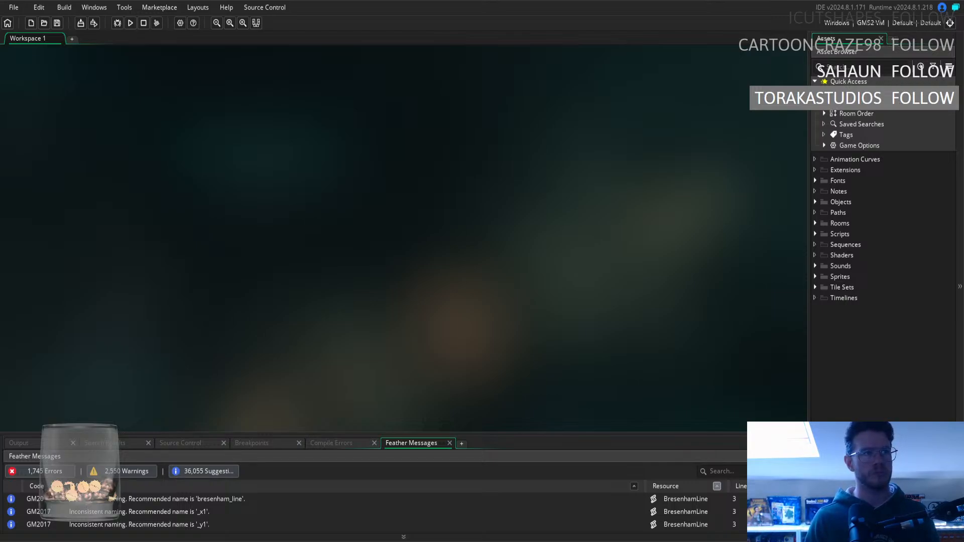
{"action": "left_click", "coordinate": [815, 234]}
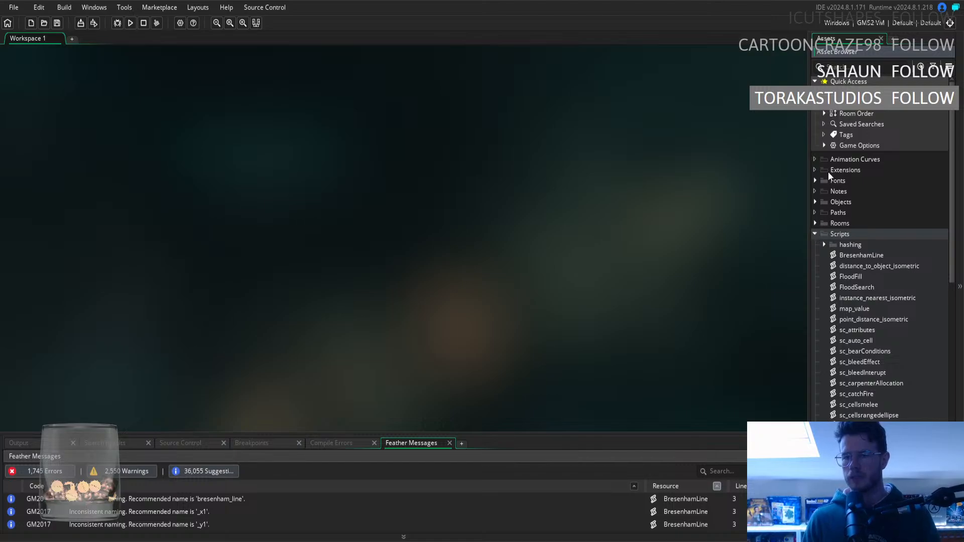
{"action": "scroll", "coordinate": [866, 281], "scroll_direction": "down", "scroll_amount": 1}
{"action": "scroll", "coordinate": [866, 279], "scroll_direction": "down", "scroll_amount": 10}
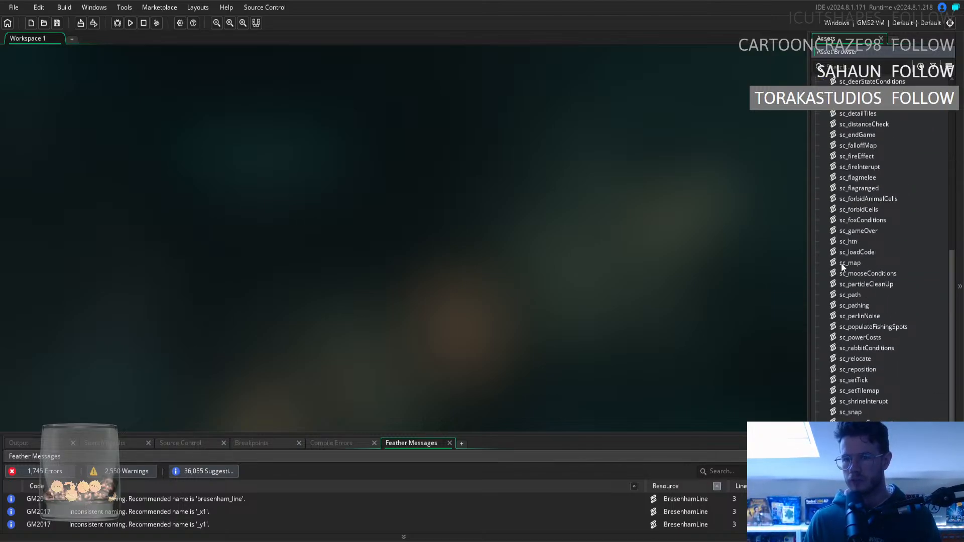
{"action": "scroll", "coordinate": [843, 142], "scroll_direction": "up", "scroll_amount": 10}
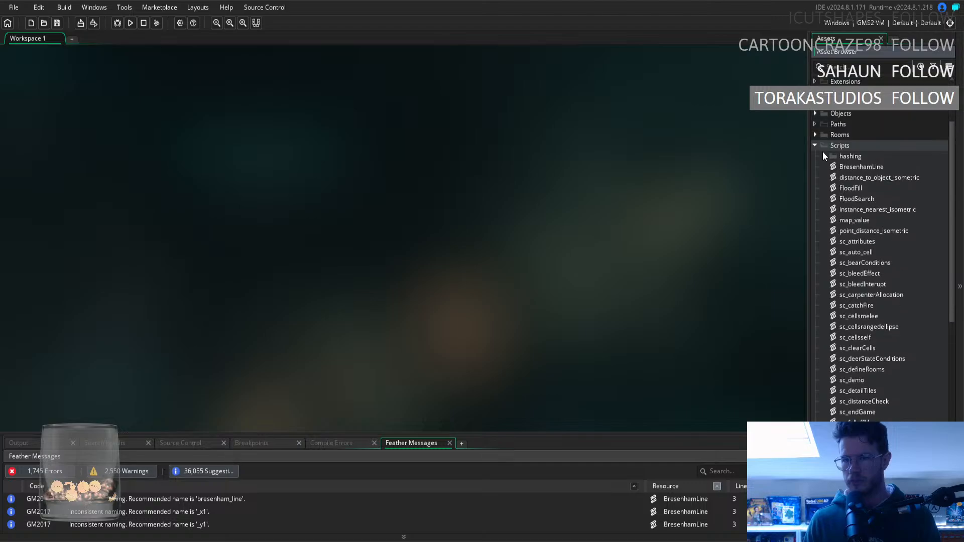
{"action": "left_click", "coordinate": [816, 146]}
Open the sp_hunter_female sprite from the Isometric subfolder of the Humans sprites in the image editor.
{"action": "left_click", "coordinate": [815, 277]}
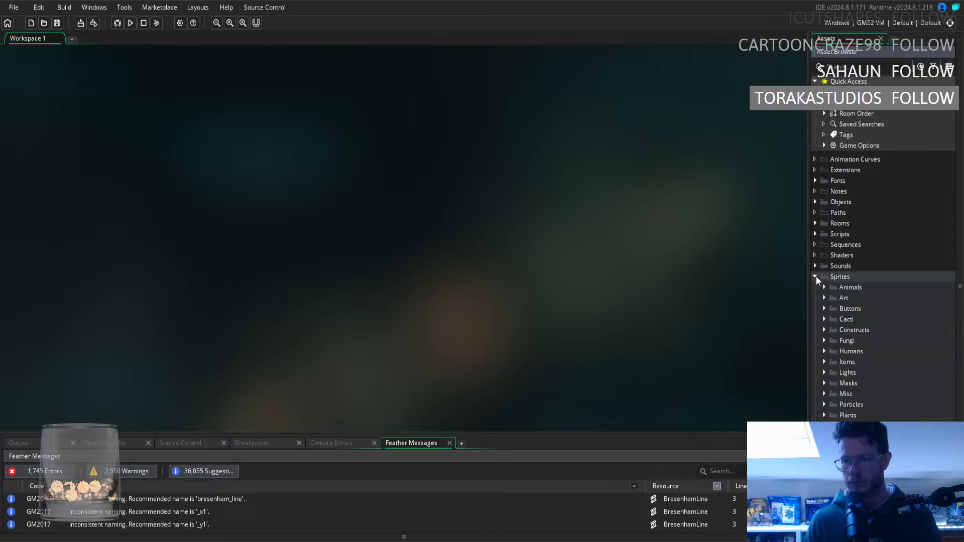
{"action": "left_click", "coordinate": [824, 352]}
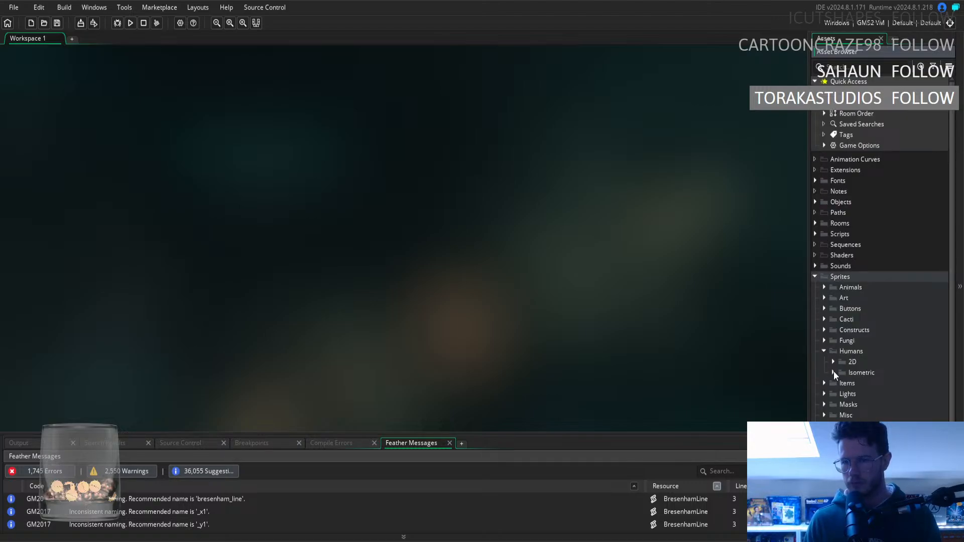
{"action": "left_click", "coordinate": [833, 372]}
{"action": "scroll", "coordinate": [872, 364], "scroll_direction": "down", "scroll_amount": 10}
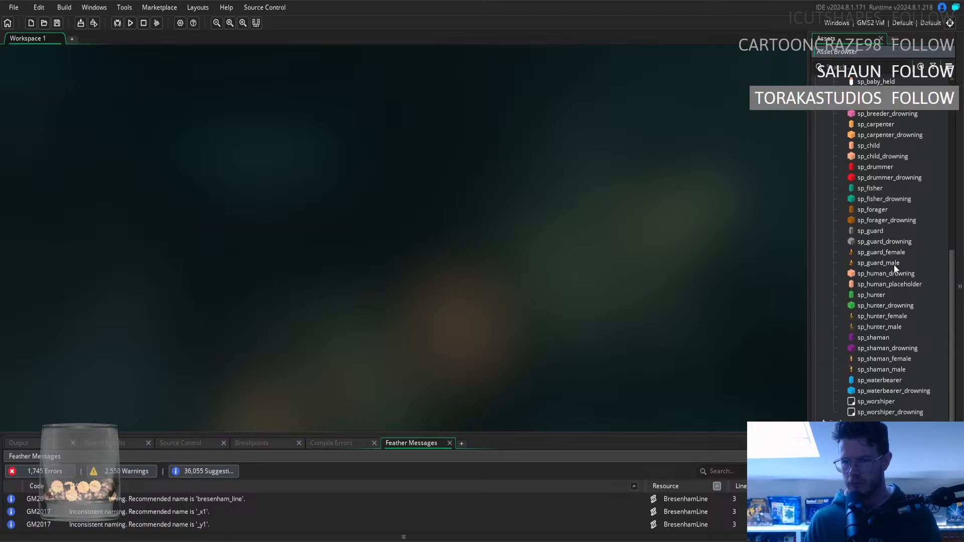
{"action": "left_click", "coordinate": [889, 318]}
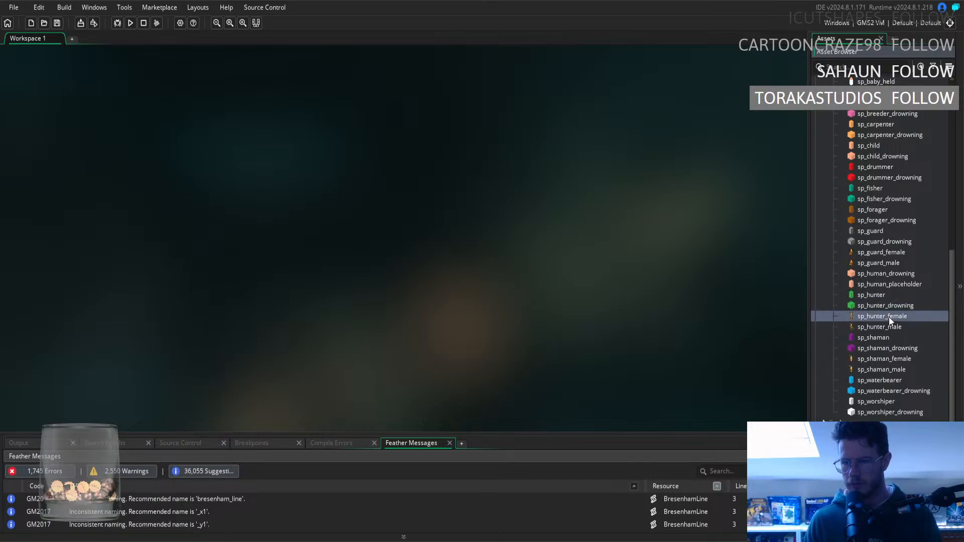
{"action": "double_click", "coordinate": [889, 317]}
{"action": "left_click", "coordinate": [126, 135]}
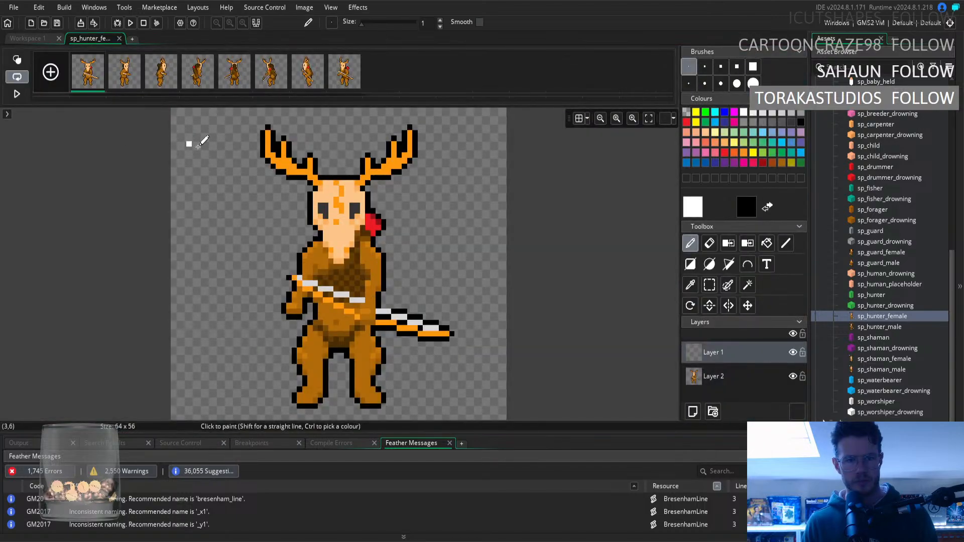
Go back and forth through the hunter sprite's frames to examine the character's pose and details from each direction.
{"action": "key", "text": "Right"}
{"action": "key", "text": "Right"}
{"action": "key", "text": "Right"}
{"action": "key", "text": "Right"}
{"action": "key", "text": "Right"}
{"action": "key", "text": "Right"}
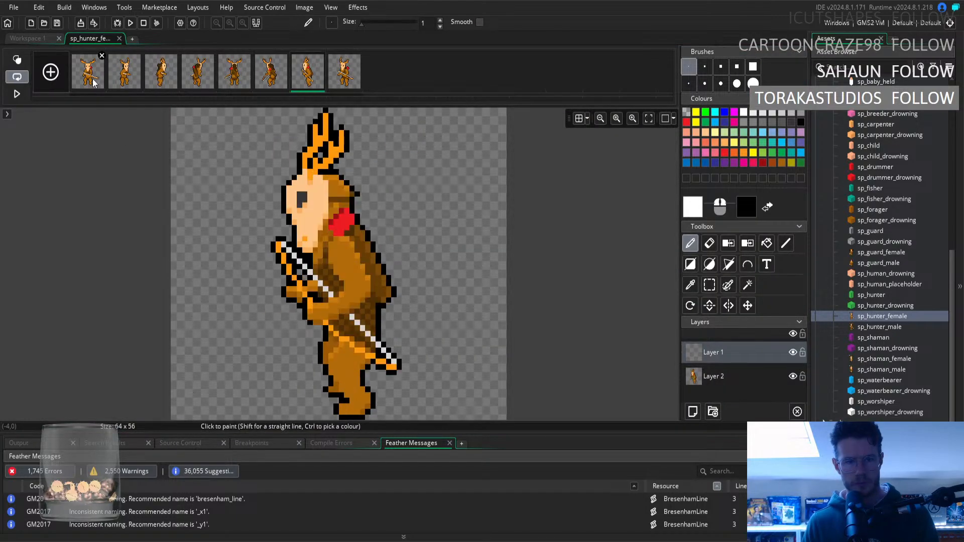
{"action": "key", "text": "Left"}
{"action": "key", "text": "Left"}
{"action": "key", "text": "Left"}
{"action": "key", "text": "Left"}
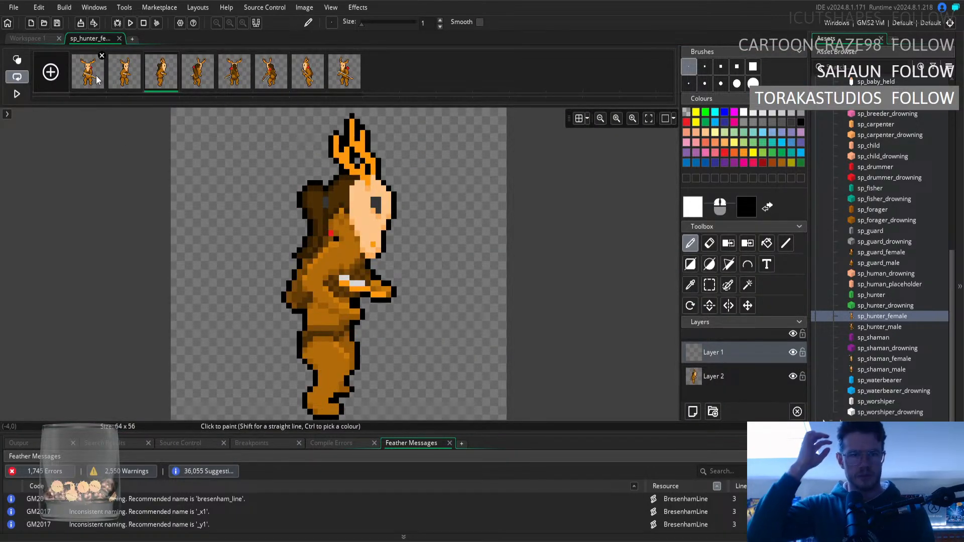
{"action": "key", "text": "Right"}
{"action": "key", "text": "Right"}
{"action": "key", "text": "Right"}
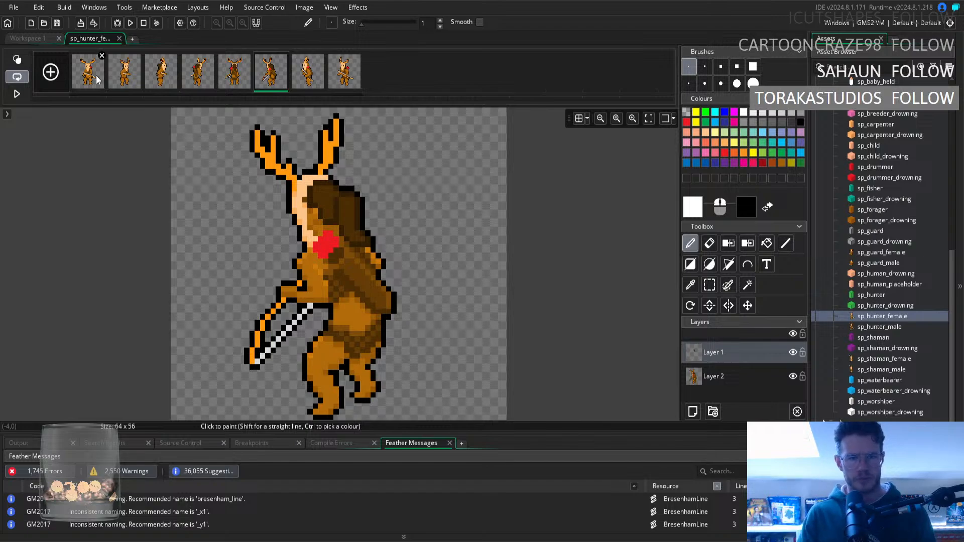
{"action": "key", "text": "Left"}
{"action": "key", "text": "Left"}
{"action": "key", "text": "Left"}
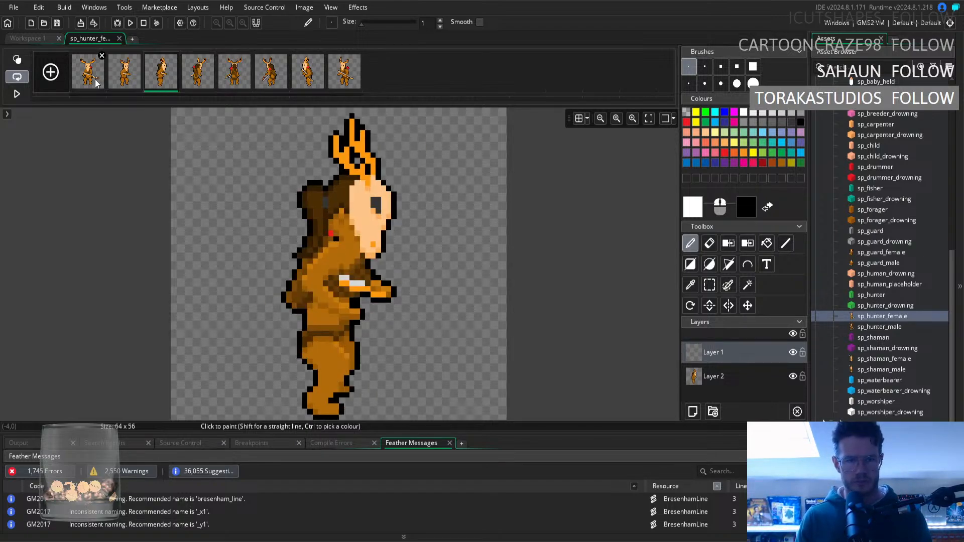
Compare the straight back view in the fifth frame with the angled back view in the fourth frame, checking neighbouring frames as needed.
{"action": "key", "text": "Right"}
{"action": "key", "text": "Right"}
{"action": "key", "text": "Left"}
{"action": "key", "text": "Right"}
{"action": "key", "text": "Left"}
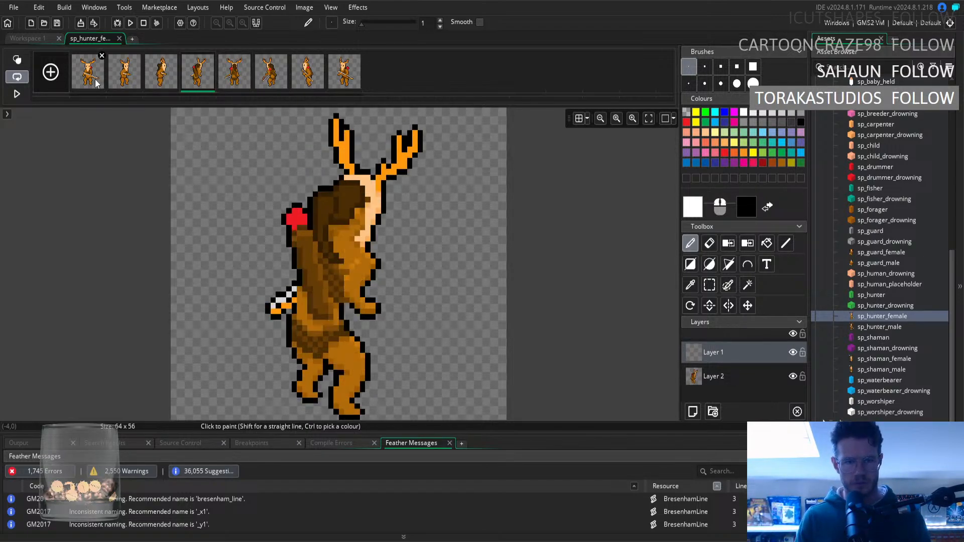
{"action": "key", "text": "Right"}
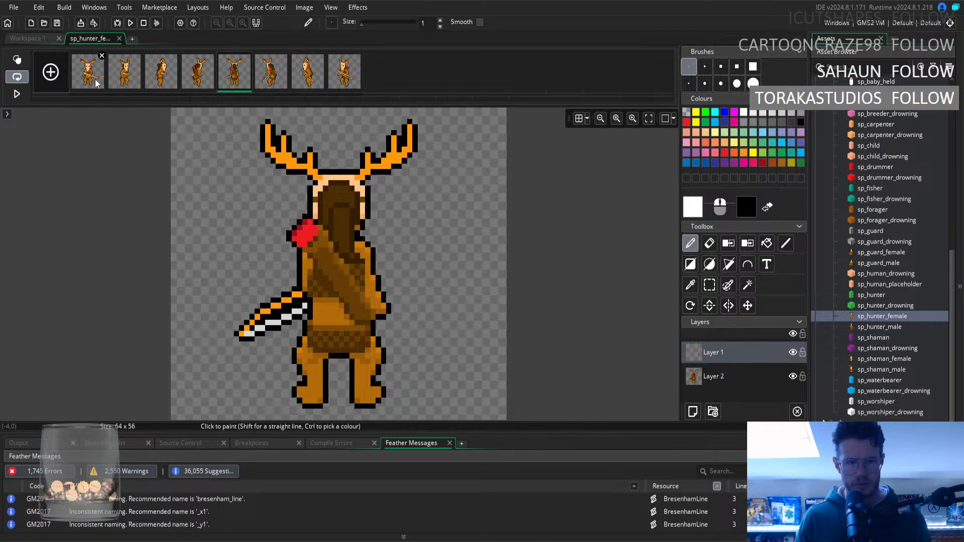
{"action": "key", "text": "Left"}
{"action": "key", "text": "Right"}
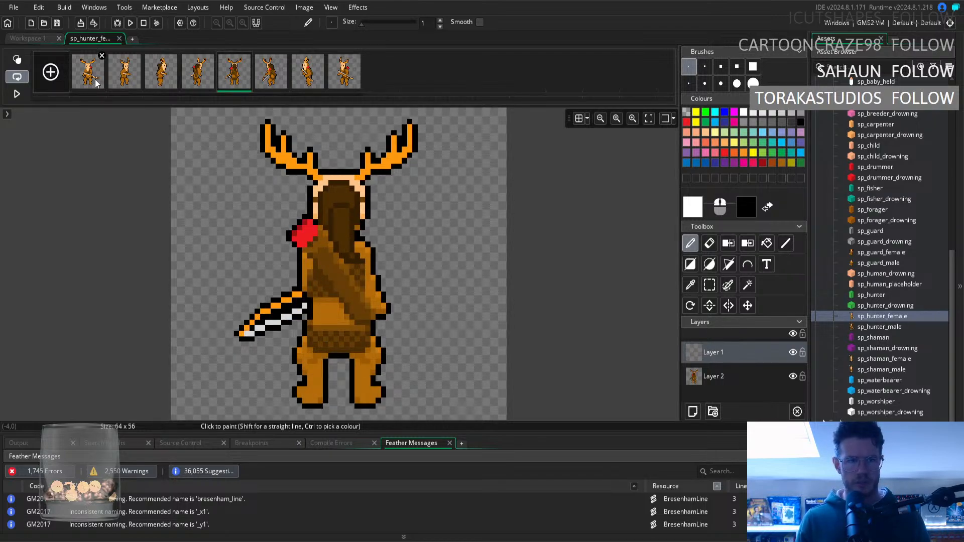
{"action": "key", "text": "Left"}
{"action": "key", "text": "Left"}
{"action": "key", "text": "Right"}
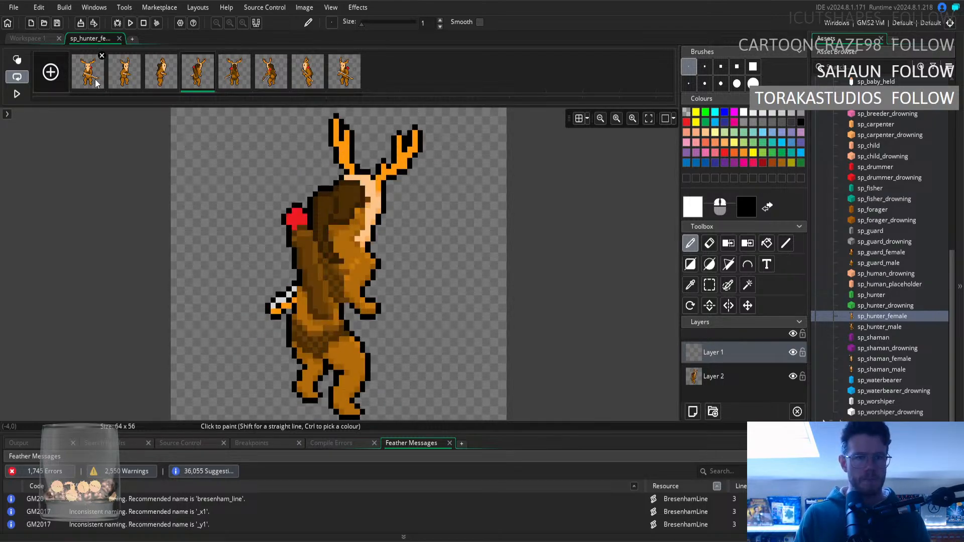
{"action": "key", "text": "Right"}
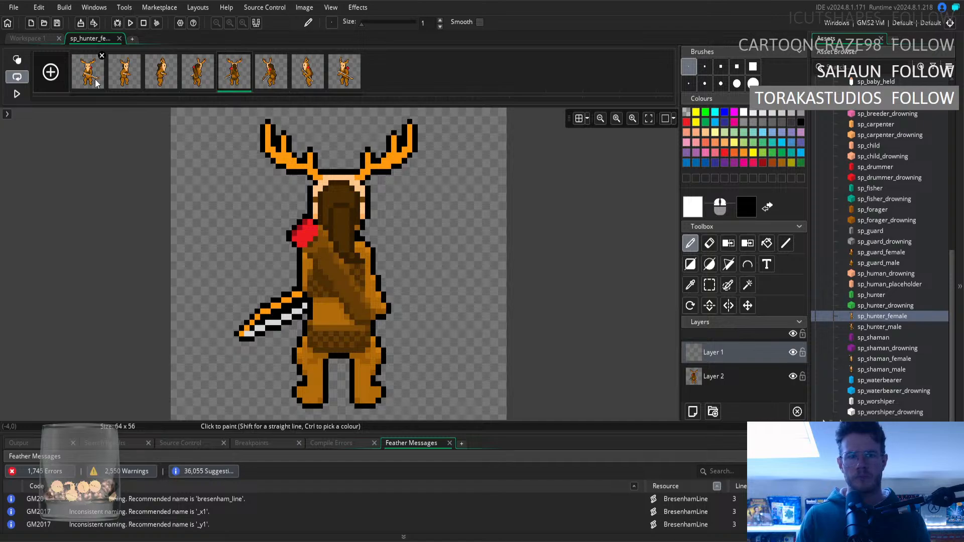
{"action": "key", "text": "Left"}
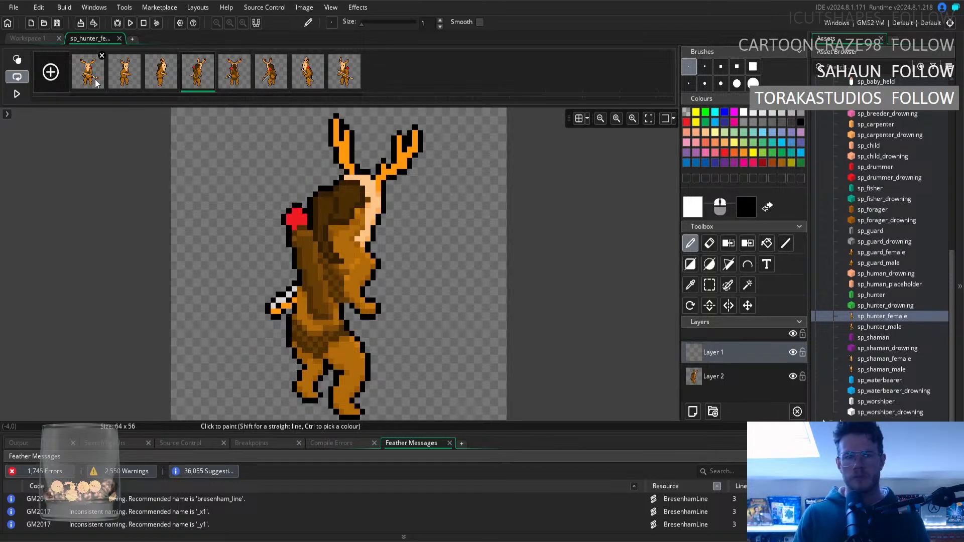
{"action": "key", "text": "Right"}
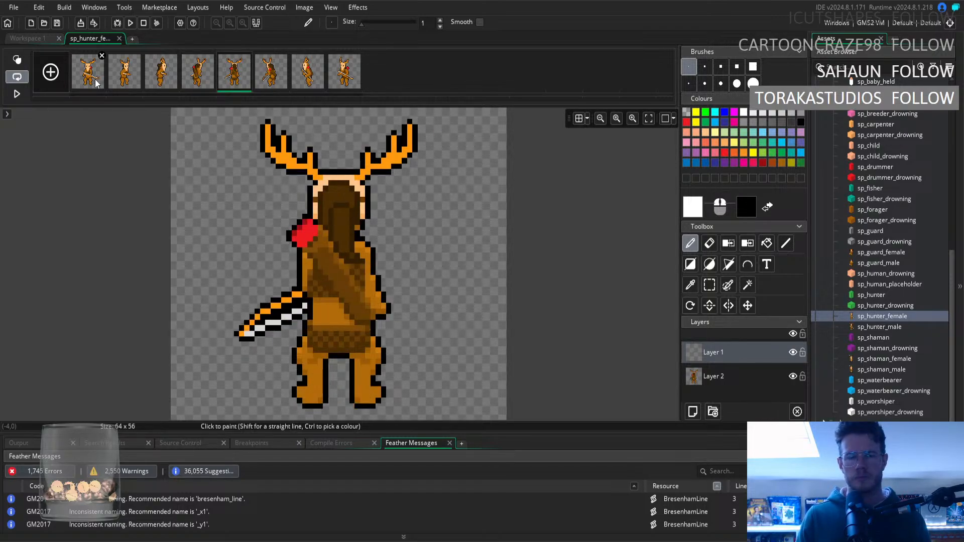
{"action": "right_click", "coordinate": [96, 84]}
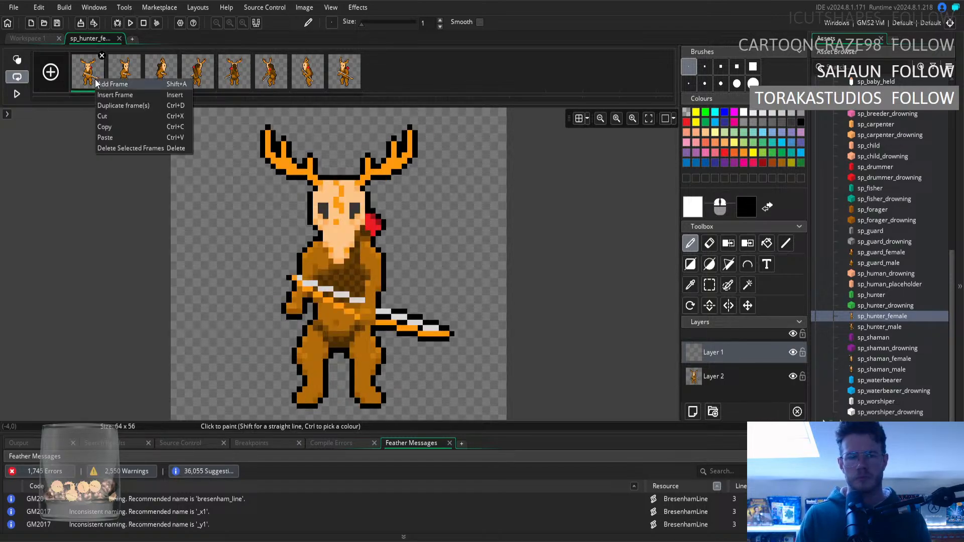
{"action": "left_click", "coordinate": [161, 65]}
{"action": "key", "text": "Right"}
{"action": "key", "text": "Right"}
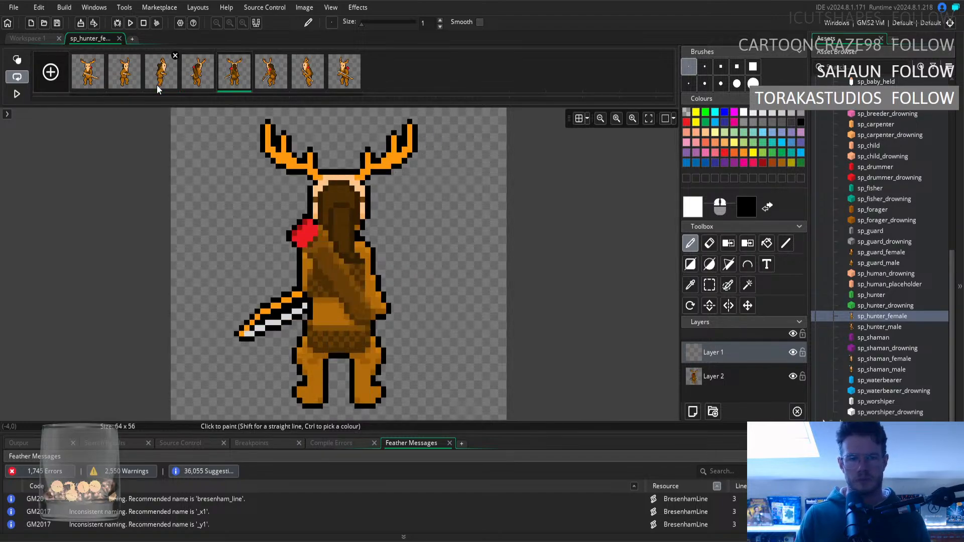
{"action": "key", "text": "Left"}
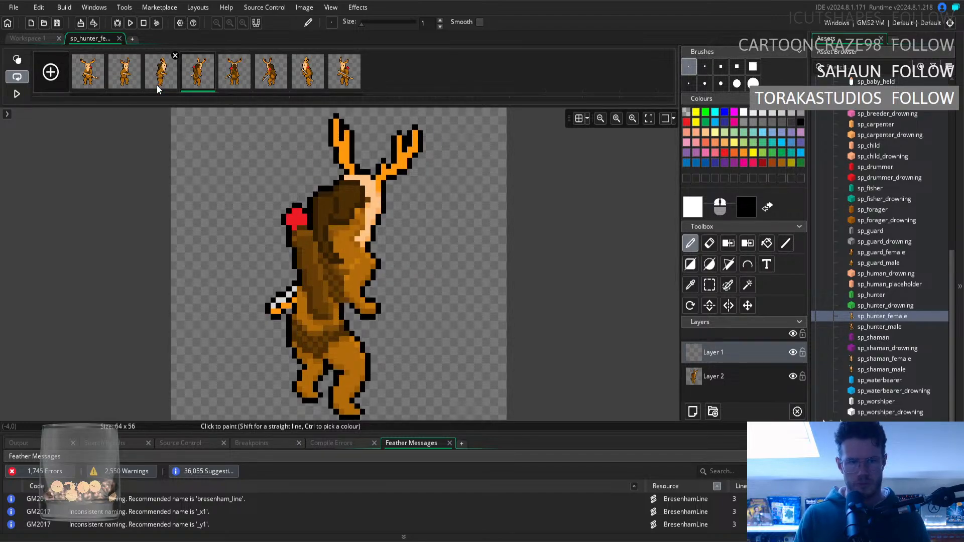
{"action": "key", "text": "Left"}
{"action": "key", "text": "Right"}
{"action": "key", "text": "Right"}
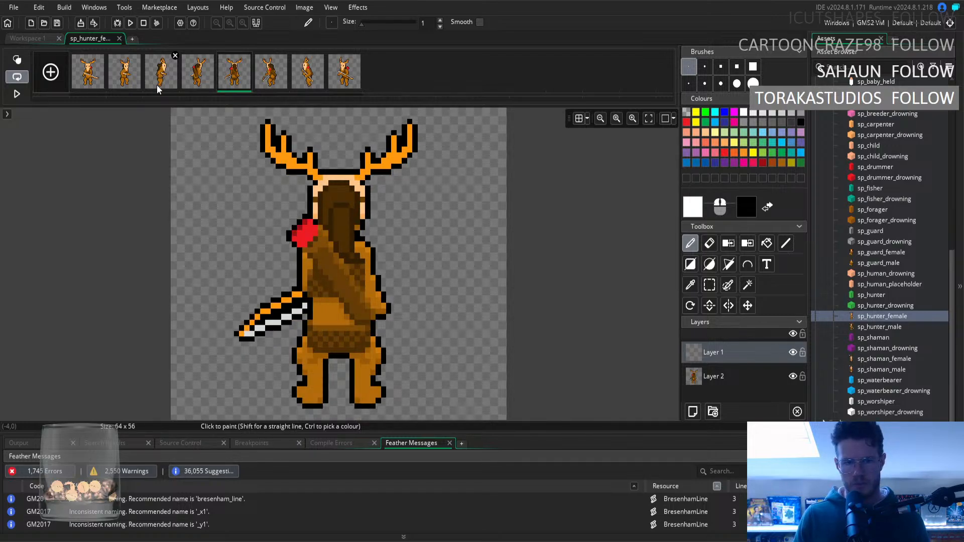
{"action": "key", "text": "Left"}
{"action": "key", "text": "Right"}
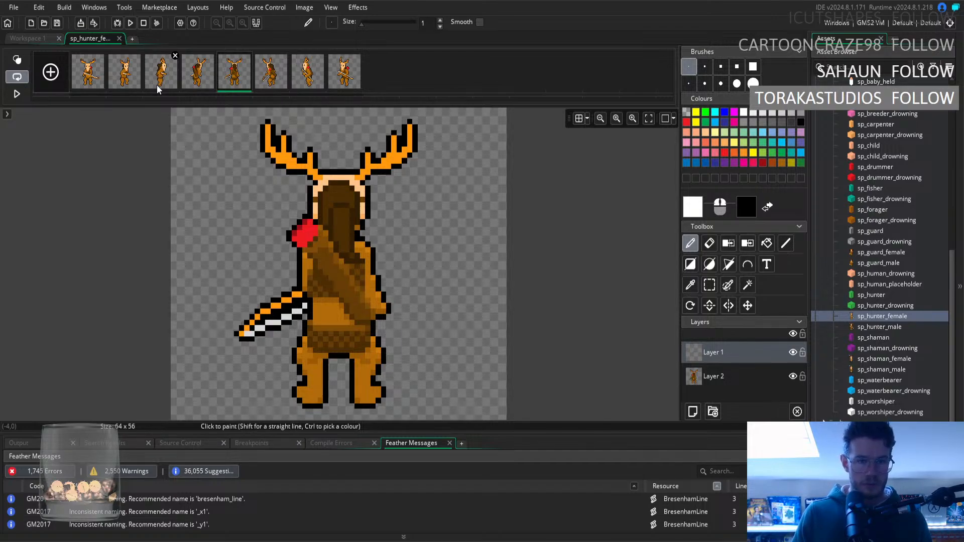
In the fifth frame, sample the hair's dark brown and then the shoulder's orange-brown as the Pencil's drawing colour.
{"action": "left_click", "coordinate": [690, 285]}
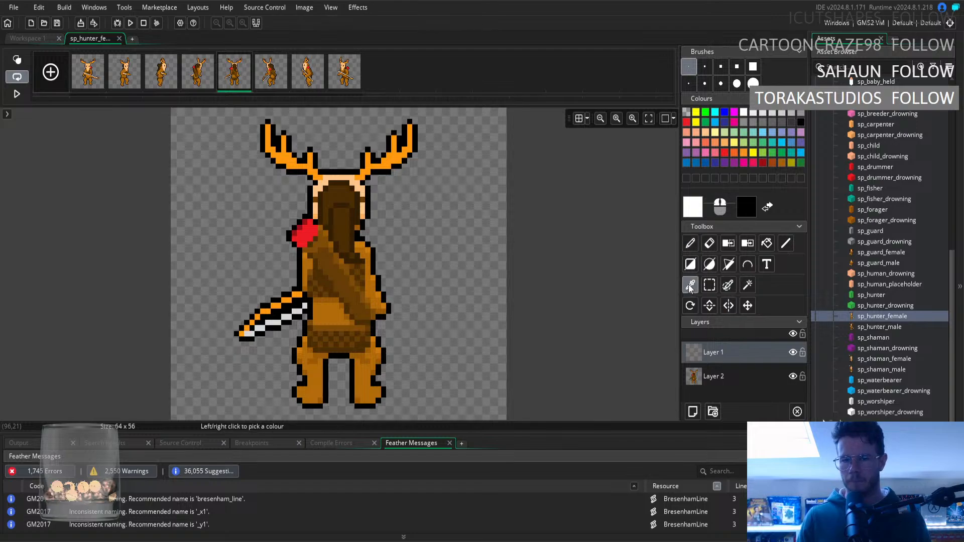
{"action": "left_click", "coordinate": [358, 231]}
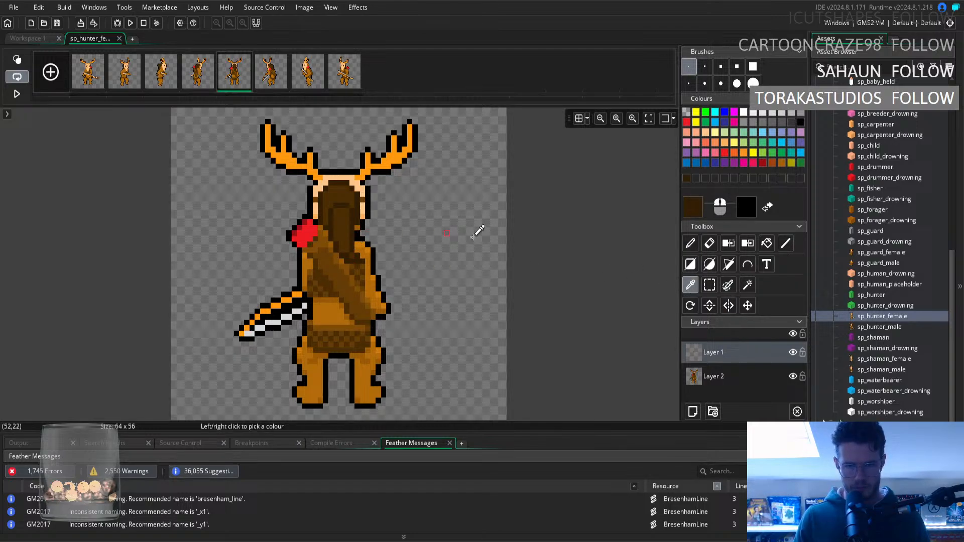
{"action": "left_click", "coordinate": [690, 244]}
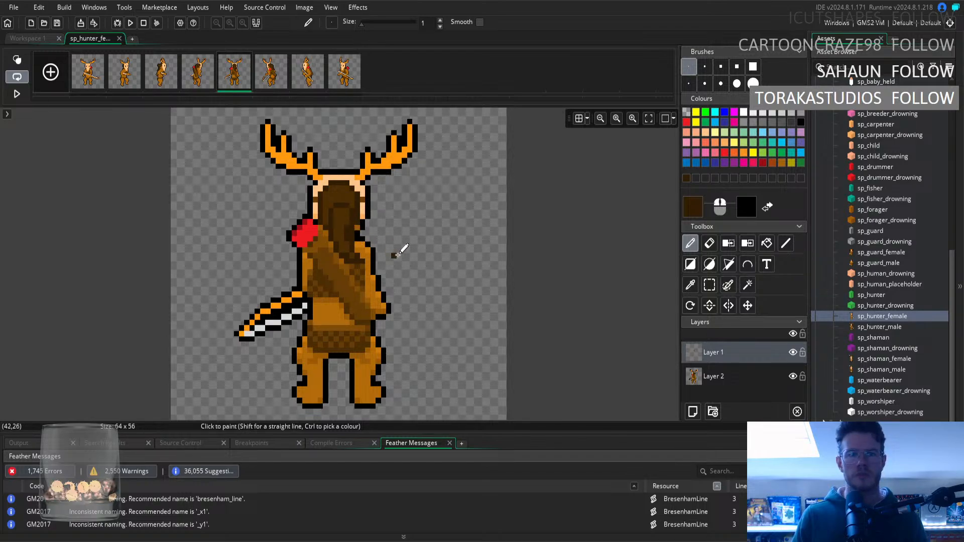
{"action": "left_click", "coordinate": [691, 285]}
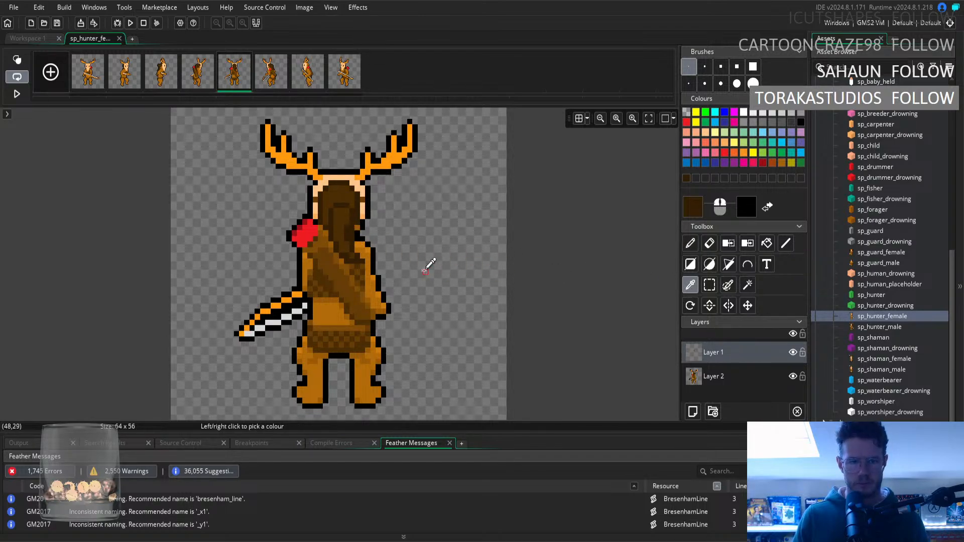
{"action": "left_click", "coordinate": [369, 250]}
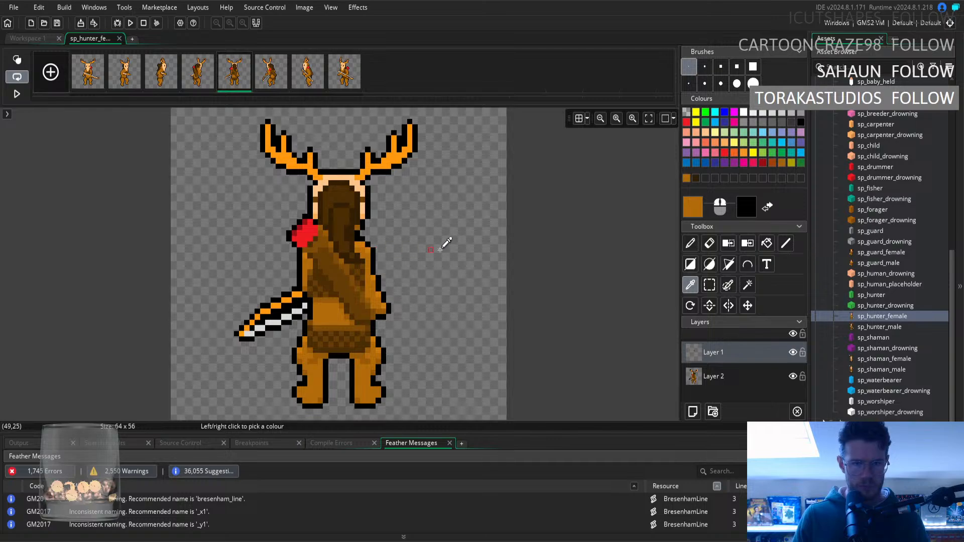
{"action": "left_click", "coordinate": [691, 243]}
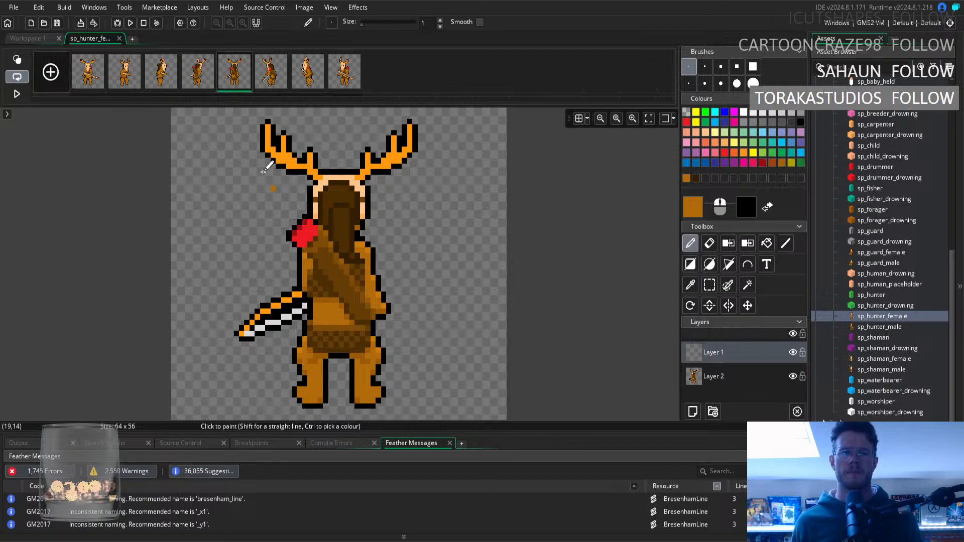
Alternate between the fourth and fifth frames to examine how the hair and back line up between the two views.
{"action": "left_click", "coordinate": [198, 71]}
{"action": "key", "text": "Right"}
{"action": "key", "text": "Left"}
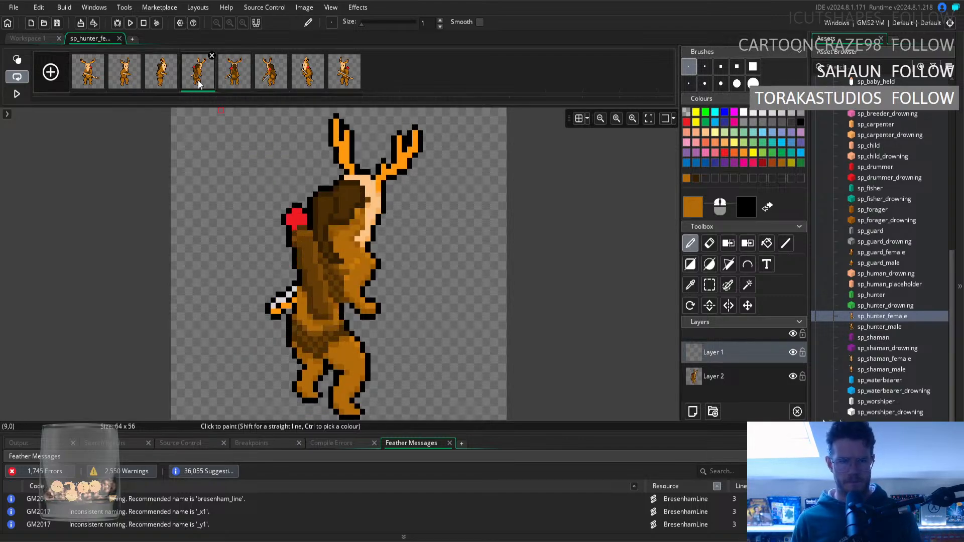
{"action": "key", "text": "Right"}
{"action": "key", "text": "Left"}
{"action": "key", "text": "Right"}
{"action": "key", "text": "Left"}
{"action": "key", "text": "Right"}
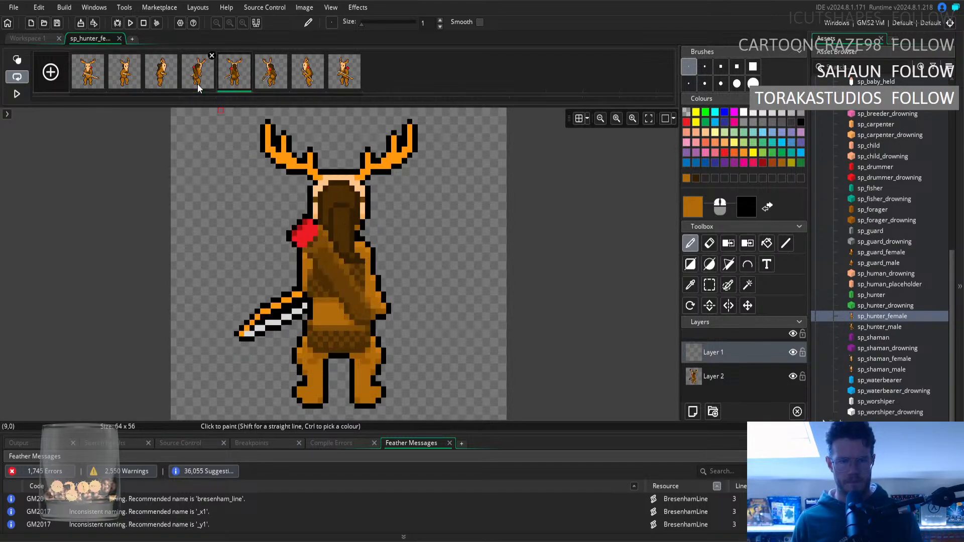
{"action": "key", "text": "Left"}
{"action": "key", "text": "Right"}
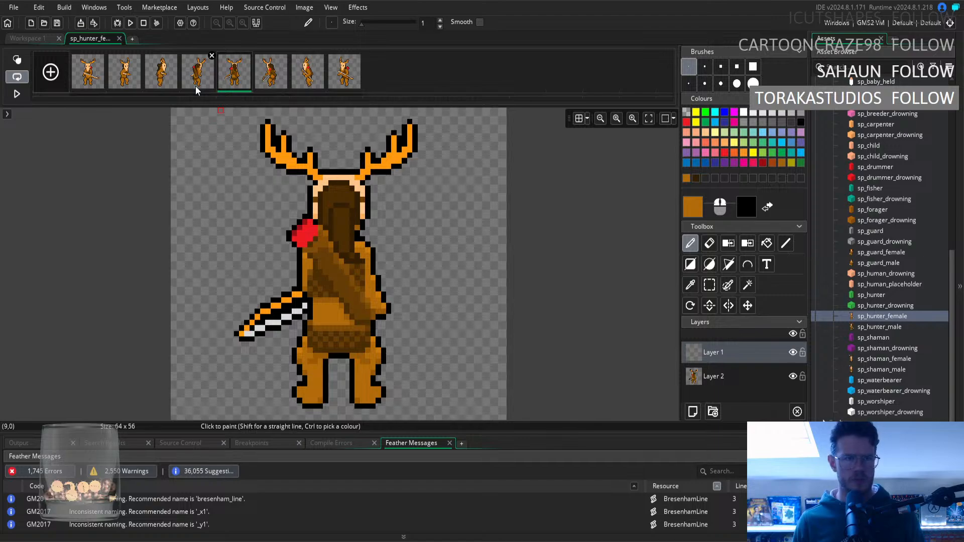
Mark the long hair in the fourth frame with a rectangular selection, compare that area in the fifth frame, and deselect.
{"action": "left_click", "coordinate": [195, 86]}
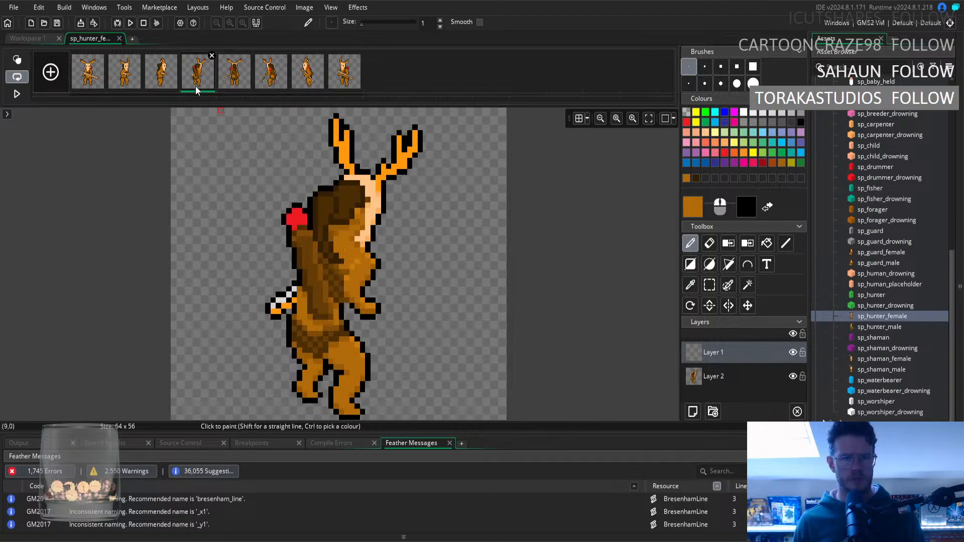
{"action": "left_click", "coordinate": [710, 290]}
{"action": "left_click_drag", "start_coordinate": [321, 194], "coordinate": [340, 263]}
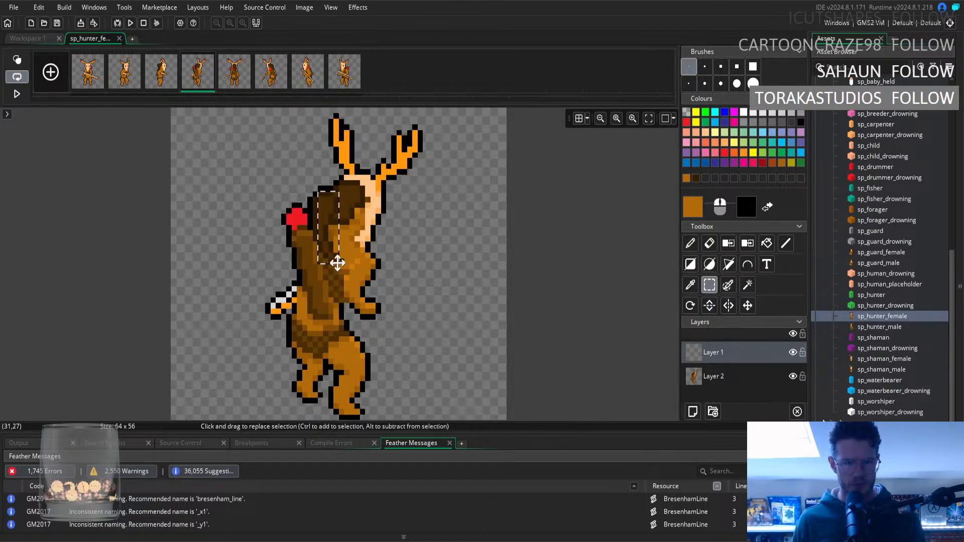
{"action": "left_click", "coordinate": [247, 77]}
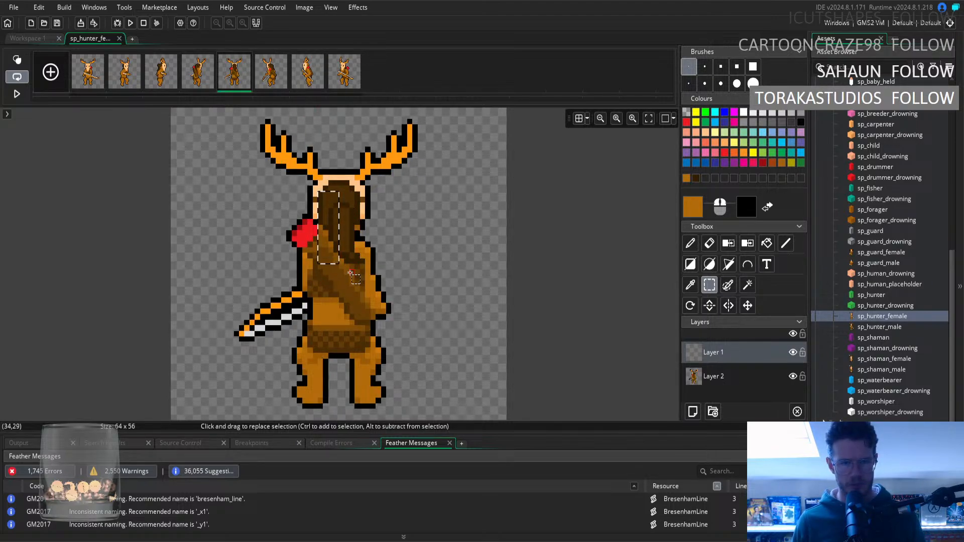
{"action": "left_click", "coordinate": [541, 291]}
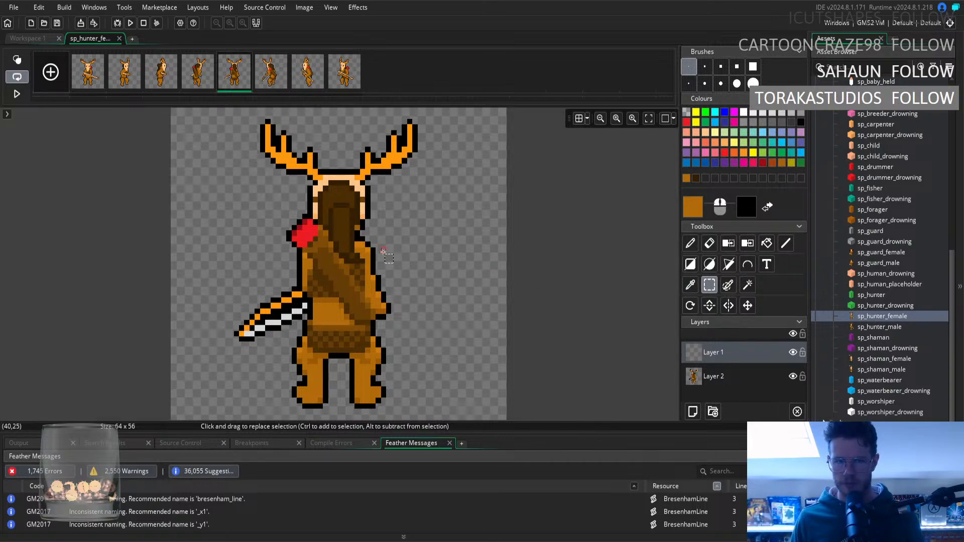
Try to select the hair tip's pixels beside the shoulder in the fifth frame and shift them down on Layer 1.
{"action": "left_click_drag", "start_coordinate": [342, 255], "coordinate": [357, 261]}
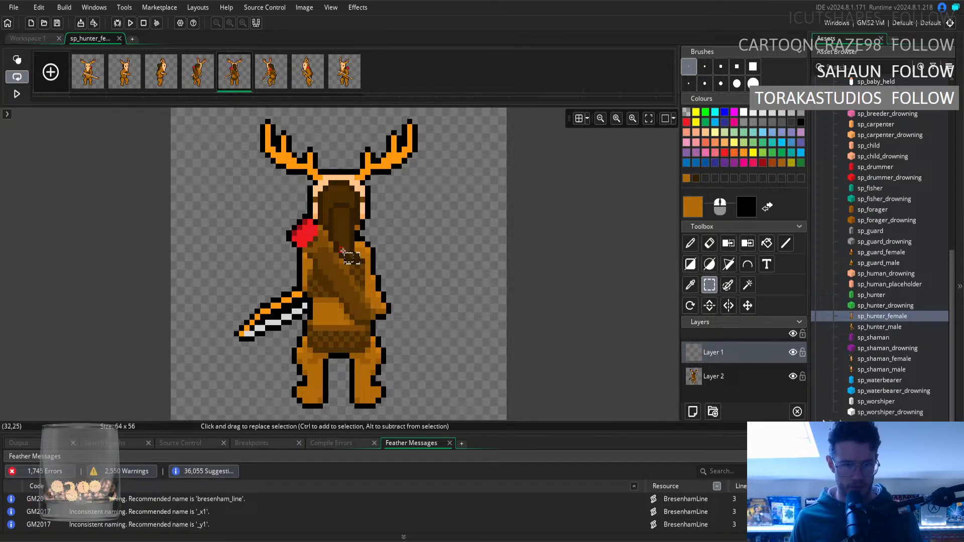
{"action": "left_click_drag", "start_coordinate": [342, 255], "coordinate": [356, 261]}
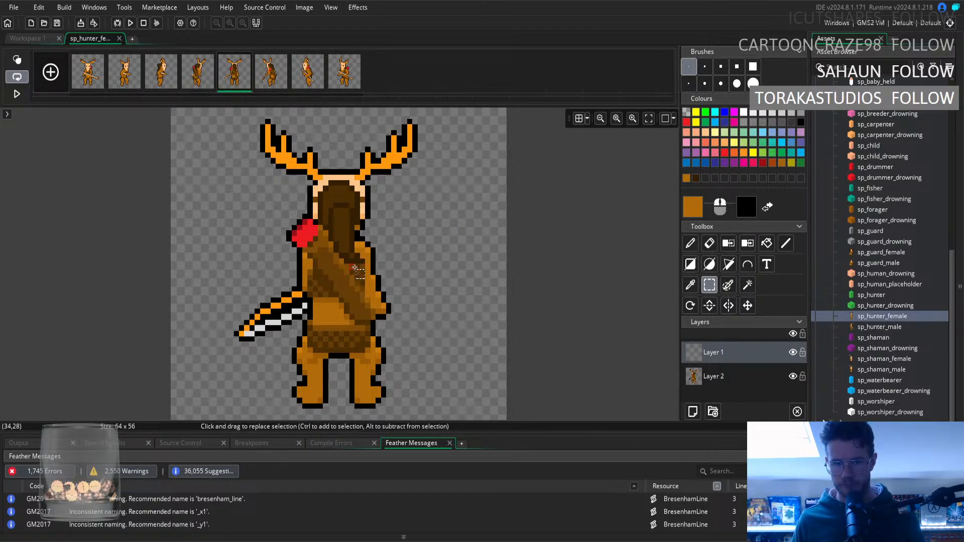
{"action": "left_click", "coordinate": [363, 262]}
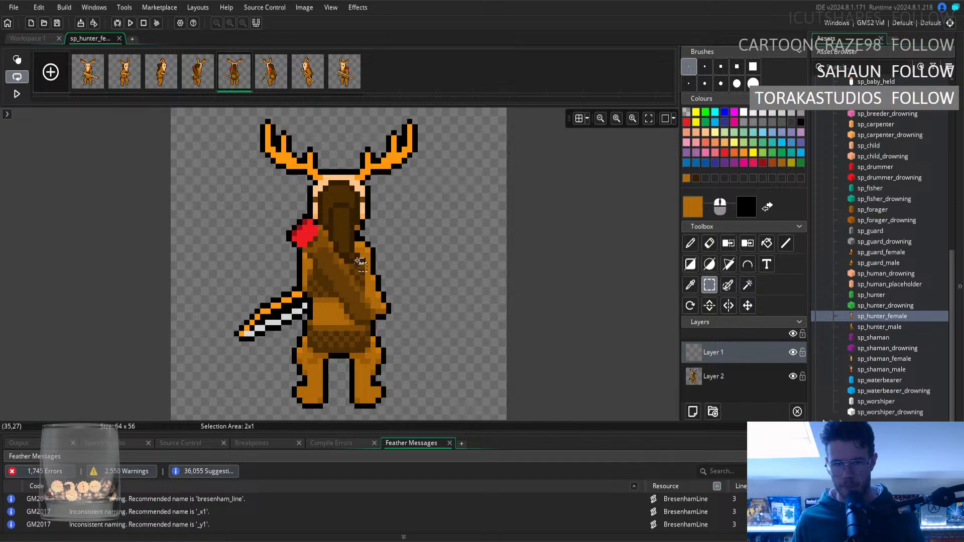
{"action": "left_click_drag", "start_coordinate": [352, 260], "coordinate": [357, 267]}
{"action": "left_click", "coordinate": [355, 260]}
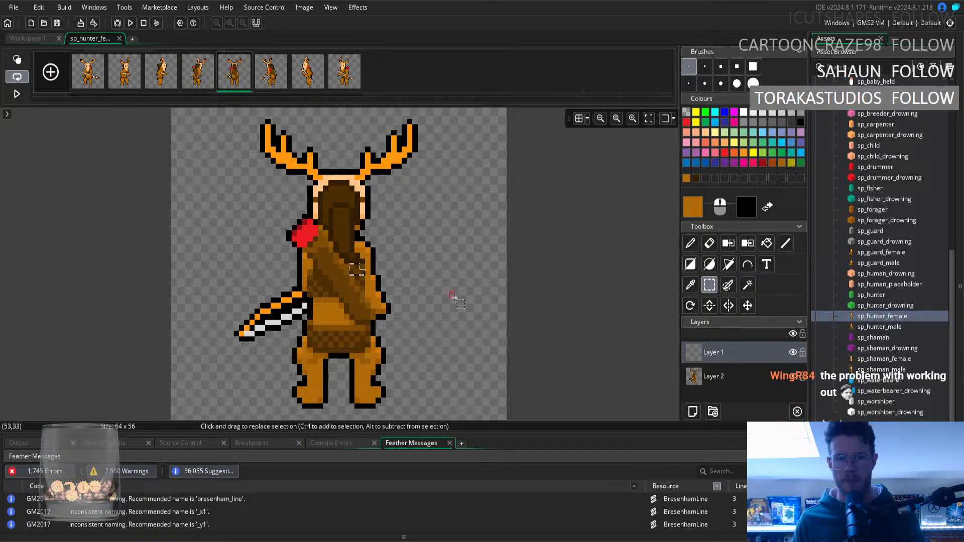
{"action": "key", "text": "ctrl+z"}
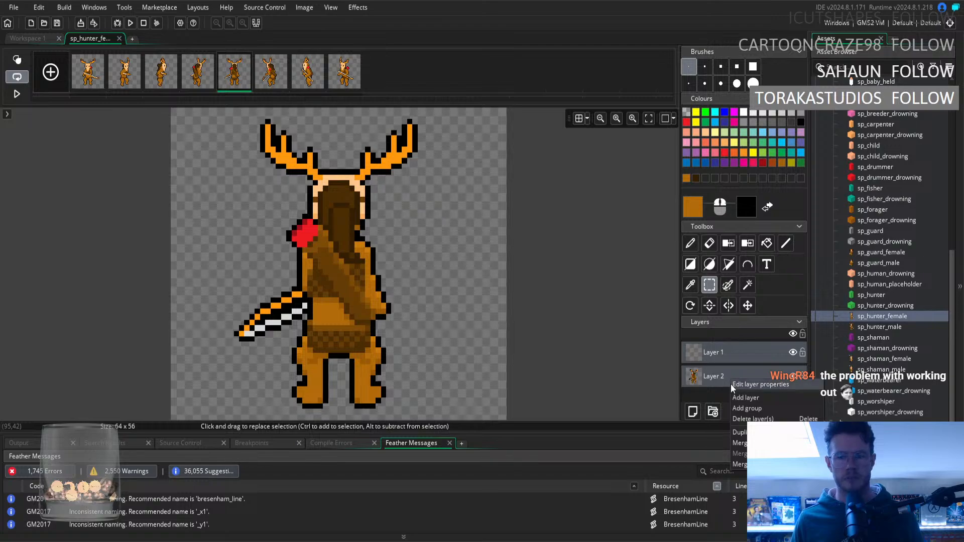
Remove the empty Layer 1 and shift the hair tip's pixels slightly down on Layer 2 in the fifth frame.
{"action": "right_click", "coordinate": [731, 382]}
{"action": "left_click", "coordinate": [752, 419]}
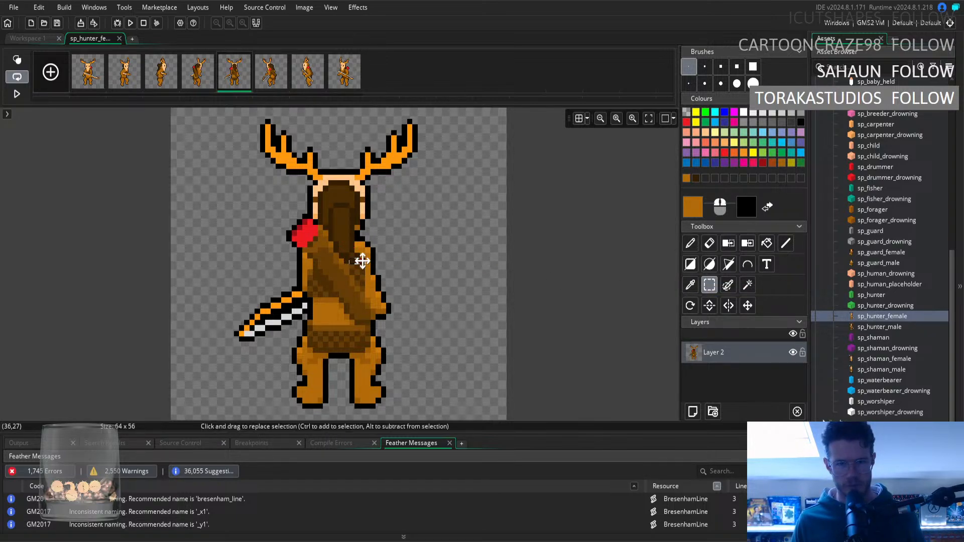
{"action": "left_click_drag", "start_coordinate": [352, 257], "coordinate": [354, 263]}
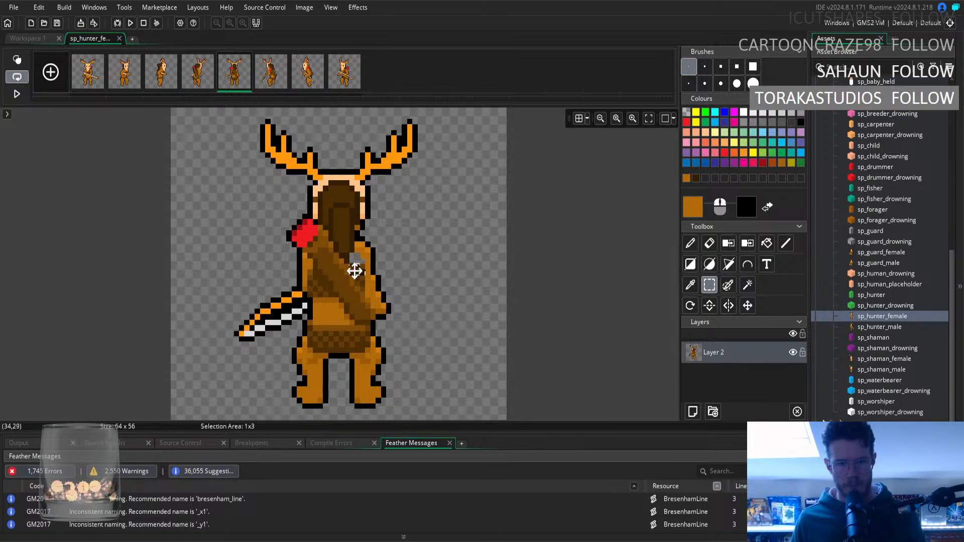
Sample the hair's dark browns and pencil them into the hair side of the gap above the moved hair tip.
{"action": "left_click", "coordinate": [693, 288]}
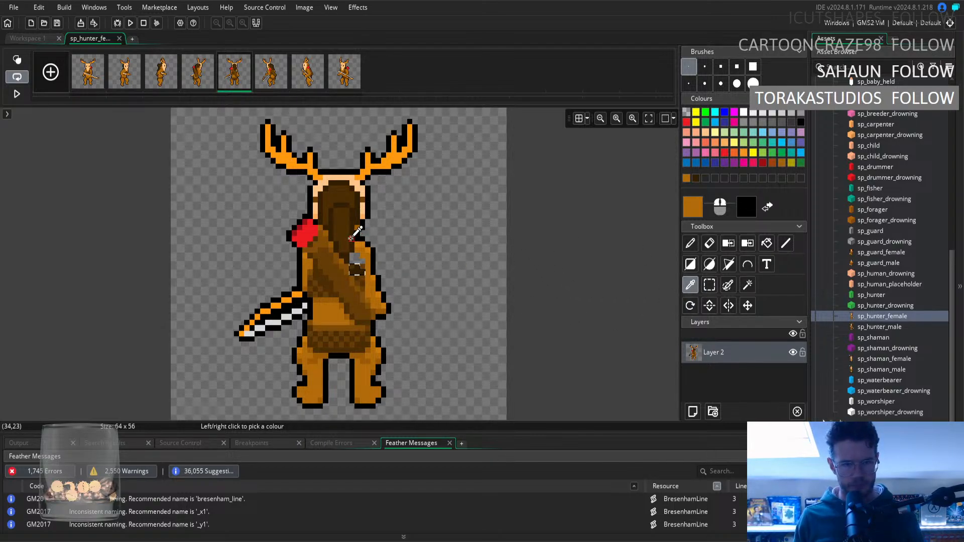
{"action": "left_click", "coordinate": [369, 246]}
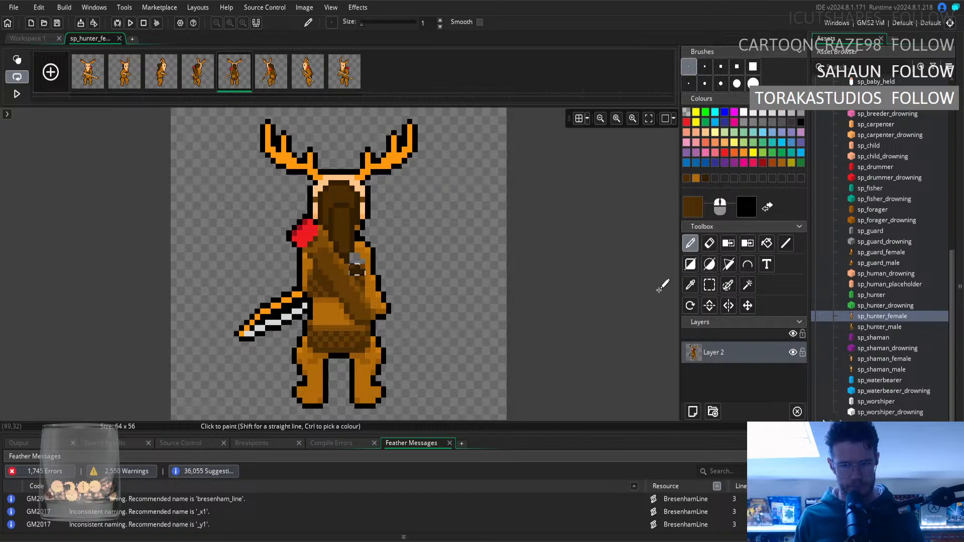
{"action": "left_click", "coordinate": [709, 285]}
{"action": "left_click", "coordinate": [690, 284]}
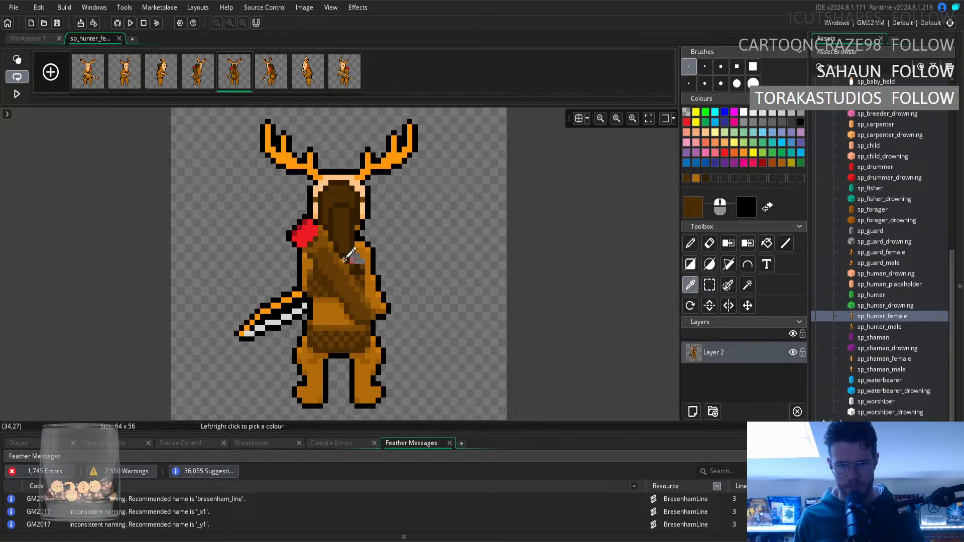
{"action": "left_click", "coordinate": [690, 243]}
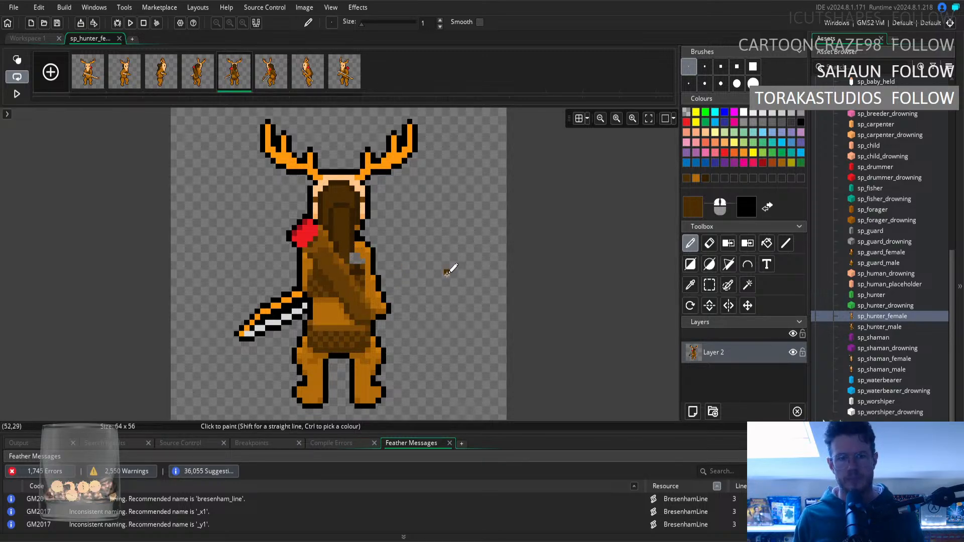
{"action": "left_click", "coordinate": [691, 285]}
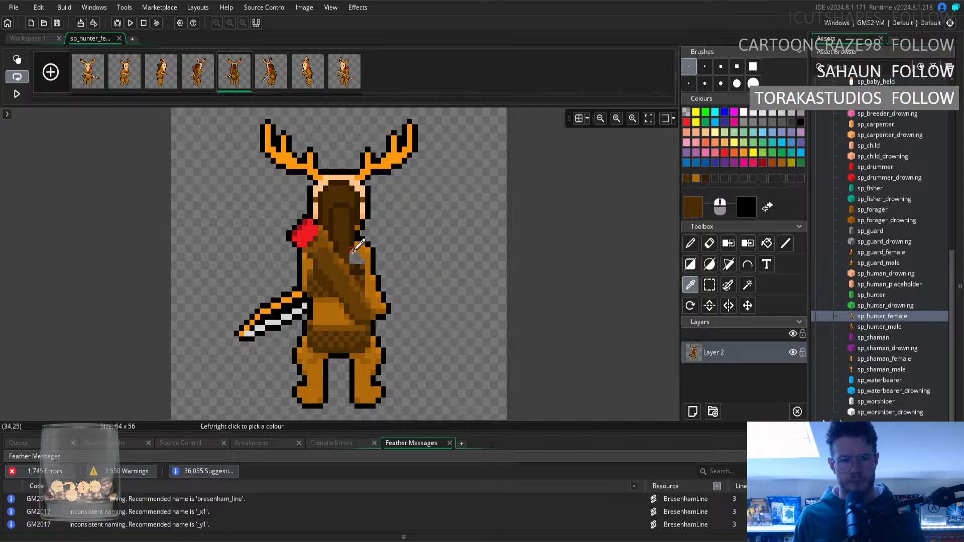
{"action": "left_click", "coordinate": [354, 249]}
{"action": "key", "text": "p"}
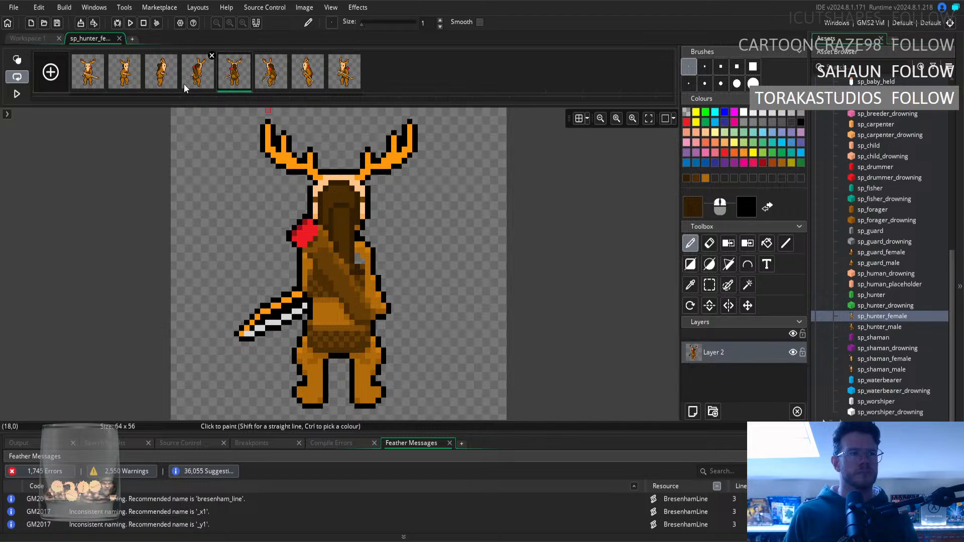
Alternate between the fourth and fifth frames to compare the lengthened hair tip with the angled back view.
{"action": "left_click", "coordinate": [206, 82]}
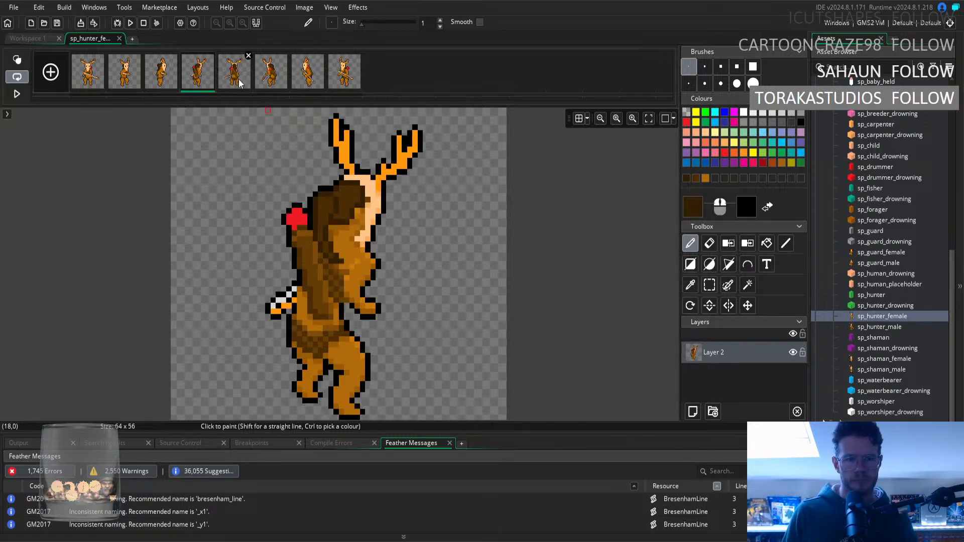
{"action": "left_click", "coordinate": [240, 84]}
{"action": "left_click", "coordinate": [207, 85]}
{"action": "left_click", "coordinate": [238, 85]}
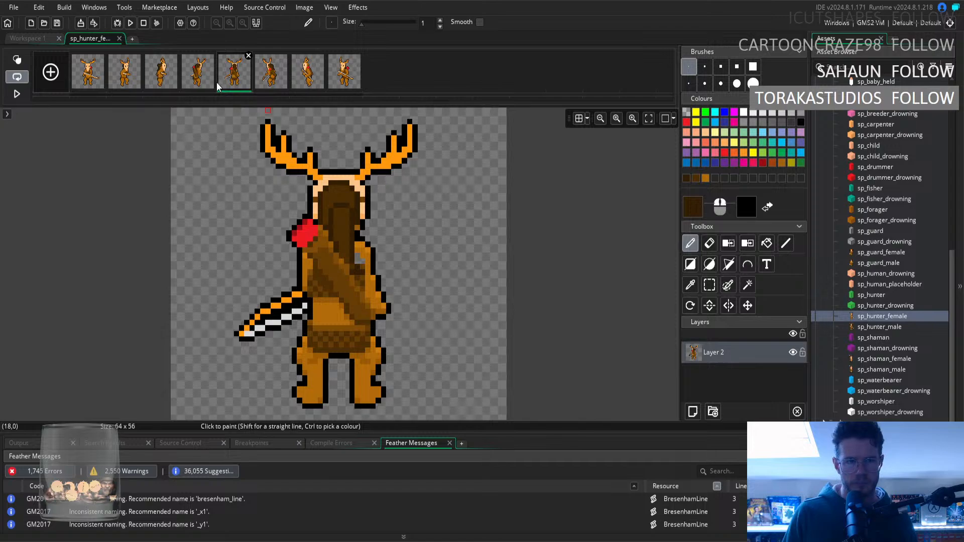
{"action": "left_click", "coordinate": [214, 83]}
{"action": "left_click", "coordinate": [220, 82]}
{"action": "left_click", "coordinate": [215, 79]}
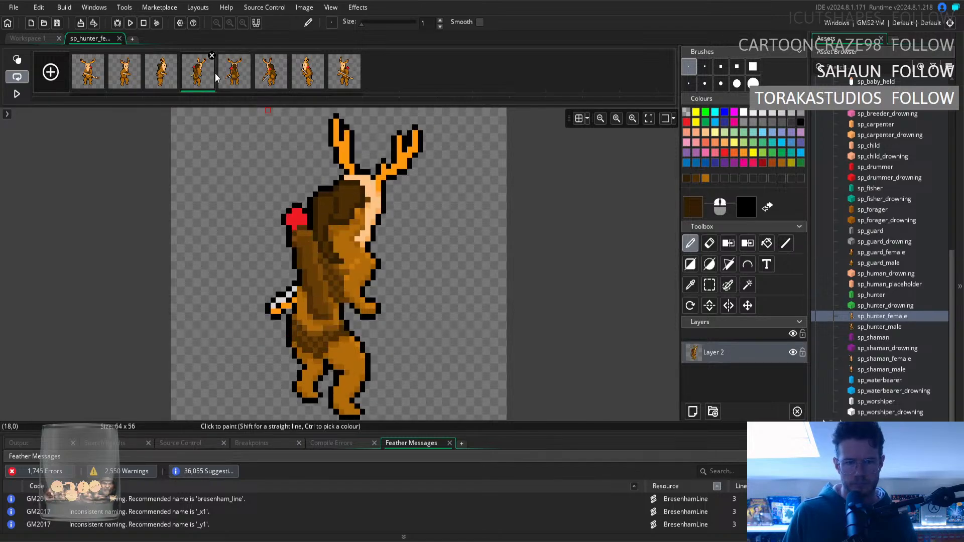
{"action": "left_click", "coordinate": [220, 74]}
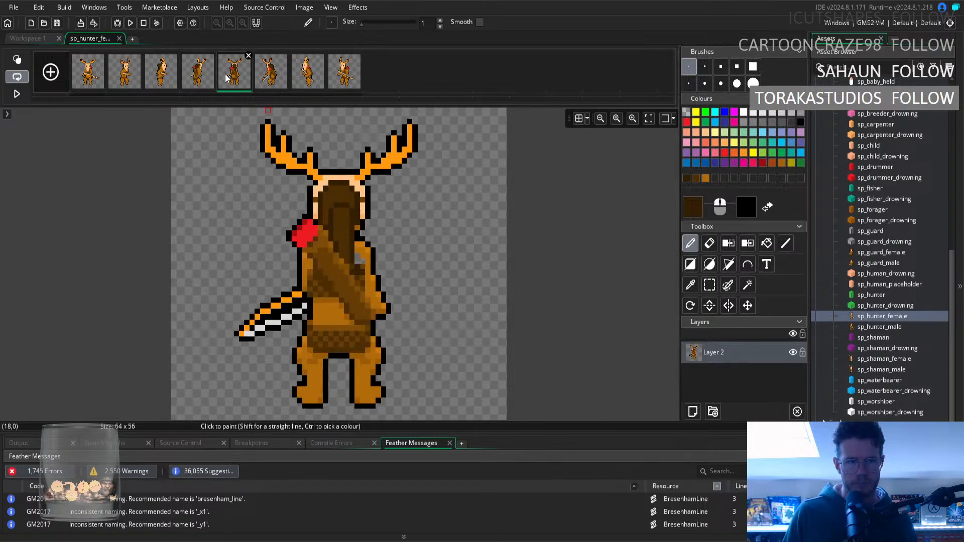
Sample the shoulder's orange-brown and fill the remaining transparent gap beside the hair tip.
{"action": "left_click", "coordinate": [699, 285]}
{"action": "left_click", "coordinate": [364, 251]}
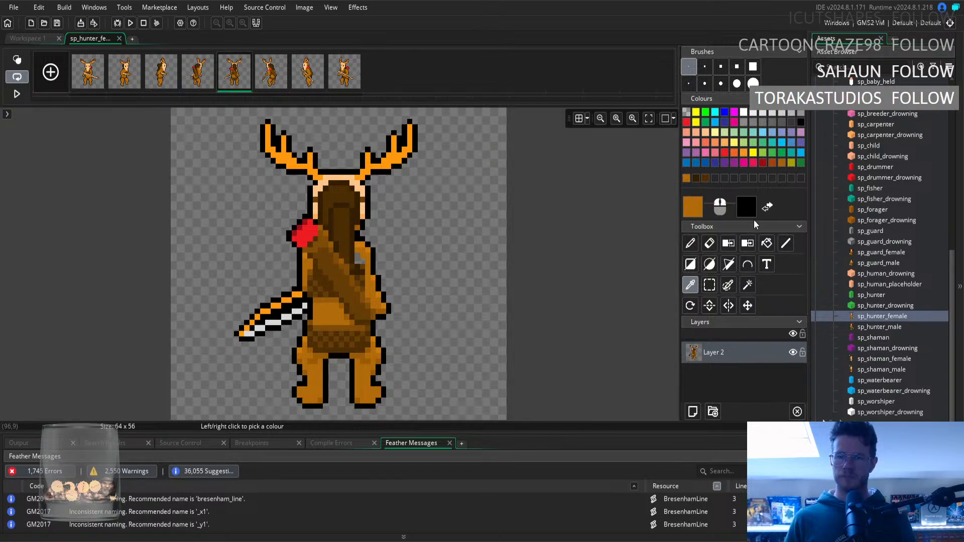
{"action": "left_click", "coordinate": [767, 243]}
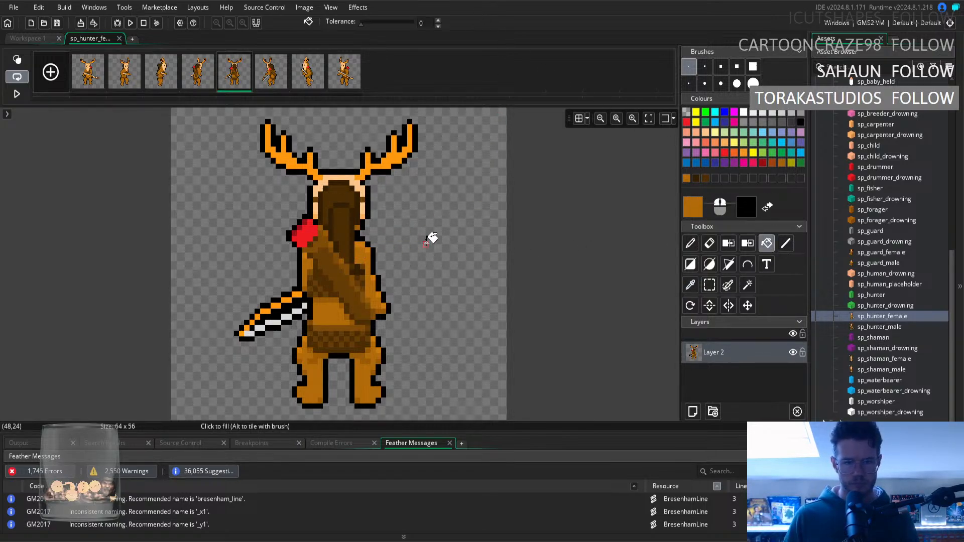
Sample the strap's brown and the shoulder's orange-brown alternately to touch up pixels where the hair tip meets the strap.
{"action": "left_click", "coordinate": [691, 284]}
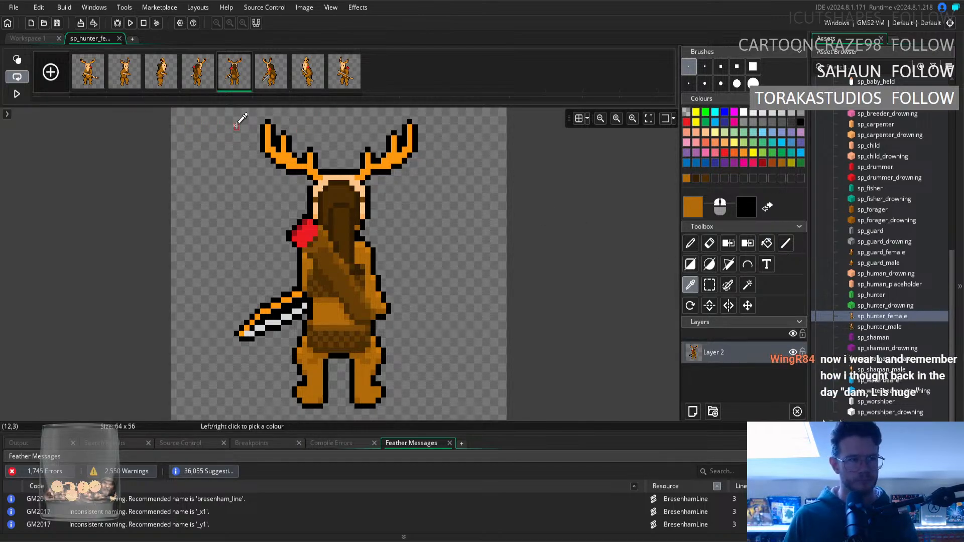
{"action": "left_click", "coordinate": [363, 280]}
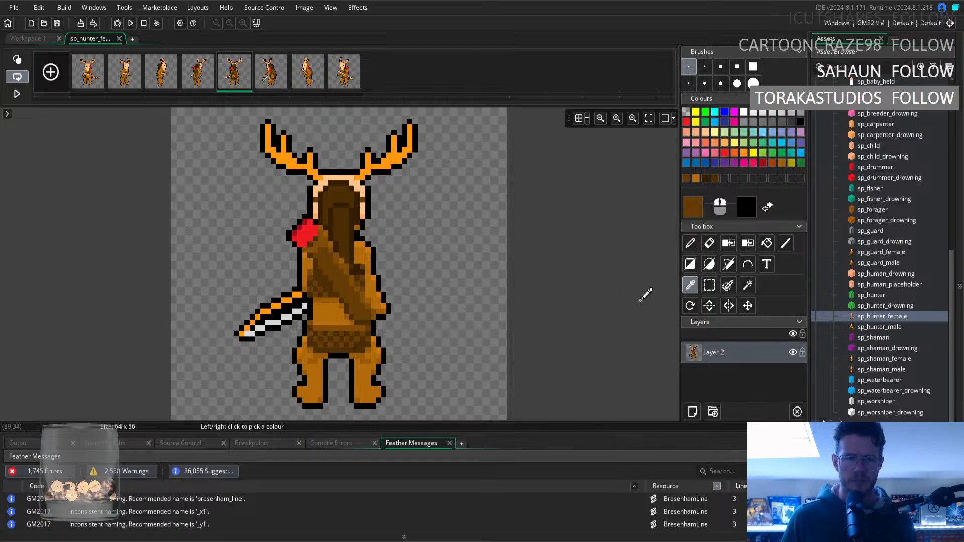
{"action": "left_click", "coordinate": [366, 258]}
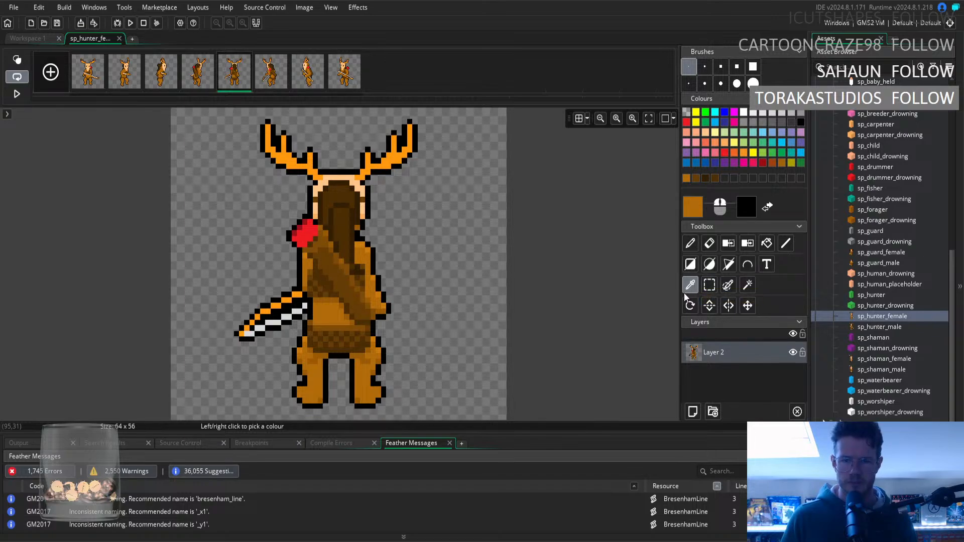
{"action": "left_click", "coordinate": [366, 282]}
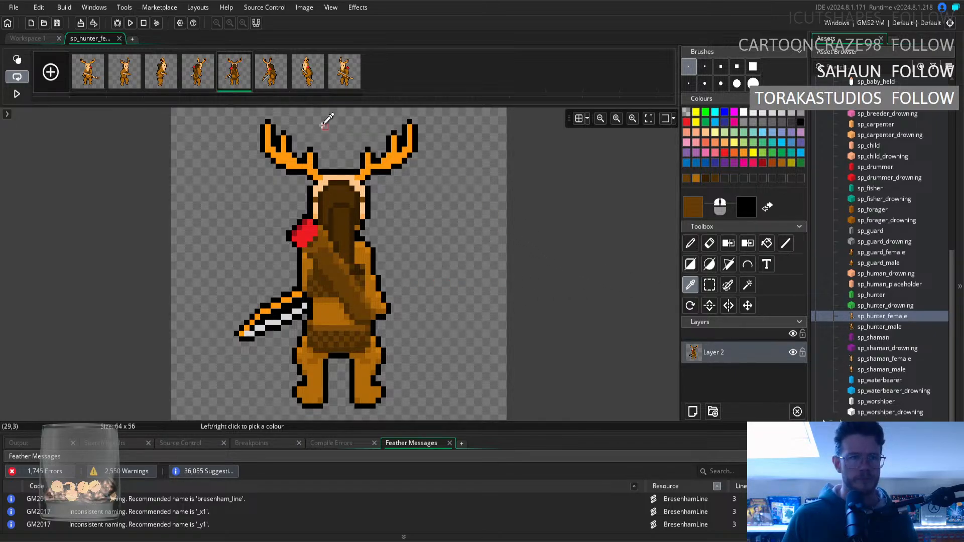
Check the fourth frame against the fifth, and touch up the shoulder beside the hair tip in orange-brown with the Pencil.
{"action": "left_click", "coordinate": [206, 75]}
{"action": "left_click", "coordinate": [227, 77]}
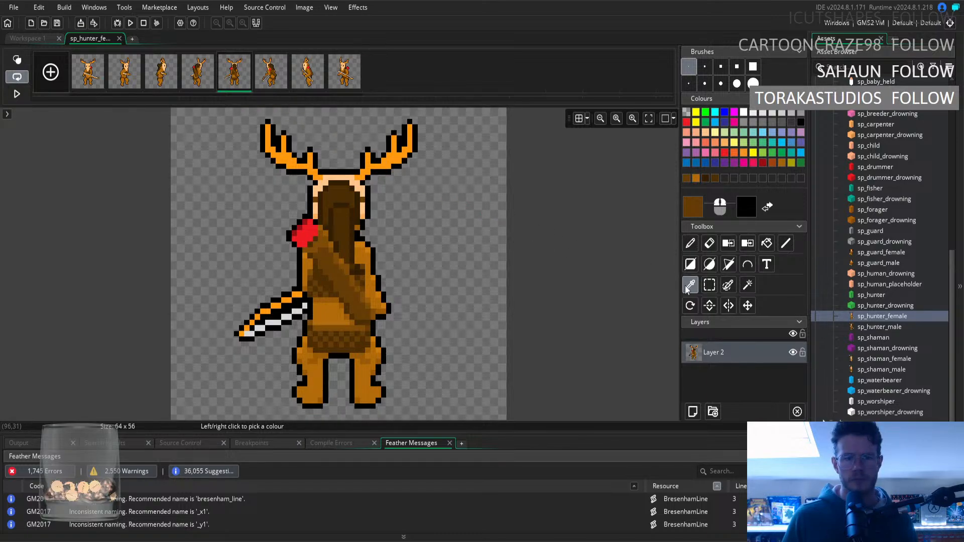
{"action": "left_click", "coordinate": [383, 263]}
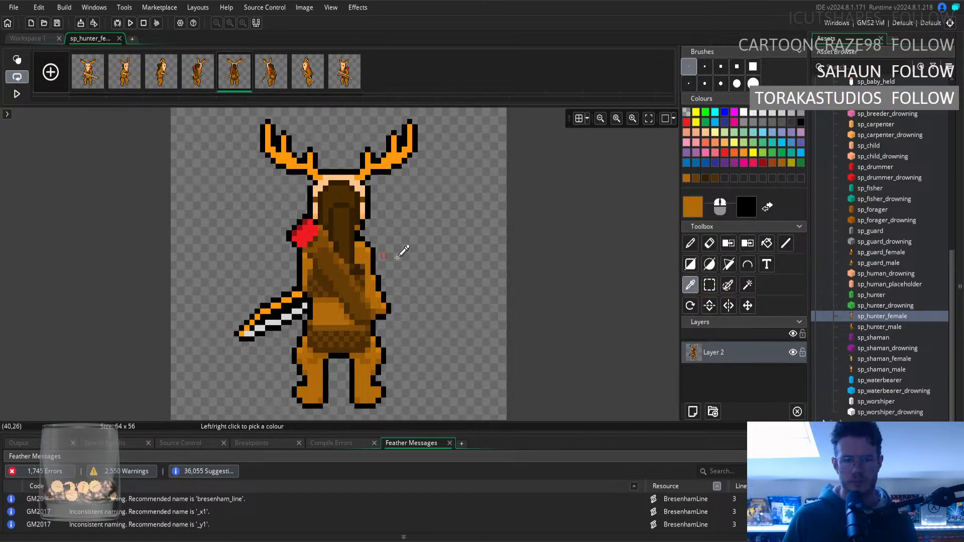
{"action": "key", "text": "d"}
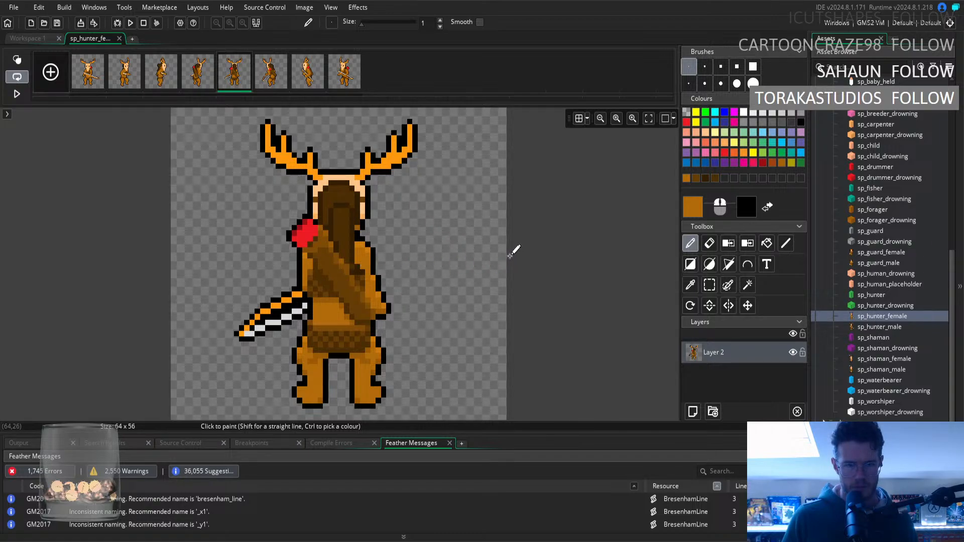
Refine the fifth frame's hair tip using the hair's darkest and lighter dark browns, and check it against the fourth frame.
{"action": "key", "text": "o"}
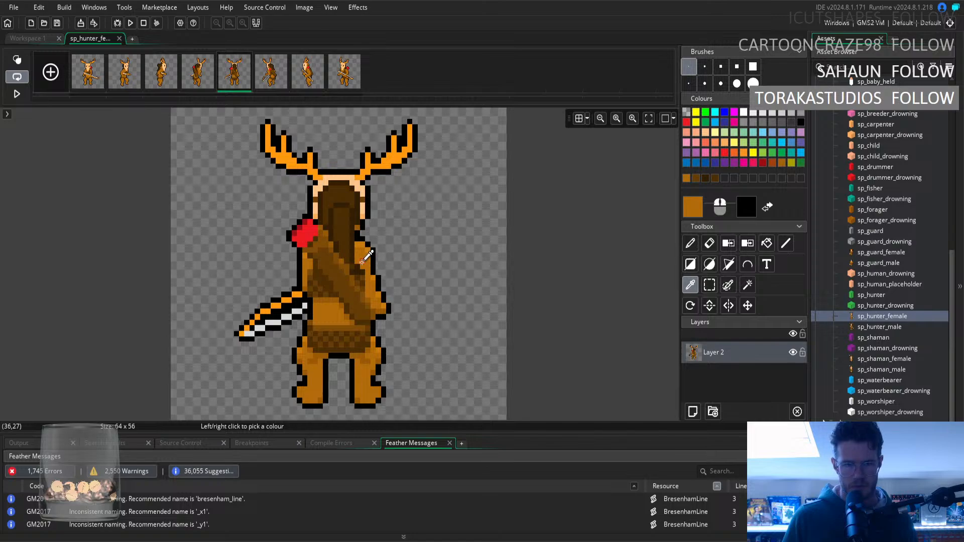
{"action": "left_click", "coordinate": [359, 267]}
{"action": "key", "text": "d"}
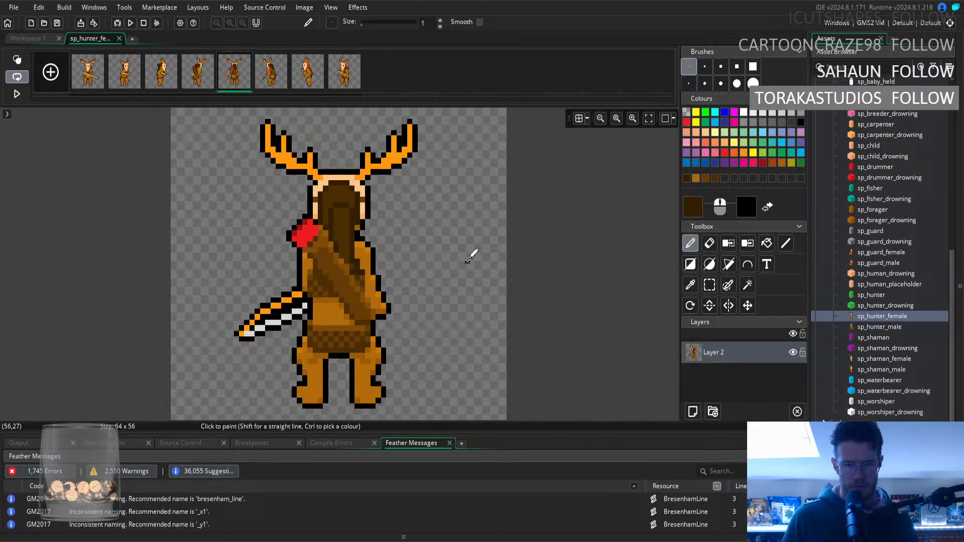
{"action": "left_click", "coordinate": [691, 284]}
{"action": "left_click", "coordinate": [340, 231]}
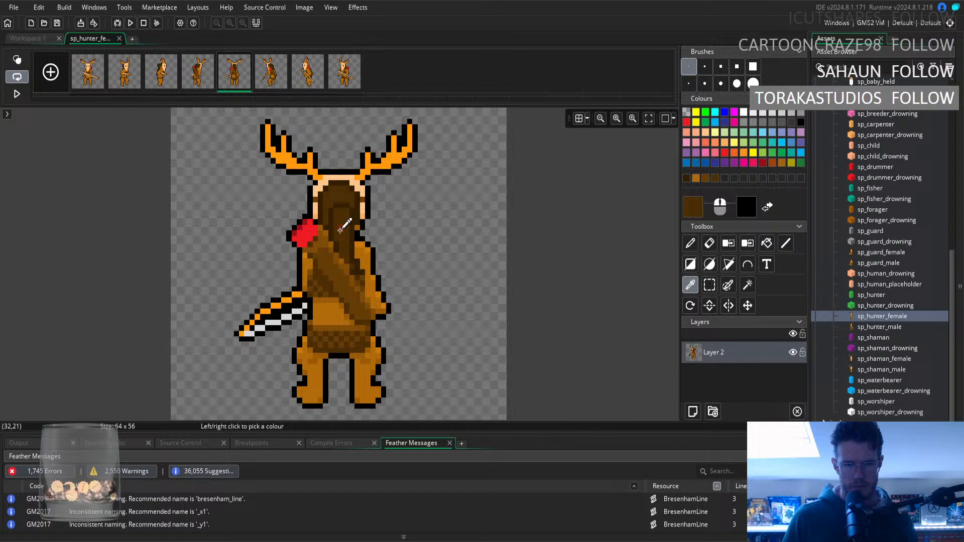
{"action": "left_click", "coordinate": [690, 246]}
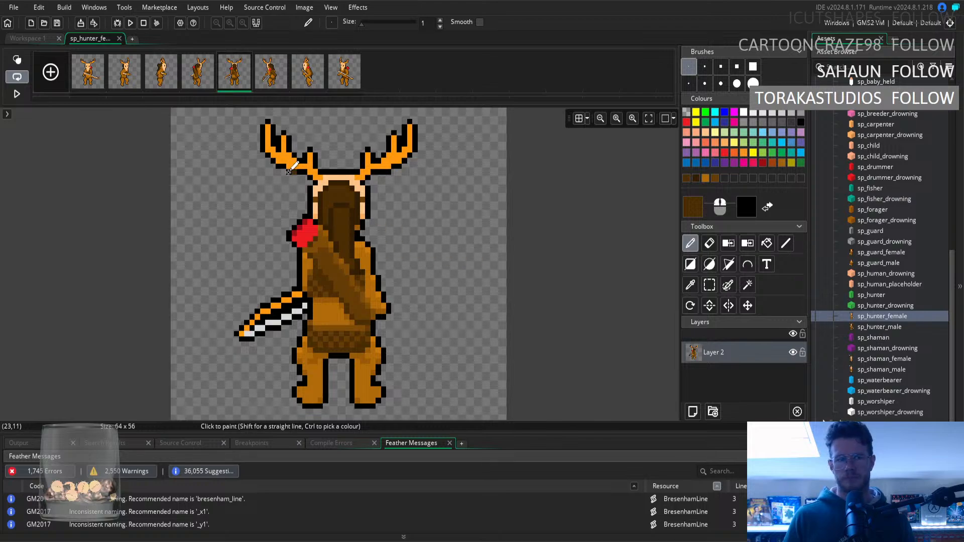
{"action": "left_click", "coordinate": [193, 78]}
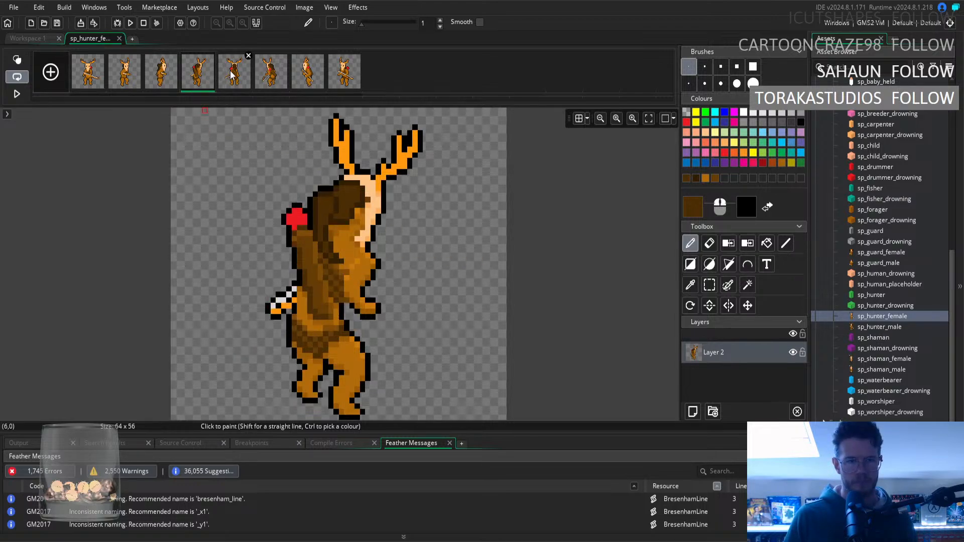
Compare the hair tip in the fourth frame with the one in the fifth frame.
{"action": "left_click", "coordinate": [230, 72]}
{"action": "left_click", "coordinate": [206, 79]}
{"action": "left_click", "coordinate": [235, 81]}
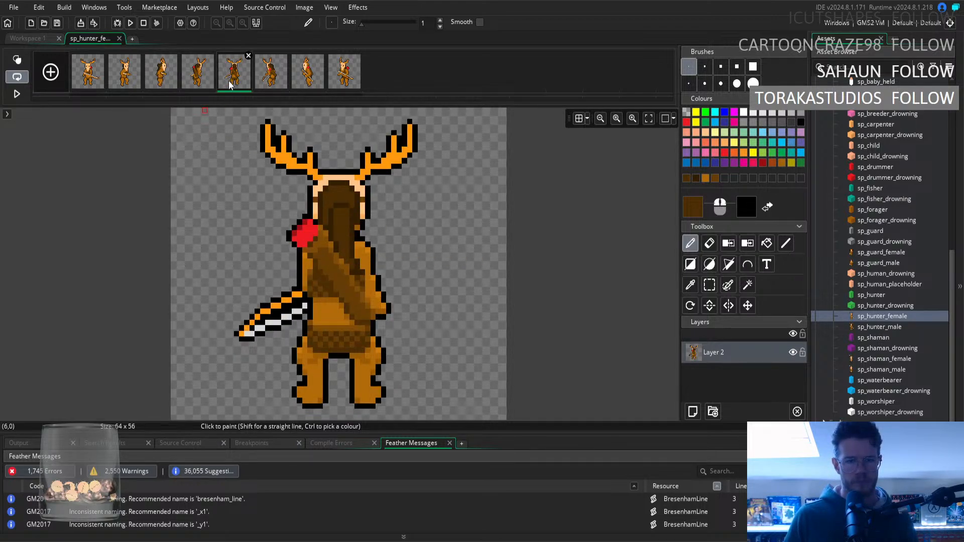
{"action": "left_click", "coordinate": [210, 79]}
{"action": "left_click", "coordinate": [240, 79]}
{"action": "left_click", "coordinate": [212, 79]}
{"action": "left_click", "coordinate": [243, 75]}
Examine how the hair carries over from the front view through the side view to the back views.
{"action": "left_click", "coordinate": [94, 82]}
{"action": "key", "text": "Right"}
{"action": "key", "text": "Right"}
{"action": "key", "text": "Right"}
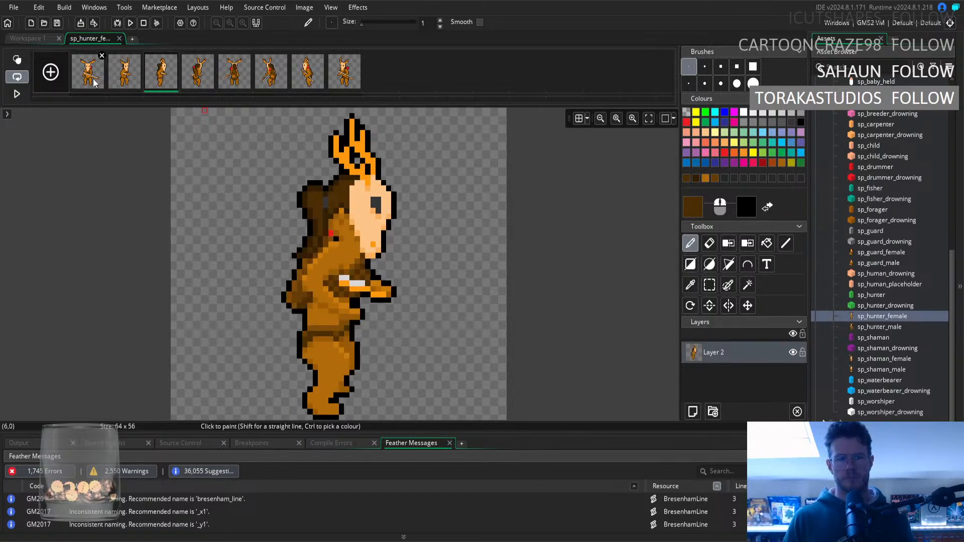
{"action": "key", "text": "Left"}
{"action": "key", "text": "Left"}
{"action": "key", "text": "Right"}
{"action": "key", "text": "Right"}
{"action": "key", "text": "Right"}
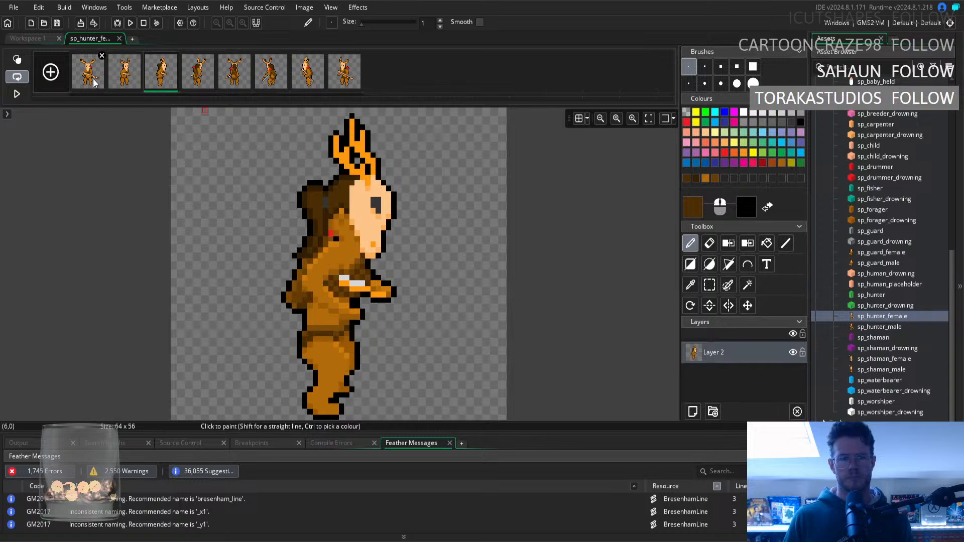
{"action": "key", "text": "Left"}
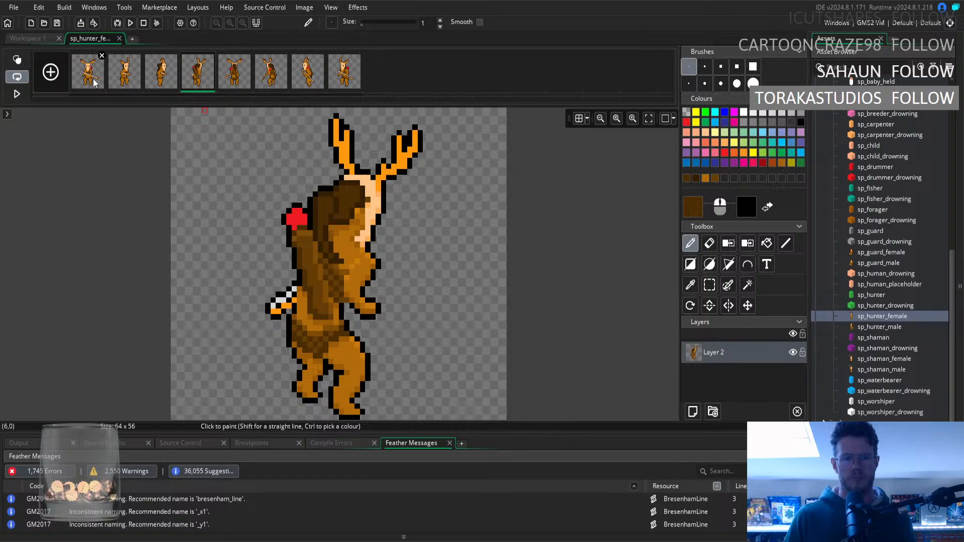
{"action": "left_click", "coordinate": [690, 285]}
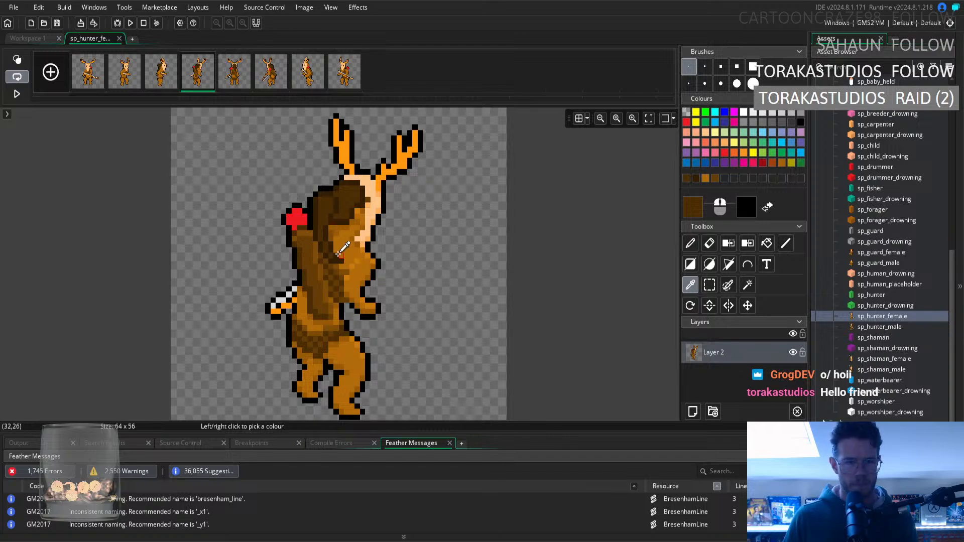
{"action": "left_click", "coordinate": [690, 246]}
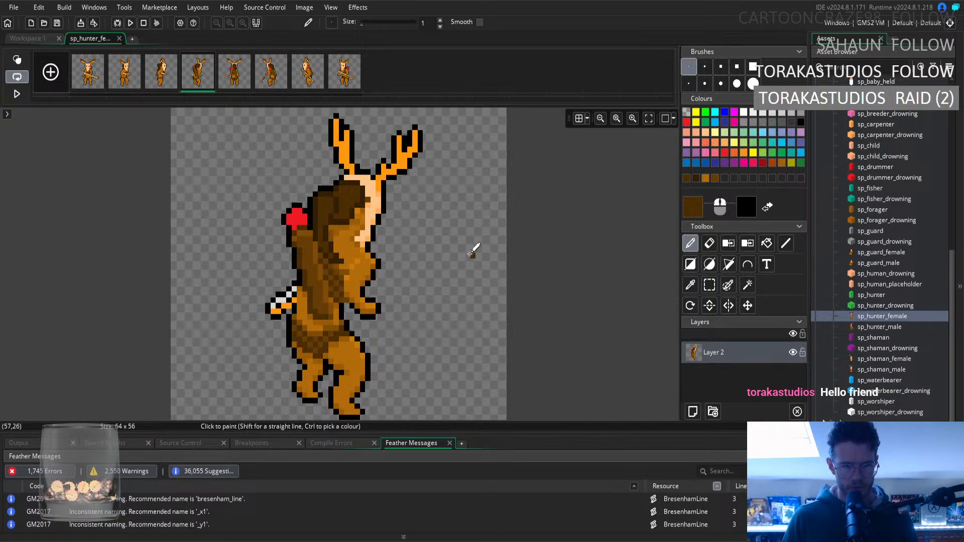
{"action": "left_click", "coordinate": [688, 286]}
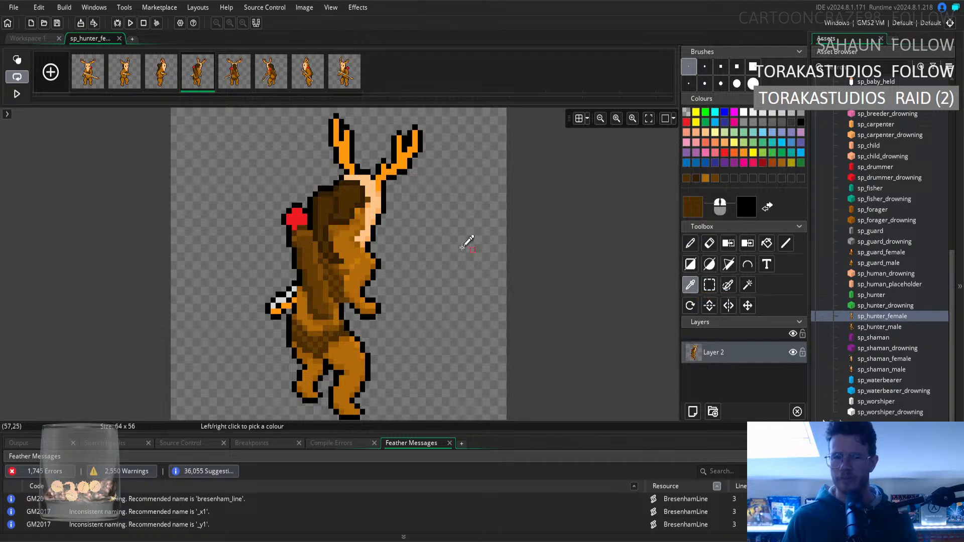
{"action": "left_click", "coordinate": [690, 244]}
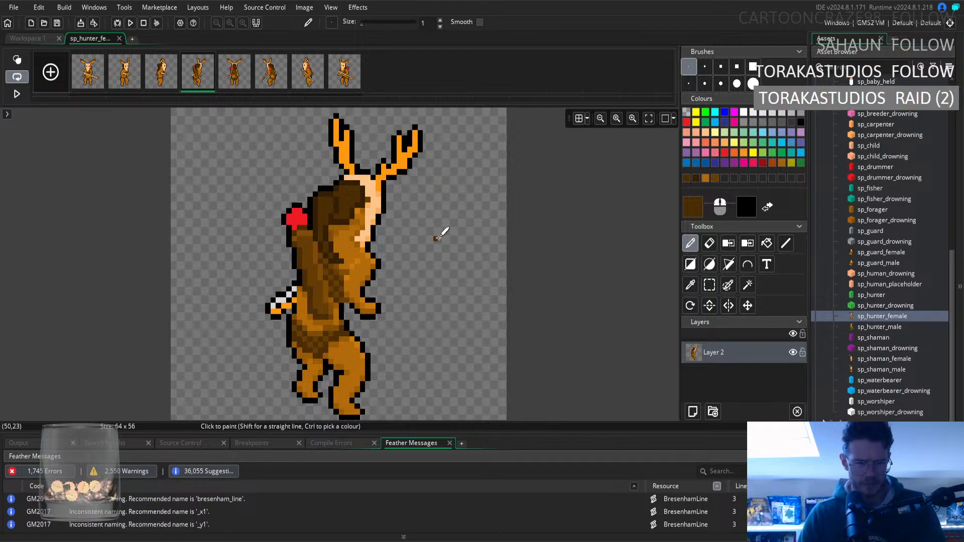
{"action": "left_click", "coordinate": [691, 285]}
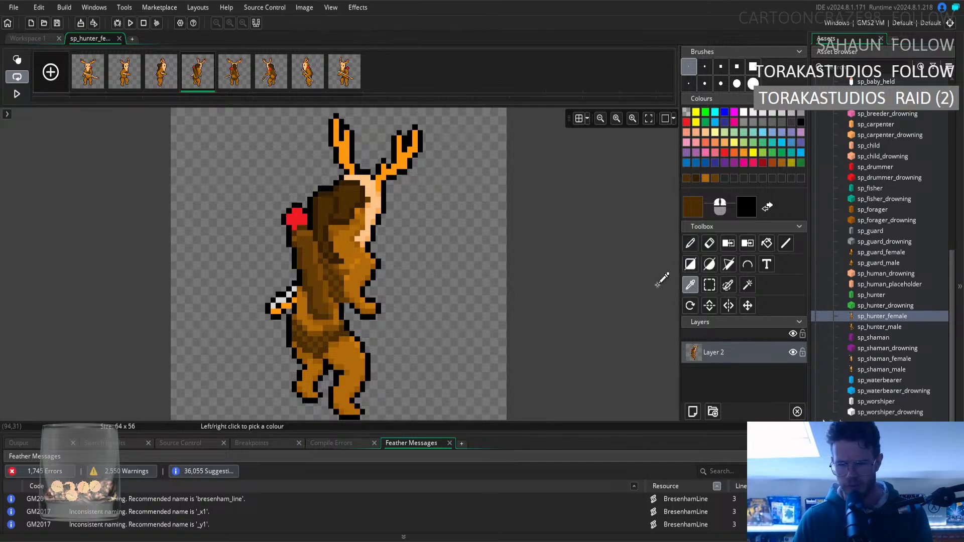
Review the fourth to eighth frames to compare the hair and quiver across the back and opposite-facing views.
{"action": "left_click", "coordinate": [232, 87]}
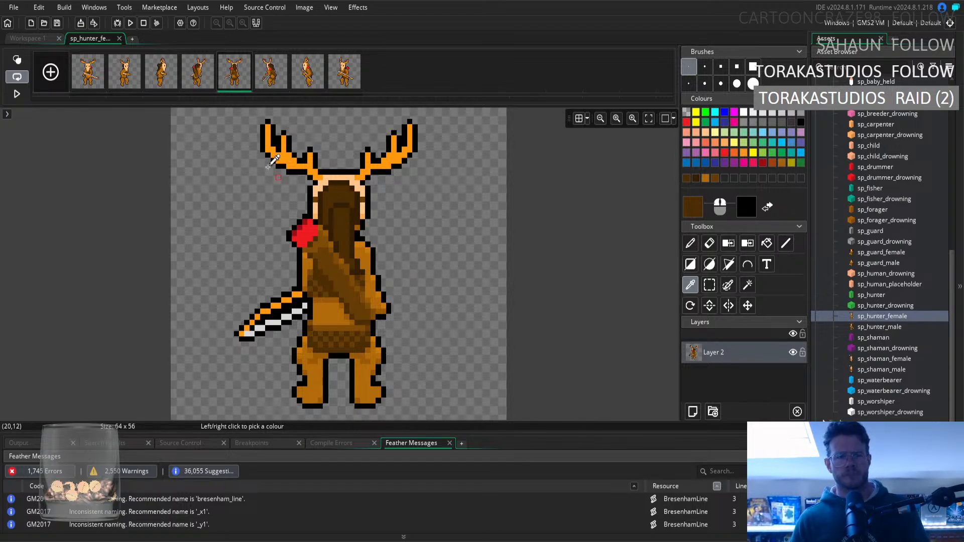
{"action": "left_click", "coordinate": [207, 79]}
{"action": "left_click", "coordinate": [223, 86]}
{"action": "left_click", "coordinate": [271, 83]}
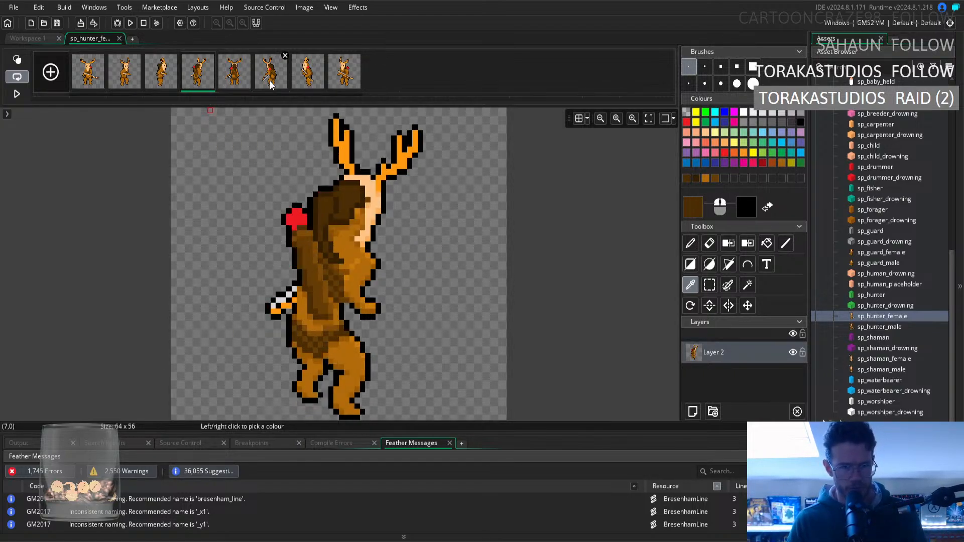
{"action": "left_click", "coordinate": [307, 83]}
{"action": "left_click", "coordinate": [350, 86]}
{"action": "left_click", "coordinate": [297, 84]}
{"action": "left_click", "coordinate": [340, 83]}
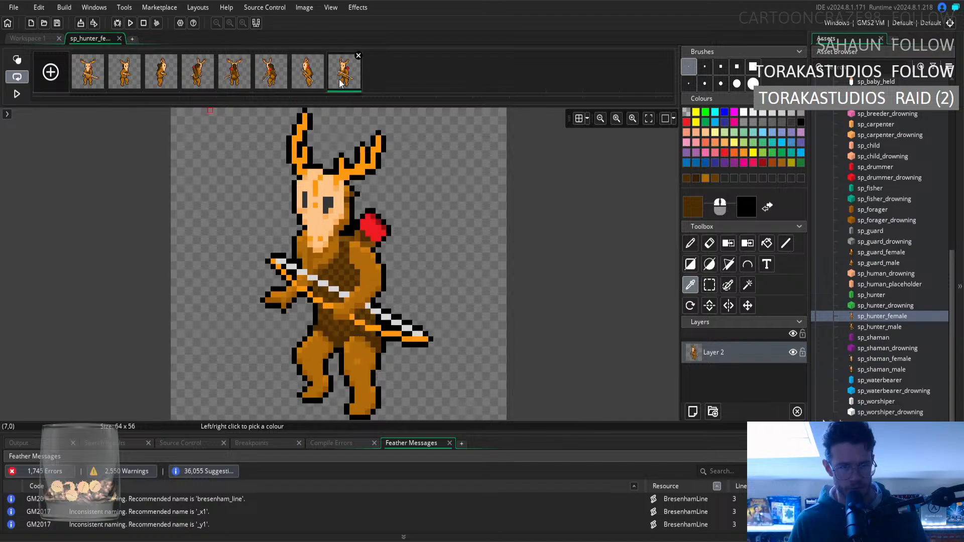
{"action": "left_click", "coordinate": [264, 86]}
{"action": "left_click", "coordinate": [243, 83]}
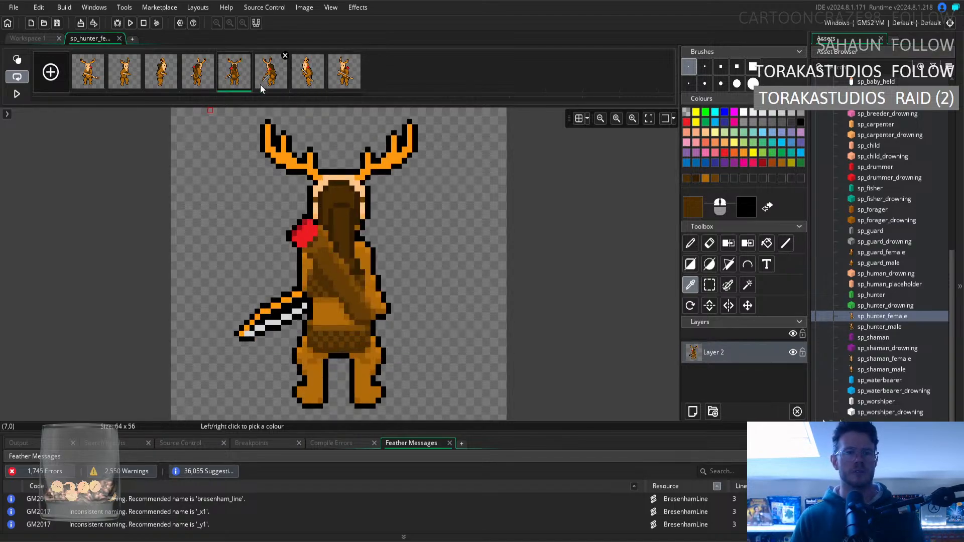
Check the hair in the second to fifth frames, alternating repeatedly between the angled back and straight back views.
{"action": "left_click", "coordinate": [173, 88]}
{"action": "left_click", "coordinate": [126, 83]}
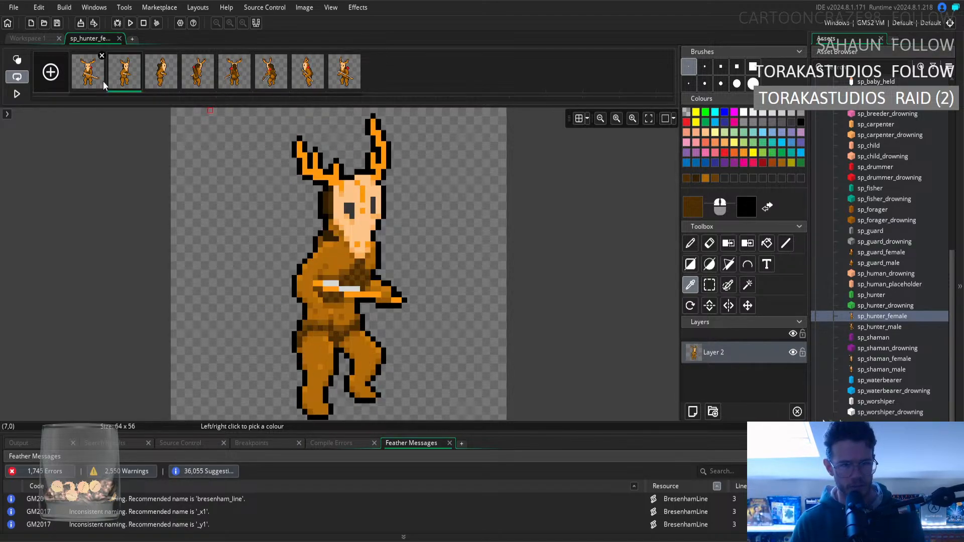
{"action": "key", "text": "Right"}
{"action": "key", "text": "Right"}
{"action": "key", "text": "Right"}
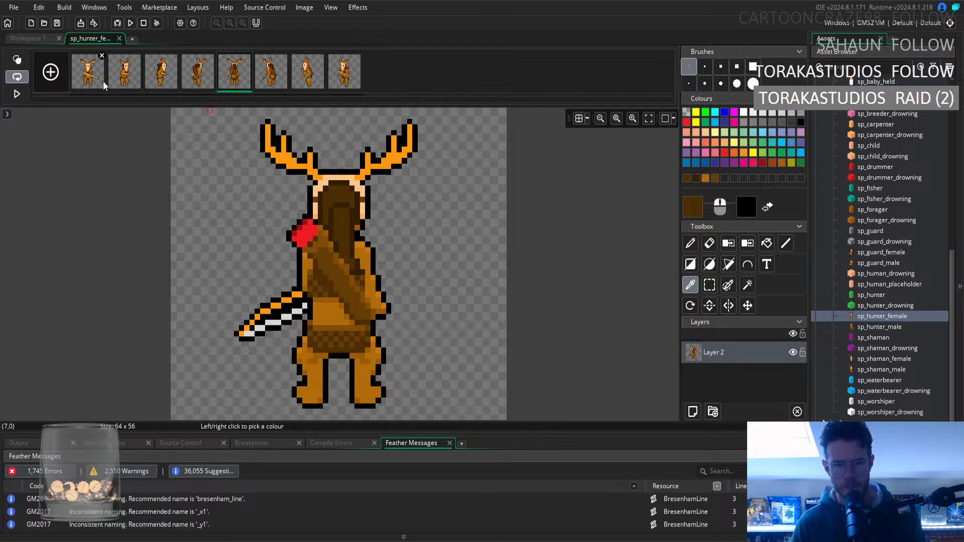
{"action": "key", "text": "Left"}
{"action": "key", "text": "Left"}
{"action": "key", "text": "Right"}
{"action": "key", "text": "Right"}
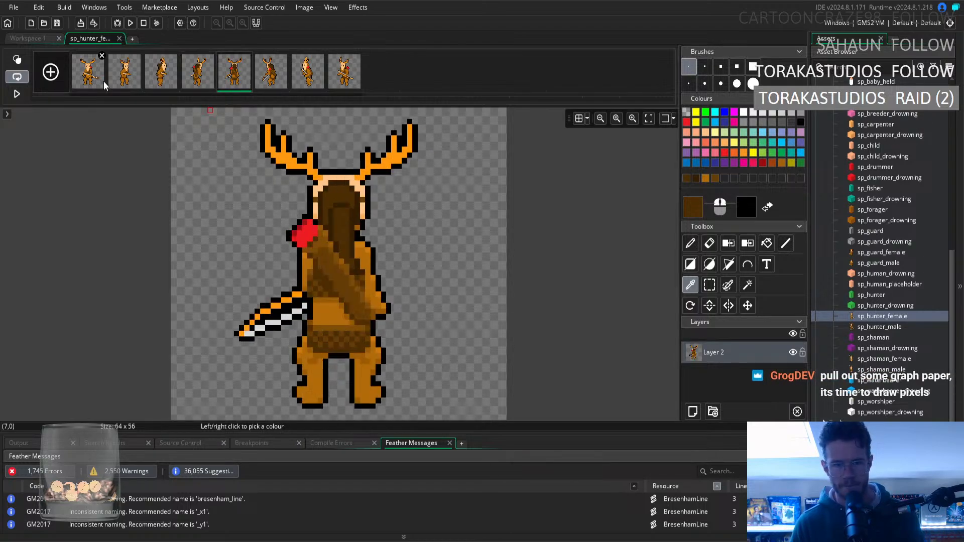
{"action": "key", "text": "Left"}
{"action": "key", "text": "Right"}
{"action": "key", "text": "Left"}
{"action": "key", "text": "Right"}
{"action": "key", "text": "Left"}
{"action": "key", "text": "Right"}
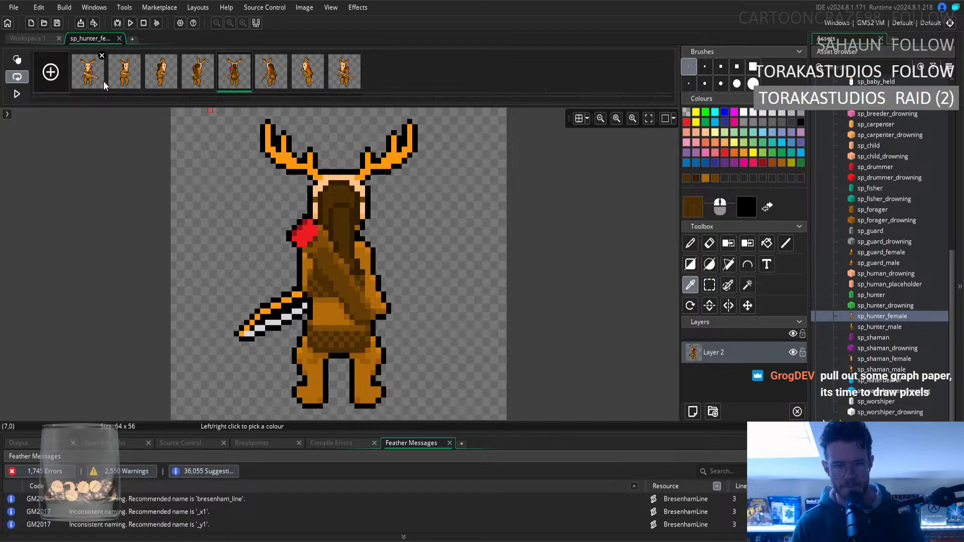
Inspect the transitions between the front, side and angled back views, going back and forth through the first five frames.
{"action": "key", "text": "Left"}
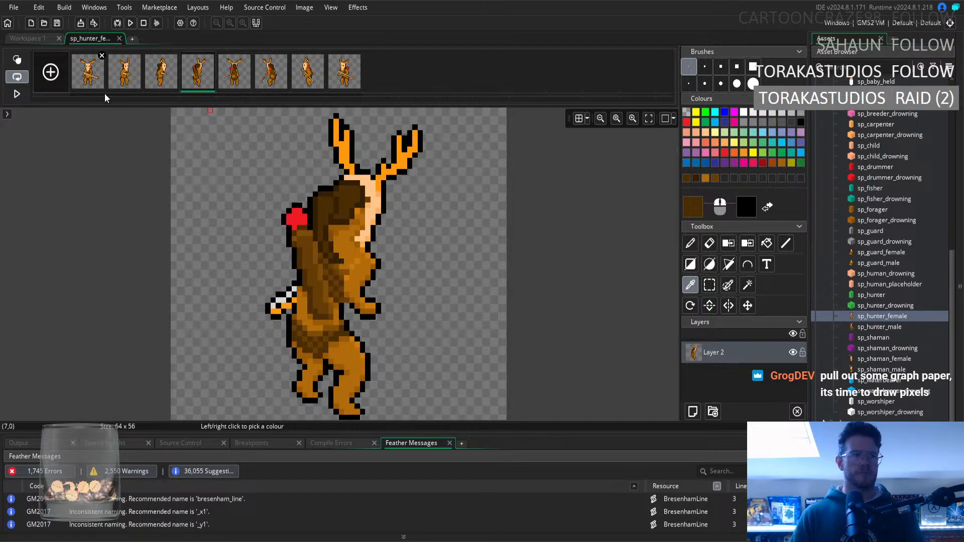
{"action": "key", "text": "Left"}
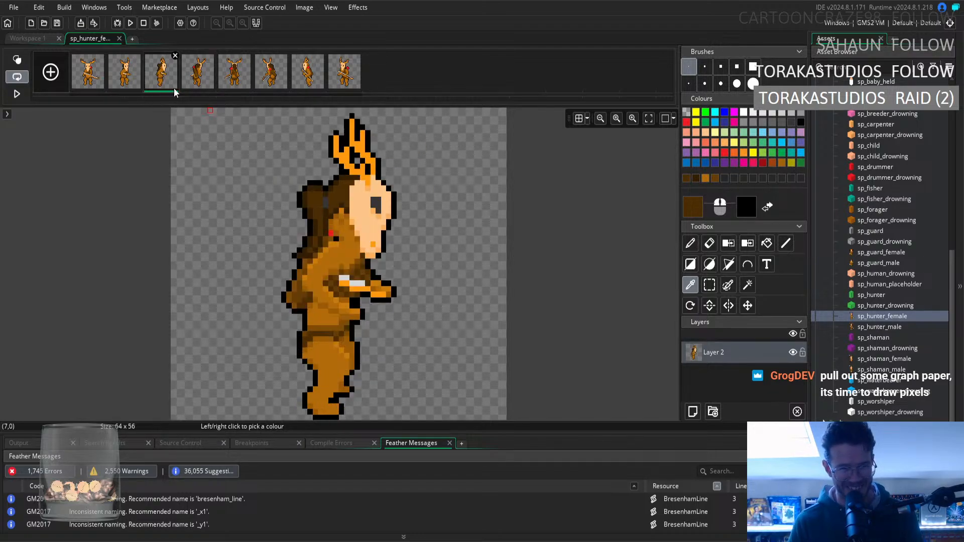
{"action": "key", "text": "Left"}
{"action": "key", "text": "Left"}
{"action": "key", "text": "Right"}
{"action": "key", "text": "Right"}
{"action": "key", "text": "Right"}
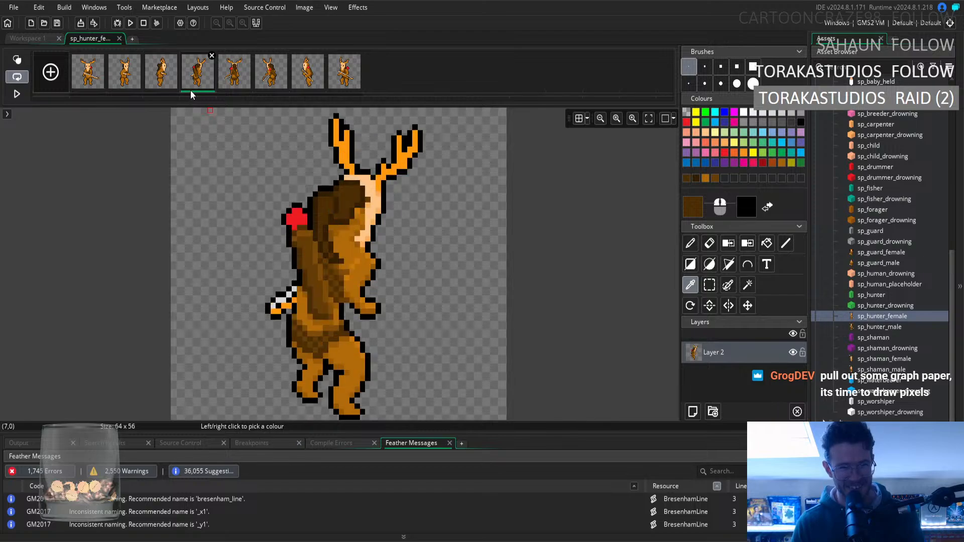
{"action": "key", "text": "Right"}
{"action": "key", "text": "Left"}
{"action": "key", "text": "Left"}
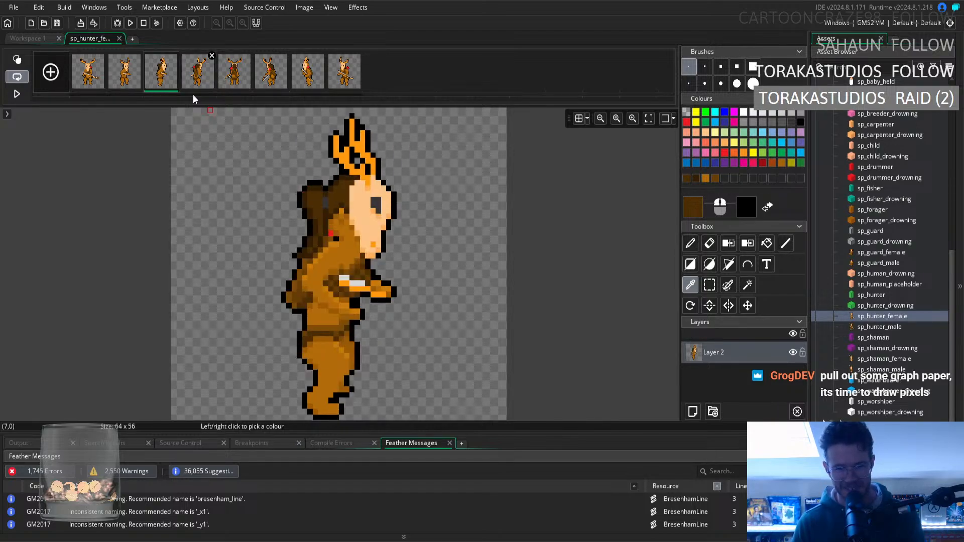
{"action": "key", "text": "Left"}
{"action": "key", "text": "Left"}
{"action": "key", "text": "Right"}
{"action": "key", "text": "Right"}
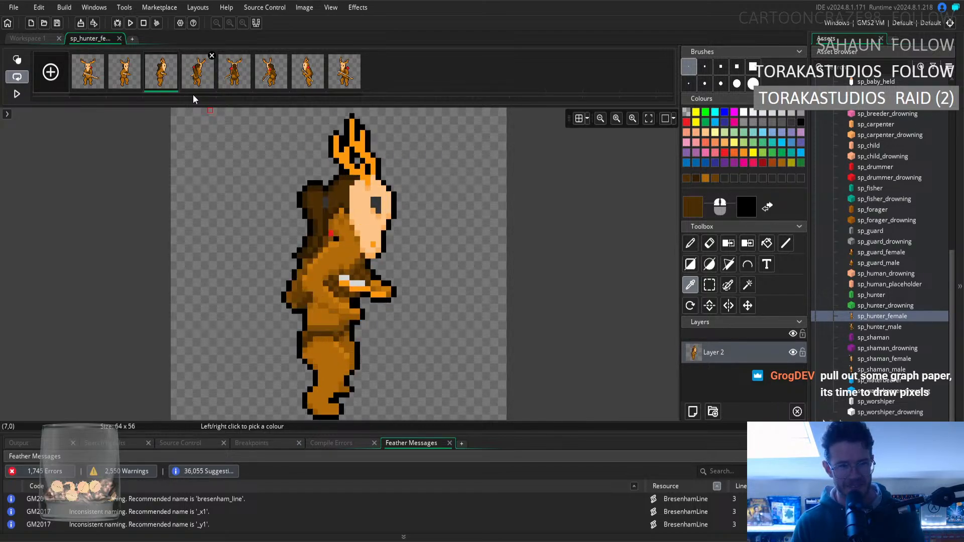
{"action": "key", "text": "Right"}
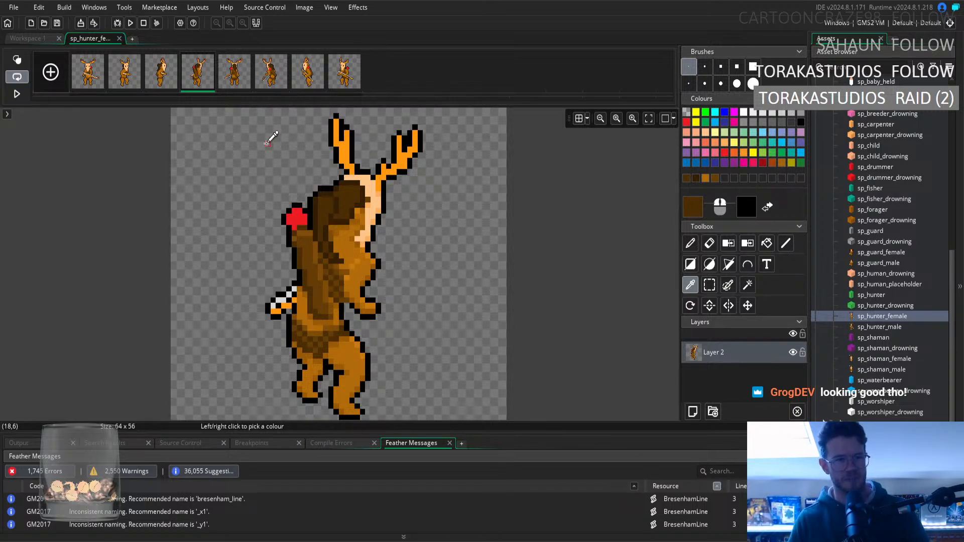
View the first five frames in order and compare the fourth frame with the fifth again.
{"action": "left_click", "coordinate": [100, 70]}
{"action": "left_click", "coordinate": [138, 86]}
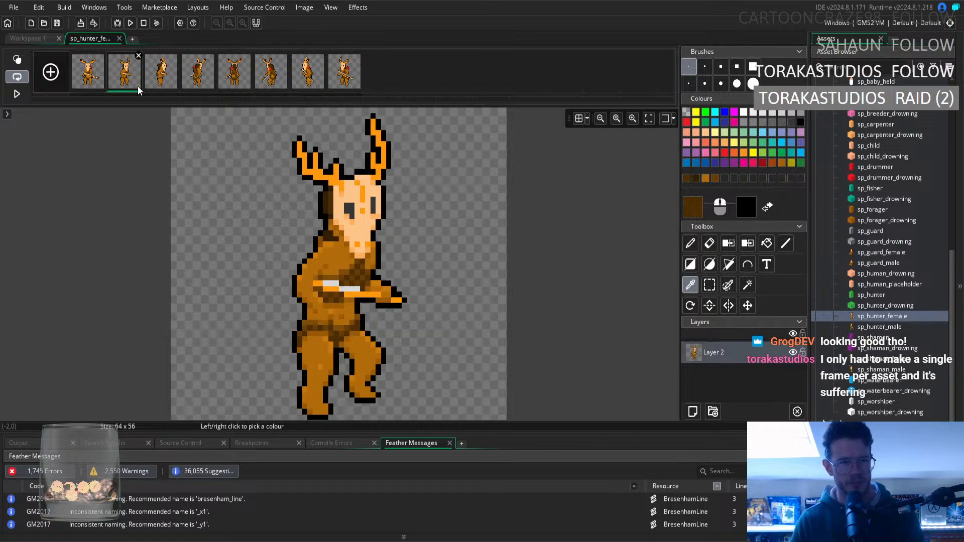
{"action": "left_click", "coordinate": [164, 83]}
{"action": "left_click", "coordinate": [184, 88]}
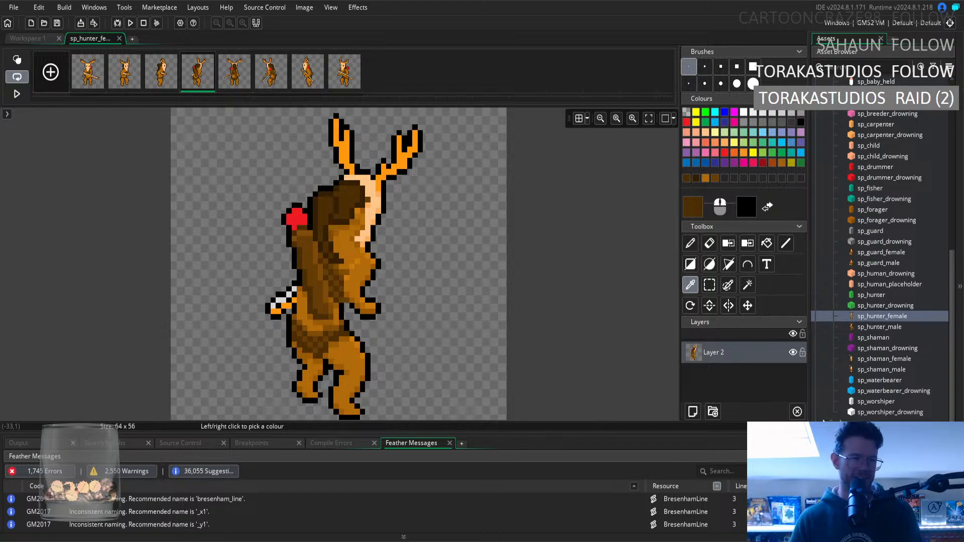
{"action": "left_click", "coordinate": [102, 79]}
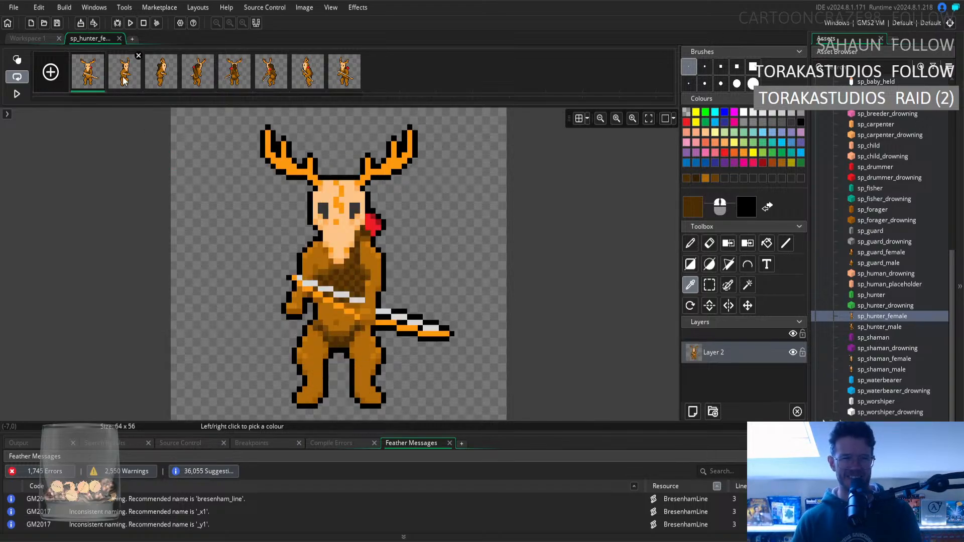
{"action": "left_click", "coordinate": [125, 78]}
{"action": "left_click", "coordinate": [161, 78]}
{"action": "left_click", "coordinate": [197, 78]}
{"action": "left_click", "coordinate": [229, 79]}
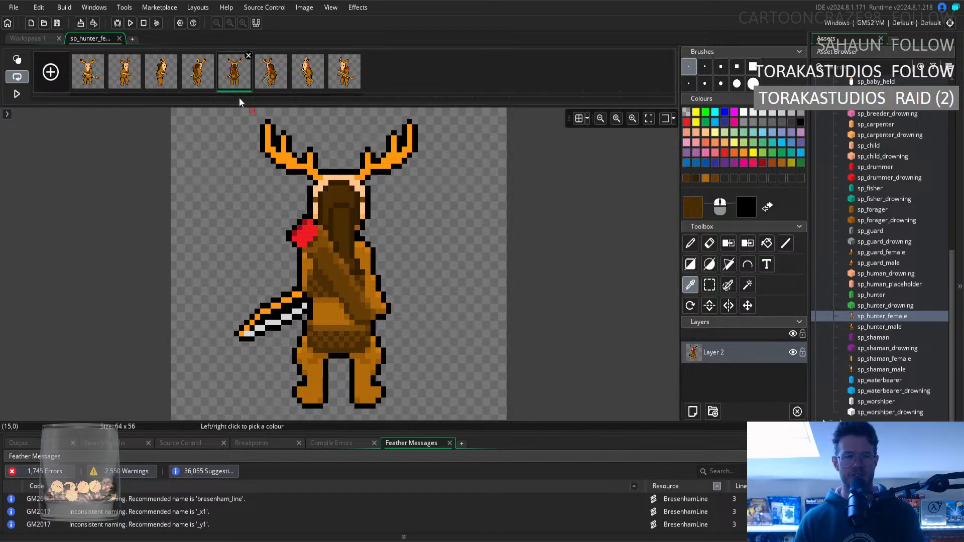
{"action": "left_click", "coordinate": [208, 77]}
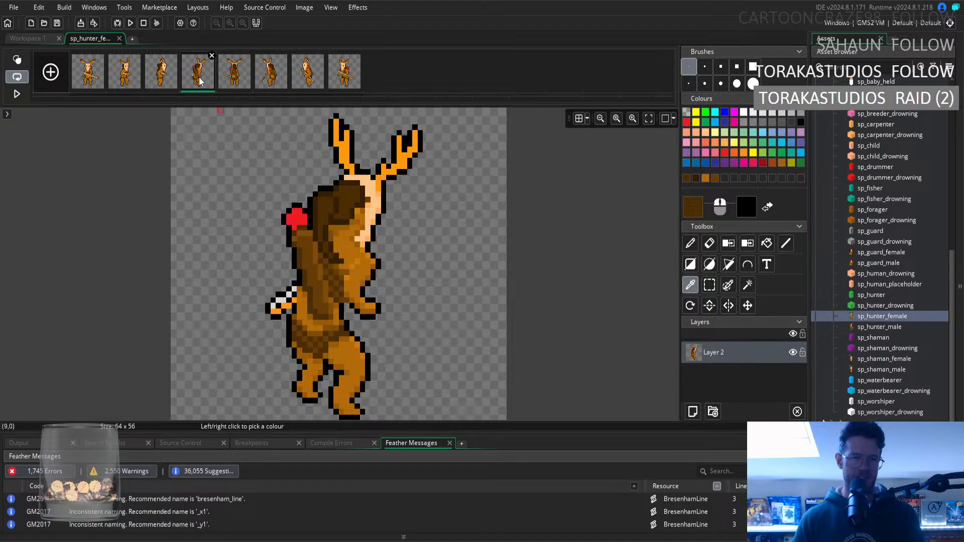
{"action": "left_click", "coordinate": [231, 83]}
{"action": "left_click", "coordinate": [190, 84]}
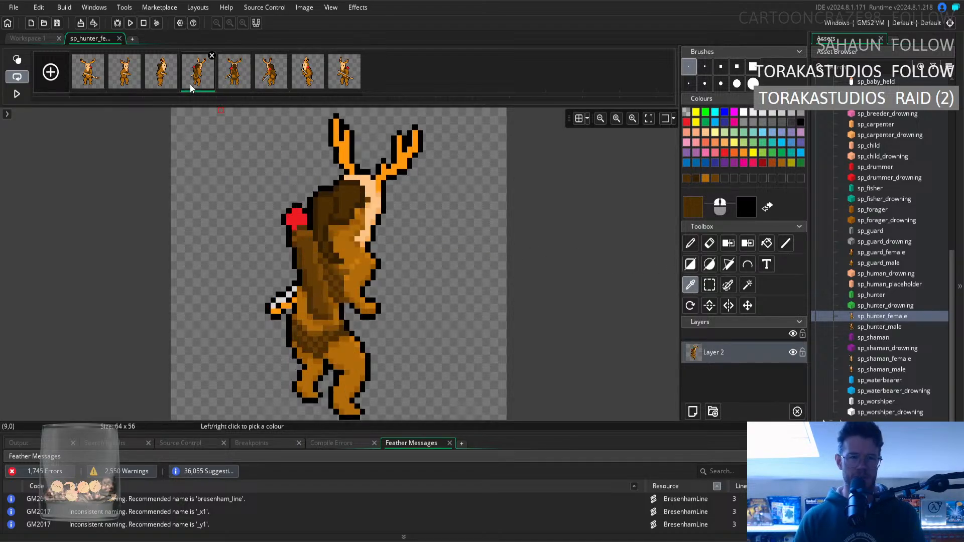
Flip repeatedly through the first five frames in both directions to check the hair's consistency as the figure turns.
{"action": "key", "text": "Left"}
{"action": "key", "text": "Left"}
{"action": "key", "text": "Left"}
{"action": "key", "text": "Right"}
{"action": "key", "text": "Right"}
{"action": "key", "text": "Right"}
{"action": "key", "text": "Right"}
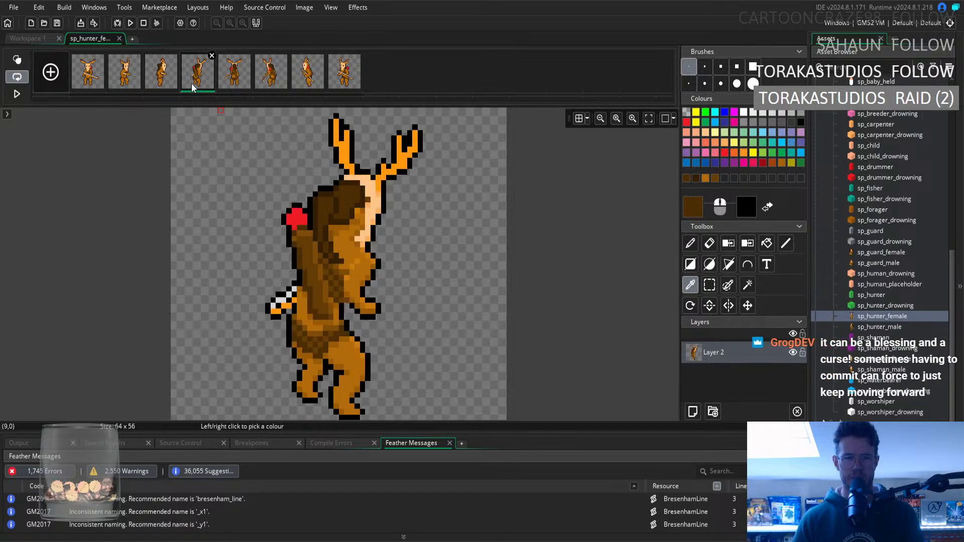
{"action": "key", "text": "Left"}
{"action": "key", "text": "Left"}
{"action": "key", "text": "Left"}
{"action": "key", "text": "Left"}
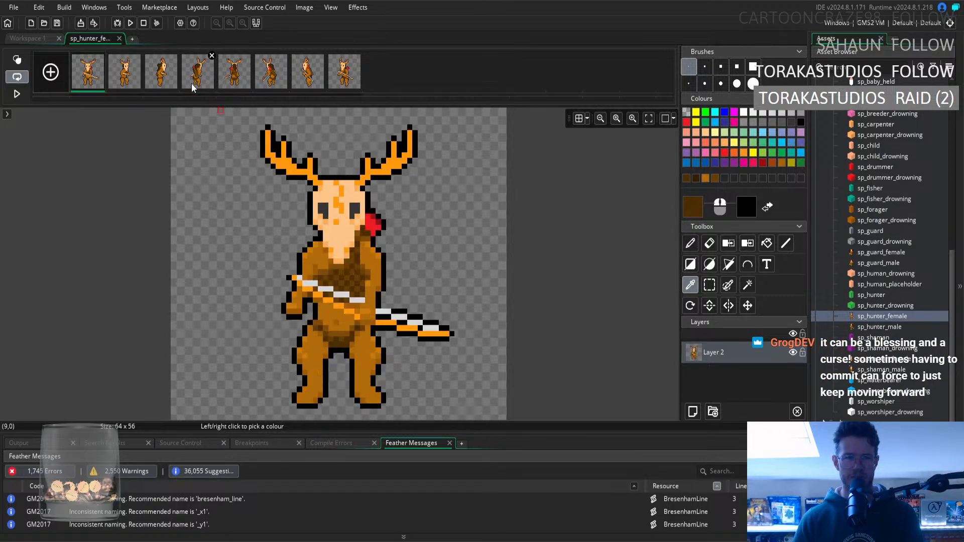
{"action": "key", "text": "Right"}
{"action": "key", "text": "Right"}
{"action": "key", "text": "Right"}
{"action": "key", "text": "Right"}
{"action": "key", "text": "Left"}
{"action": "key", "text": "Right"}
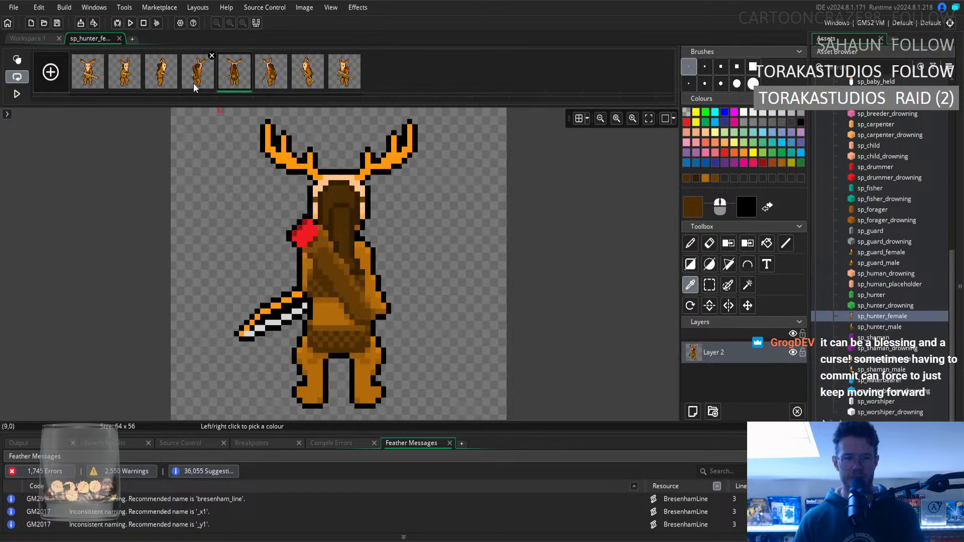
{"action": "key", "text": "Left"}
{"action": "key", "text": "Left"}
{"action": "key", "text": "Left"}
{"action": "key", "text": "Left"}
{"action": "key", "text": "Right"}
{"action": "key", "text": "Right"}
{"action": "key", "text": "Right"}
{"action": "key", "text": "Right"}
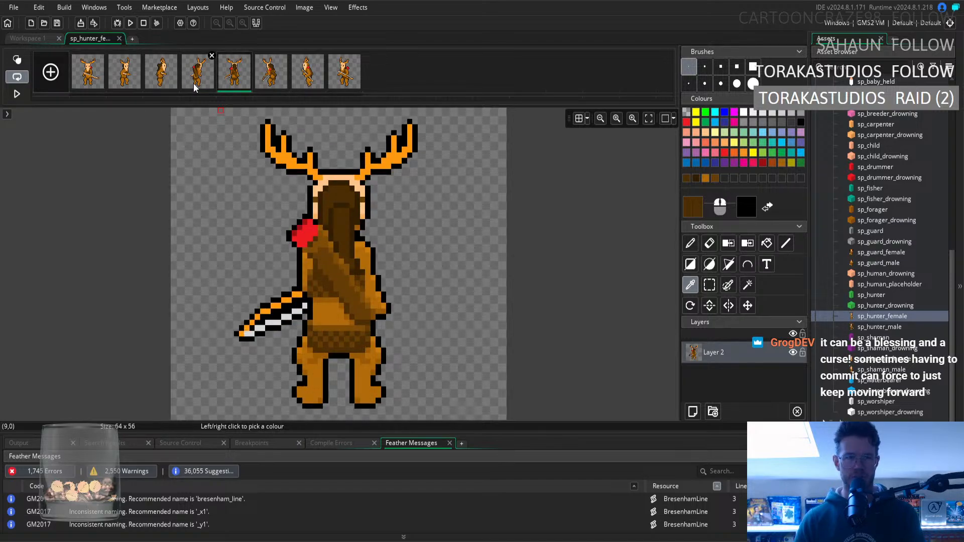
{"action": "key", "text": "Left"}
{"action": "key", "text": "Left"}
{"action": "key", "text": "Left"}
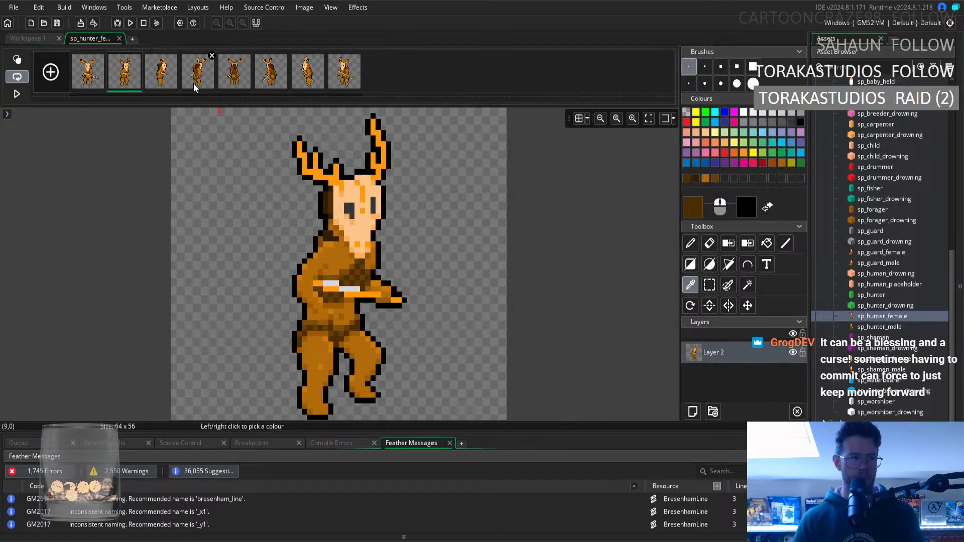
{"action": "key", "text": "Left"}
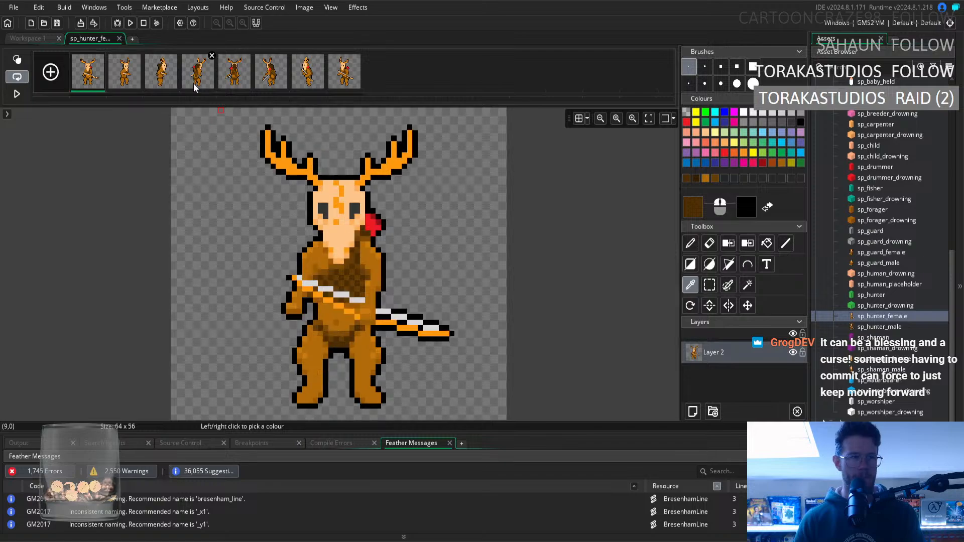
Step back and forth through the first five frames to check how the hair follows the figure's turn.
{"action": "key", "text": "Right"}
{"action": "key", "text": "Right"}
{"action": "key", "text": "Right"}
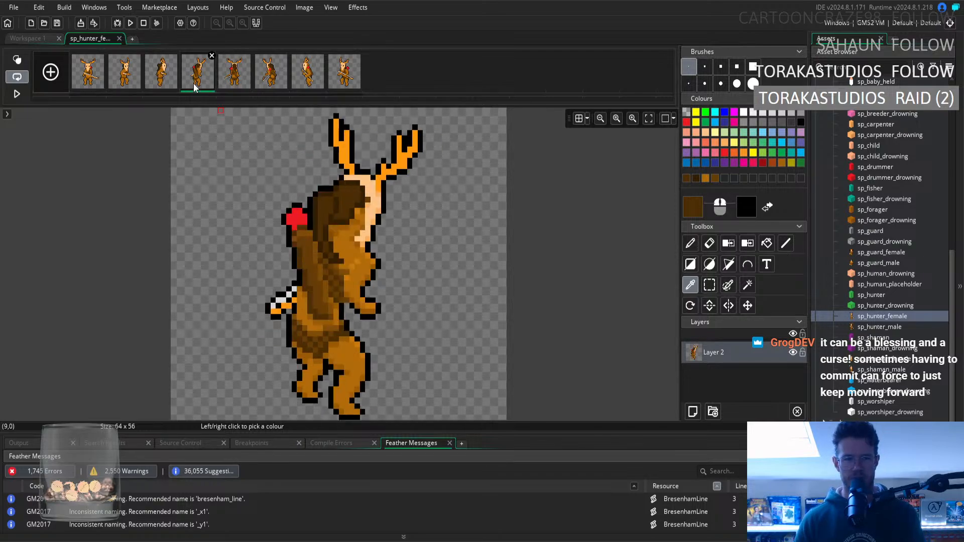
{"action": "key", "text": "Left"}
{"action": "key", "text": "Left"}
{"action": "key", "text": "Left"}
{"action": "key", "text": "Right"}
{"action": "key", "text": "Right"}
{"action": "key", "text": "Right"}
{"action": "key", "text": "Right"}
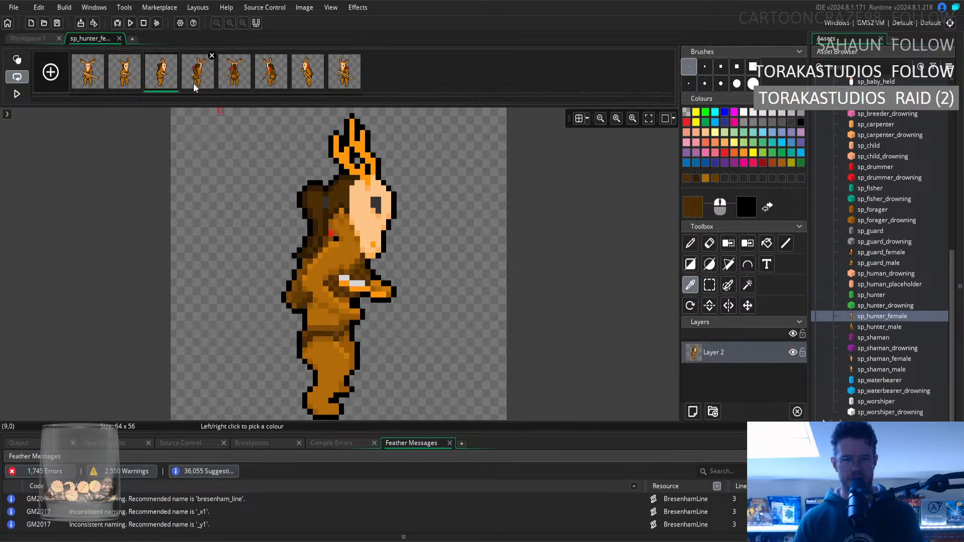
{"action": "key", "text": "Left"}
Return to the front view and recheck the hair between the side, angled back and straight back frames.
{"action": "key", "text": "Right"}
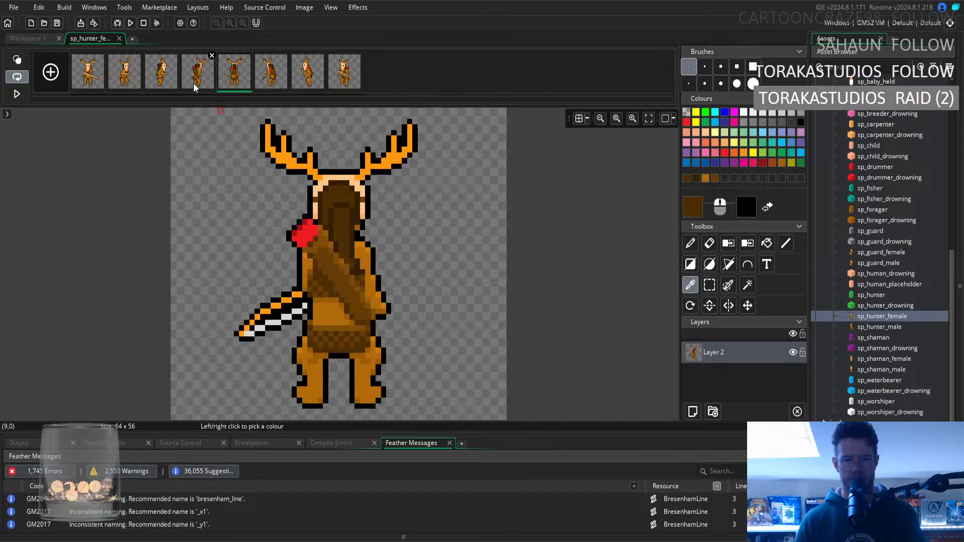
{"action": "key", "text": "Left"}
{"action": "key", "text": "Left"}
{"action": "key", "text": "Left"}
{"action": "key", "text": "Left"}
{"action": "key", "text": "Right"}
{"action": "key", "text": "Right"}
{"action": "key", "text": "Right"}
{"action": "key", "text": "Right"}
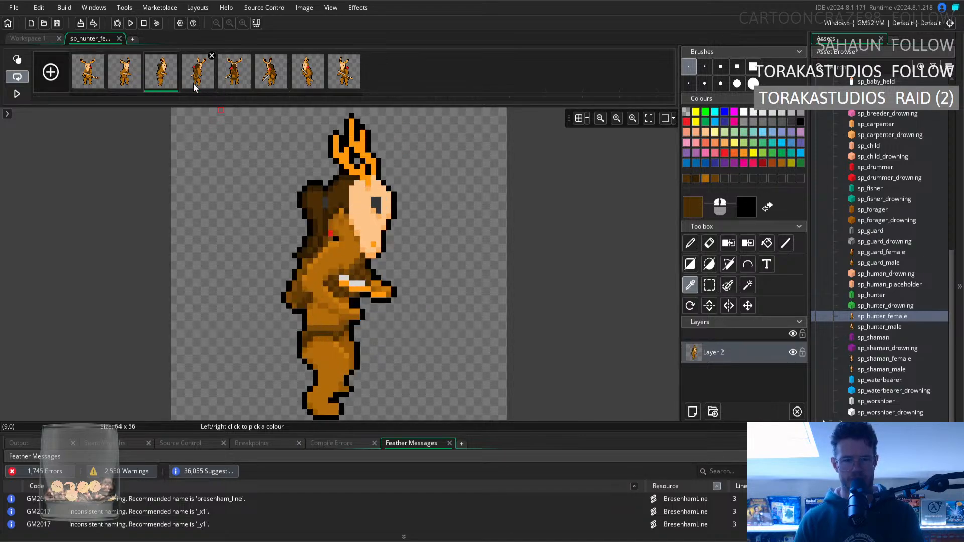
{"action": "key", "text": "Left"}
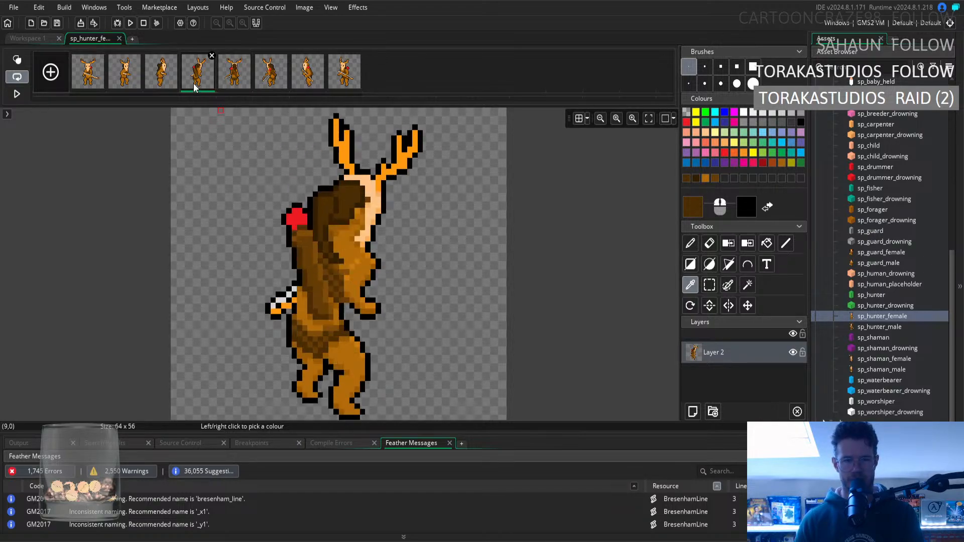
{"action": "key", "text": "Right"}
{"action": "key", "text": "Left"}
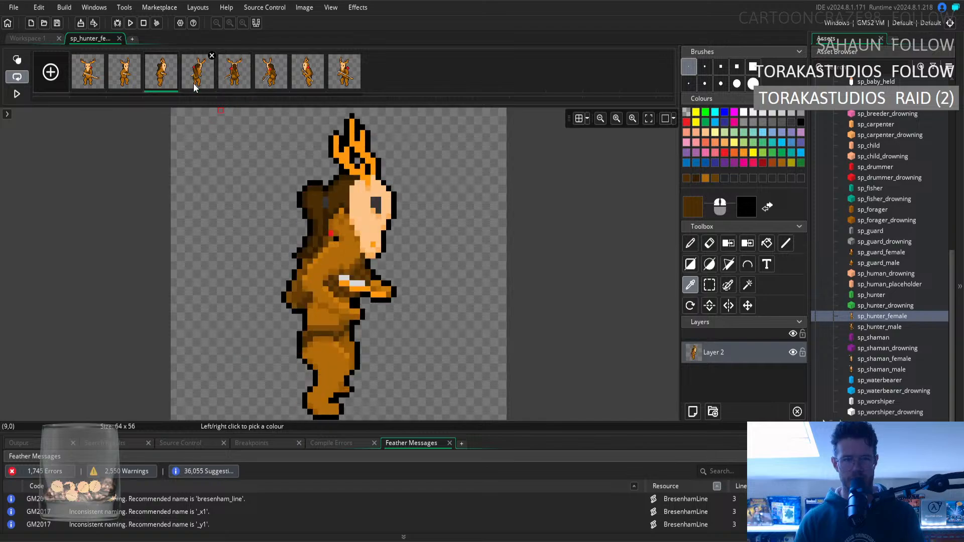
{"action": "left_click", "coordinate": [196, 80]}
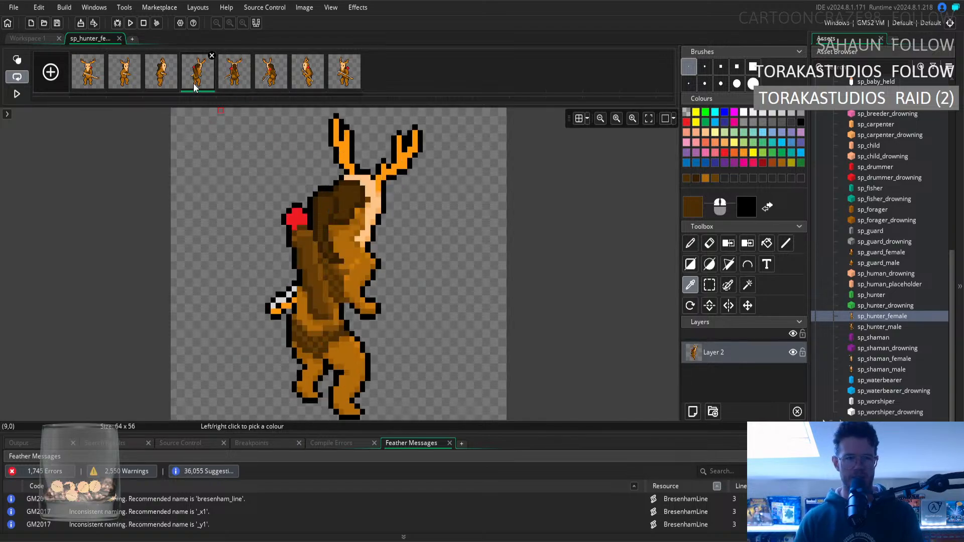
{"action": "key", "text": "Left"}
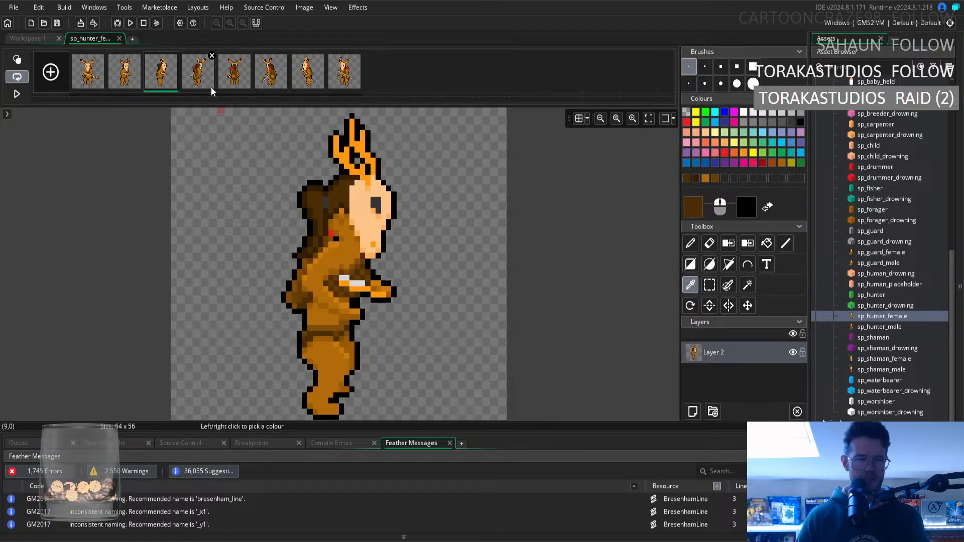
{"action": "key", "text": "Right"}
{"action": "key", "text": "Right"}
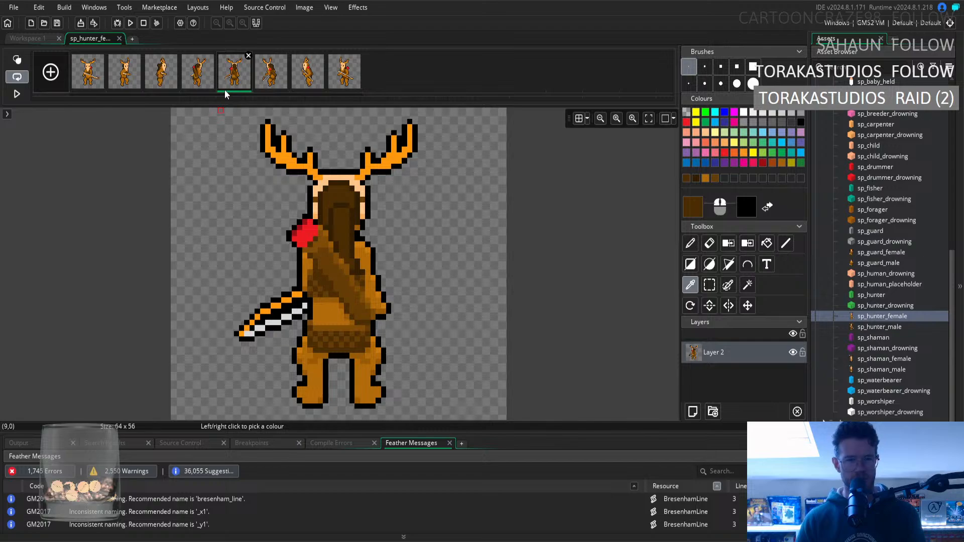
Bring the sixth frame into the comparison, checking its hair against the preceding frames all the way back to the front view.
{"action": "key", "text": "Right"}
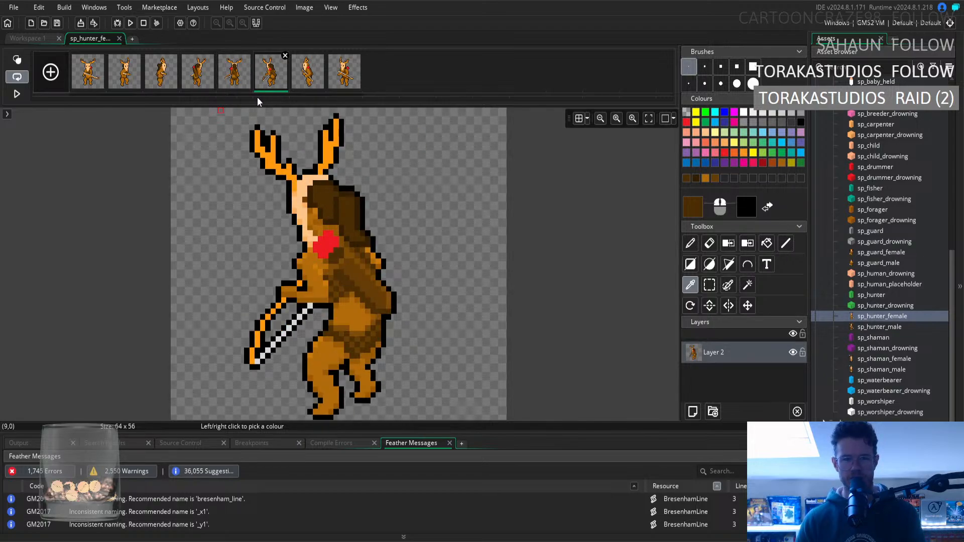
{"action": "key", "text": "Left"}
{"action": "key", "text": "Left"}
{"action": "key", "text": "Left"}
{"action": "key", "text": "Left"}
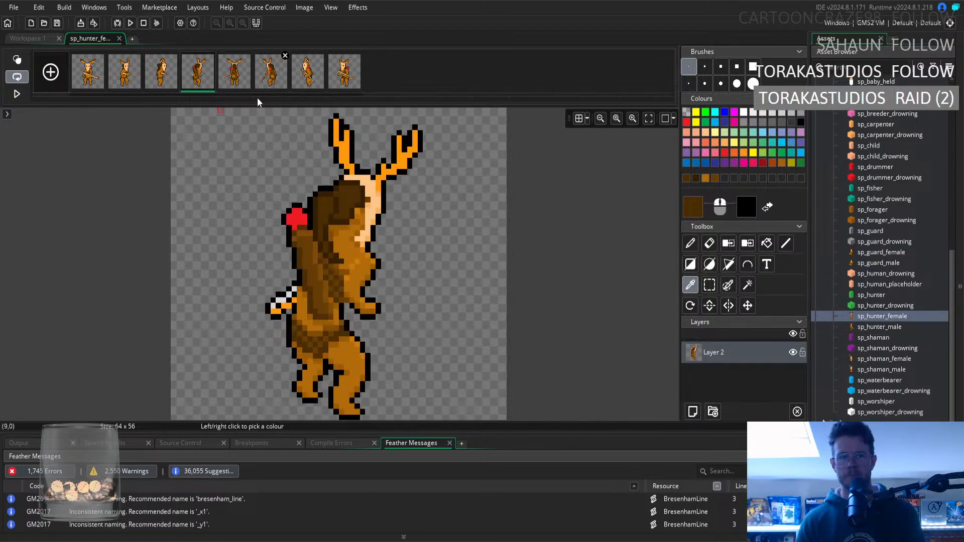
{"action": "key", "text": "Right"}
{"action": "key", "text": "Right"}
{"action": "key", "text": "Right"}
{"action": "key", "text": "Right"}
{"action": "key", "text": "Right"}
{"action": "key", "text": "Left"}
{"action": "key", "text": "Left"}
{"action": "key", "text": "Left"}
{"action": "key", "text": "Left"}
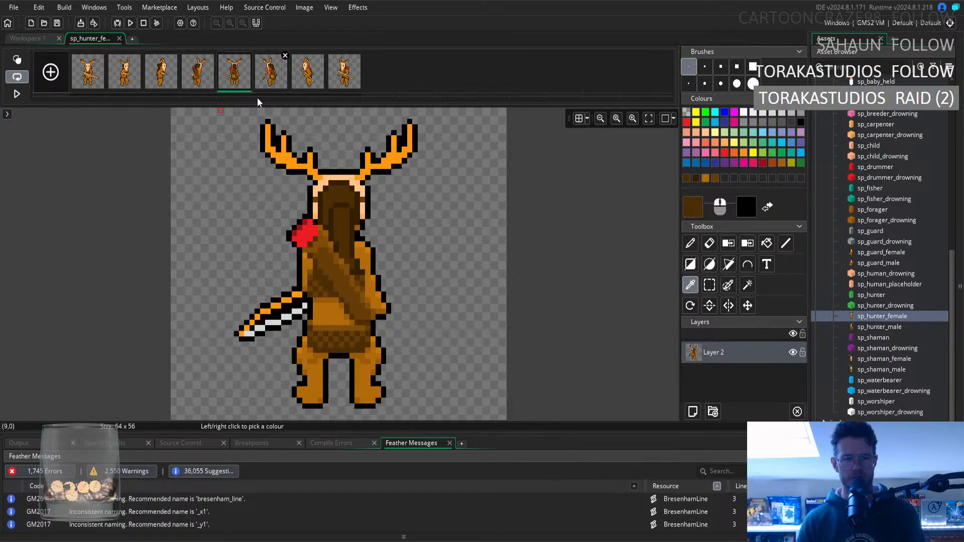
{"action": "key", "text": "Left"}
{"action": "key", "text": "Left"}
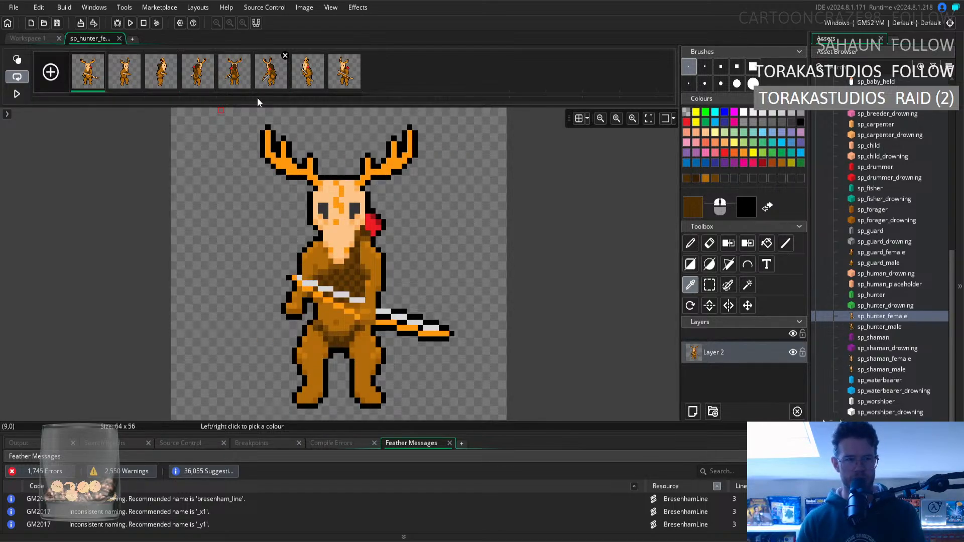
{"action": "key", "text": "Right"}
{"action": "key", "text": "Right"}
{"action": "key", "text": "Right"}
{"action": "key", "text": "Right"}
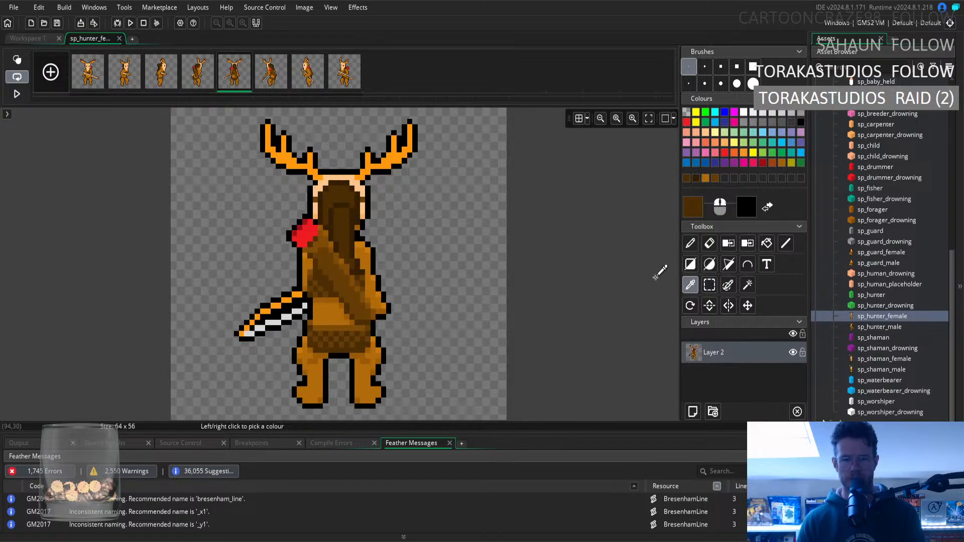
Alternate between the fifth and sixth frames to compare the hair, revisiting the front and side views in between.
{"action": "key", "text": "Right"}
{"action": "key", "text": "Left"}
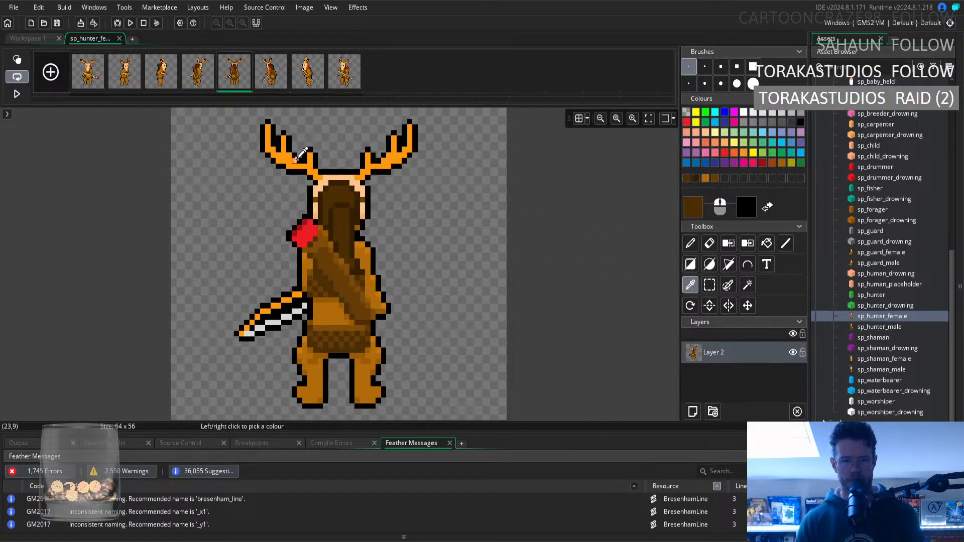
{"action": "key", "text": "Right"}
{"action": "key", "text": "Left"}
{"action": "key", "text": "Right"}
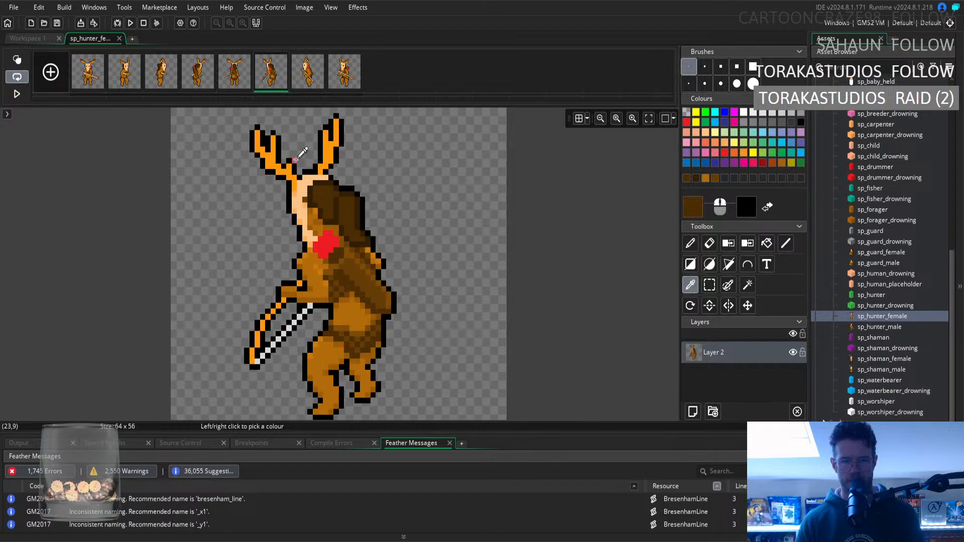
{"action": "key", "text": "Left"}
{"action": "key", "text": "Left"}
{"action": "key", "text": "Left"}
{"action": "key", "text": "Left"}
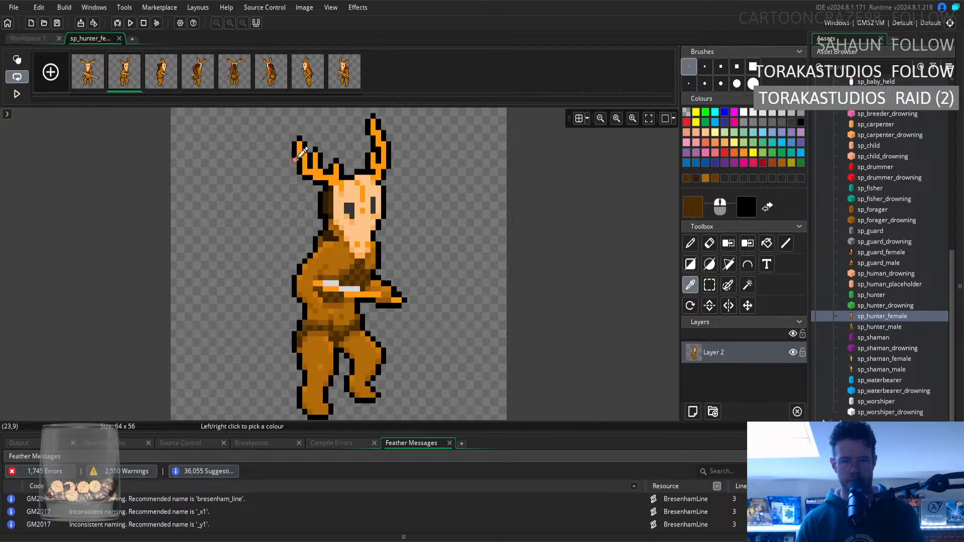
{"action": "key", "text": "Left"}
{"action": "key", "text": "Right"}
{"action": "key", "text": "Right"}
{"action": "key", "text": "Right"}
{"action": "key", "text": "Right"}
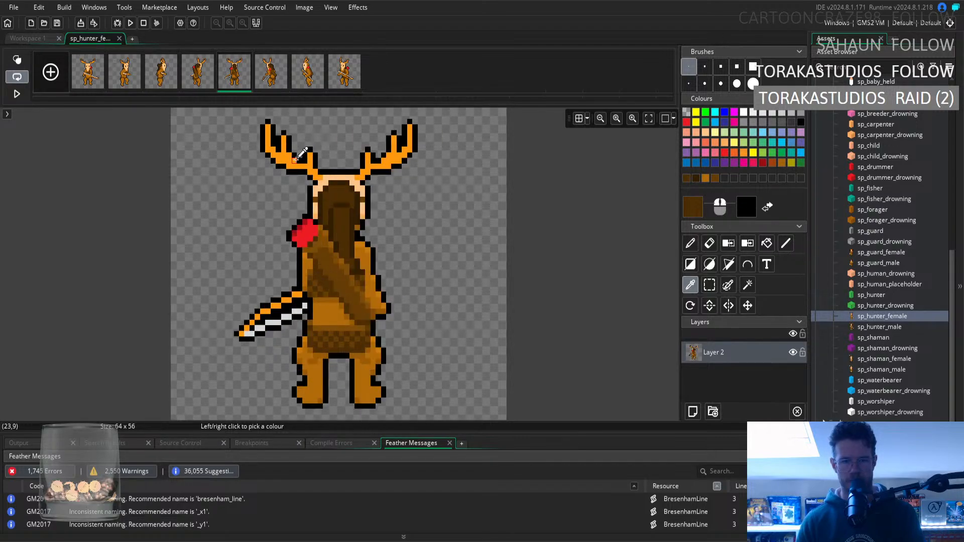
{"action": "key", "text": "Right"}
{"action": "key", "text": "Left"}
{"action": "key", "text": "Right"}
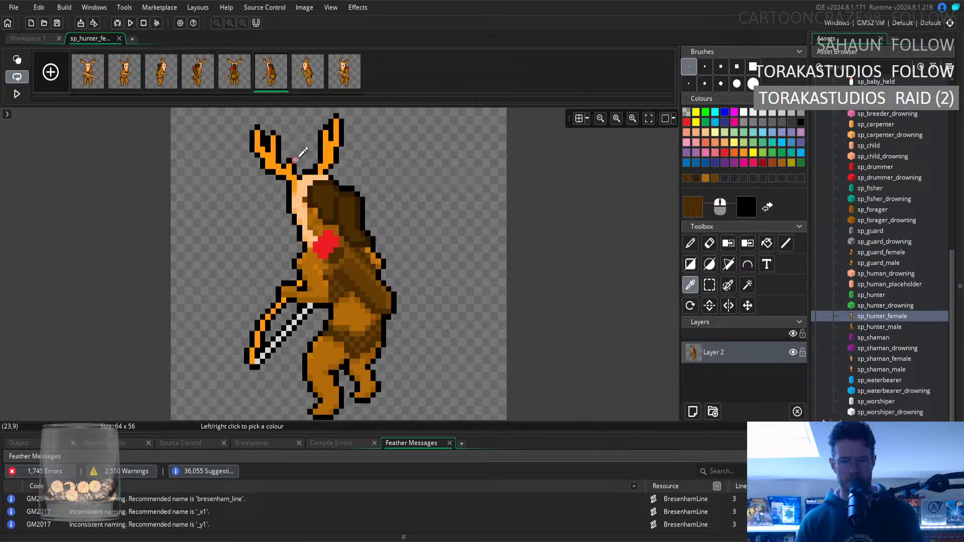
{"action": "key", "text": "Left"}
{"action": "key", "text": "Right"}
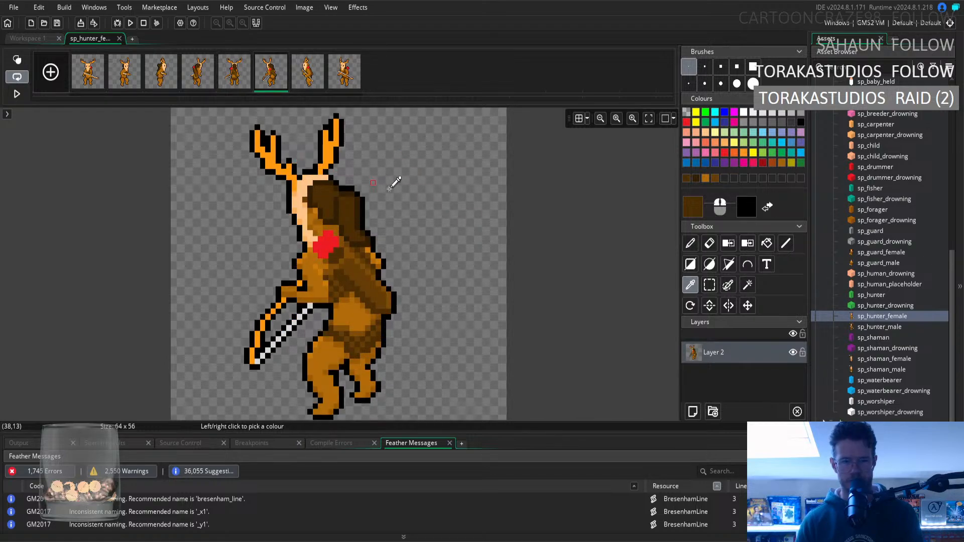
Mark the rear hair strip in the sixth frame with a rectangular selection, compare that area with the fourth and fifth frames, and clear the selection.
{"action": "left_click", "coordinate": [710, 285]}
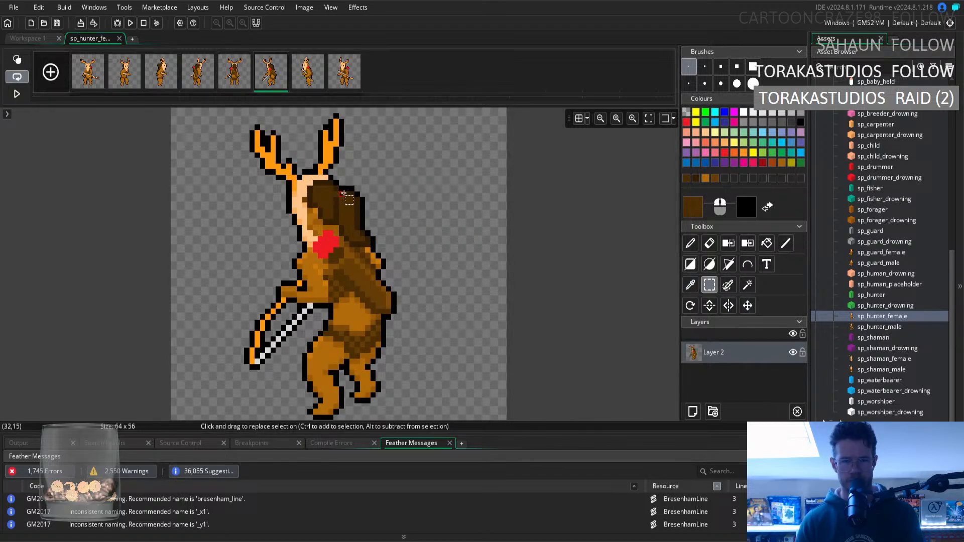
{"action": "left_click_drag", "start_coordinate": [343, 193], "coordinate": [362, 238]}
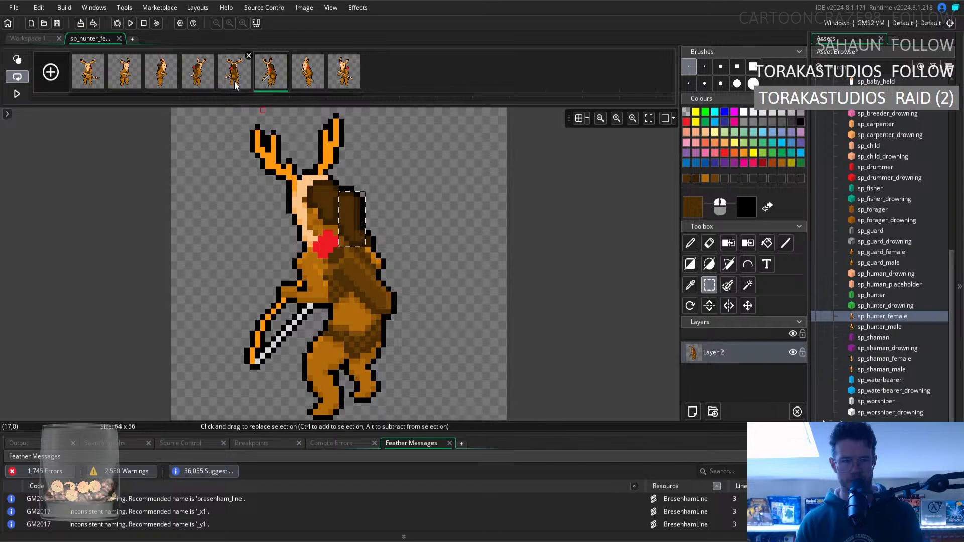
{"action": "key", "text": "Left"}
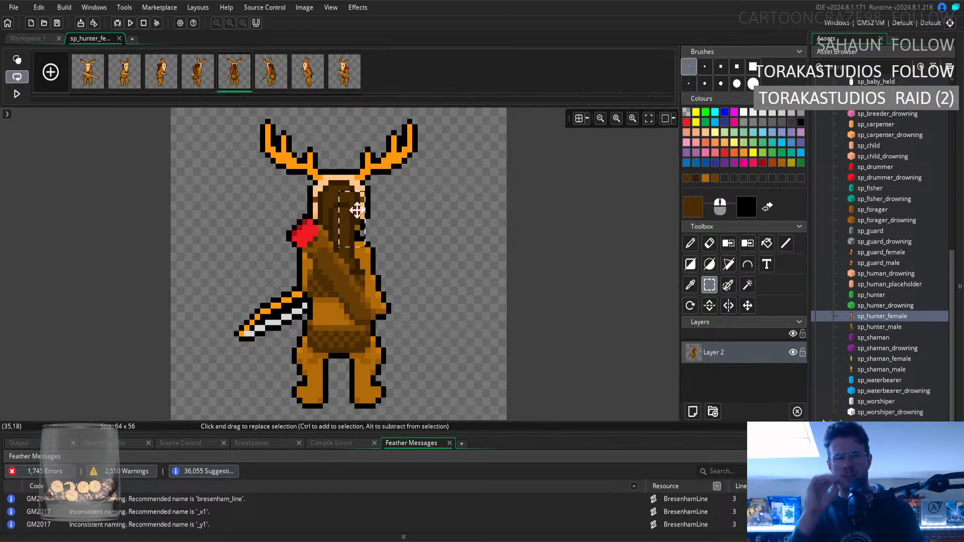
{"action": "left_click", "coordinate": [198, 75]}
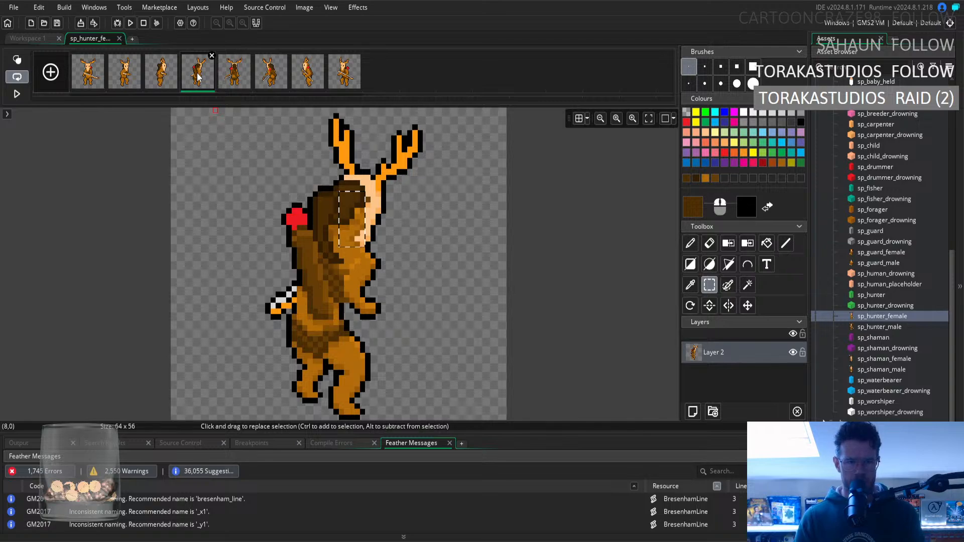
{"action": "left_click", "coordinate": [234, 76]}
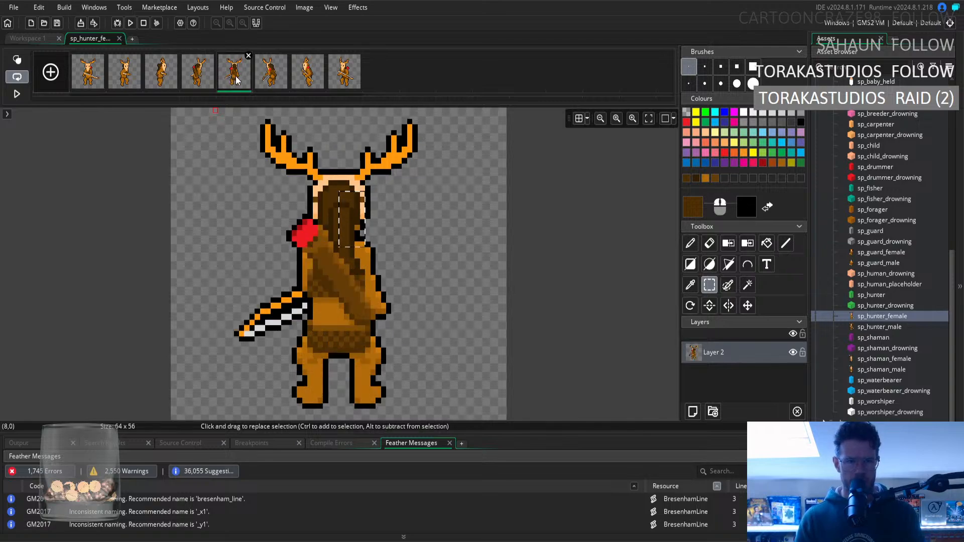
{"action": "left_click", "coordinate": [268, 81]}
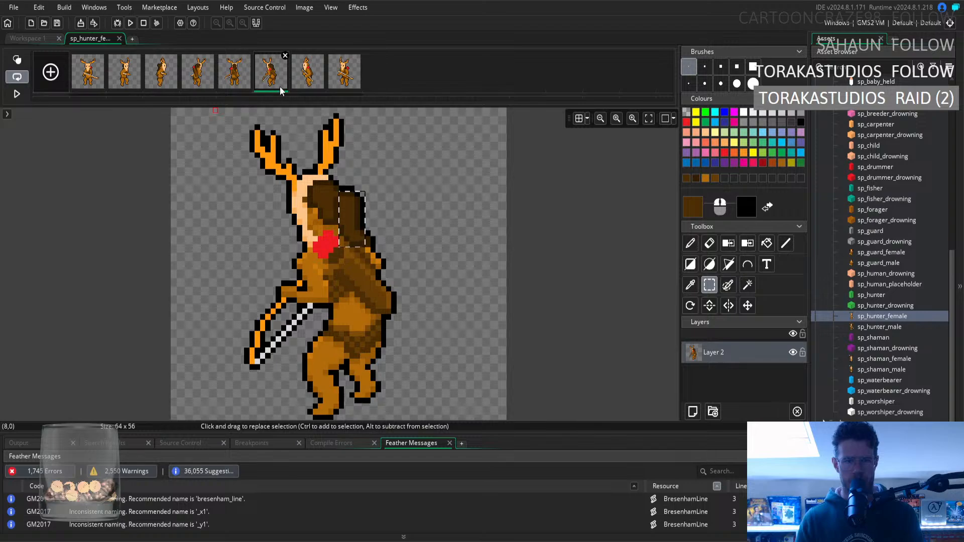
{"action": "left_click", "coordinate": [464, 215]}
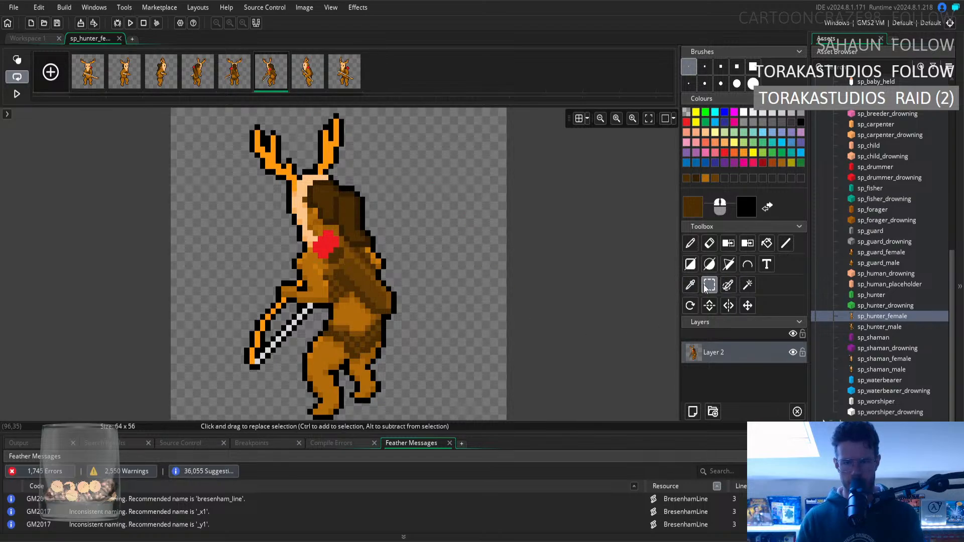
Select the lower rear tip of the hair in the sixth frame and move it down one pixel.
{"action": "left_click", "coordinate": [347, 234]}
{"action": "mouse_move", "coordinate": [360, 235]}
{"action": "left_mouse_down"}
{"action": "mouse_move", "coordinate": [353, 239]}
{"action": "mouse_move", "coordinate": [365, 240]}
{"action": "left_mouse_up"}
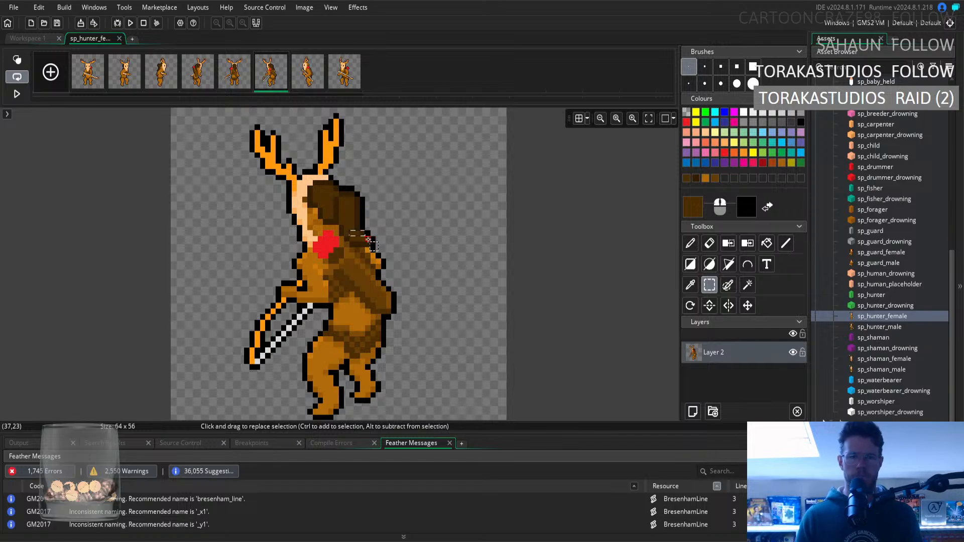
{"action": "left_click_drag", "start_coordinate": [359, 240], "coordinate": [363, 244]}
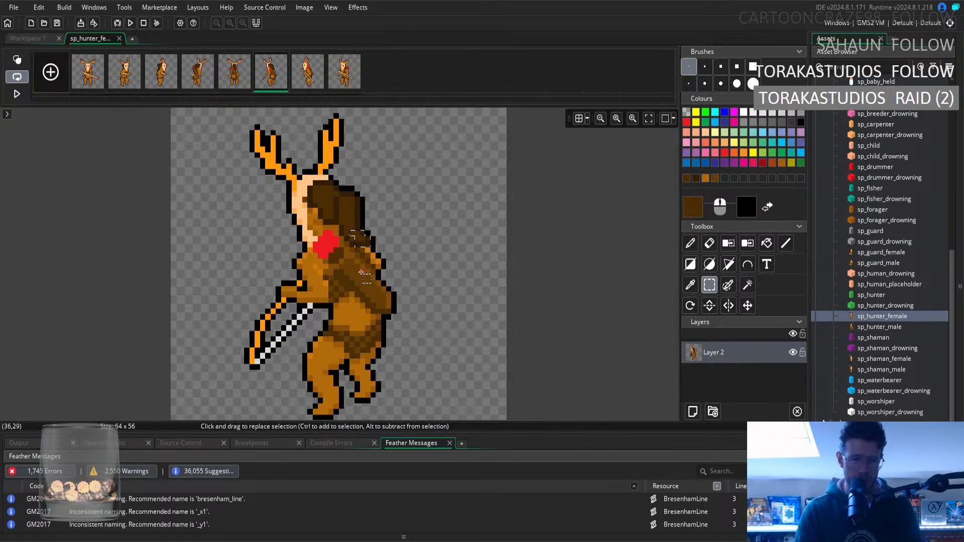
{"action": "left_click_drag", "start_coordinate": [361, 238], "coordinate": [362, 246]}
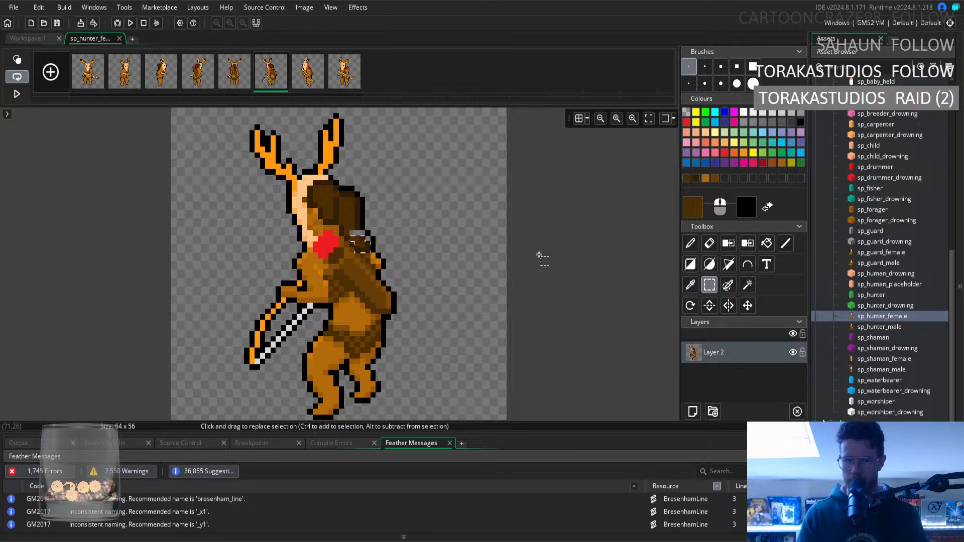
Fill the gap above the lowered rear hair tip in the sixth frame with the two browns sampled from the hair above.
{"action": "left_click", "coordinate": [691, 286]}
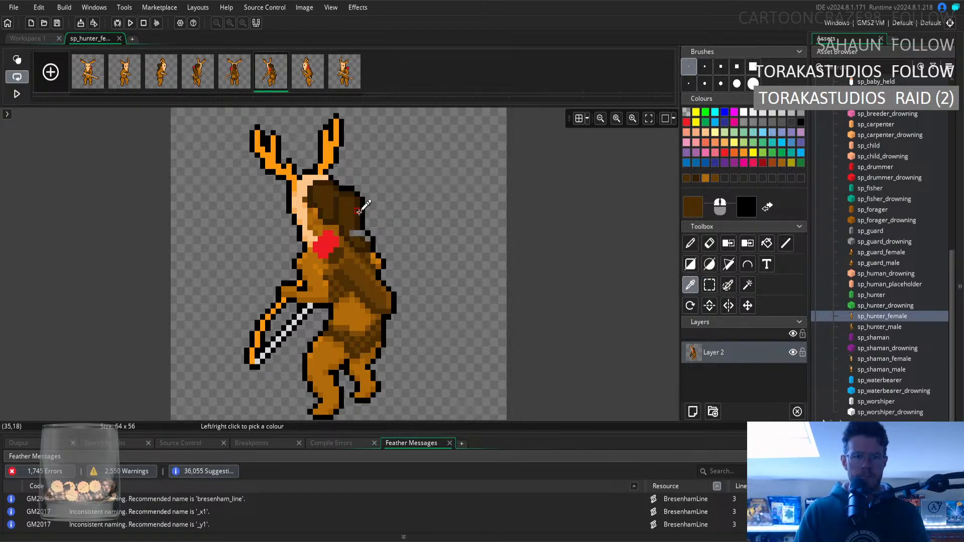
{"action": "left_click", "coordinate": [359, 211]}
{"action": "left_click", "coordinate": [690, 243]}
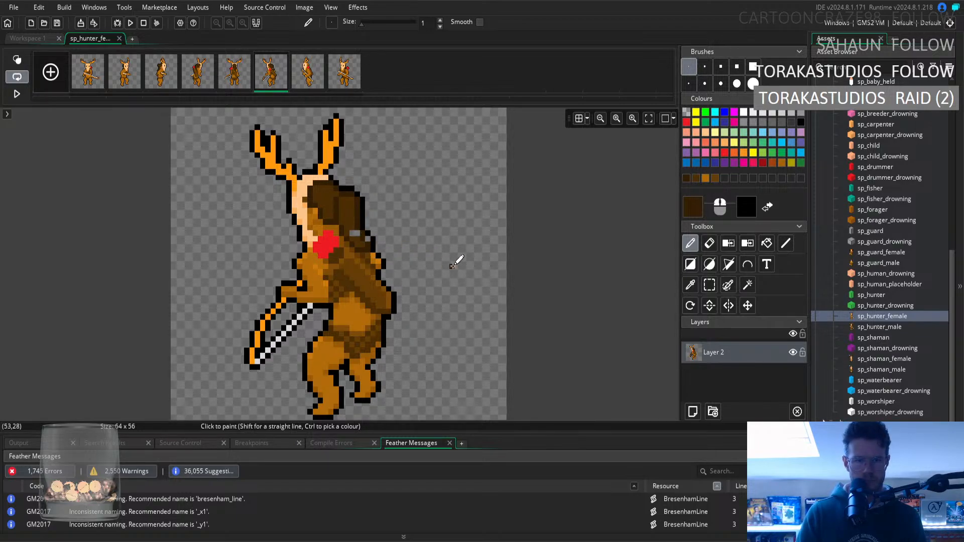
{"action": "left_click", "coordinate": [690, 285]}
{"action": "left_click", "coordinate": [345, 207]}
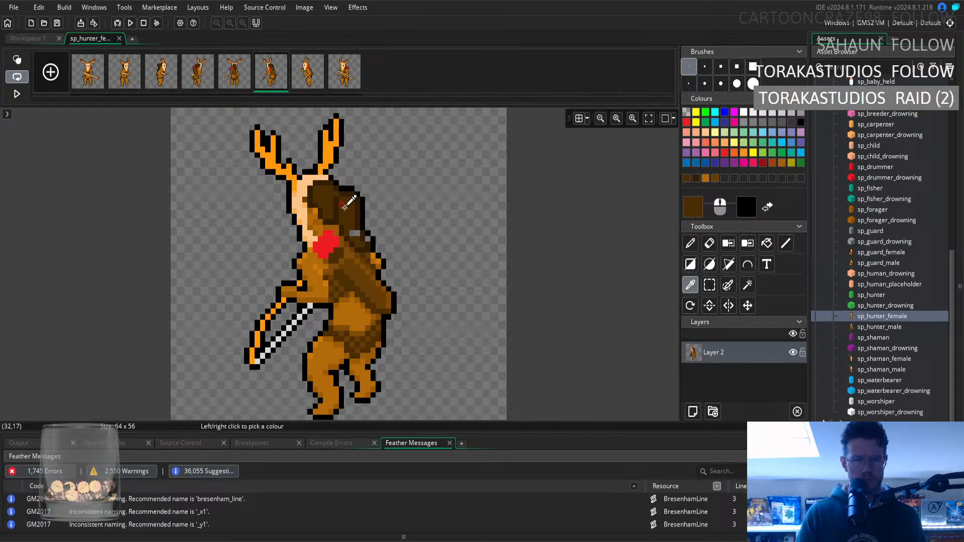
{"action": "left_click", "coordinate": [691, 244]}
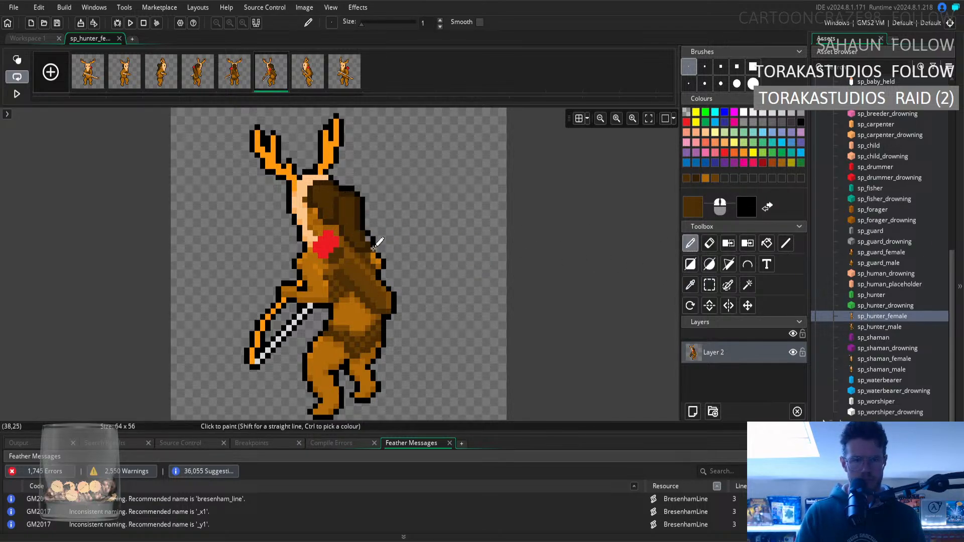
Clean up the edge beside the lengthened hair in the sixth frame, sampling the black outline colour for the pencil.
{"action": "left_click", "coordinate": [695, 286]}
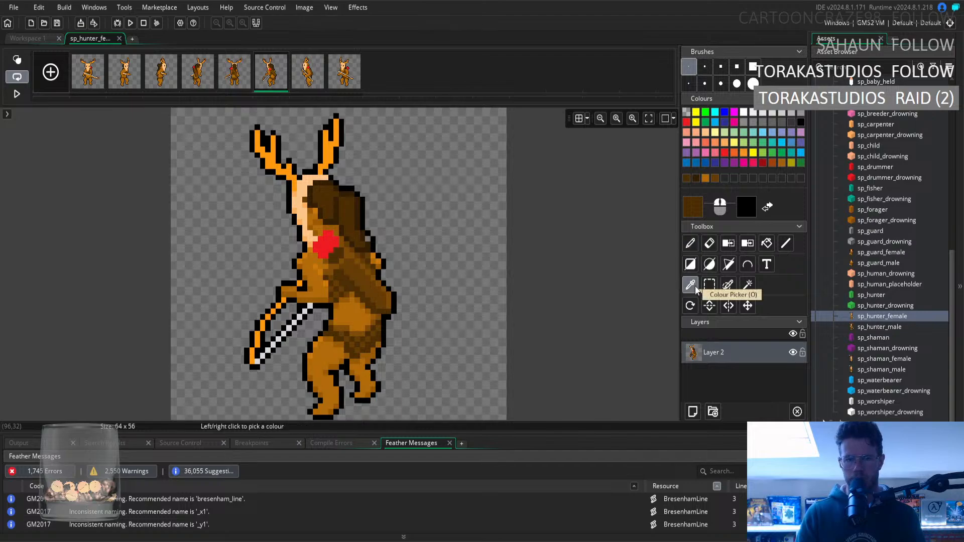
{"action": "left_click", "coordinate": [709, 244]}
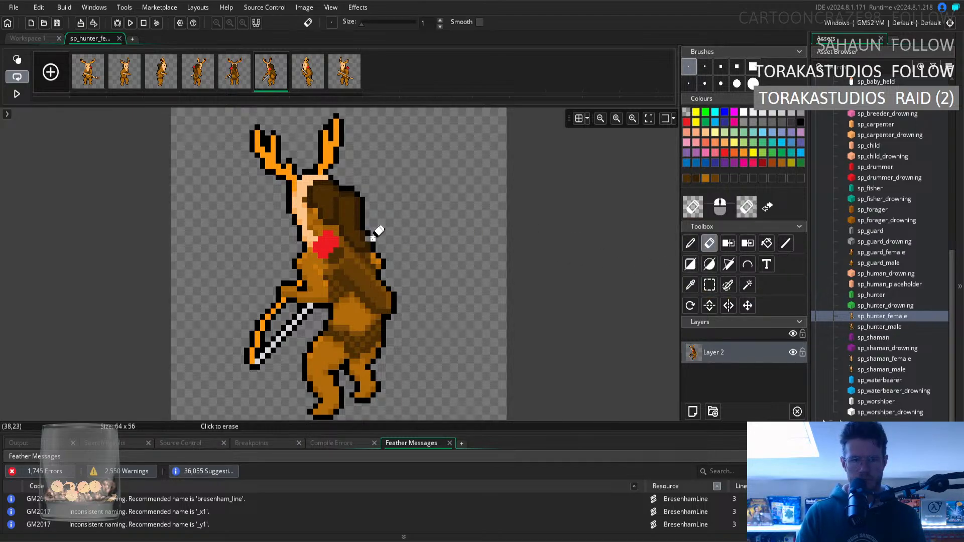
{"action": "key", "text": "i"}
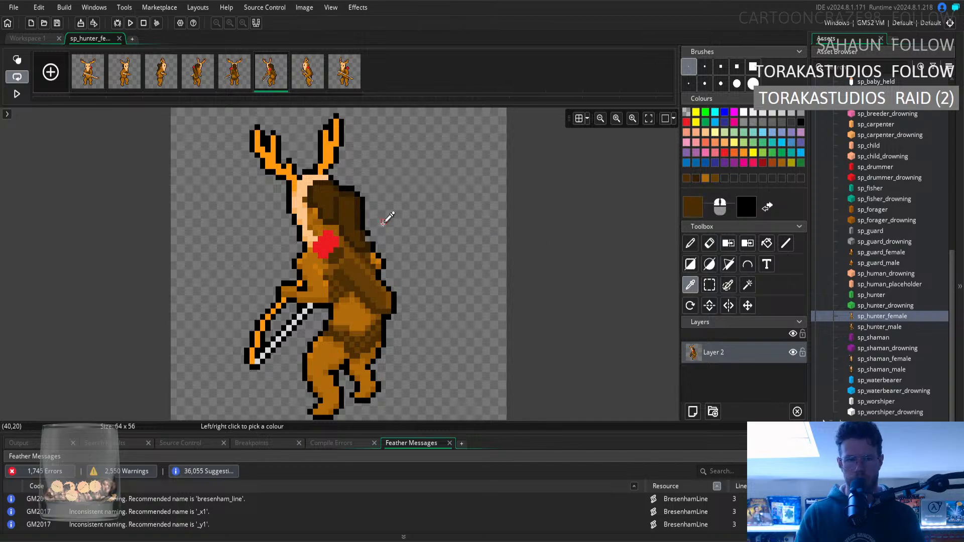
{"action": "left_click", "coordinate": [370, 233]}
{"action": "key", "text": "d"}
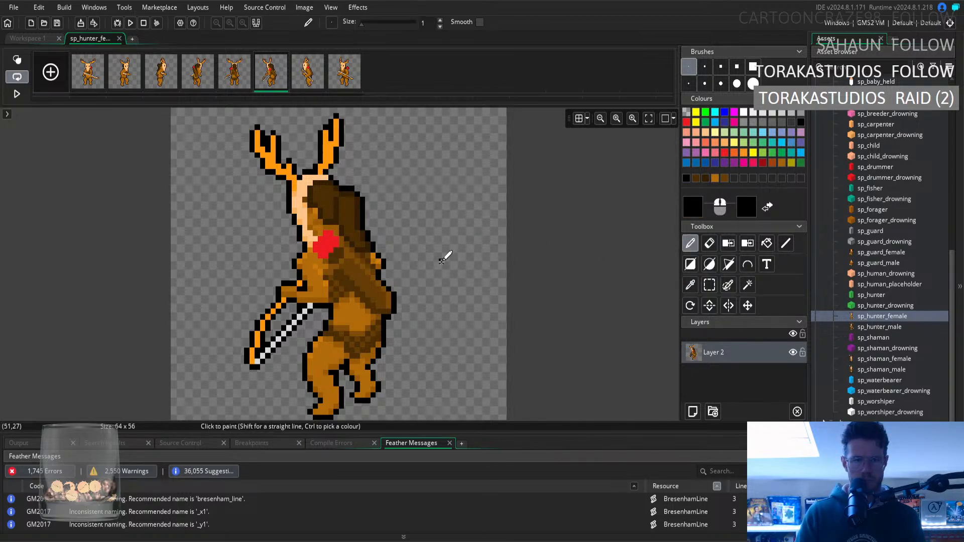
Compare the hair in the fifth frame with the fourth and sixth frames, ending on the back view.
{"action": "left_click", "coordinate": [240, 78]}
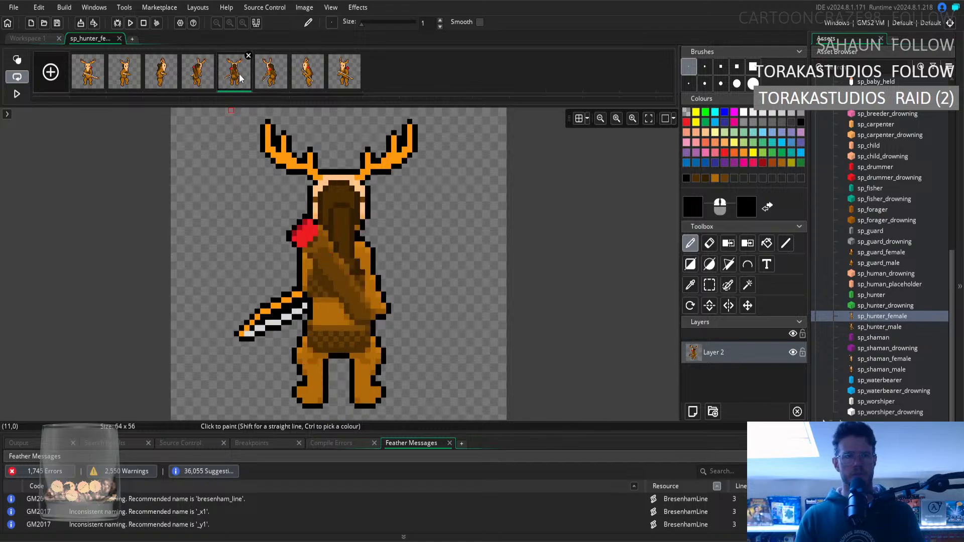
{"action": "key", "text": "Right"}
{"action": "key", "text": "Left"}
{"action": "key", "text": "Left"}
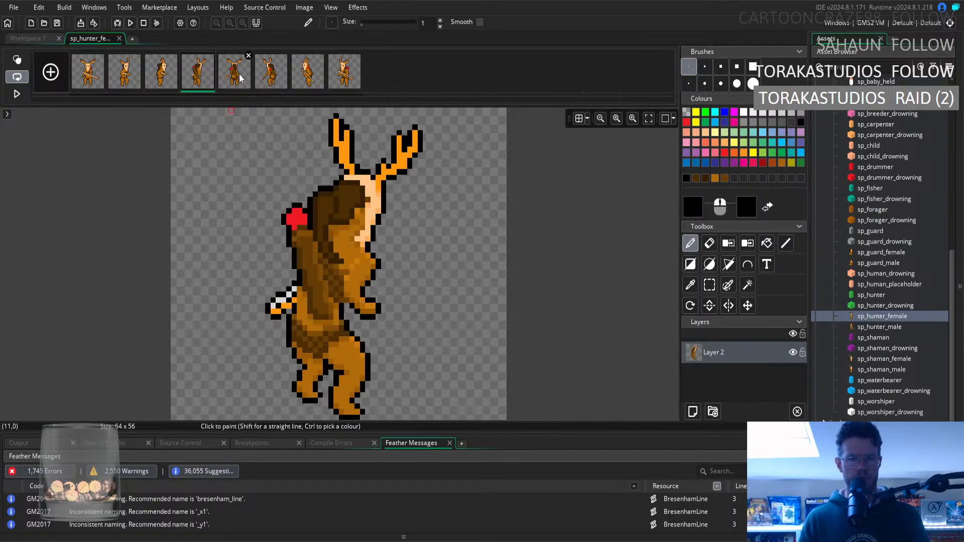
{"action": "key", "text": "Right"}
{"action": "key", "text": "Right"}
{"action": "key", "text": "Left"}
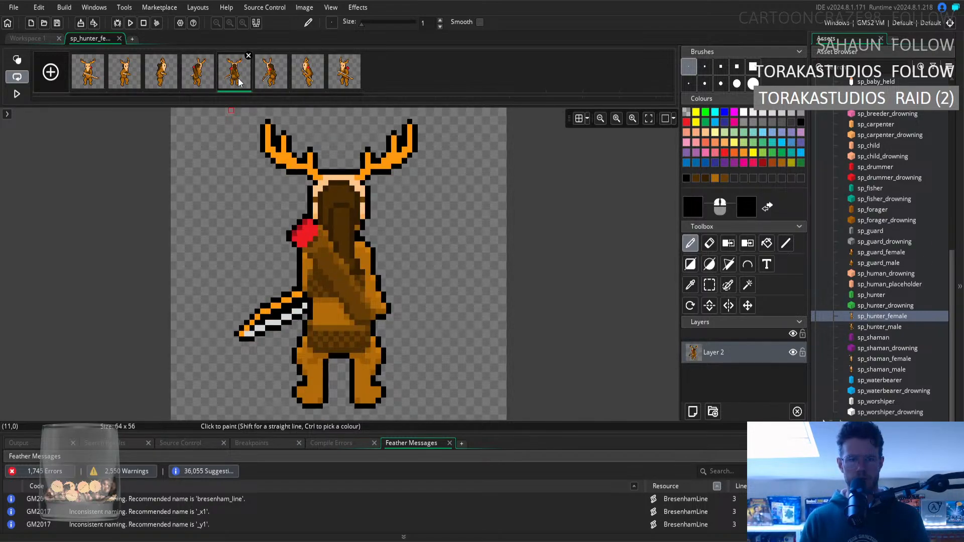
Sample the dark brown beside the shoulder strap in the fifth frame as the pencil colour.
{"action": "left_click", "coordinate": [688, 287]}
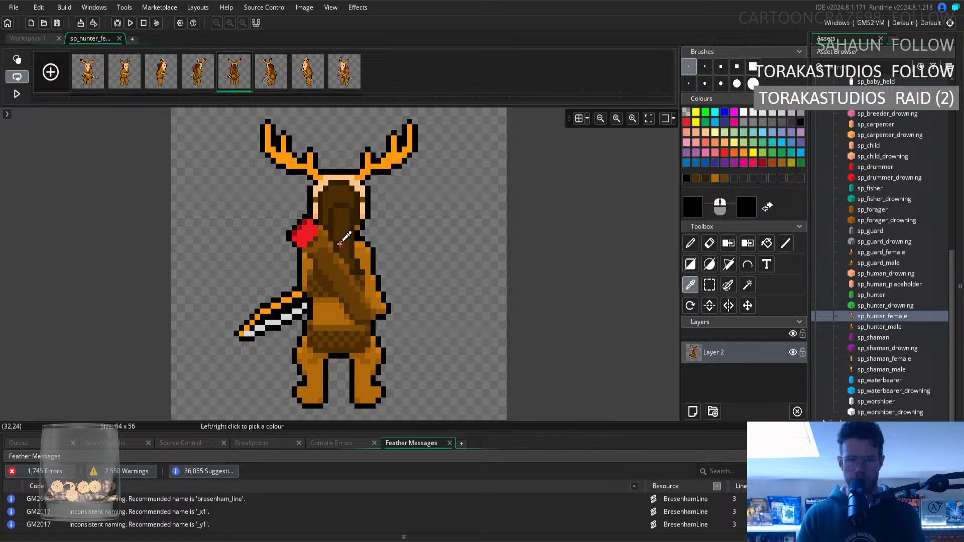
{"action": "left_click", "coordinate": [364, 272]}
{"action": "key", "text": "d"}
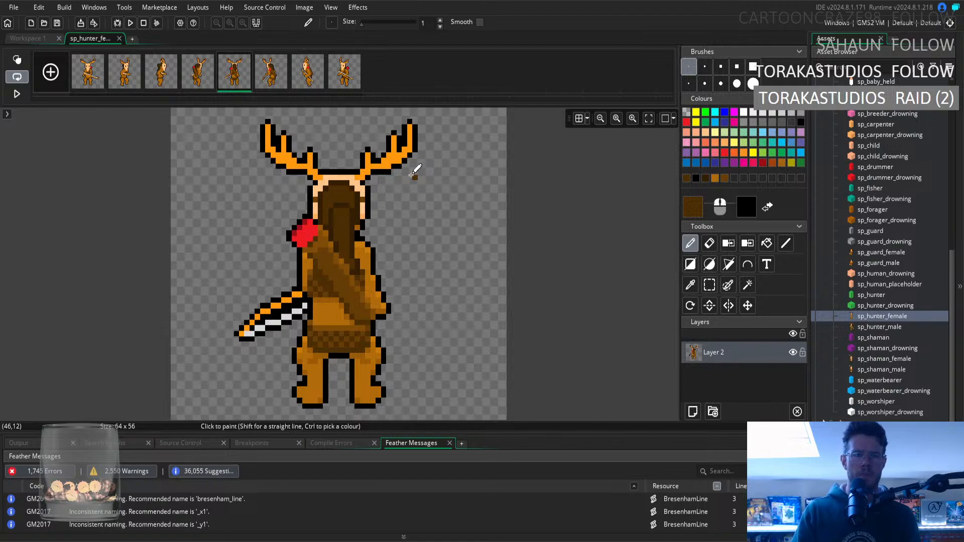
Step through the frames from the front view to the back view and back again, comparing the hair shape.
{"action": "left_click", "coordinate": [87, 79]}
{"action": "left_click", "coordinate": [131, 77]}
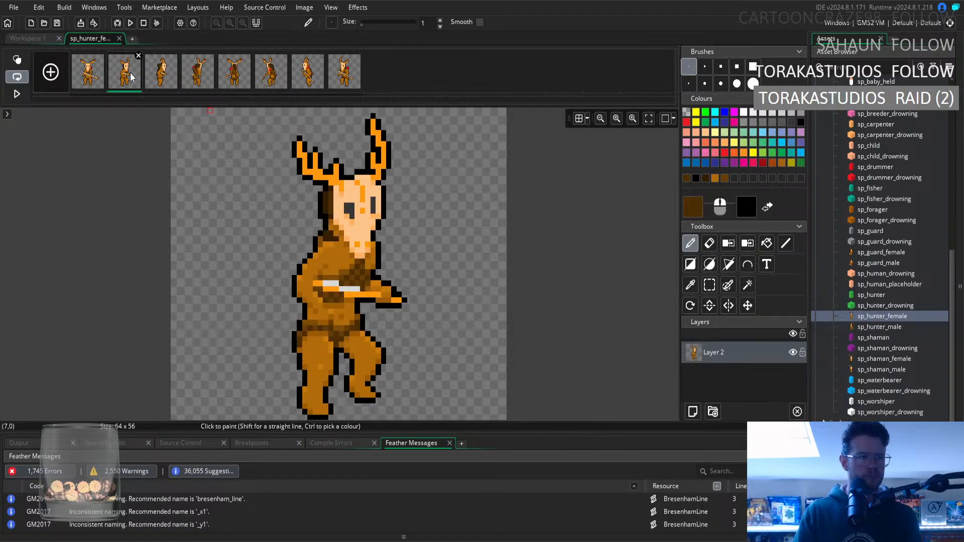
{"action": "left_click", "coordinate": [164, 83]}
{"action": "key", "text": "Right"}
{"action": "key", "text": "Right"}
{"action": "key", "text": "Right"}
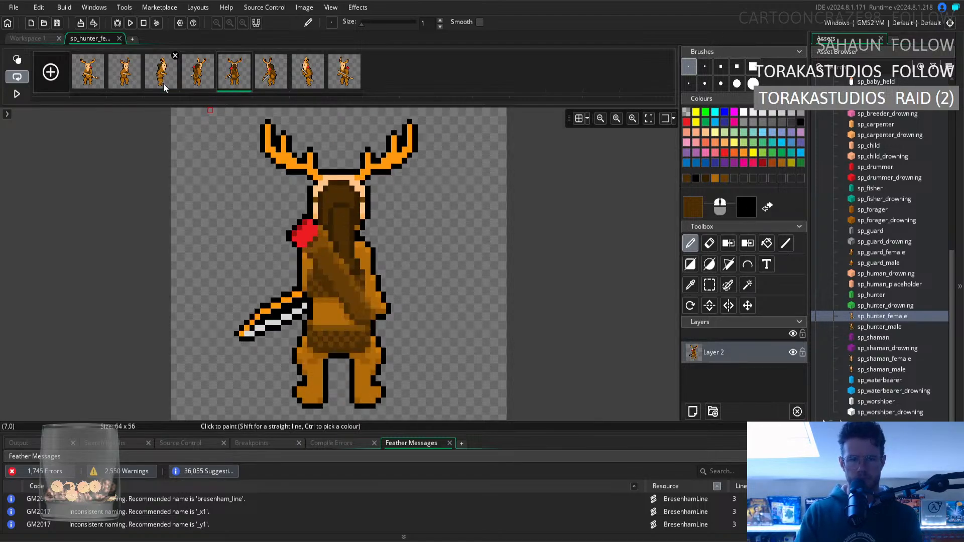
{"action": "key", "text": "Left"}
{"action": "key", "text": "Left"}
{"action": "key", "text": "Left"}
{"action": "key", "text": "Left"}
{"action": "key", "text": "Right"}
{"action": "key", "text": "Right"}
{"action": "key", "text": "Right"}
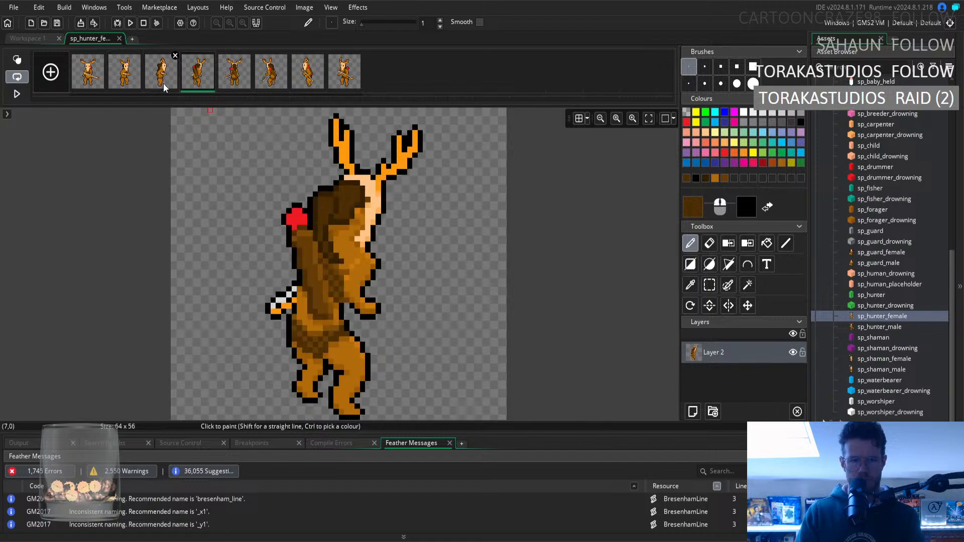
Alternate between the third, fourth and fifth frames to check the hair's length and position.
{"action": "key", "text": "Left"}
{"action": "key", "text": "Right"}
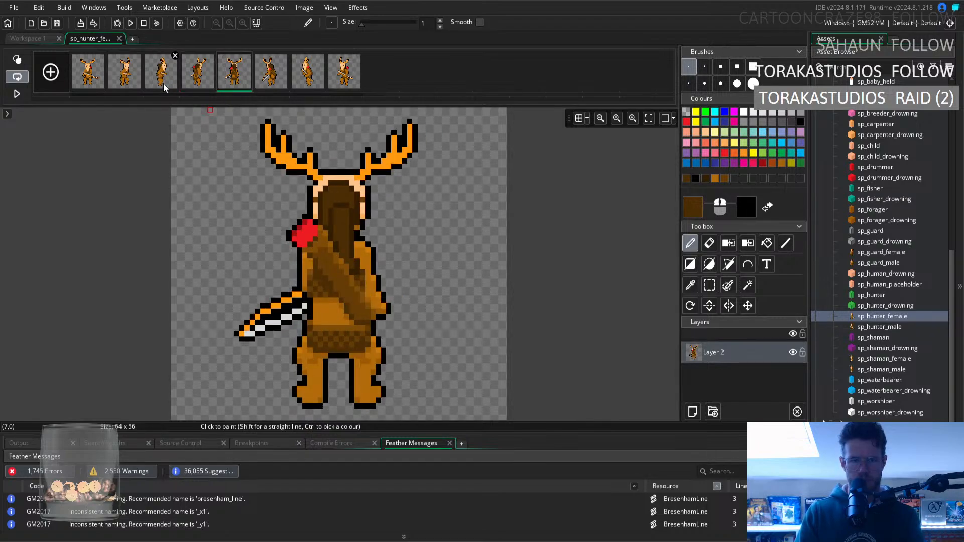
{"action": "key", "text": "Left"}
{"action": "key", "text": "Right"}
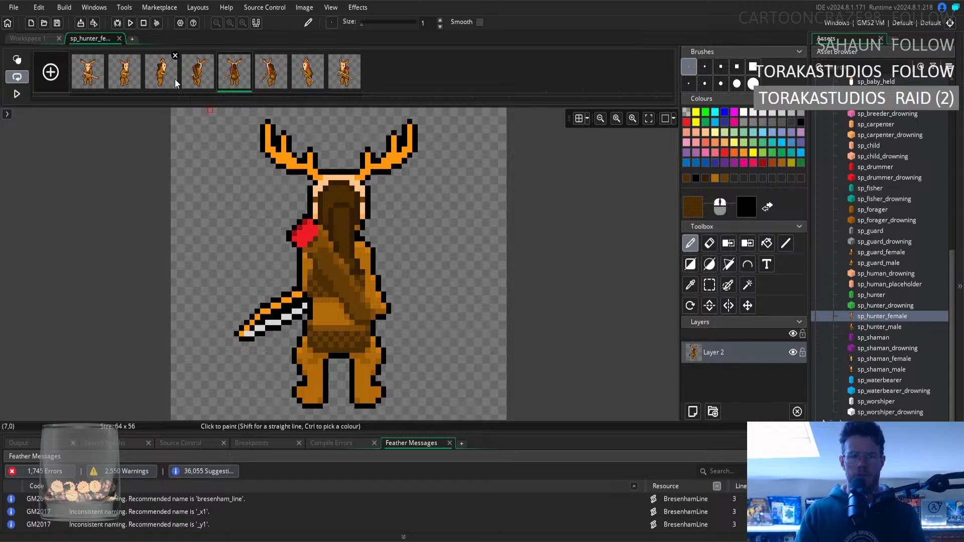
{"action": "key", "text": "Left"}
{"action": "key", "text": "Left"}
{"action": "key", "text": "Right"}
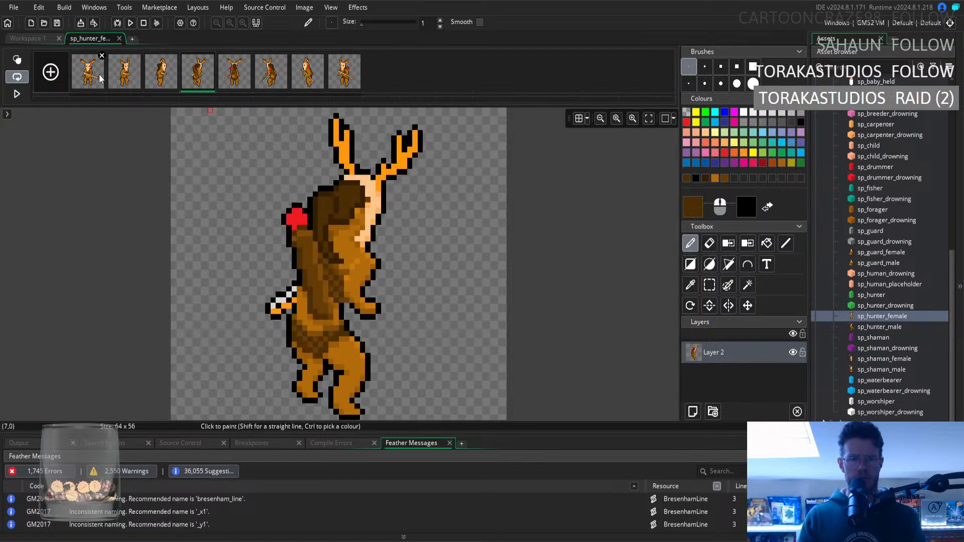
{"action": "key", "text": "Right"}
{"action": "key", "text": "Left"}
Alternate between the fourth, fifth and sixth frames to compare how the hair falls around the back view.
{"action": "key", "text": "Left"}
{"action": "key", "text": "Right"}
{"action": "key", "text": "Right"}
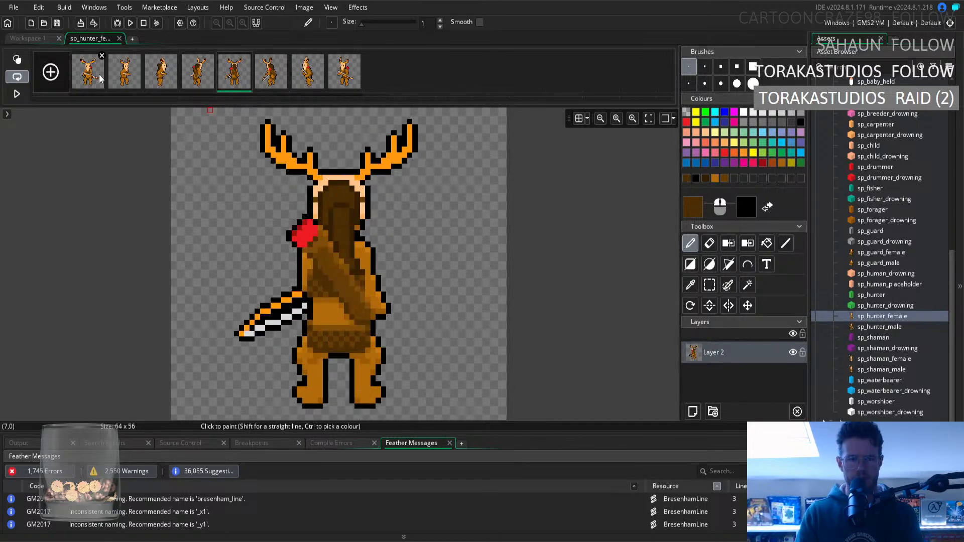
{"action": "key", "text": "Right"}
{"action": "key", "text": "Left"}
{"action": "key", "text": "Left"}
{"action": "key", "text": "Left"}
{"action": "key", "text": "Right"}
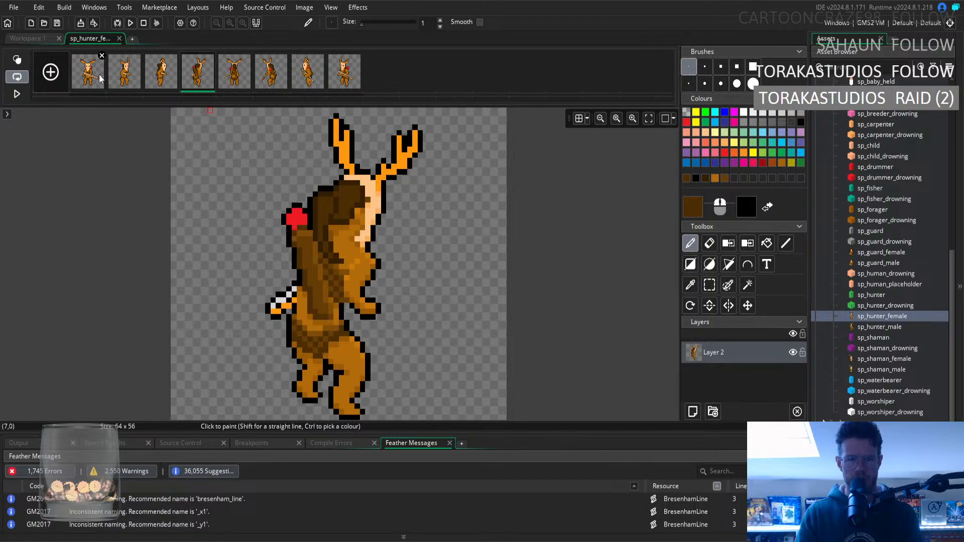
{"action": "key", "text": "Right"}
{"action": "key", "text": "Right"}
{"action": "key", "text": "Left"}
{"action": "key", "text": "Left"}
{"action": "key", "text": "Right"}
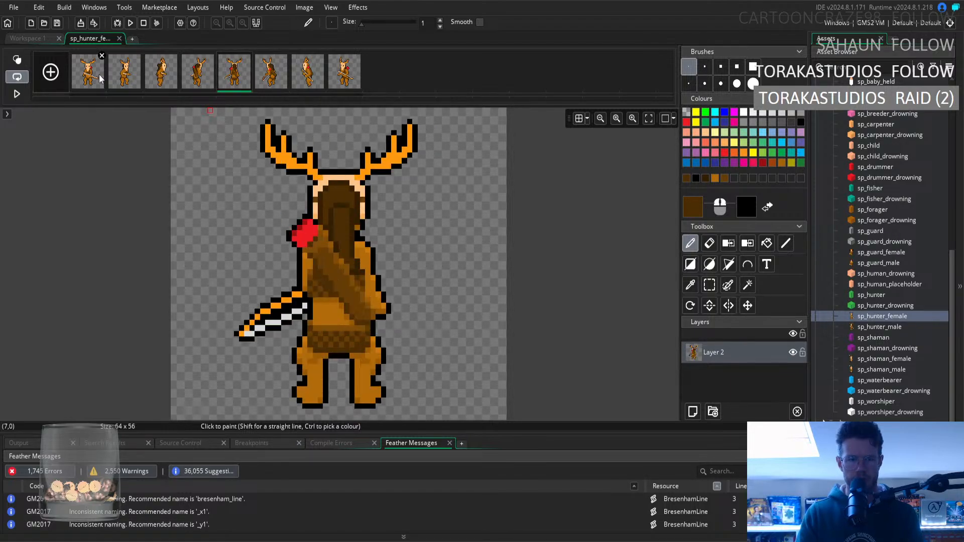
{"action": "key", "text": "Right"}
Review the hair across the side, back and front views, from the seventh frame back through the early frames.
{"action": "key", "text": "Right"}
{"action": "key", "text": "Left"}
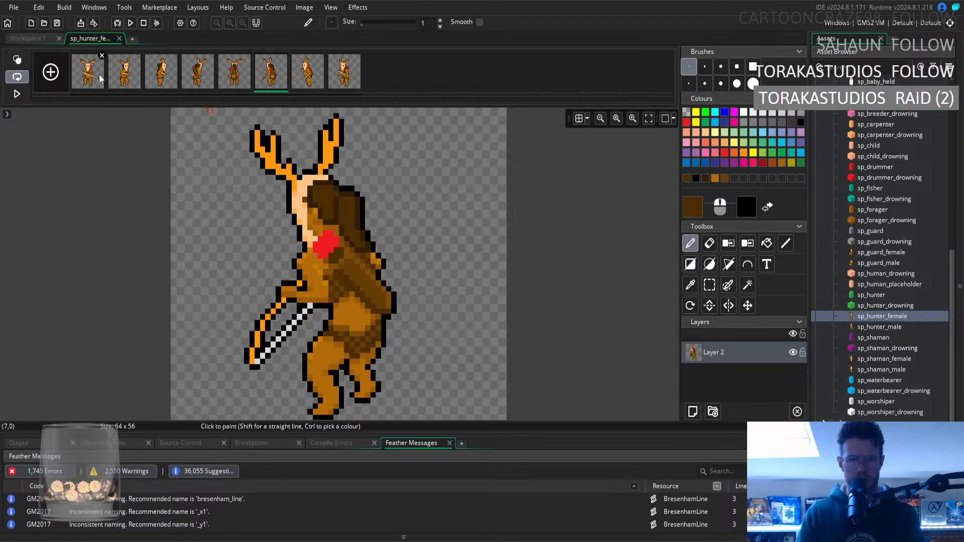
{"action": "key", "text": "Right"}
{"action": "key", "text": "Left"}
{"action": "key", "text": "Left"}
{"action": "key", "text": "Left"}
{"action": "key", "text": "Left"}
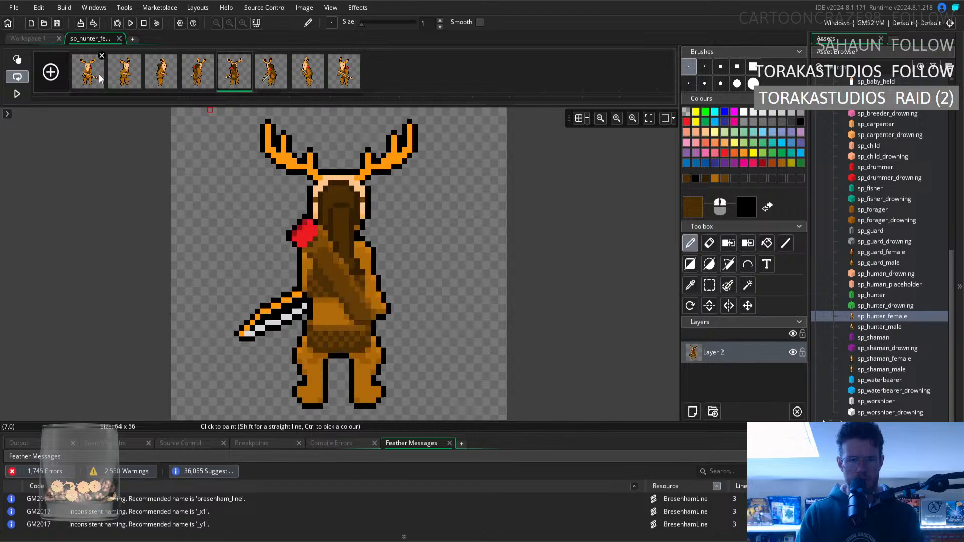
{"action": "key", "text": "Left"}
{"action": "key", "text": "Left"}
{"action": "key", "text": "Right"}
{"action": "key", "text": "Right"}
{"action": "key", "text": "Right"}
{"action": "key", "text": "Right"}
{"action": "key", "text": "Right"}
{"action": "key", "text": "Right"}
{"action": "key", "text": "Right"}
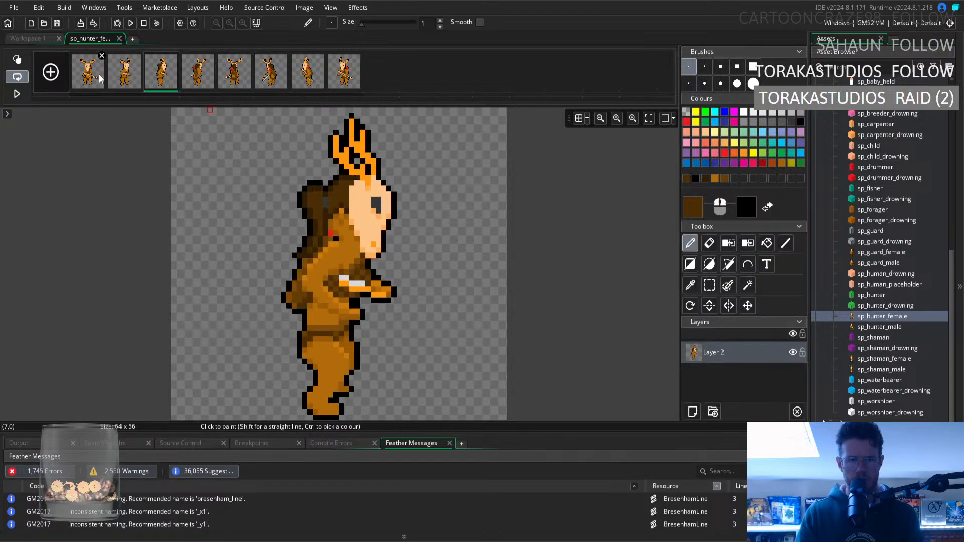
{"action": "key", "text": "Left"}
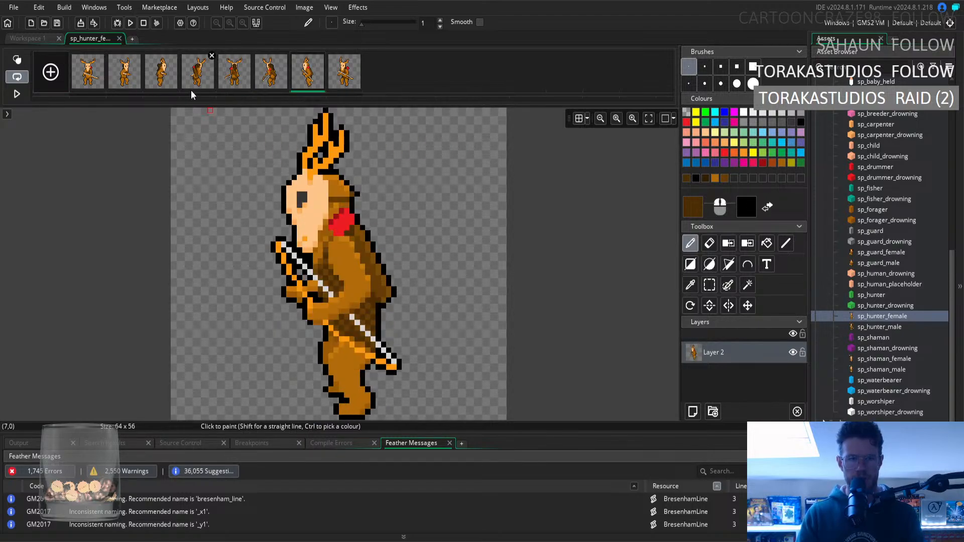
Retouch the fur in the seventh frame with light brown sampled from the hood and darker brown sampled from the chest.
{"action": "left_click", "coordinate": [690, 285]}
{"action": "left_click", "coordinate": [331, 189]}
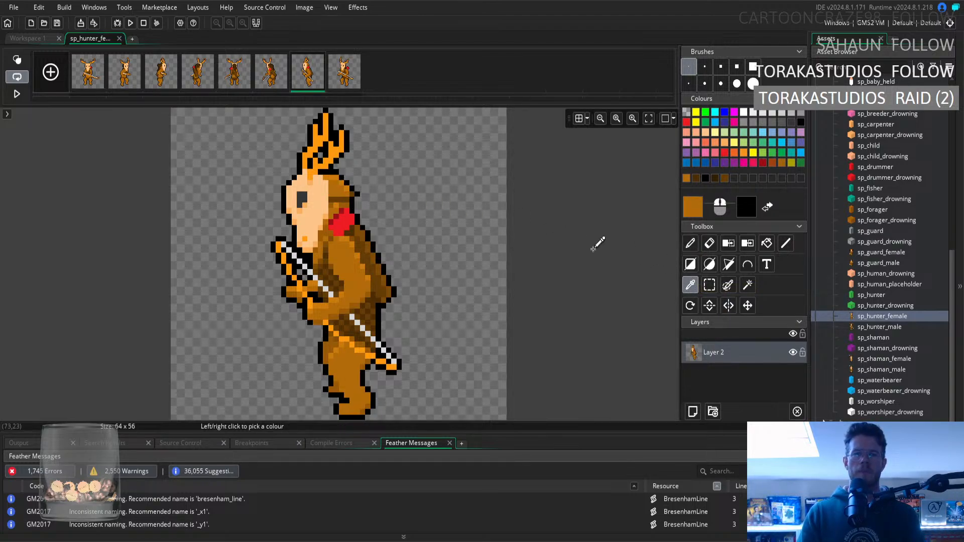
{"action": "key", "text": "d"}
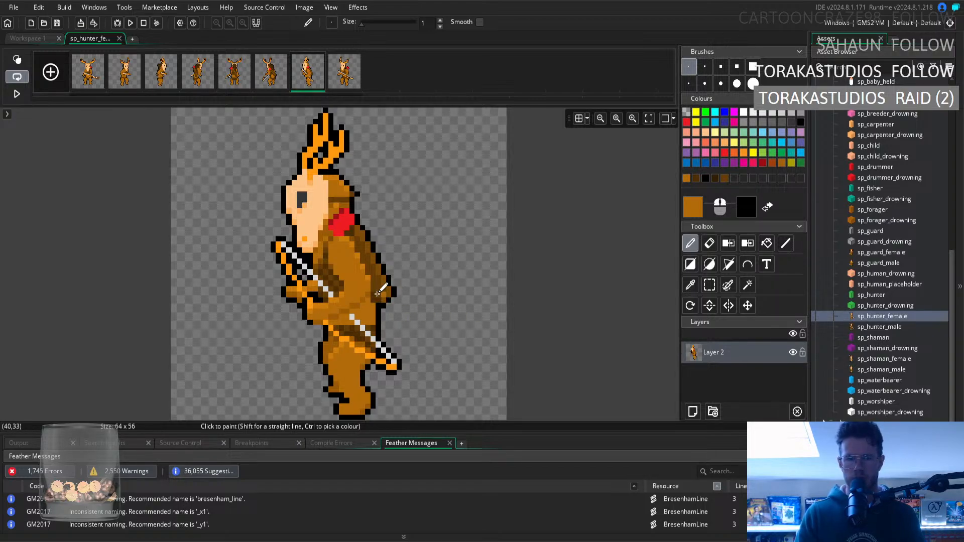
{"action": "left_click", "coordinate": [689, 288]}
{"action": "left_click", "coordinate": [320, 266]}
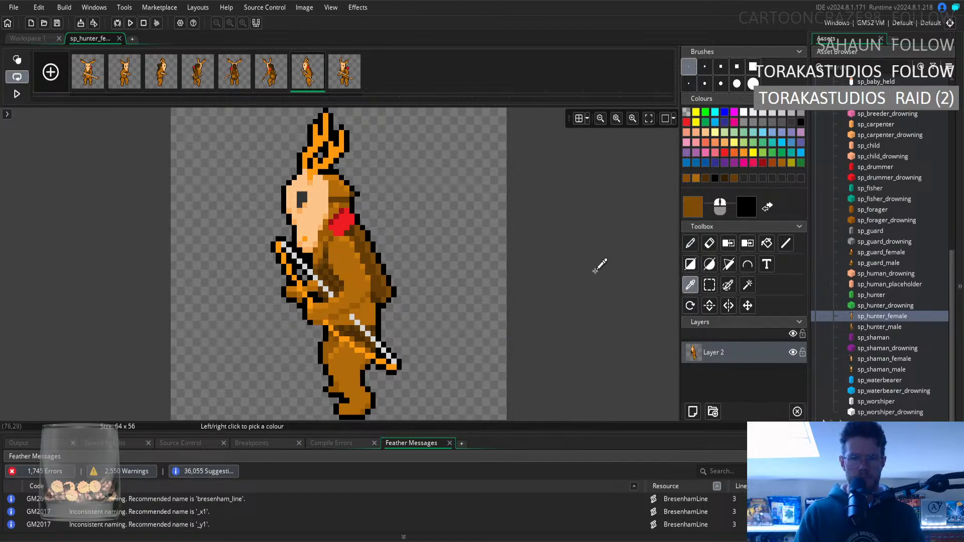
{"action": "key", "text": "p"}
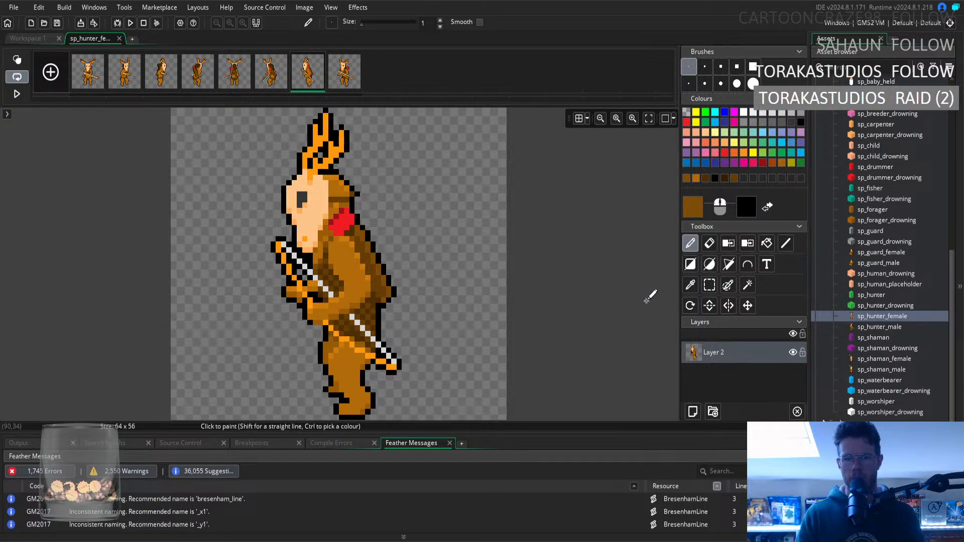
Repaint the waist fur below the arm in the seventh frame with light brown sampled from the upper arm.
{"action": "key", "text": "i"}
{"action": "left_click", "coordinate": [346, 266]}
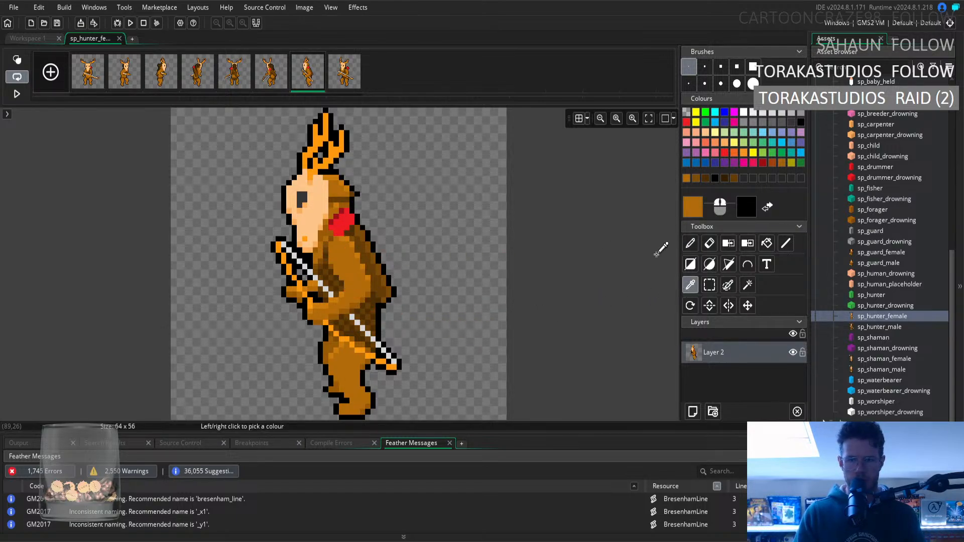
{"action": "key", "text": "d"}
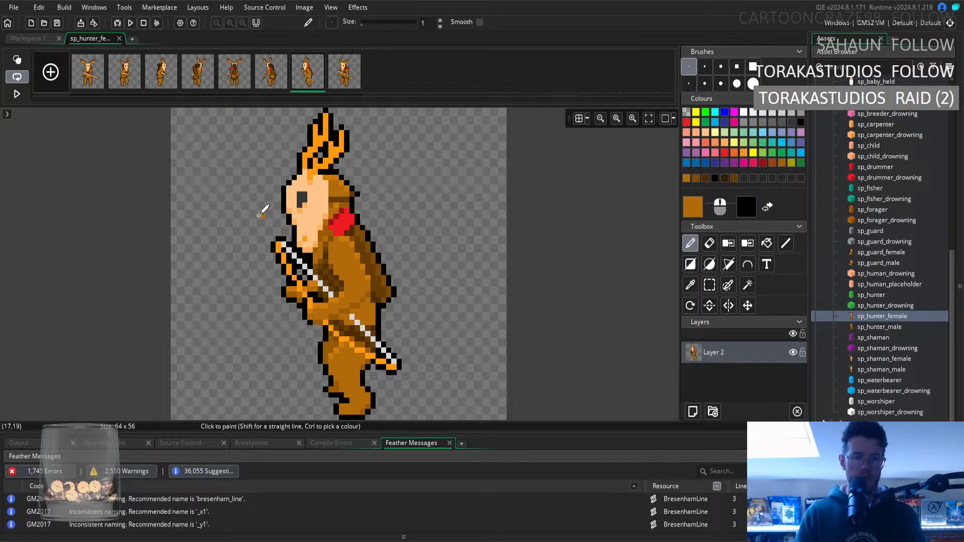
Retouch the arm and body shading in the seventh frame, alternating between medium and light brown sampled from the fur.
{"action": "left_click", "coordinate": [691, 284]}
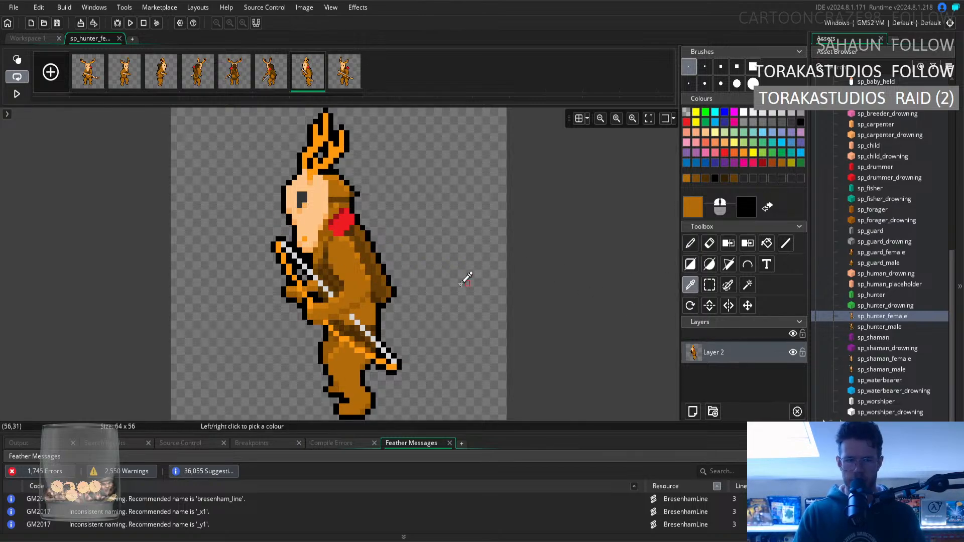
{"action": "left_click", "coordinate": [691, 244]}
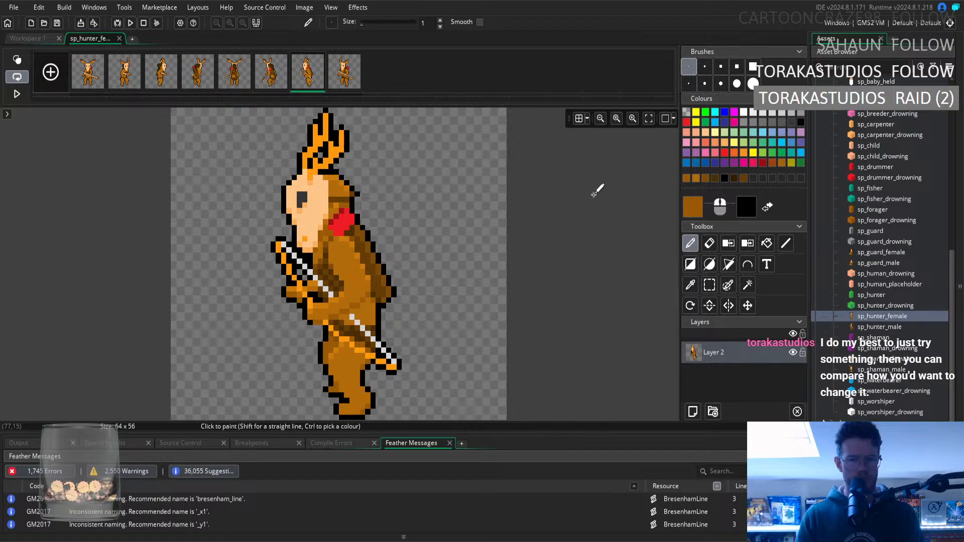
{"action": "left_click", "coordinate": [691, 285]}
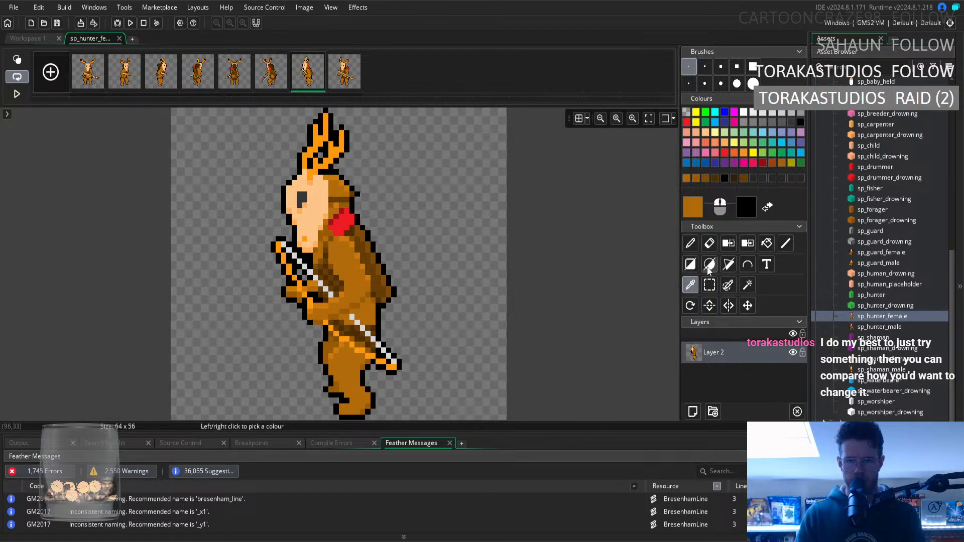
{"action": "left_click", "coordinate": [691, 244]}
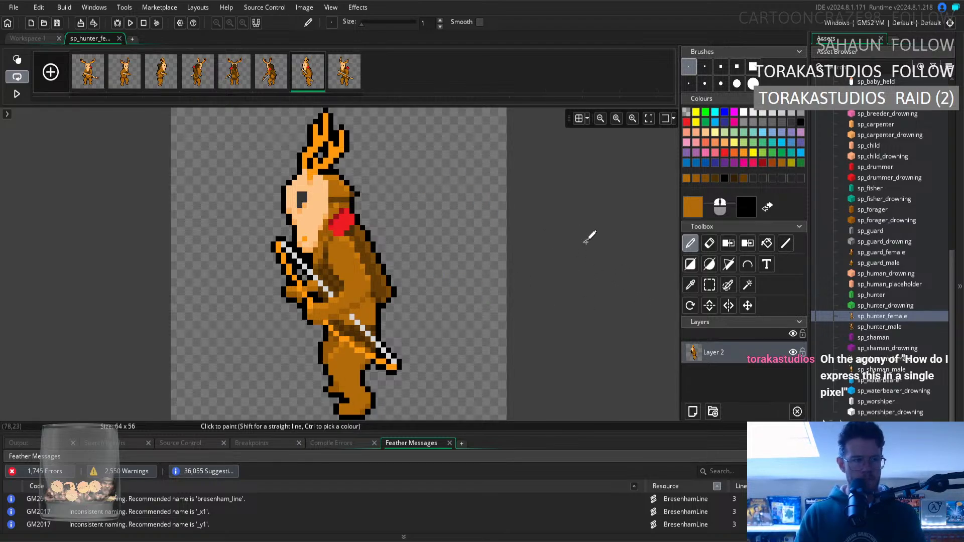
{"action": "left_click", "coordinate": [690, 285]}
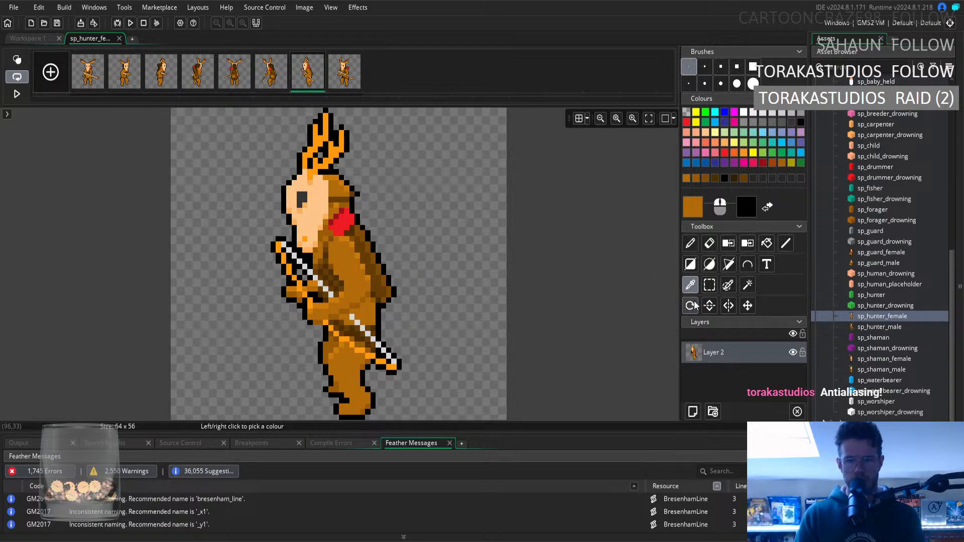
{"action": "left_click", "coordinate": [692, 245]}
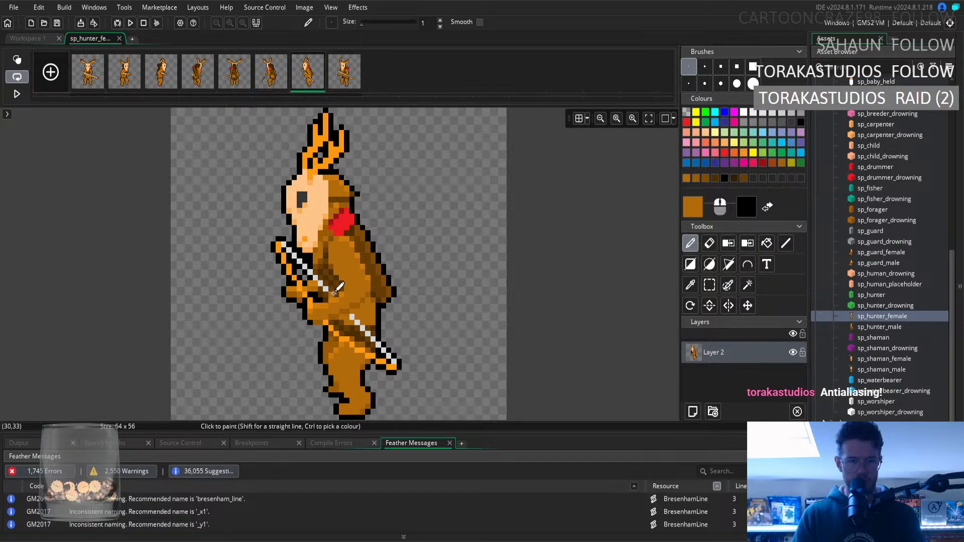
Shade the chest fur beside the bow with the darkest brown and the medium dark brown sampled from the chest.
{"action": "left_click", "coordinate": [691, 285]}
{"action": "left_click", "coordinate": [327, 277]}
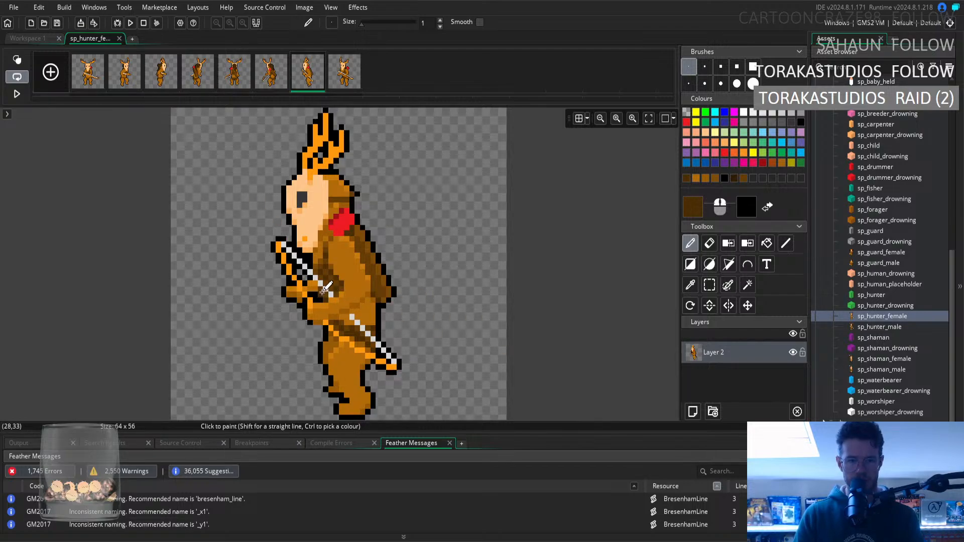
{"action": "left_click", "coordinate": [691, 285]}
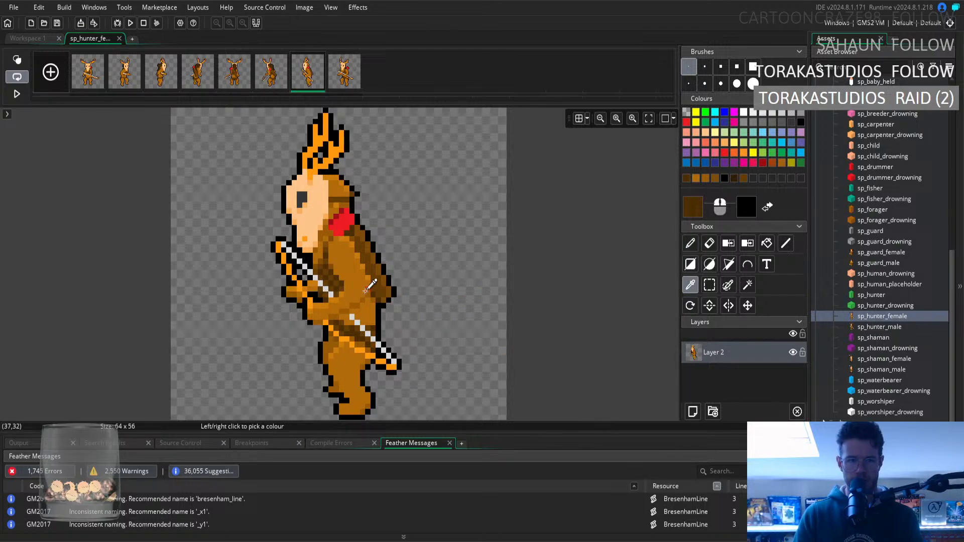
{"action": "left_click", "coordinate": [325, 282]}
{"action": "left_click", "coordinate": [688, 245]}
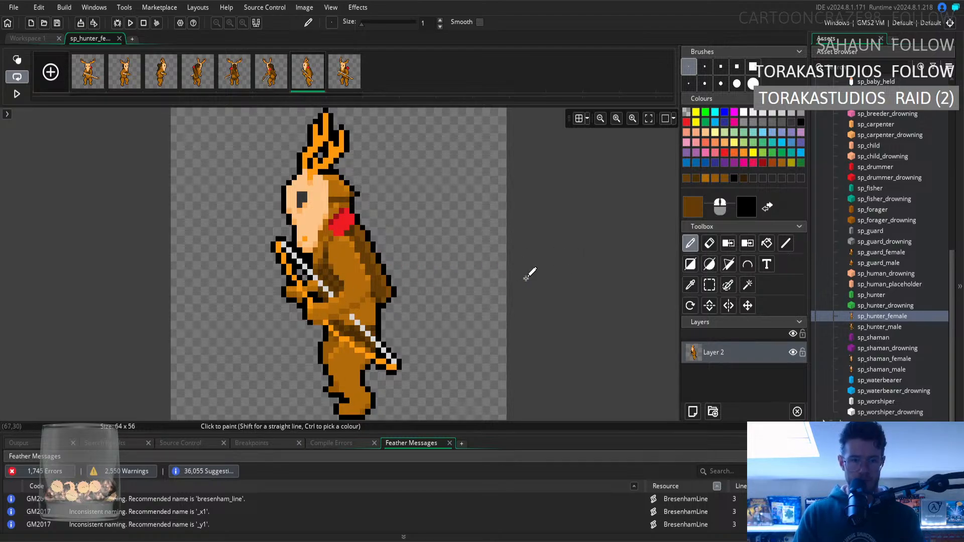
{"action": "left_click", "coordinate": [691, 285]}
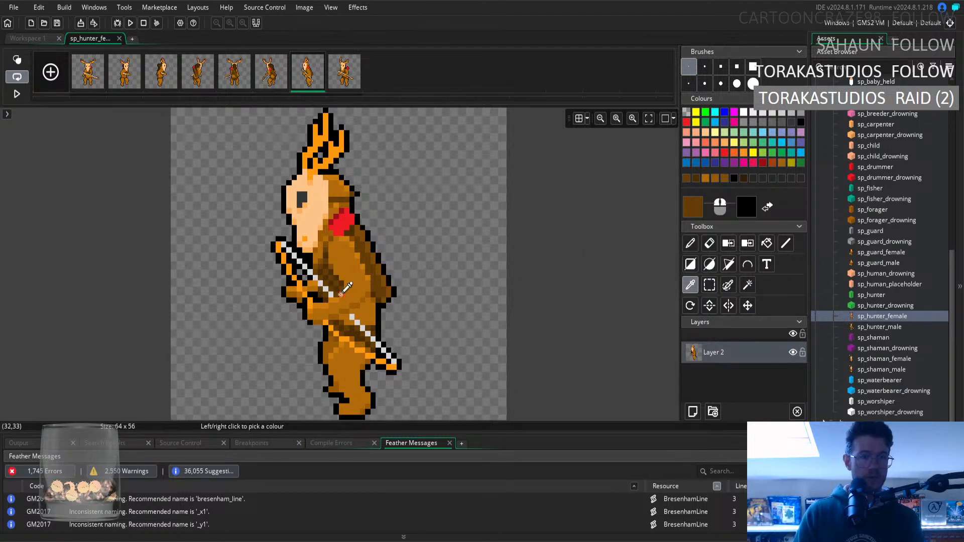
{"action": "left_click", "coordinate": [322, 294]}
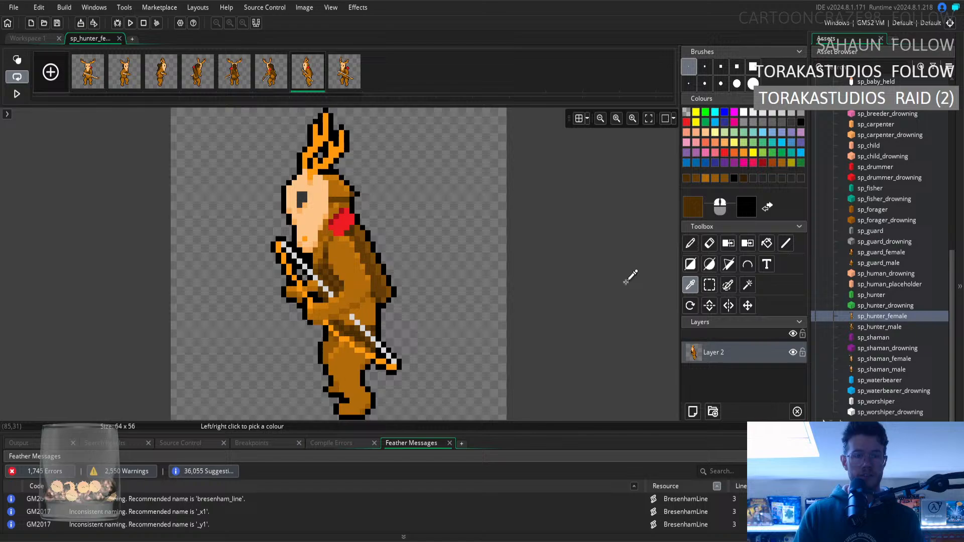
{"action": "left_click", "coordinate": [690, 243]}
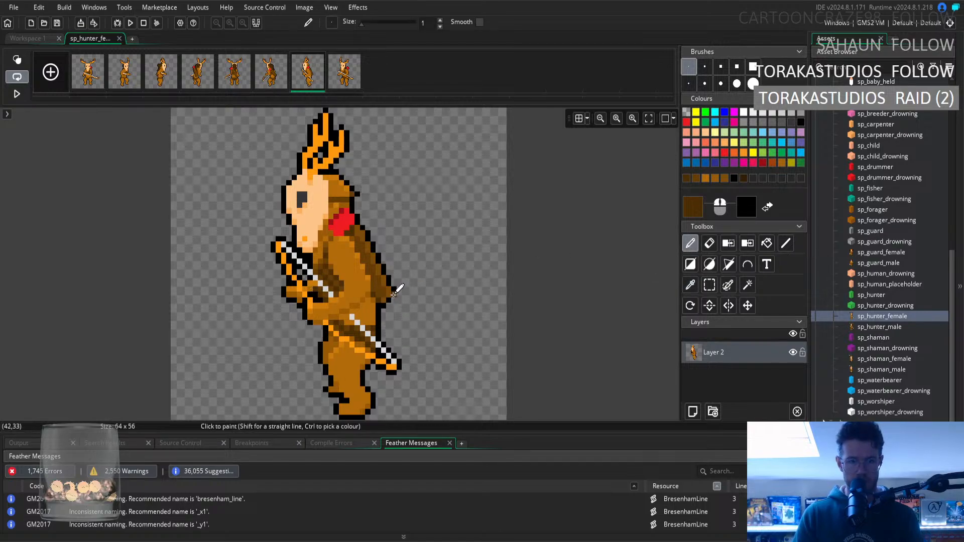
Refine the transition between the dark and medium browns on the chest, resampling each tone from the fur behind the bow.
{"action": "left_click", "coordinate": [690, 284]}
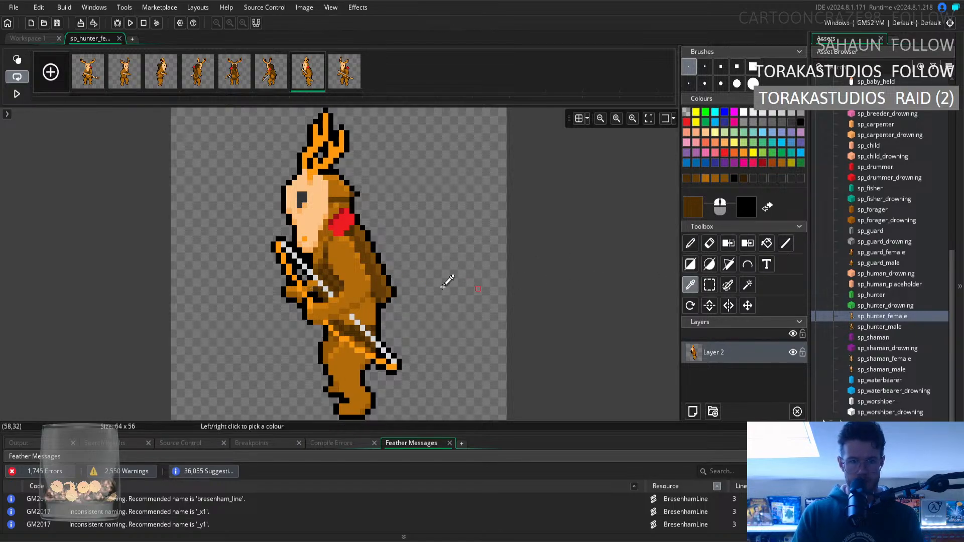
{"action": "left_click", "coordinate": [336, 283]}
{"action": "left_click", "coordinate": [690, 243]}
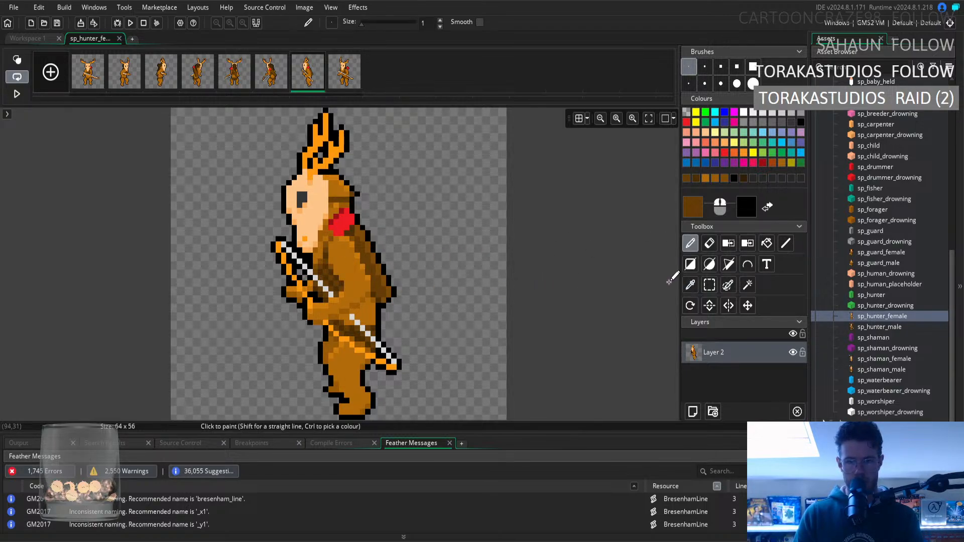
{"action": "left_click", "coordinate": [690, 284]}
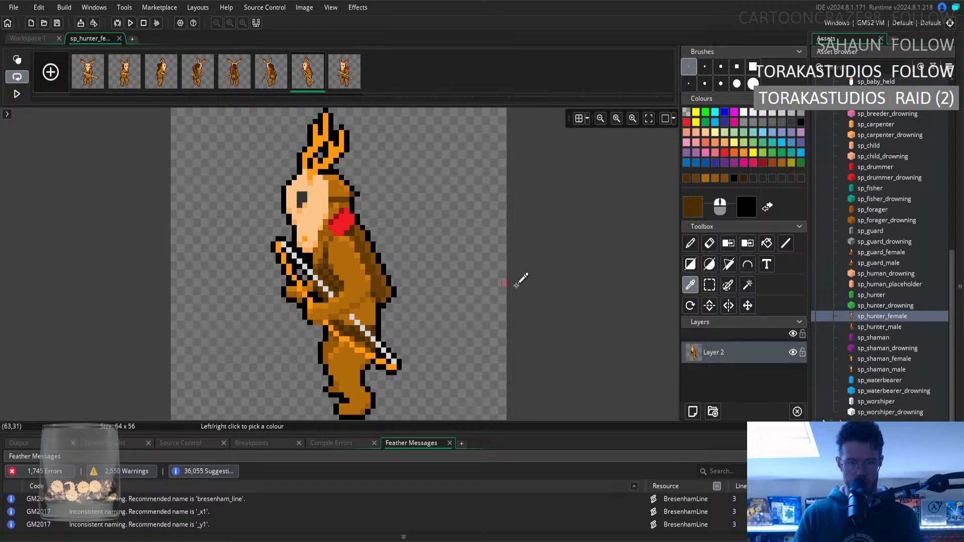
{"action": "left_click", "coordinate": [690, 243]}
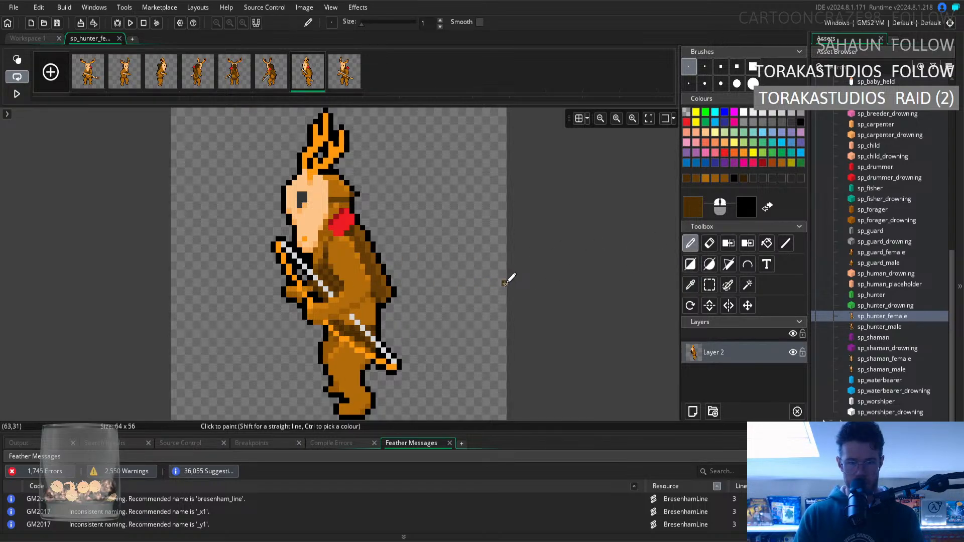
{"action": "left_click", "coordinate": [690, 285]}
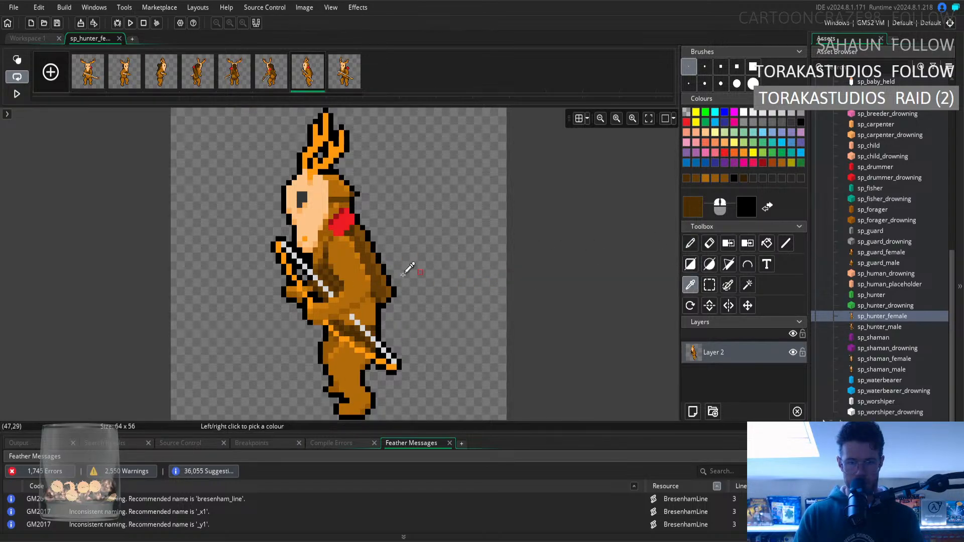
{"action": "left_click", "coordinate": [327, 282]}
{"action": "left_click", "coordinate": [690, 243]}
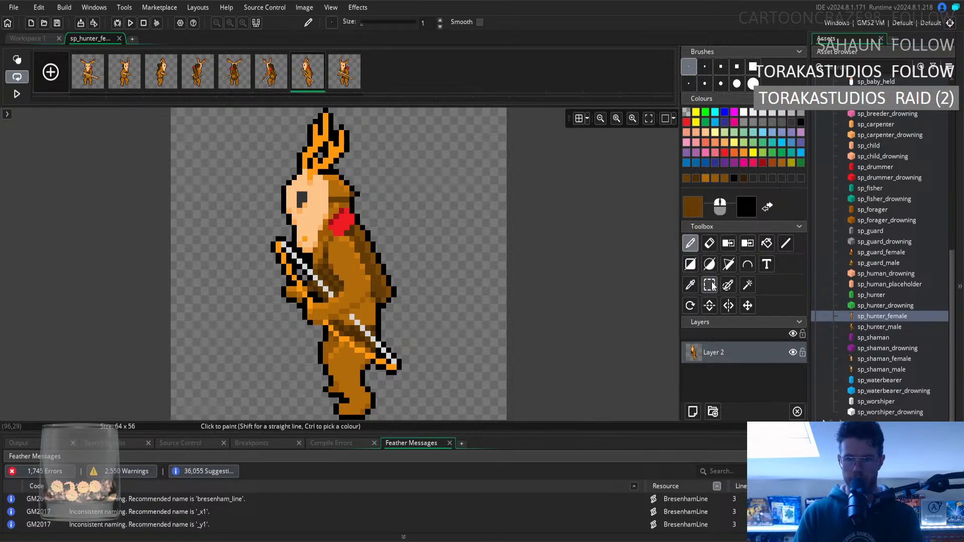
{"action": "left_click", "coordinate": [690, 285]}
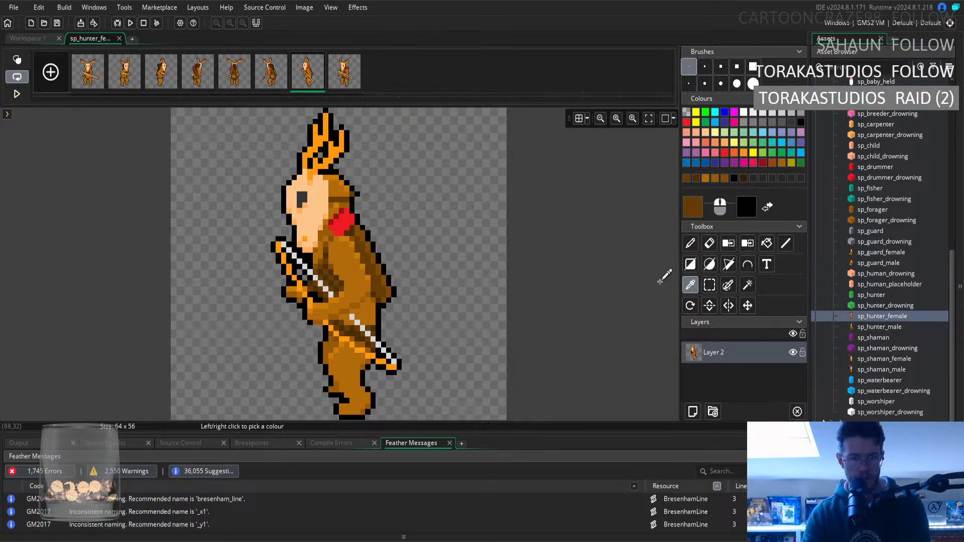
{"action": "left_click", "coordinate": [317, 285]}
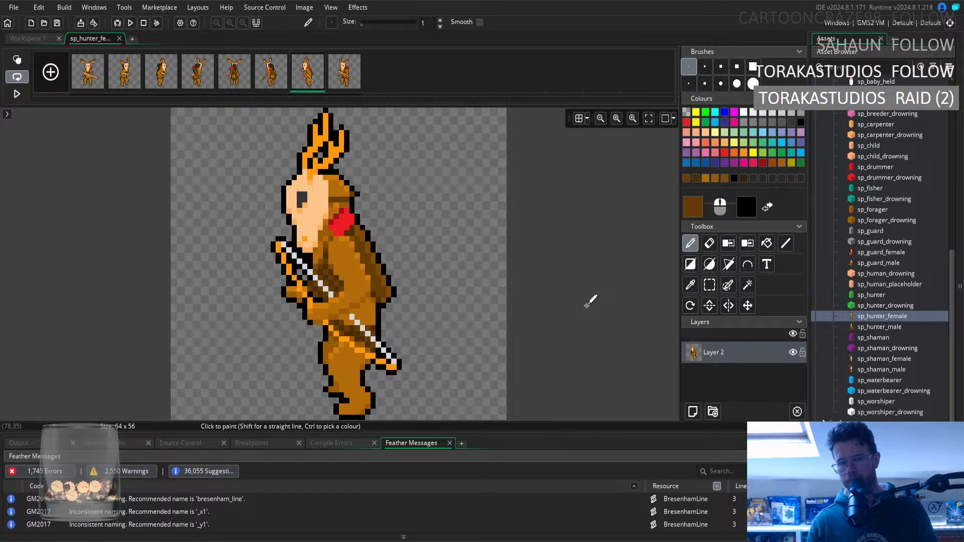
{"action": "left_click", "coordinate": [691, 285]}
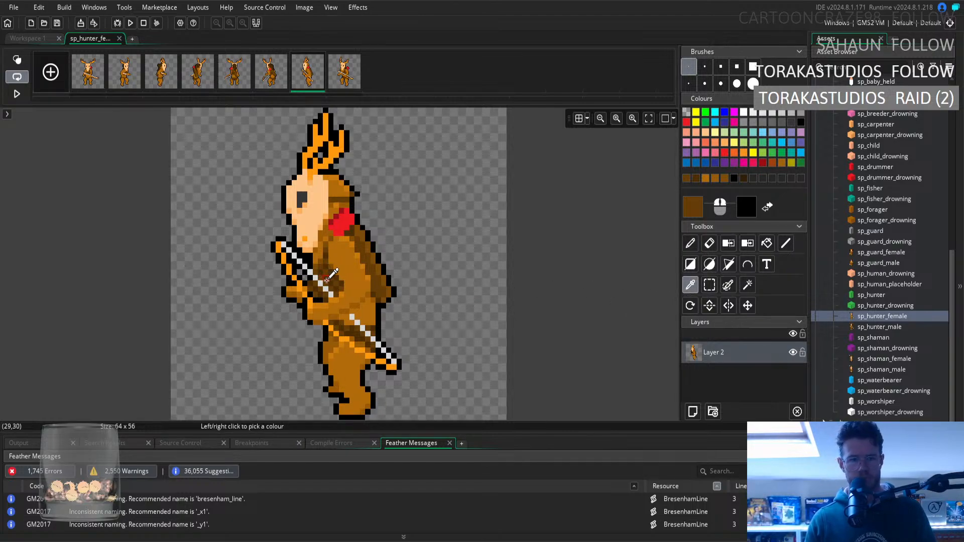
{"action": "left_click", "coordinate": [690, 244]}
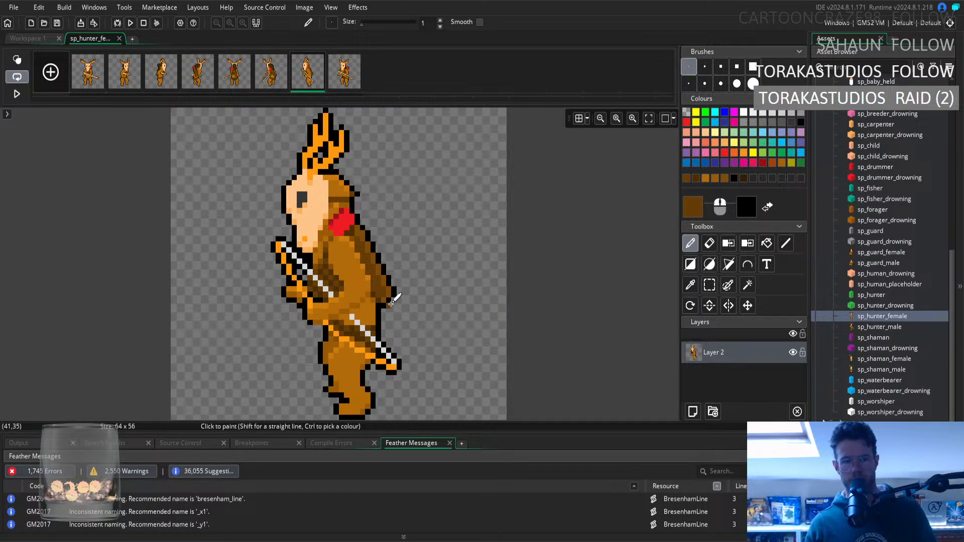
Touch up the outline pixels between the bow and the forearm with black sampled from the outline.
{"action": "left_click", "coordinate": [691, 285]}
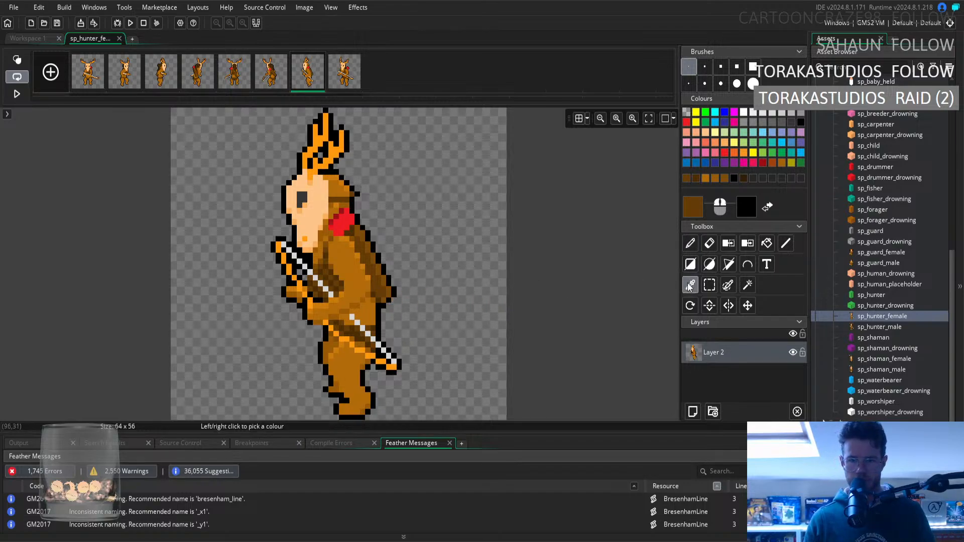
{"action": "left_click", "coordinate": [315, 280]}
{"action": "left_click", "coordinate": [690, 243]}
{"action": "left_click", "coordinate": [305, 277]}
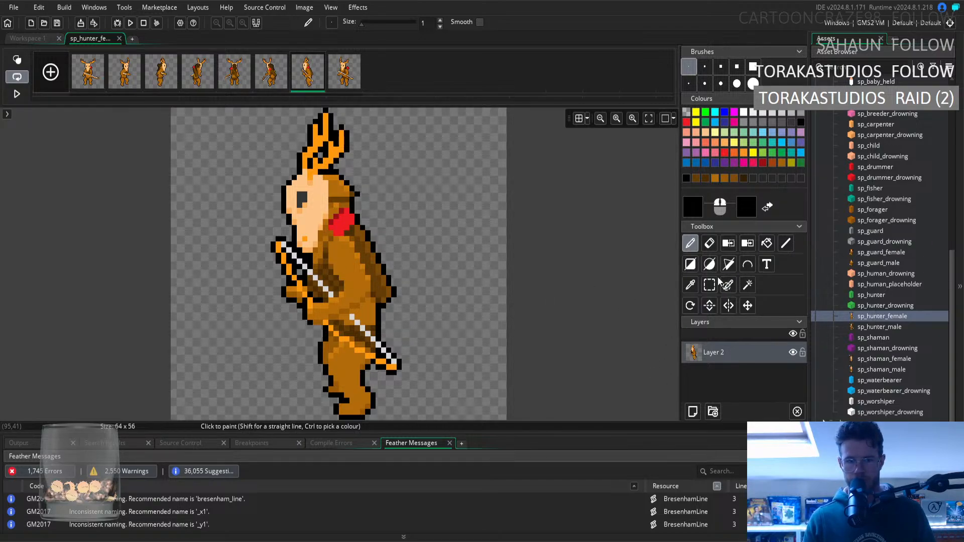
Select the thin strip of pixels between the upper arm and the back, and clear it to transparent.
{"action": "left_click", "coordinate": [689, 285]}
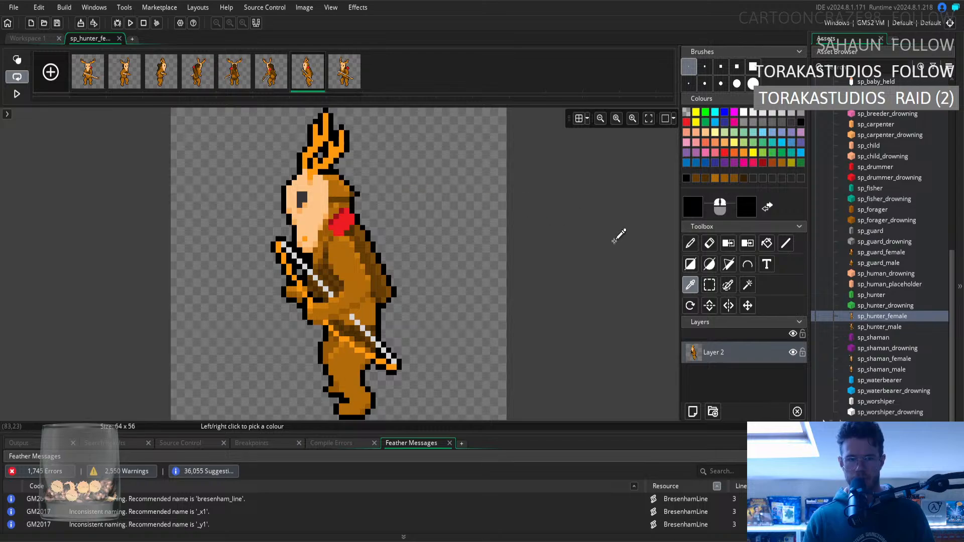
{"action": "left_click", "coordinate": [710, 285]}
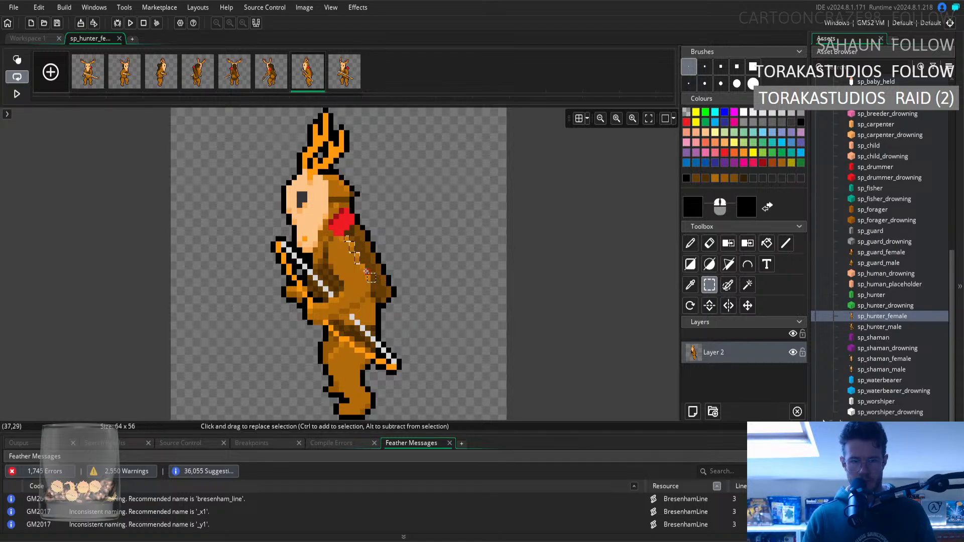
{"action": "left_click_drag", "start_coordinate": [363, 267], "coordinate": [360, 311], "text": "ctrl"}
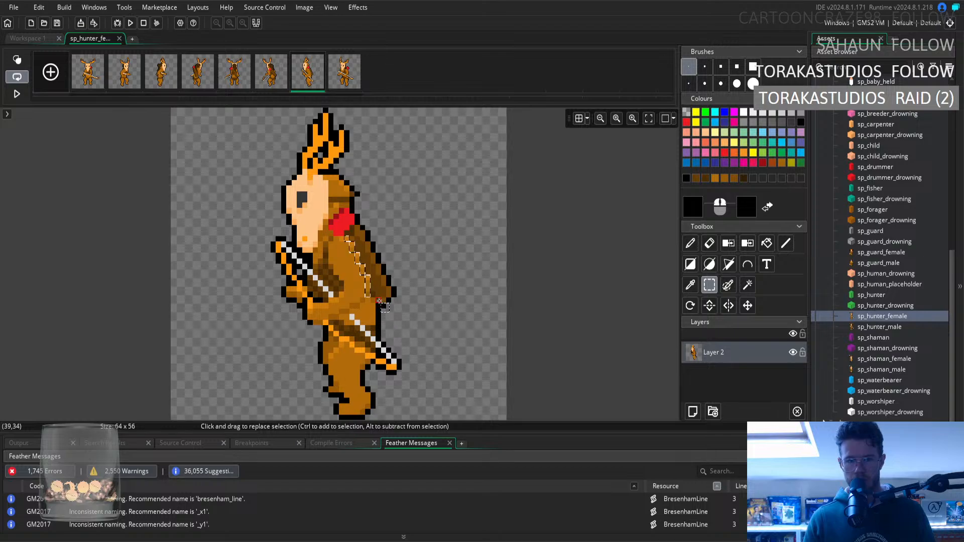
{"action": "left_click_drag", "start_coordinate": [362, 299], "coordinate": [358, 271], "text": "ctrl"}
{"action": "left_click", "coordinate": [486, 291]}
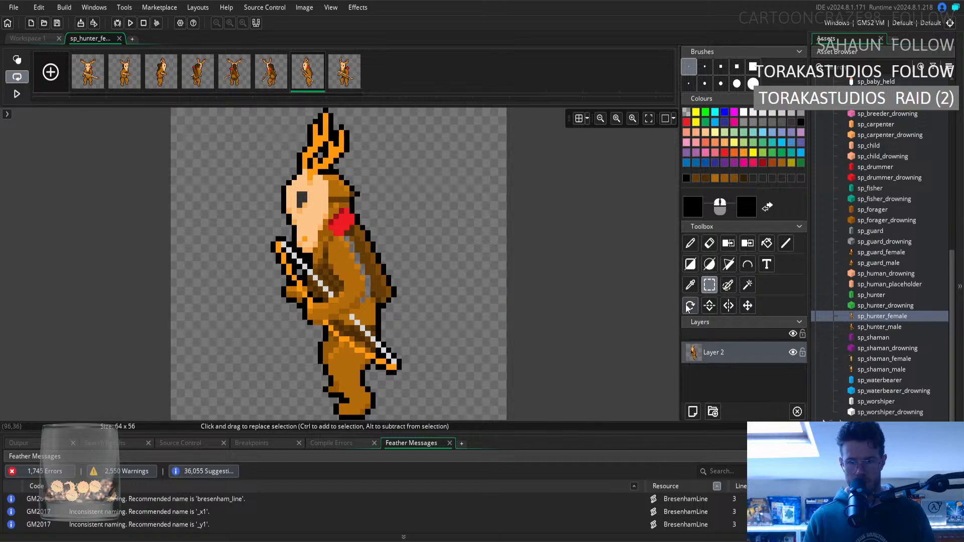
Sample light brown from the waist fur and ready the pencil for retouching the body.
{"action": "left_click", "coordinate": [690, 285]}
{"action": "left_click", "coordinate": [374, 306]}
{"action": "left_click", "coordinate": [690, 243]}
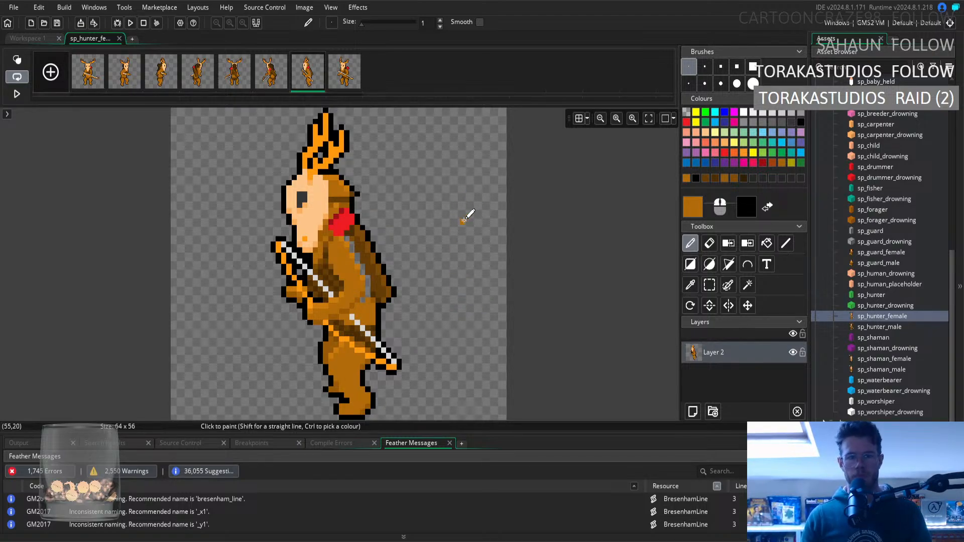
Select the head, antlers, shoulders and hanging back section in the seventh frame, and shift them down one pixel.
{"action": "left_click", "coordinate": [709, 285]}
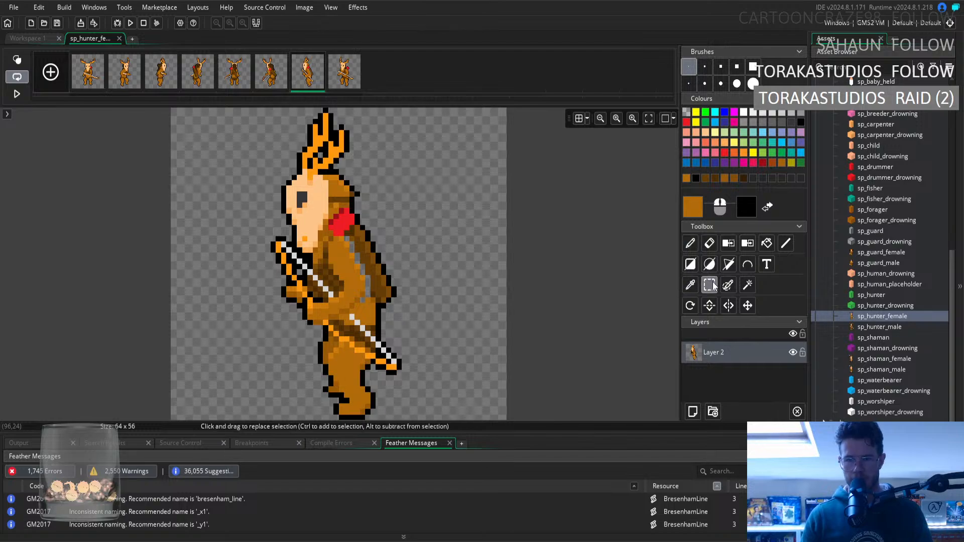
{"action": "left_click_drag", "start_coordinate": [240, 109], "coordinate": [410, 206]}
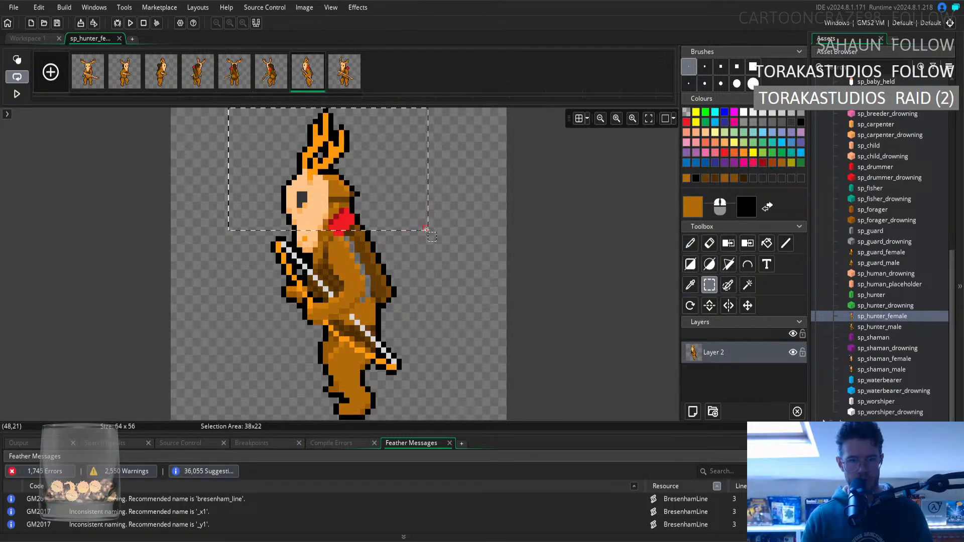
{"action": "left_click_drag", "start_coordinate": [426, 232], "coordinate": [427, 235]}
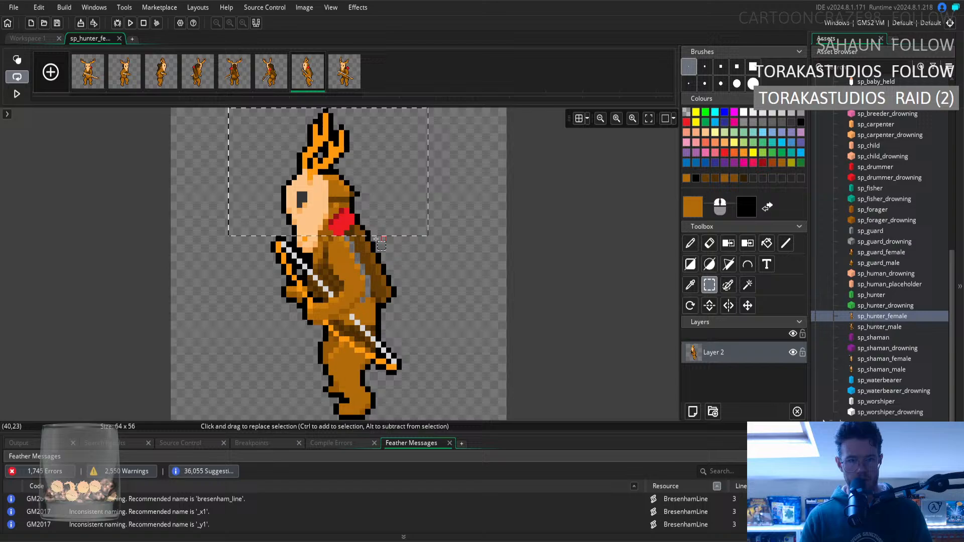
{"action": "left_click_drag", "start_coordinate": [304, 245], "coordinate": [317, 245]}
{"action": "left_click", "coordinate": [309, 244], "text": "shift"}
{"action": "left_click", "coordinate": [315, 243], "text": "shift"}
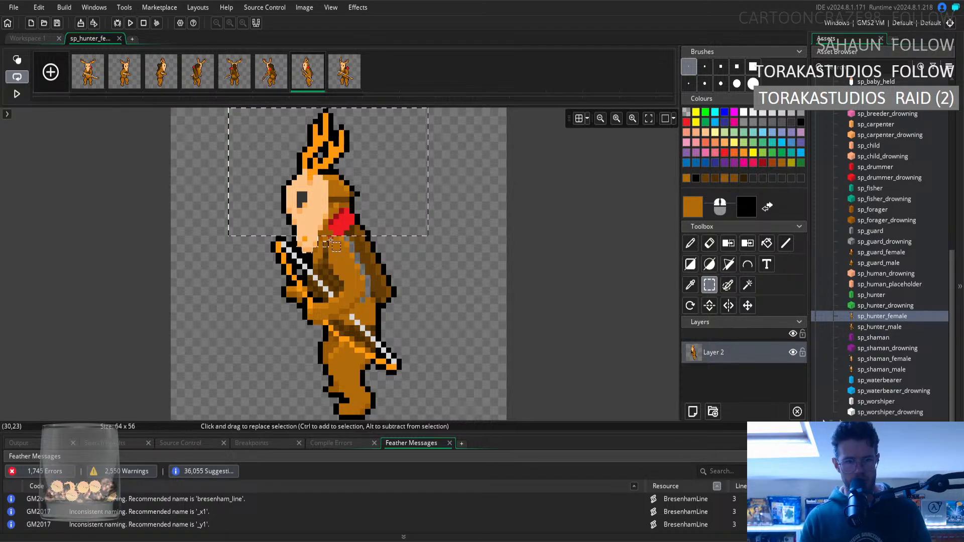
{"action": "left_click_drag", "start_coordinate": [320, 238], "coordinate": [325, 237], "text": "ctrl"}
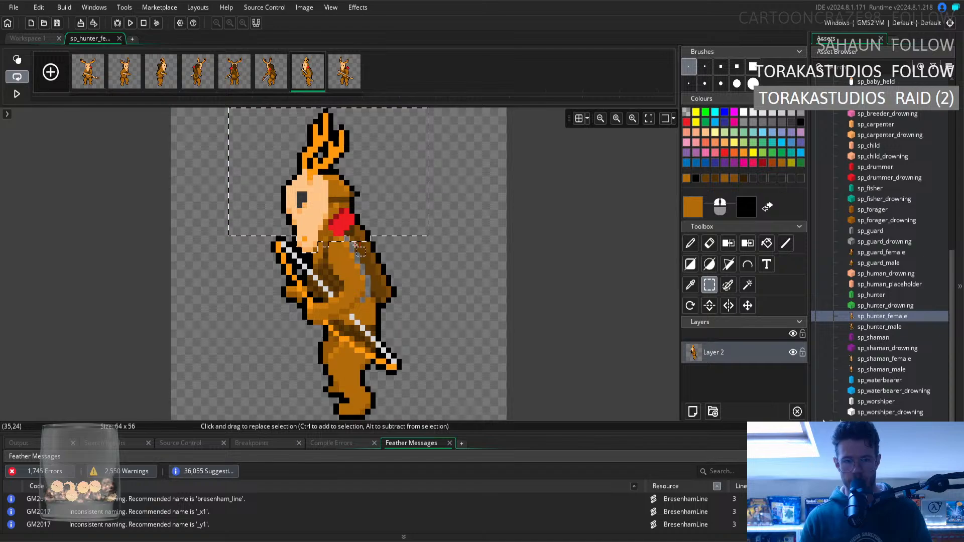
{"action": "left_click_drag", "start_coordinate": [373, 248], "coordinate": [374, 291], "text": "shift"}
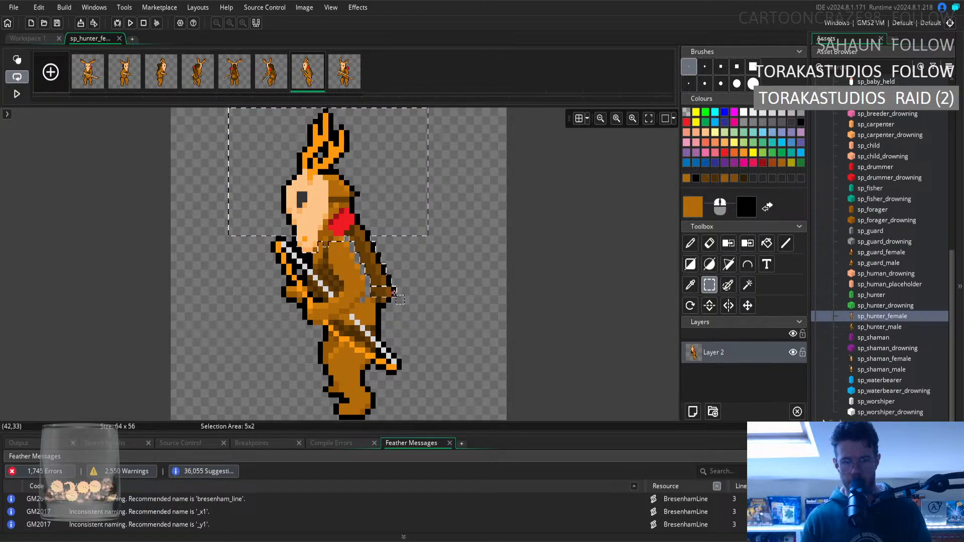
{"action": "left_click_drag", "start_coordinate": [394, 292], "coordinate": [389, 302], "text": "shift"}
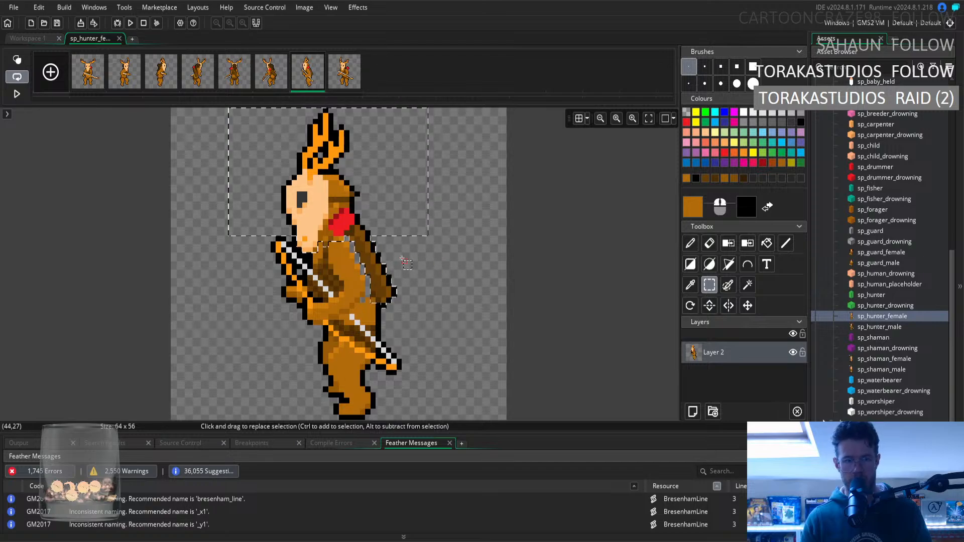
{"action": "left_click_drag", "start_coordinate": [372, 223], "coordinate": [382, 230]}
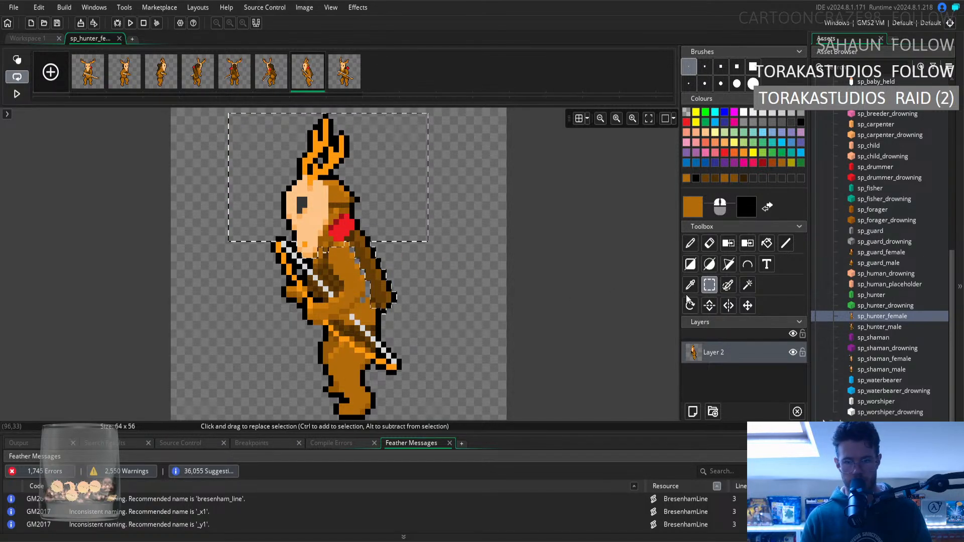
{"action": "left_click", "coordinate": [532, 260]}
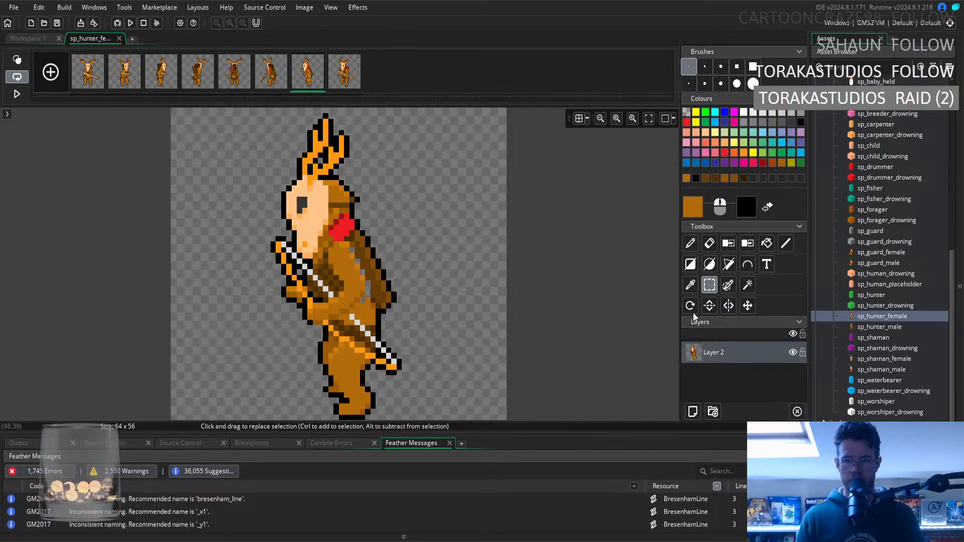
Sample black from the outline below the back section for the pencil, and resample light brown from the waist fur.
{"action": "left_click", "coordinate": [696, 287]}
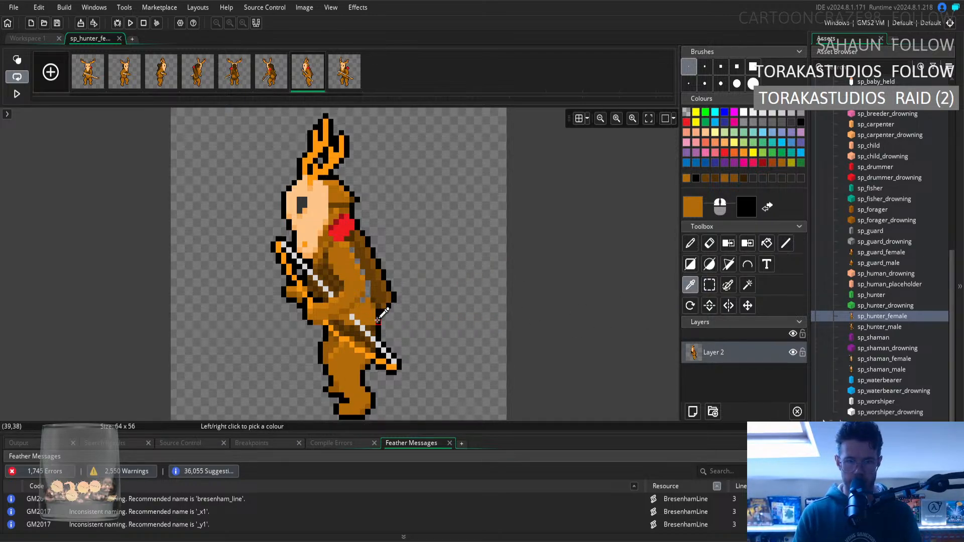
{"action": "left_click", "coordinate": [703, 244]}
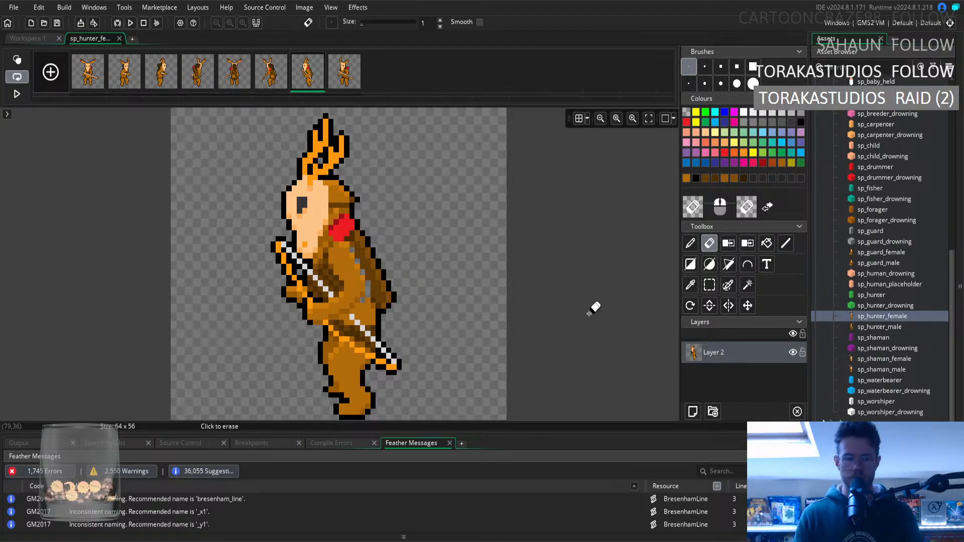
{"action": "left_click", "coordinate": [691, 286]}
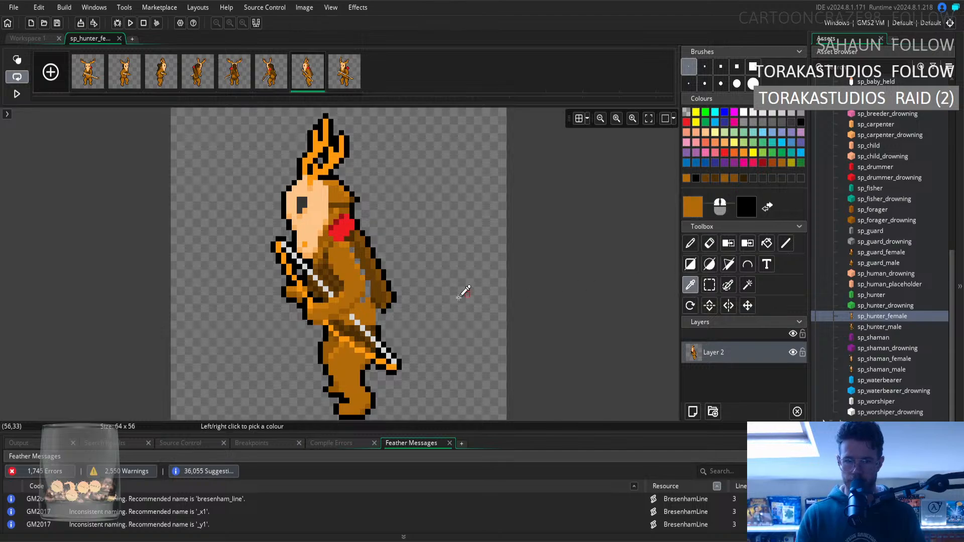
{"action": "left_click", "coordinate": [390, 306]}
{"action": "key", "text": "p"}
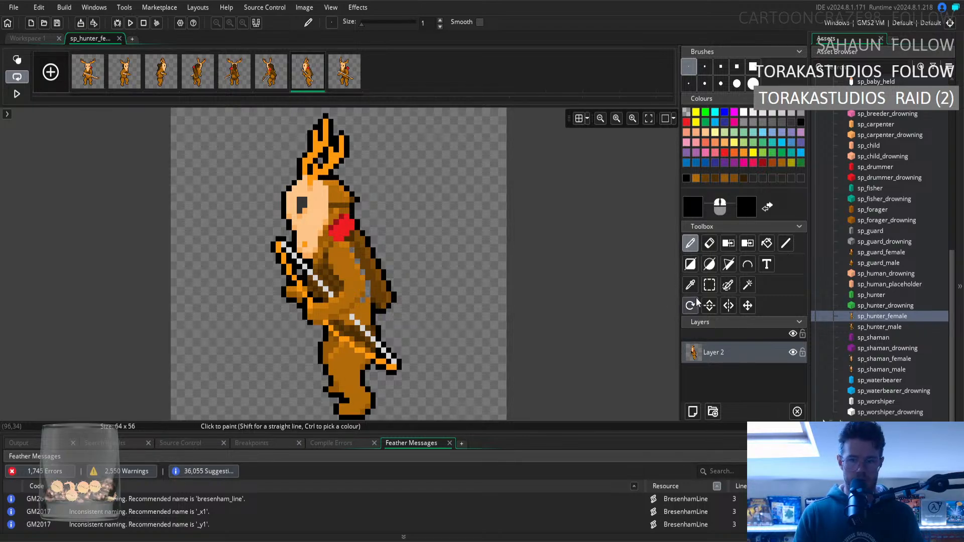
{"action": "left_click", "coordinate": [367, 307], "text": "ctrl"}
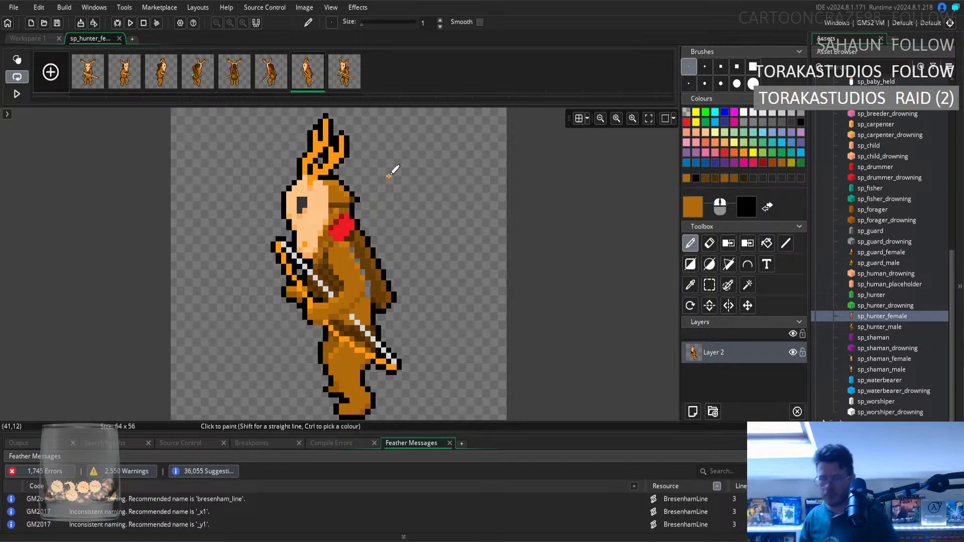
Fill the transparent gap between the upper arm and the back with dark brown sampled from the back.
{"action": "left_click", "coordinate": [691, 285]}
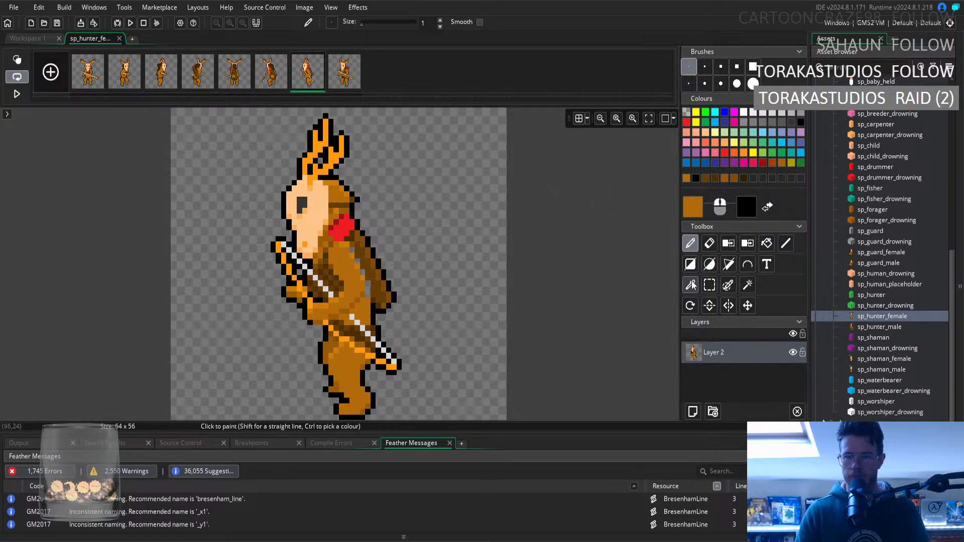
{"action": "left_click", "coordinate": [362, 251]}
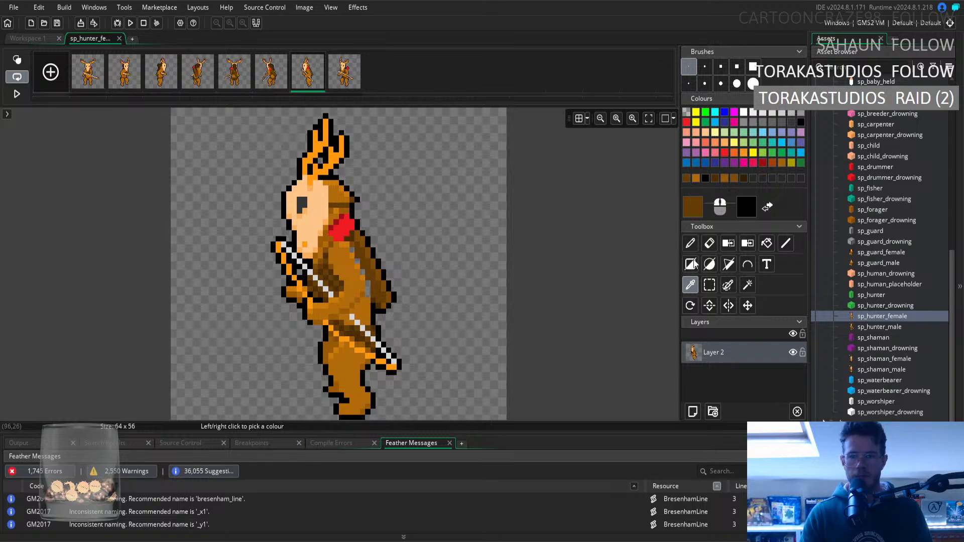
{"action": "key", "text": "d"}
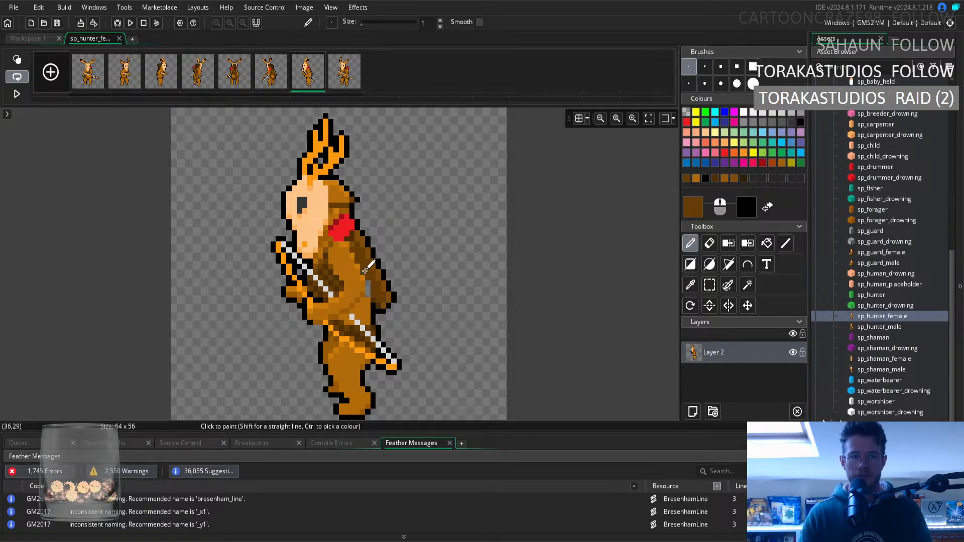
{"action": "left_click", "coordinate": [364, 273]}
{"action": "left_click_drag", "start_coordinate": [369, 284], "coordinate": [370, 291]}
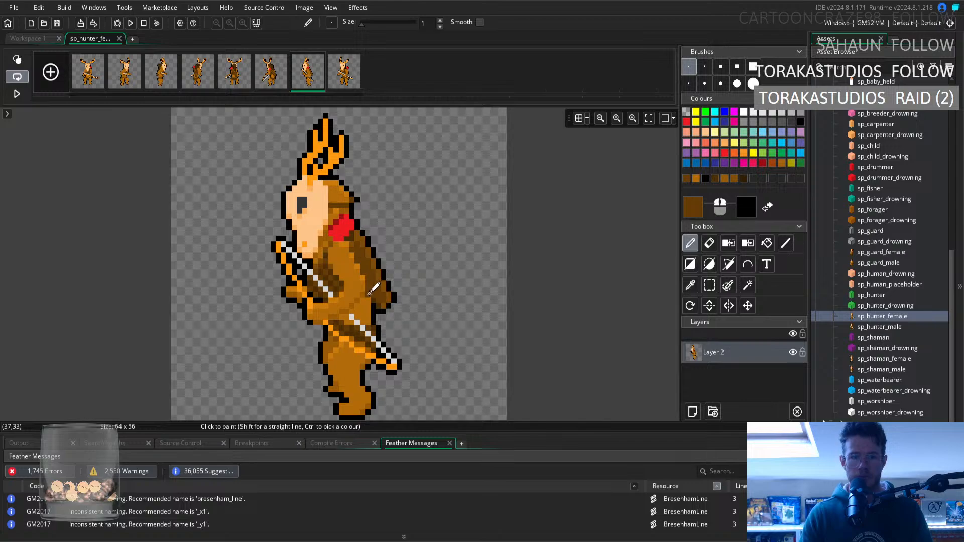
Retouch the fur around the elbow and waist, sampling light brown from the waist and medium brown beside the elbow.
{"action": "left_click", "coordinate": [691, 285]}
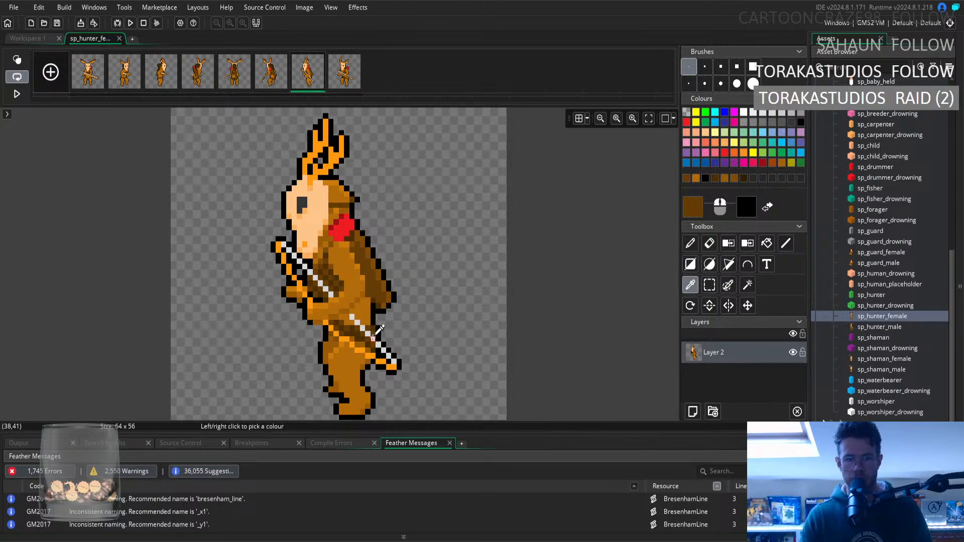
{"action": "left_click", "coordinate": [369, 306]}
{"action": "key", "text": "d"}
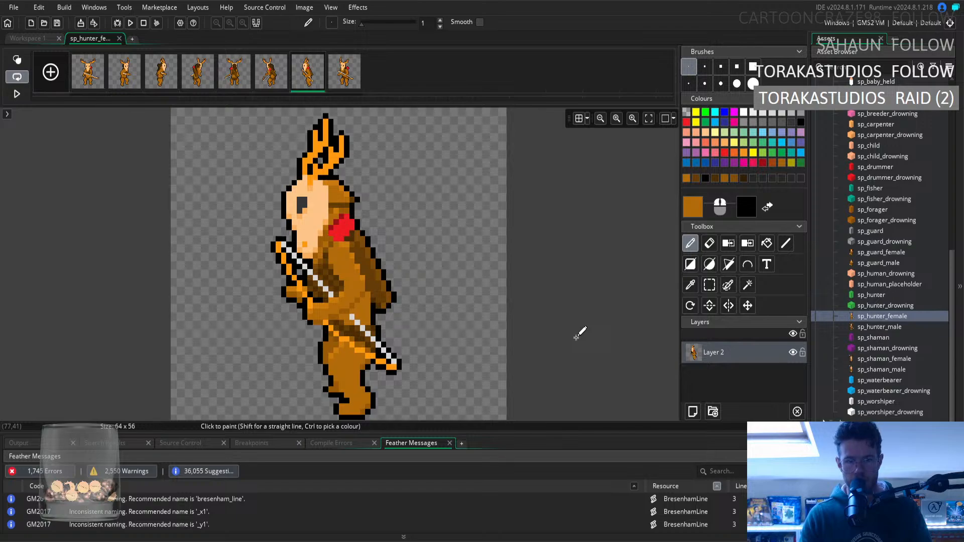
{"action": "left_click", "coordinate": [691, 285]}
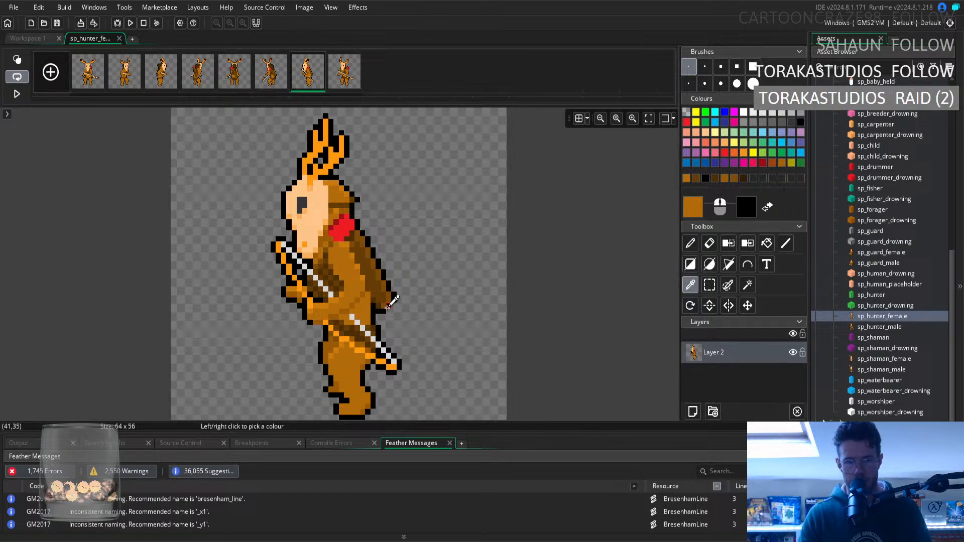
{"action": "left_click", "coordinate": [357, 300]}
{"action": "key", "text": "d"}
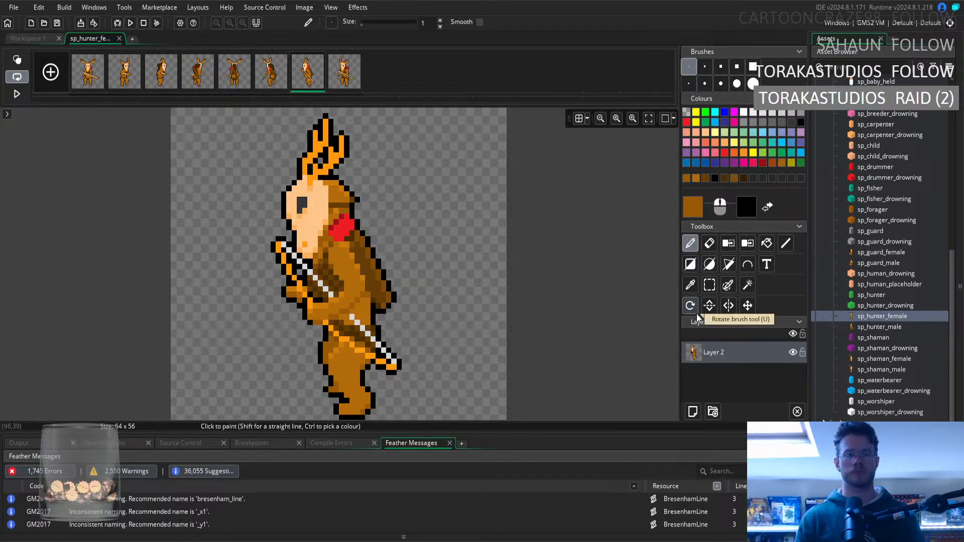
{"action": "left_click", "coordinate": [691, 285]}
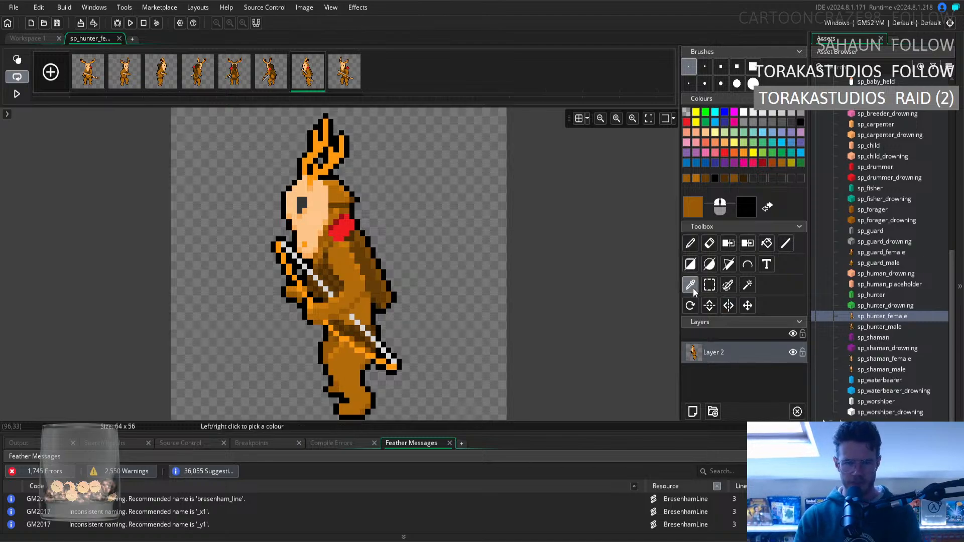
{"action": "left_click", "coordinate": [691, 244]}
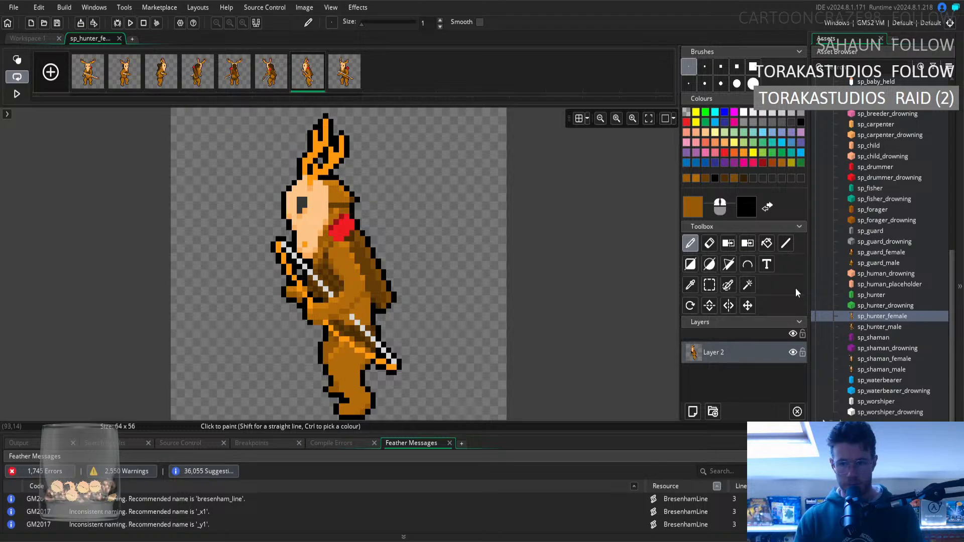
Open the seventh frame of sp_hunter_male and ready the pencil with medium brown sampled from its forearm.
{"action": "double_click", "coordinate": [903, 327]}
{"action": "left_click", "coordinate": [126, 199]}
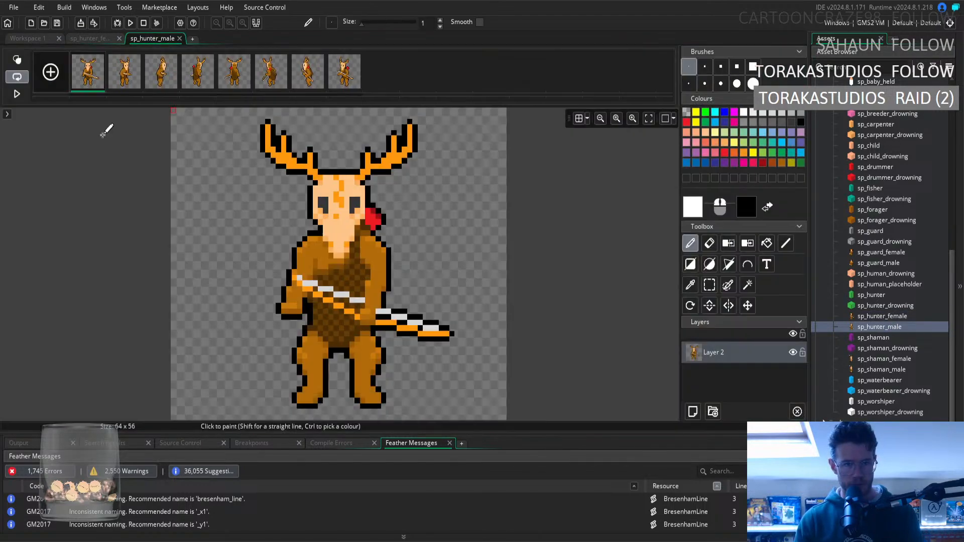
{"action": "left_click", "coordinate": [307, 72]}
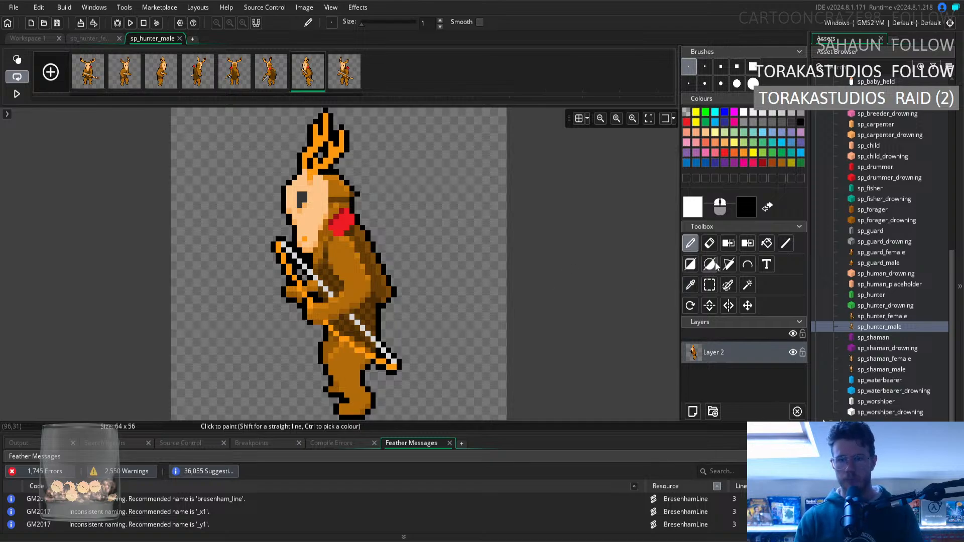
{"action": "left_click", "coordinate": [690, 283]}
{"action": "left_click", "coordinate": [335, 308]}
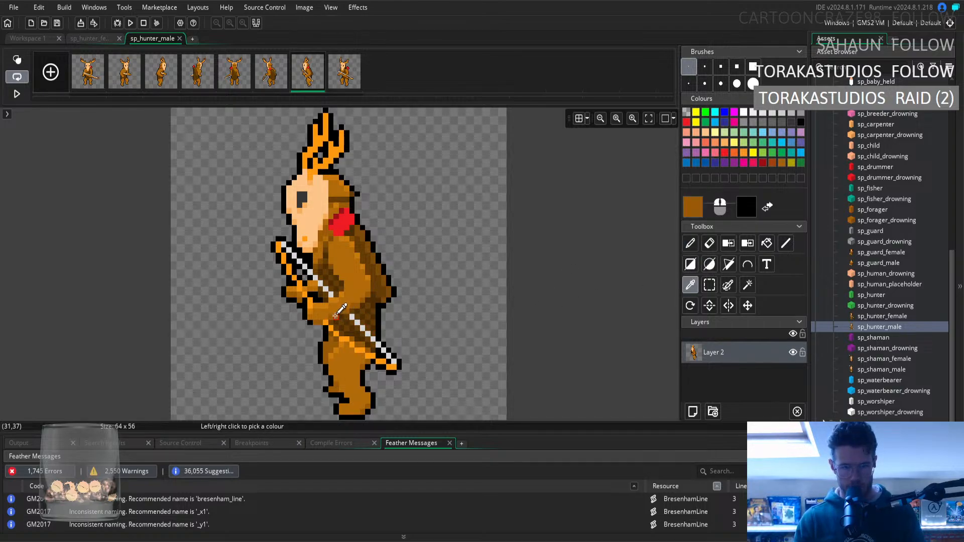
{"action": "key", "text": "d"}
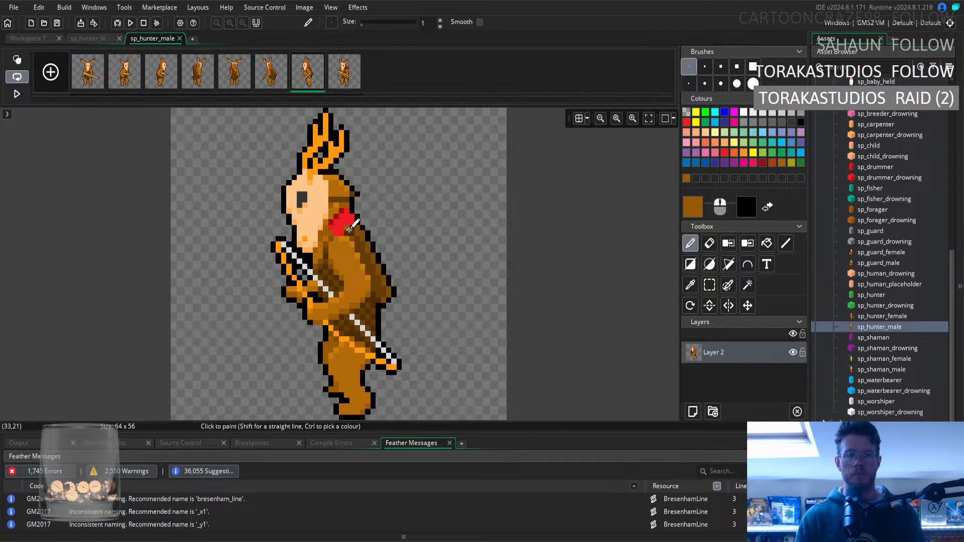
Return to sp_hunter_female and ready the pencil with darker brown sampled from the shoulder fur beneath the red patch.
{"action": "left_click", "coordinate": [86, 38]}
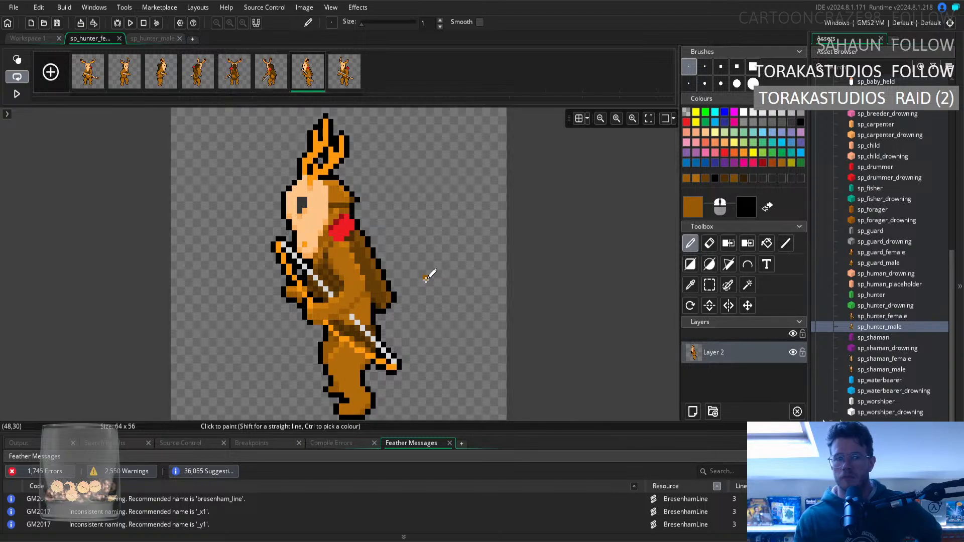
{"action": "left_click", "coordinate": [690, 285]}
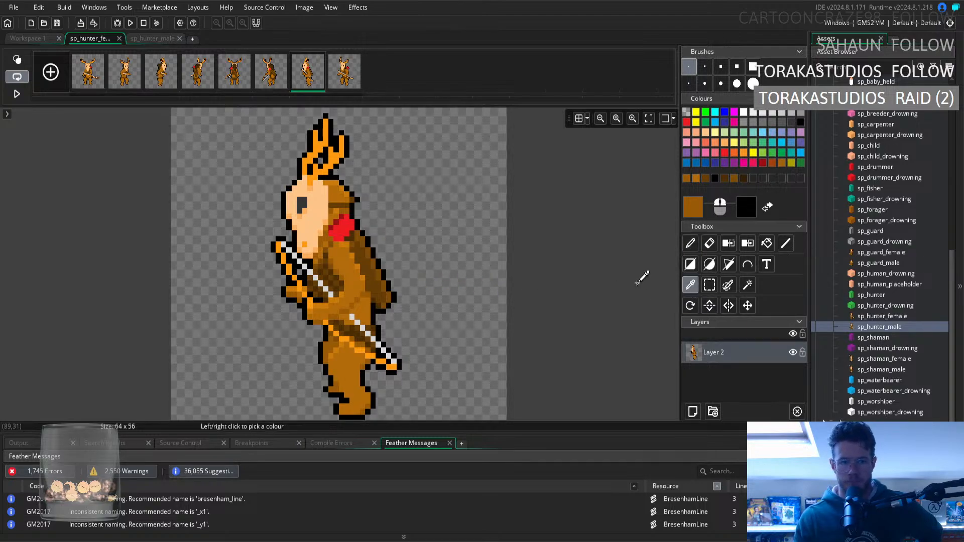
{"action": "left_click", "coordinate": [330, 245]}
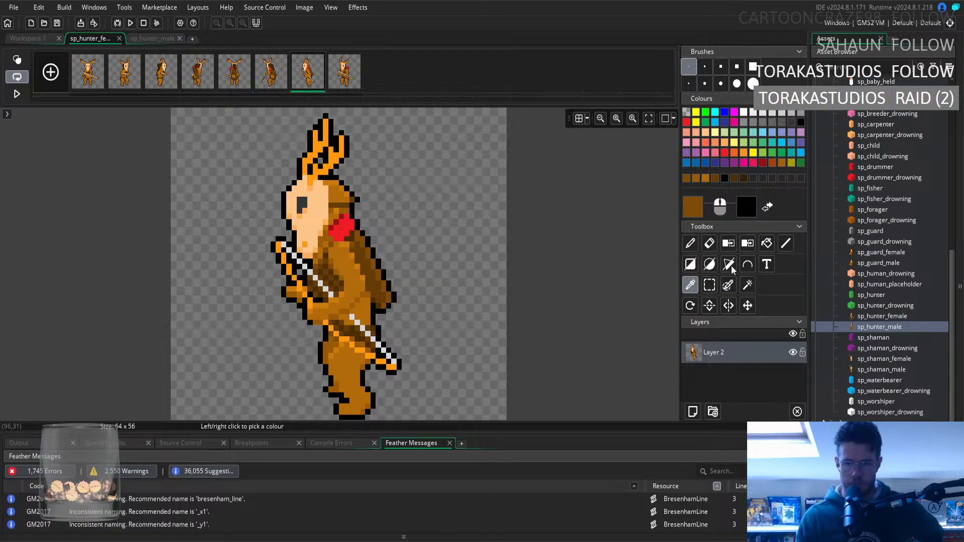
{"action": "left_click", "coordinate": [691, 246]}
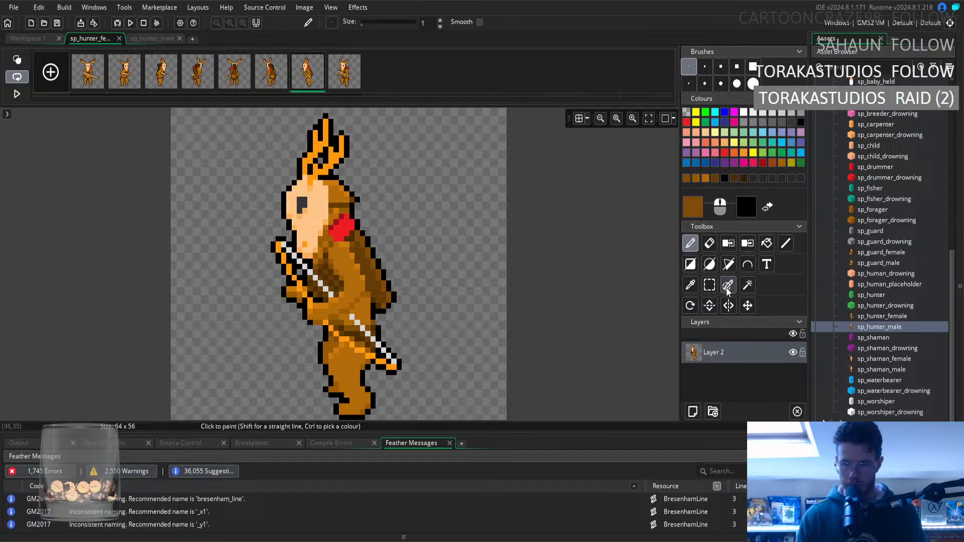
Touch up the waist's back edge using outline black, and ready the pencil with light brown sampled beside the elbow.
{"action": "left_click", "coordinate": [691, 285]}
{"action": "left_click", "coordinate": [378, 326]}
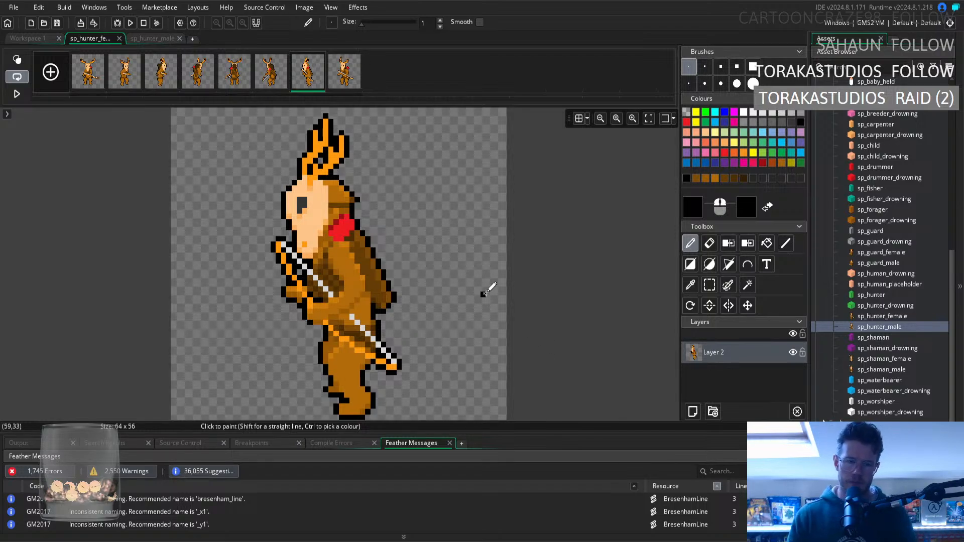
{"action": "left_click", "coordinate": [690, 286]}
{"action": "left_click", "coordinate": [365, 305]}
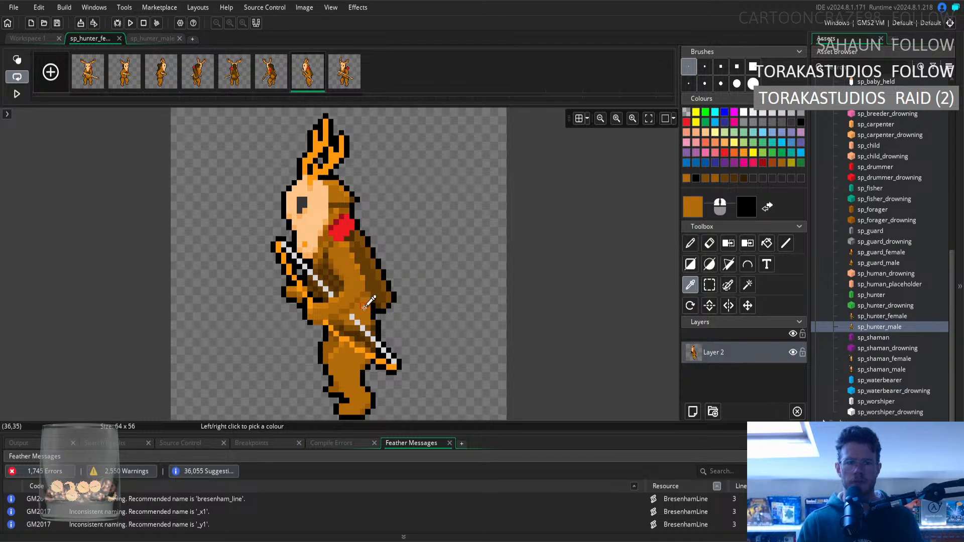
{"action": "left_click", "coordinate": [690, 244]}
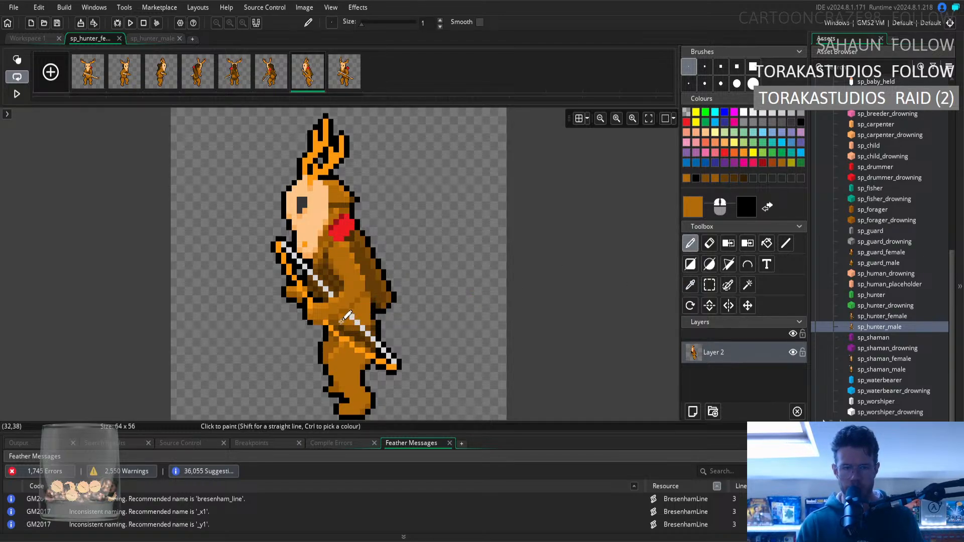
Retouch the waist fur around the bowstring with darker brown sampled beside the string and light brown sampled below the elbow.
{"action": "left_click", "coordinate": [690, 285]}
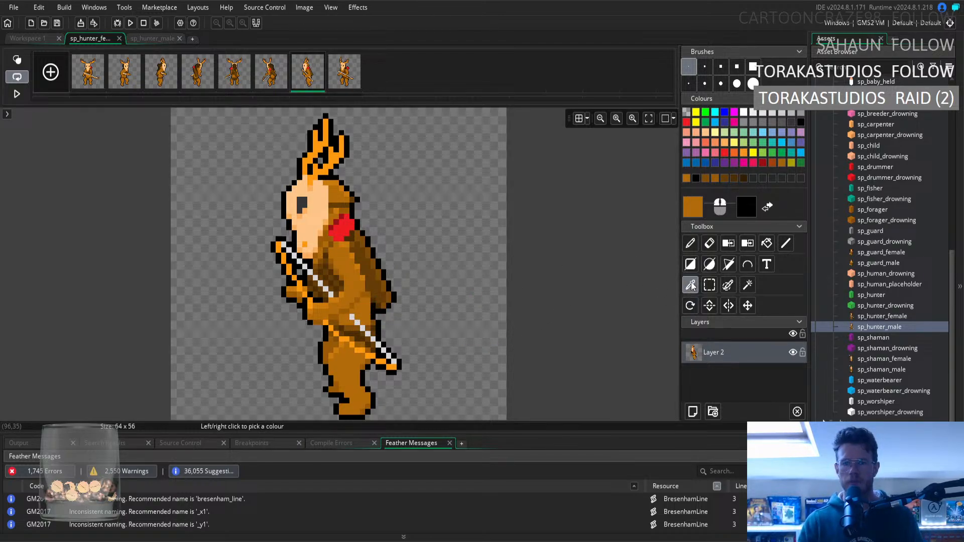
{"action": "left_click", "coordinate": [360, 329]}
{"action": "key", "text": "d"}
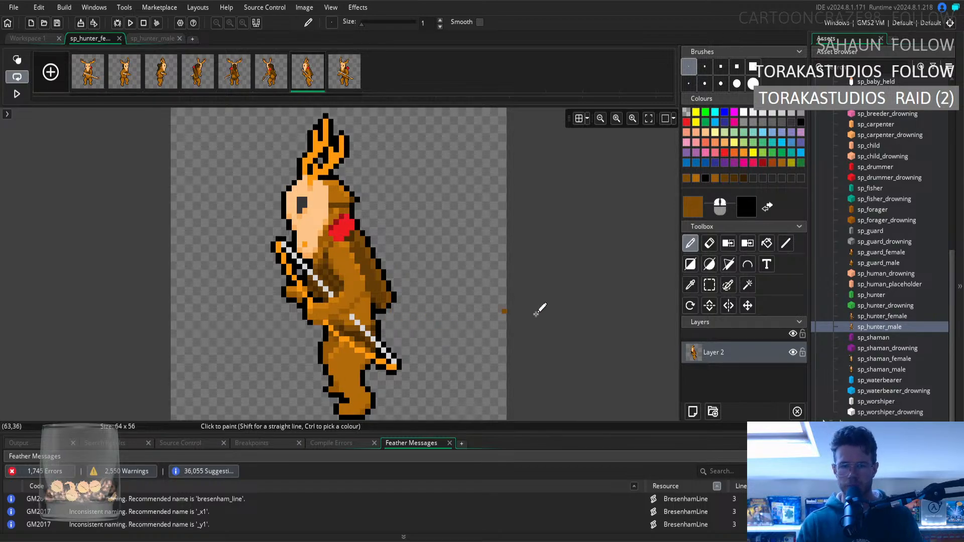
{"action": "left_click", "coordinate": [692, 285]}
{"action": "left_click", "coordinate": [369, 306]}
{"action": "key", "text": "d"}
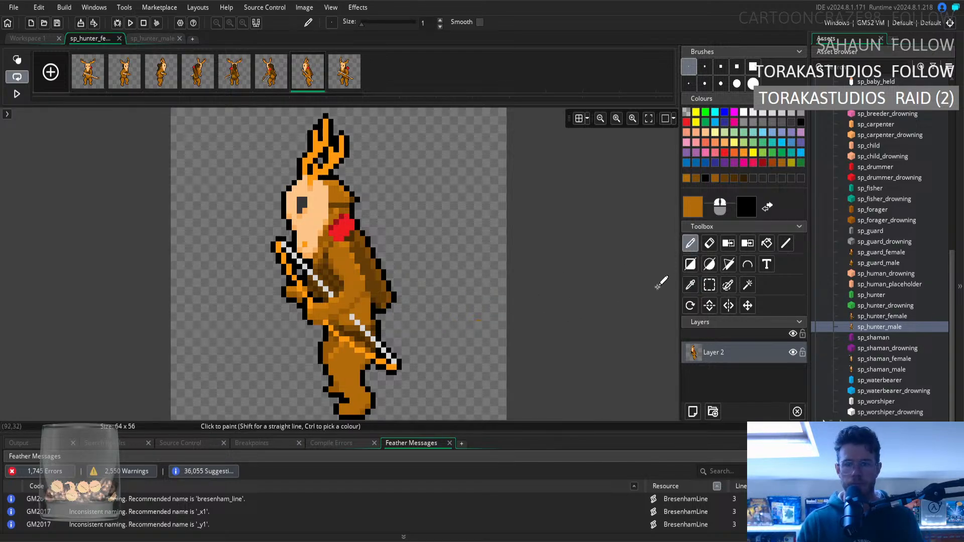
Shade the fold beneath the elbow with darker brown sampled near the bowstring and beside the waist outline.
{"action": "left_click", "coordinate": [691, 285]}
{"action": "left_click", "coordinate": [357, 322]}
{"action": "key", "text": "d"}
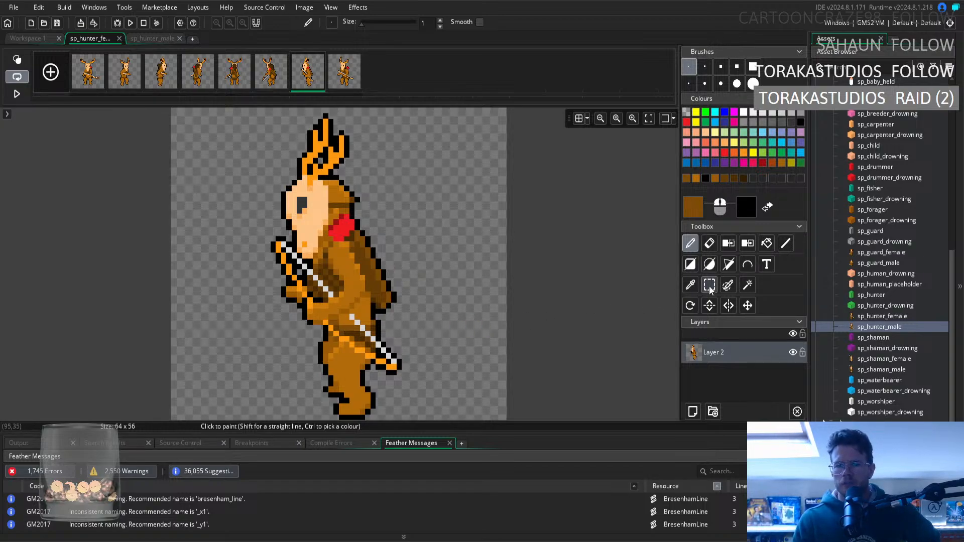
{"action": "left_click", "coordinate": [691, 285]}
{"action": "left_click", "coordinate": [370, 325]}
{"action": "left_click", "coordinate": [691, 243]}
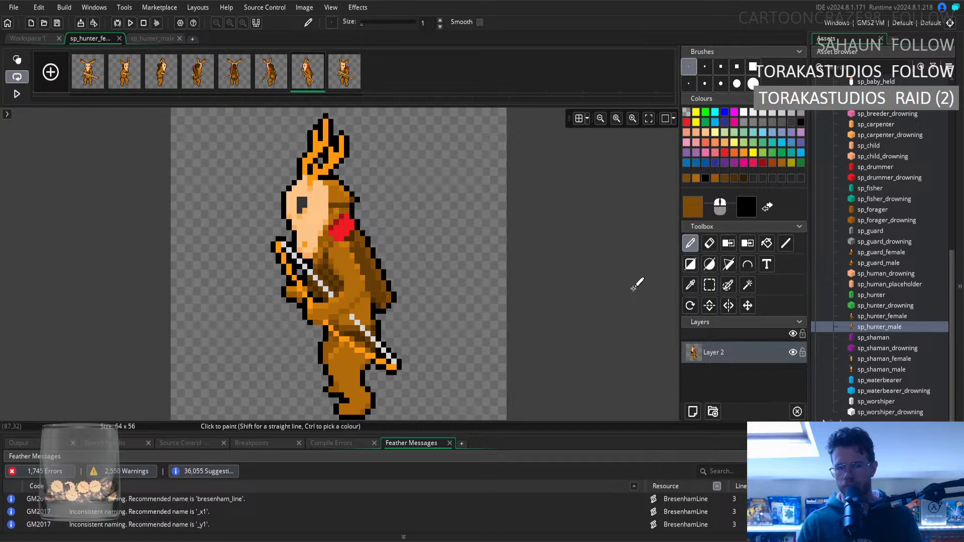
Blend the elbow fur with medium brown sampled from its back edge and light brown sampled just above the bowstring.
{"action": "left_click", "coordinate": [691, 285]}
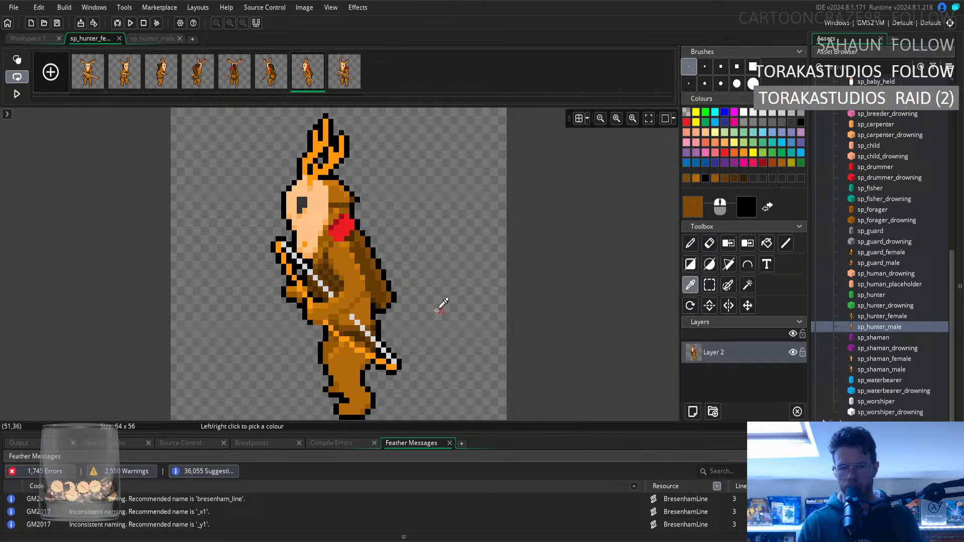
{"action": "left_click", "coordinate": [370, 293]}
{"action": "left_click", "coordinate": [690, 243]}
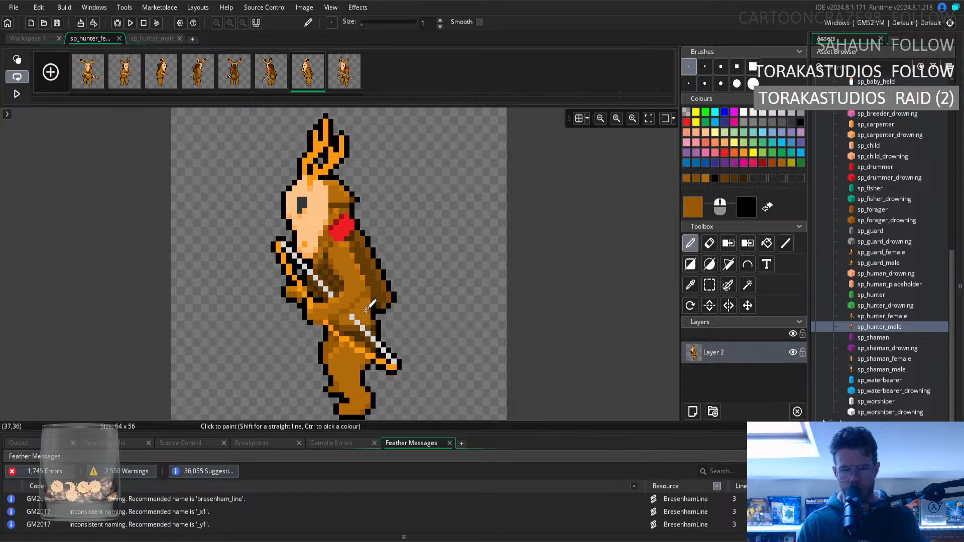
{"action": "left_click", "coordinate": [691, 285]}
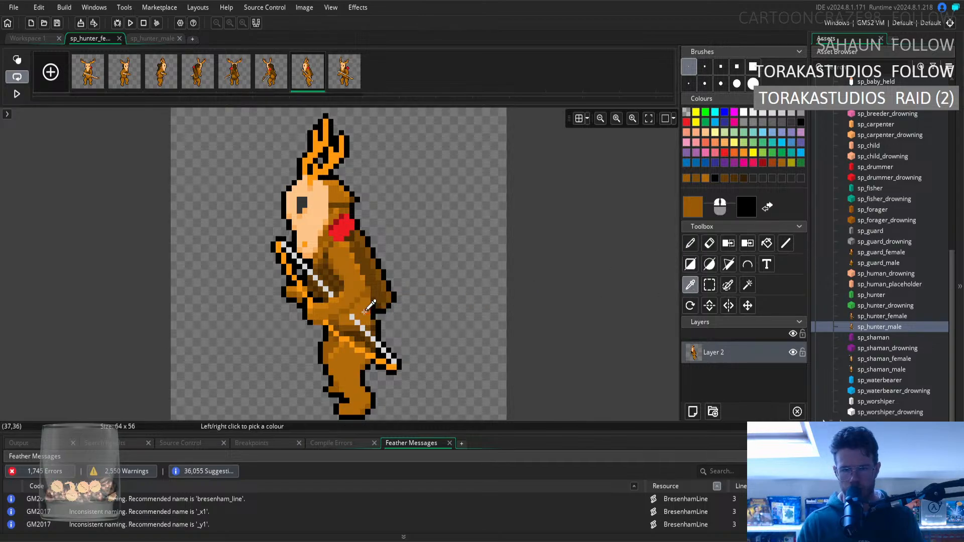
{"action": "left_click", "coordinate": [363, 314]}
{"action": "left_click", "coordinate": [690, 243]}
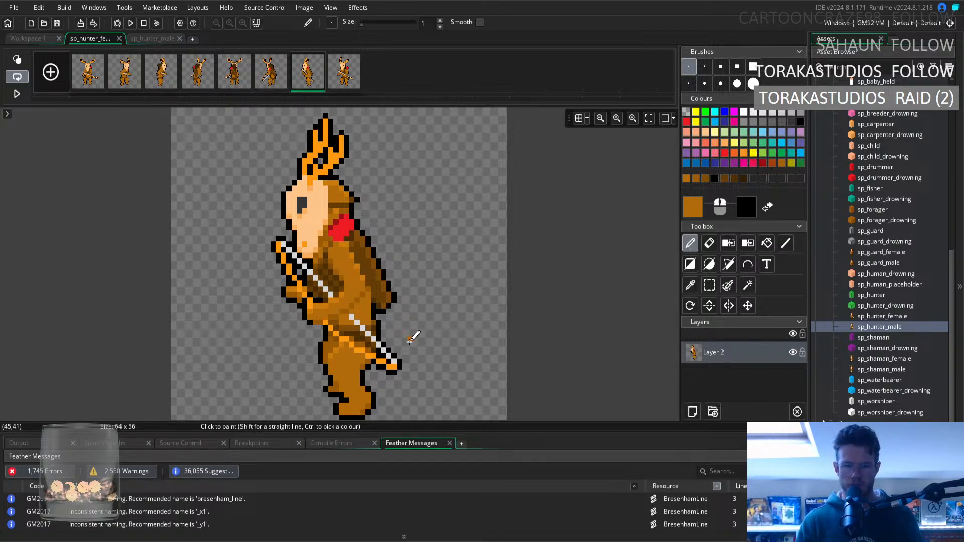
Deepen the shadow where the bow crosses the waist, using the darkest and second-darkest browns sampled beside the bowstring.
{"action": "left_click", "coordinate": [691, 286]}
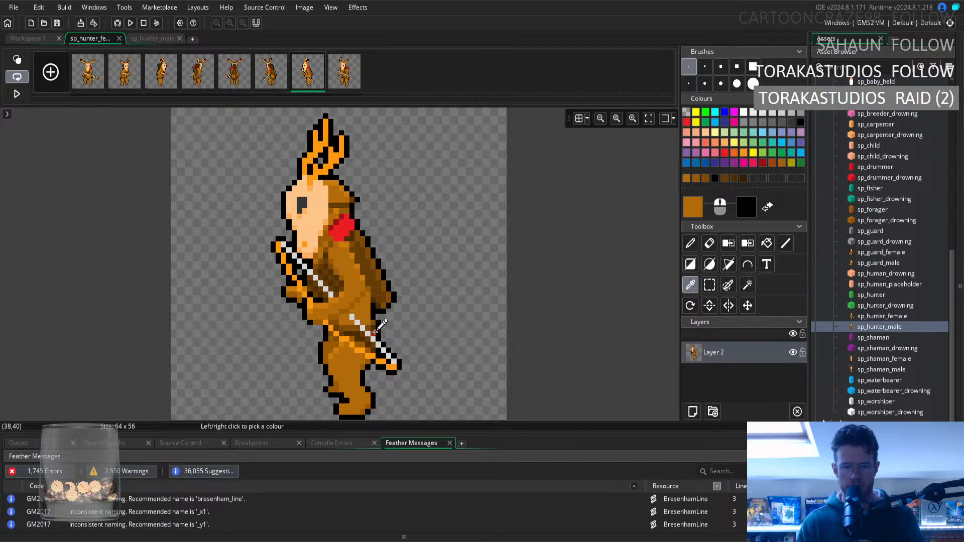
{"action": "left_click", "coordinate": [377, 326]}
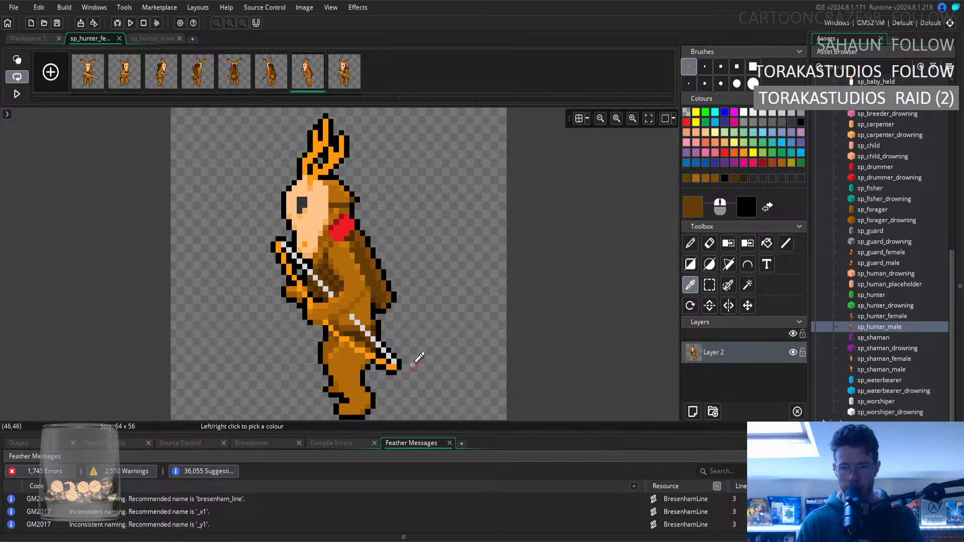
{"action": "left_click", "coordinate": [375, 334]}
{"action": "left_click", "coordinate": [691, 244]}
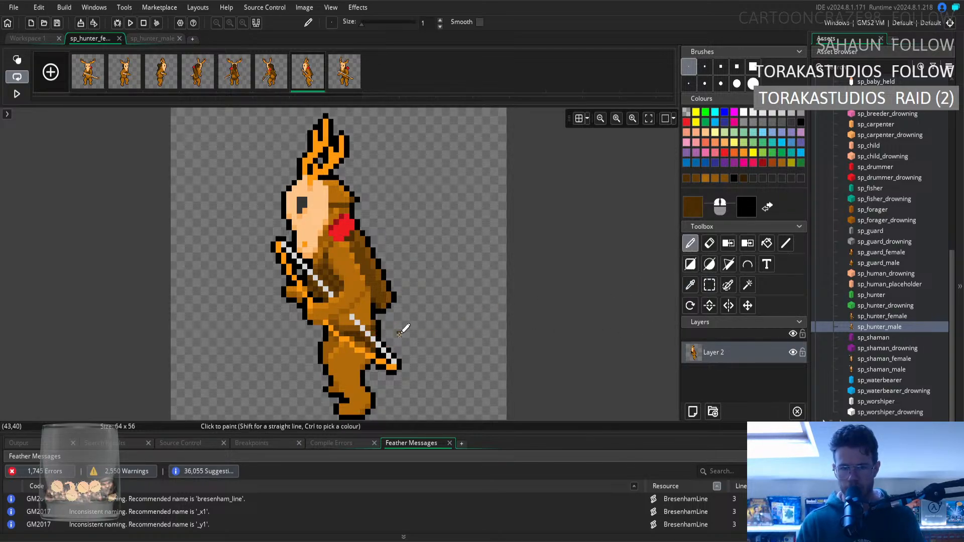
{"action": "left_click", "coordinate": [691, 285]}
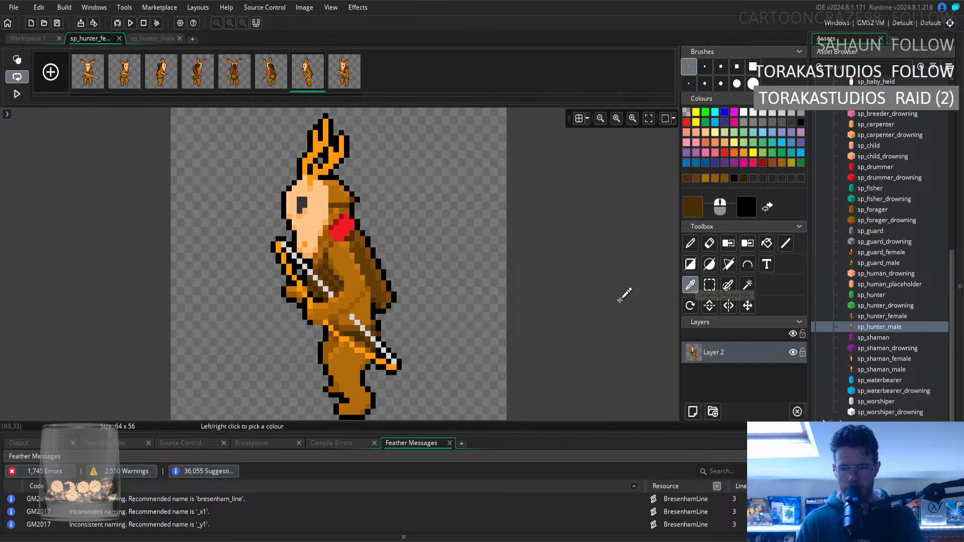
{"action": "left_click", "coordinate": [373, 342]}
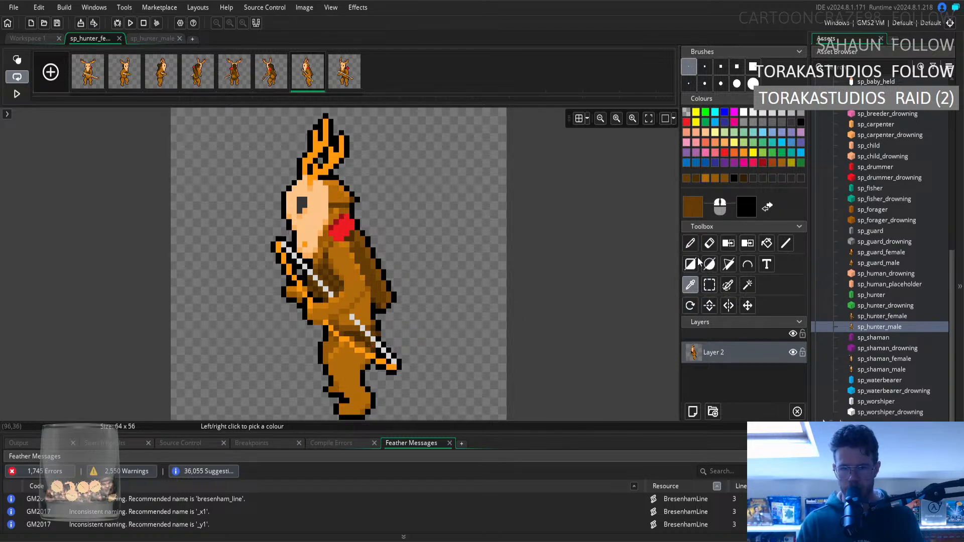
{"action": "left_click", "coordinate": [690, 244]}
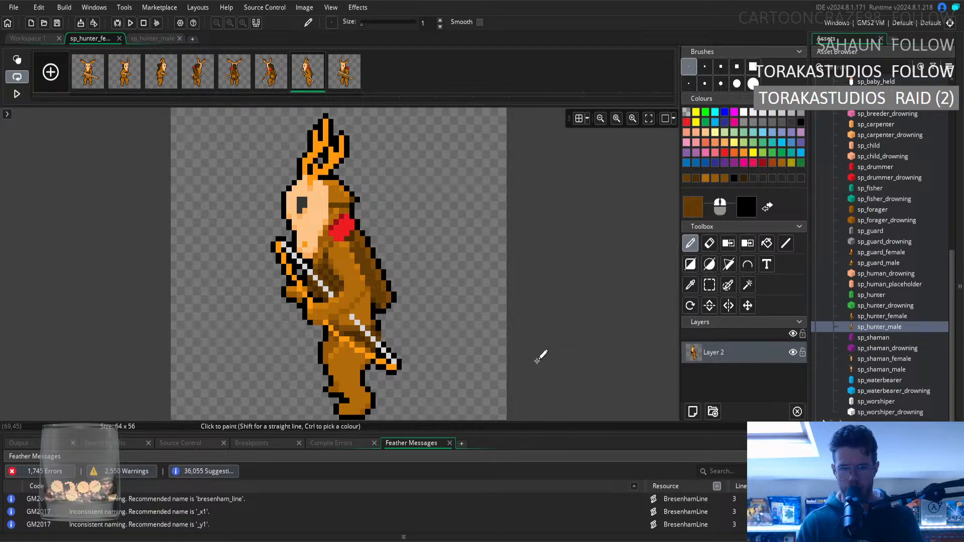
Retouch the outline behind the waist, above the bow, with black sampled from the existing outline.
{"action": "left_click", "coordinate": [691, 285]}
{"action": "left_click", "coordinate": [379, 324]}
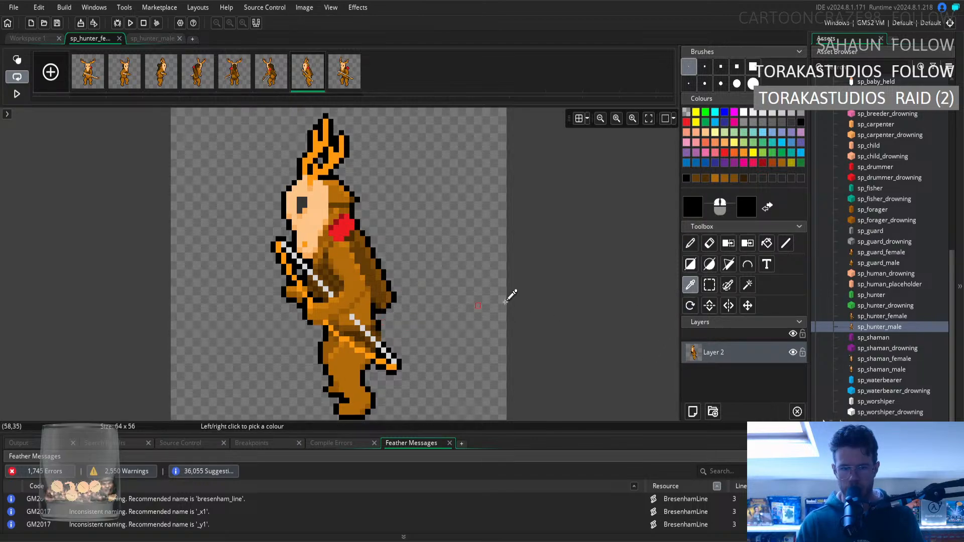
{"action": "left_click", "coordinate": [688, 244]}
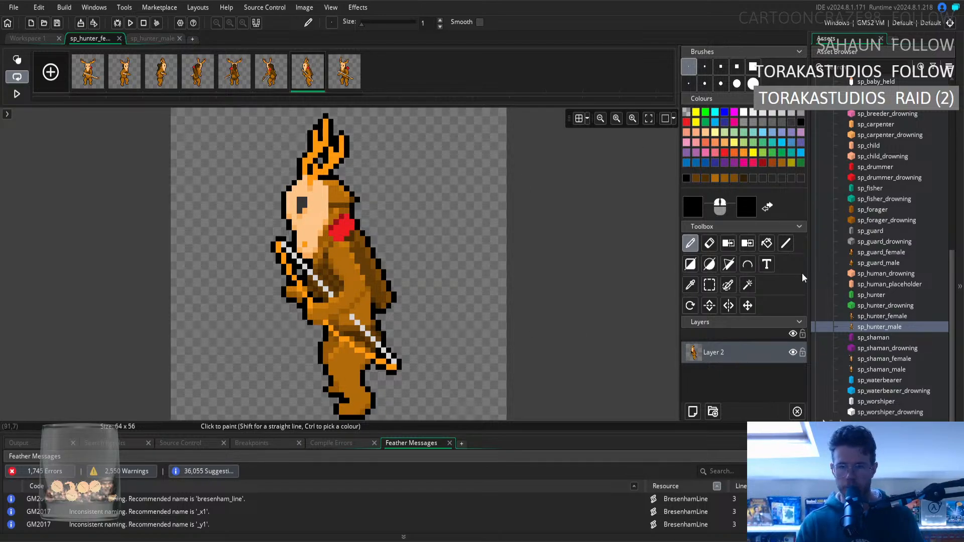
Recolour the fur behind the seventh frame's mask as hair in the darkest brown, using the pencil and fill.
{"action": "left_click", "coordinate": [690, 284]}
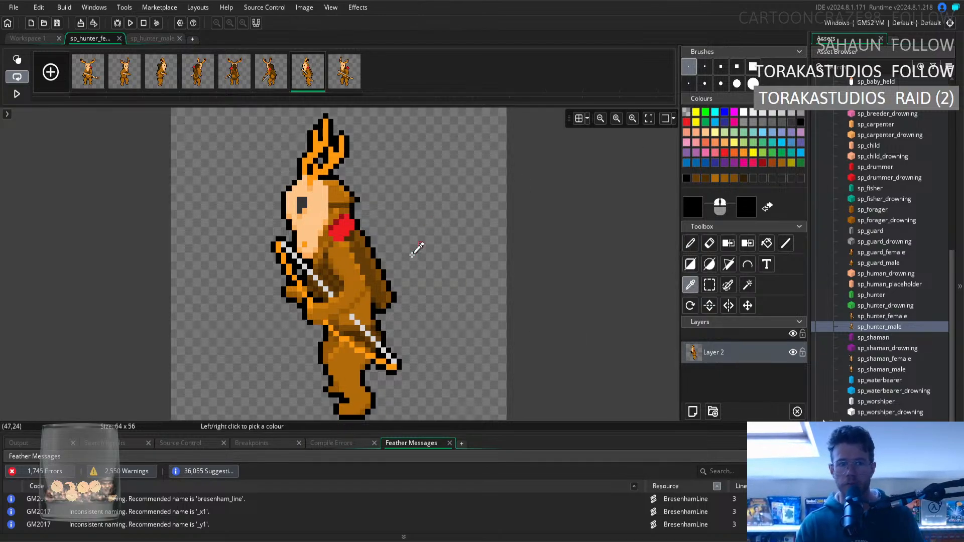
{"action": "left_click", "coordinate": [360, 257]}
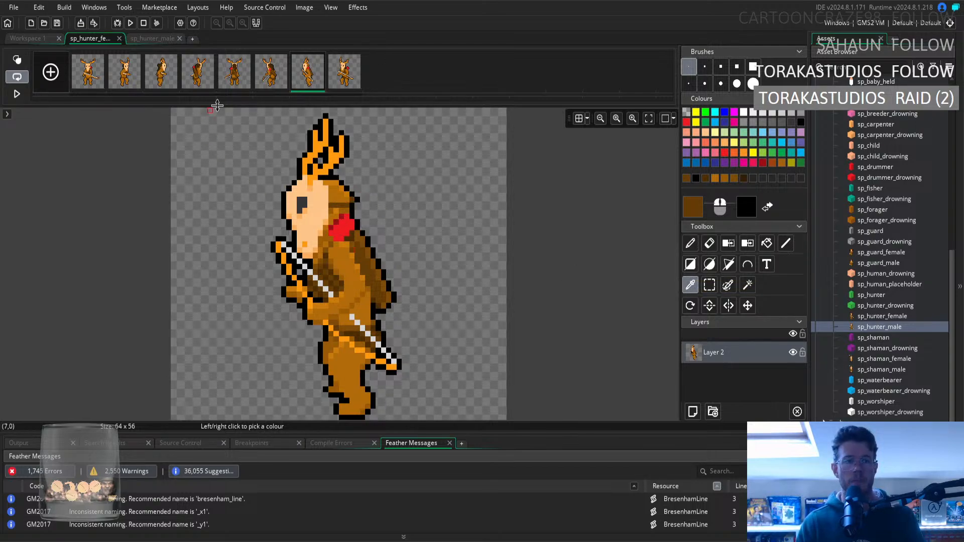
{"action": "left_click", "coordinate": [267, 70]}
{"action": "left_click", "coordinate": [308, 71]}
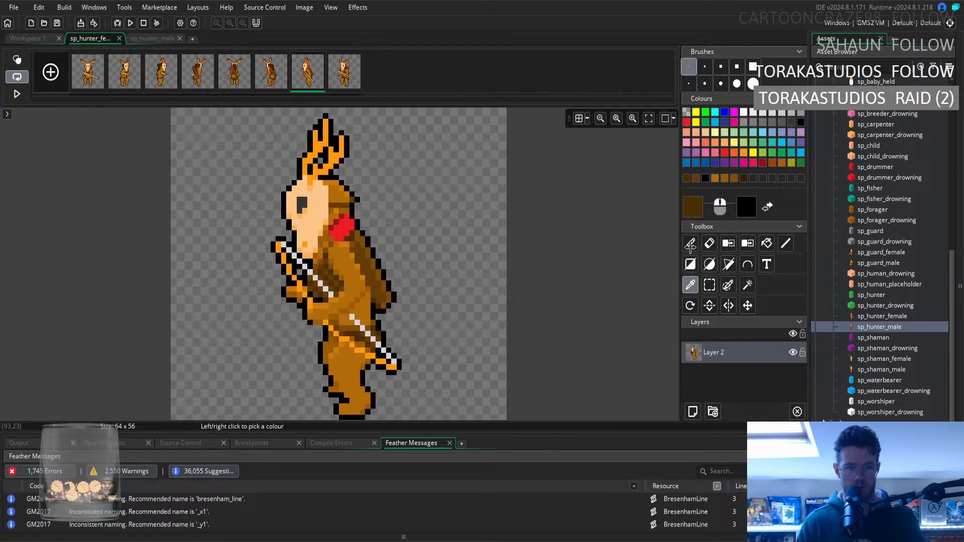
{"action": "left_click", "coordinate": [690, 244]}
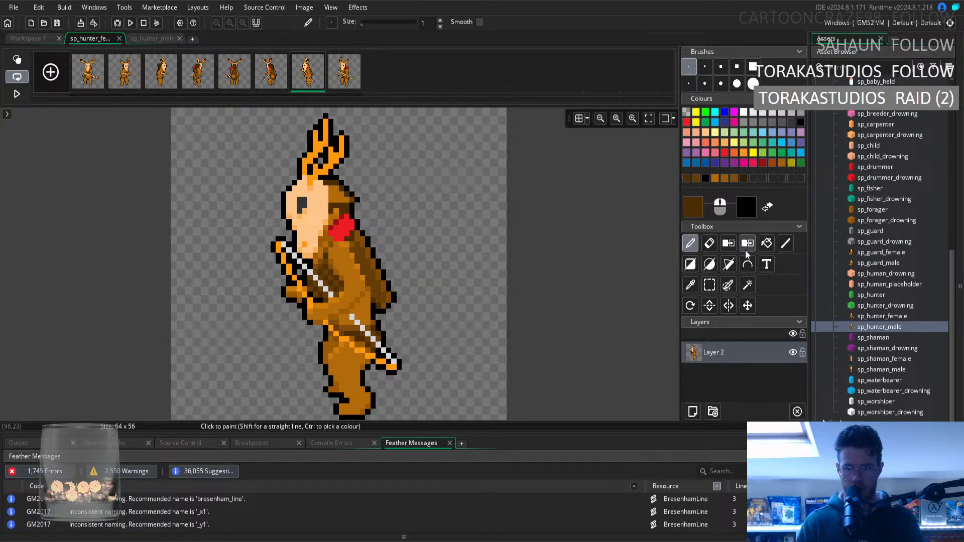
{"action": "left_click", "coordinate": [767, 243]}
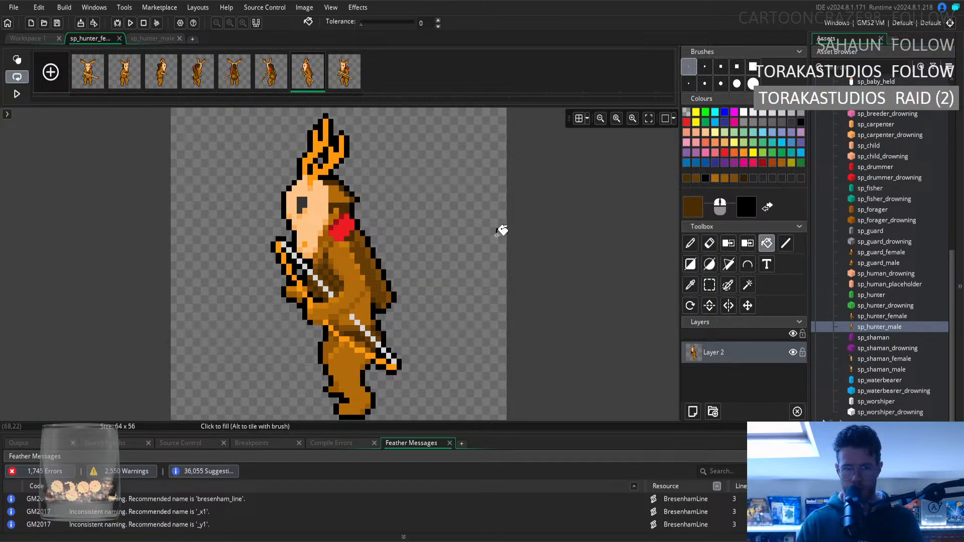
{"action": "left_click", "coordinate": [694, 245]}
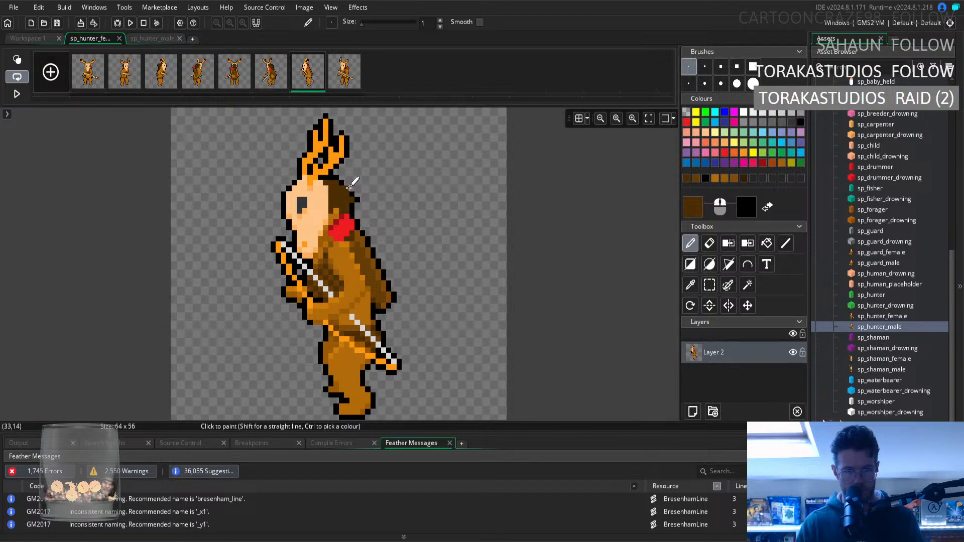
Draw a rounded hair bun behind the head in the darkest brown and fill its inside.
{"action": "left_click_drag", "start_coordinate": [349, 187], "coordinate": [363, 185]}
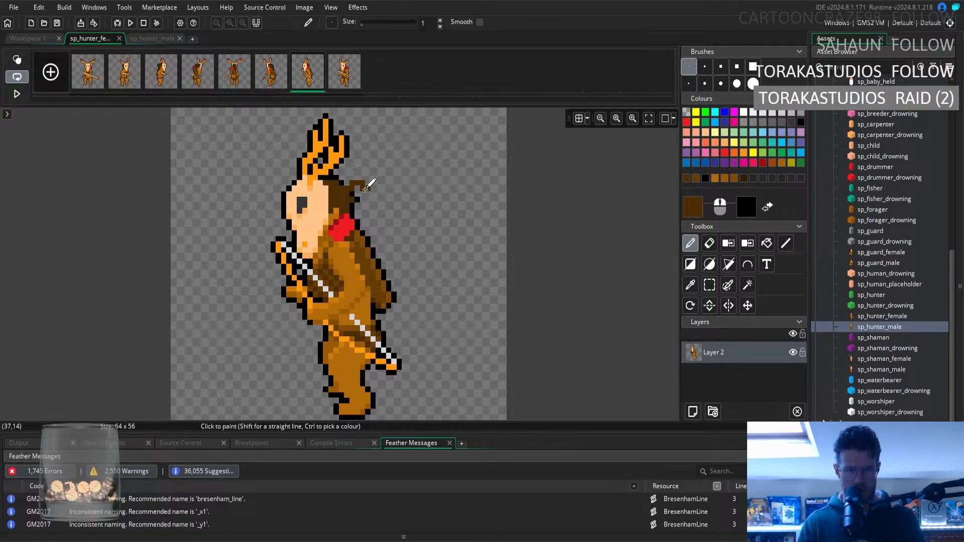
{"action": "left_click_drag", "start_coordinate": [366, 189], "coordinate": [366, 217]}
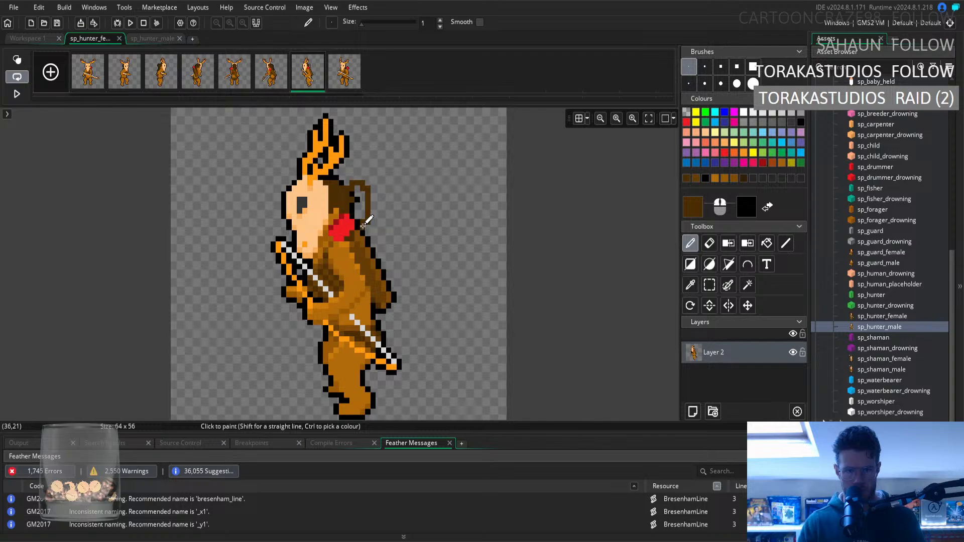
{"action": "left_click", "coordinate": [767, 243]}
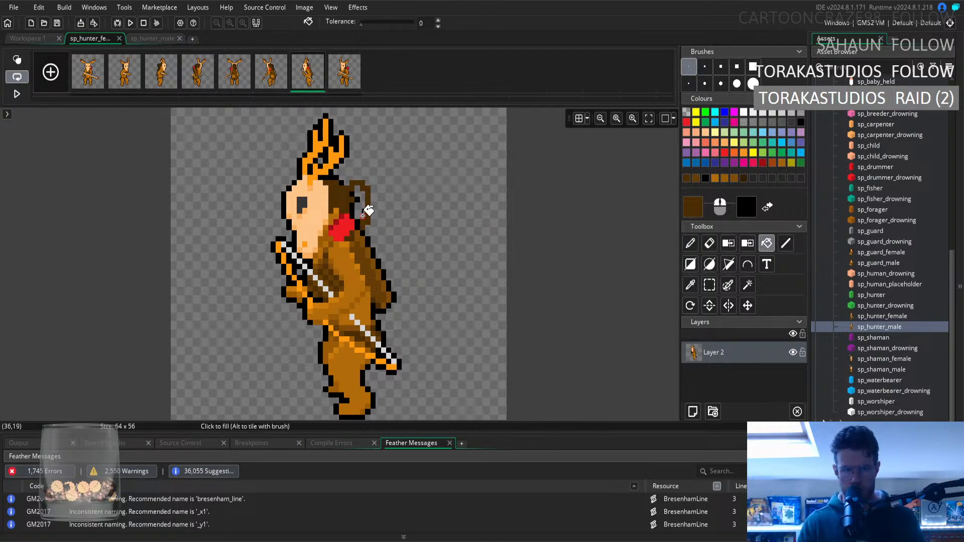
{"action": "left_click", "coordinate": [363, 214]}
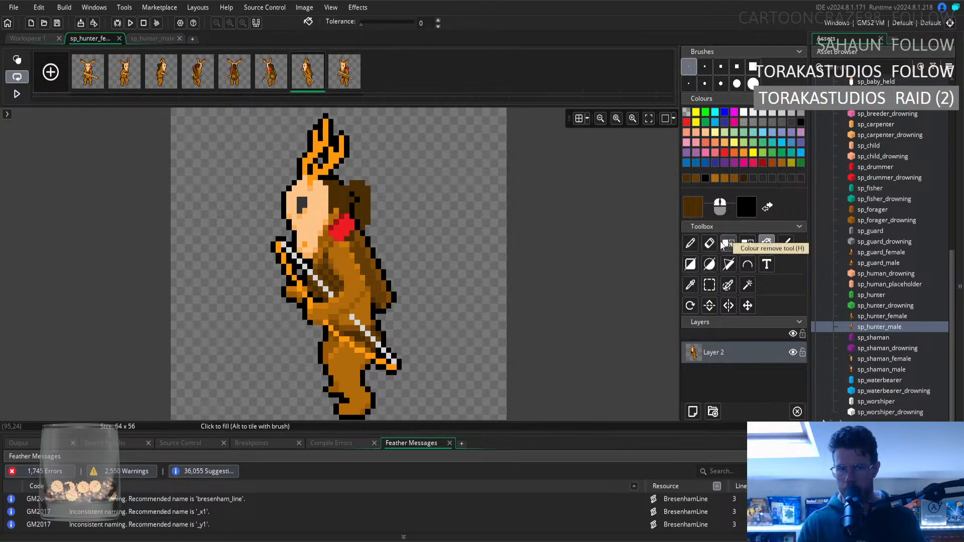
Capture the third frame's hair bun and back of the head as a custom brush, and reopen the seventh frame.
{"action": "left_click", "coordinate": [163, 83]}
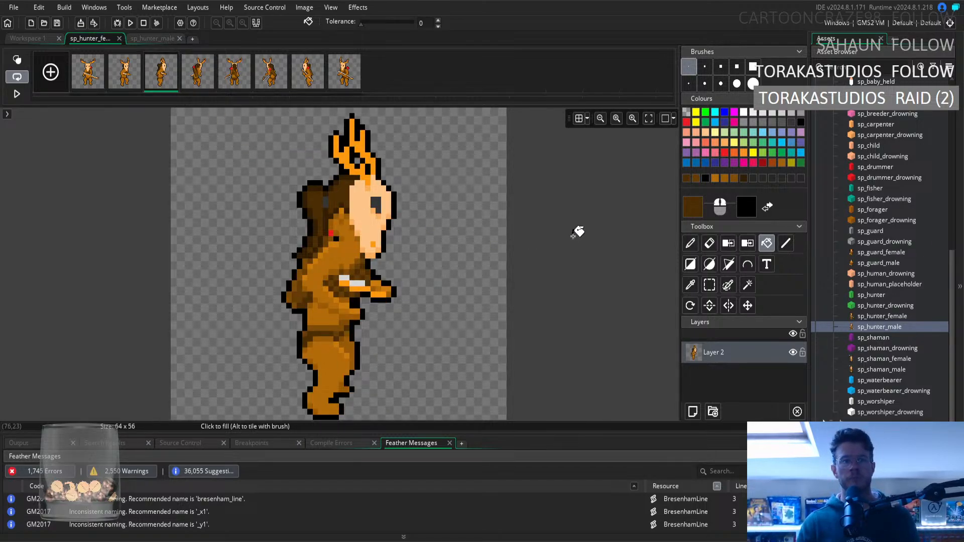
{"action": "left_click", "coordinate": [344, 76]}
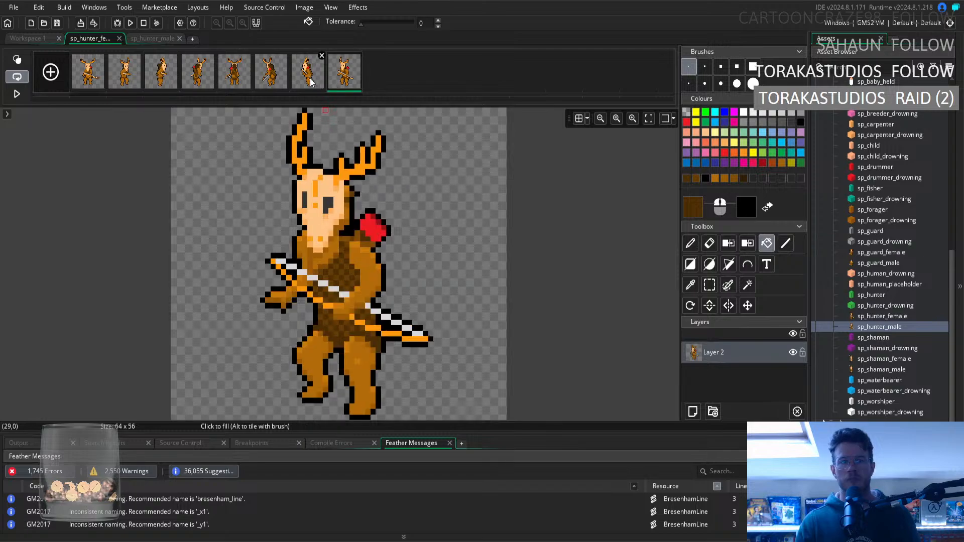
{"action": "left_click", "coordinate": [310, 82]}
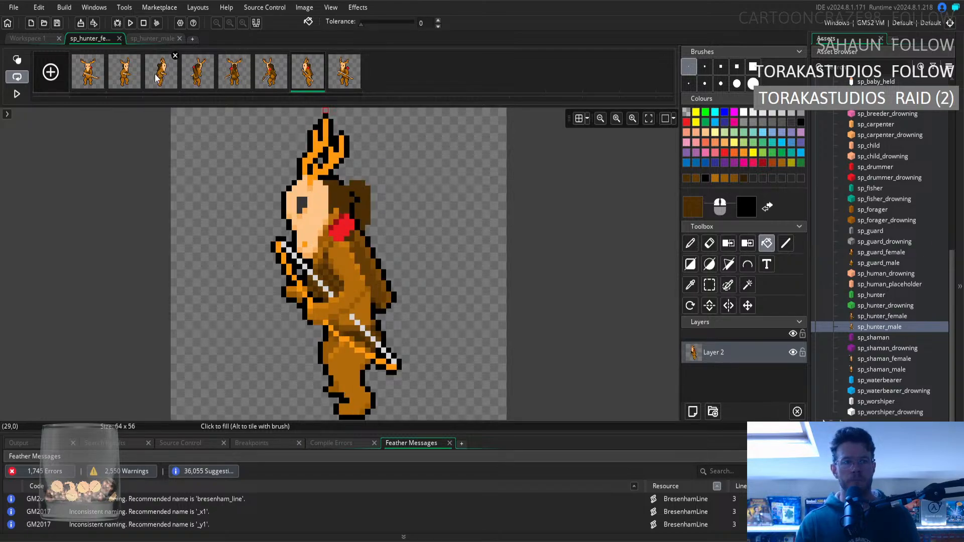
{"action": "left_click", "coordinate": [168, 65]}
{"action": "left_click", "coordinate": [709, 285]}
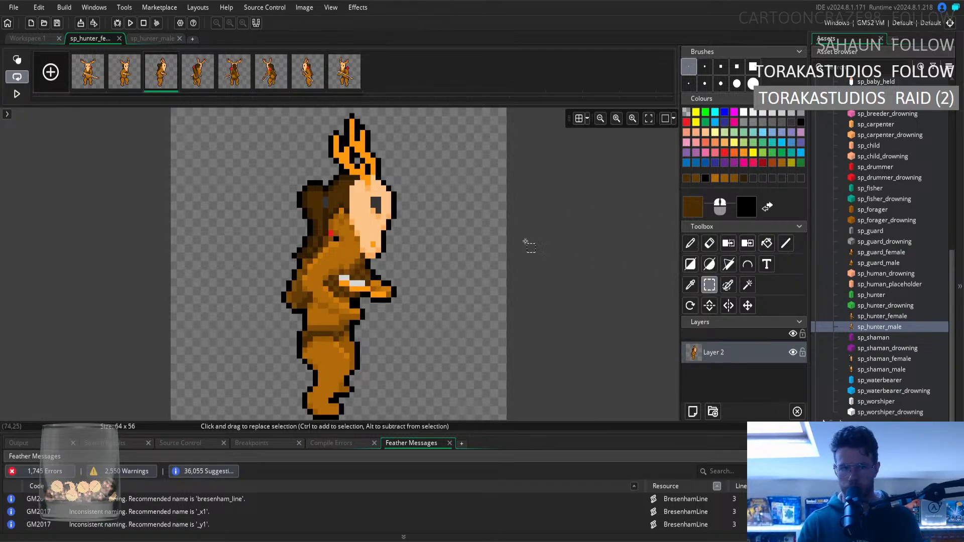
{"action": "left_click_drag", "start_coordinate": [356, 179], "coordinate": [279, 184]}
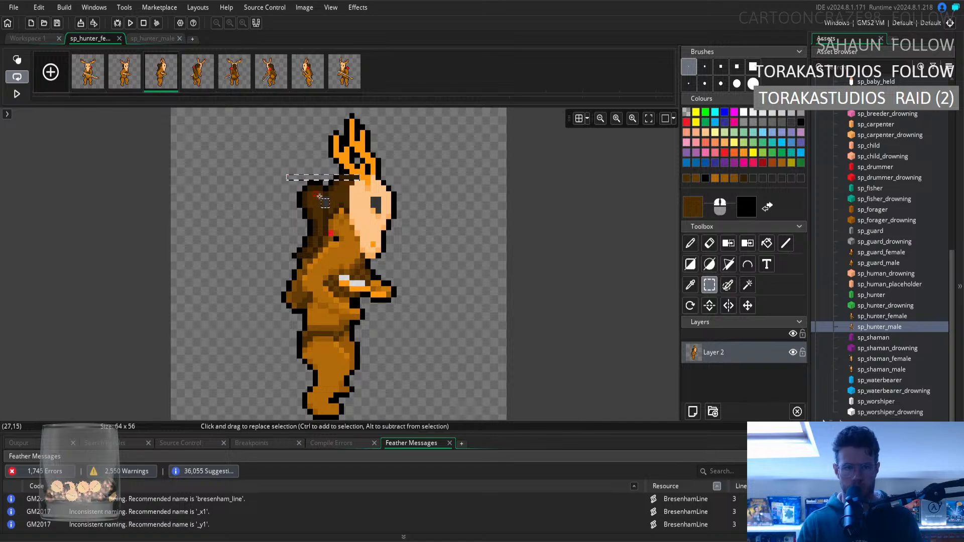
{"action": "mouse_move", "coordinate": [356, 188]}
{"action": "left_mouse_down"}
{"action": "mouse_move", "coordinate": [296, 182]}
{"action": "mouse_move", "coordinate": [293, 195]}
{"action": "mouse_move", "coordinate": [346, 204]}
{"action": "left_mouse_up"}
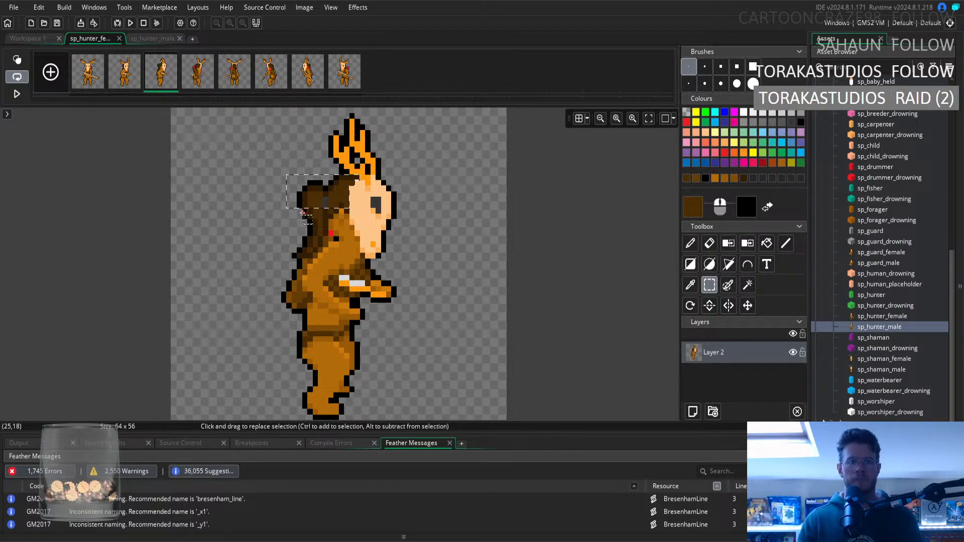
{"action": "left_click_drag", "start_coordinate": [303, 213], "coordinate": [330, 215], "text": "ctrl"}
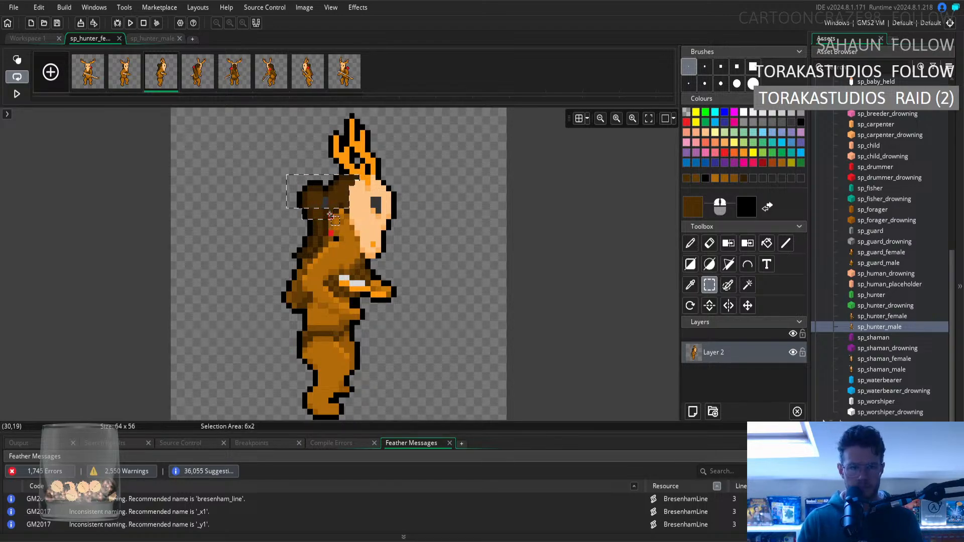
{"action": "left_click", "coordinate": [336, 213], "text": "ctrl"}
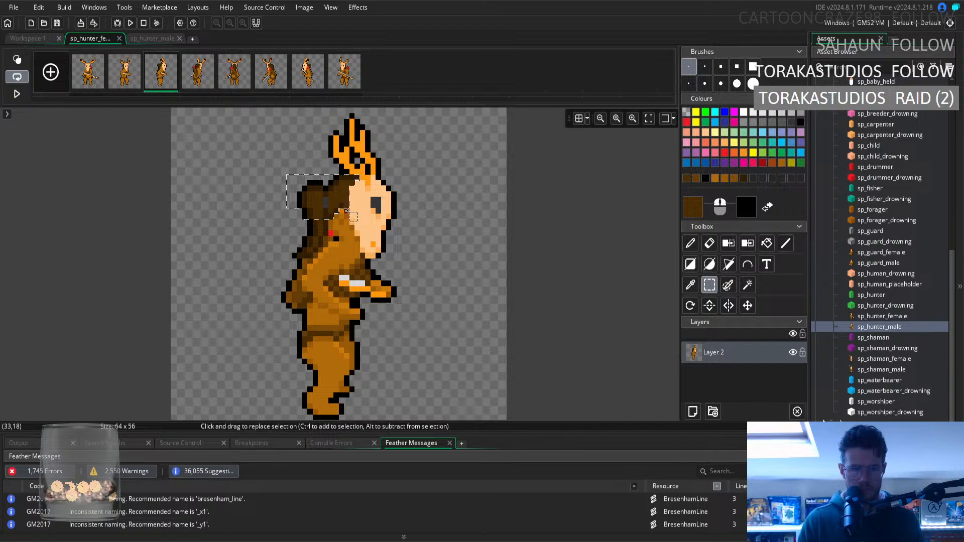
{"action": "key", "text": "ctrl+b"}
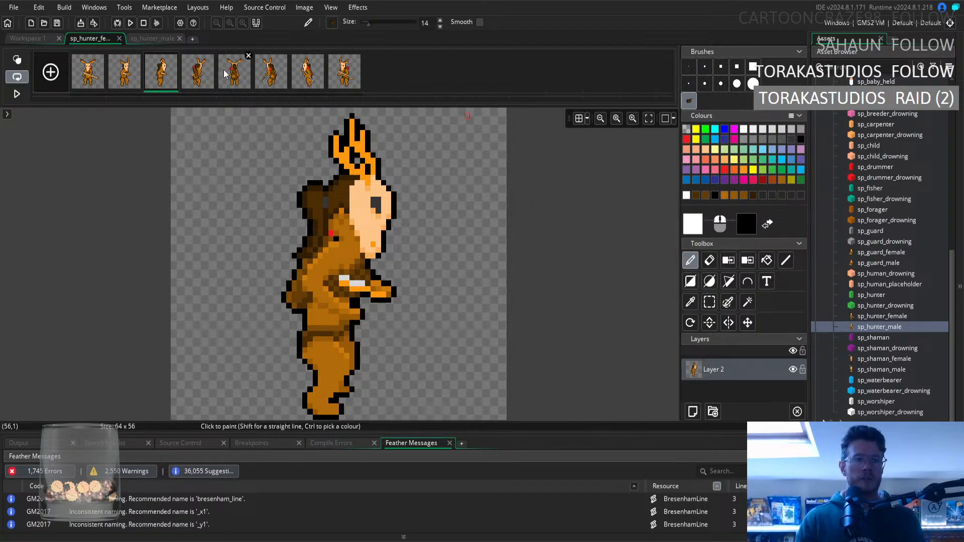
{"action": "left_click", "coordinate": [307, 72]}
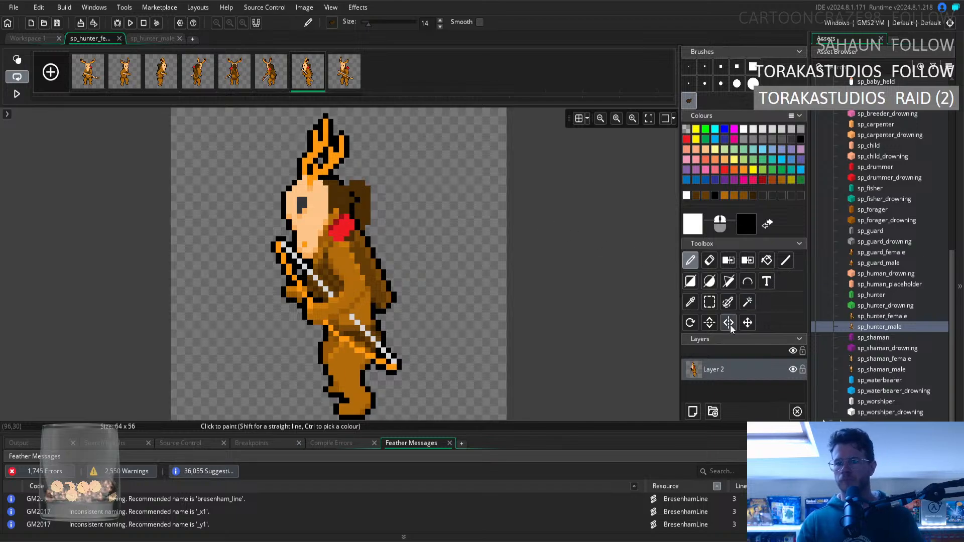
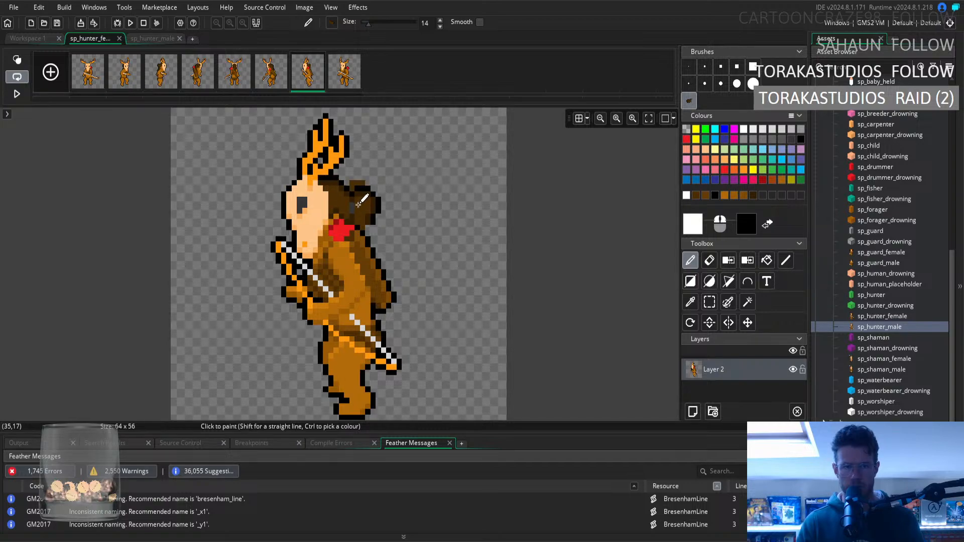
Compare the seventh frame's head and hair with the third, fourth, sixth and eighth frames.
{"action": "left_click", "coordinate": [266, 79]}
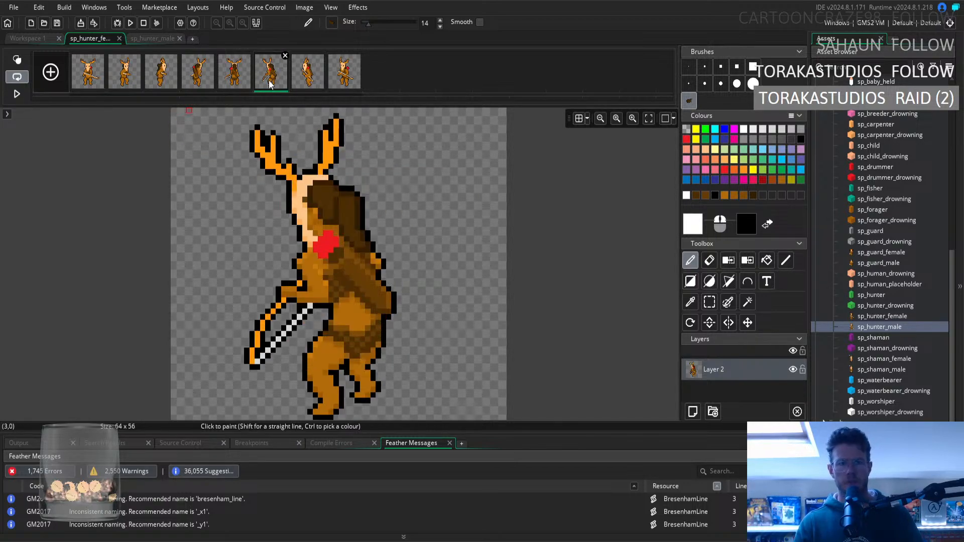
{"action": "left_click", "coordinate": [165, 75]}
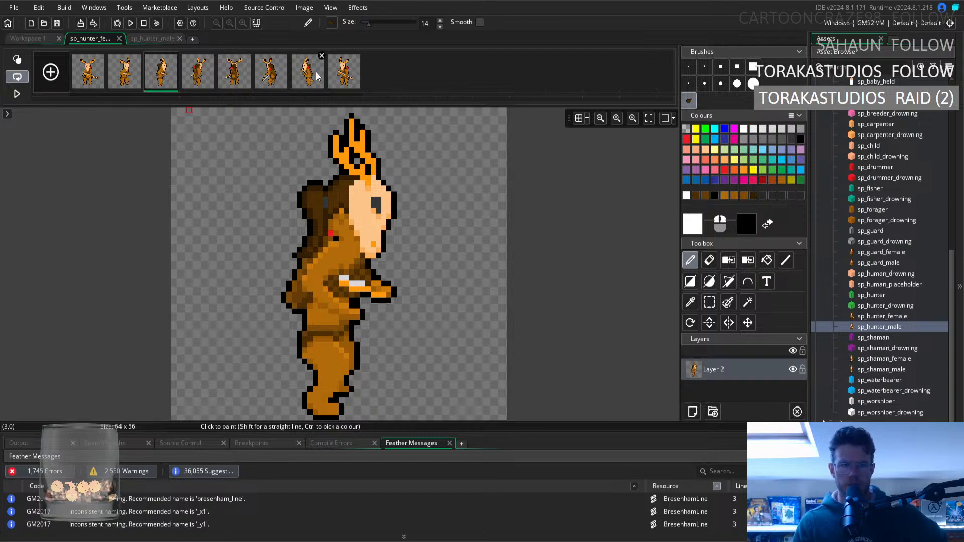
{"action": "left_click", "coordinate": [345, 76]}
{"action": "left_click", "coordinate": [310, 81]}
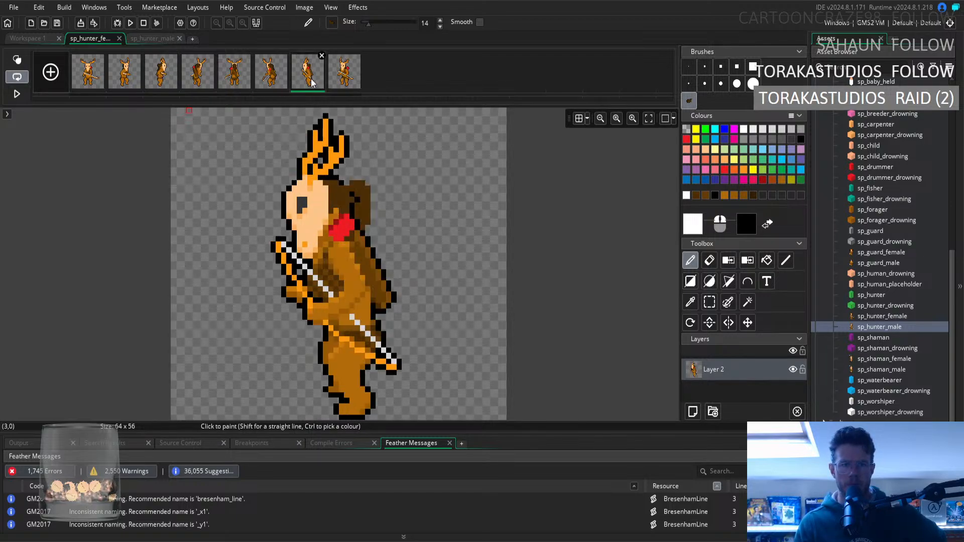
{"action": "left_click", "coordinate": [194, 76]}
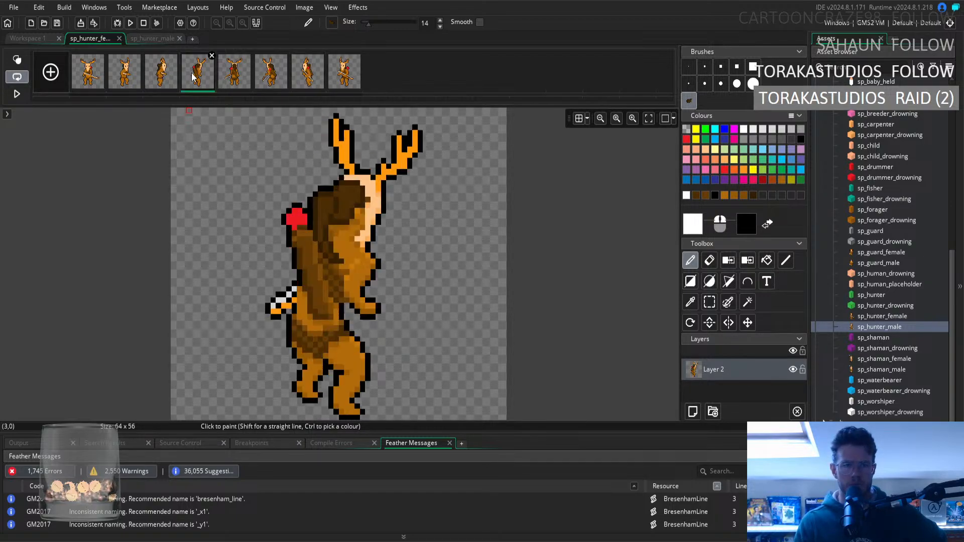
{"action": "left_click", "coordinate": [162, 79]}
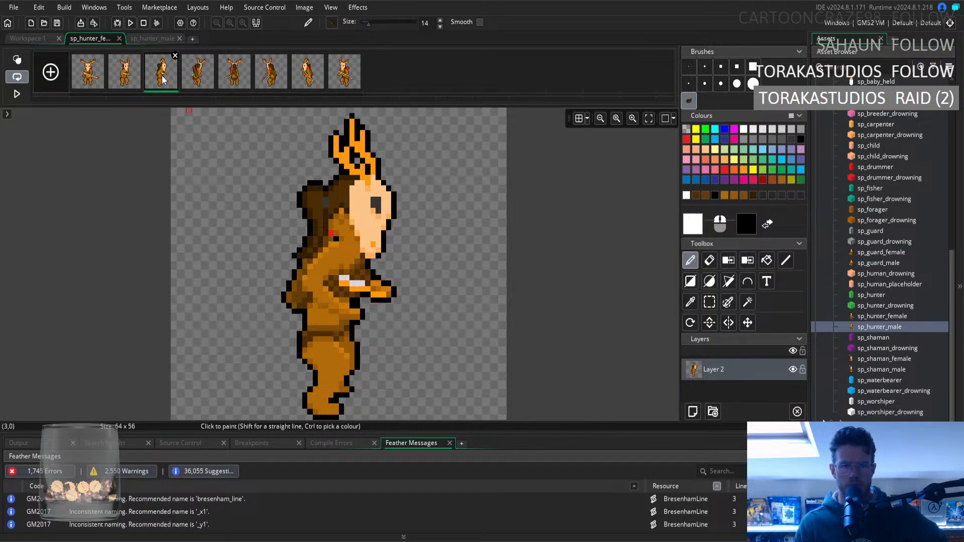
{"action": "left_click", "coordinate": [307, 76]}
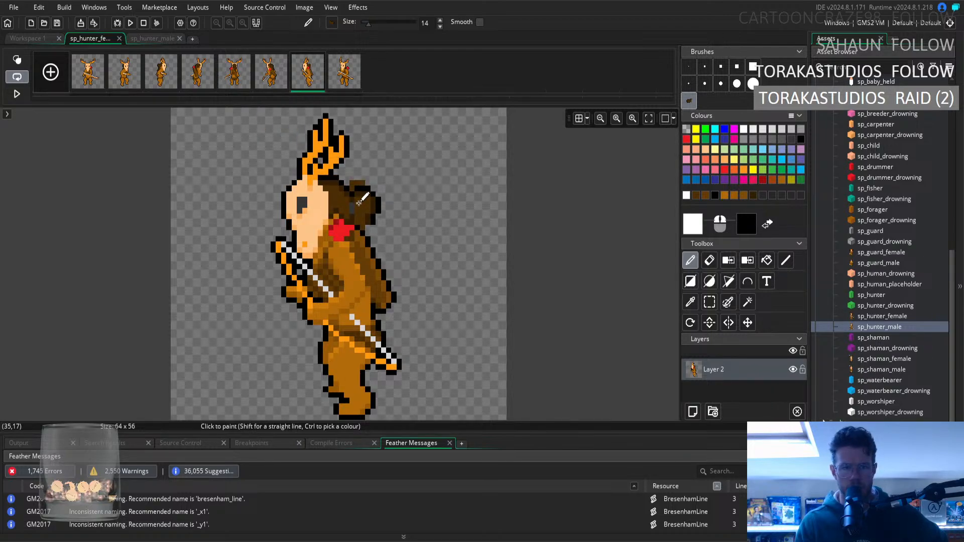
{"action": "left_click", "coordinate": [161, 80]}
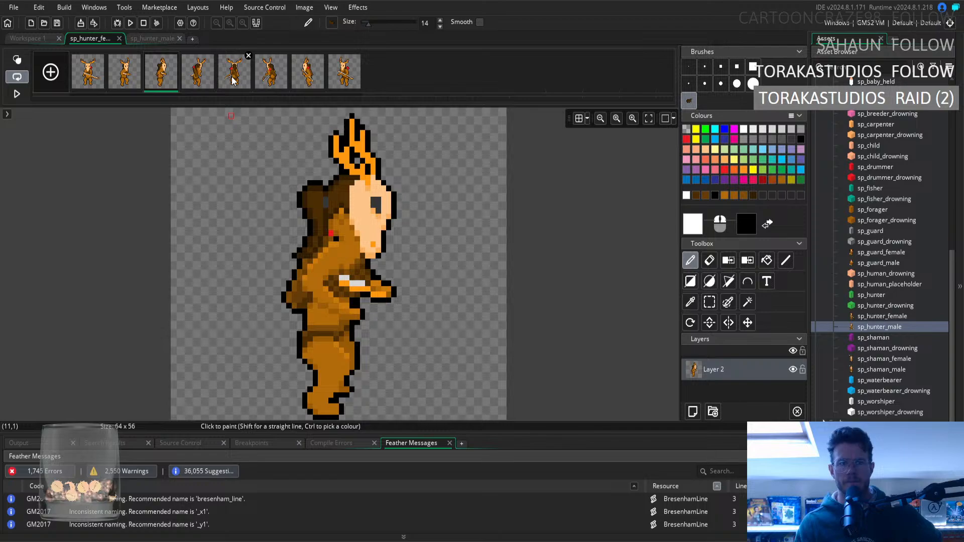
Stamp the captured hair and bun behind the seventh frame's head, and prepare a 1-pixel pencil with black sampled from the bun's outline.
{"action": "left_click", "coordinate": [304, 79]}
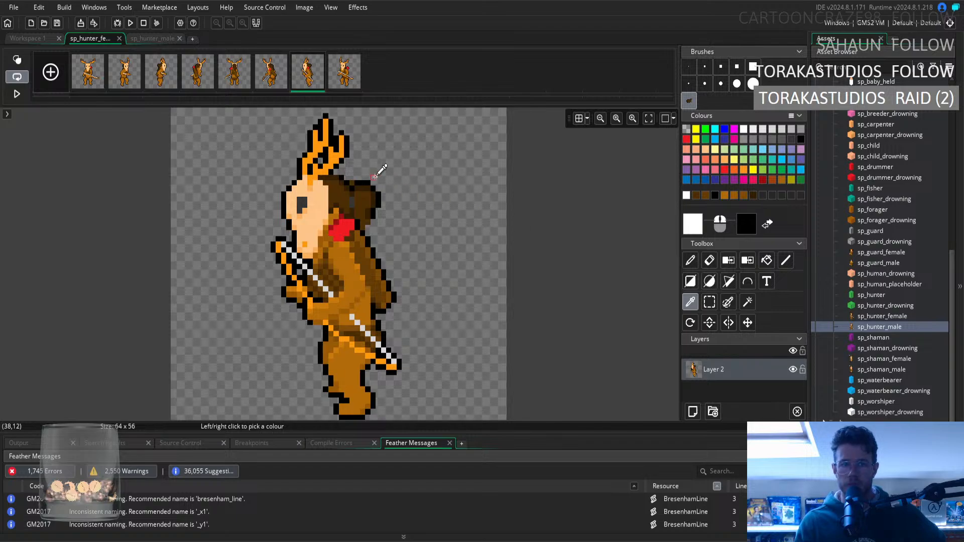
{"action": "left_click", "coordinate": [710, 265]}
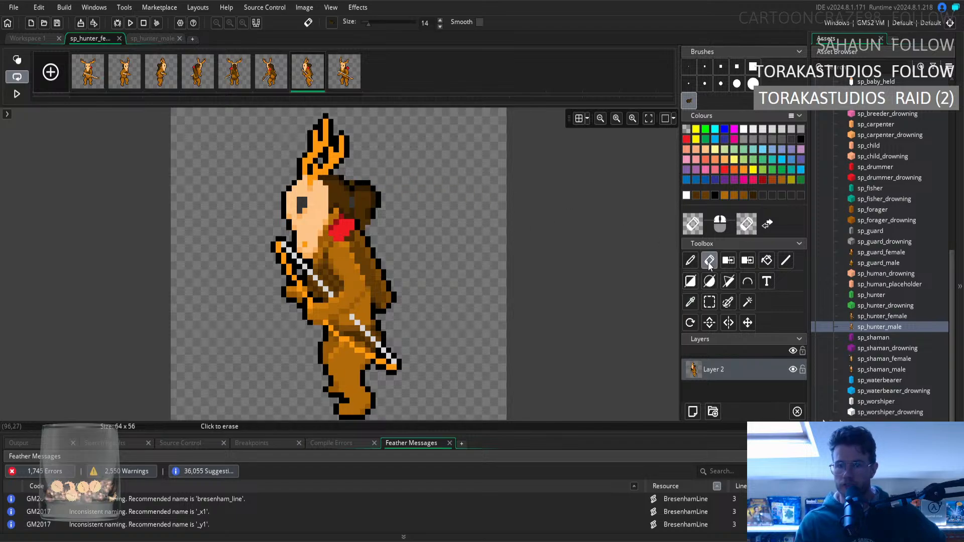
{"action": "left_click", "coordinate": [689, 66]}
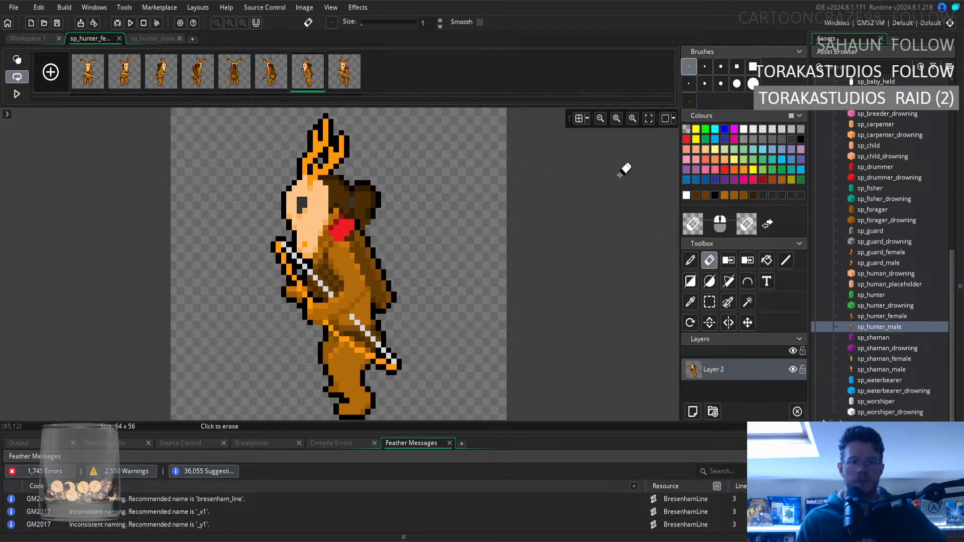
{"action": "left_click", "coordinate": [690, 301]}
{"action": "left_click", "coordinate": [359, 180]}
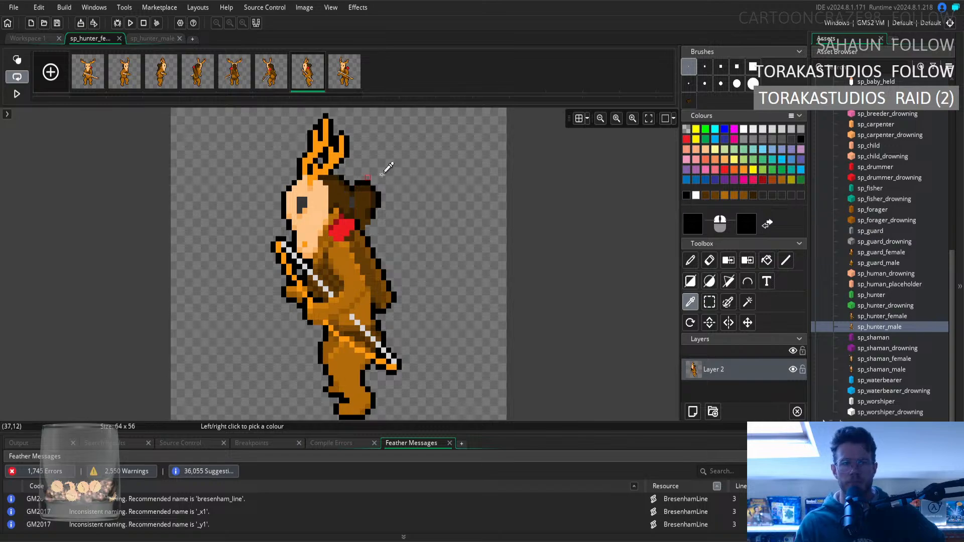
{"action": "left_click", "coordinate": [691, 261]}
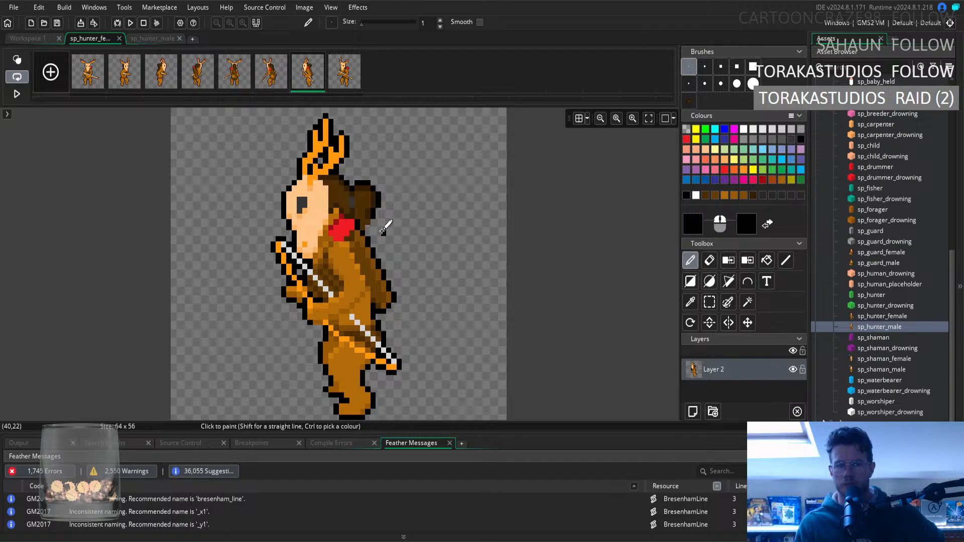
Compare the seventh frame's new hair bun repeatedly with the hair in the third, fourth and sixth frames.
{"action": "left_click", "coordinate": [267, 84]}
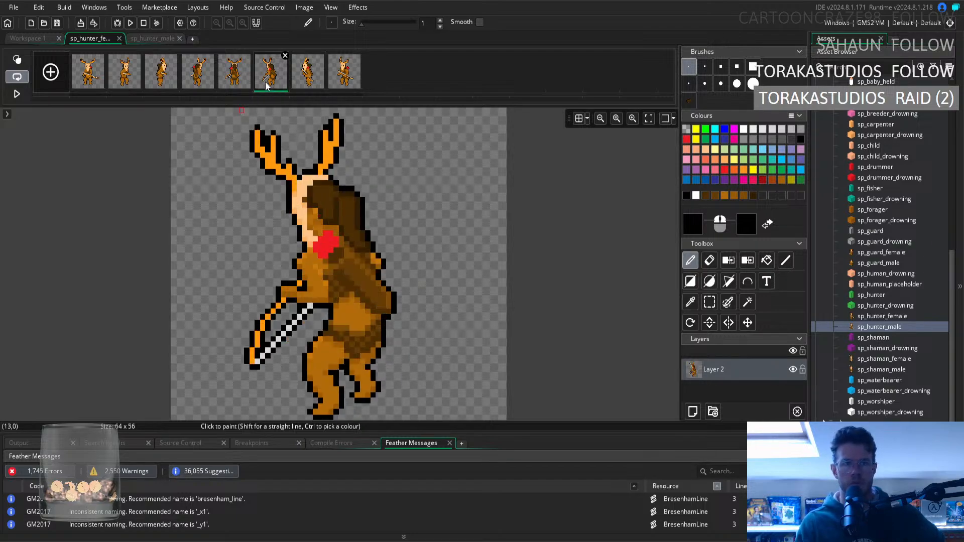
{"action": "left_click", "coordinate": [173, 78]}
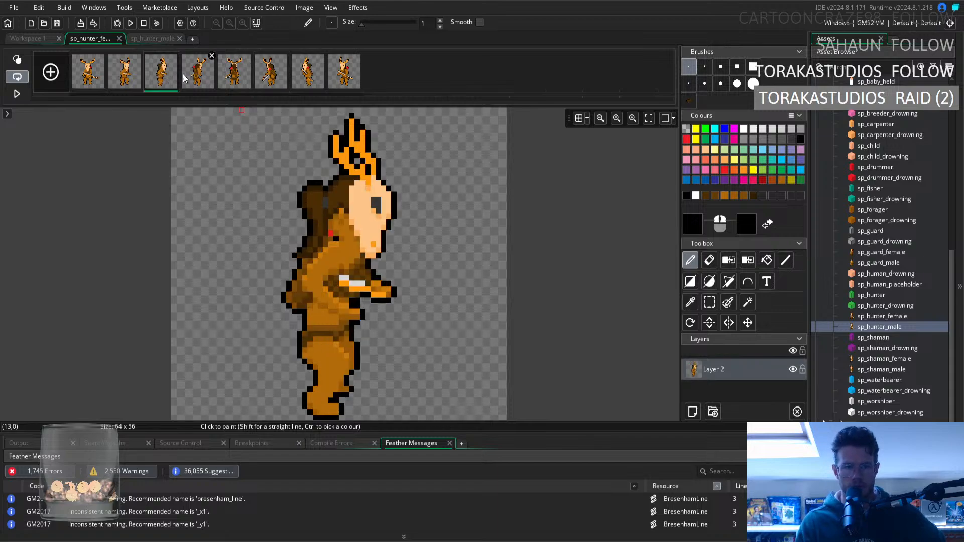
{"action": "left_click", "coordinate": [306, 83]}
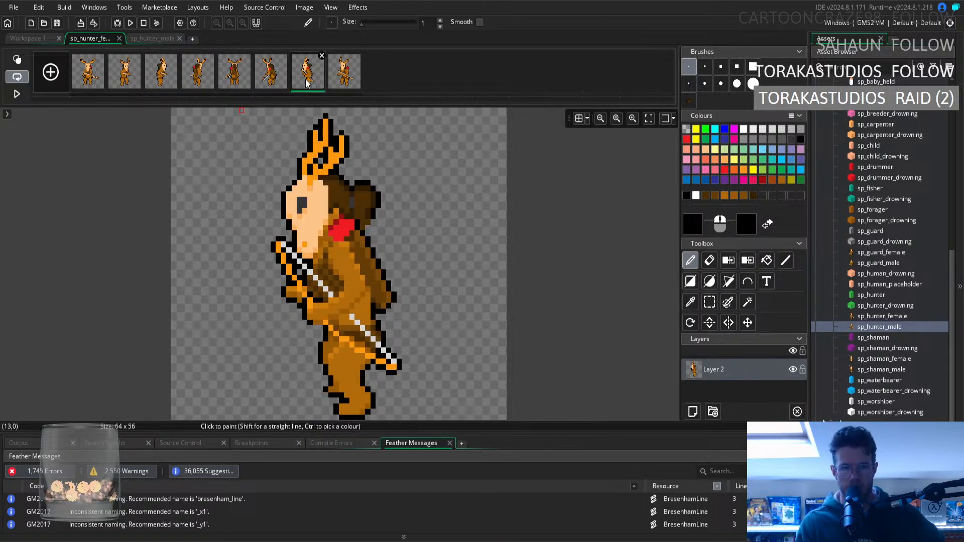
{"action": "left_click", "coordinate": [200, 77]}
{"action": "left_click", "coordinate": [163, 75]}
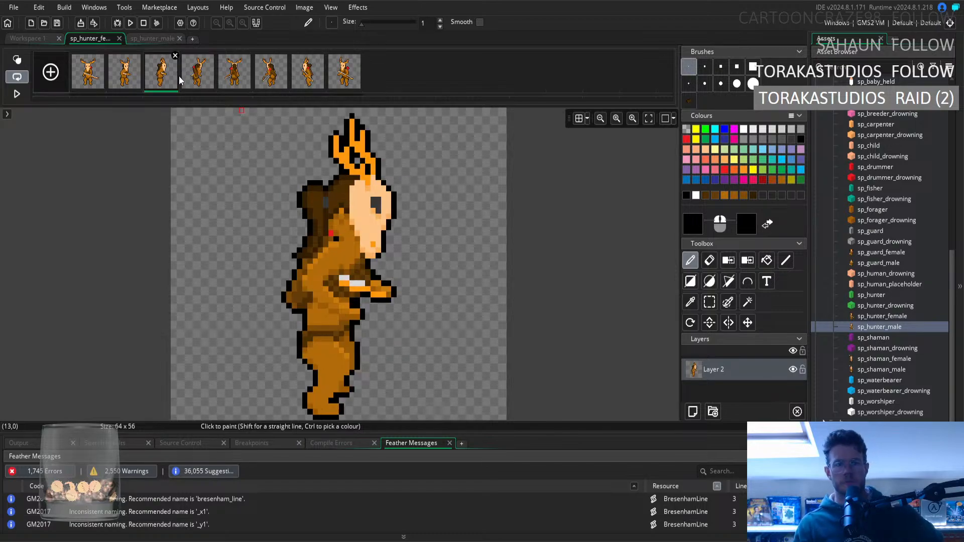
{"action": "left_click", "coordinate": [300, 83]}
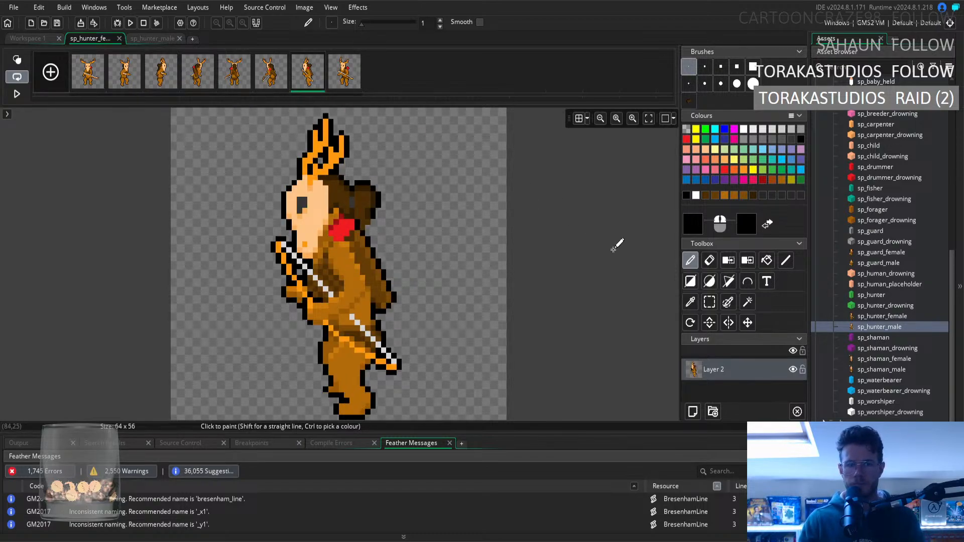
{"action": "left_click", "coordinate": [159, 84]}
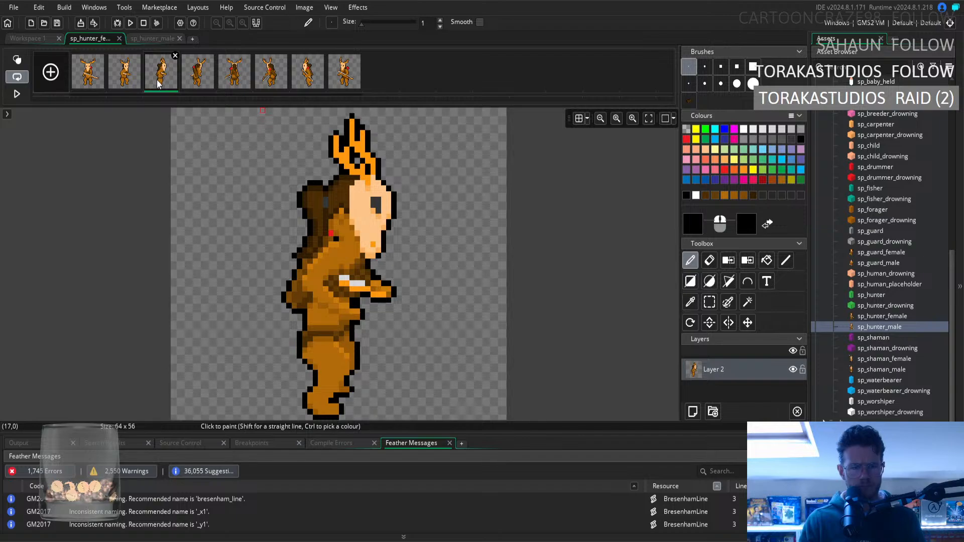
{"action": "left_click", "coordinate": [282, 60]}
{"action": "left_click", "coordinate": [307, 83]}
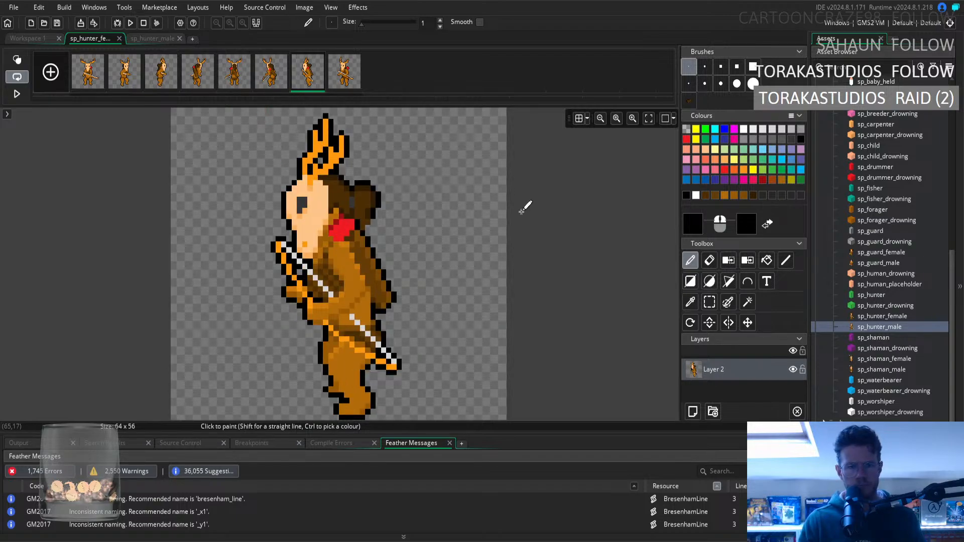
{"action": "left_click", "coordinate": [165, 87]}
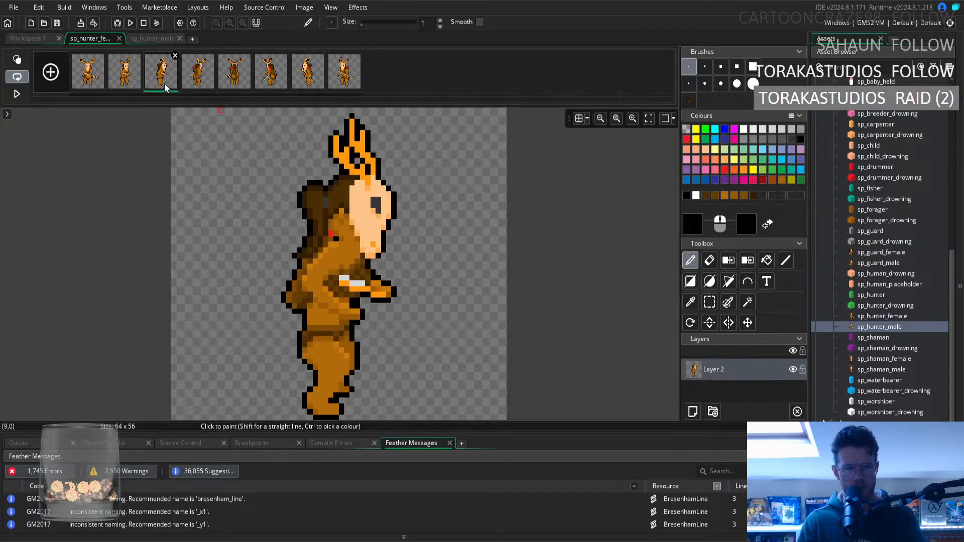
{"action": "left_click", "coordinate": [274, 85]}
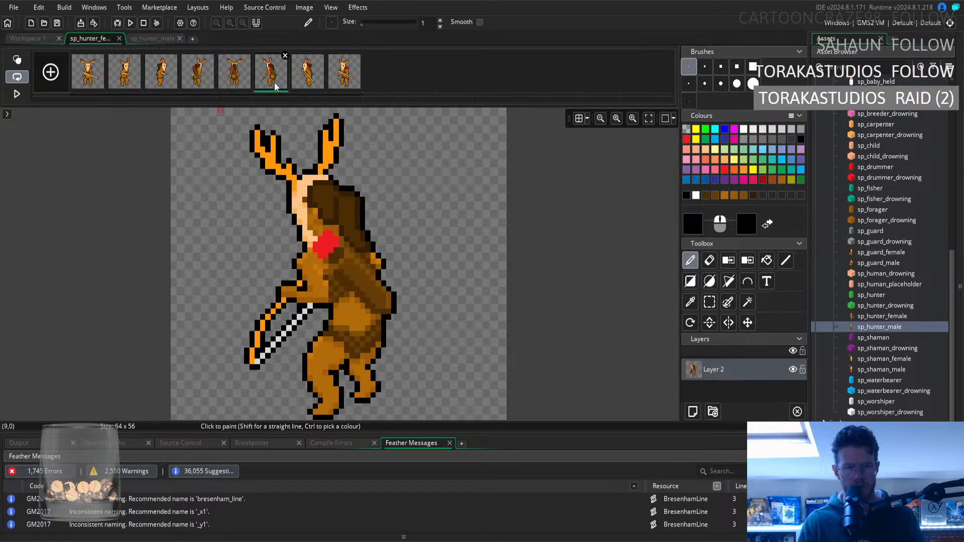
{"action": "left_click", "coordinate": [302, 87]}
Touch up the rear edge of the seventh frame's bun with sampled dark brown and black, checking against the third frame.
{"action": "left_click", "coordinate": [690, 302]}
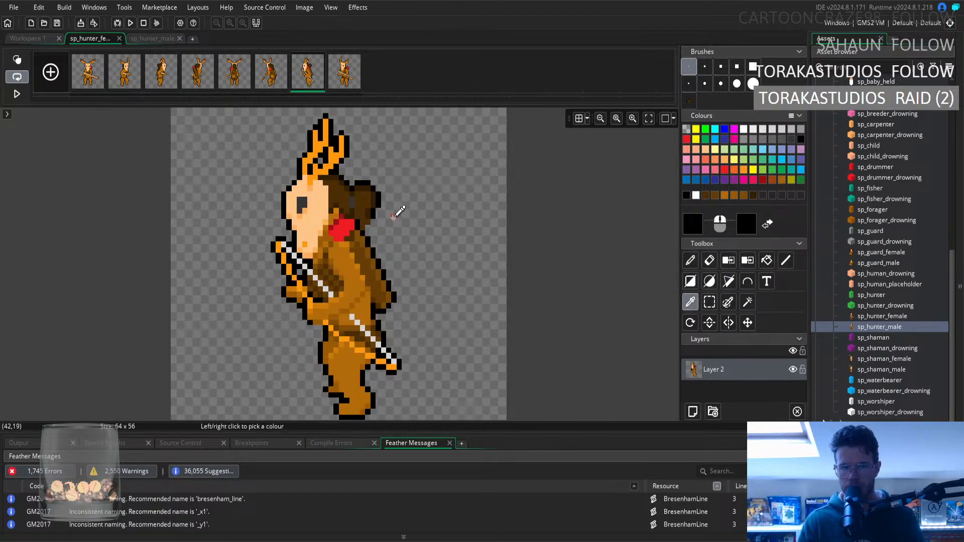
{"action": "left_click", "coordinate": [372, 210]}
{"action": "left_click", "coordinate": [691, 260]}
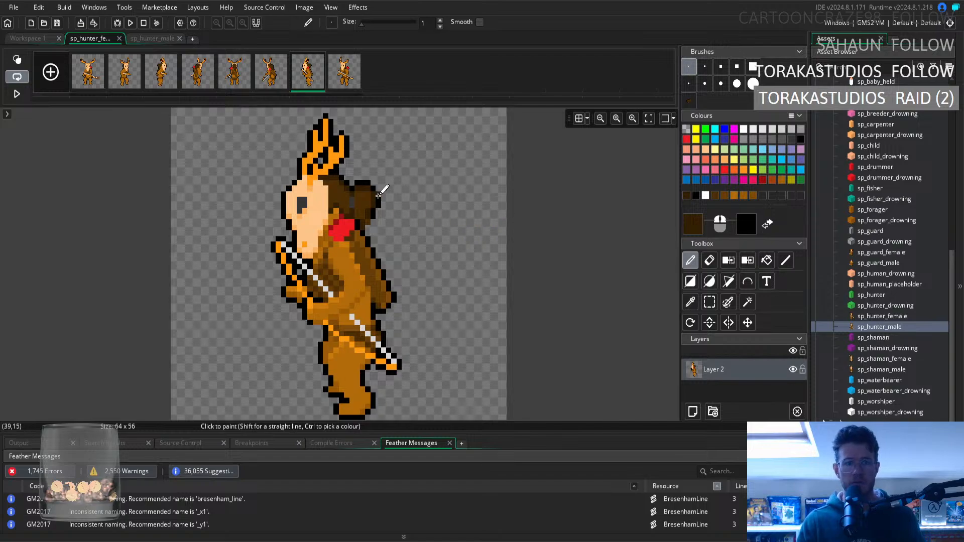
{"action": "left_click", "coordinate": [165, 76]}
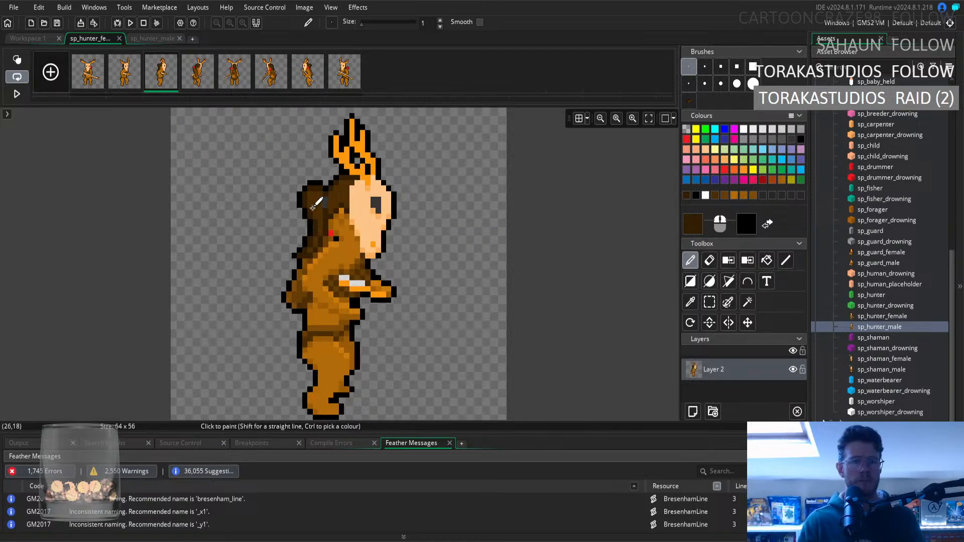
{"action": "left_click", "coordinate": [301, 84]}
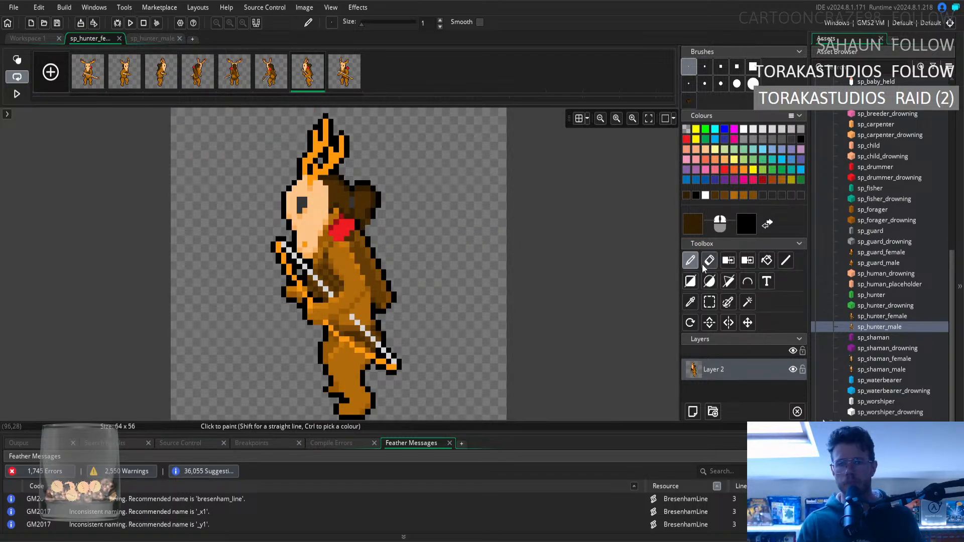
{"action": "left_click", "coordinate": [691, 303]}
{"action": "left_click", "coordinate": [375, 211]}
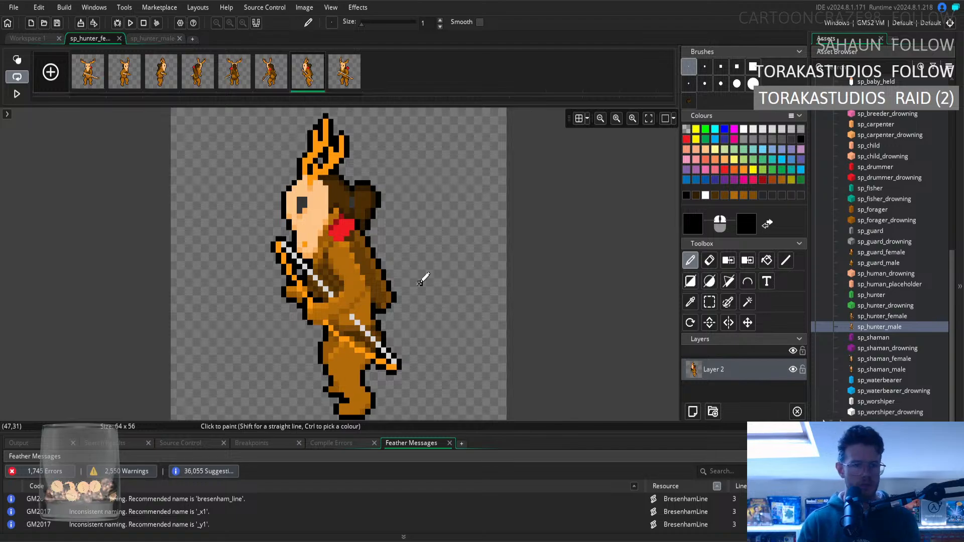
Look through the second to seventh frames to check that the hair and pose read consistently as the character turns.
{"action": "left_click", "coordinate": [228, 81]}
{"action": "left_click", "coordinate": [214, 80]}
{"action": "left_click", "coordinate": [177, 87]}
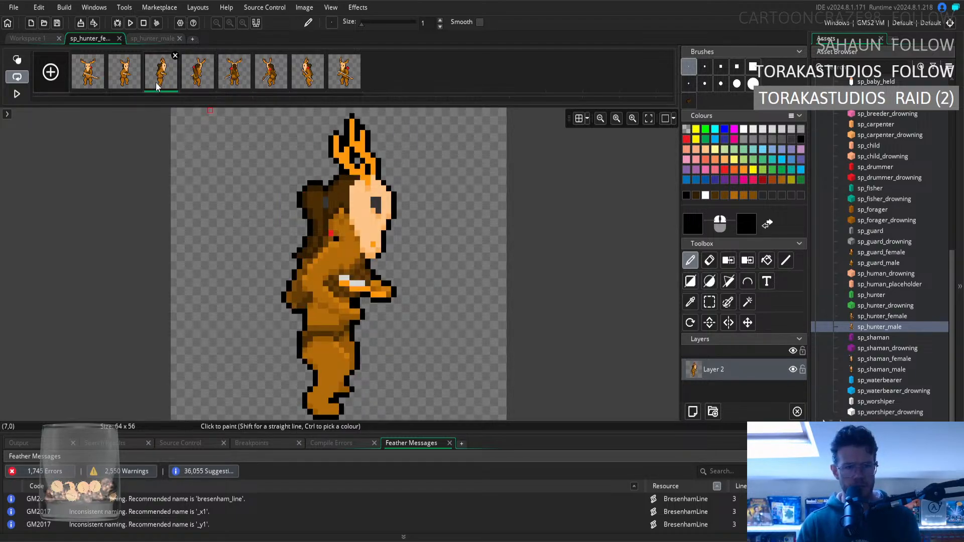
{"action": "left_click", "coordinate": [125, 83]}
{"action": "left_click", "coordinate": [194, 83]}
{"action": "left_click", "coordinate": [234, 80]}
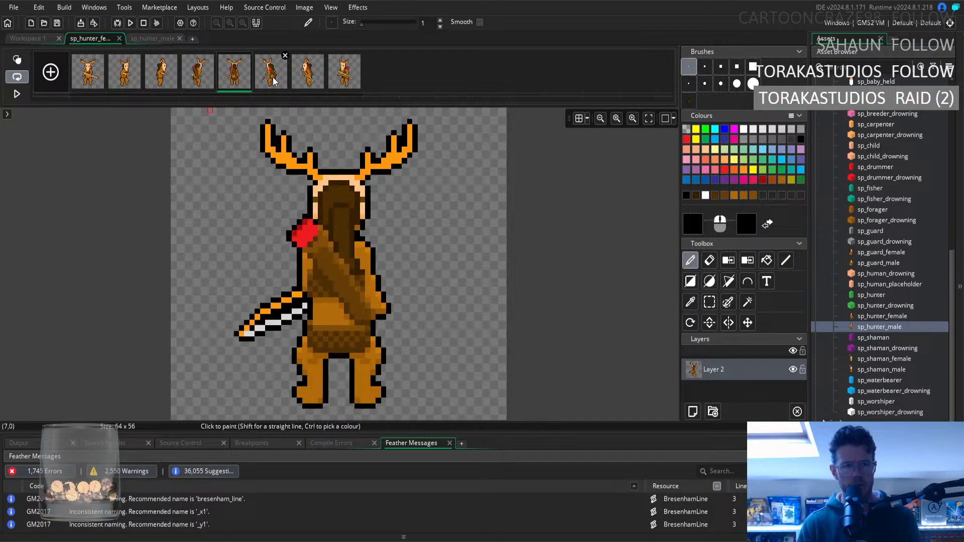
{"action": "left_click", "coordinate": [271, 80]}
{"action": "left_click", "coordinate": [308, 80]}
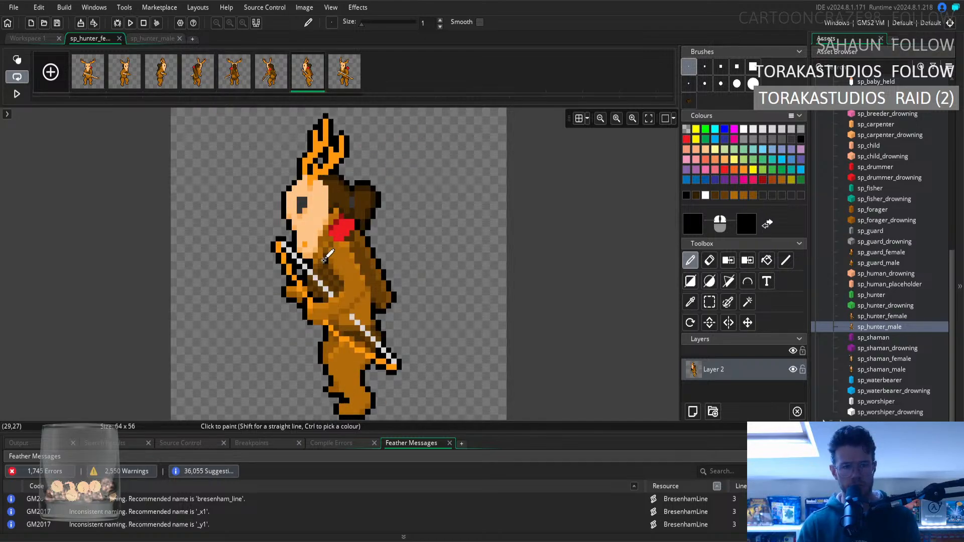
Retouch the fur below the seventh frame's mask with mid-brown sampled from the chest, adjusting the small patch under the chin.
{"action": "left_click", "coordinate": [690, 302]}
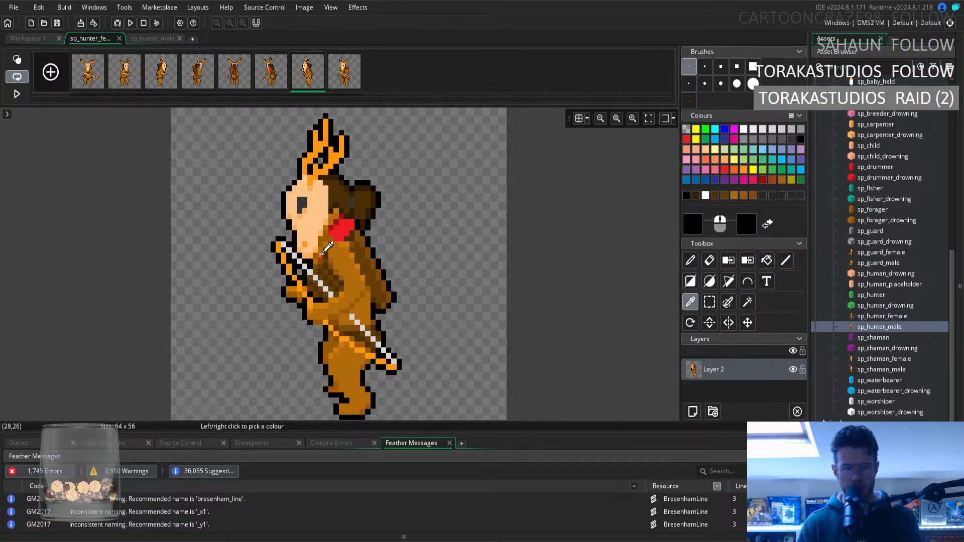
{"action": "left_click", "coordinate": [338, 253]}
{"action": "left_click", "coordinate": [689, 262]}
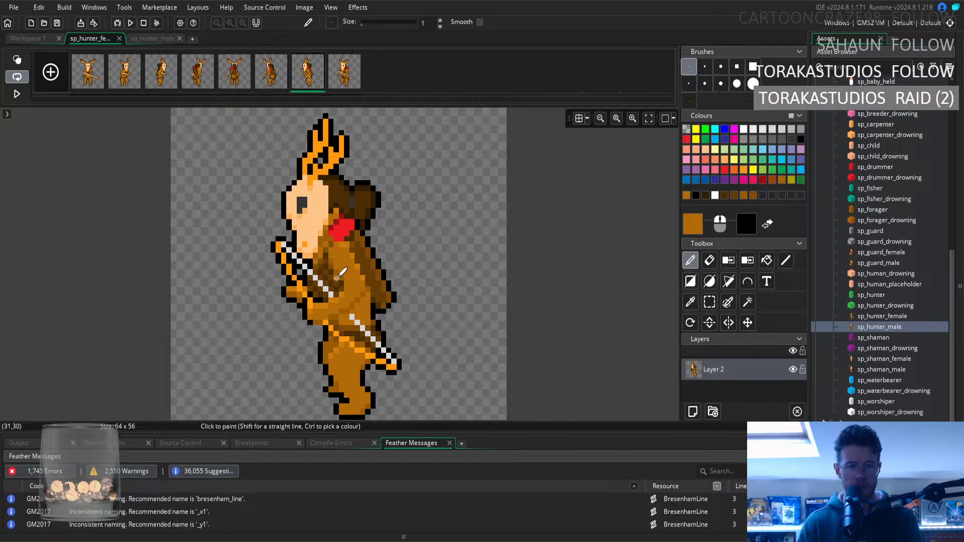
{"action": "left_click", "coordinate": [710, 301]}
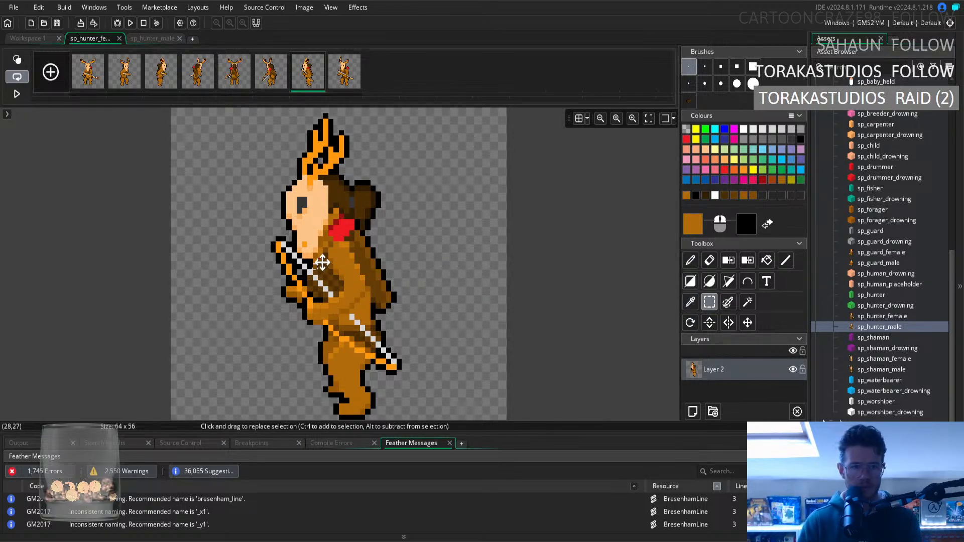
{"action": "left_click_drag", "start_coordinate": [320, 261], "coordinate": [318, 265]}
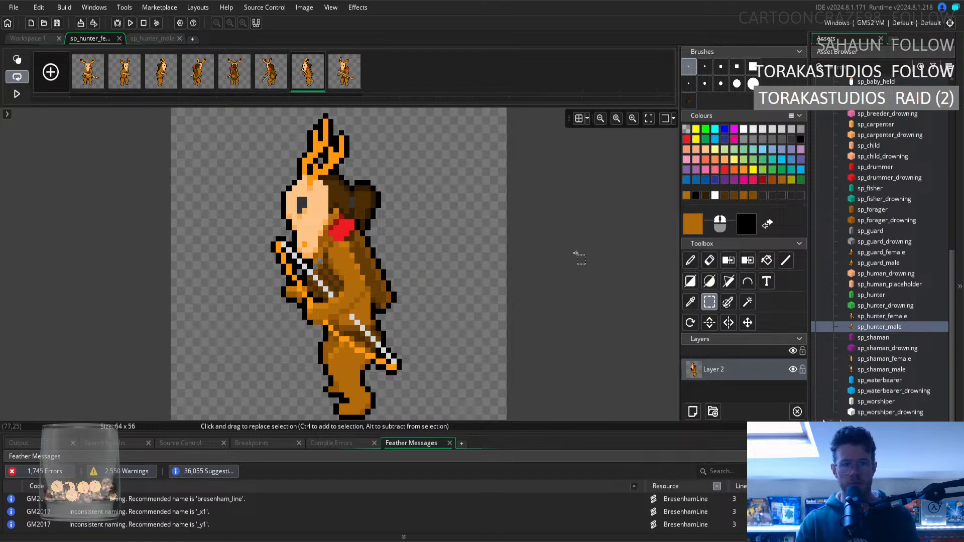
{"action": "left_click", "coordinate": [690, 302]}
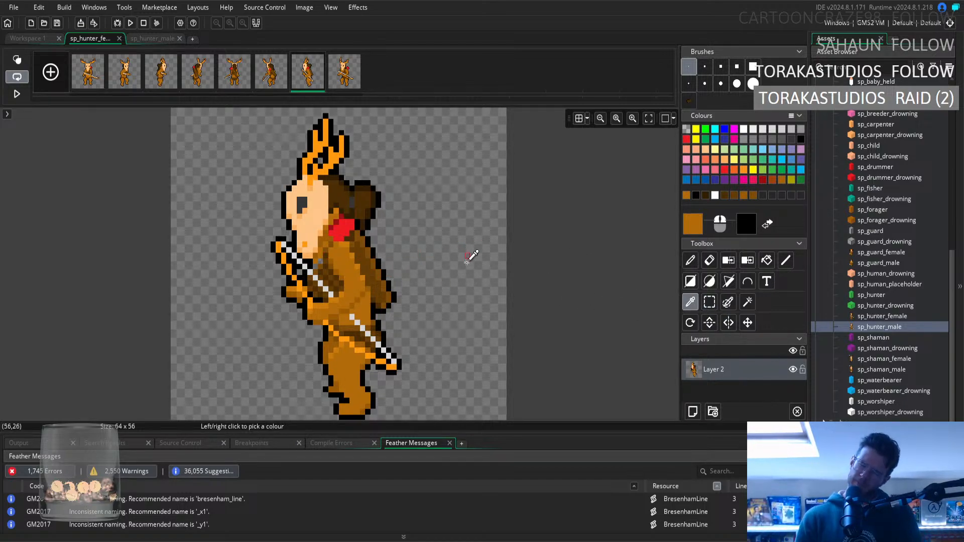
{"action": "left_click", "coordinate": [690, 260]}
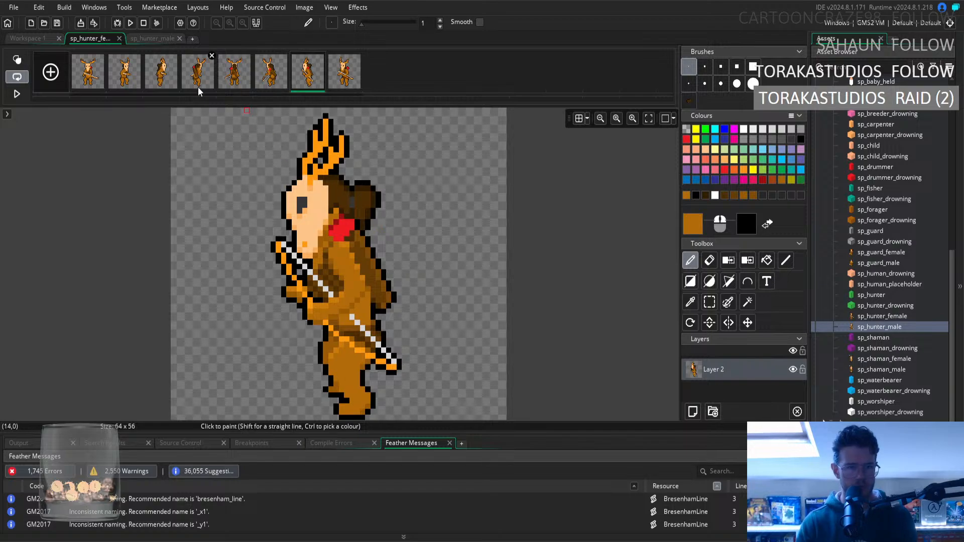
Look through the sprite's frames for consistency, ending on the eighth frame.
{"action": "left_click", "coordinate": [101, 74]}
{"action": "key", "text": "Right"}
{"action": "key", "text": "Right"}
{"action": "key", "text": "Right"}
{"action": "key", "text": "Right"}
{"action": "key", "text": "Right"}
{"action": "key", "text": "Right"}
{"action": "key", "text": "Right"}
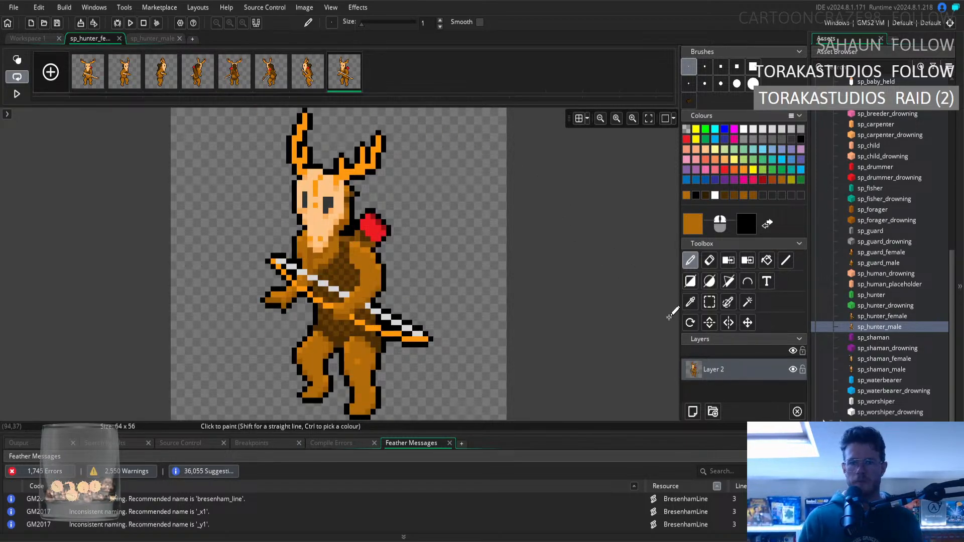
Slim the eighth frame's rear arm by selecting its outer edge and shifting it one pixel inward.
{"action": "left_click", "coordinate": [690, 302]}
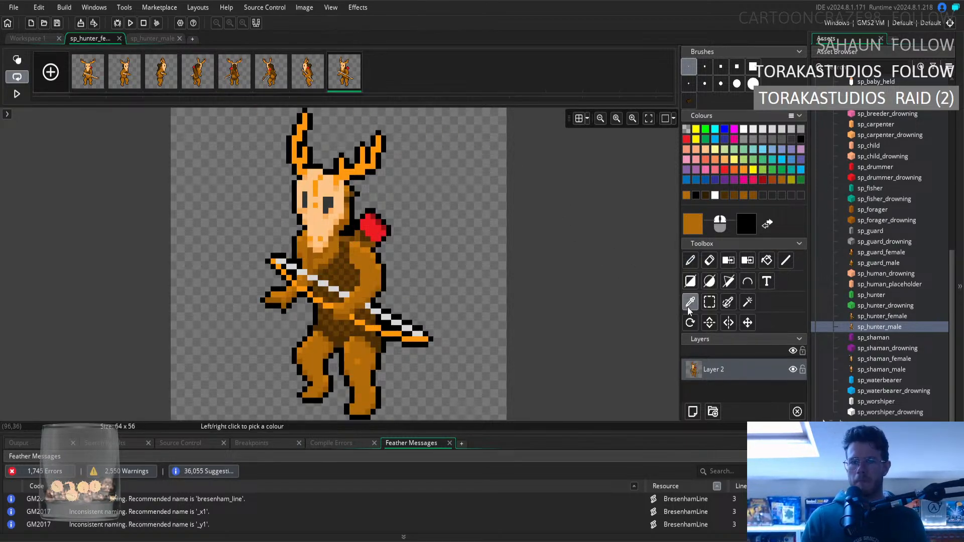
{"action": "left_click", "coordinate": [691, 261]}
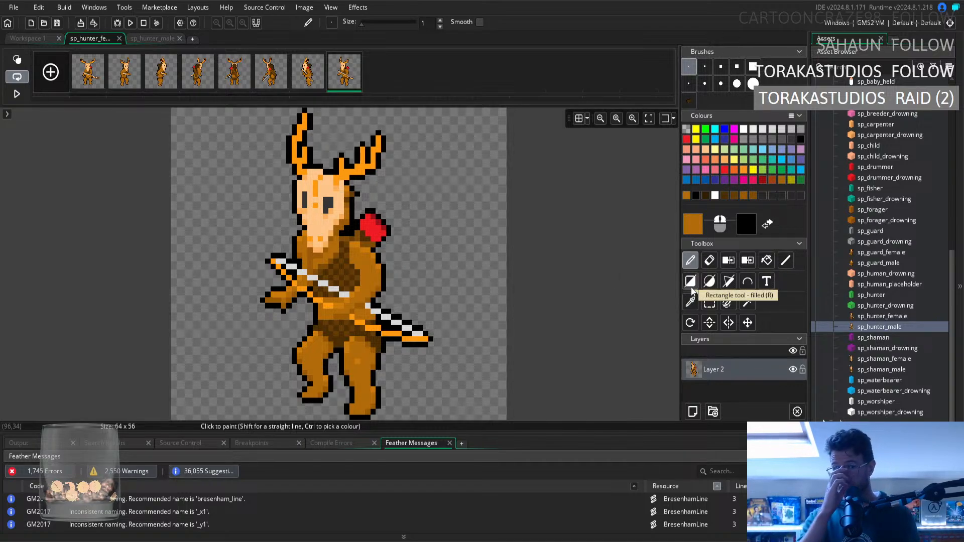
{"action": "left_click", "coordinate": [710, 309]}
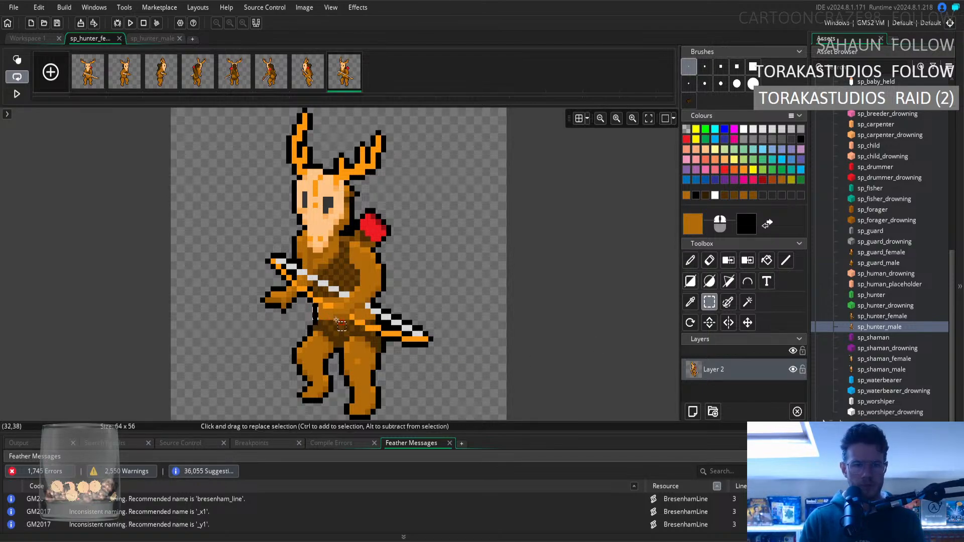
{"action": "left_click", "coordinate": [317, 311]}
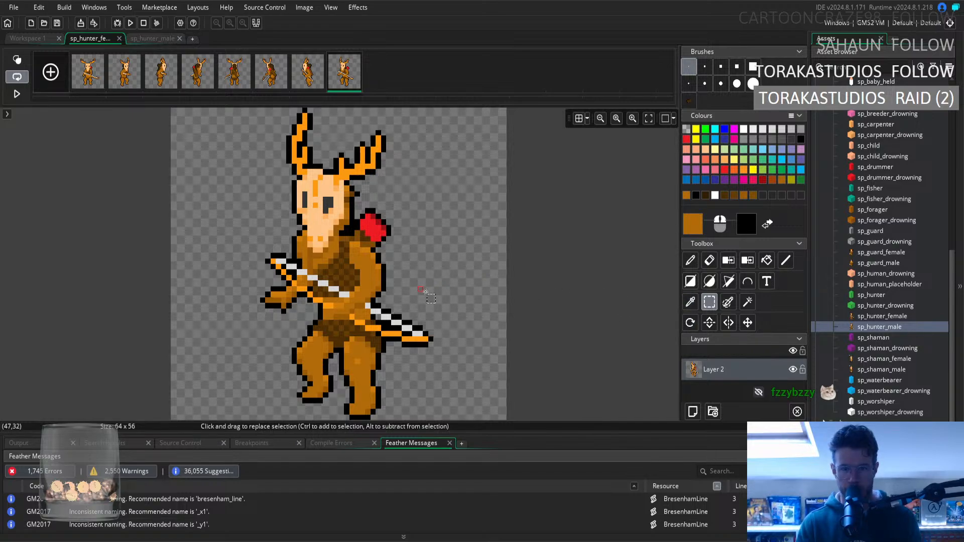
{"action": "left_click", "coordinate": [690, 302]}
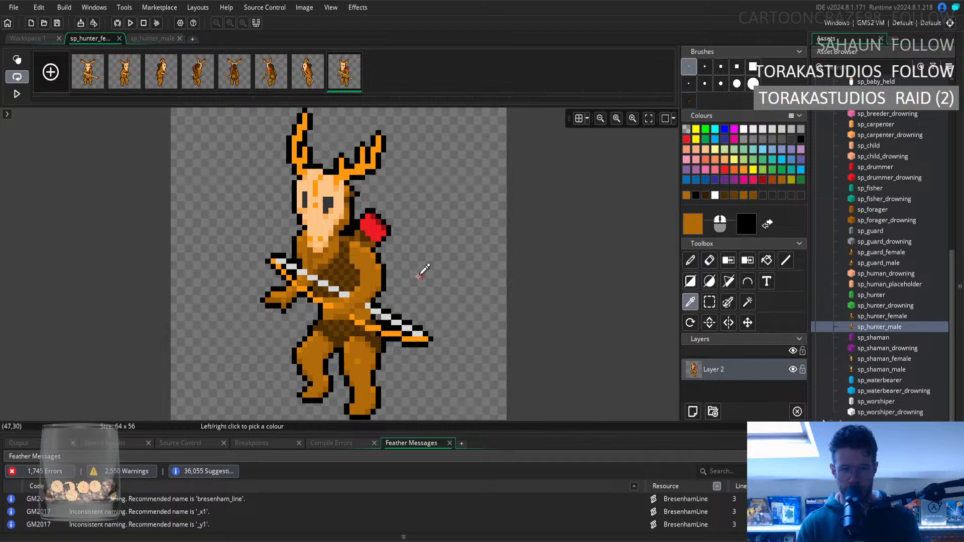
{"action": "left_click", "coordinate": [709, 302]}
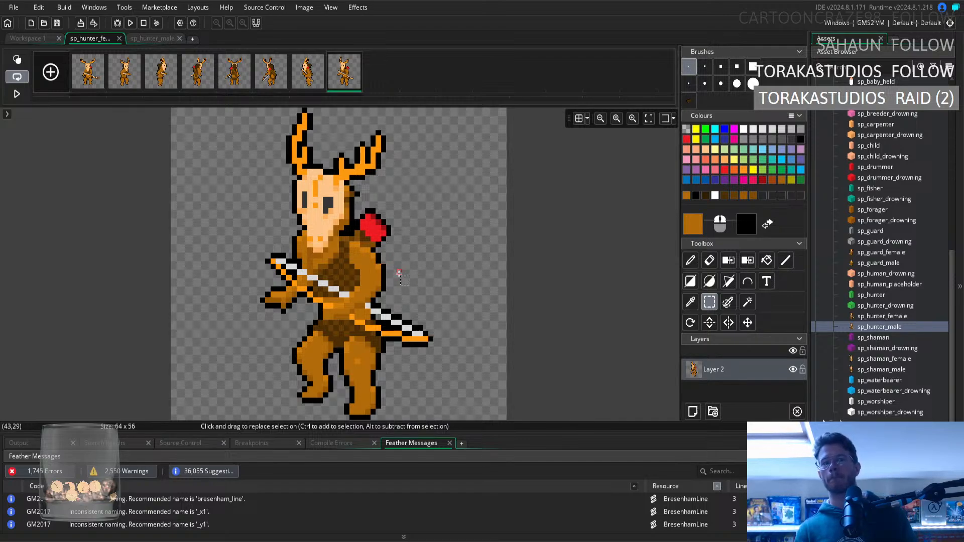
{"action": "left_click_drag", "start_coordinate": [366, 248], "coordinate": [380, 280]}
{"action": "left_click", "coordinate": [570, 303]}
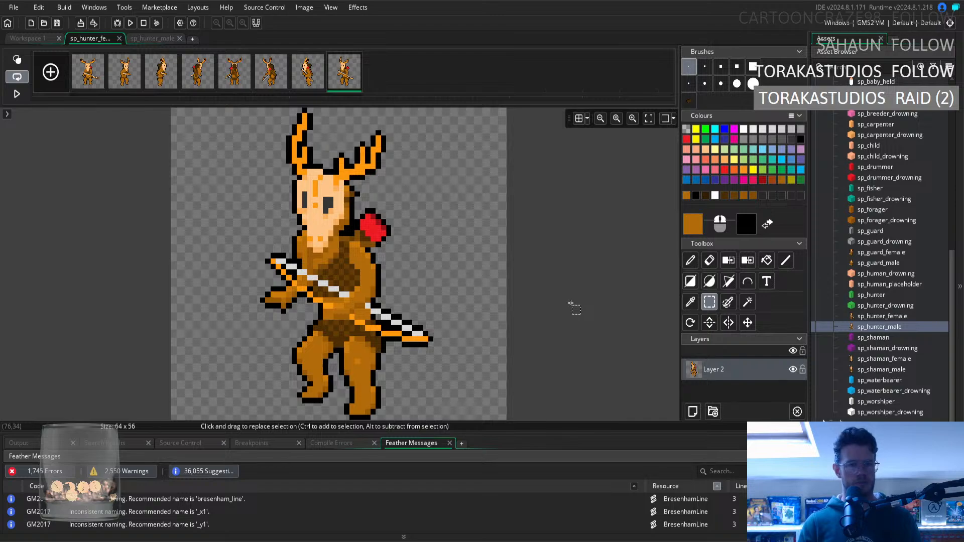
Repair the edge of the eighth frame's slimmed arm with black sampled from the outline and light brown sampled from the fur.
{"action": "left_click", "coordinate": [691, 303]}
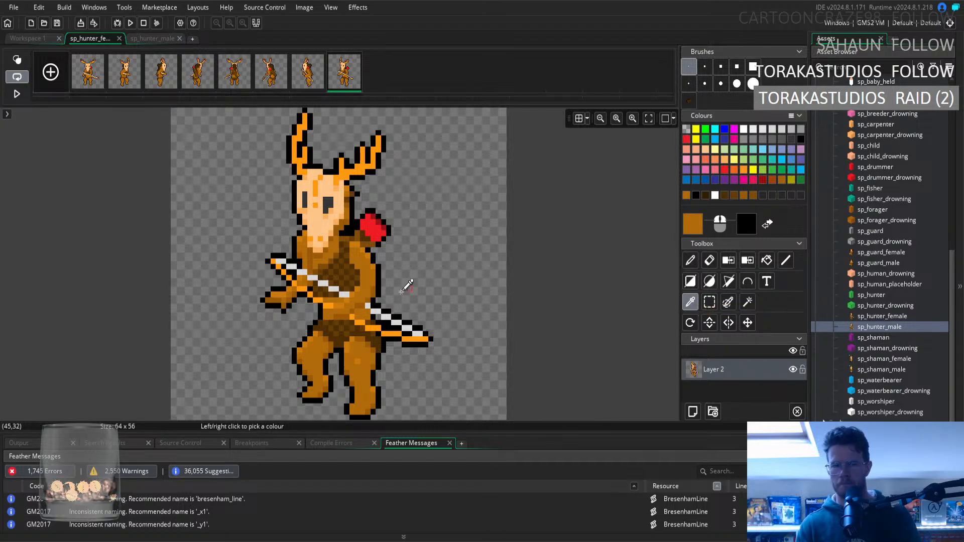
{"action": "left_click", "coordinate": [378, 288]}
{"action": "left_click", "coordinate": [691, 260]}
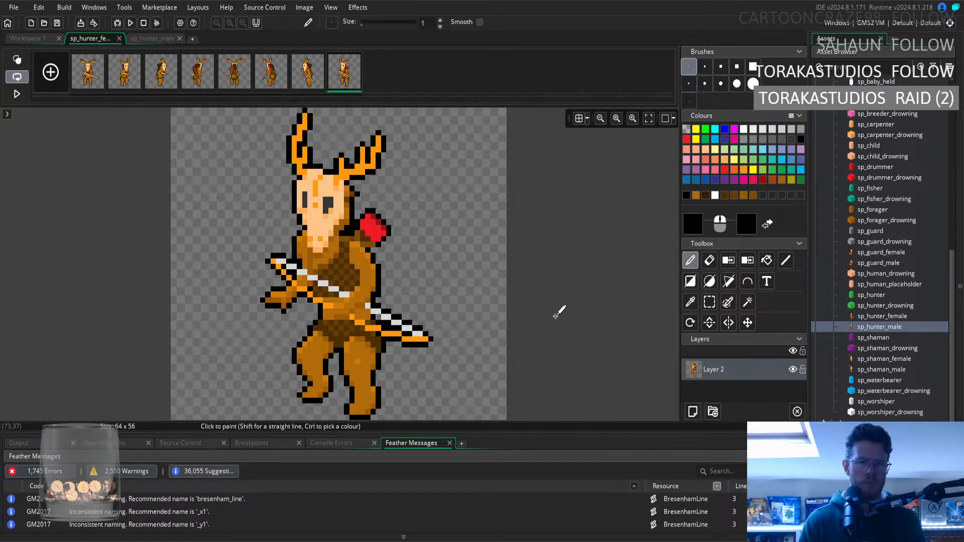
{"action": "left_click", "coordinate": [690, 302]}
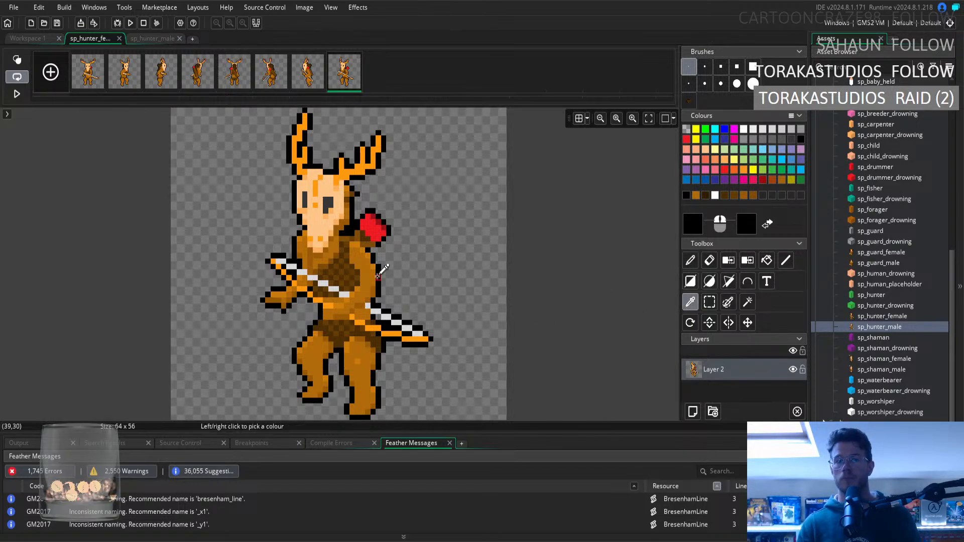
{"action": "left_click", "coordinate": [378, 276]}
{"action": "left_click", "coordinate": [690, 260]}
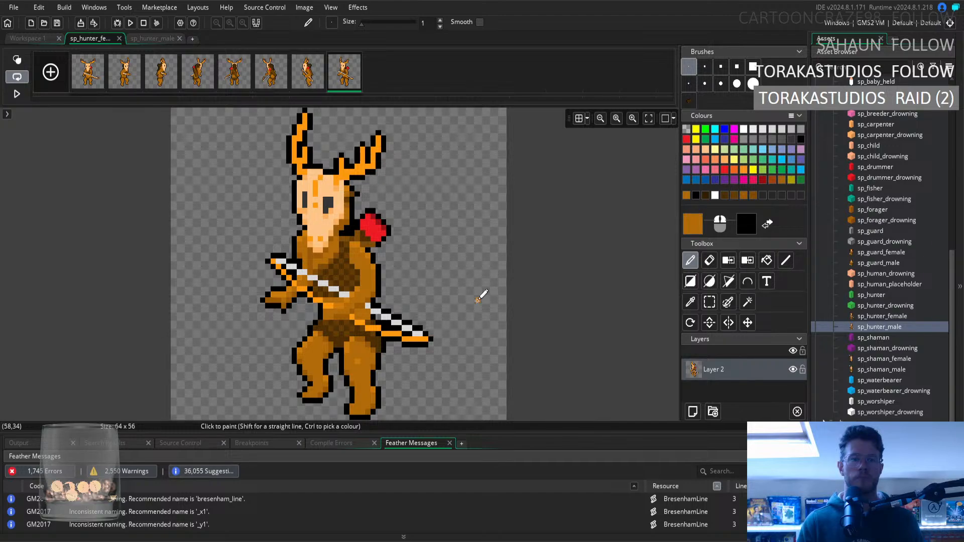
Clean up the eighth frame's rear shoulder below the red quiver with sampled black.
{"action": "left_click", "coordinate": [690, 302]}
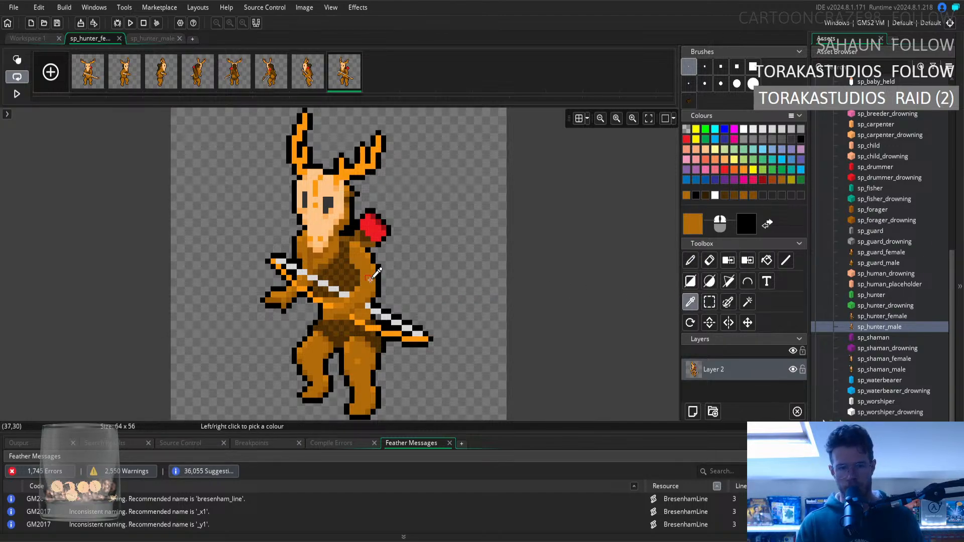
{"action": "left_click", "coordinate": [691, 260]}
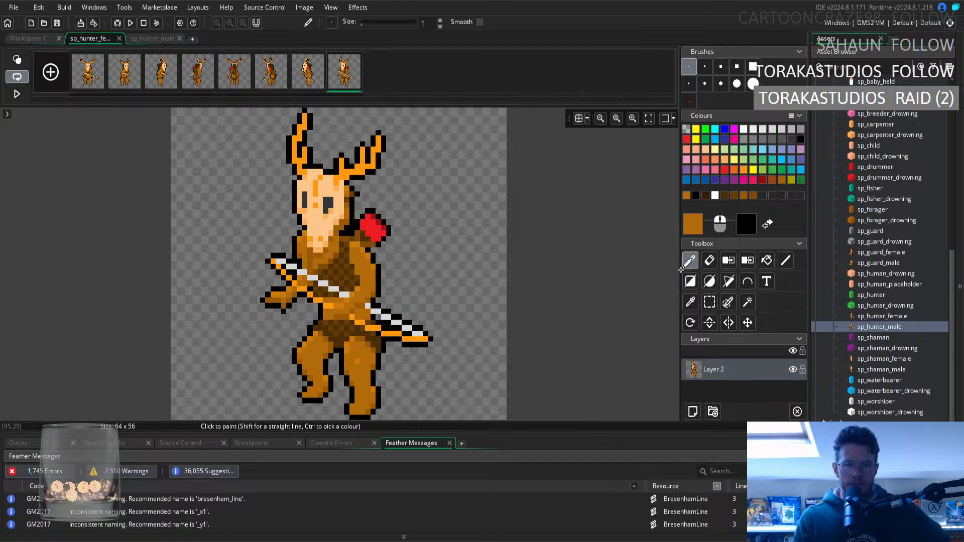
{"action": "left_click", "coordinate": [690, 301]}
{"action": "left_click", "coordinate": [374, 244]}
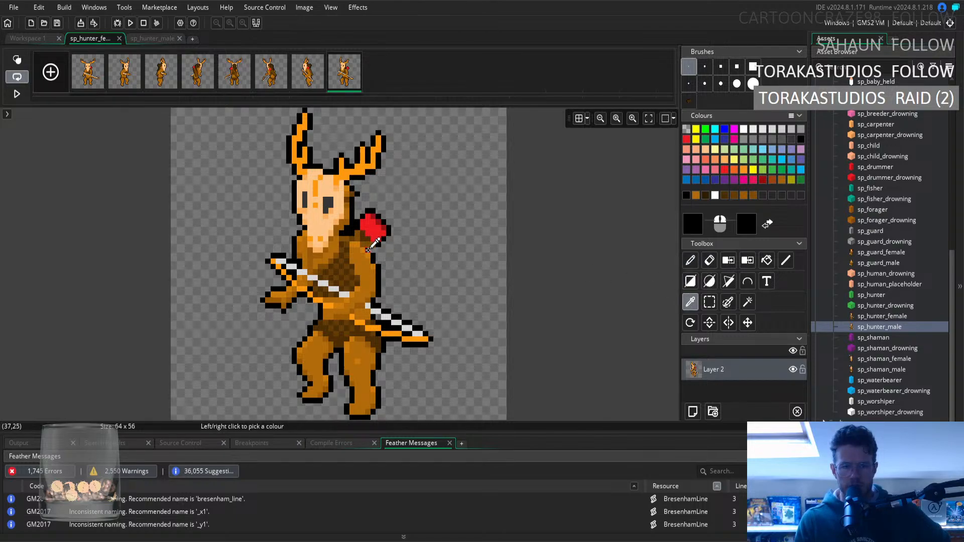
{"action": "left_click", "coordinate": [691, 260]}
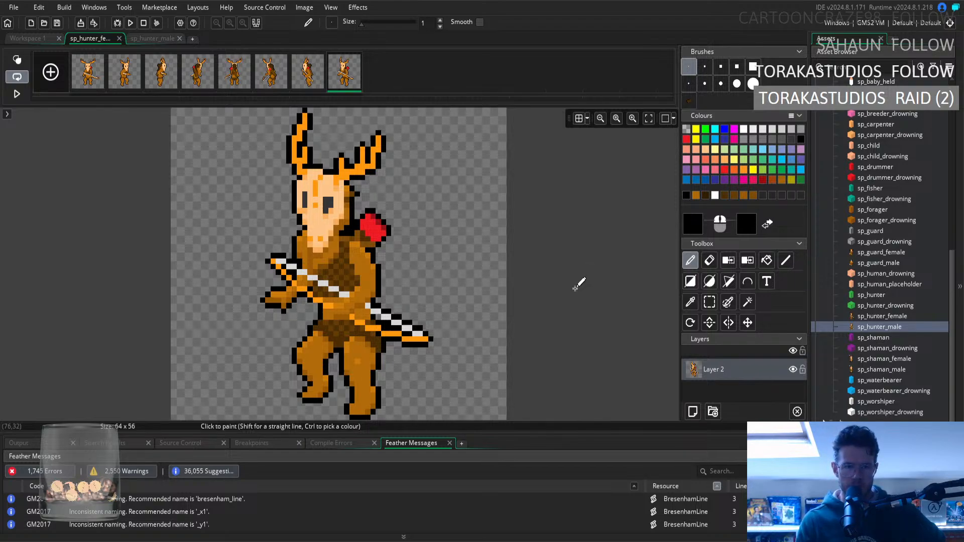
Move the edge of the eighth frame's front shoulder beside the mask inward and patch the fur and outline with sampled colours.
{"action": "left_click", "coordinate": [709, 303]}
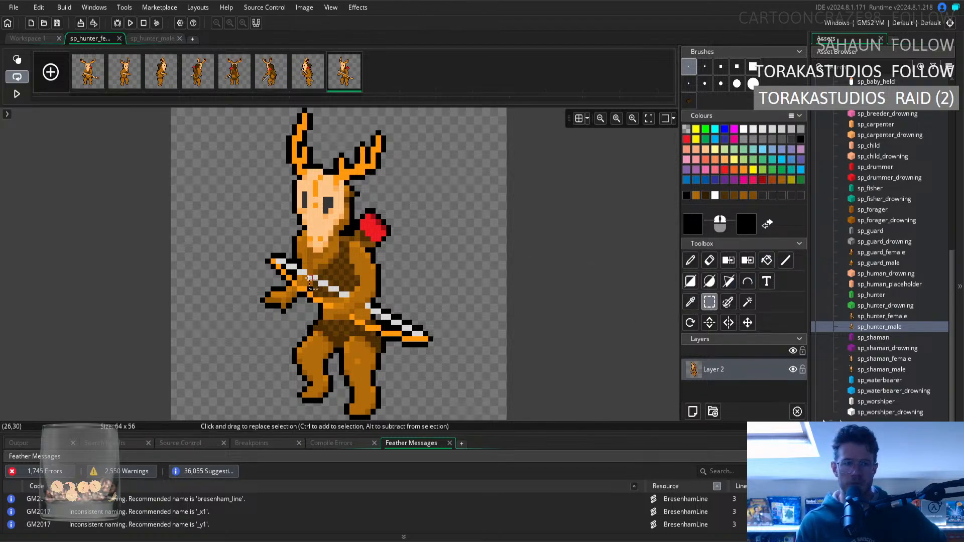
{"action": "left_click", "coordinate": [298, 233]}
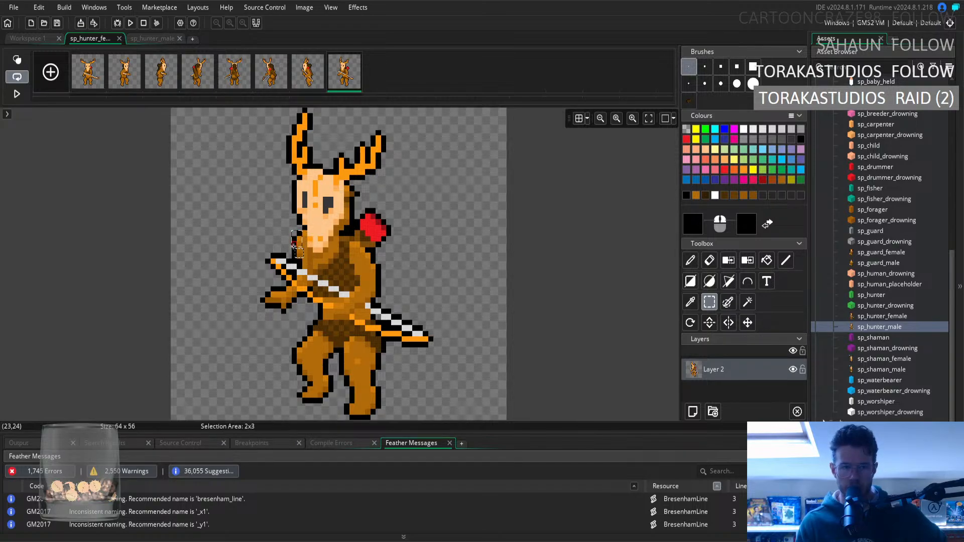
{"action": "left_click_drag", "start_coordinate": [295, 255], "coordinate": [296, 257]}
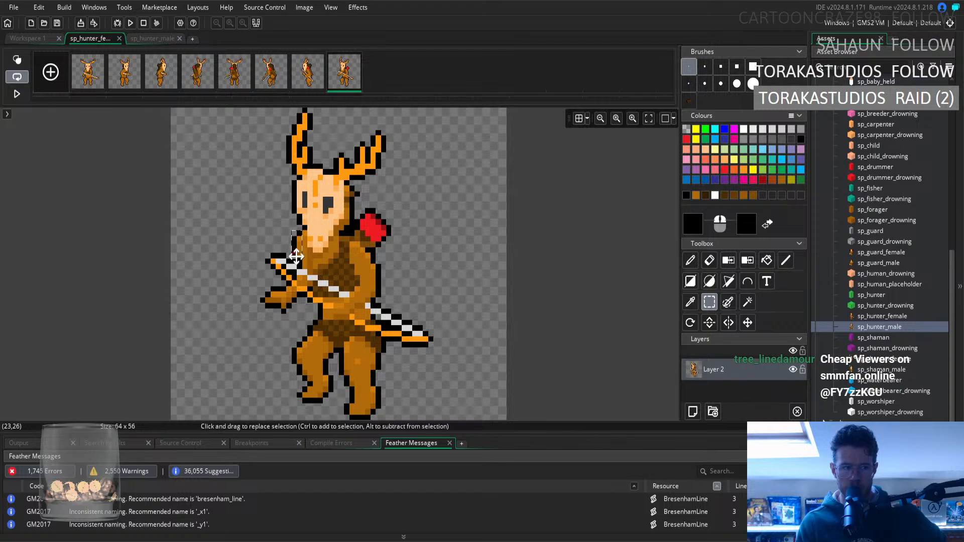
{"action": "left_click", "coordinate": [300, 246]}
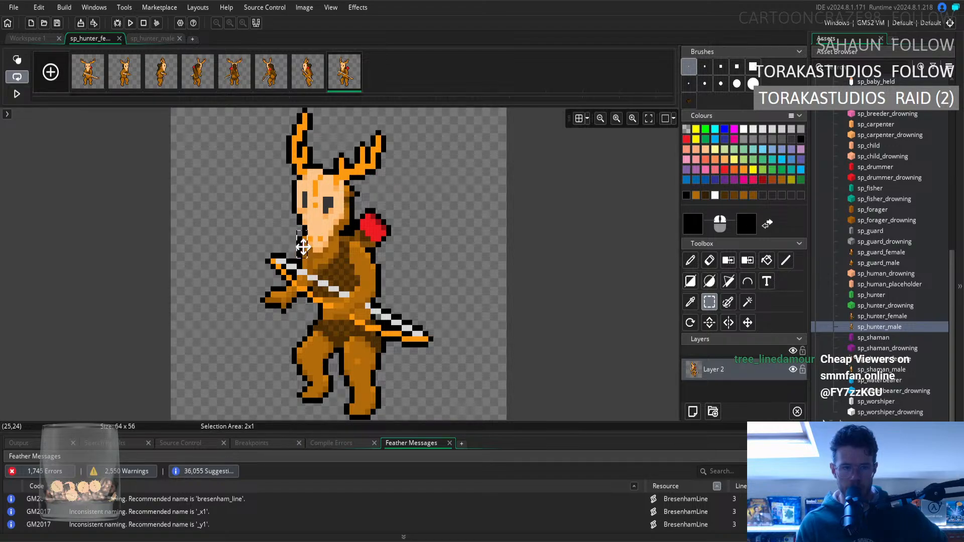
{"action": "left_click", "coordinate": [690, 302]}
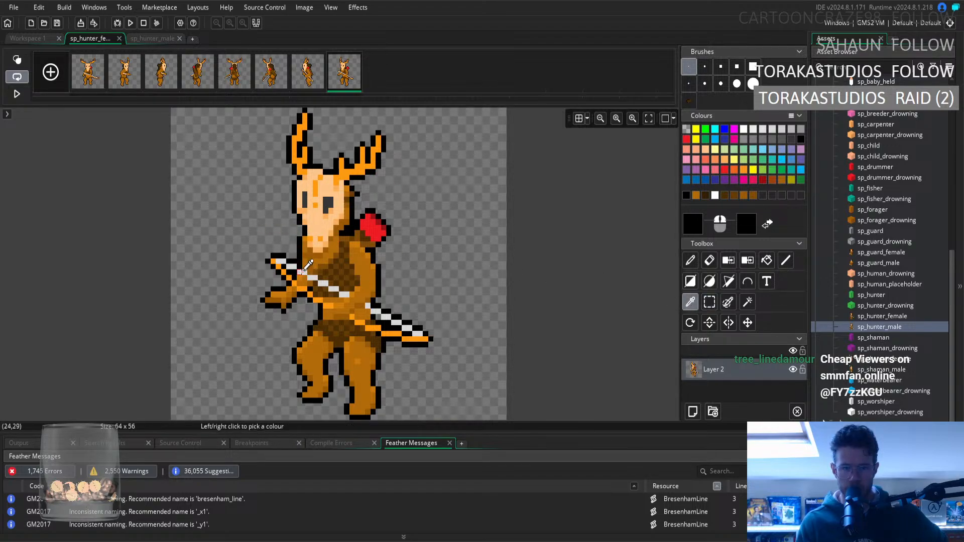
{"action": "left_click", "coordinate": [304, 260]}
{"action": "key", "text": "d"}
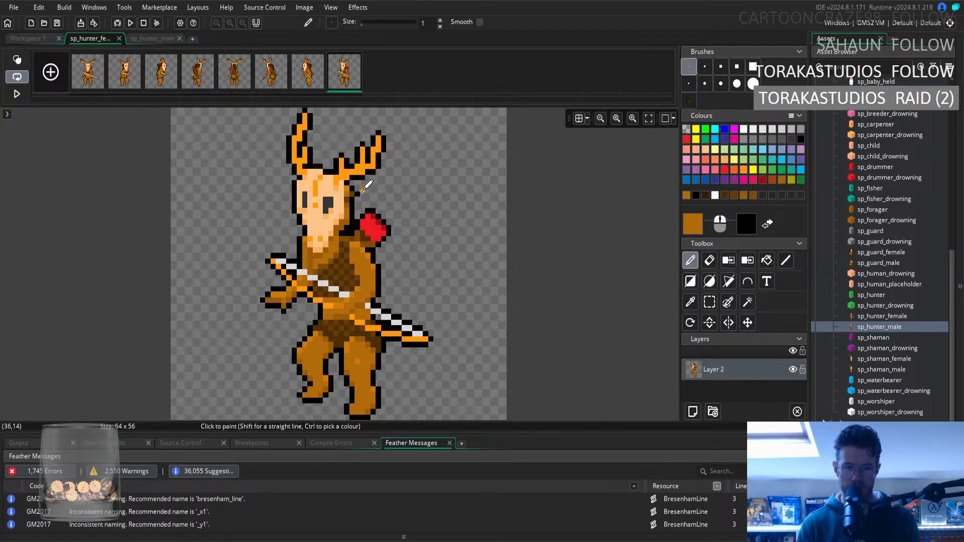
Retouch the eighth frame's chest shading with mid-brown sampled from the fur above the bowstring.
{"action": "left_click", "coordinate": [692, 302]}
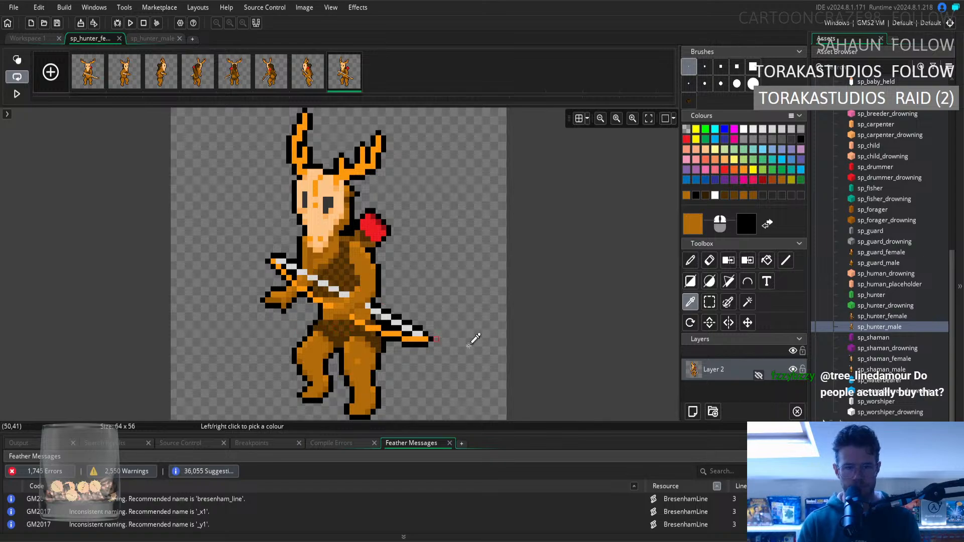
{"action": "left_click", "coordinate": [328, 265]}
{"action": "left_click", "coordinate": [690, 261]}
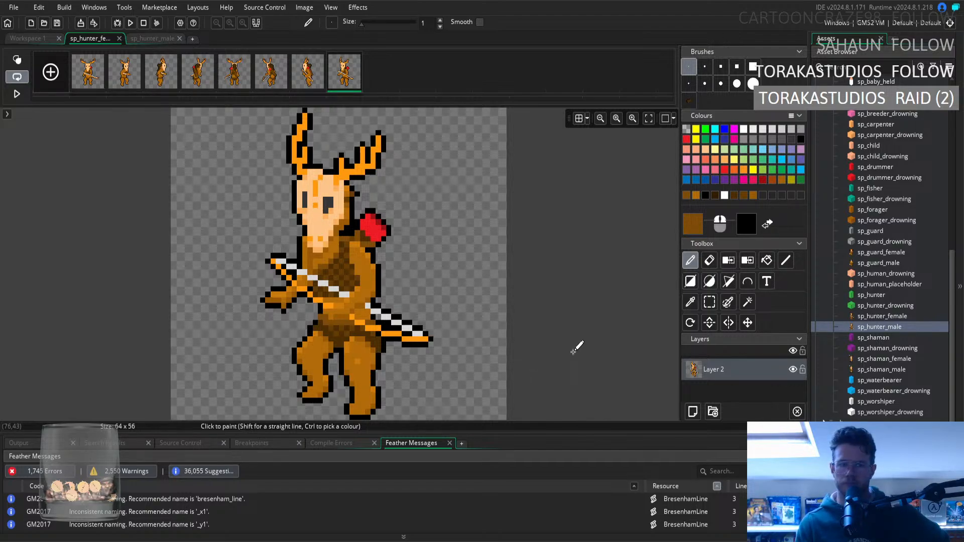
Tidy the eighth frame's rear hip outline under the bow with sampled black and the Eraser.
{"action": "left_click", "coordinate": [690, 302]}
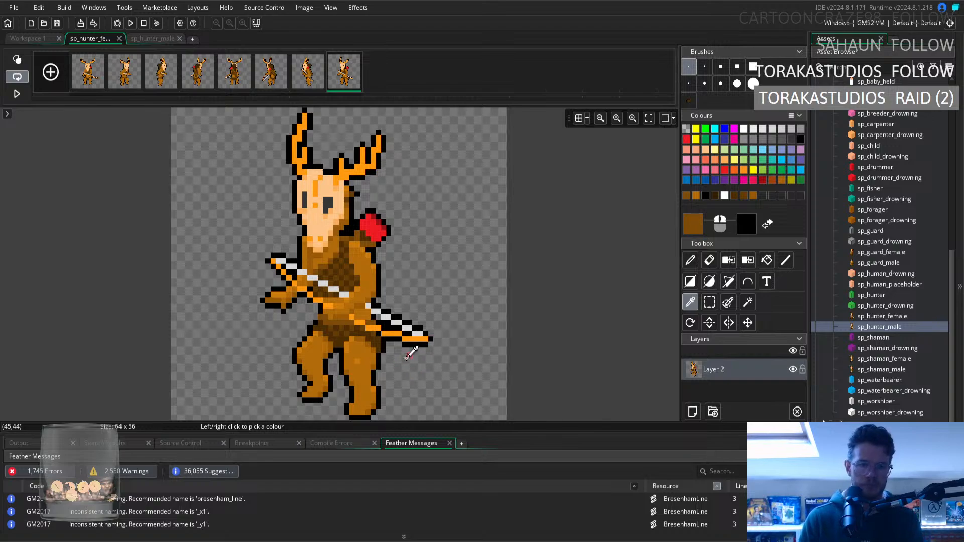
{"action": "left_click", "coordinate": [388, 350]}
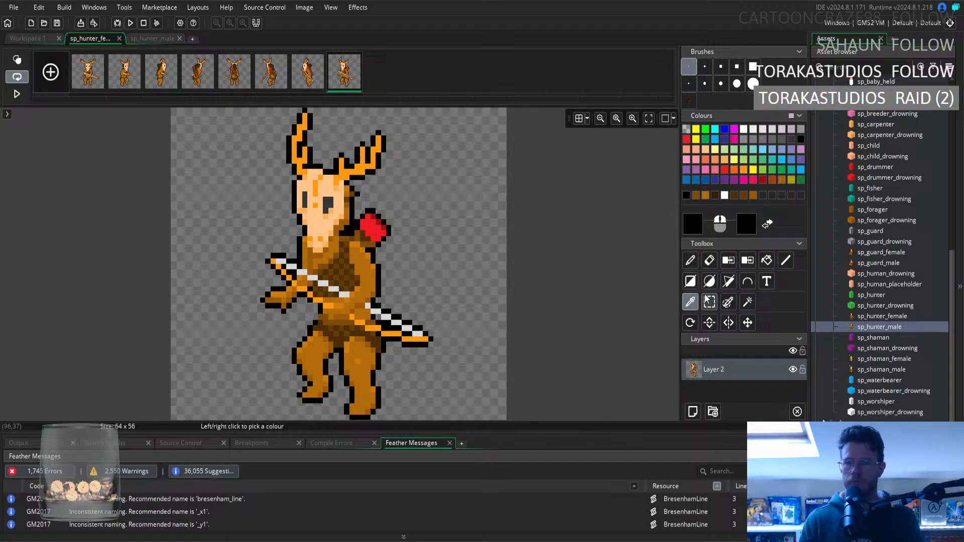
{"action": "left_click", "coordinate": [693, 268]}
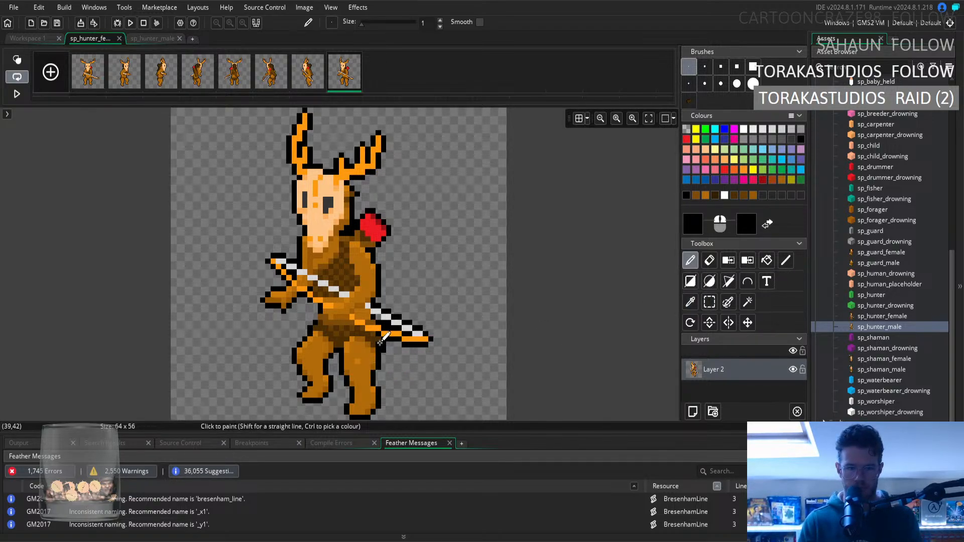
{"action": "left_click", "coordinate": [710, 260]}
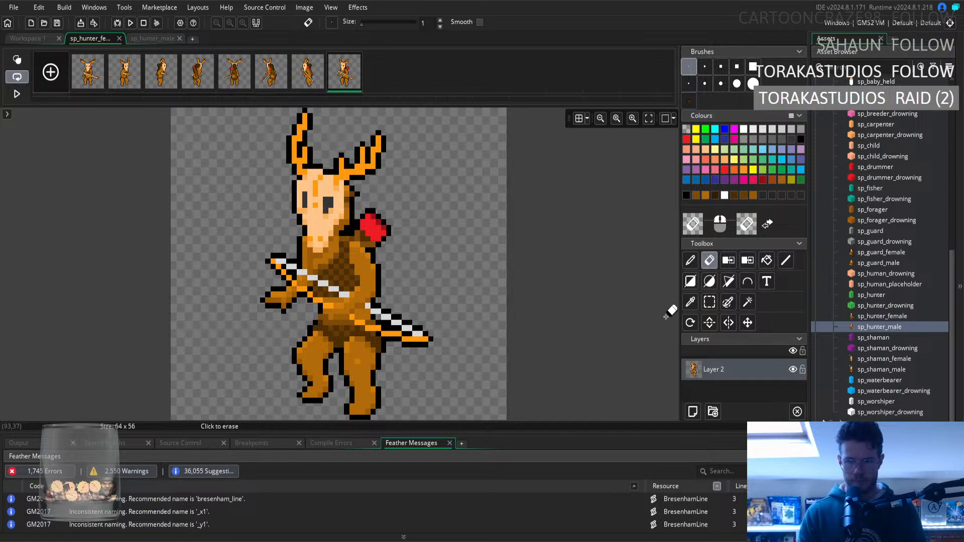
Refine the fur shading at the eighth frame's hip below the bow with sampled dark and medium brown.
{"action": "left_click", "coordinate": [691, 302]}
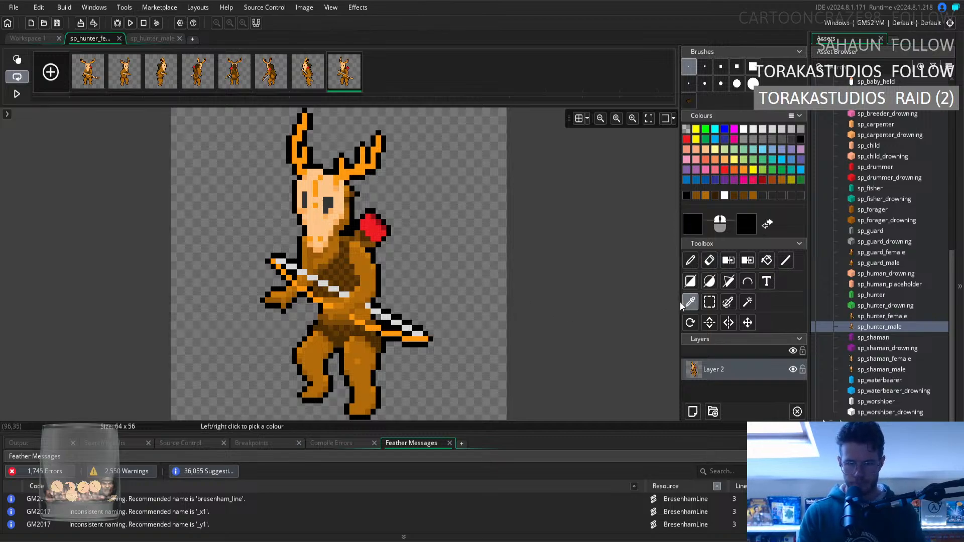
{"action": "left_click", "coordinate": [382, 334]}
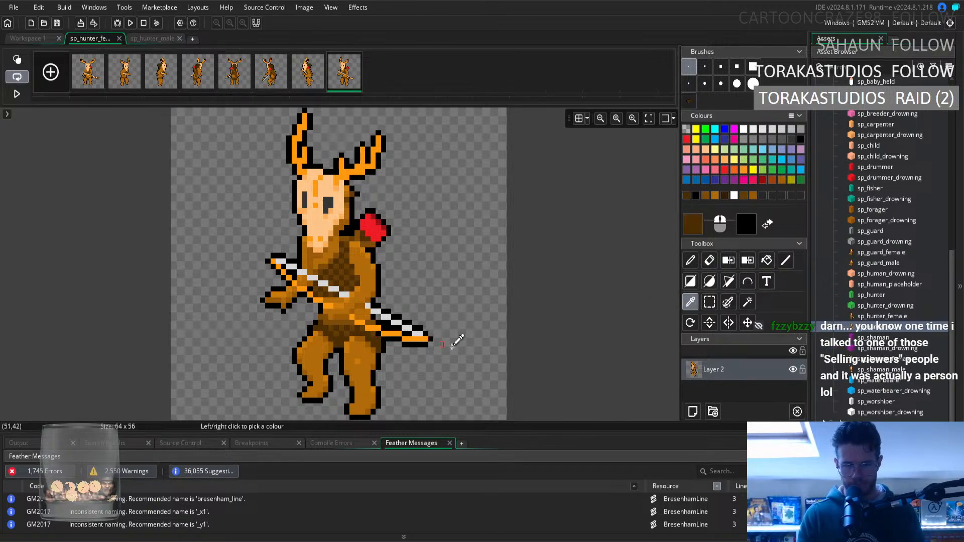
{"action": "left_click", "coordinate": [688, 264]}
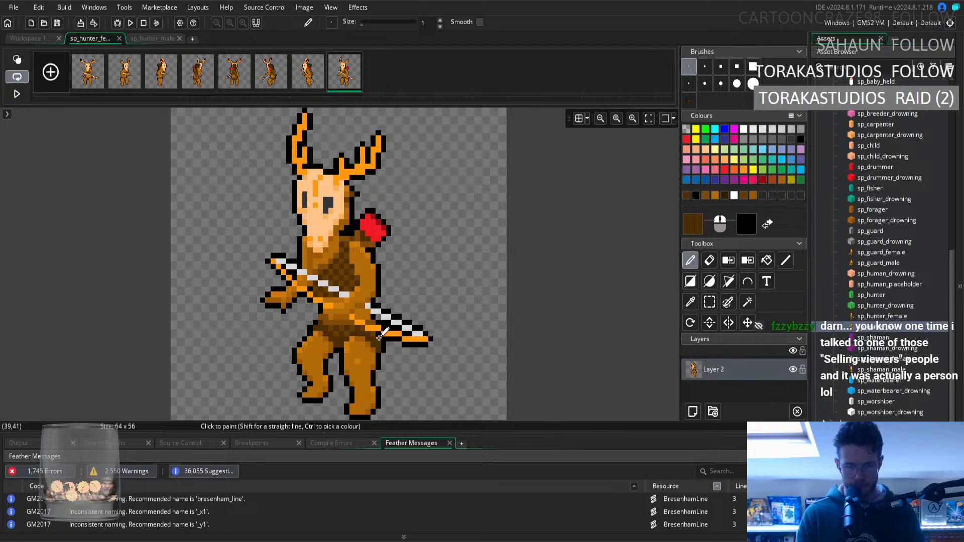
{"action": "left_click", "coordinate": [690, 302]}
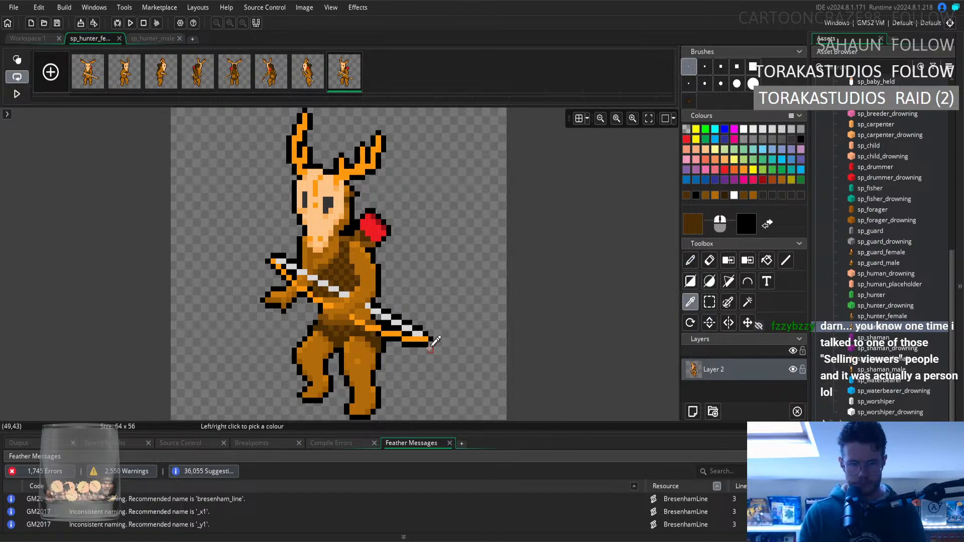
{"action": "left_click", "coordinate": [690, 260]}
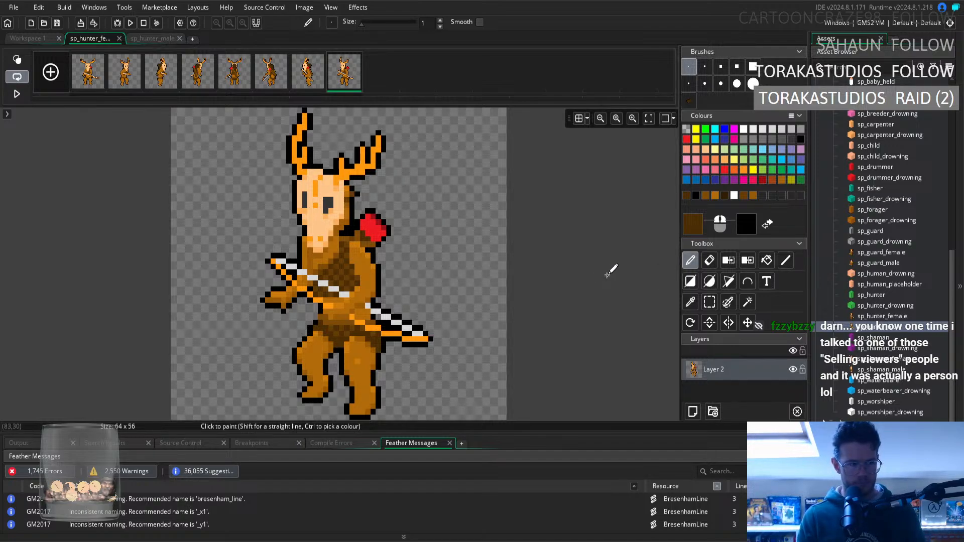
{"action": "left_click", "coordinate": [691, 302]}
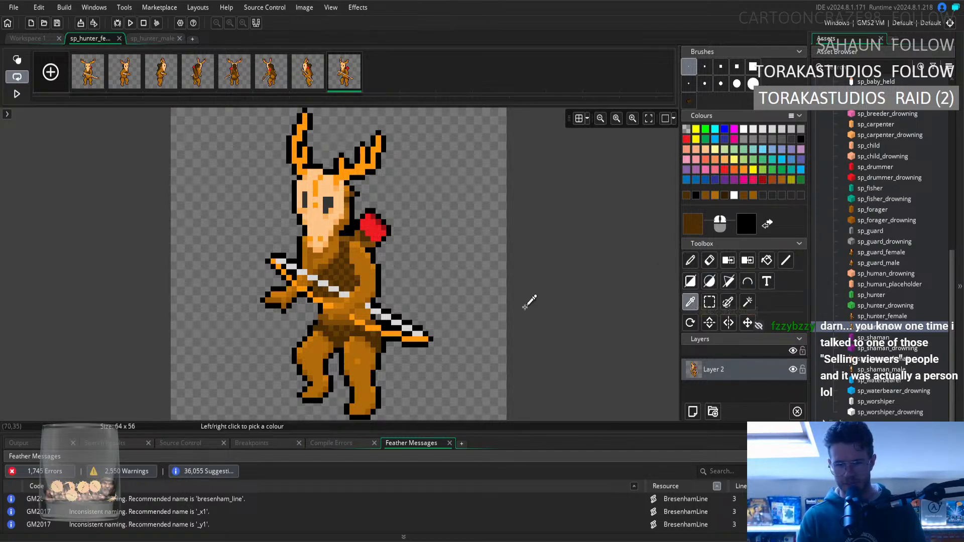
{"action": "left_click", "coordinate": [690, 261]}
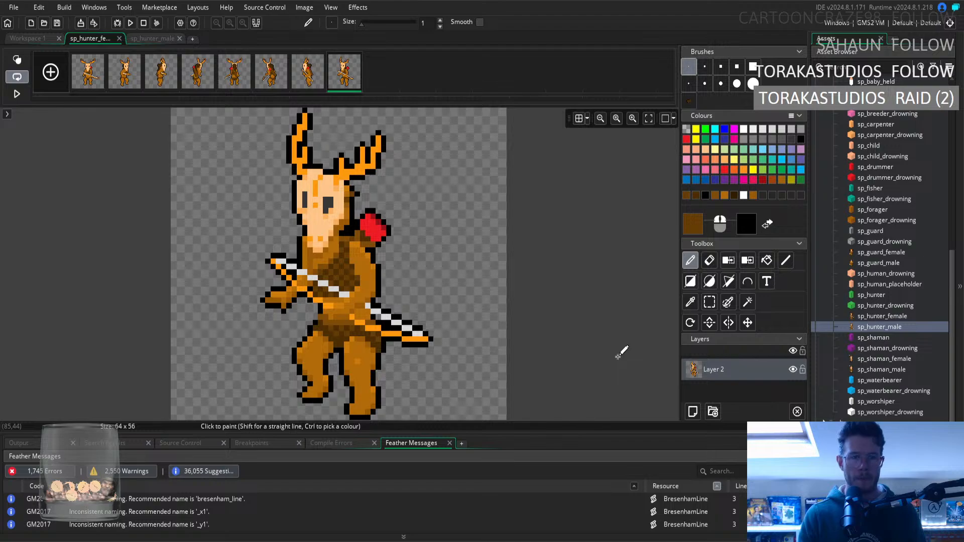
Refine the fur at the top of the eighth frame's legs with sampled dark brown and light brown taken from the front thigh.
{"action": "left_click", "coordinate": [691, 302]}
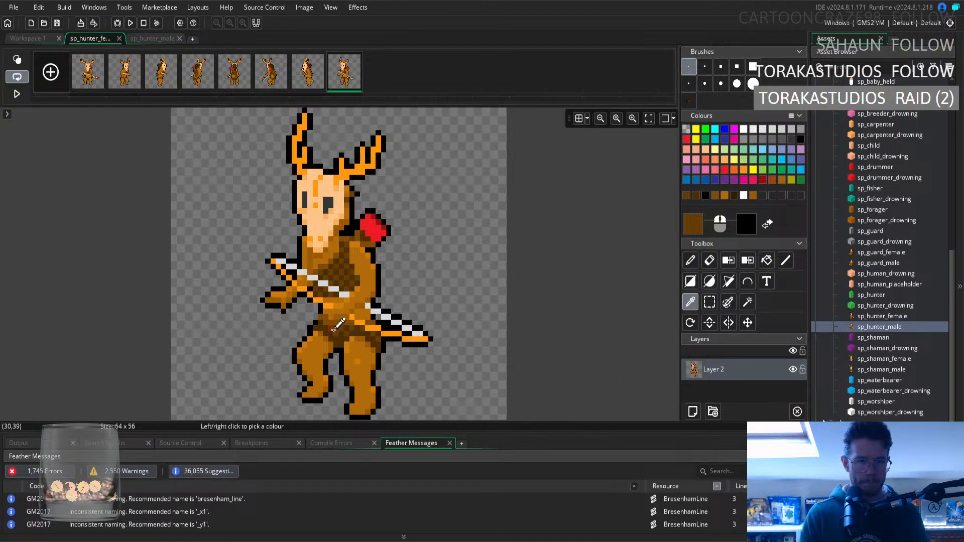
{"action": "left_click", "coordinate": [691, 260]}
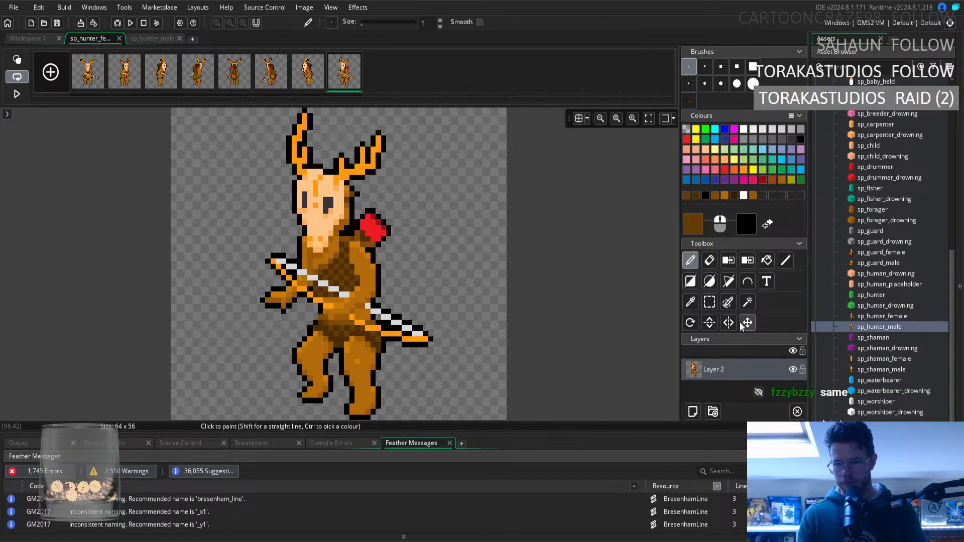
{"action": "key", "text": "e"}
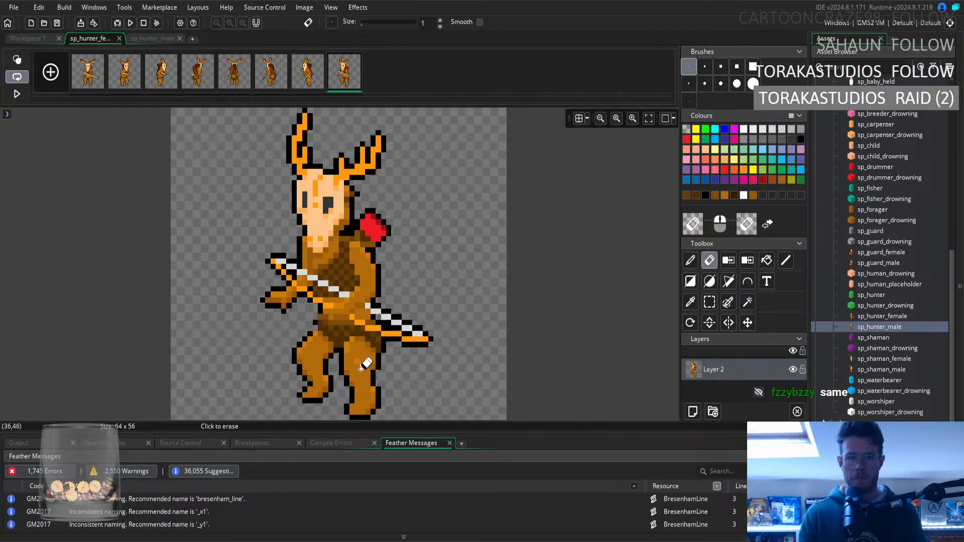
{"action": "left_click", "coordinate": [690, 302]}
{"action": "left_click", "coordinate": [315, 353]}
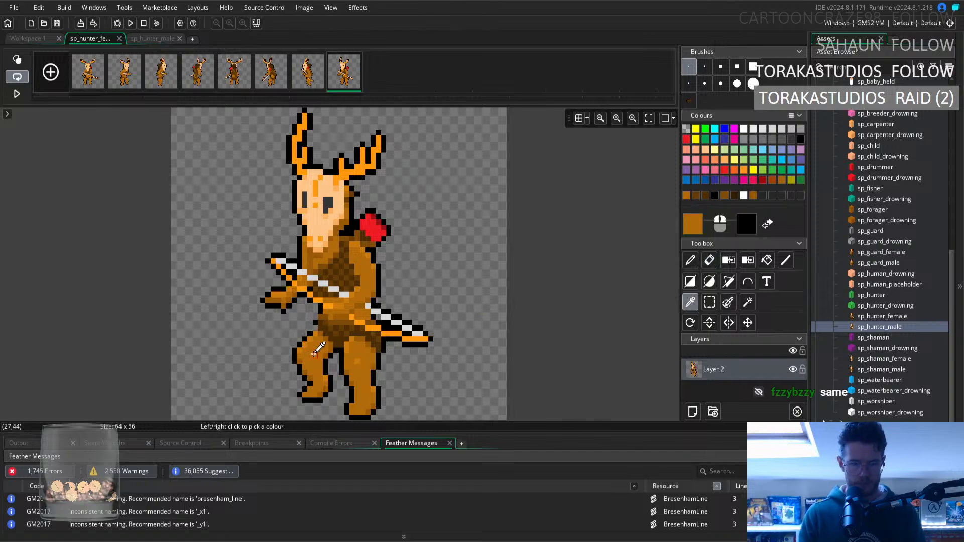
{"action": "left_click", "coordinate": [690, 260]}
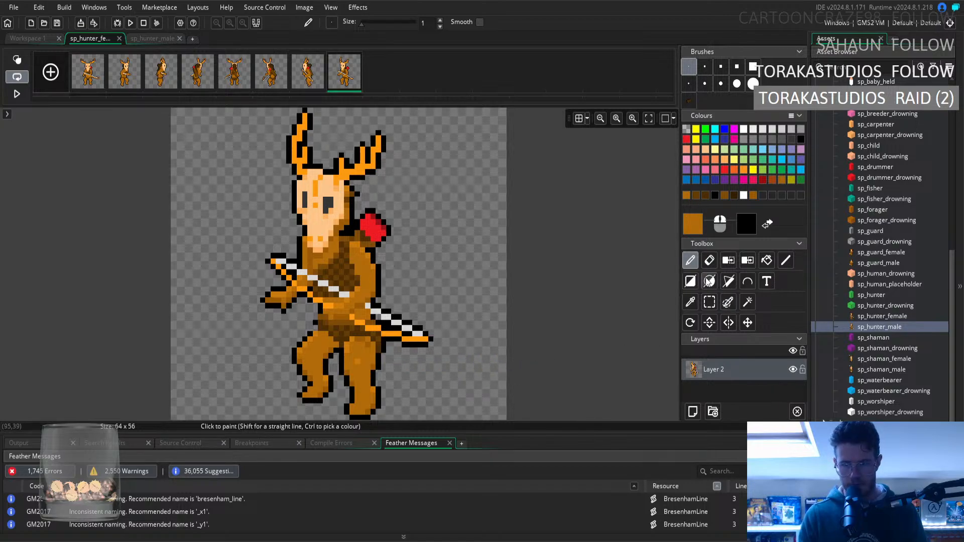
Clean up the outline of the eighth frame's rear thigh below the bow with sampled black and the Eraser.
{"action": "left_click", "coordinate": [690, 301]}
{"action": "left_click", "coordinate": [380, 361]}
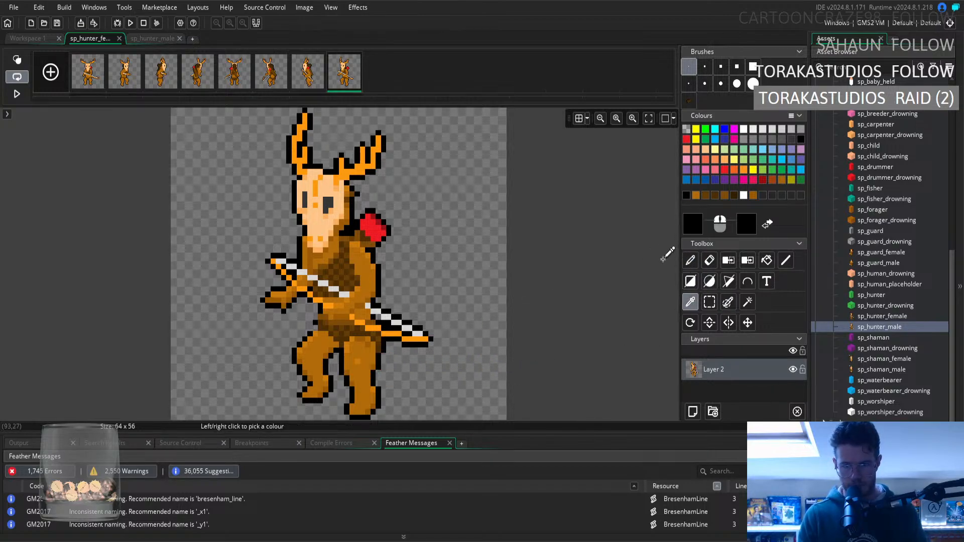
{"action": "left_click", "coordinate": [690, 260]}
{"action": "left_click", "coordinate": [441, 350]}
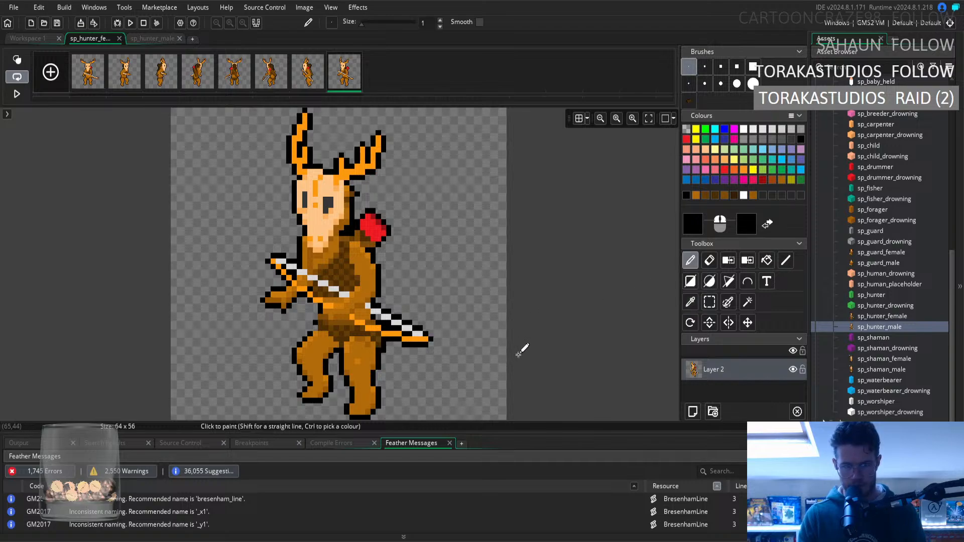
{"action": "key", "text": "e"}
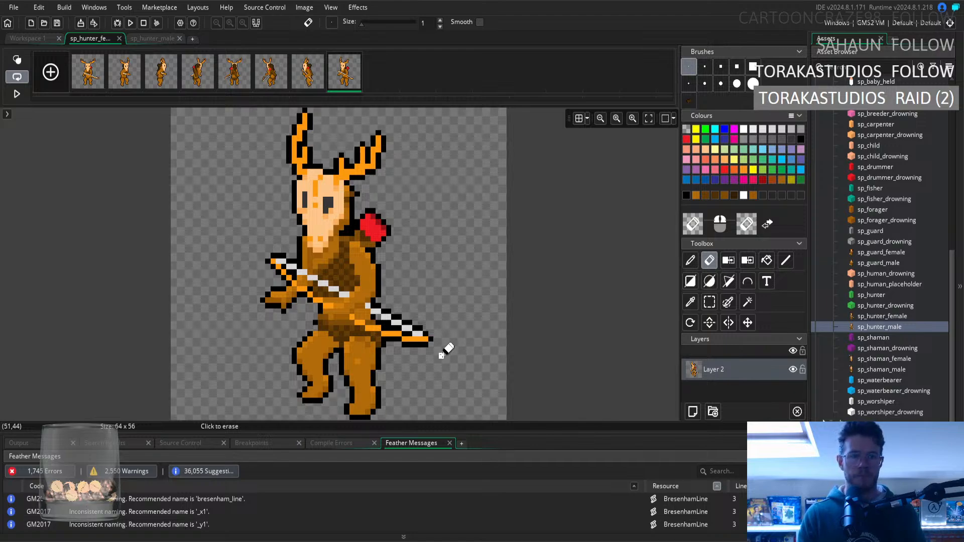
{"action": "left_click", "coordinate": [691, 263]}
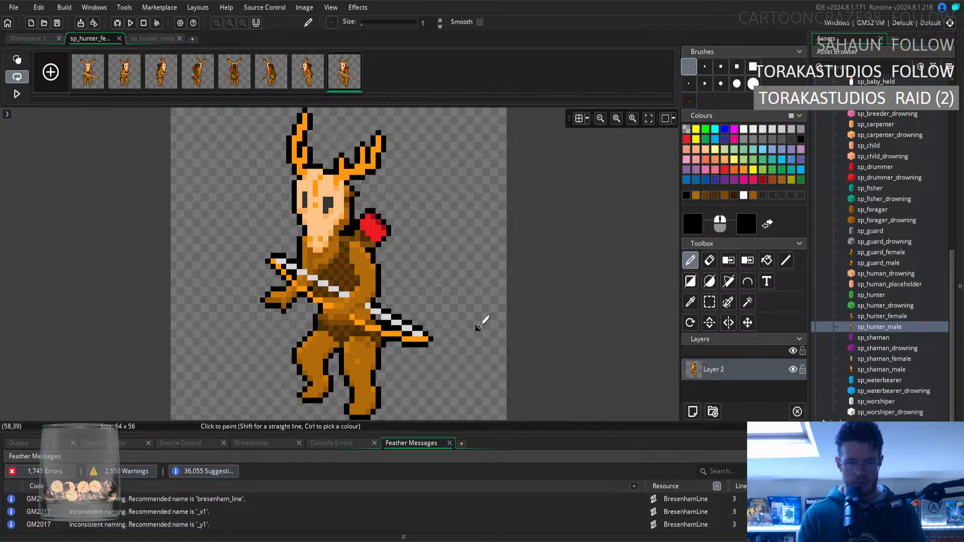
Blend the fur of the eighth frame's rear hip beneath the bow with sampled light and medium browns.
{"action": "left_click", "coordinate": [376, 353], "text": "ctrl"}
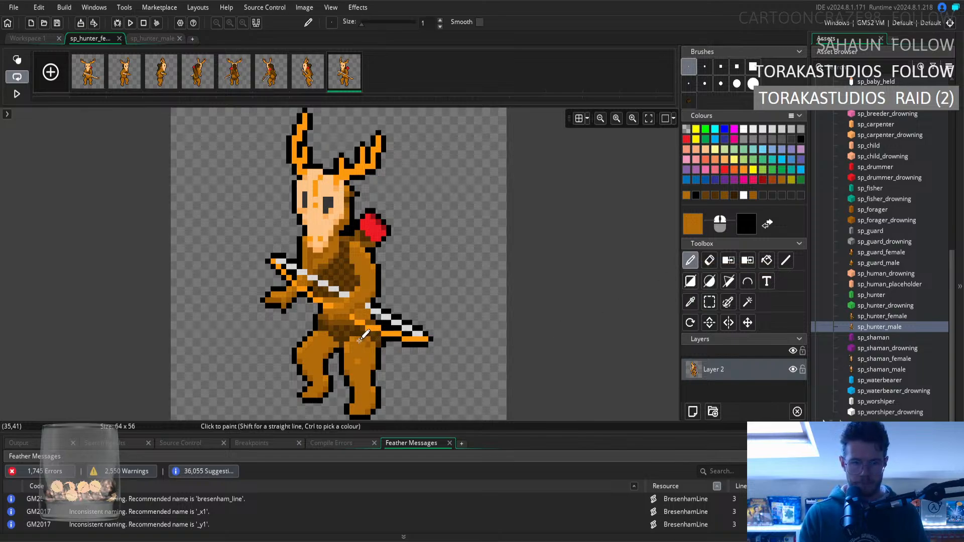
{"action": "left_click", "coordinate": [689, 302]}
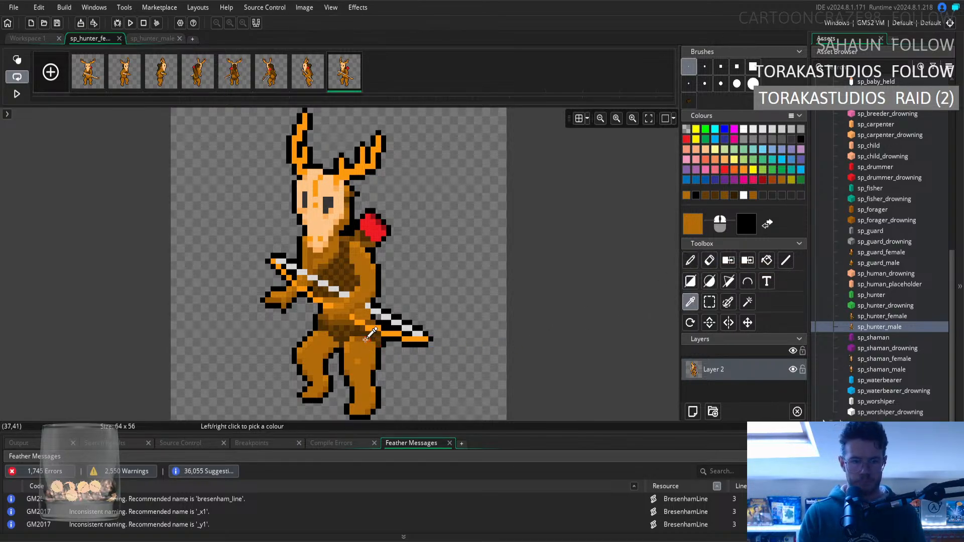
{"action": "left_click", "coordinate": [371, 335]}
{"action": "left_click", "coordinate": [688, 263]}
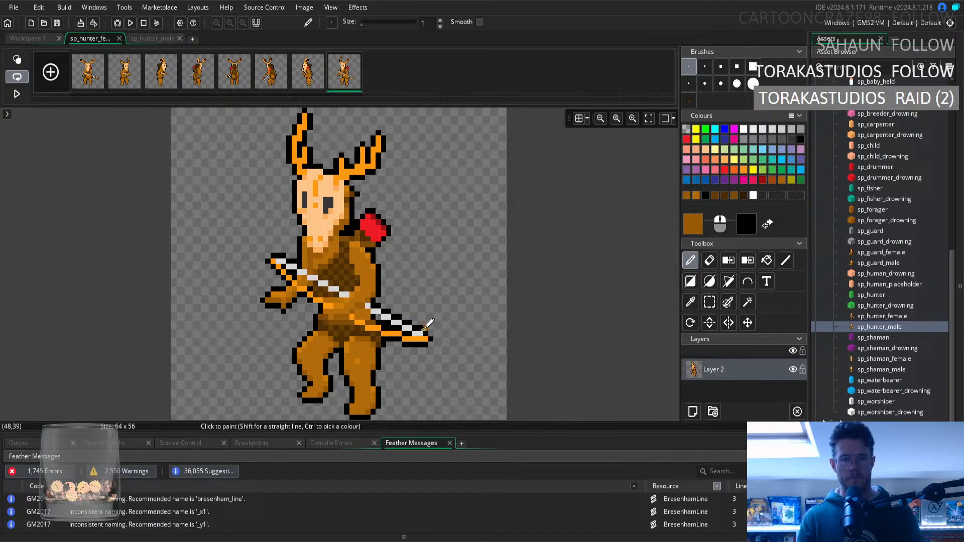
{"action": "left_click", "coordinate": [690, 301]}
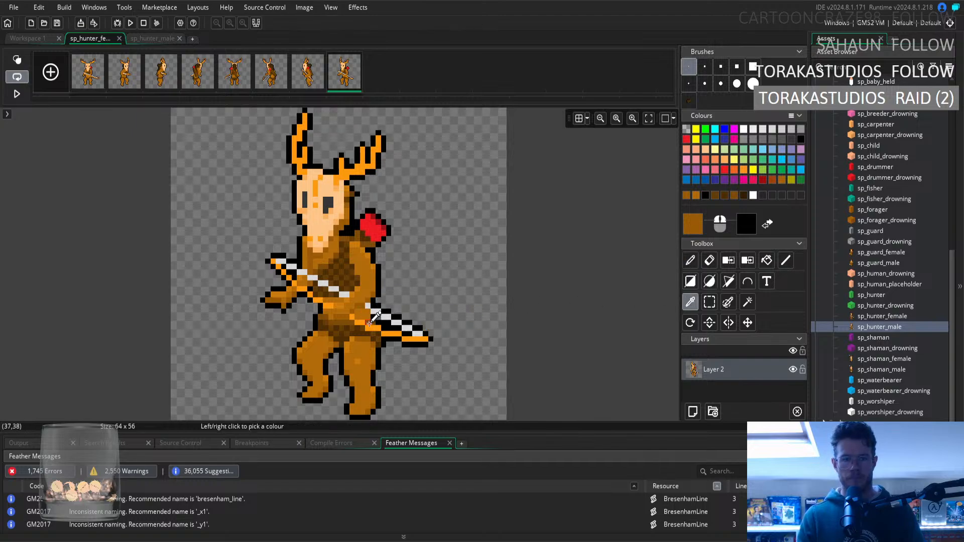
{"action": "key", "text": "d"}
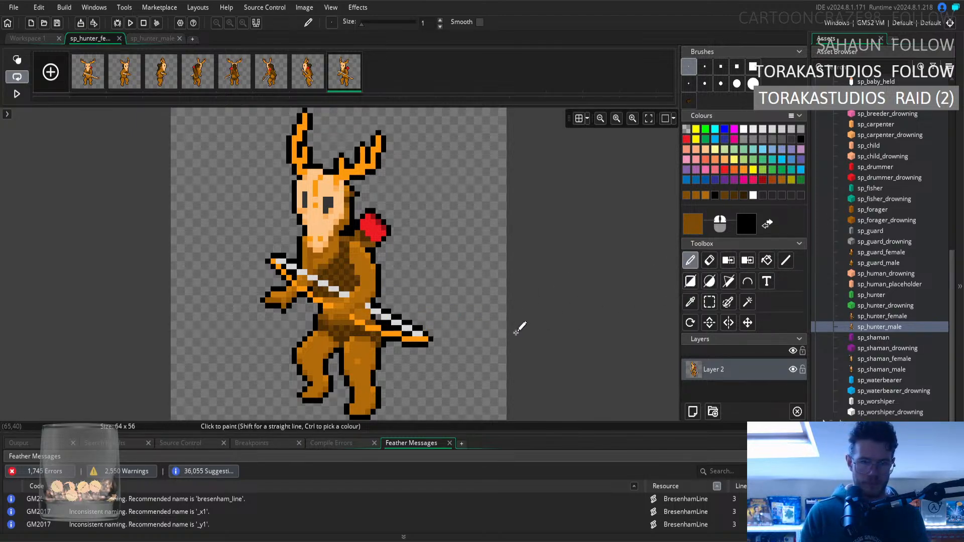
Touch up the outline beside the eighth frame's bow with black sampled from the gap under the bowstring.
{"action": "left_click", "coordinate": [690, 301]}
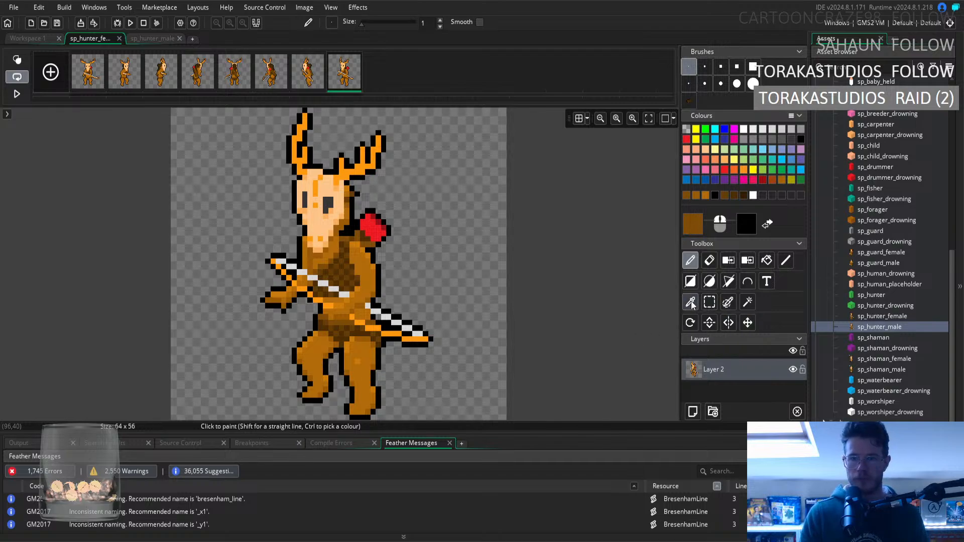
{"action": "left_click", "coordinate": [390, 320]}
{"action": "key", "text": "d"}
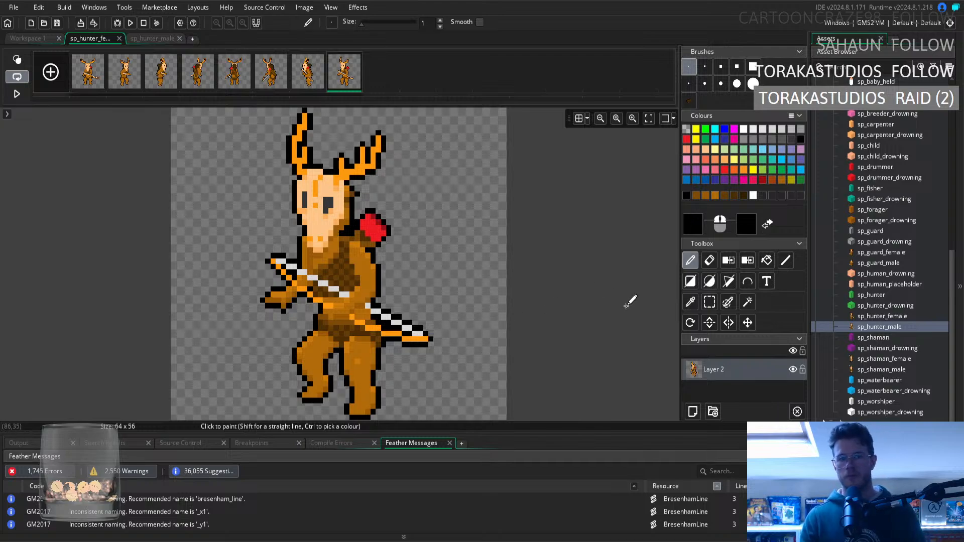
Flip back and forth through the sprite's frames to compare body width, pose and fur shading between neighbouring directions.
{"action": "left_click", "coordinate": [308, 74]}
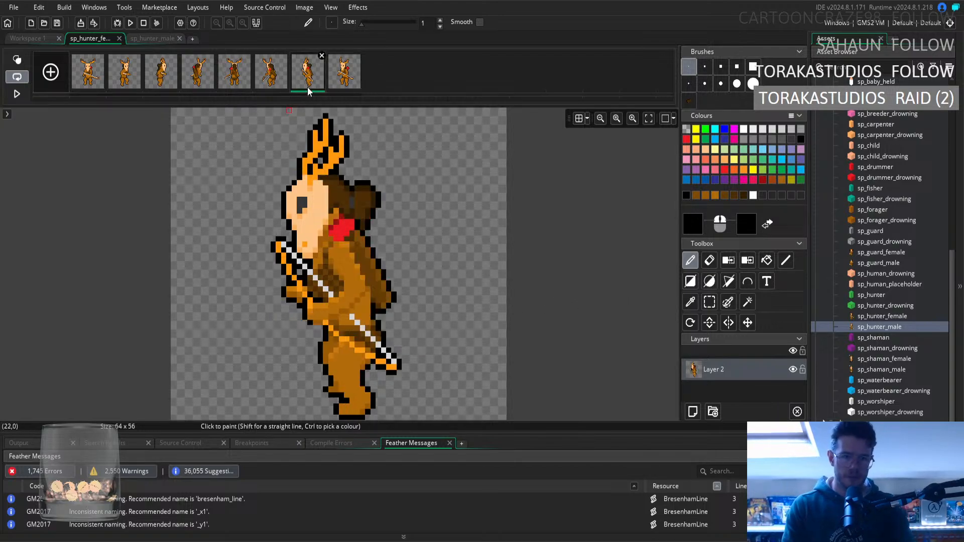
{"action": "left_click", "coordinate": [87, 73]}
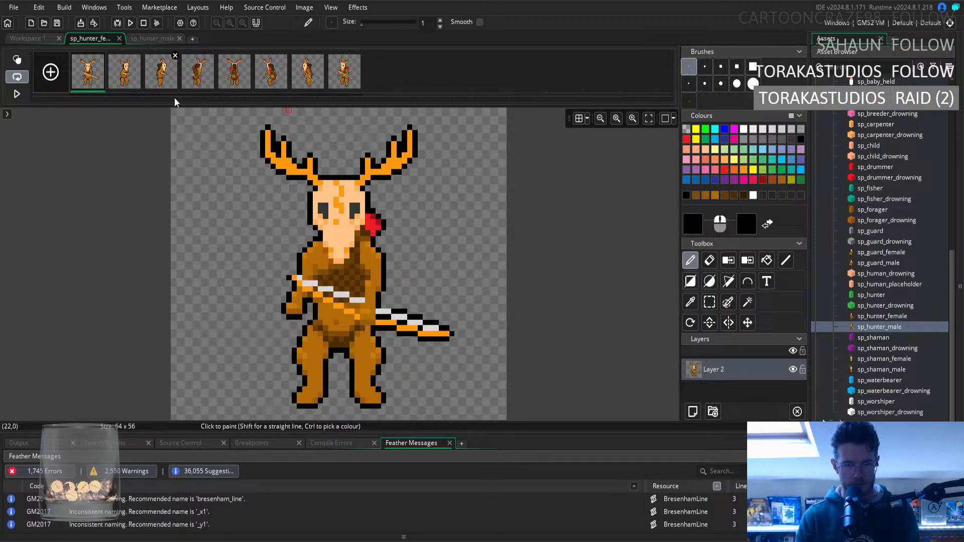
{"action": "key", "text": "Right"}
{"action": "key", "text": "Left"}
{"action": "key", "text": "Right"}
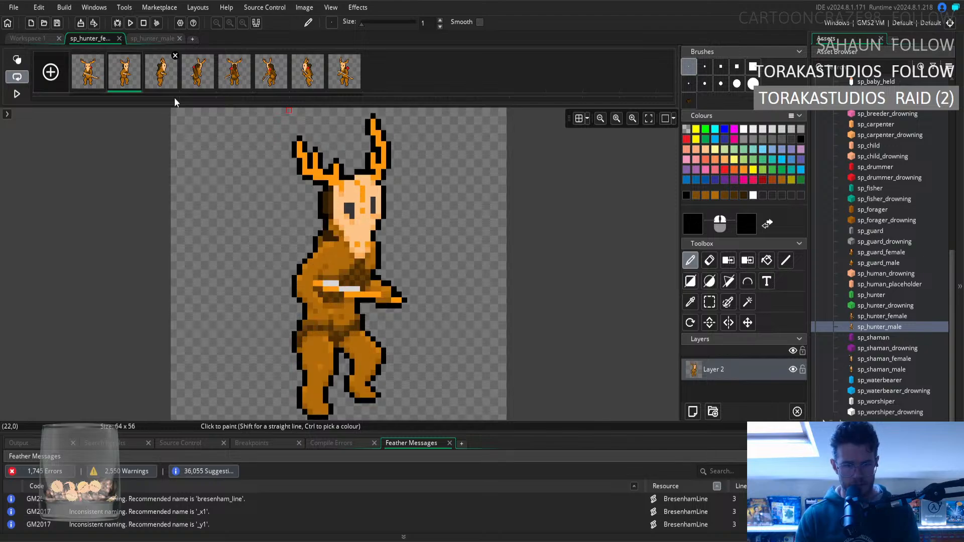
{"action": "key", "text": "Left"}
{"action": "key", "text": "Right"}
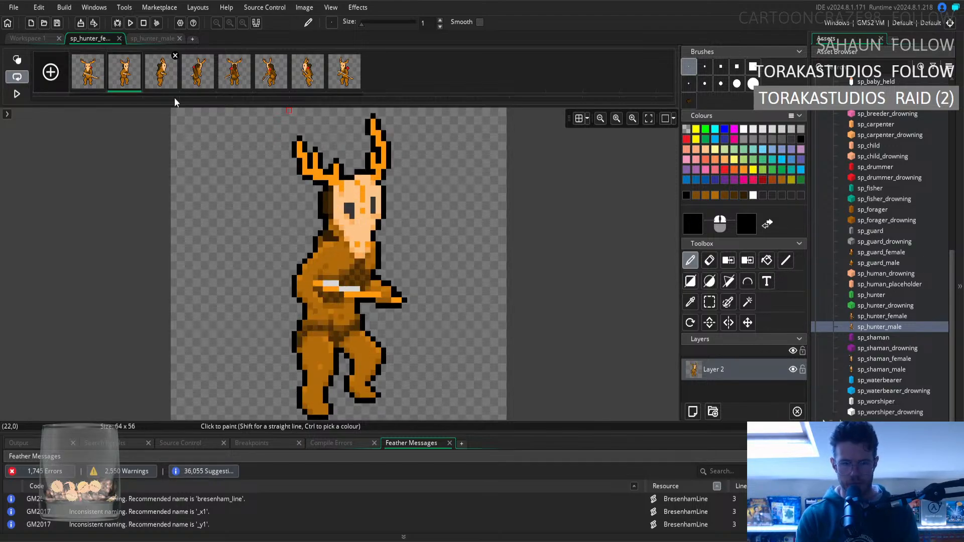
{"action": "key", "text": "Right"}
{"action": "key", "text": "Right"}
{"action": "key", "text": "Right"}
{"action": "key", "text": "Left"}
{"action": "key", "text": "Left"}
{"action": "key", "text": "Left"}
{"action": "key", "text": "Left"}
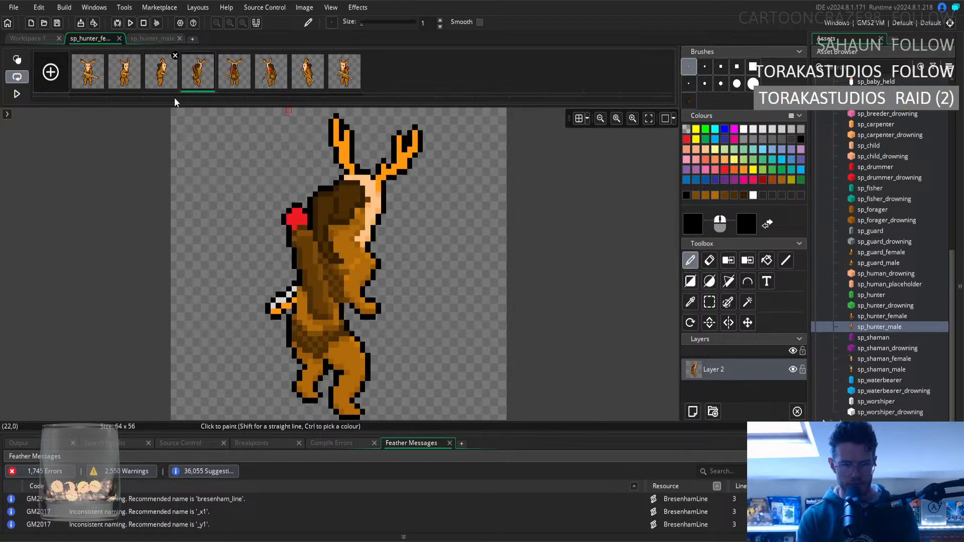
{"action": "key", "text": "Right"}
{"action": "key", "text": "Right"}
{"action": "key", "text": "Right"}
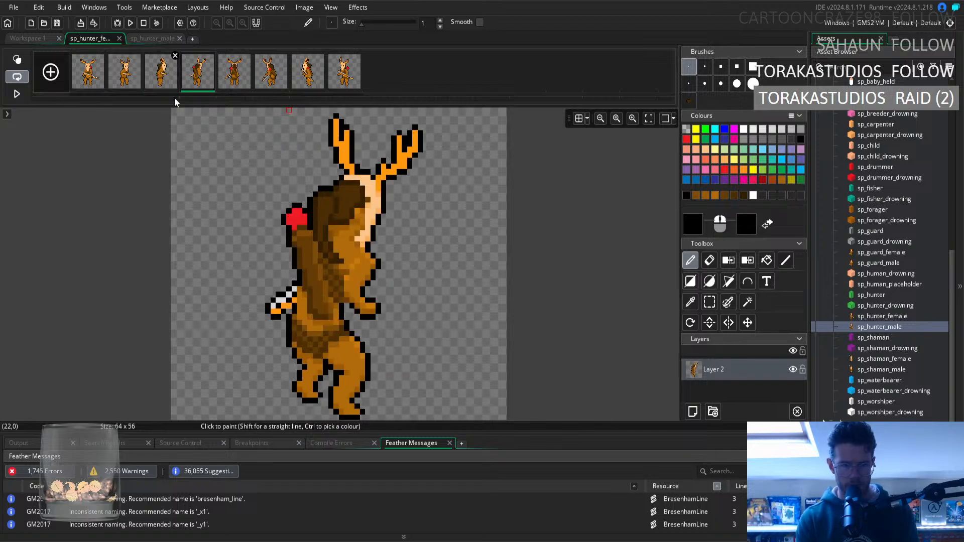
{"action": "key", "text": "Right"}
{"action": "key", "text": "Left"}
{"action": "key", "text": "Right"}
{"action": "key", "text": "Left"}
{"action": "key", "text": "Left"}
{"action": "key", "text": "Left"}
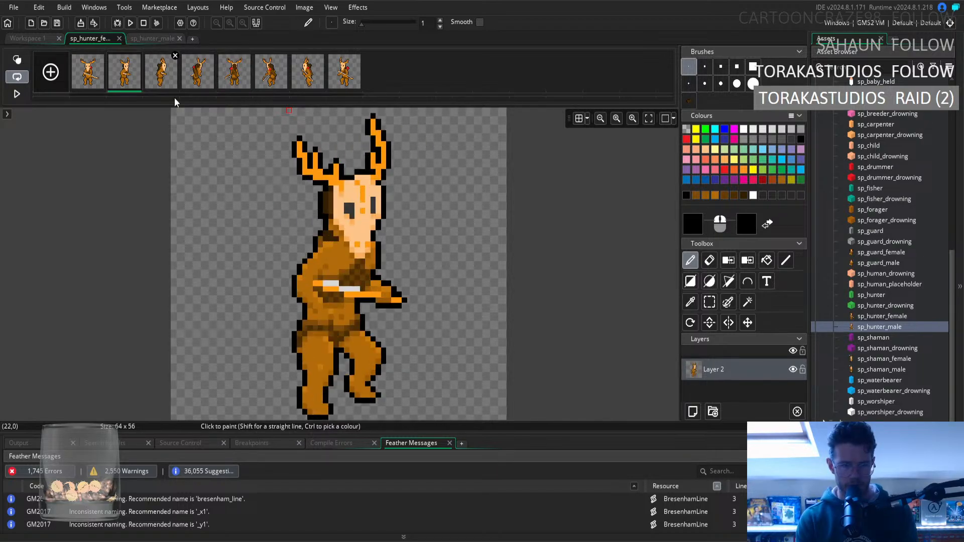
{"action": "key", "text": "Right"}
{"action": "key", "text": "Right"}
{"action": "key", "text": "Left"}
{"action": "key", "text": "Left"}
{"action": "key", "text": "Left"}
{"action": "key", "text": "Right"}
{"action": "key", "text": "Right"}
{"action": "key", "text": "Right"}
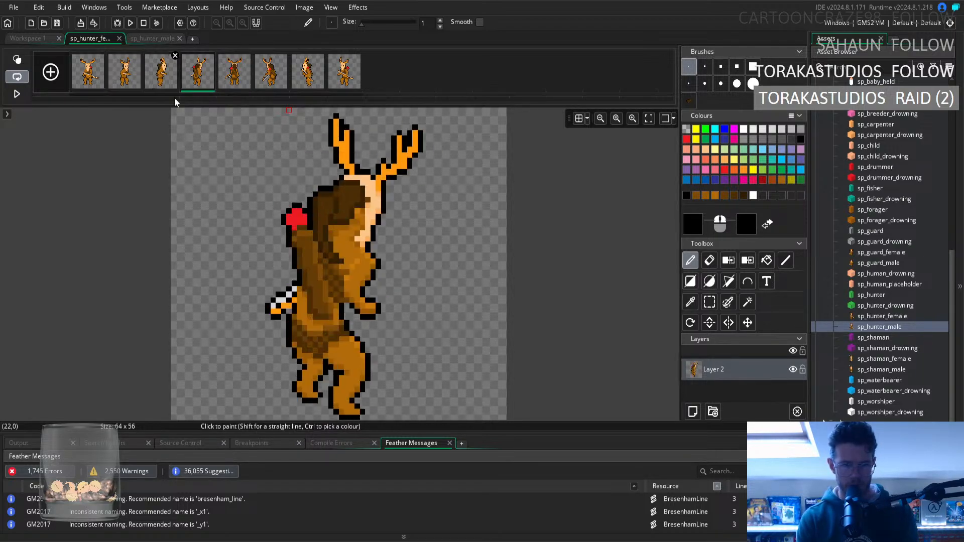
{"action": "key", "text": "Right"}
{"action": "key", "text": "Right"}
{"action": "key", "text": "Right"}
{"action": "key", "text": "Left"}
{"action": "key", "text": "Left"}
{"action": "key", "text": "Left"}
{"action": "key", "text": "Left"}
{"action": "key", "text": "Left"}
{"action": "key", "text": "Left"}
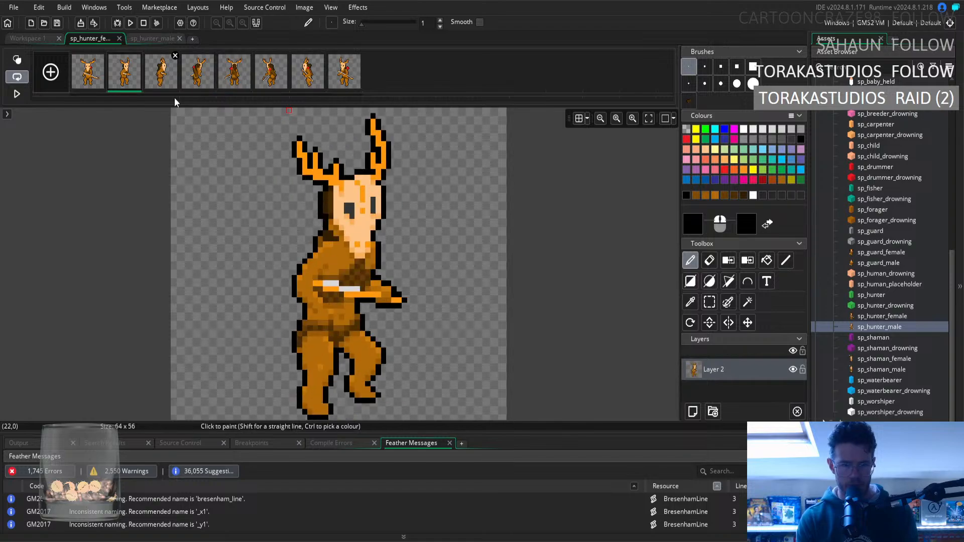
{"action": "key", "text": "Right"}
{"action": "key", "text": "Left"}
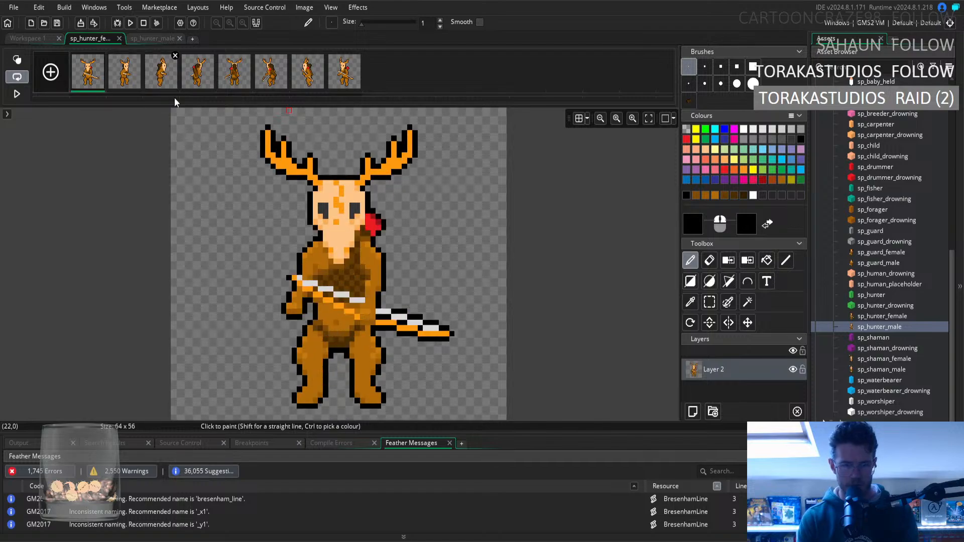
{"action": "key", "text": "Right"}
{"action": "key", "text": "Left"}
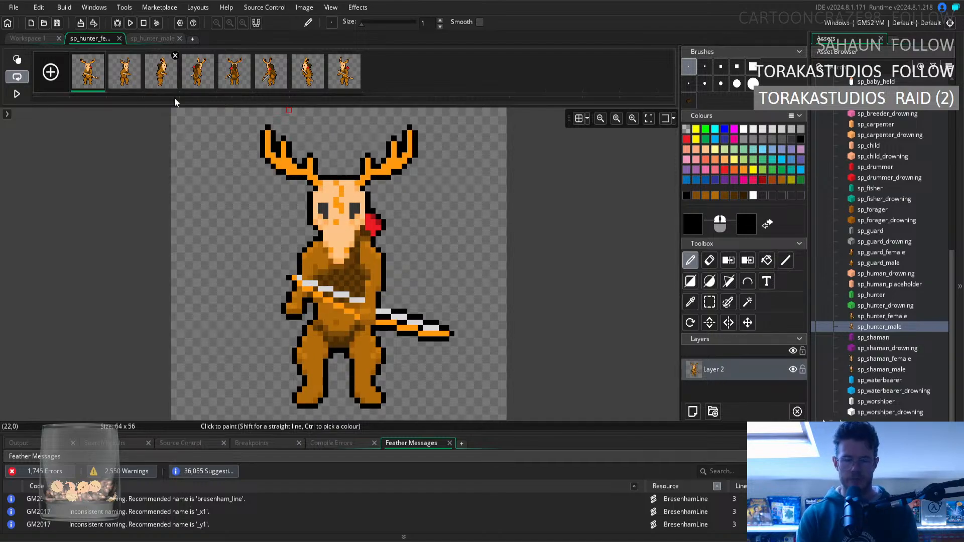
Step through the frames from the first to the eighth and compare the eighth with the seventh.
{"action": "key", "text": "Right"}
{"action": "key", "text": "Right"}
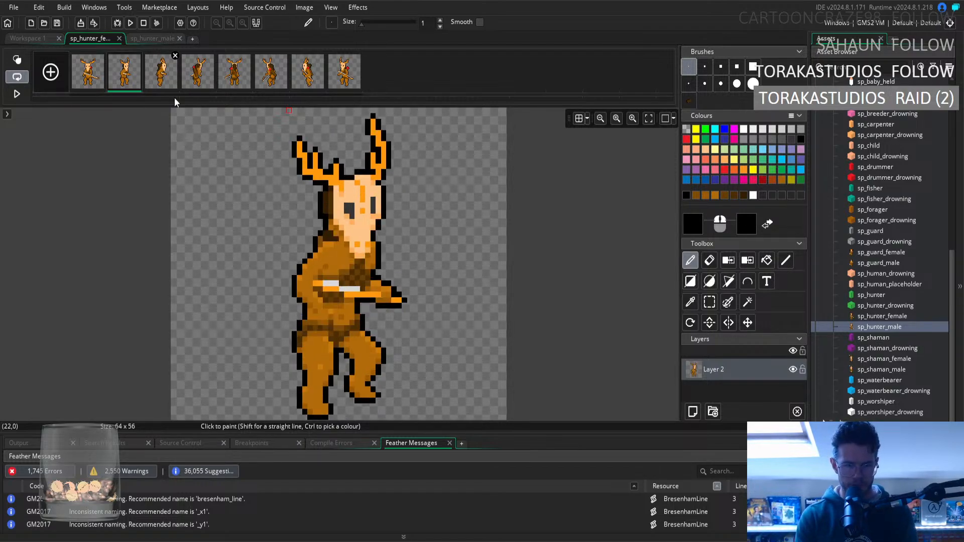
{"action": "key", "text": "Right"}
{"action": "key", "text": "Right"}
{"action": "key", "text": "Right"}
{"action": "key", "text": "Right"}
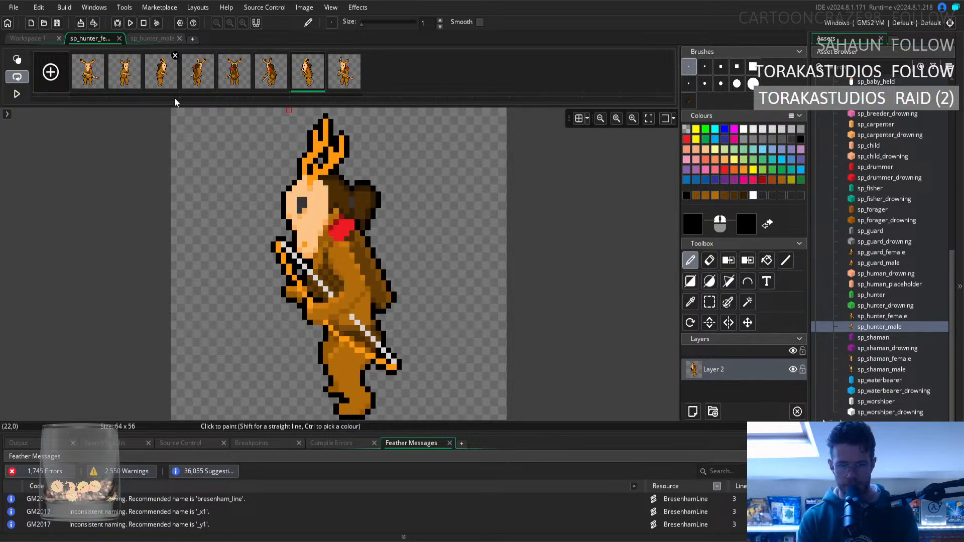
{"action": "key", "text": "Right"}
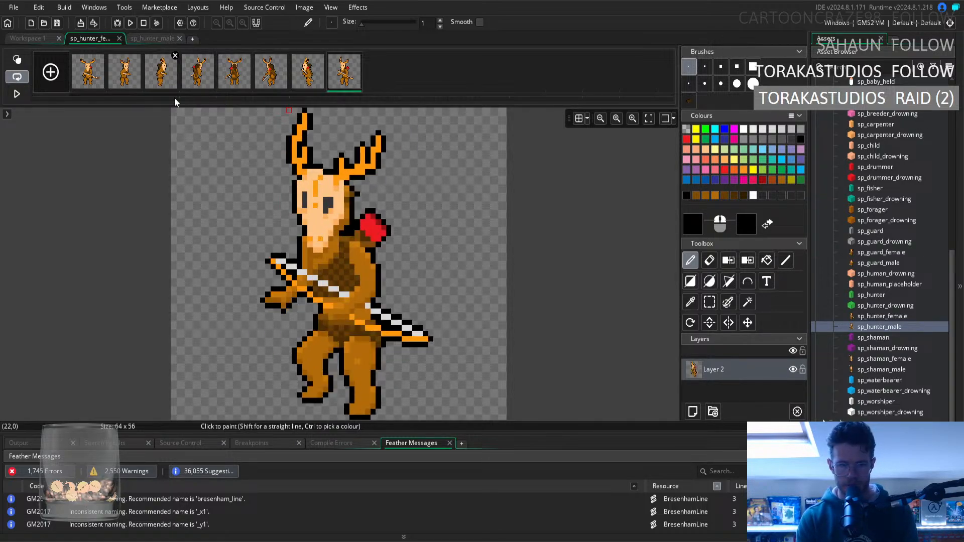
{"action": "key", "text": "Left"}
{"action": "key", "text": "Right"}
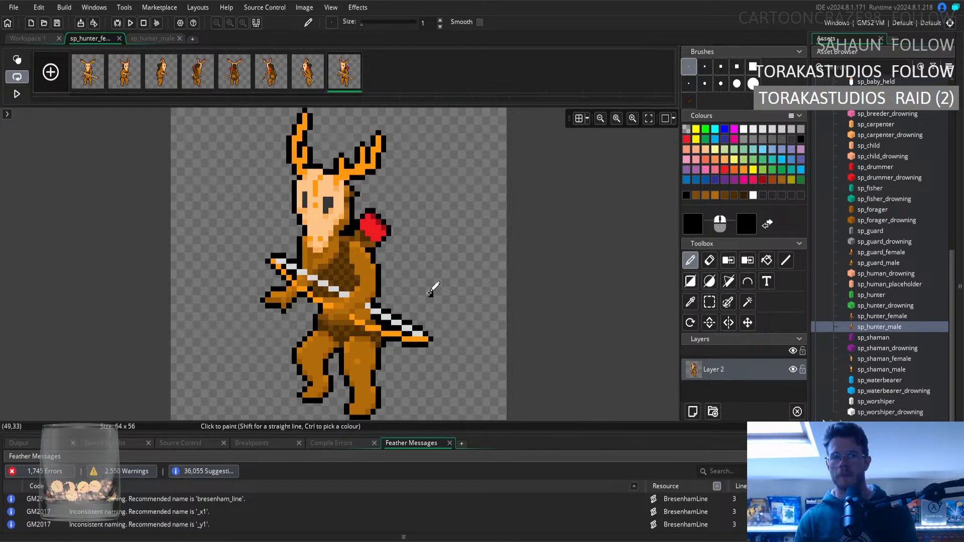
Switch to the rectangular selection tool and examine how the first few frames line up with each other.
{"action": "left_click", "coordinate": [709, 302]}
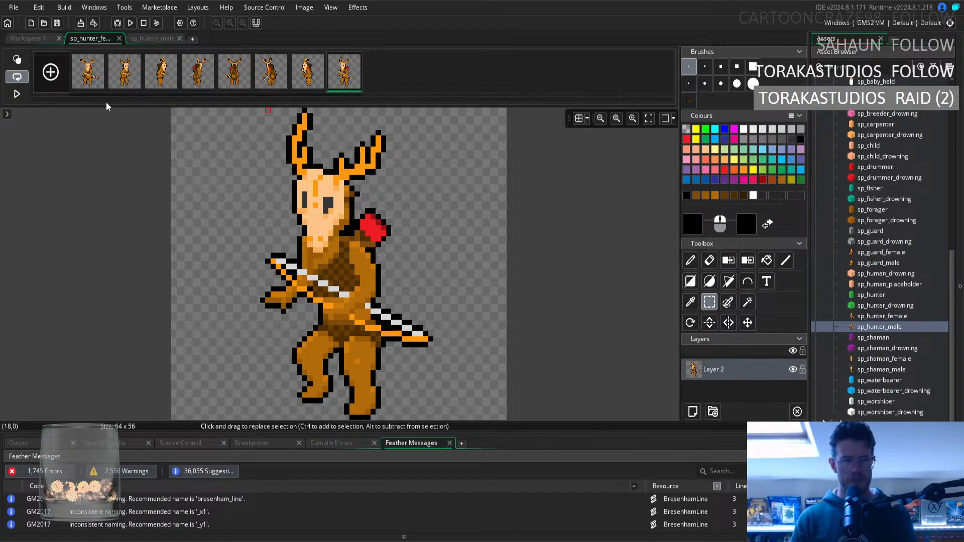
{"action": "left_click", "coordinate": [82, 85]}
{"action": "key", "text": "Right"}
{"action": "key", "text": "Right"}
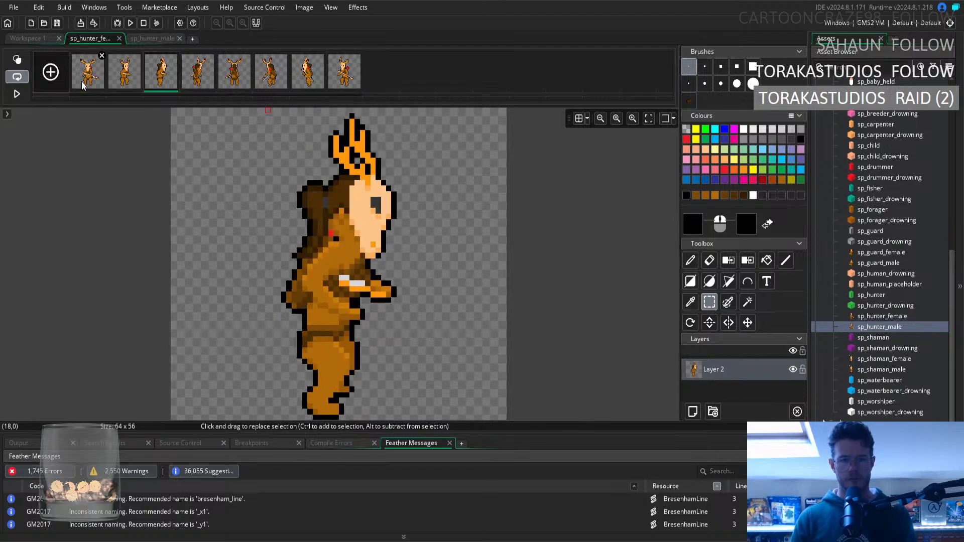
{"action": "key", "text": "Right"}
{"action": "key", "text": "Left"}
{"action": "key", "text": "Left"}
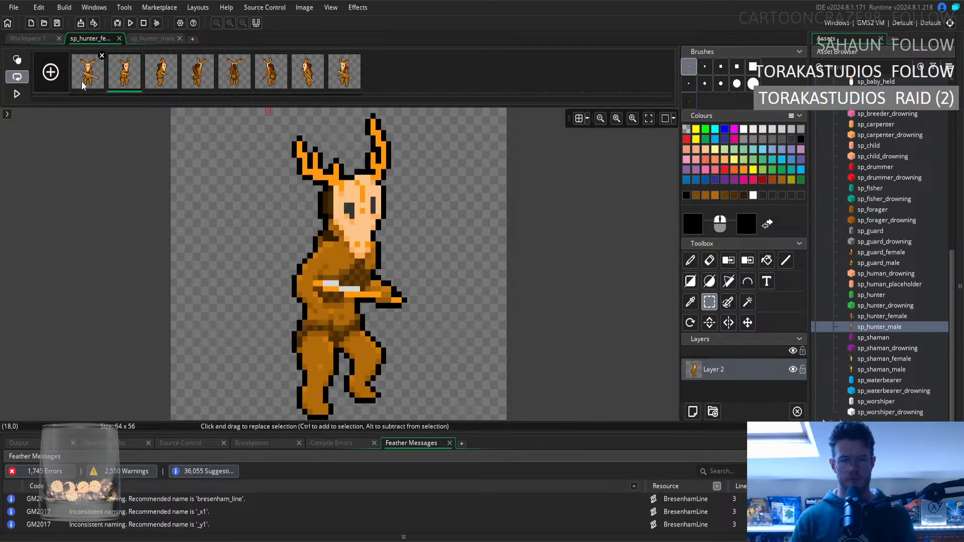
{"action": "key", "text": "Right"}
{"action": "key", "text": "Right"}
Step through the sprite's frames from the fourth to the eighth, comparing body width and bow placement between neighbouring directions.
{"action": "key", "text": "Right"}
{"action": "key", "text": "Left"}
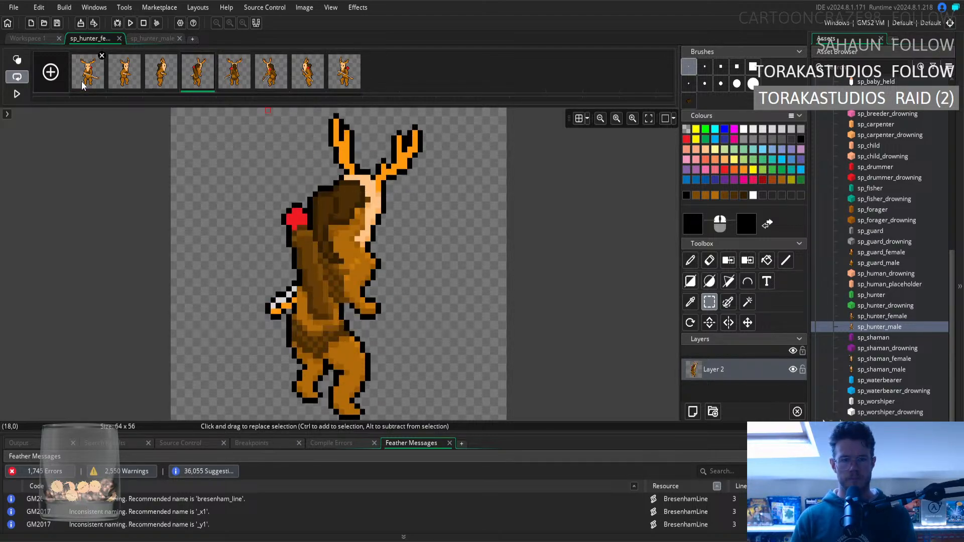
{"action": "key", "text": "Left"}
{"action": "key", "text": "Right"}
{"action": "key", "text": "Right"}
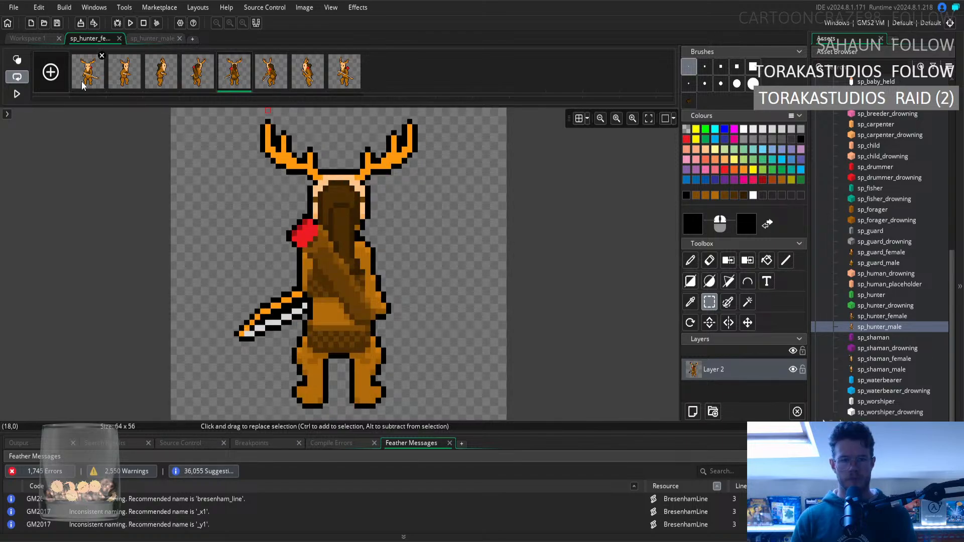
{"action": "key", "text": "Right"}
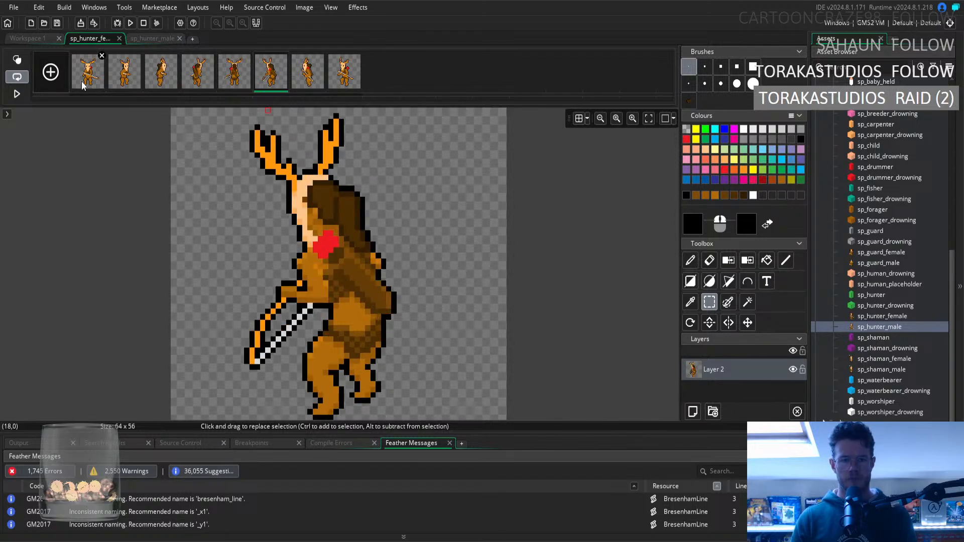
{"action": "key", "text": "Right"}
{"action": "key", "text": "Left"}
{"action": "key", "text": "Right"}
{"action": "key", "text": "Right"}
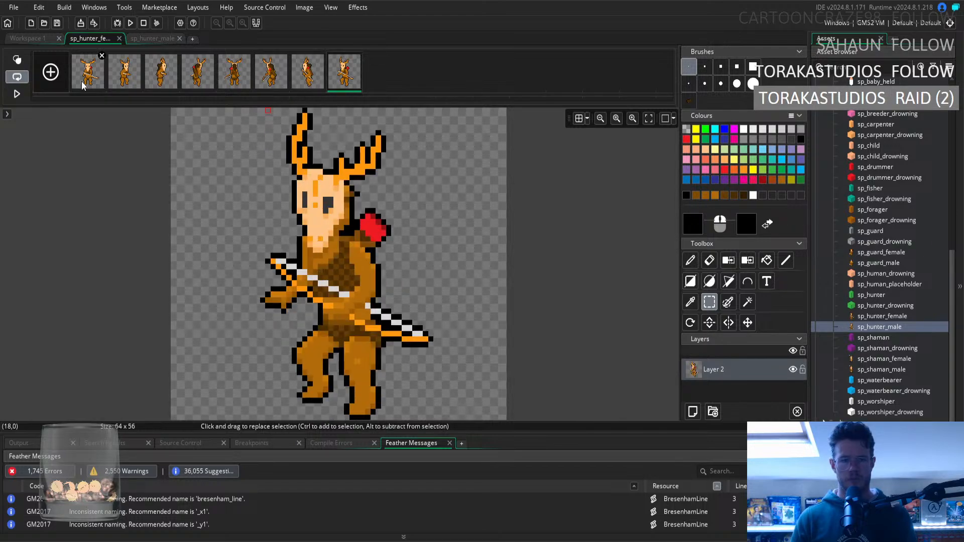
Cycle through the whole set again from the first frame and check the seventh and eighth frames against each other.
{"action": "left_click", "coordinate": [86, 72]}
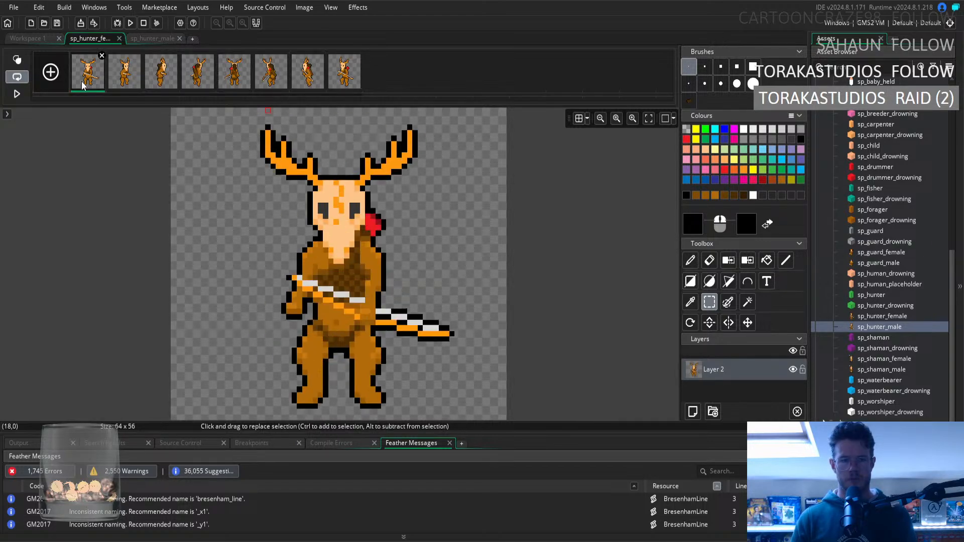
{"action": "key", "text": "Right"}
{"action": "key", "text": "Right"}
{"action": "key", "text": "Right"}
{"action": "key", "text": "Right"}
{"action": "key", "text": "Right"}
{"action": "key", "text": "Right"}
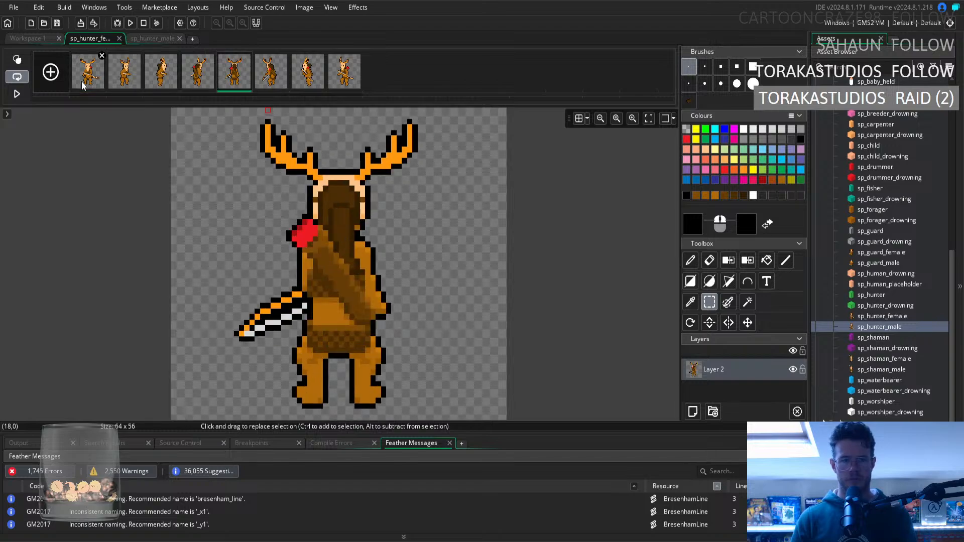
{"action": "key", "text": "Right"}
{"action": "key", "text": "Right"}
{"action": "key", "text": "Right"}
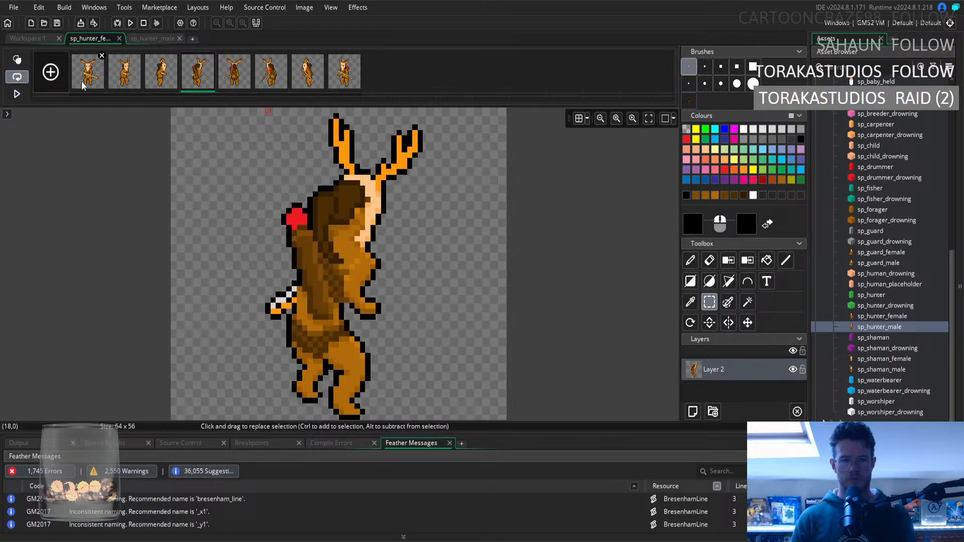
{"action": "left_click", "coordinate": [83, 86]}
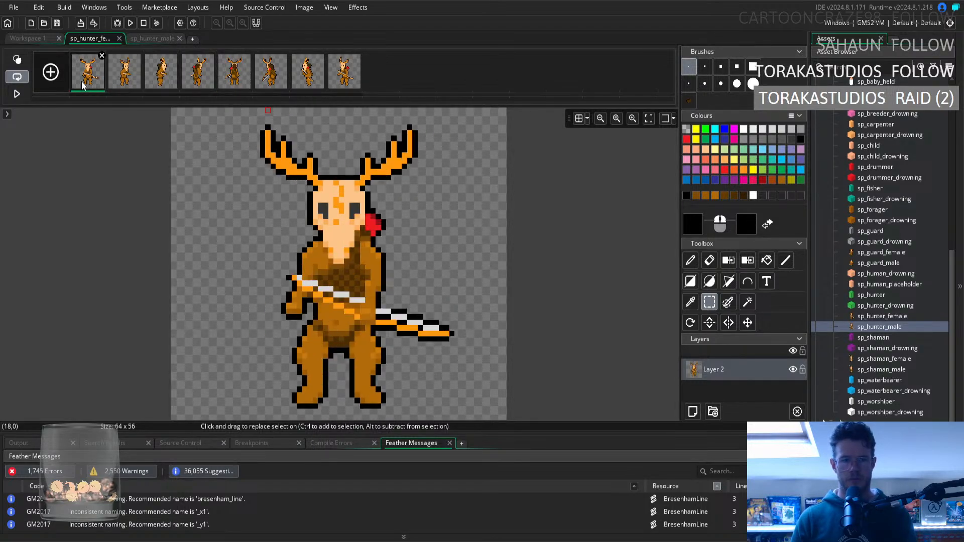
{"action": "key", "text": "Right"}
{"action": "key", "text": "Right"}
{"action": "key", "text": "Right"}
{"action": "key", "text": "Right"}
{"action": "key", "text": "Right"}
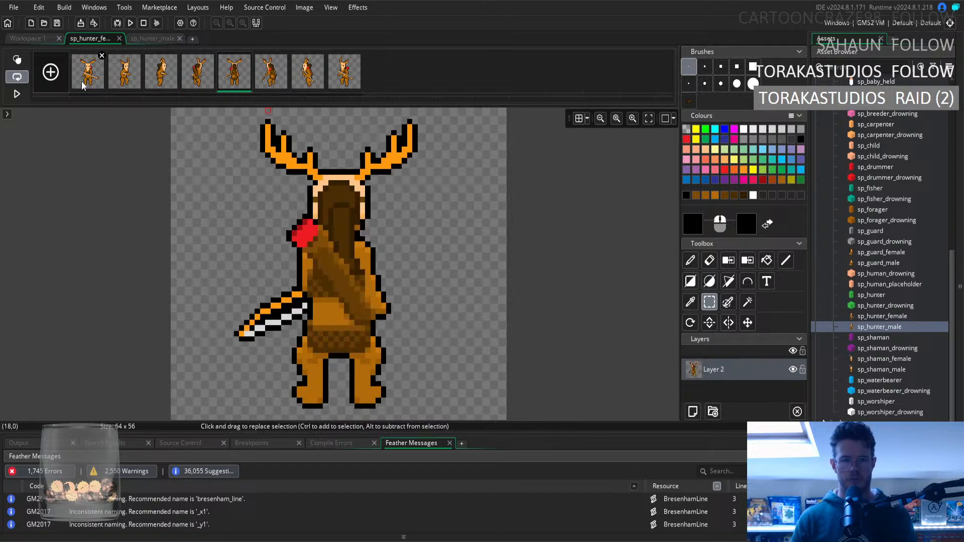
{"action": "key", "text": "Right"}
{"action": "key", "text": "Right"}
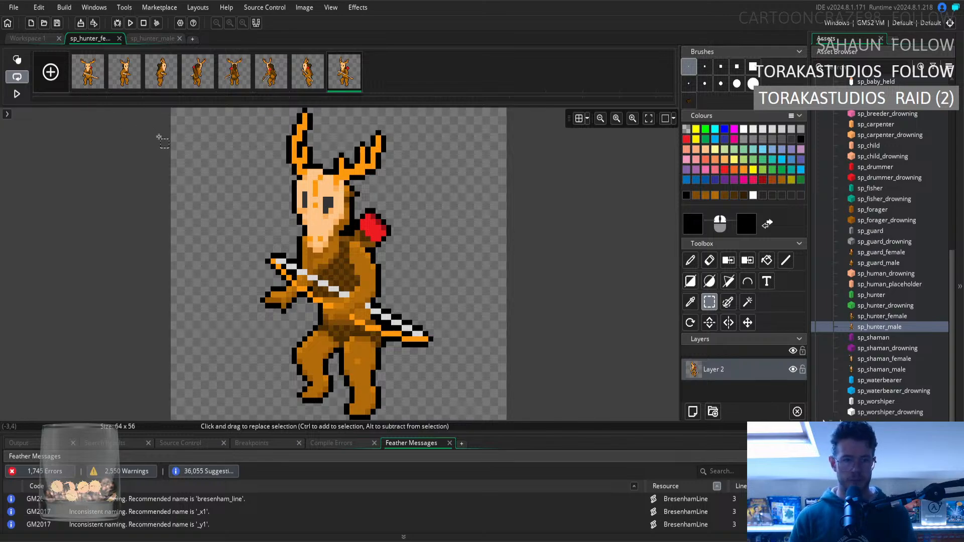
{"action": "left_click", "coordinate": [308, 81]}
{"action": "left_click", "coordinate": [347, 83]}
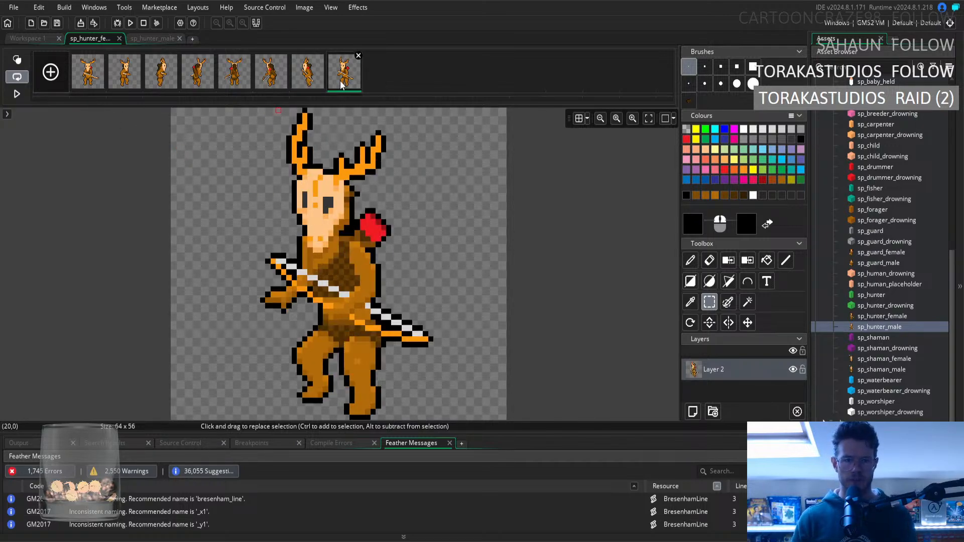
Clear the diagonal strip along the upper edge of the eighth frame's chest fur and repaint it with sampled light fur brown.
{"action": "left_click", "coordinate": [315, 271], "text": "alt"}
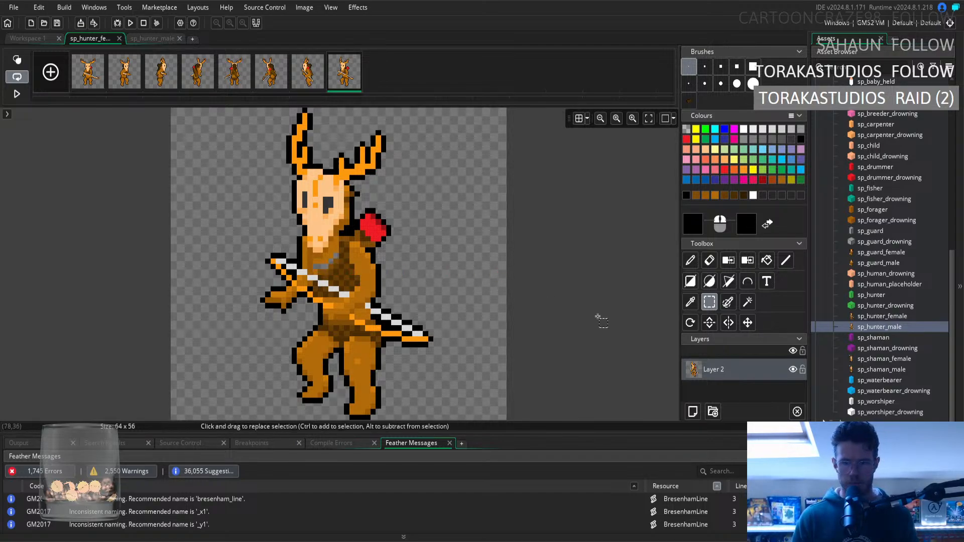
{"action": "left_click", "coordinate": [690, 305]}
{"action": "left_click", "coordinate": [331, 261]}
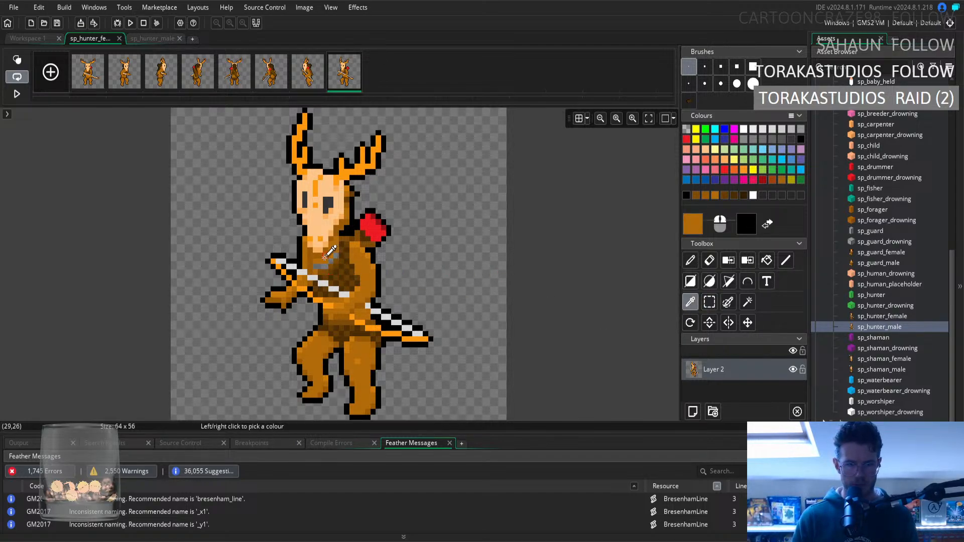
{"action": "left_click", "coordinate": [690, 261]}
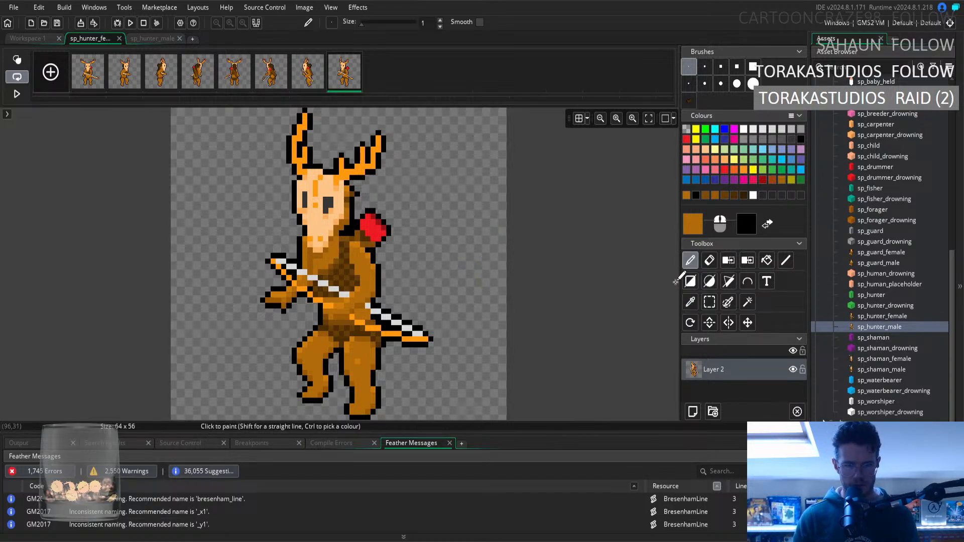
Rework the shading of the eighth frame's chest fur using sampled medium brown and dark brown.
{"action": "left_click", "coordinate": [690, 302]}
{"action": "left_click", "coordinate": [321, 271]}
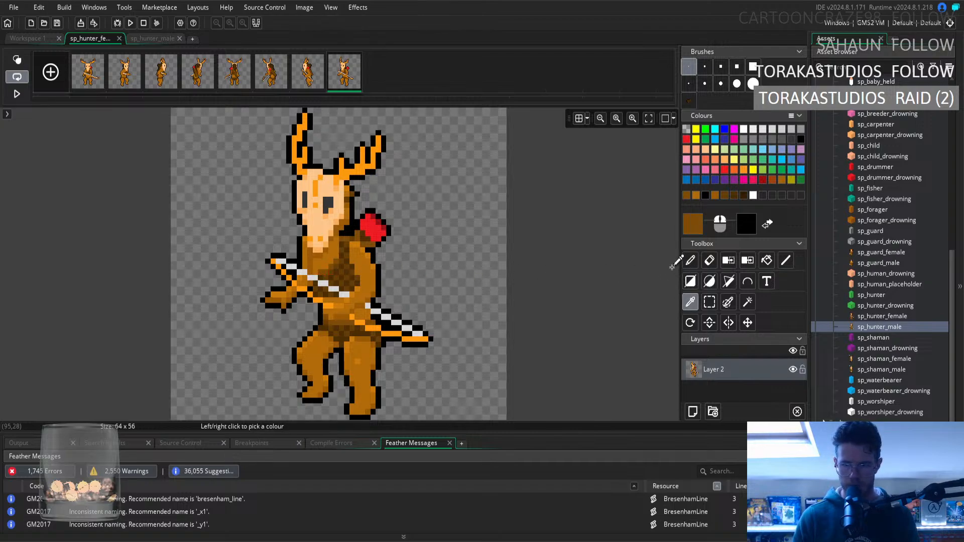
{"action": "left_click", "coordinate": [690, 261]}
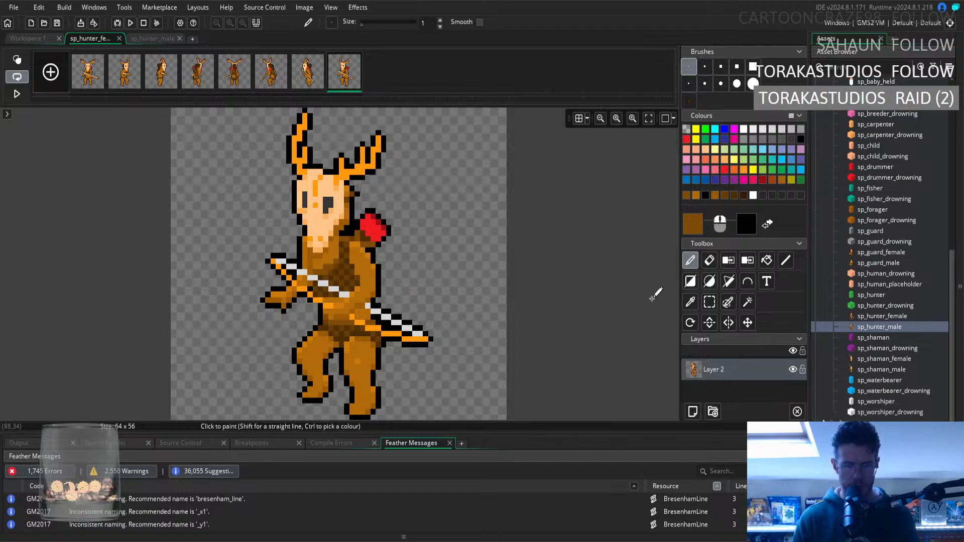
{"action": "left_click", "coordinate": [690, 302]}
{"action": "left_click", "coordinate": [342, 267]}
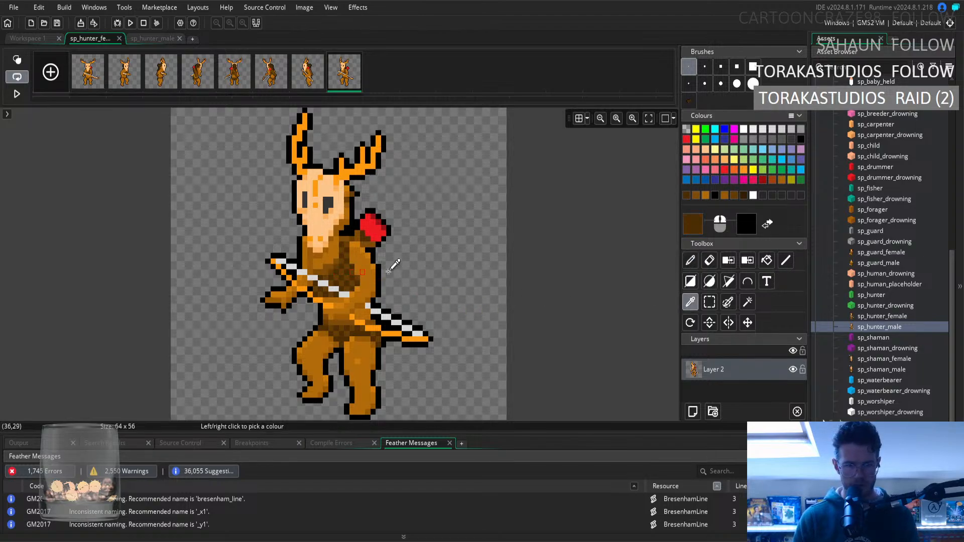
{"action": "left_click", "coordinate": [690, 260]}
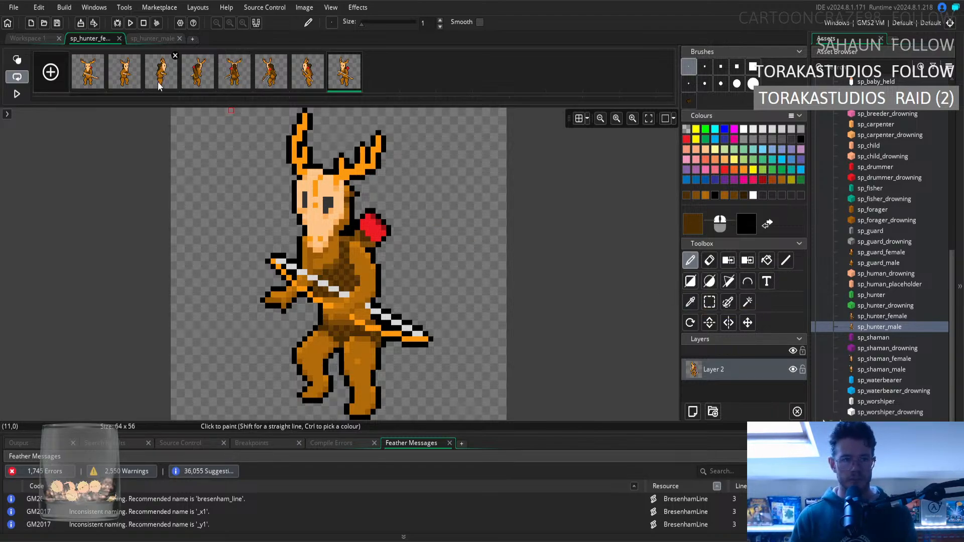
Copy the dark hair strip behind the second frame's head onto the back of the eighth frame's head and compare both frames.
{"action": "left_click", "coordinate": [134, 82]}
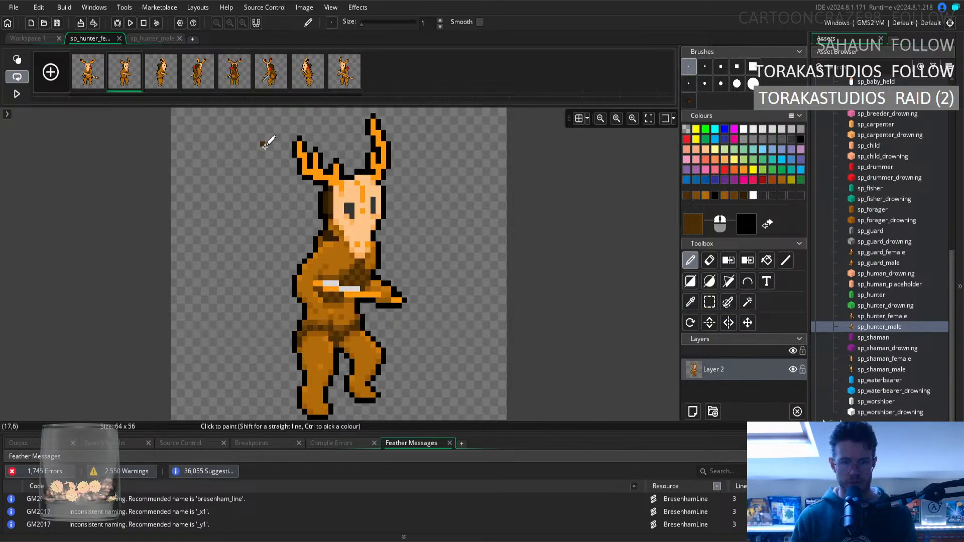
{"action": "left_click", "coordinate": [709, 302]}
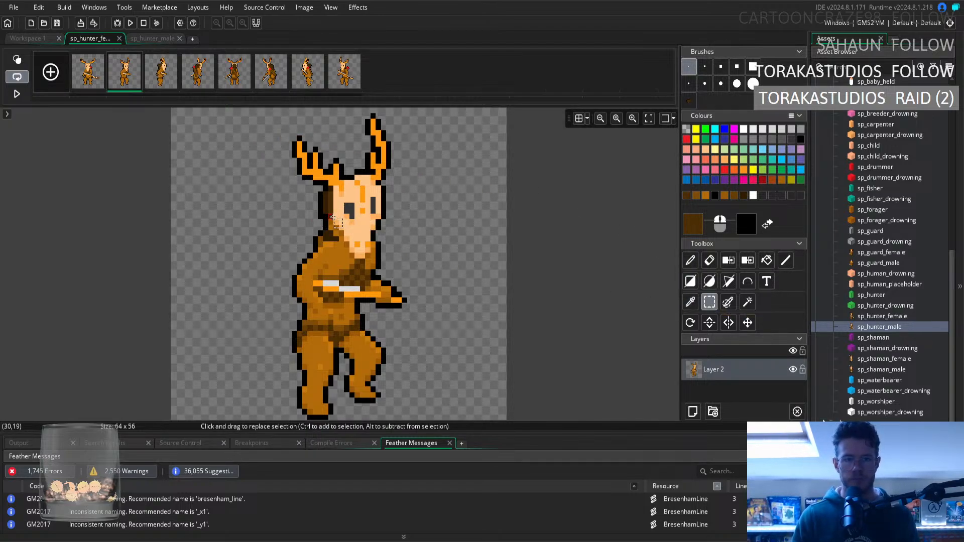
{"action": "left_click", "coordinate": [709, 260]}
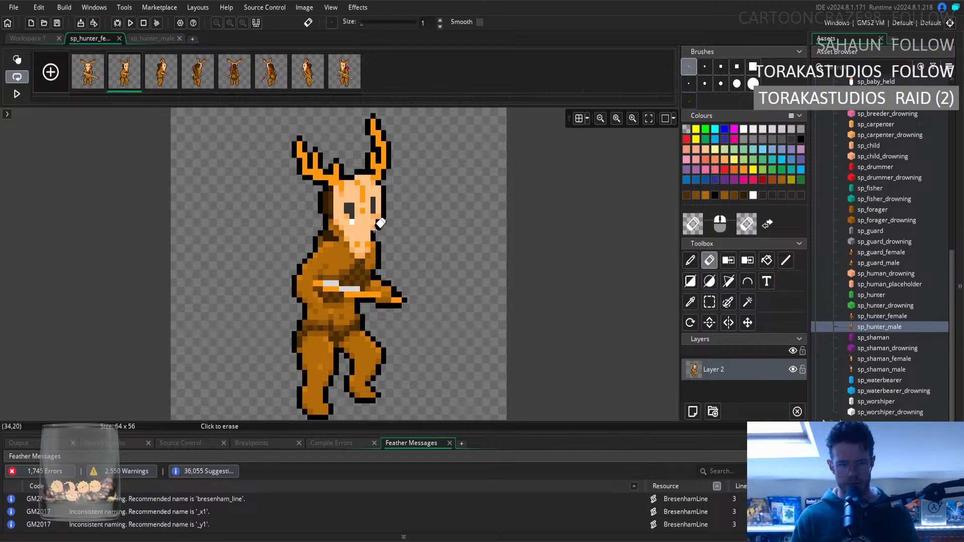
{"action": "left_click", "coordinate": [690, 299]}
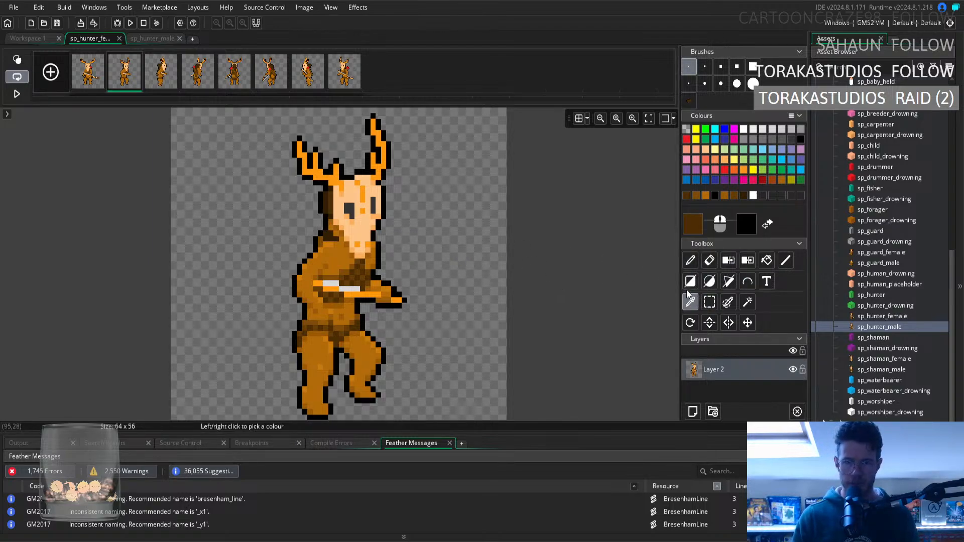
{"action": "left_click", "coordinate": [710, 302]}
{"action": "mouse_move", "coordinate": [320, 203]}
{"action": "left_mouse_down"}
{"action": "mouse_move", "coordinate": [331, 190]}
{"action": "mouse_move", "coordinate": [332, 218]}
{"action": "left_mouse_up"}
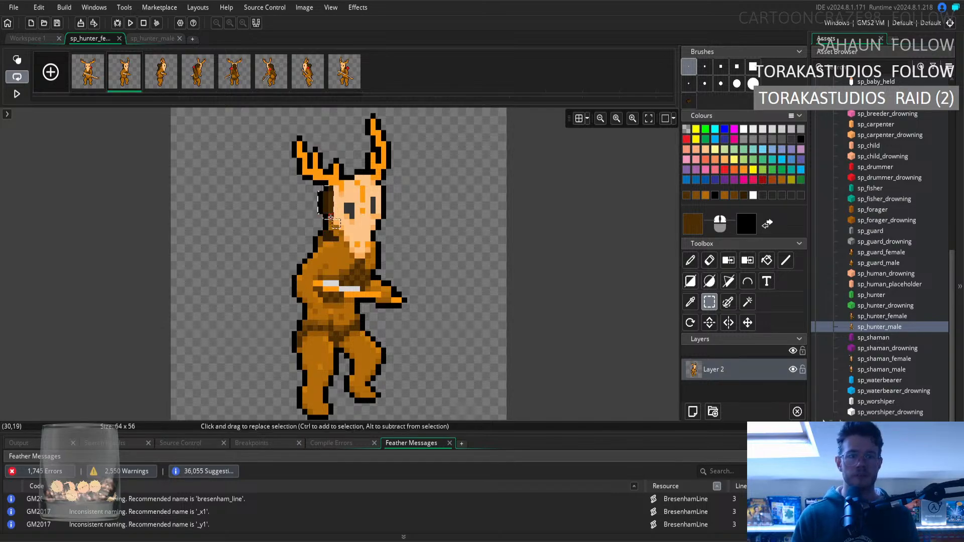
{"action": "key", "text": "ctrl+c"}
{"action": "key", "text": "ctrl+v"}
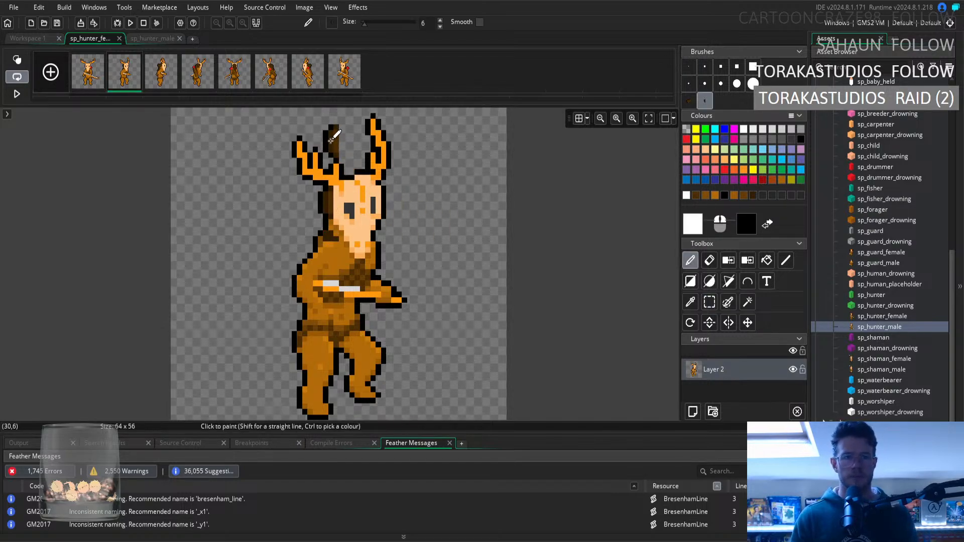
{"action": "left_click", "coordinate": [339, 87]}
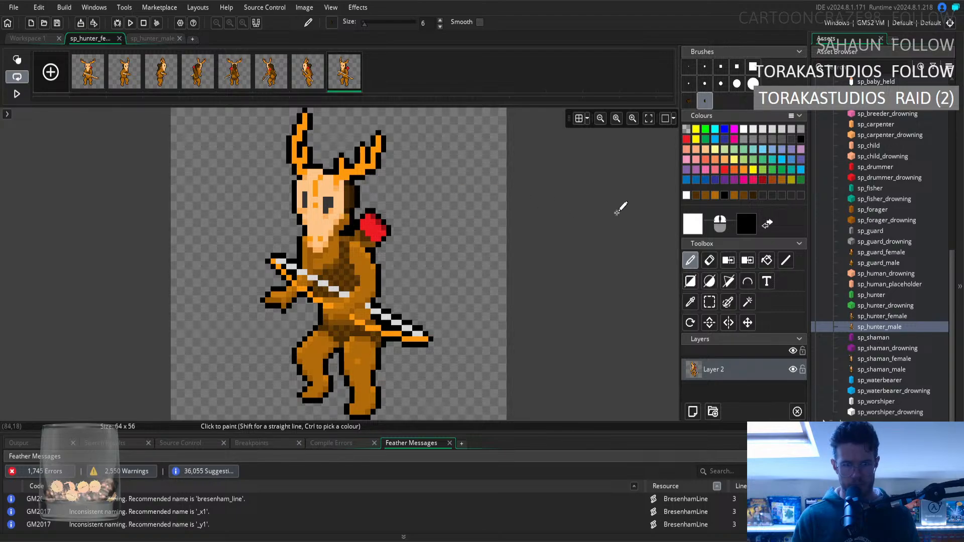
{"action": "left_click", "coordinate": [120, 83]}
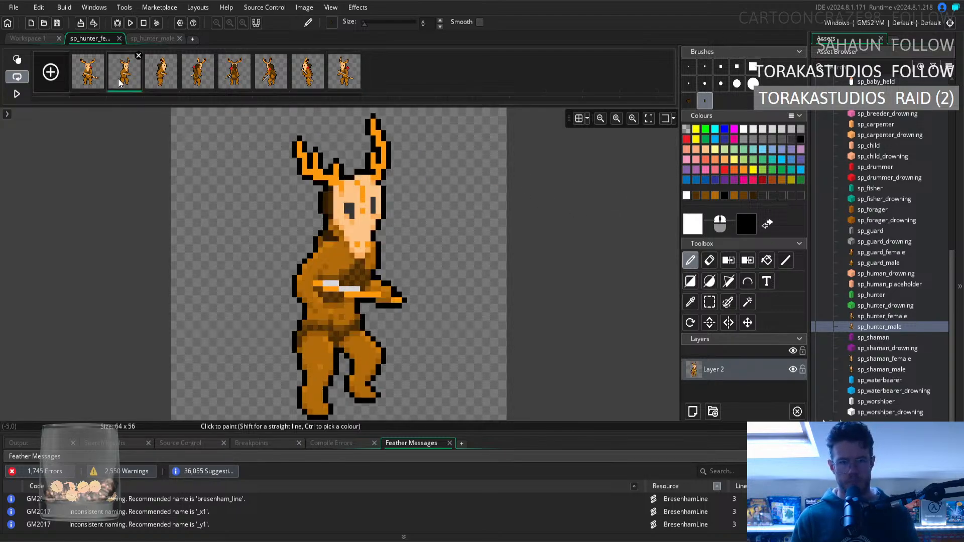
{"action": "left_click", "coordinate": [340, 86]}
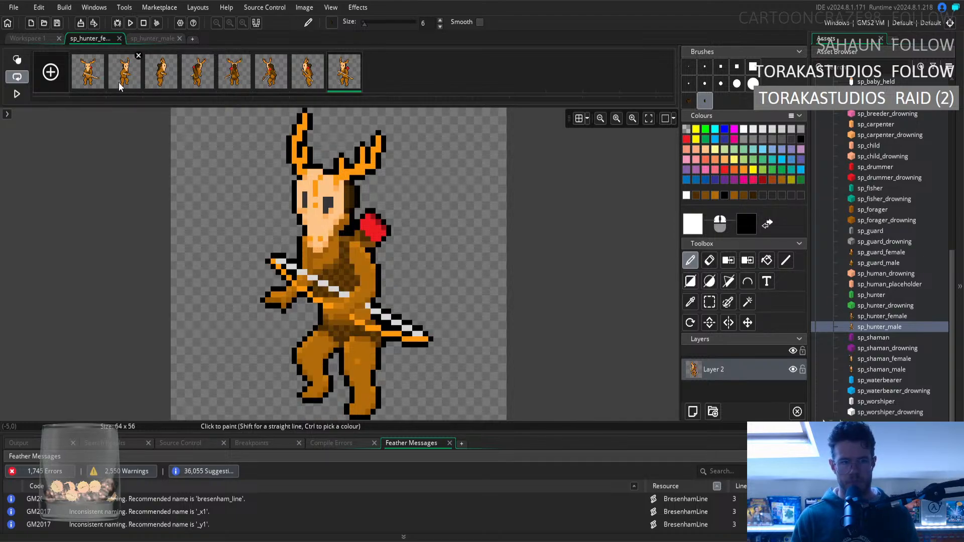
{"action": "left_click", "coordinate": [120, 86]}
{"action": "left_click", "coordinate": [342, 87]}
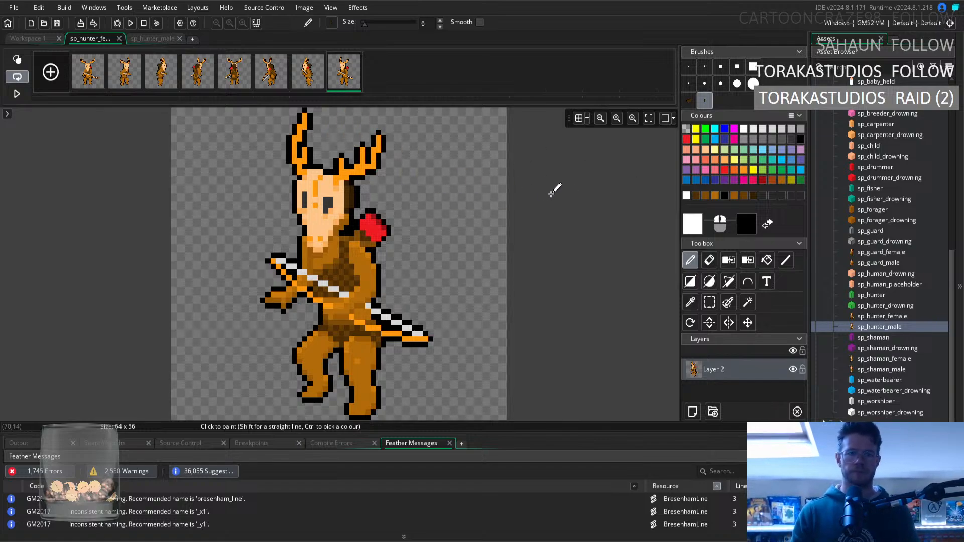
Touch up the belly fur under the eighth frame's bow with sampled light brown, undoing the oversized stroke and using the one-pixel brush.
{"action": "left_click", "coordinate": [691, 303]}
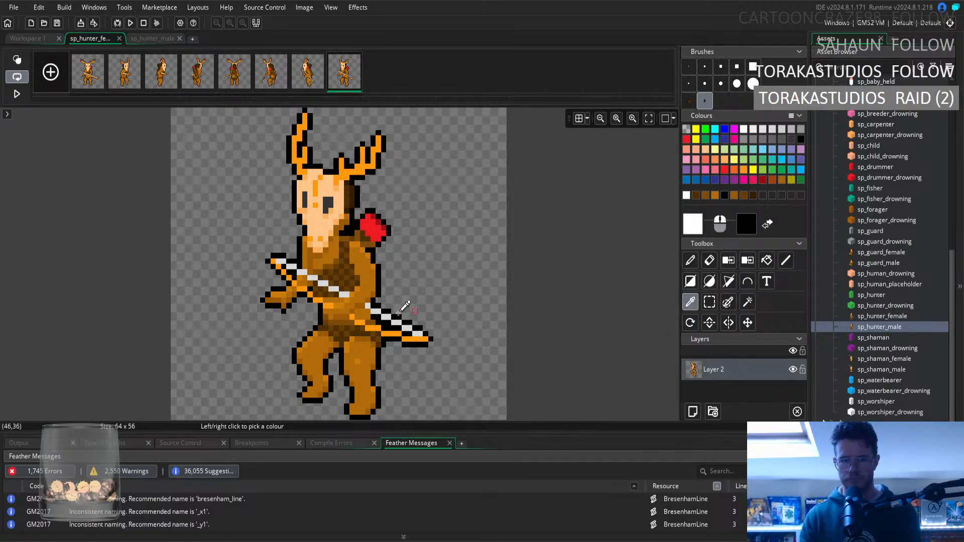
{"action": "left_click", "coordinate": [335, 301]}
{"action": "left_click", "coordinate": [690, 260]}
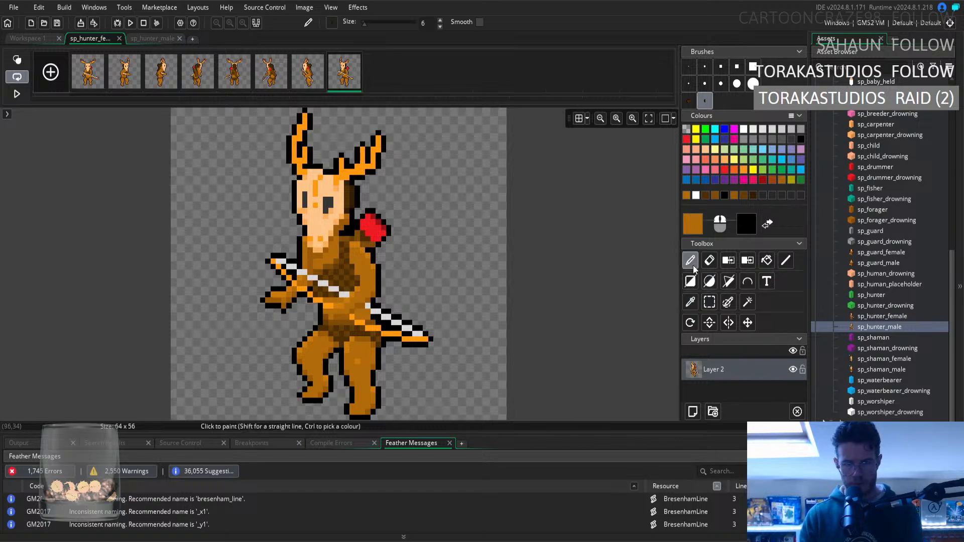
{"action": "left_click_drag", "start_coordinate": [330, 299], "coordinate": [333, 288]}
{"action": "key", "text": "ctrl+z"}
{"action": "left_click", "coordinate": [689, 66]}
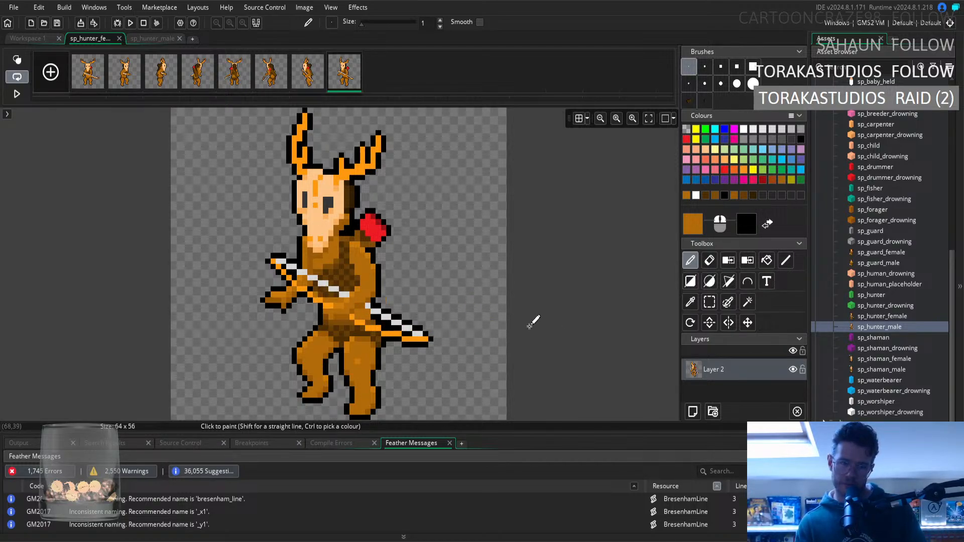
Sample the brown at the inner edge of the eighth frame's raised leg as the pencil colour for fur touch-ups.
{"action": "left_click", "coordinate": [691, 301]}
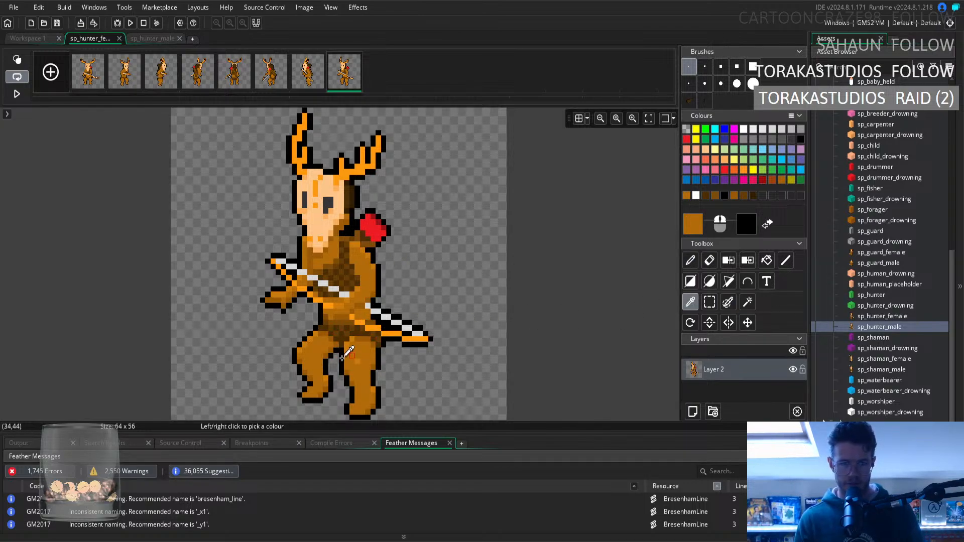
{"action": "left_click", "coordinate": [330, 349]}
{"action": "key", "text": "p"}
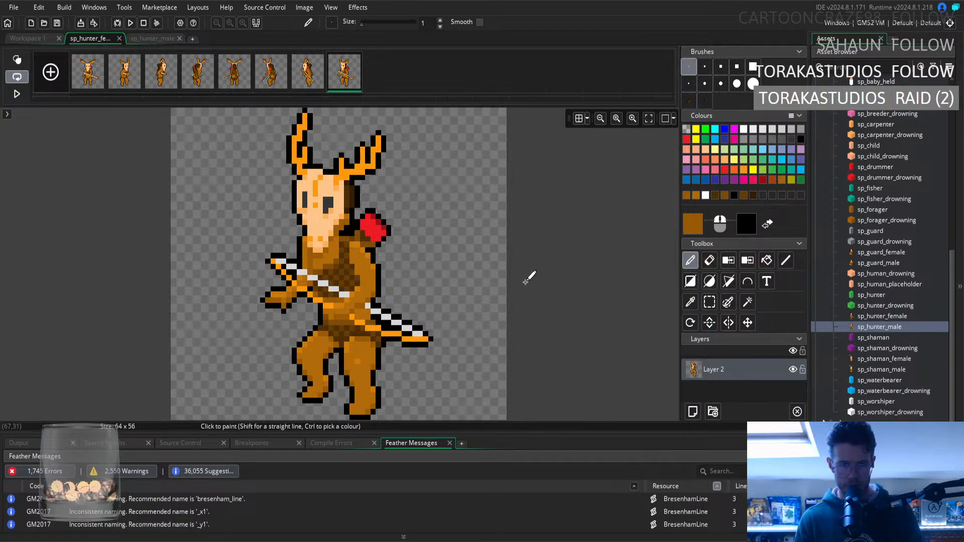
Compare the eighth frame of sp_hunter_male with the same frame of sp_hunter_female, choosing the one-pixel brush for the male sprite.
{"action": "left_click", "coordinate": [158, 41]}
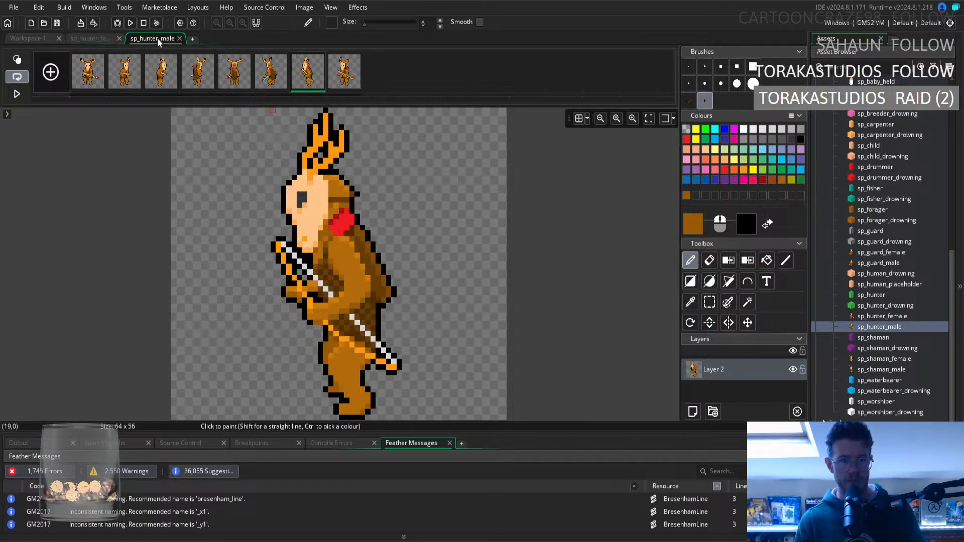
{"action": "left_click", "coordinate": [345, 85]}
{"action": "left_click", "coordinate": [689, 66]}
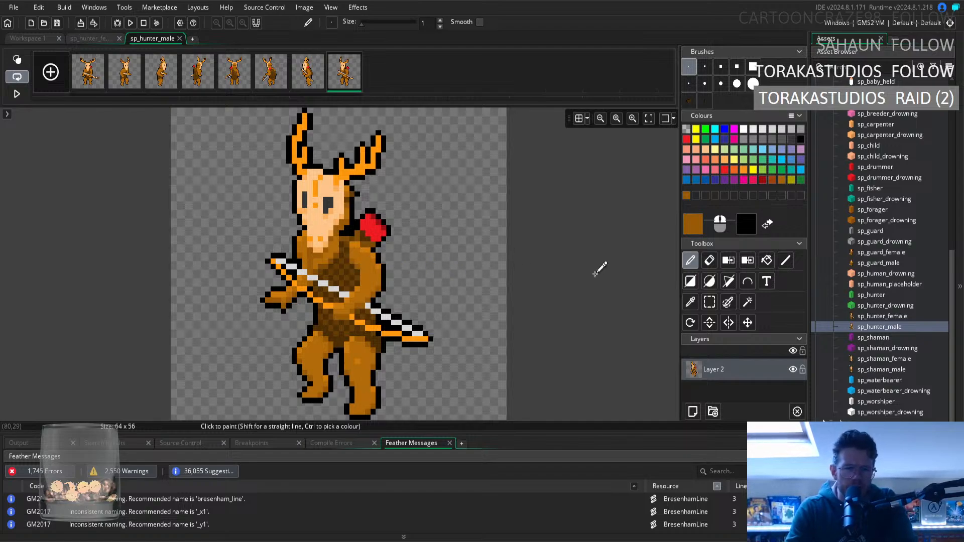
{"action": "left_click", "coordinate": [104, 40]}
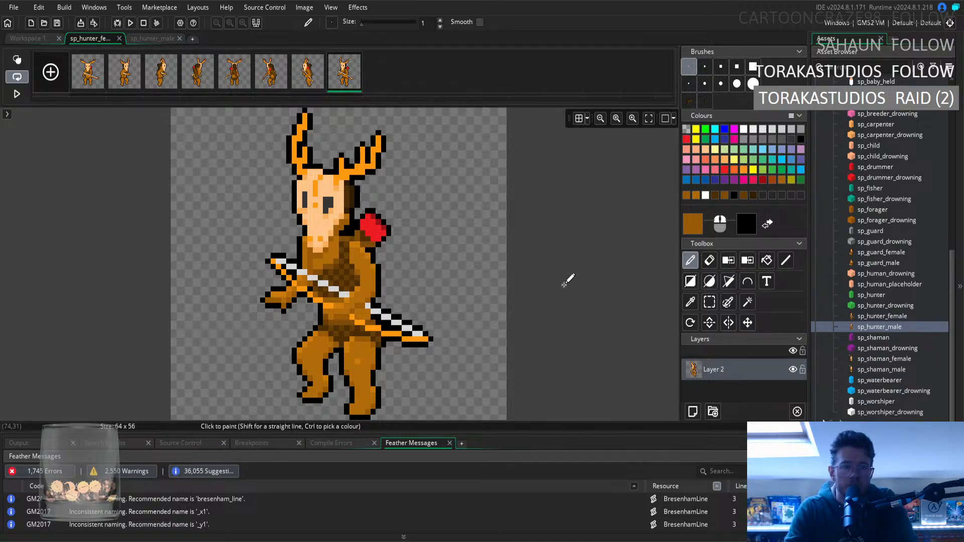
Sample the light, dark and medium browns of the seventh frame's torso and back as pencil colours for fur touch-ups.
{"action": "left_click", "coordinate": [304, 86]}
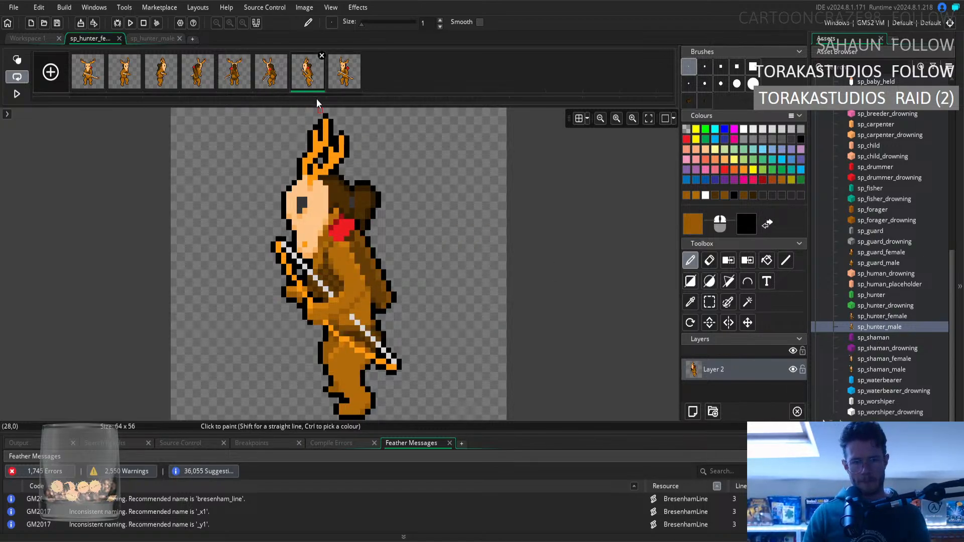
{"action": "left_click", "coordinate": [690, 302]}
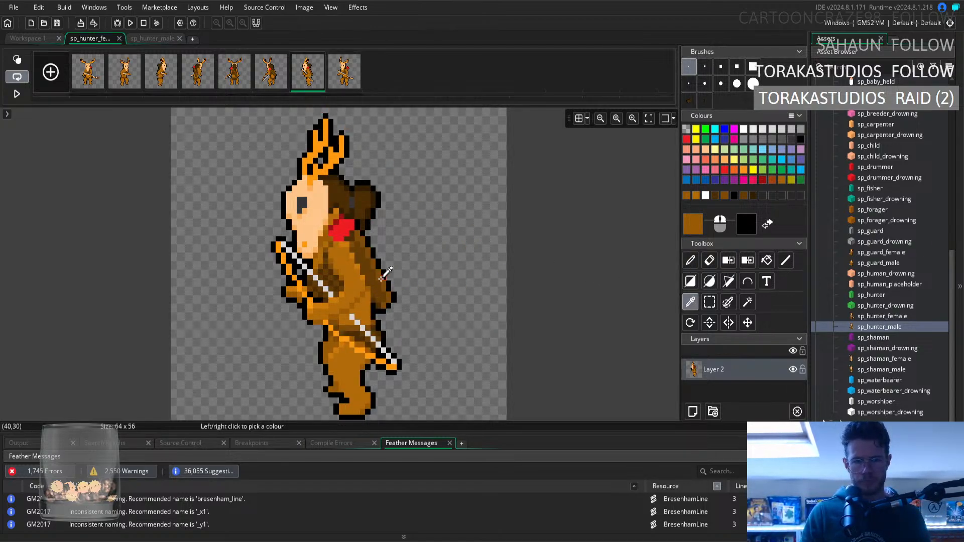
{"action": "left_click", "coordinate": [340, 263]}
{"action": "left_click", "coordinate": [691, 262]}
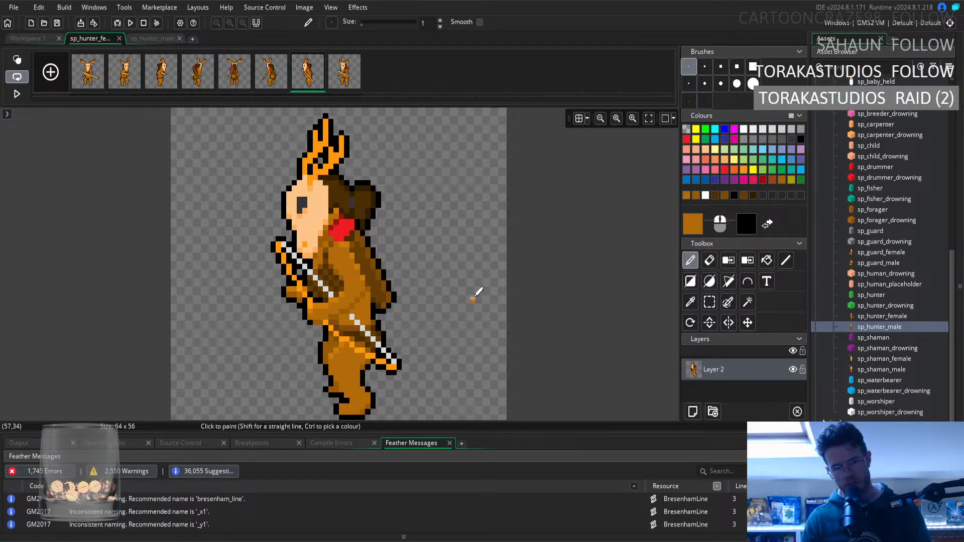
{"action": "left_click", "coordinate": [691, 302]}
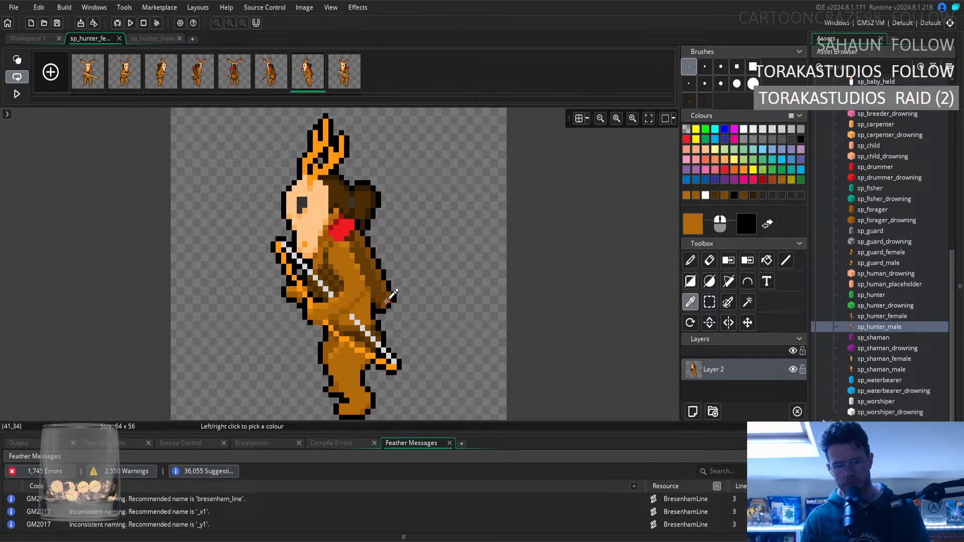
{"action": "left_click", "coordinate": [386, 289]}
{"action": "left_click", "coordinate": [691, 260]}
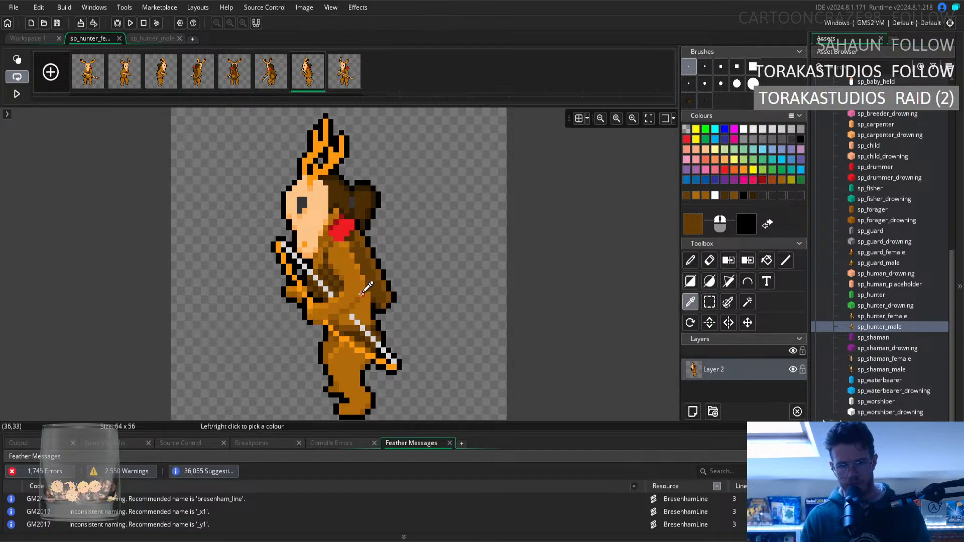
{"action": "left_click", "coordinate": [358, 290], "text": "ctrl"}
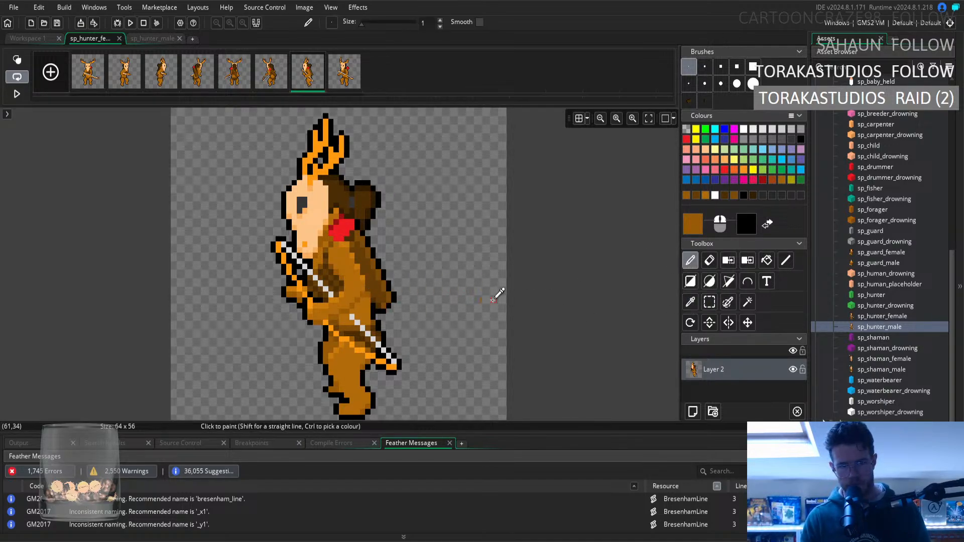
Compare the seventh frame's body and fur shading with the eighth and first frames of sp_hunter_female.
{"action": "left_click", "coordinate": [342, 87]}
{"action": "left_click", "coordinate": [312, 89]}
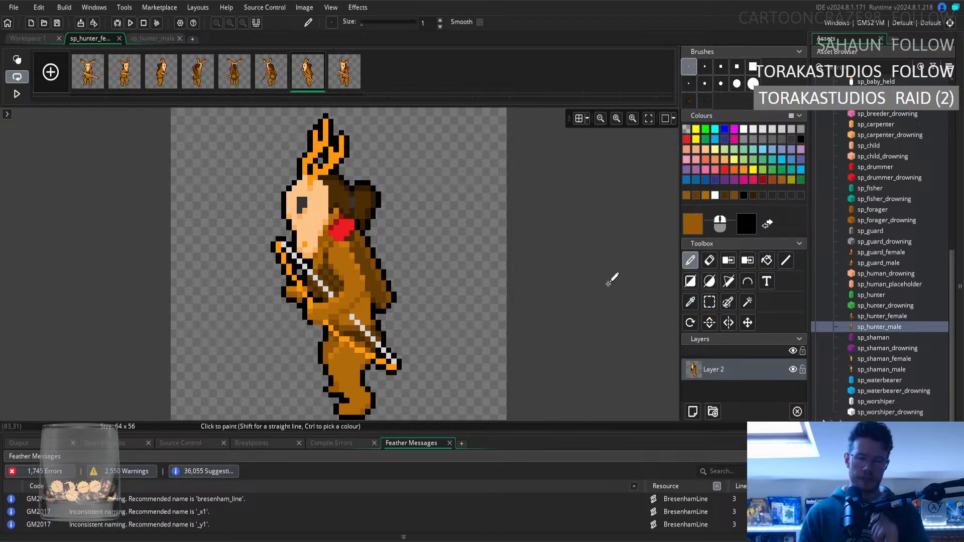
{"action": "left_click", "coordinate": [690, 301]}
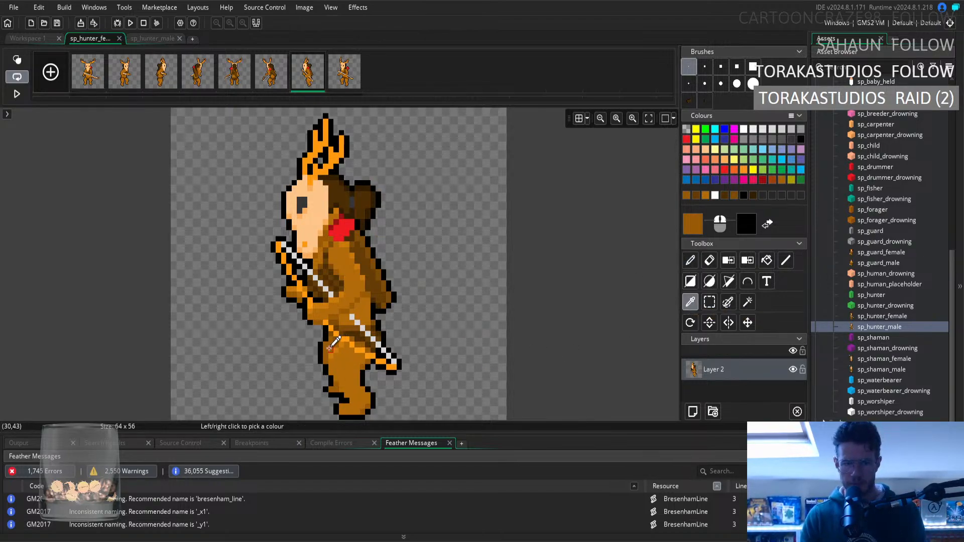
{"action": "left_click", "coordinate": [690, 260]}
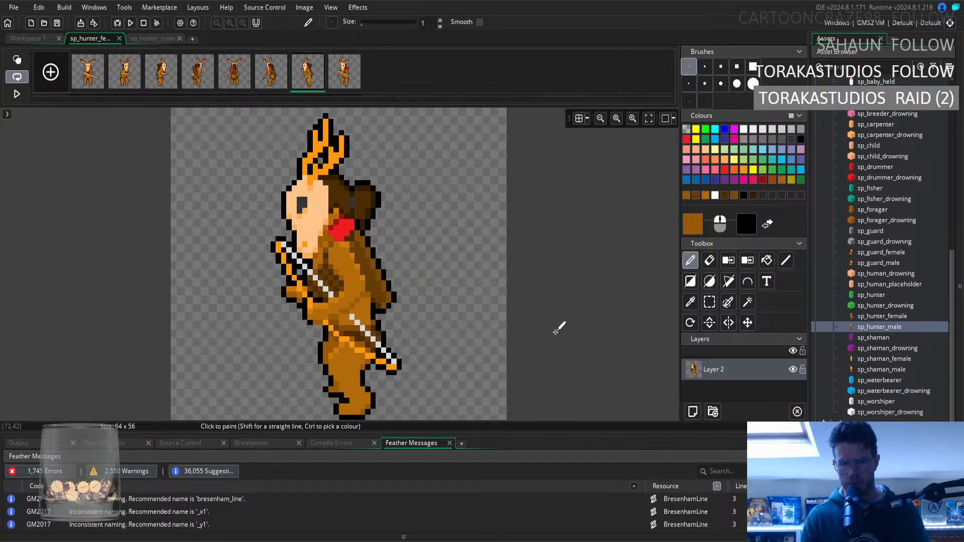
{"action": "left_click", "coordinate": [341, 79]}
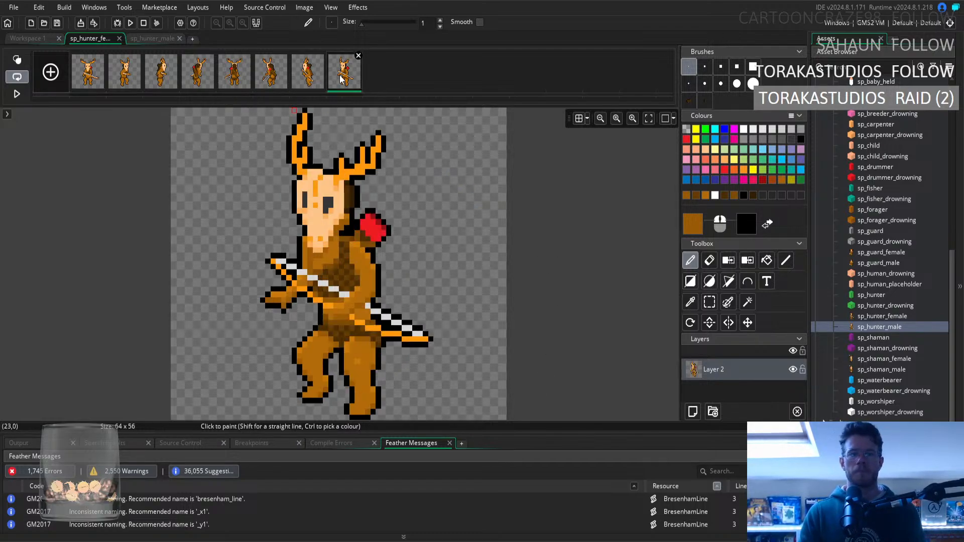
{"action": "left_click", "coordinate": [88, 77]}
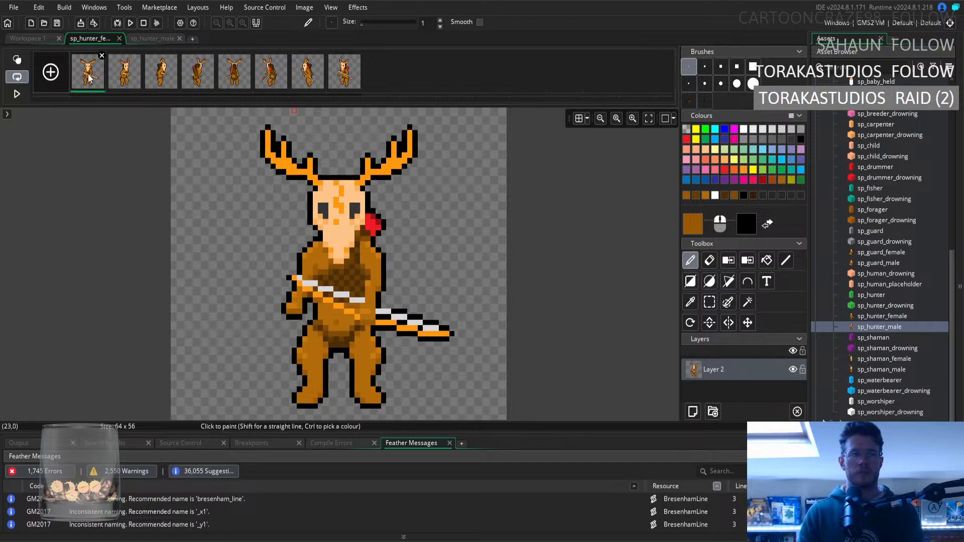
Play the sp_hunter_male animation preview, stop it, and play the sp_hunter_female preview to check the rotation.
{"action": "left_click", "coordinate": [36, 40]}
{"action": "left_click", "coordinate": [389, 320]}
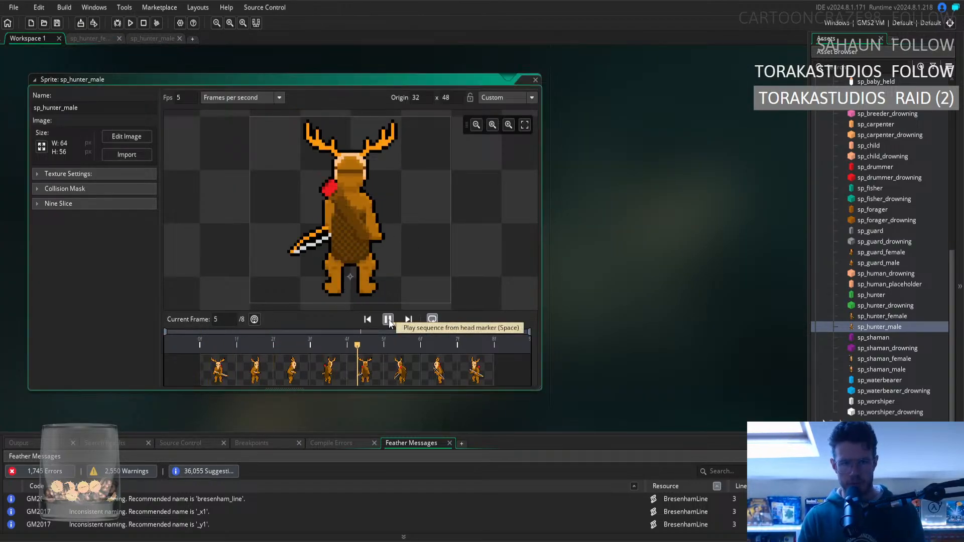
{"action": "left_click", "coordinate": [389, 319]}
{"action": "double_click", "coordinate": [900, 317]}
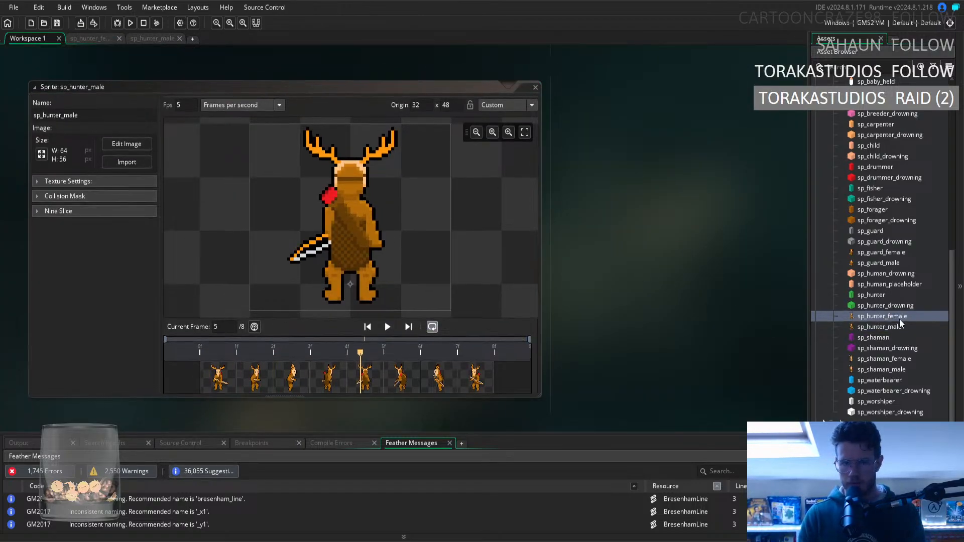
{"action": "left_click", "coordinate": [384, 322]}
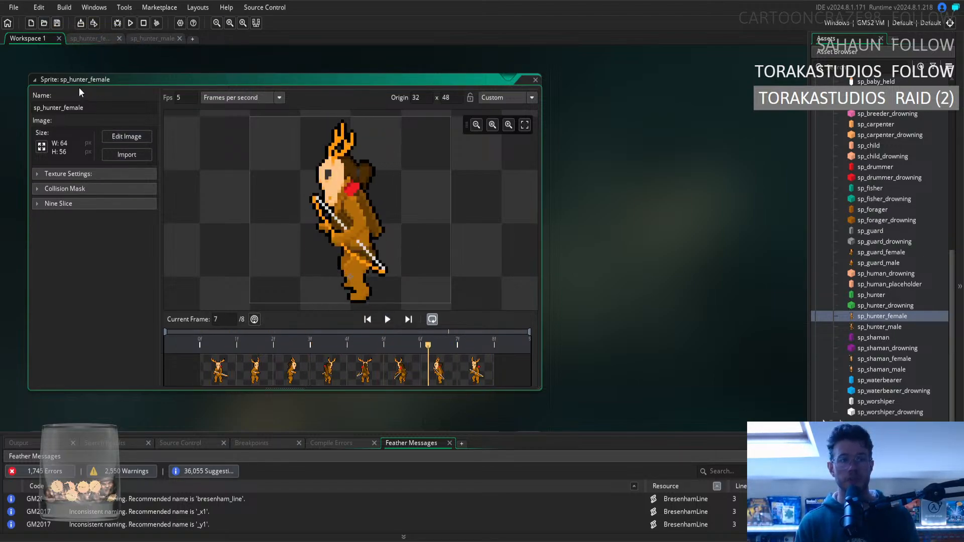
Sample the light brown on the belly of sp_hunter_female's second frame as the pencil colour.
{"action": "left_click", "coordinate": [84, 38]}
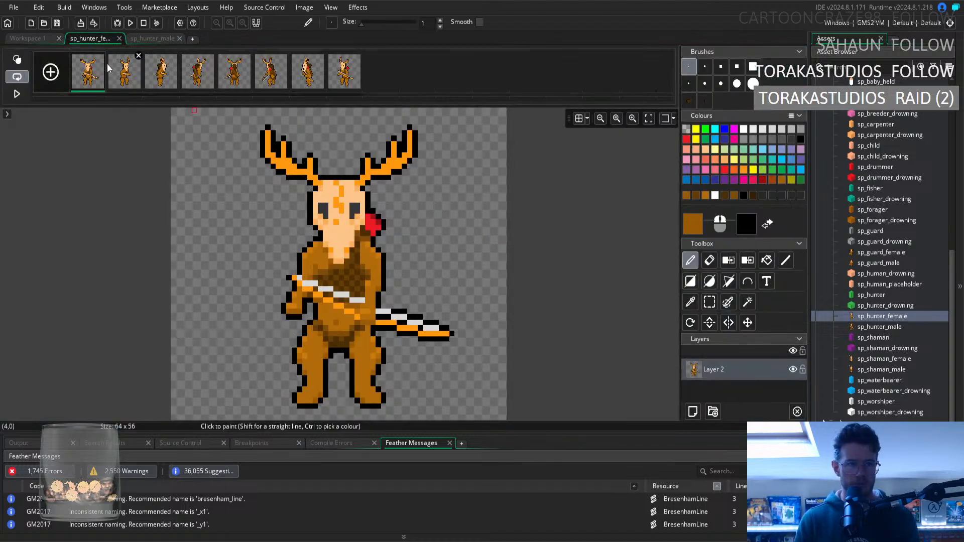
{"action": "left_click", "coordinate": [122, 74]}
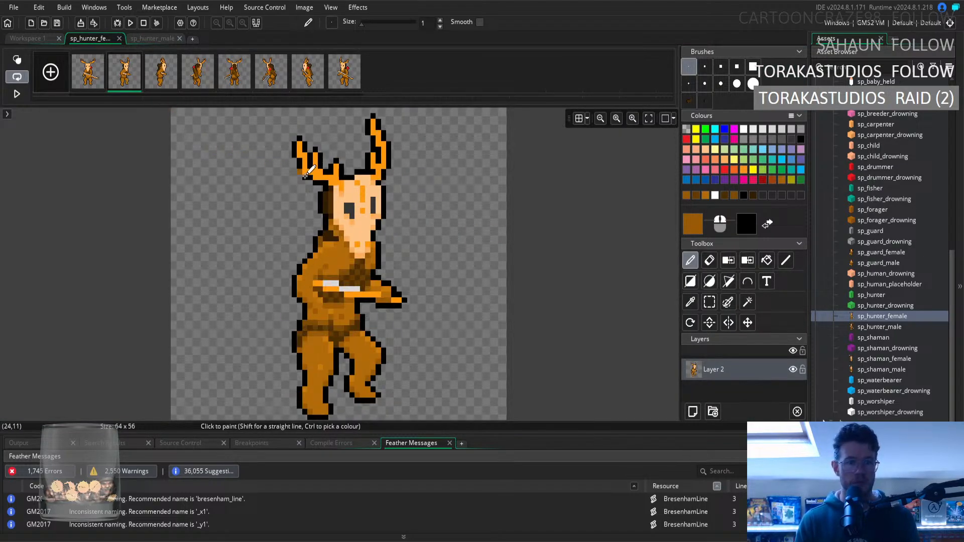
{"action": "left_click", "coordinate": [690, 302]}
{"action": "left_click", "coordinate": [352, 314]}
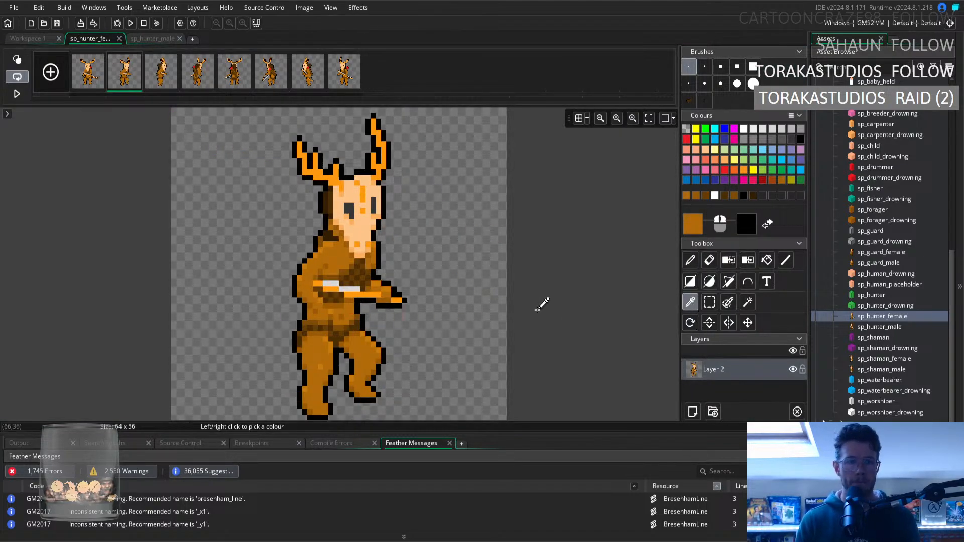
{"action": "key", "text": "d"}
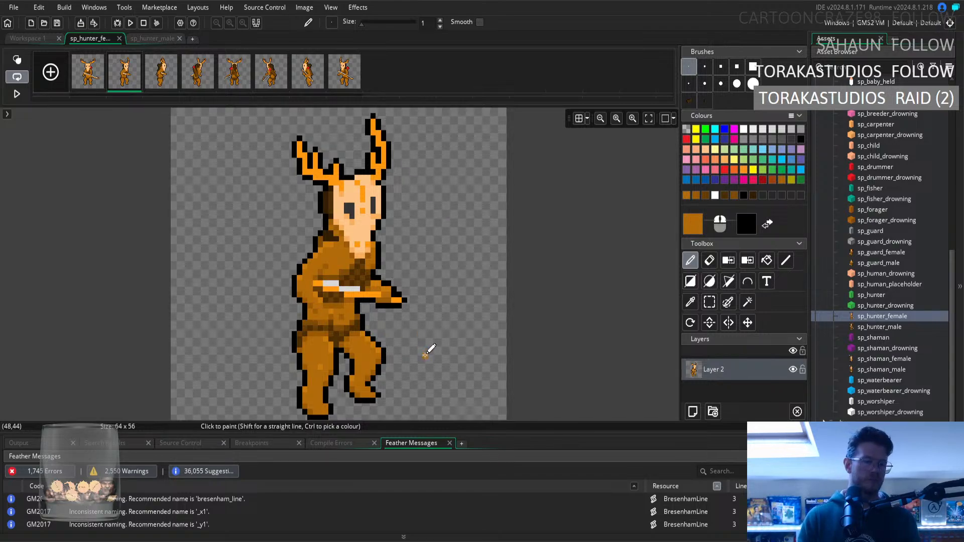
Compare the body outline and fur shading of sp_hunter_female's first and second frames.
{"action": "left_click", "coordinate": [93, 85]}
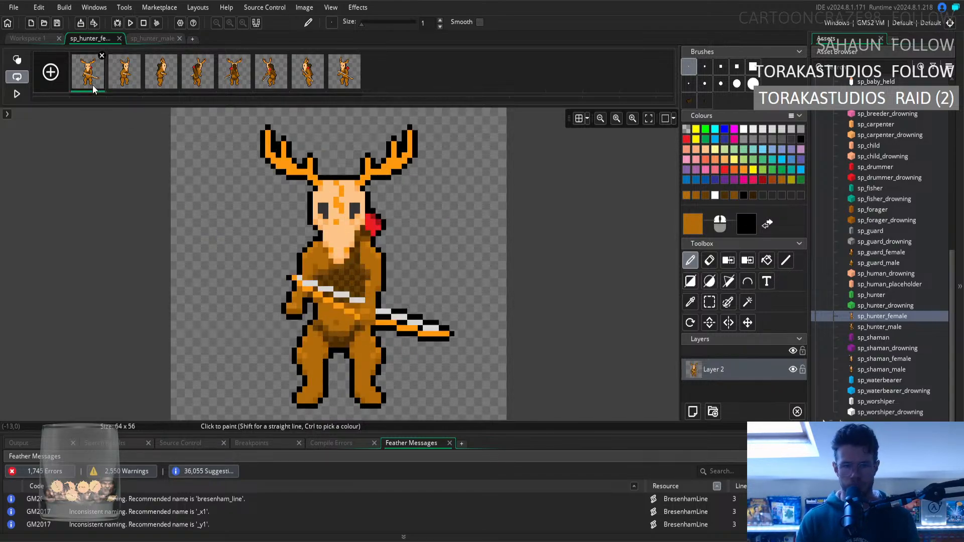
{"action": "left_click", "coordinate": [122, 83]}
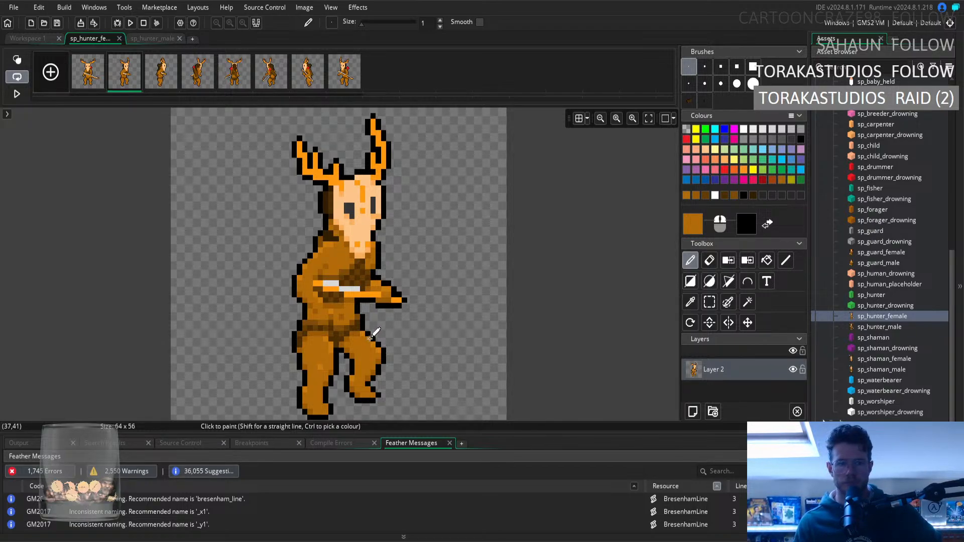
{"action": "key", "text": "i"}
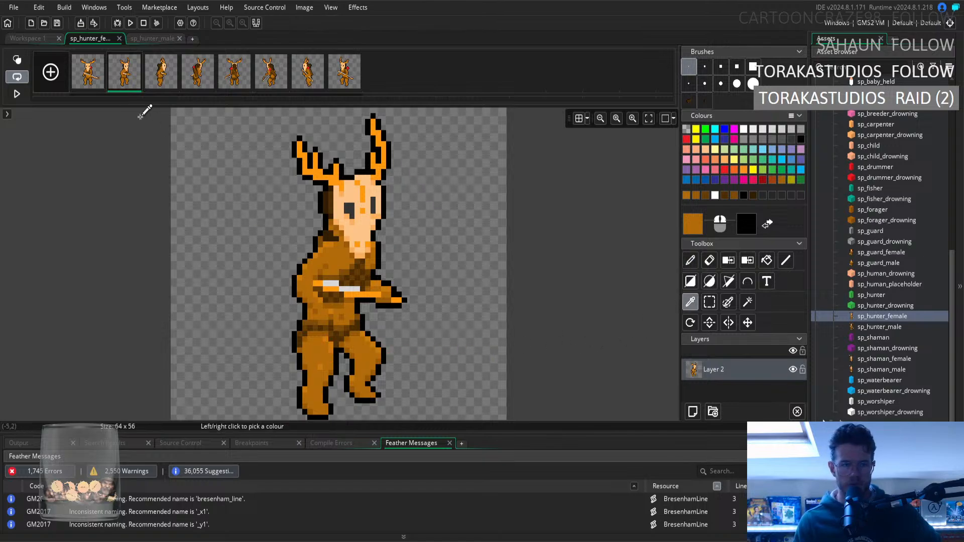
{"action": "left_click", "coordinate": [92, 86]}
{"action": "left_click", "coordinate": [120, 85]}
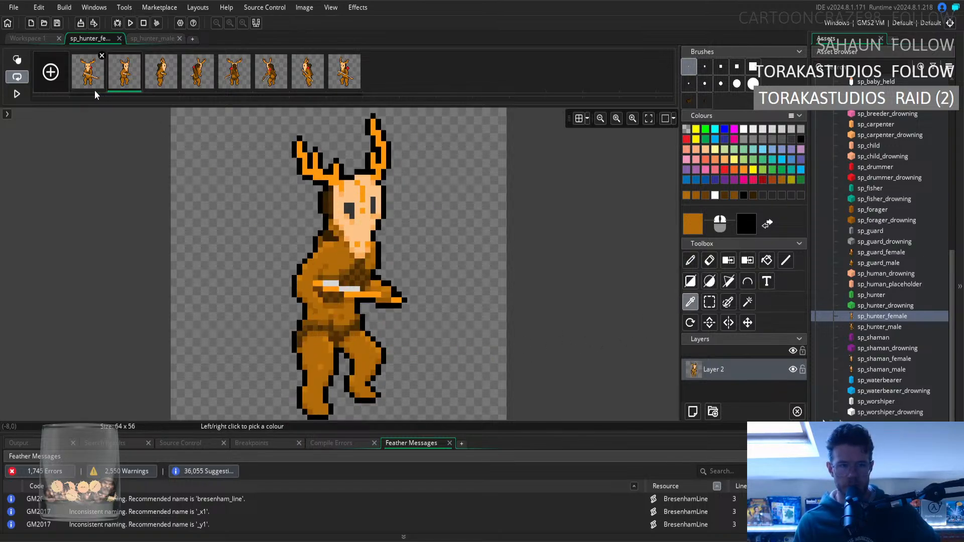
{"action": "left_click", "coordinate": [94, 89]}
{"action": "left_click", "coordinate": [117, 80]}
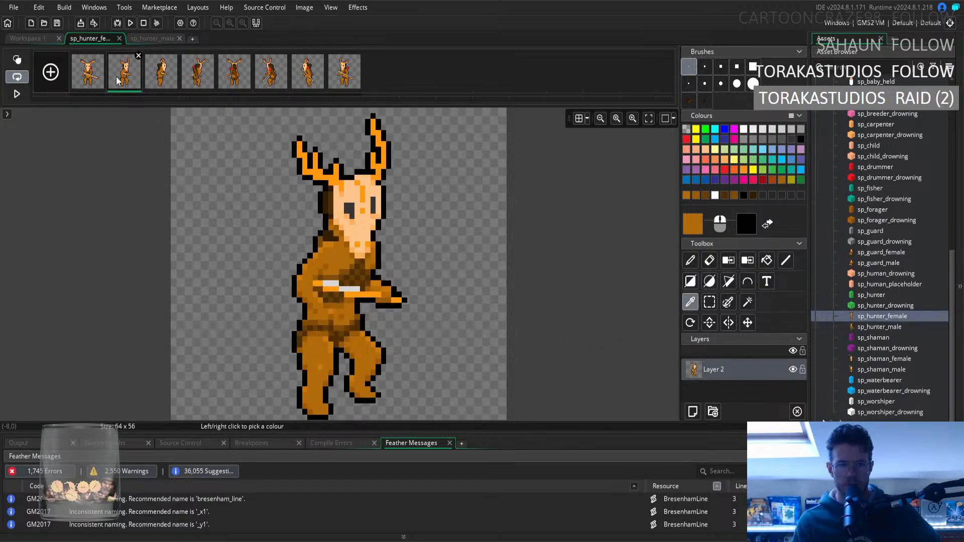
{"action": "left_click", "coordinate": [90, 75]}
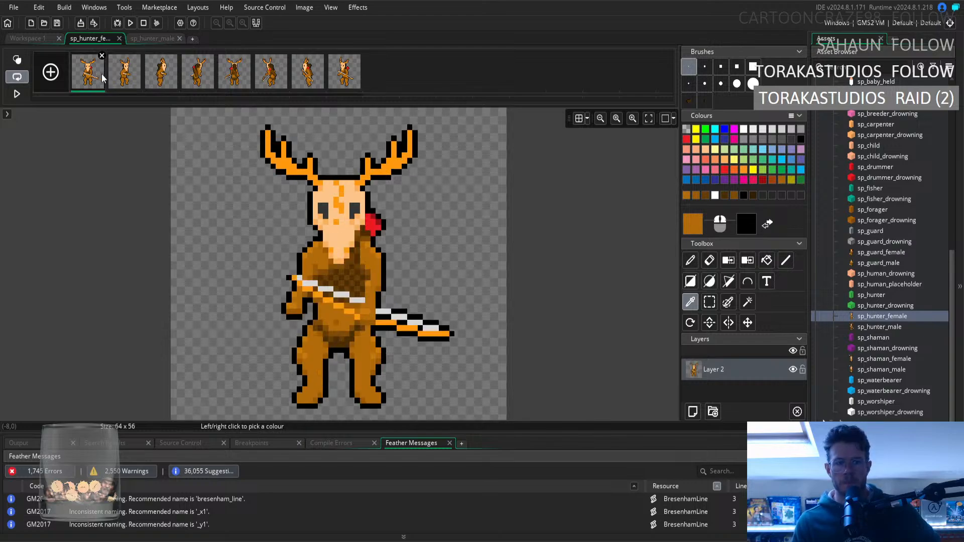
{"action": "left_click", "coordinate": [120, 78]}
{"action": "left_click", "coordinate": [95, 83]}
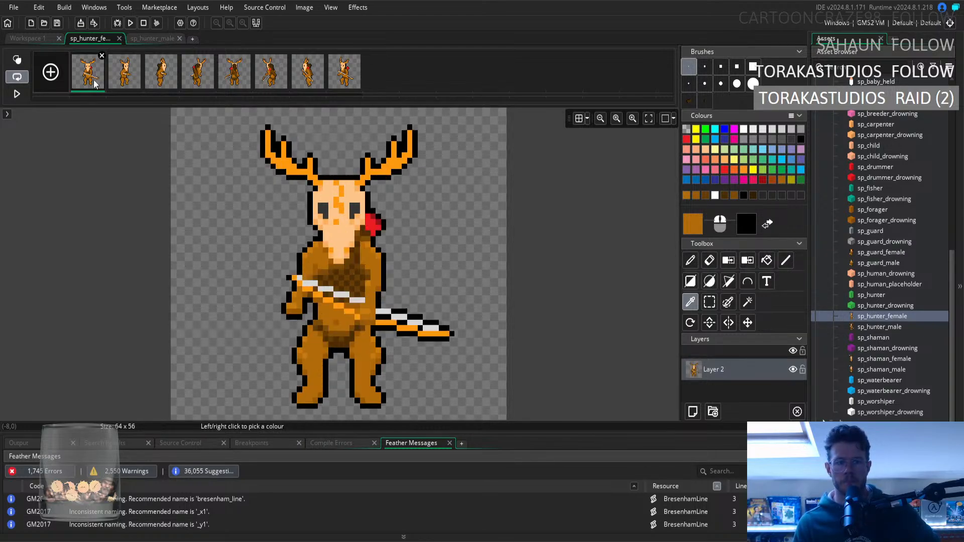
{"action": "left_click", "coordinate": [122, 83]}
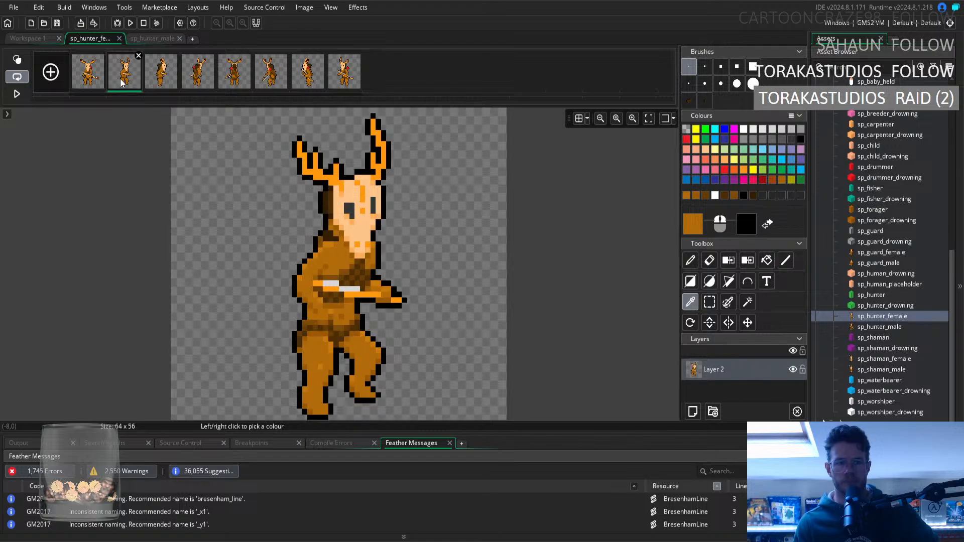
{"action": "left_click", "coordinate": [95, 85]}
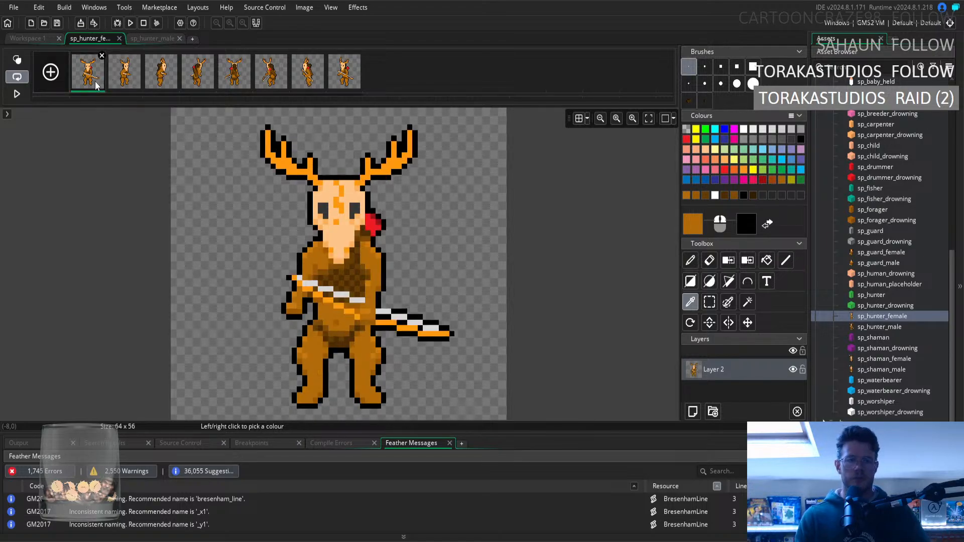
{"action": "left_click", "coordinate": [118, 81]}
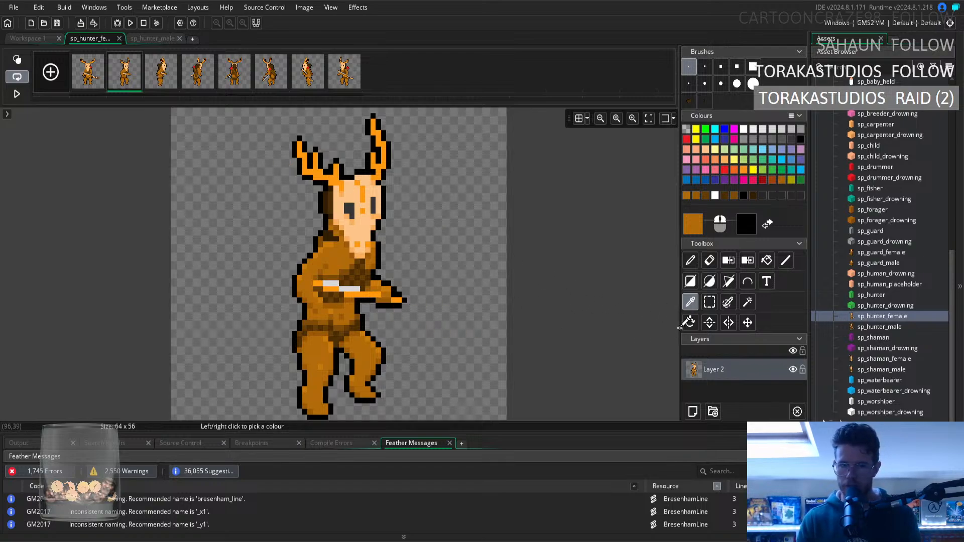
Compare the second frame of sp_hunter_male with the same frame of sp_hunter_female.
{"action": "left_click", "coordinate": [706, 302]}
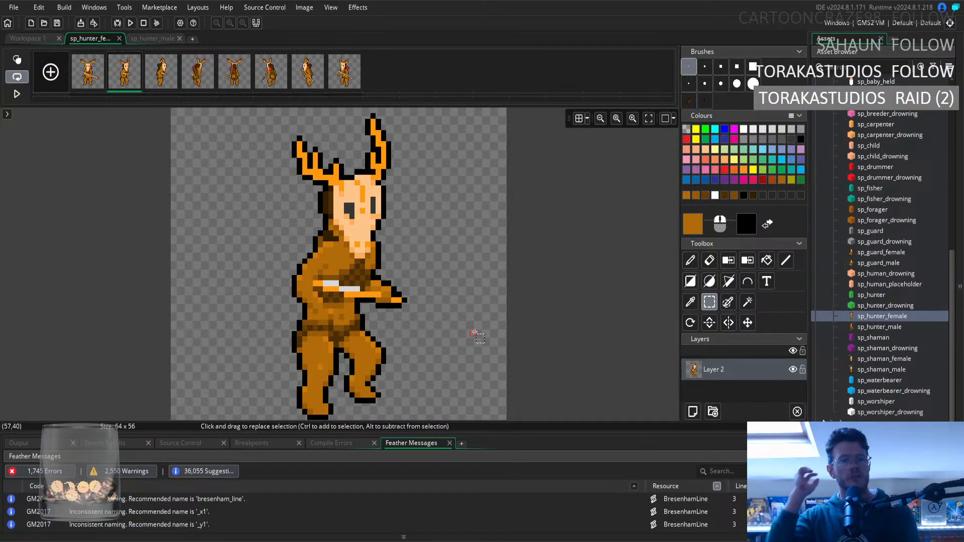
{"action": "left_click", "coordinate": [132, 40]}
{"action": "left_click", "coordinate": [125, 83]}
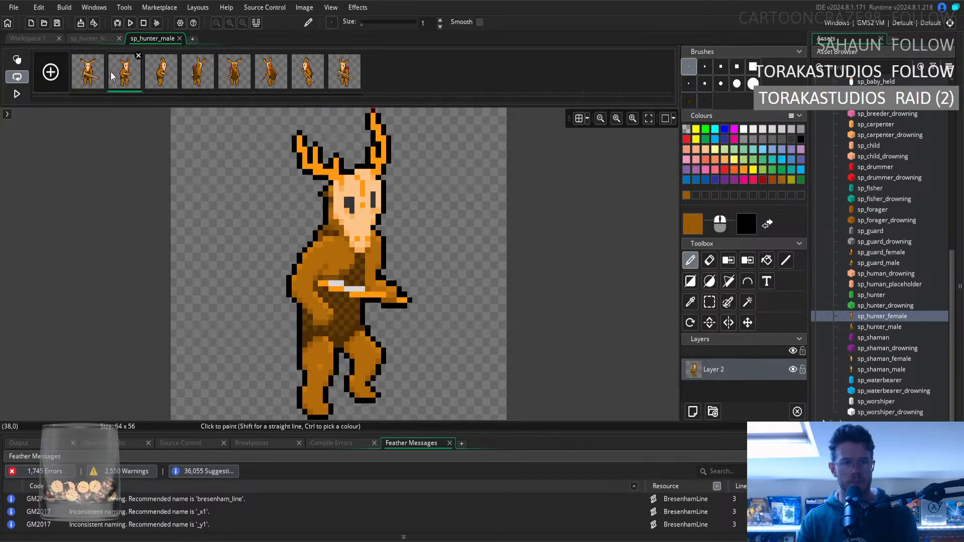
{"action": "left_click", "coordinate": [83, 40]}
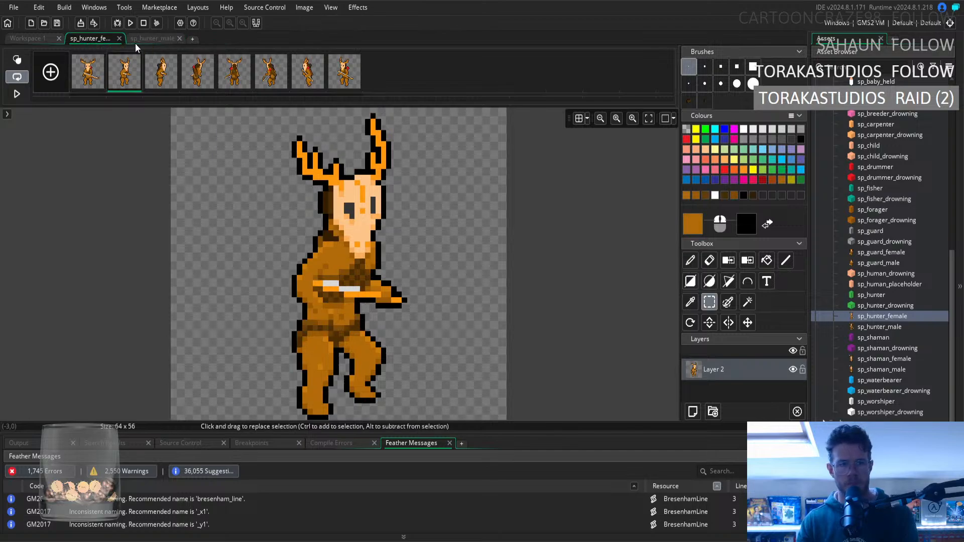
{"action": "left_click", "coordinate": [136, 43]}
{"action": "left_click", "coordinate": [78, 38]}
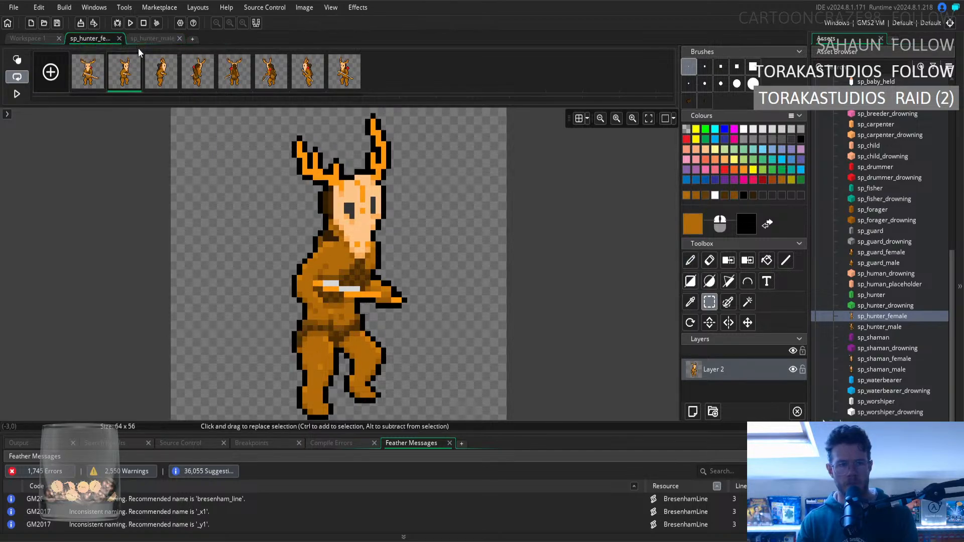
{"action": "left_click", "coordinate": [138, 43]}
{"action": "left_click", "coordinate": [92, 41]}
Sample the orange-brown just below the bow on the female's second frame as the pencil colour.
{"action": "left_click", "coordinate": [688, 302]}
{"action": "left_click", "coordinate": [326, 295]}
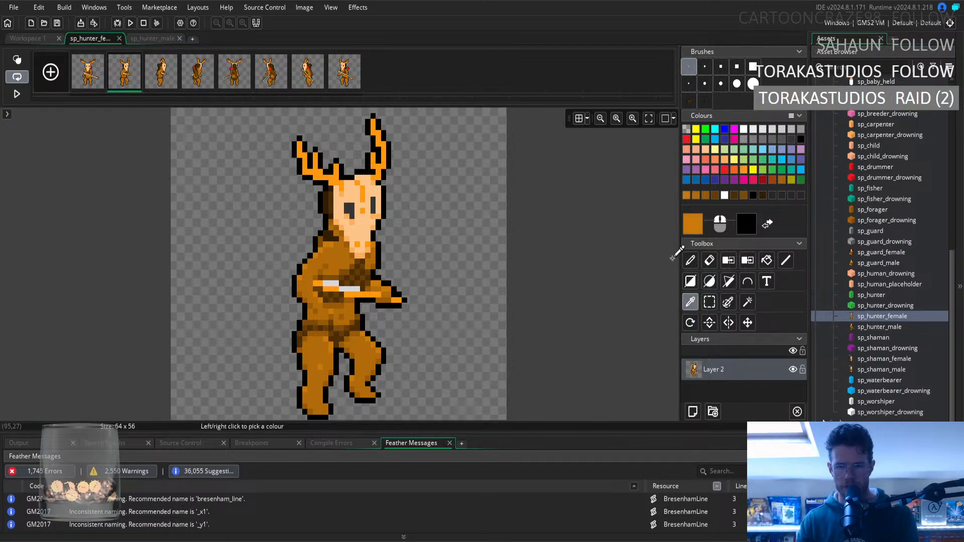
{"action": "left_click", "coordinate": [690, 260]}
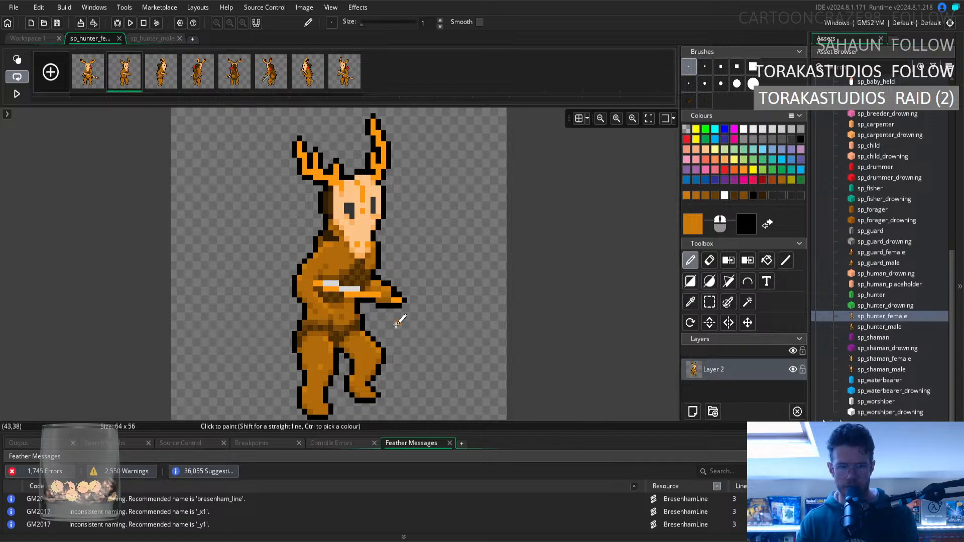
Check the female's second frame against sp_hunter_male, and sample the mid-brown on her belly below the bow as the pencil colour.
{"action": "left_click", "coordinate": [143, 39]}
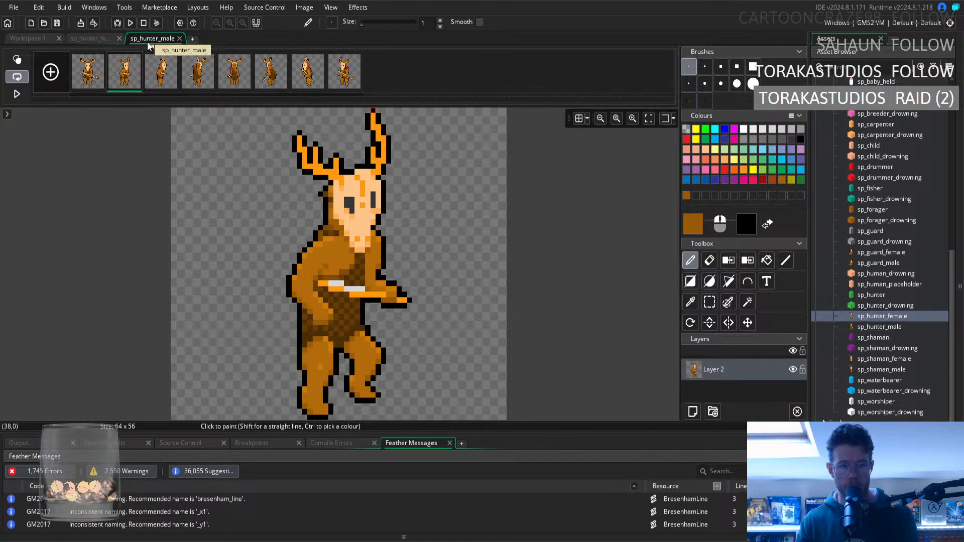
{"action": "left_click", "coordinate": [97, 40]}
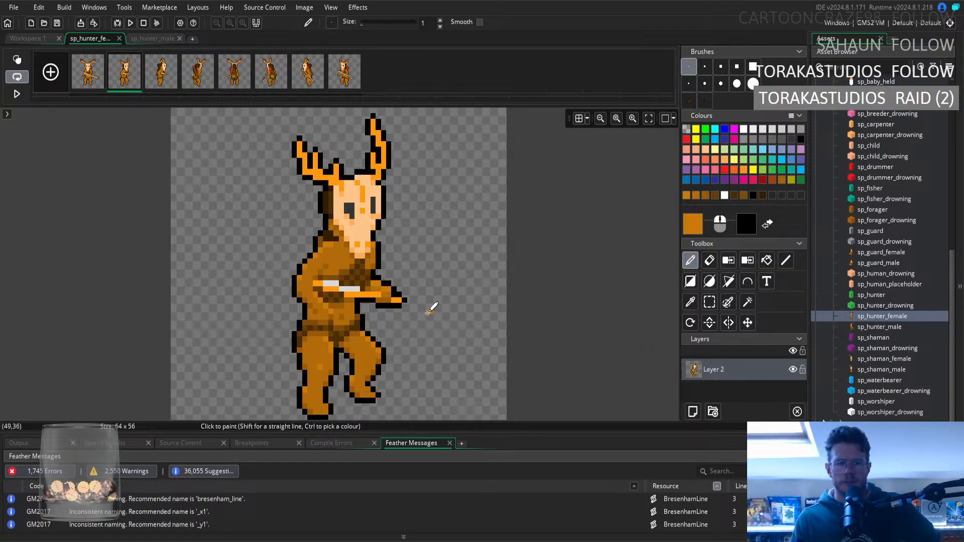
{"action": "key", "text": "i"}
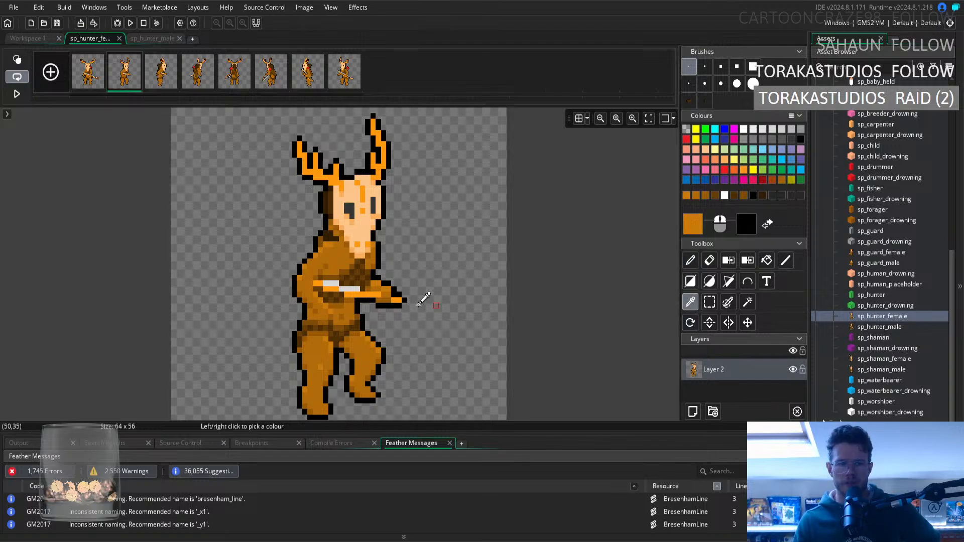
{"action": "left_click", "coordinate": [350, 312]}
{"action": "key", "text": "d"}
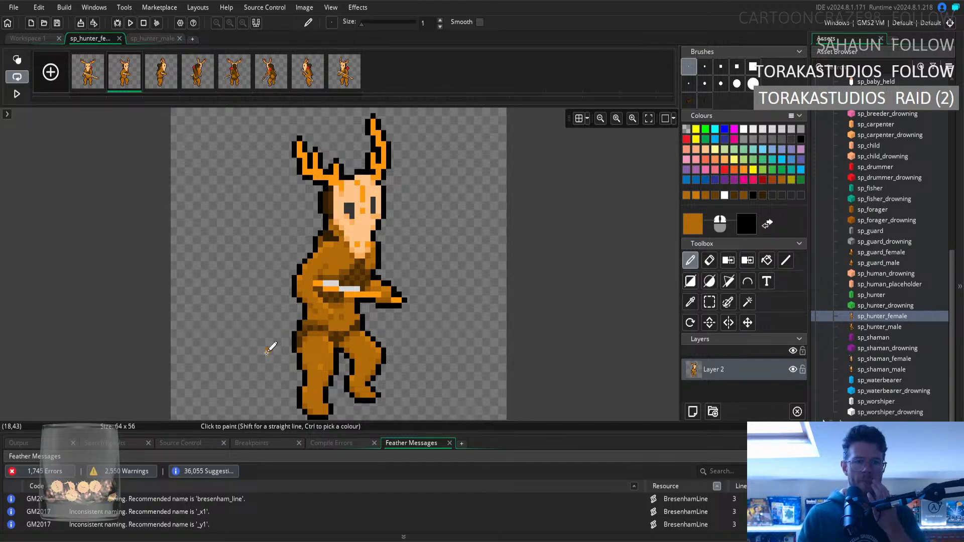
Sample the dark brown at the waist of the first frame and return to the second frame with the Pencil.
{"action": "left_click", "coordinate": [93, 84]}
{"action": "key", "text": "ctrl"}
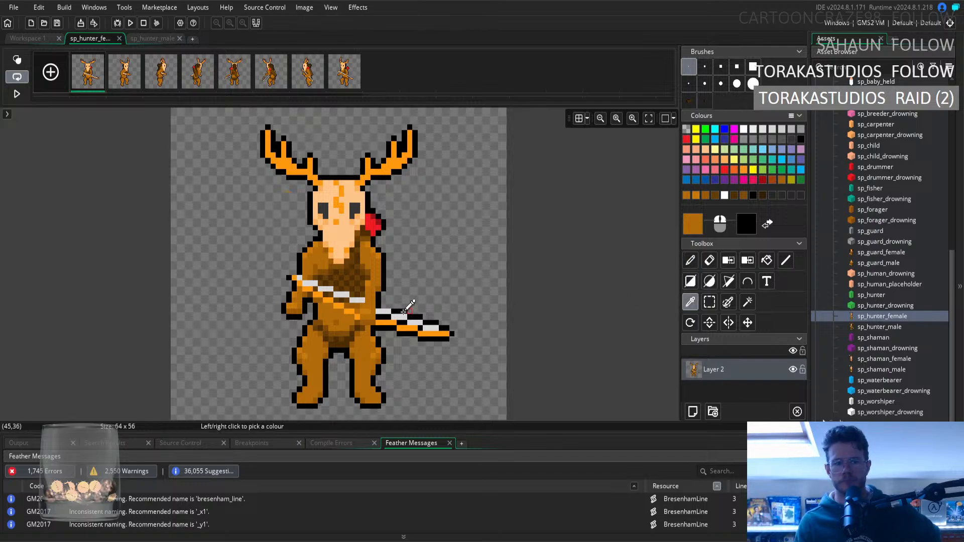
{"action": "left_click", "coordinate": [333, 331]}
{"action": "left_click", "coordinate": [124, 71]}
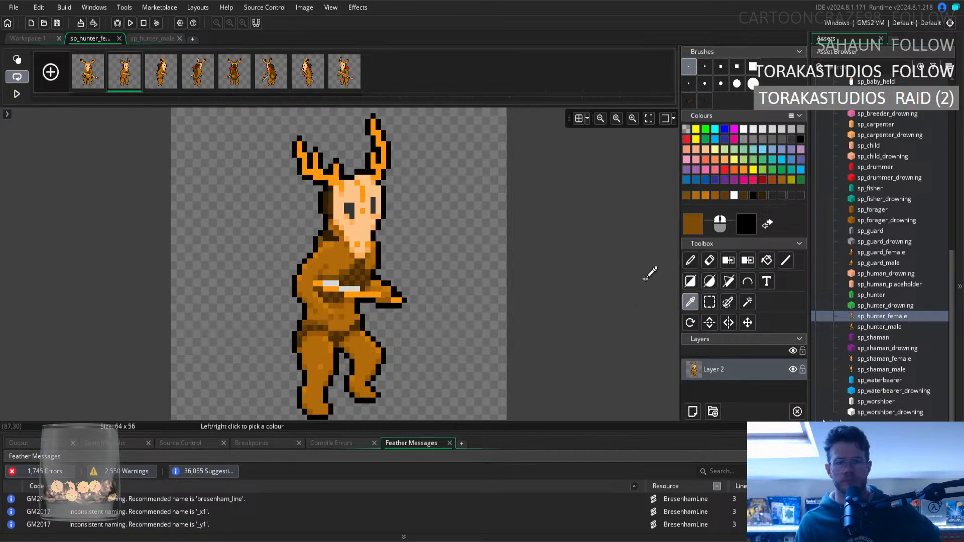
{"action": "left_click", "coordinate": [690, 260]}
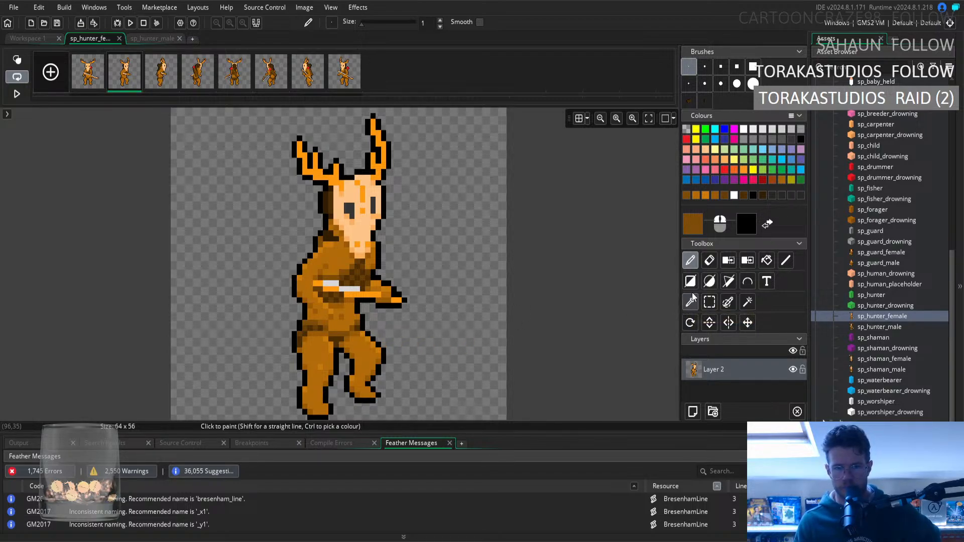
{"action": "left_click", "coordinate": [710, 302]}
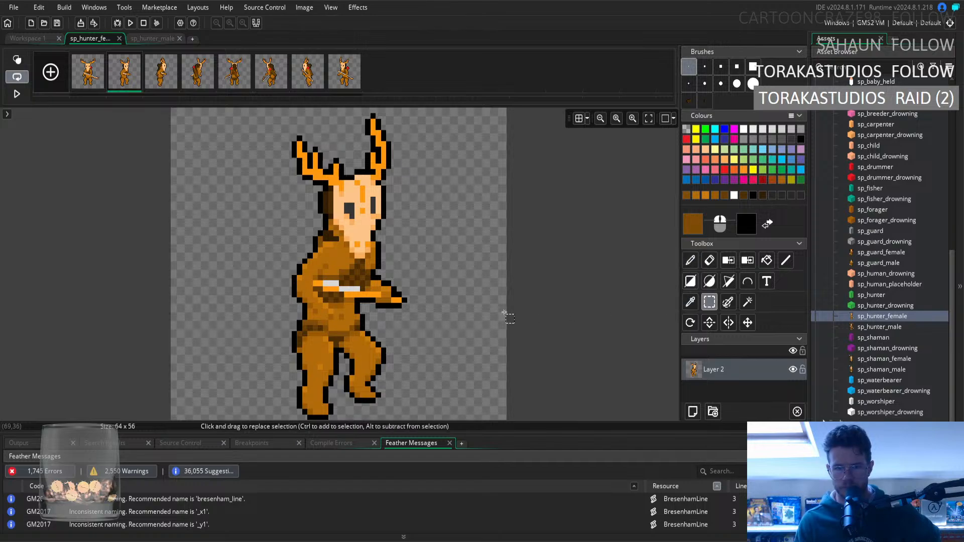
{"action": "left_click", "coordinate": [362, 317]}
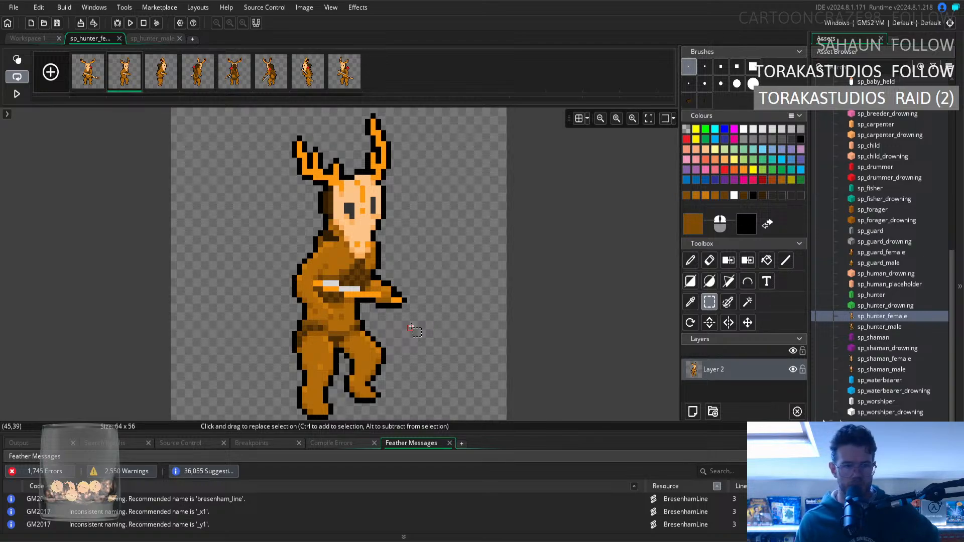
{"action": "left_click", "coordinate": [691, 301]}
{"action": "left_click", "coordinate": [691, 259]}
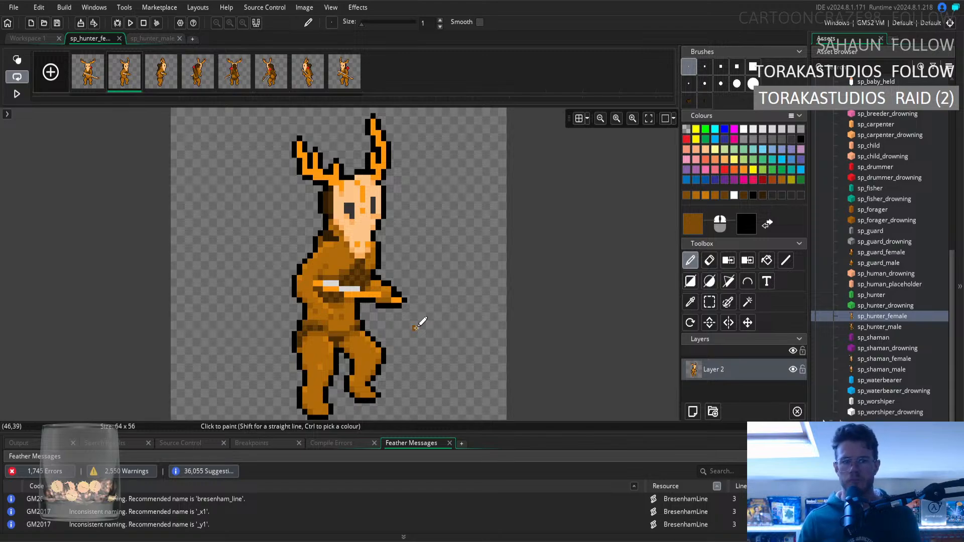
{"action": "left_click", "coordinate": [710, 304]}
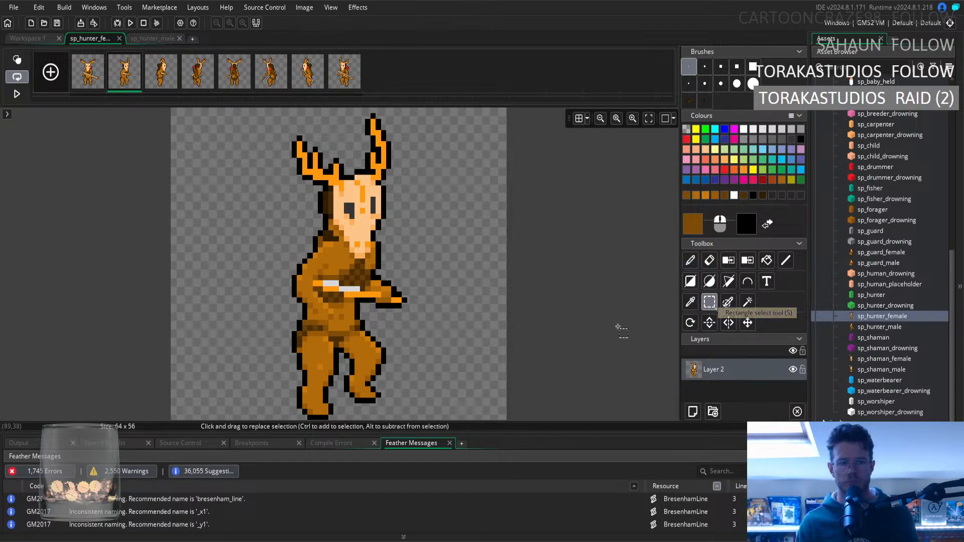
Sample the mid-brown on the upper thigh of the second frame as the pencil colour.
{"action": "left_click", "coordinate": [690, 302]}
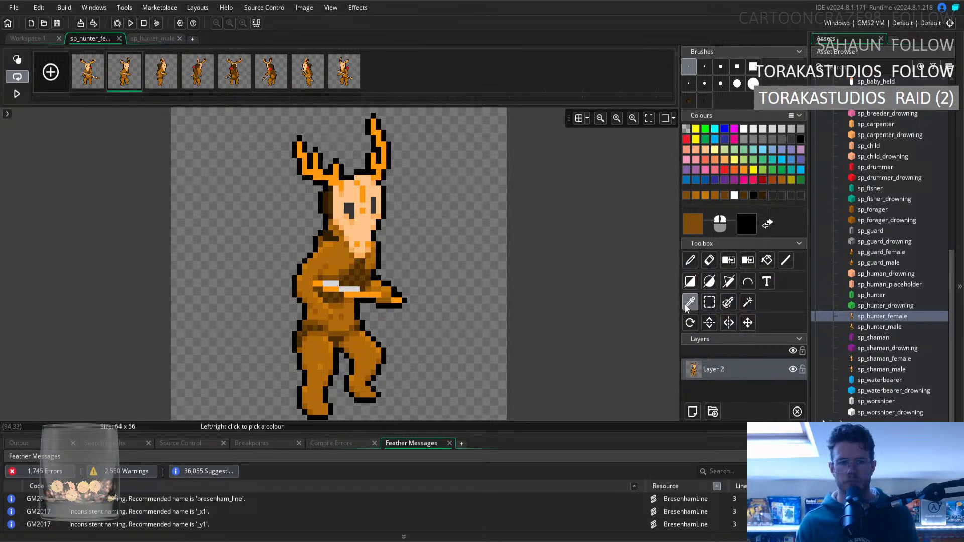
{"action": "left_click", "coordinate": [315, 347]}
{"action": "left_click", "coordinate": [689, 264]}
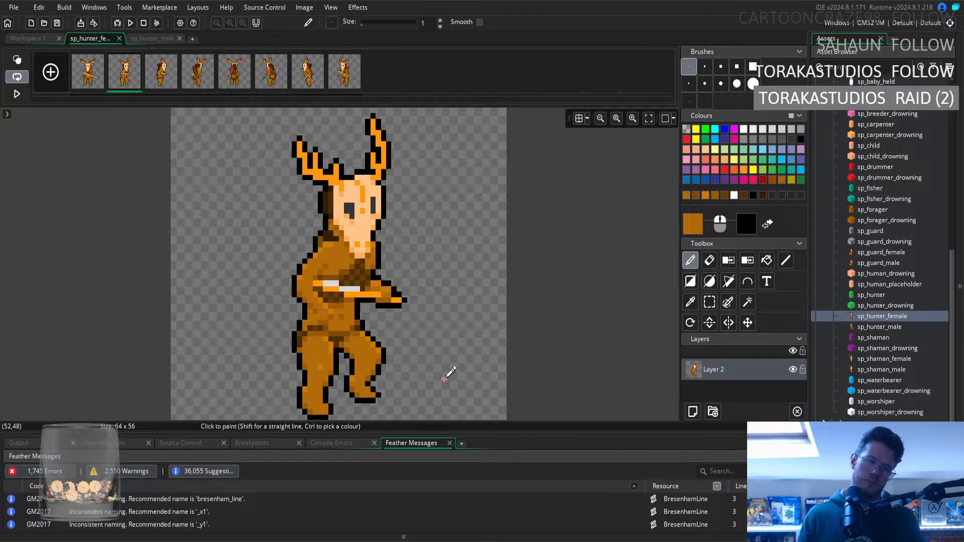
Sample the darker brown of the waist shading on the second frame as the pencil colour.
{"action": "left_click", "coordinate": [690, 302]}
{"action": "left_click", "coordinate": [348, 327]}
{"action": "key", "text": "d"}
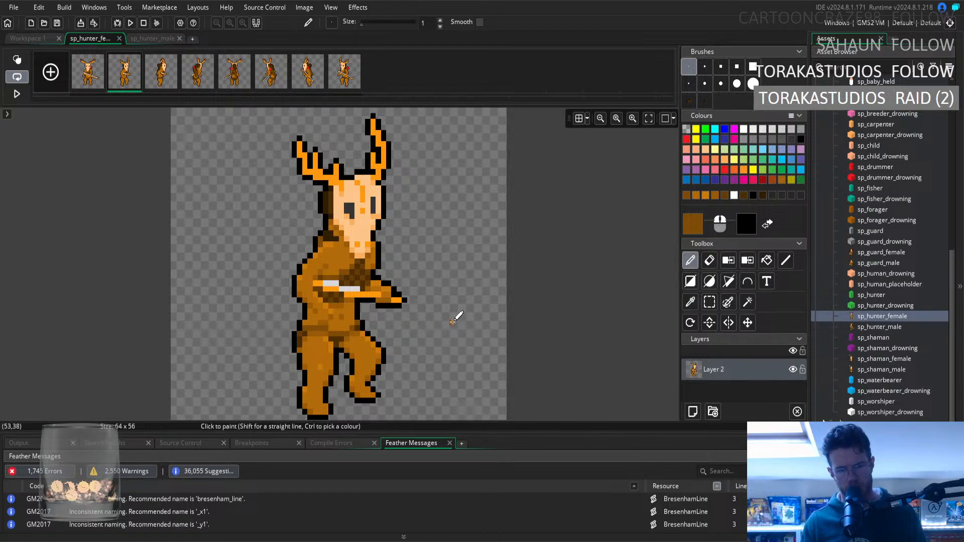
Compare the body outline and waist shading across the first three frames of sp_hunter_female.
{"action": "left_click", "coordinate": [95, 85]}
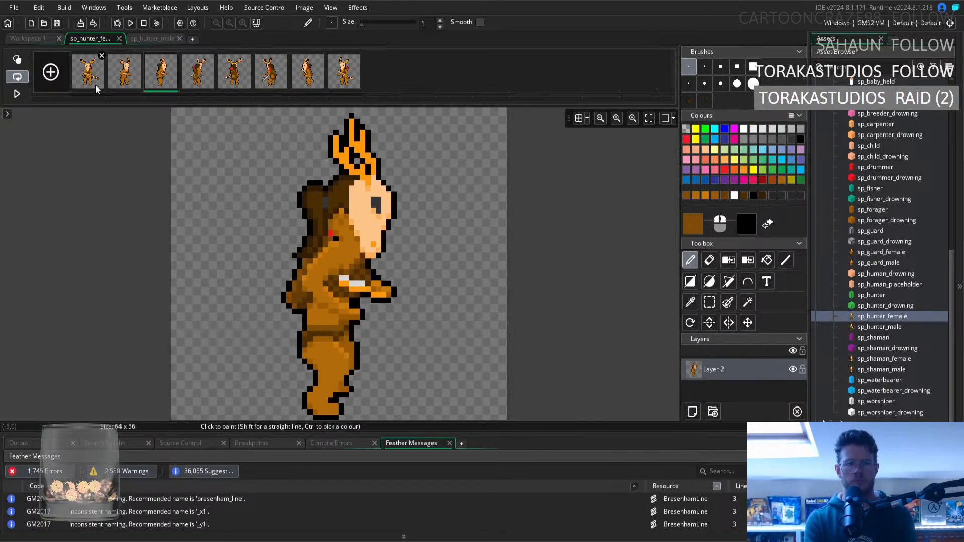
{"action": "key", "text": "Right"}
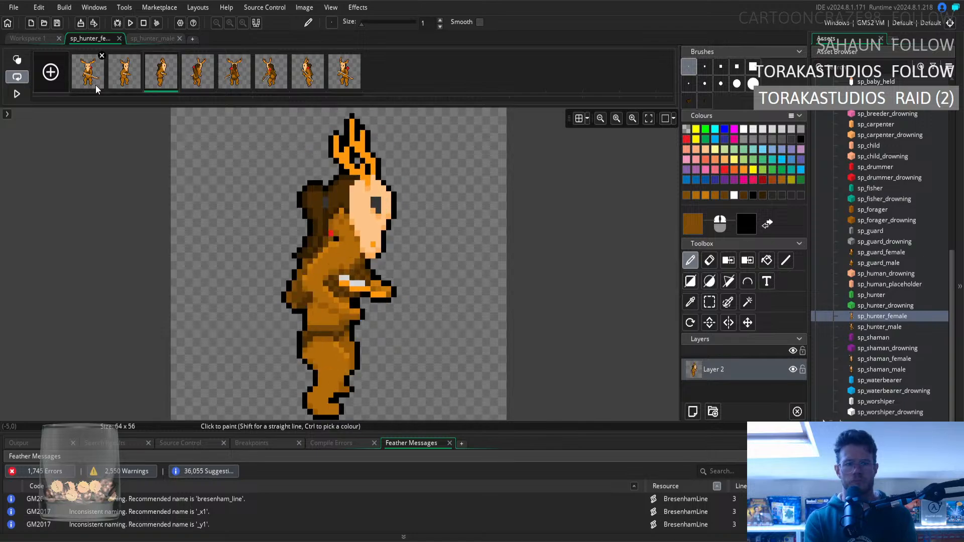
{"action": "key", "text": "Left"}
{"action": "key", "text": "Right"}
{"action": "key", "text": "Left"}
{"action": "key", "text": "Right"}
{"action": "key", "text": "Left"}
{"action": "key", "text": "Right"}
{"action": "key", "text": "Left"}
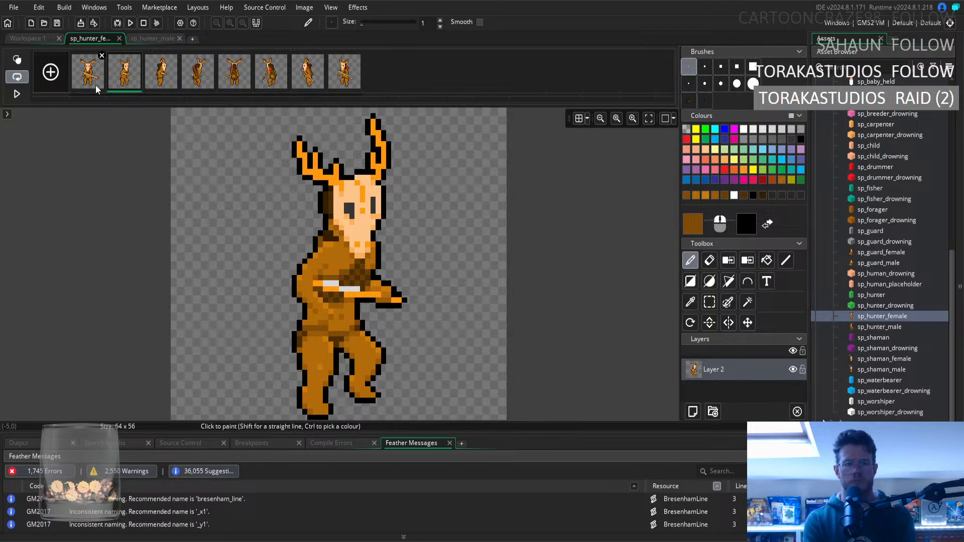
{"action": "key", "text": "Right"}
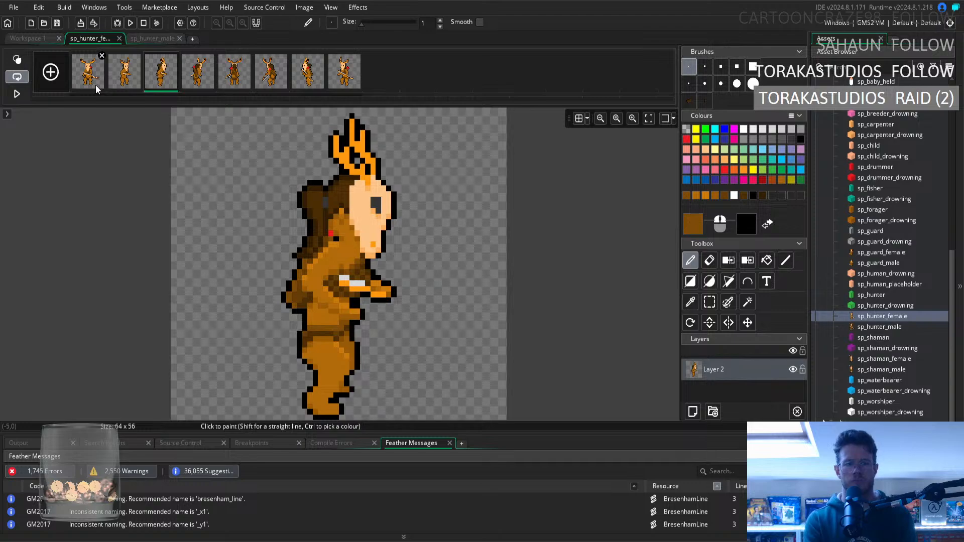
{"action": "key", "text": "Left"}
{"action": "key", "text": "Right"}
{"action": "key", "text": "Left"}
{"action": "key", "text": "Left"}
{"action": "key", "text": "Right"}
{"action": "key", "text": "Right"}
{"action": "key", "text": "Left"}
{"action": "key", "text": "Left"}
{"action": "key", "text": "Right"}
{"action": "key", "text": "Right"}
{"action": "key", "text": "Left"}
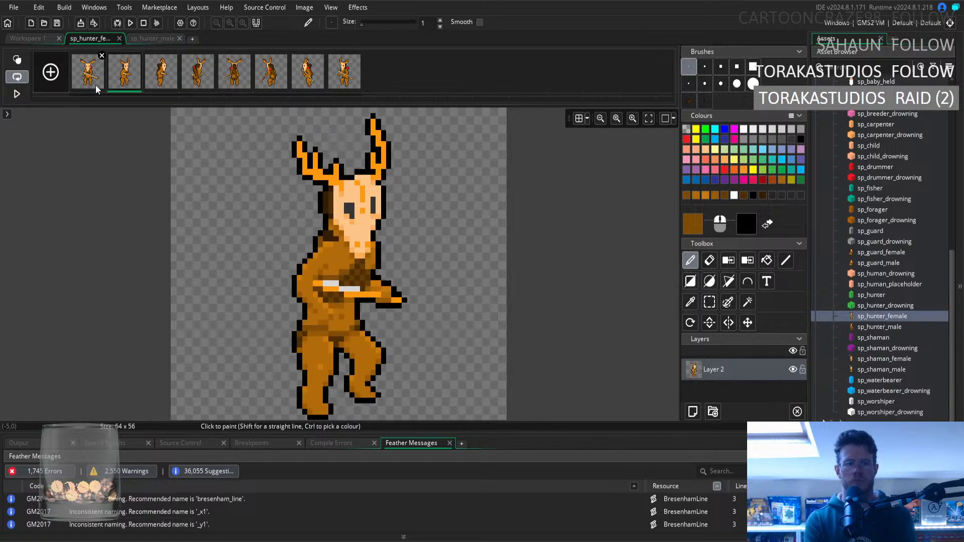
{"action": "key", "text": "Right"}
{"action": "key", "text": "Left"}
{"action": "key", "text": "Right"}
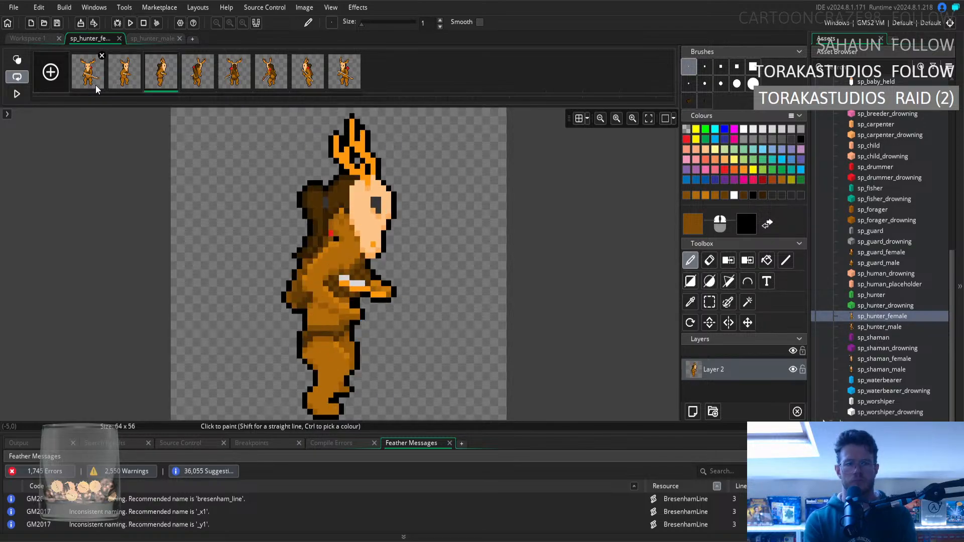
Sample the brown fur tones on the belly of the third frame for the Pencil.
{"action": "left_click", "coordinate": [694, 303]}
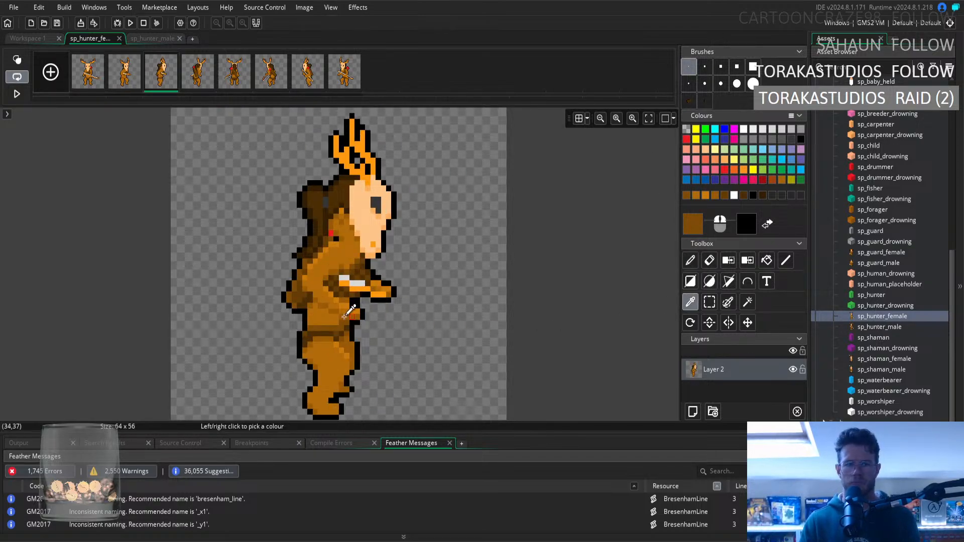
{"action": "left_click", "coordinate": [325, 319]}
{"action": "left_click", "coordinate": [336, 312]}
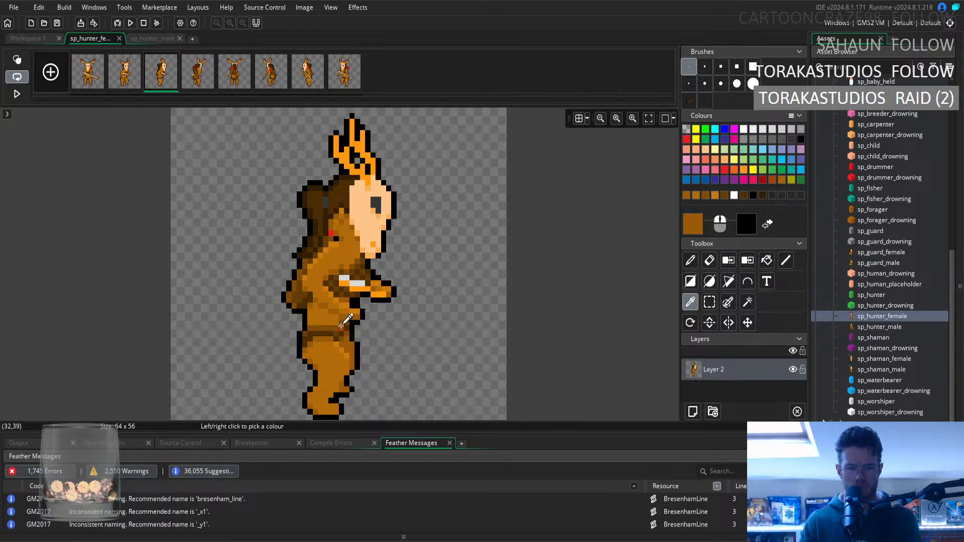
{"action": "key", "text": "d"}
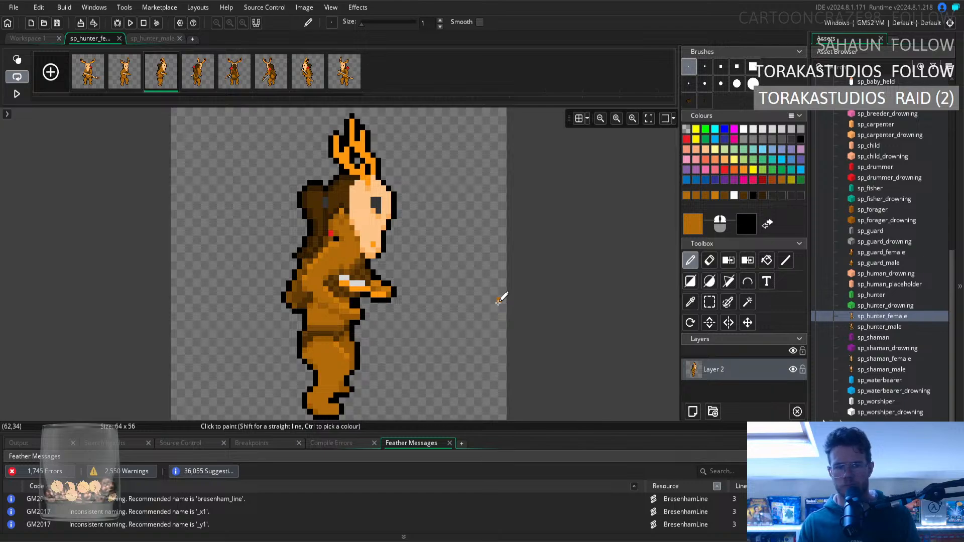
Sample the dark brown of the waist shading on the third frame as the pencil colour.
{"action": "left_click", "coordinate": [690, 302]}
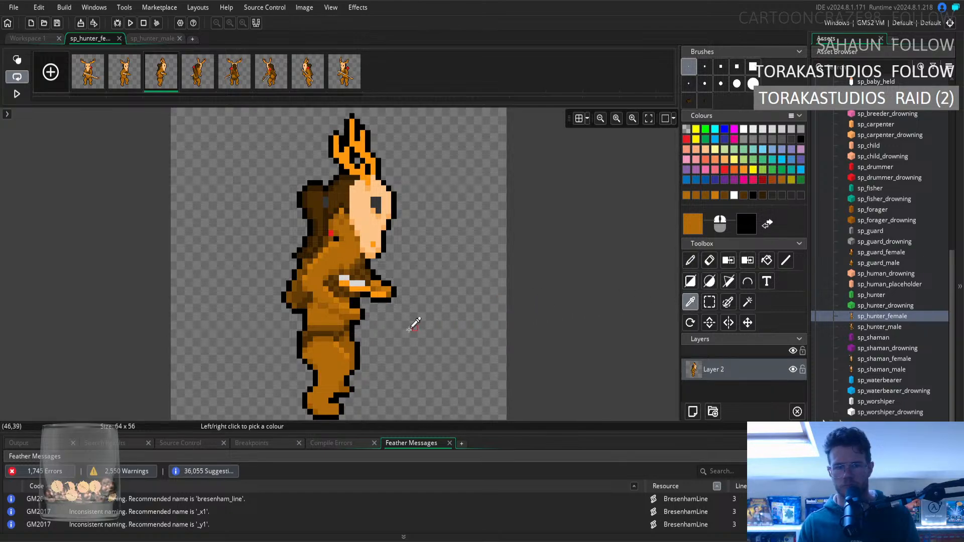
{"action": "left_click", "coordinate": [325, 326]}
{"action": "left_click", "coordinate": [691, 261]}
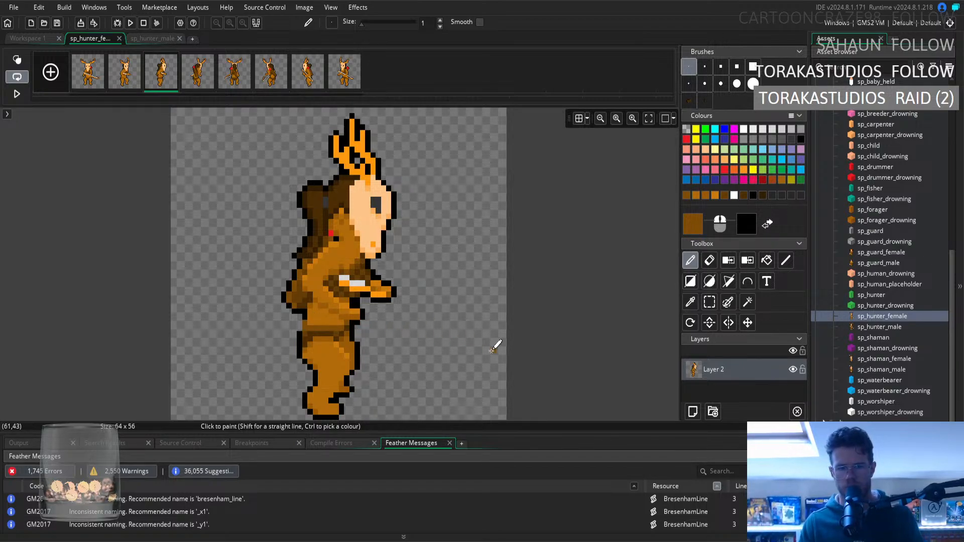
Sample the black outline at the back of the third frame's waist as the pencil colour.
{"action": "left_click", "coordinate": [691, 303]}
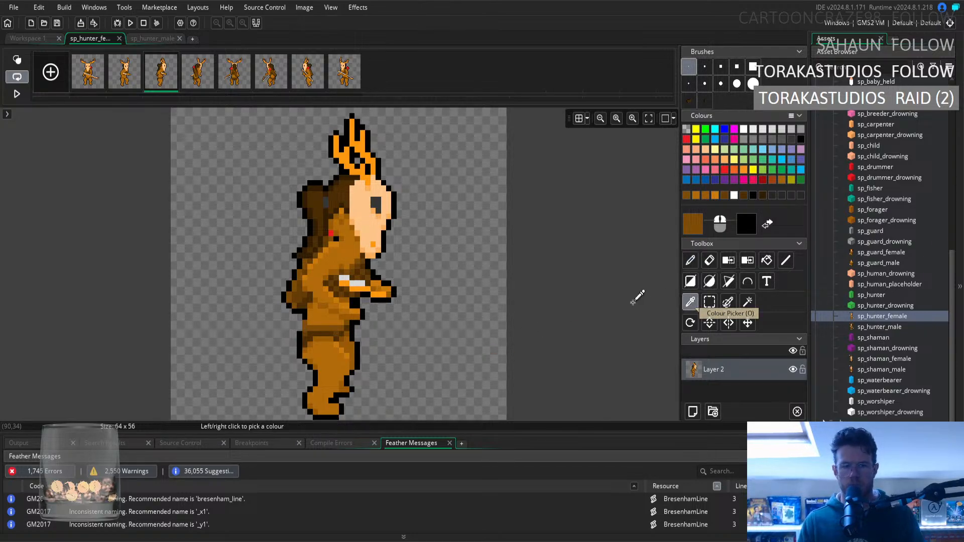
{"action": "left_click", "coordinate": [303, 333]}
{"action": "left_click", "coordinate": [690, 260]}
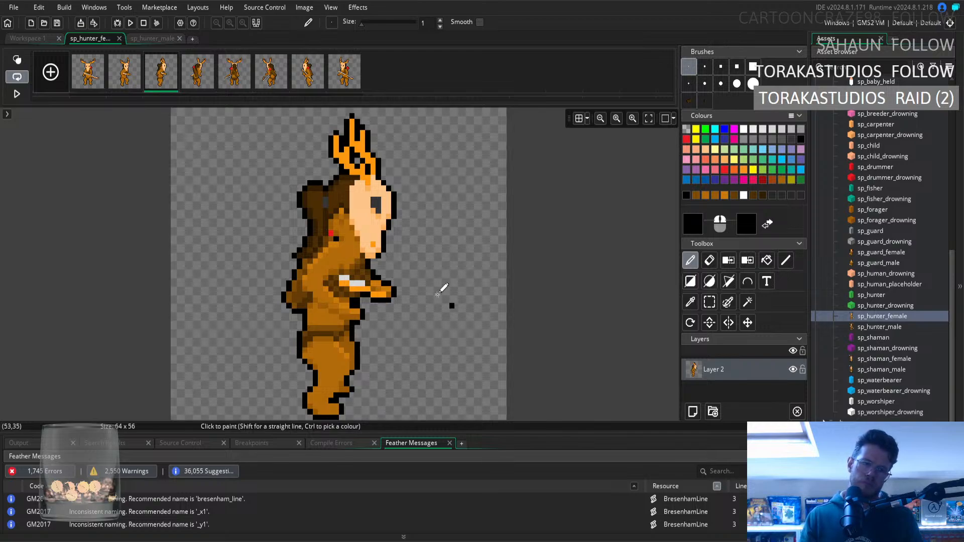
Compare the waist and body outline of the second and third frames by flipping between them.
{"action": "left_click", "coordinate": [89, 80]}
{"action": "key", "text": "Right"}
{"action": "key", "text": "Right"}
{"action": "key", "text": "Left"}
{"action": "key", "text": "Left"}
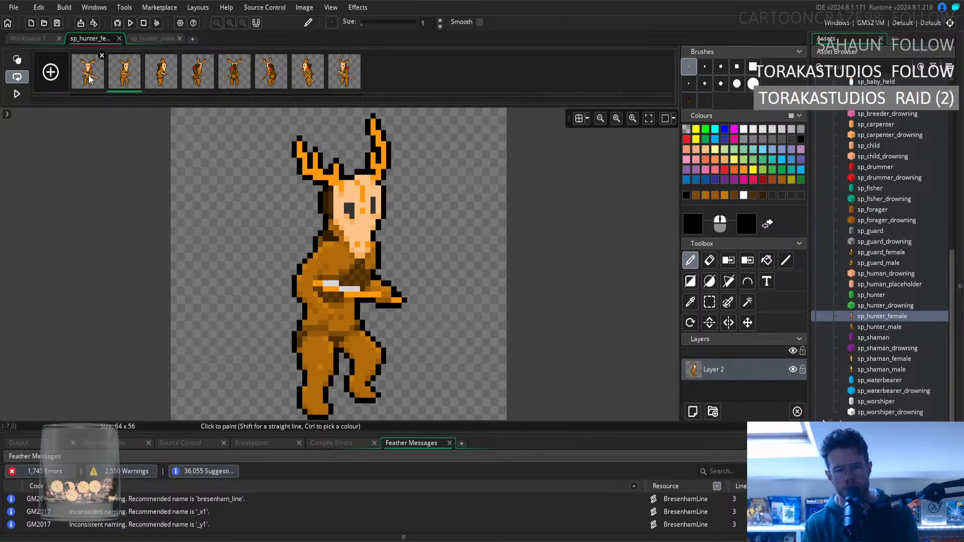
{"action": "key", "text": "Right"}
{"action": "key", "text": "Right"}
{"action": "key", "text": "Left"}
{"action": "key", "text": "Right"}
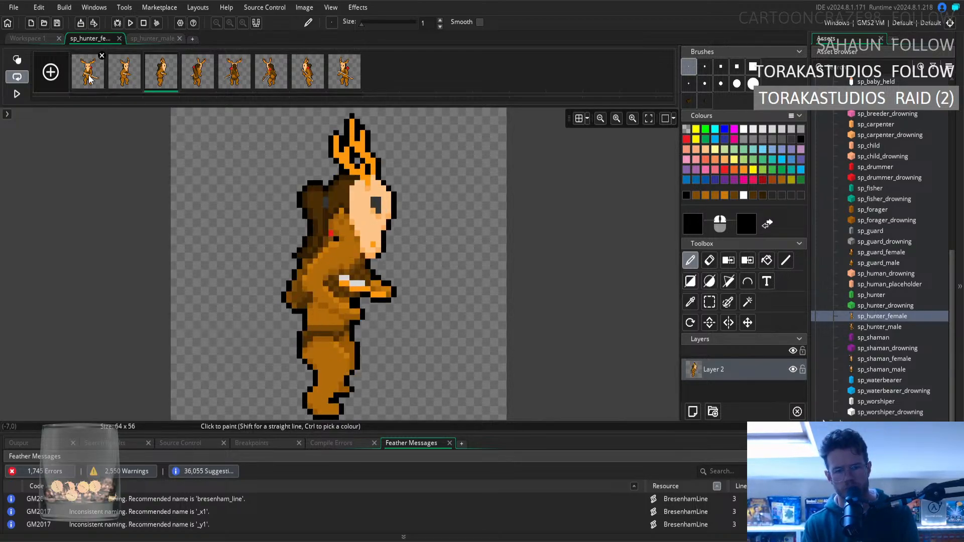
{"action": "key", "text": "Left"}
{"action": "key", "text": "Right"}
{"action": "key", "text": "Left"}
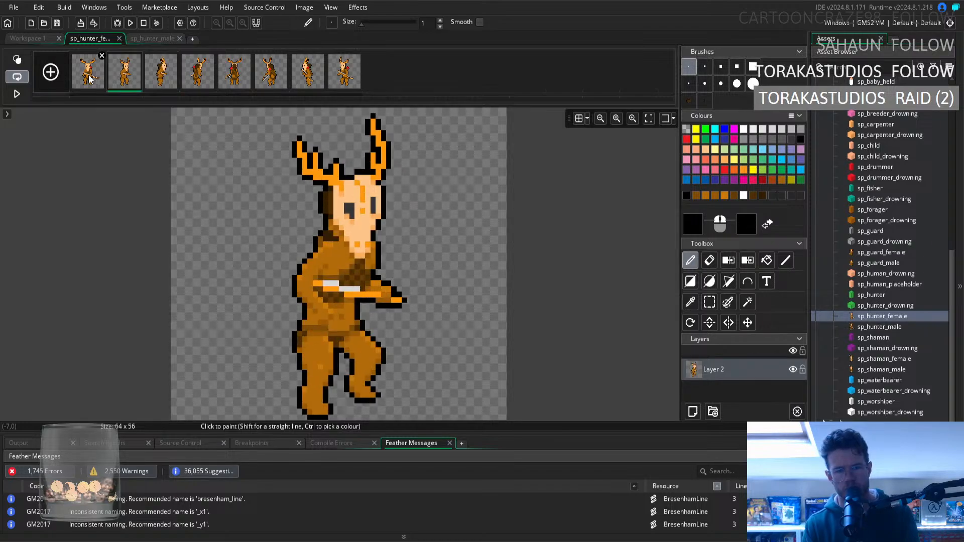
{"action": "key", "text": "Right"}
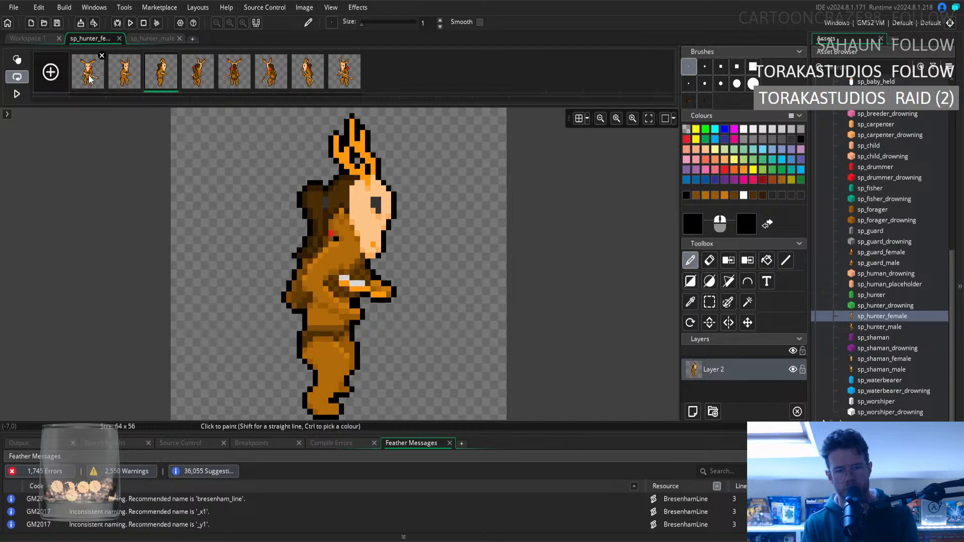
Open the fourth frame and sample the mid-brown on the lower back above the hips as the pencil colour.
{"action": "key", "text": "Right"}
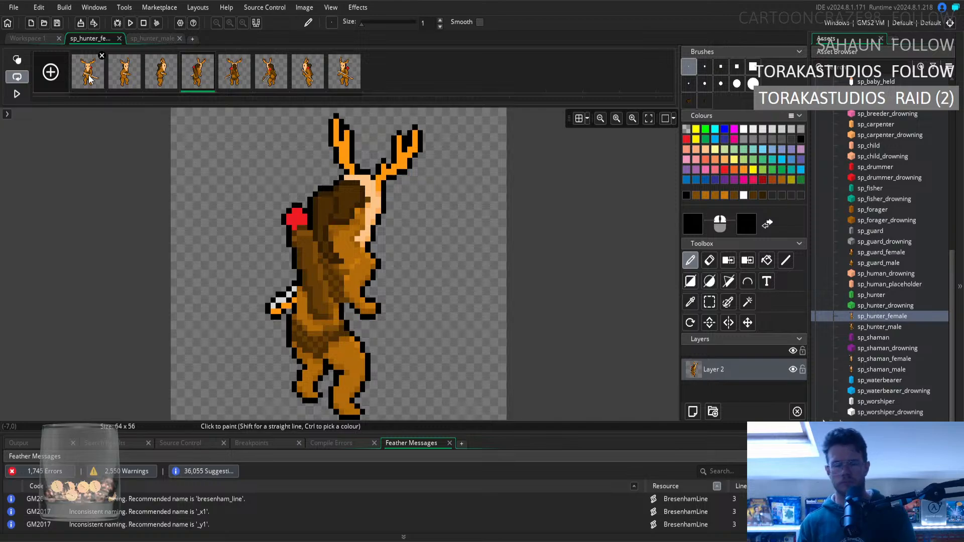
{"action": "left_click", "coordinate": [691, 302]}
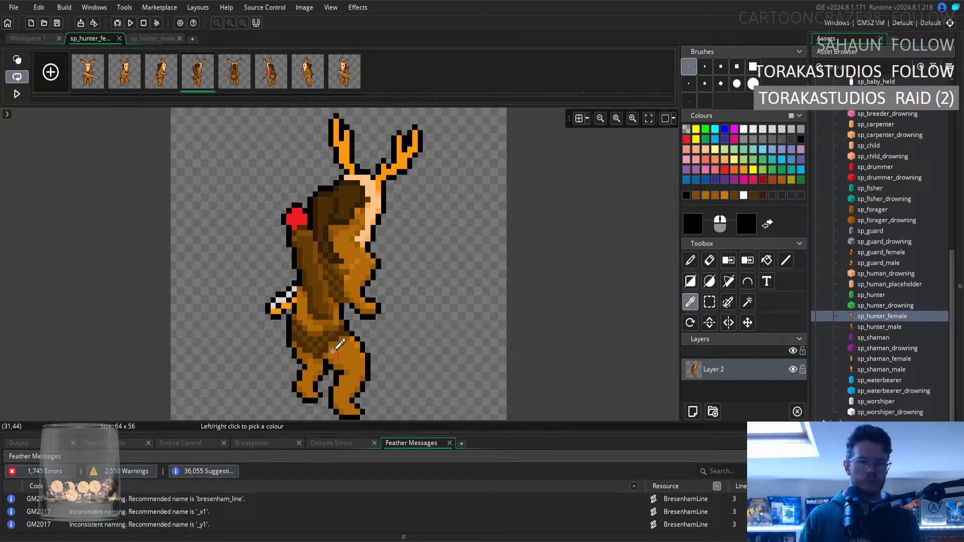
{"action": "left_click", "coordinate": [315, 329]}
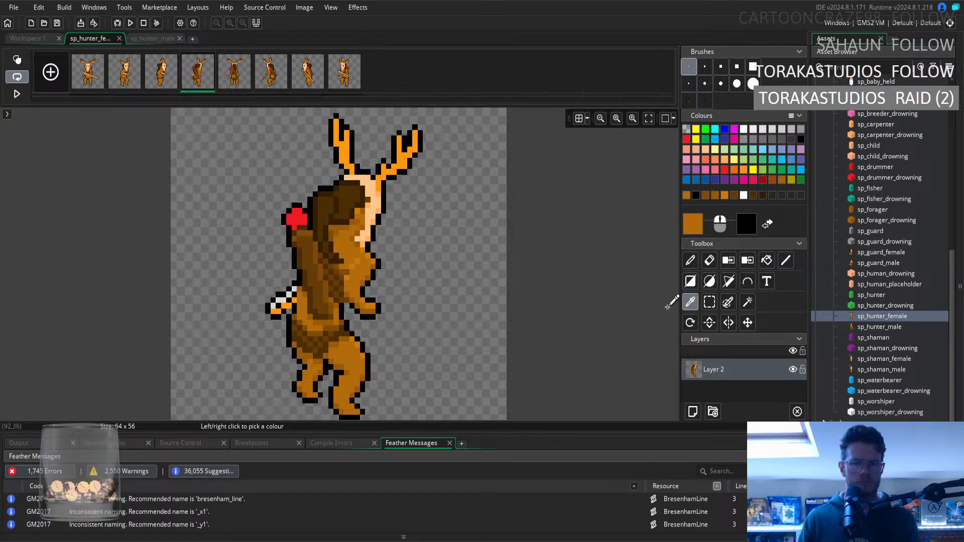
{"action": "left_click", "coordinate": [690, 260]}
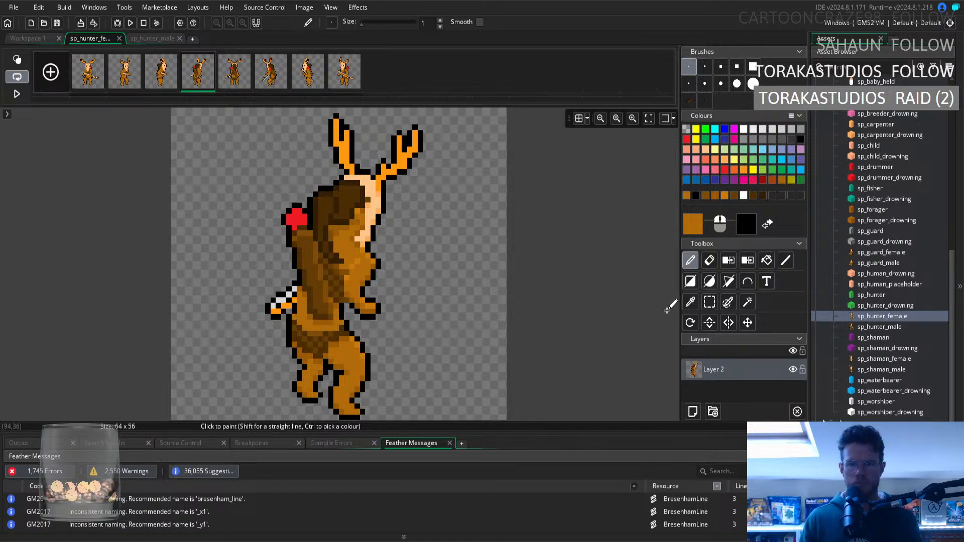
Sample the mid-brown of the fourth frame's waist as the pencil colour and select the small areas at the waist's front edge and under the bow.
{"action": "left_click", "coordinate": [691, 301]}
{"action": "left_click", "coordinate": [319, 335]}
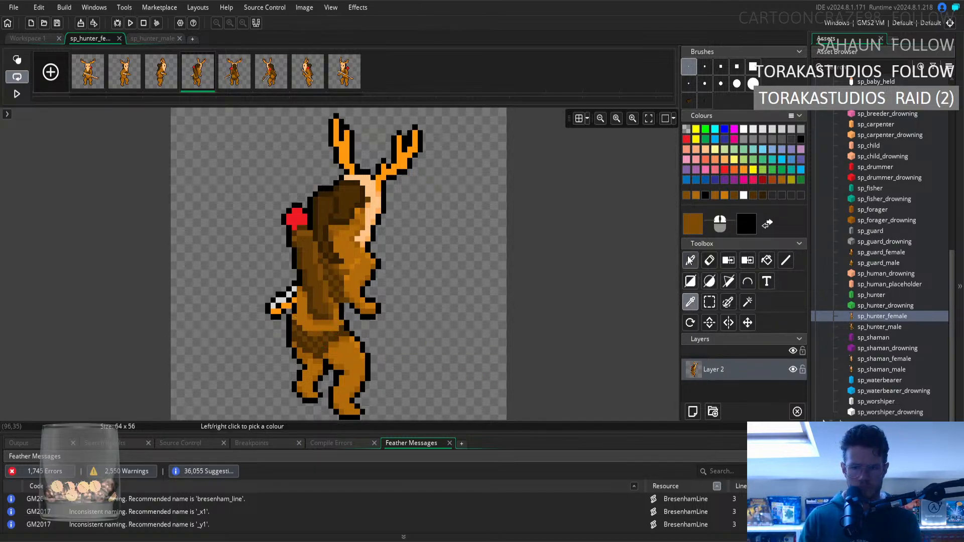
{"action": "key", "text": "d"}
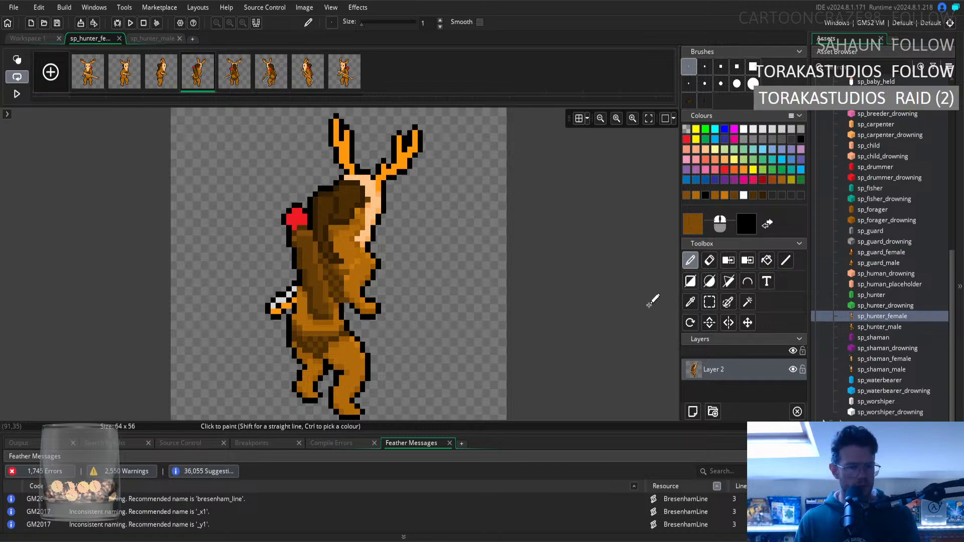
{"action": "left_click", "coordinate": [708, 302]}
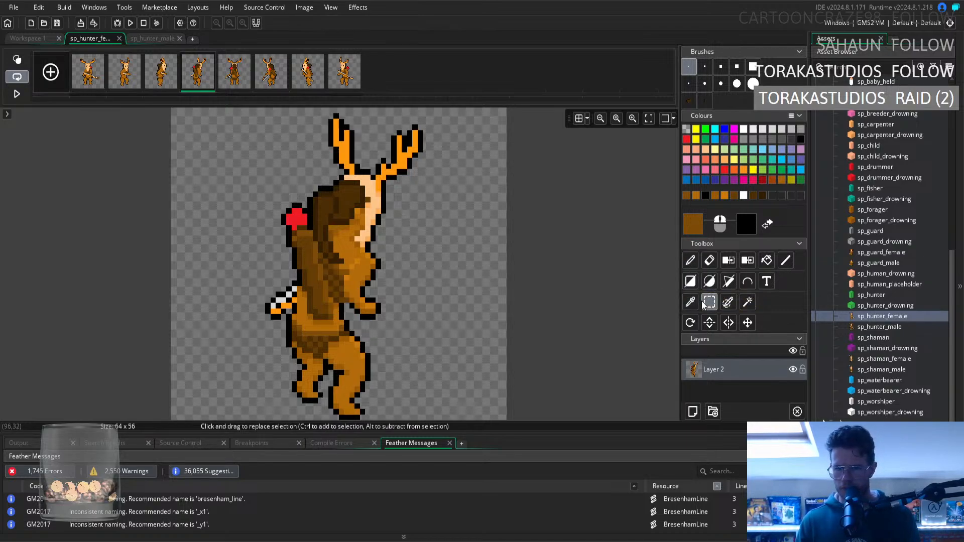
{"action": "left_click", "coordinate": [348, 324]}
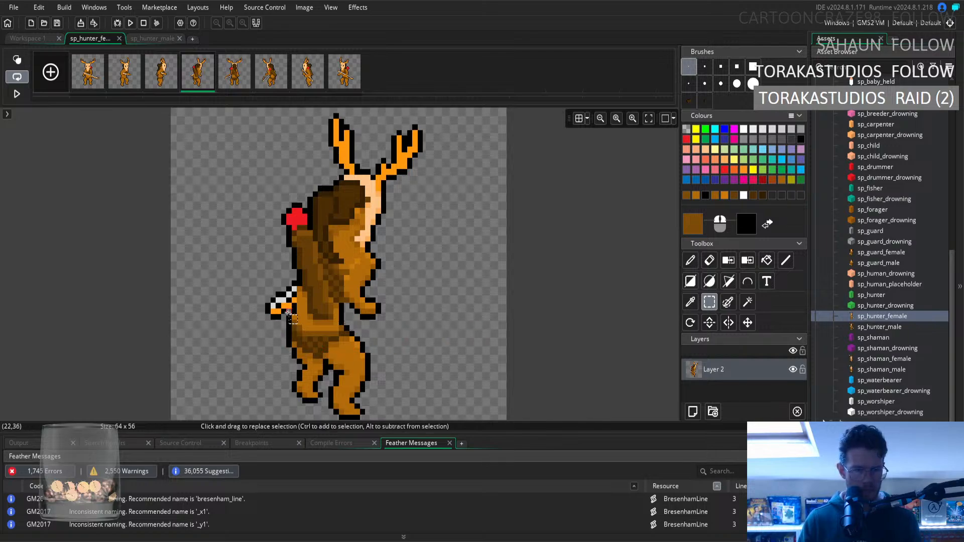
{"action": "left_click_drag", "start_coordinate": [285, 310], "coordinate": [292, 318]}
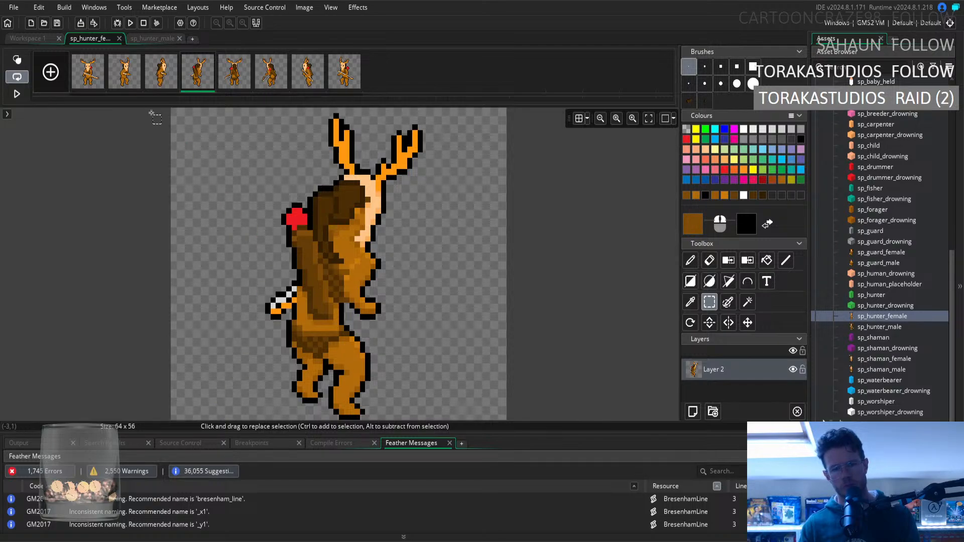
Compare the waist shading across the first four frames by stepping through them in order.
{"action": "left_click", "coordinate": [92, 82]}
{"action": "key", "text": "Right"}
{"action": "key", "text": "Right"}
{"action": "key", "text": "Right"}
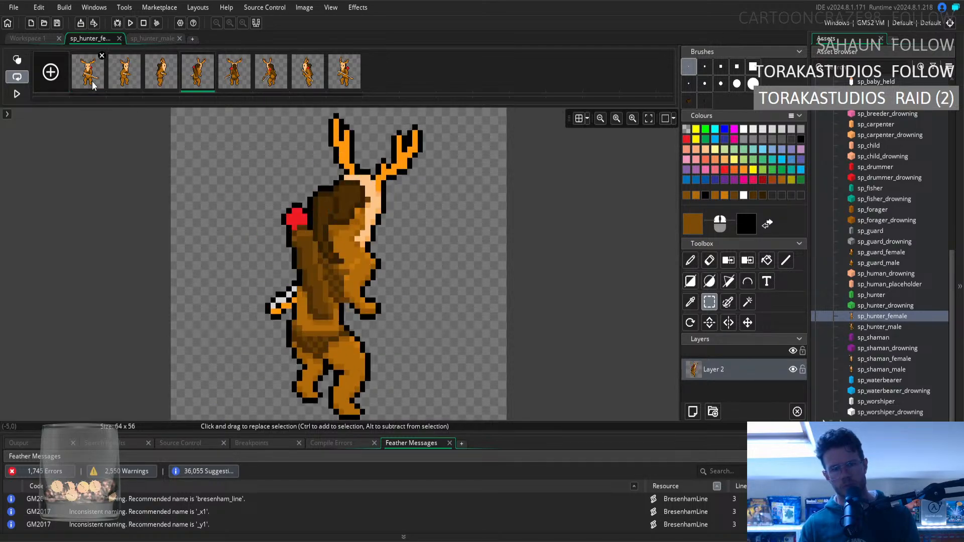
Sample the dark brown of the fourth frame's hip fur, followed by the mid-brown of the waistband, as the pencil colour.
{"action": "left_click", "coordinate": [691, 303]}
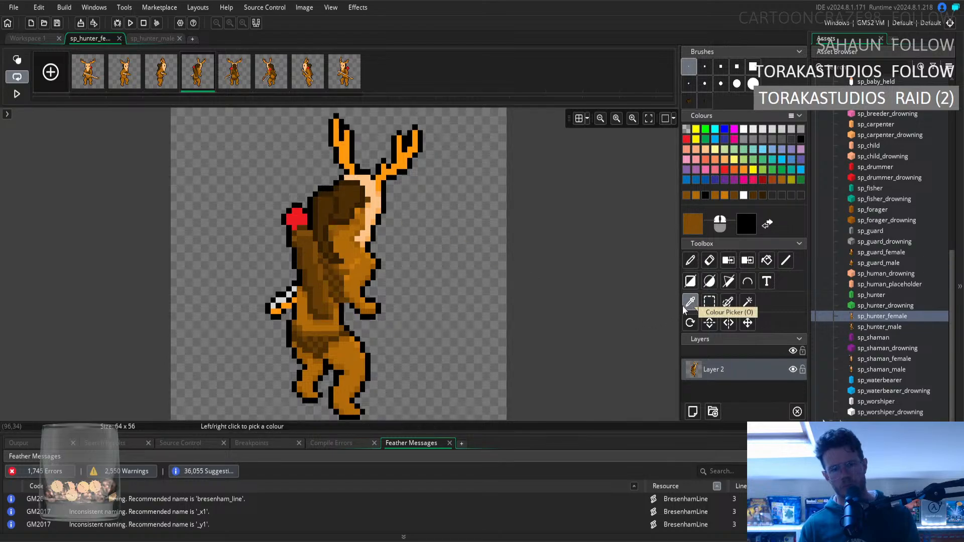
{"action": "left_click", "coordinate": [302, 337]}
{"action": "key", "text": "d"}
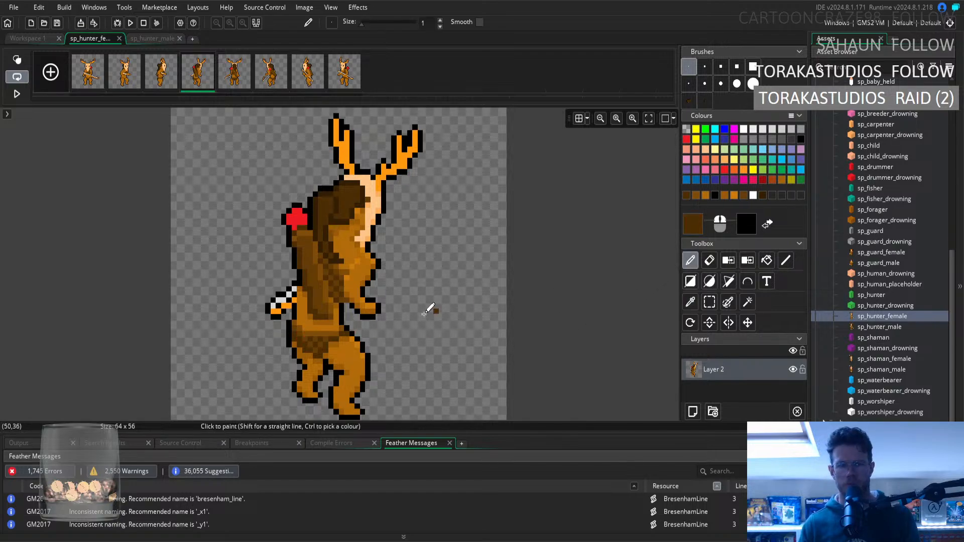
{"action": "left_click", "coordinate": [691, 303]}
{"action": "left_click", "coordinate": [322, 327]}
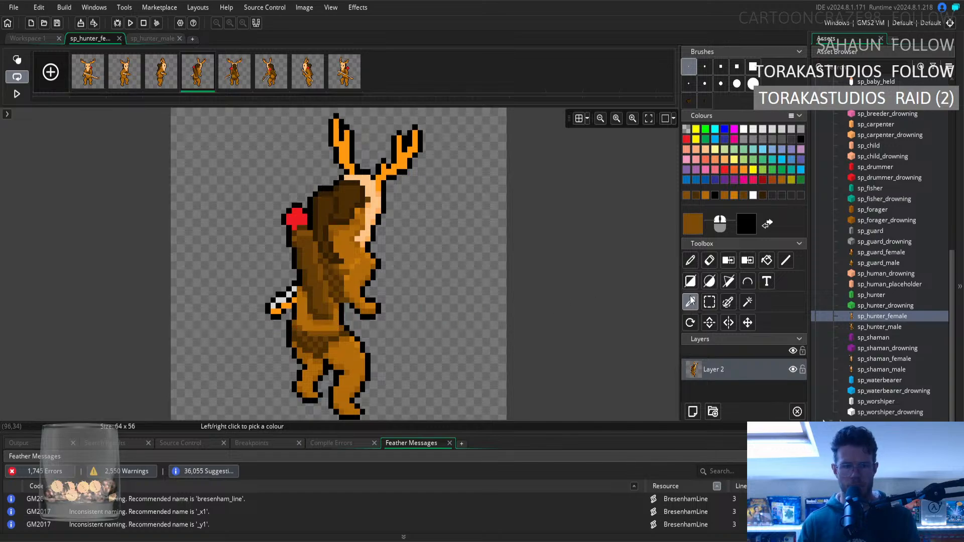
{"action": "left_click", "coordinate": [688, 263]}
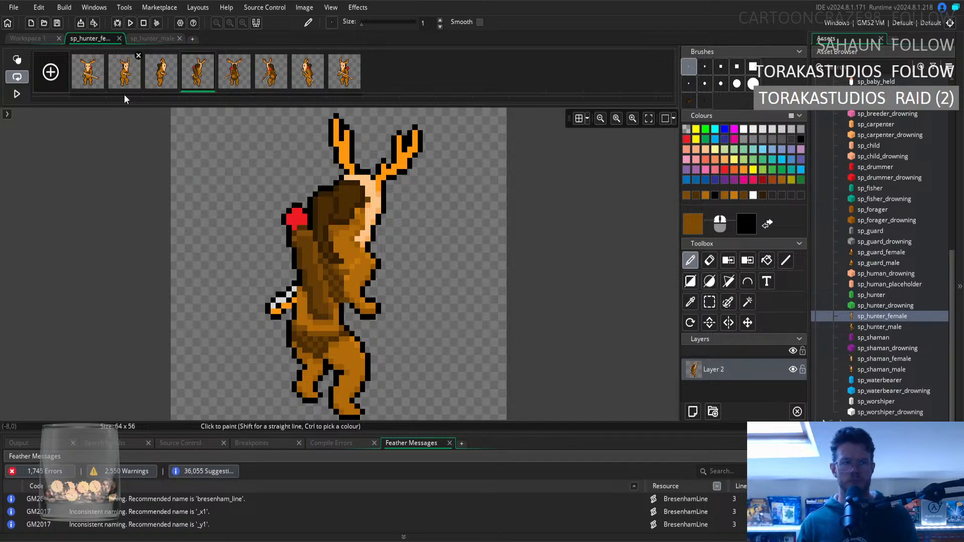
Check the waist and body outline for consistency by flipping back and forth between the first four frames.
{"action": "left_click", "coordinate": [164, 85]}
{"action": "key", "text": "Right"}
{"action": "key", "text": "Left"}
{"action": "key", "text": "Right"}
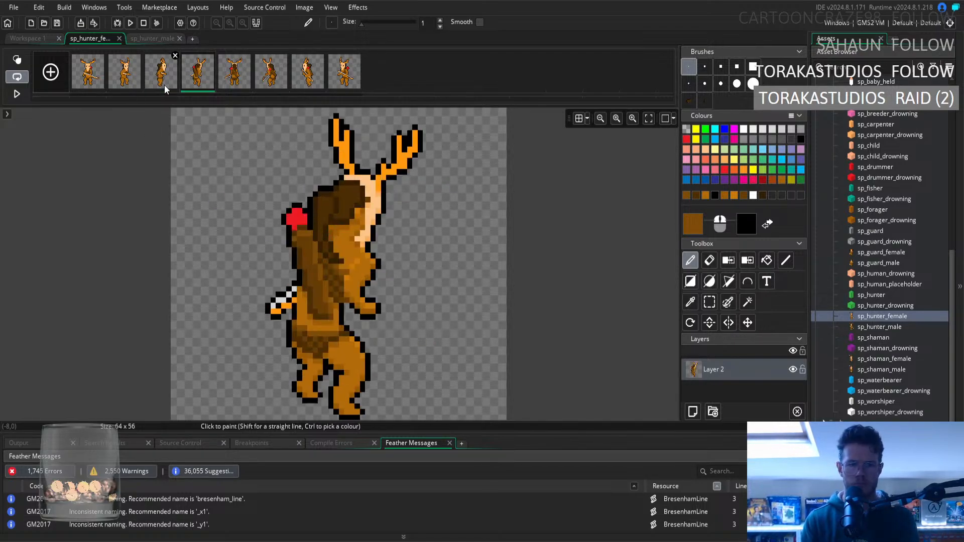
{"action": "key", "text": "Left"}
{"action": "key", "text": "Right"}
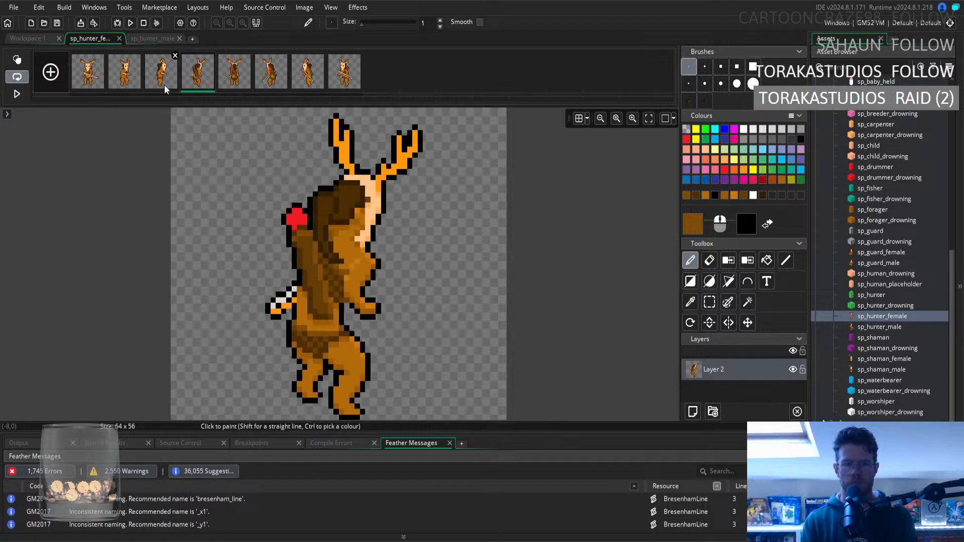
{"action": "key", "text": "Left"}
{"action": "key", "text": "Left"}
{"action": "key", "text": "Left"}
{"action": "key", "text": "Right"}
{"action": "key", "text": "Right"}
{"action": "key", "text": "Right"}
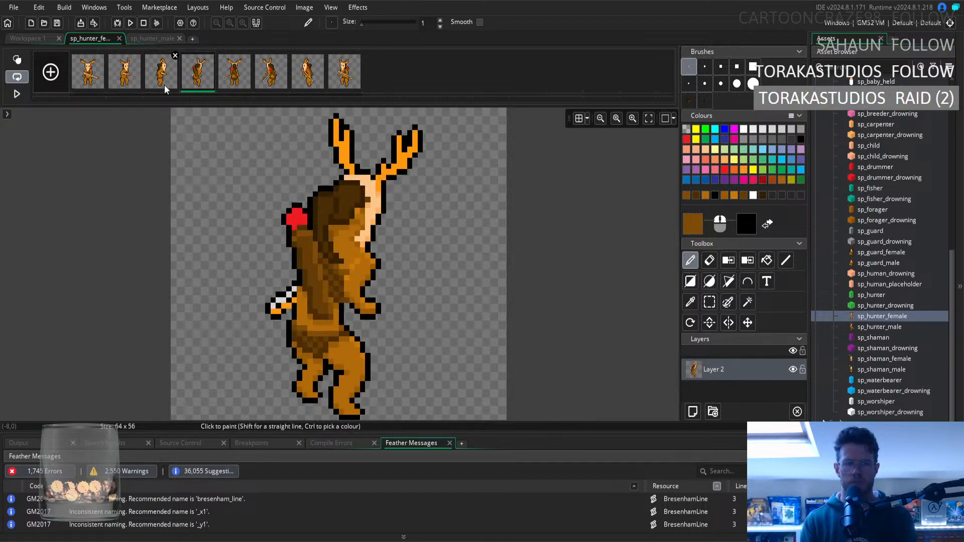
{"action": "key", "text": "Left"}
{"action": "key", "text": "Left"}
{"action": "key", "text": "Left"}
{"action": "key", "text": "Right"}
{"action": "key", "text": "Right"}
{"action": "key", "text": "Right"}
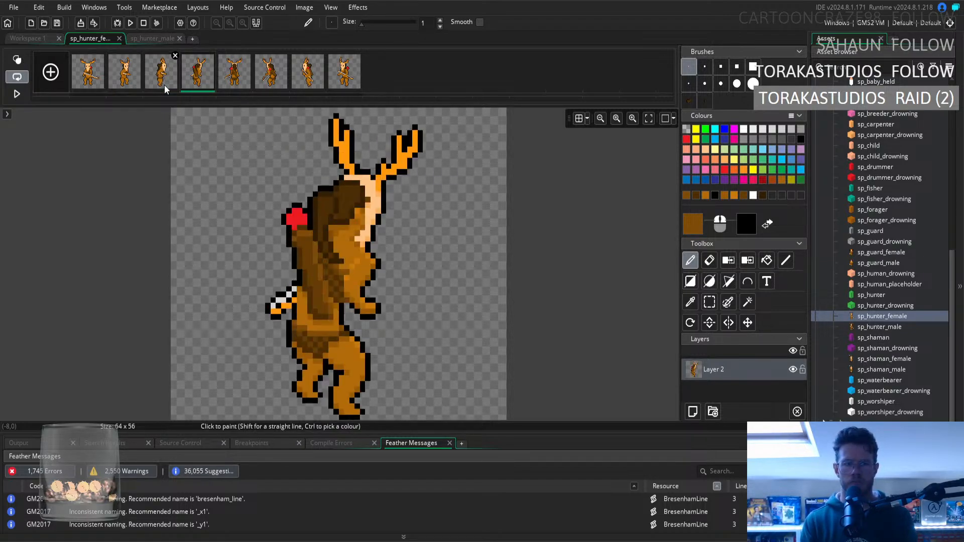
Open the fifth frame and sample the light brown of the leg, followed by a slightly darker brown, as the pencil colour.
{"action": "key", "text": "Right"}
{"action": "key", "text": "Left"}
{"action": "key", "text": "Right"}
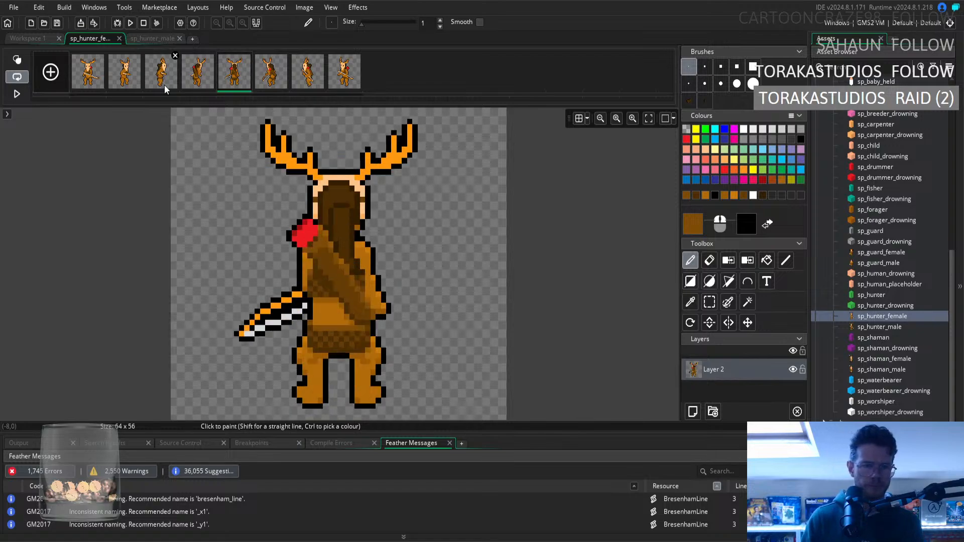
{"action": "left_click", "coordinate": [691, 302]}
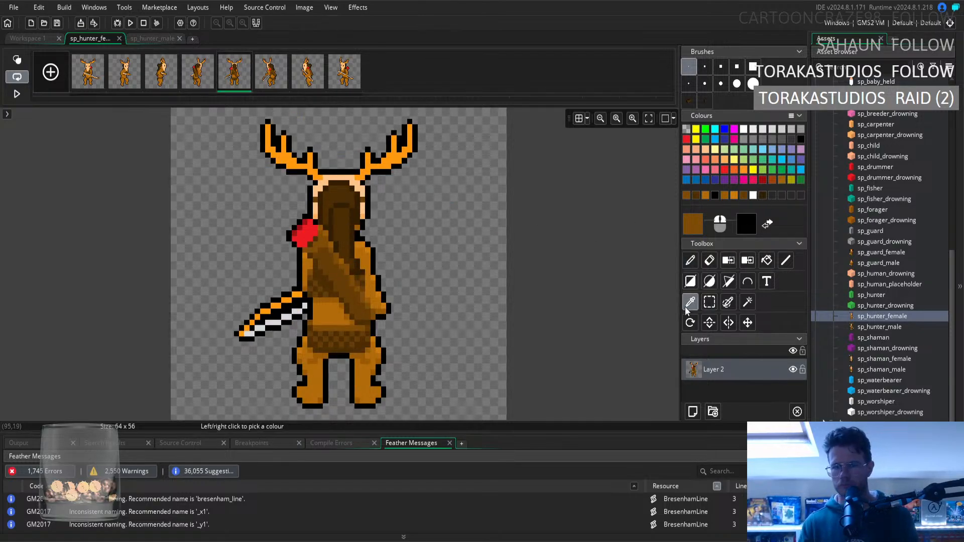
{"action": "left_click", "coordinate": [318, 370]}
{"action": "left_click", "coordinate": [691, 260]}
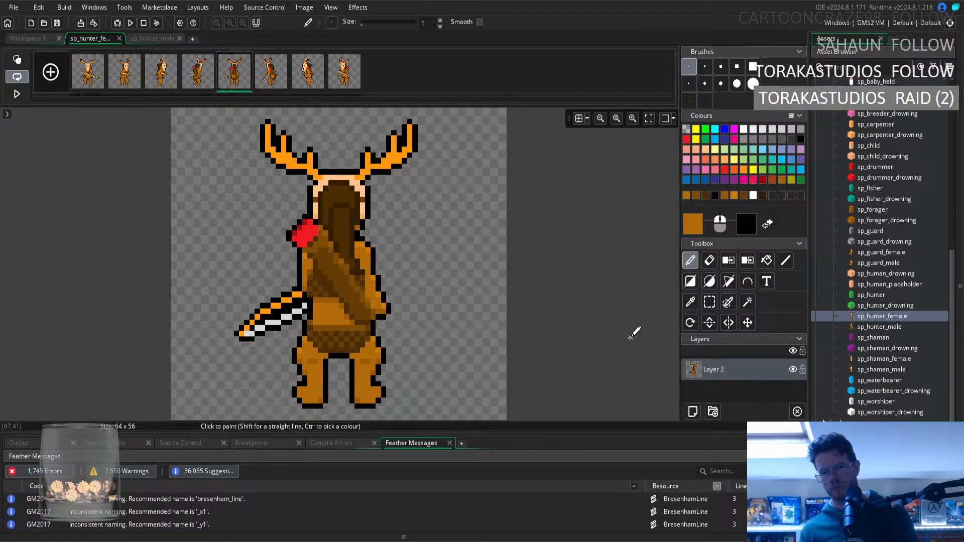
{"action": "left_click", "coordinate": [690, 302]}
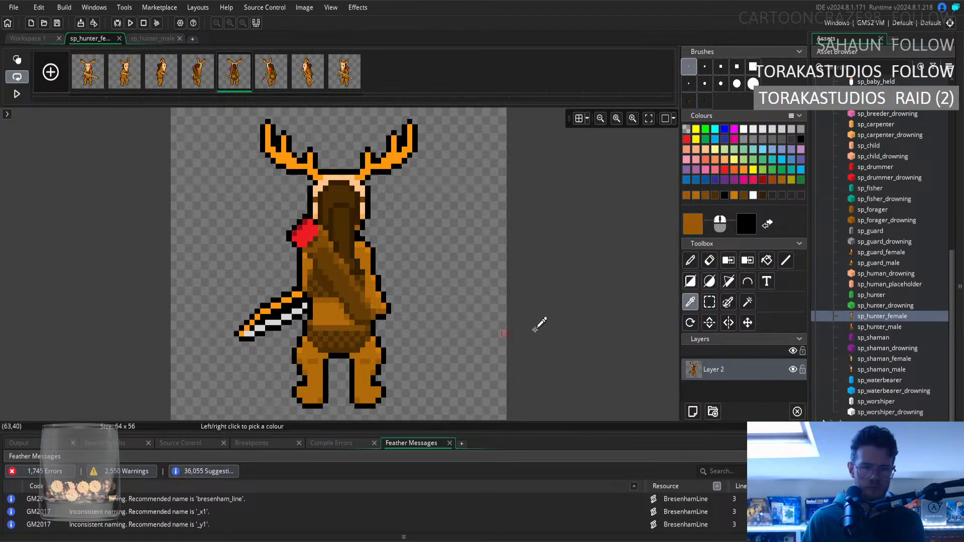
{"action": "left_click", "coordinate": [691, 263]}
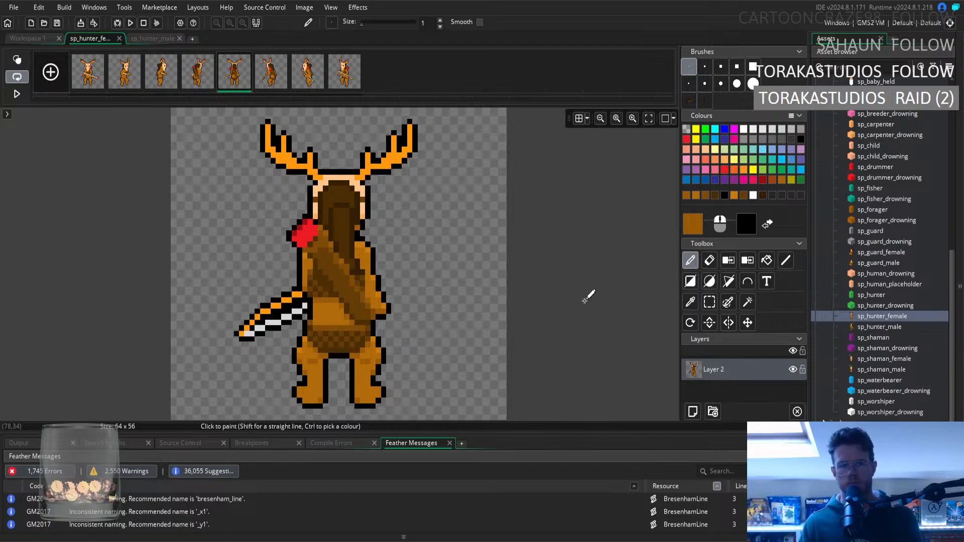
Compare the waist and leg shading of the fifth frame with its neighbouring frames by flipping between them.
{"action": "left_click", "coordinate": [202, 88]}
{"action": "key", "text": "Right"}
{"action": "key", "text": "Right"}
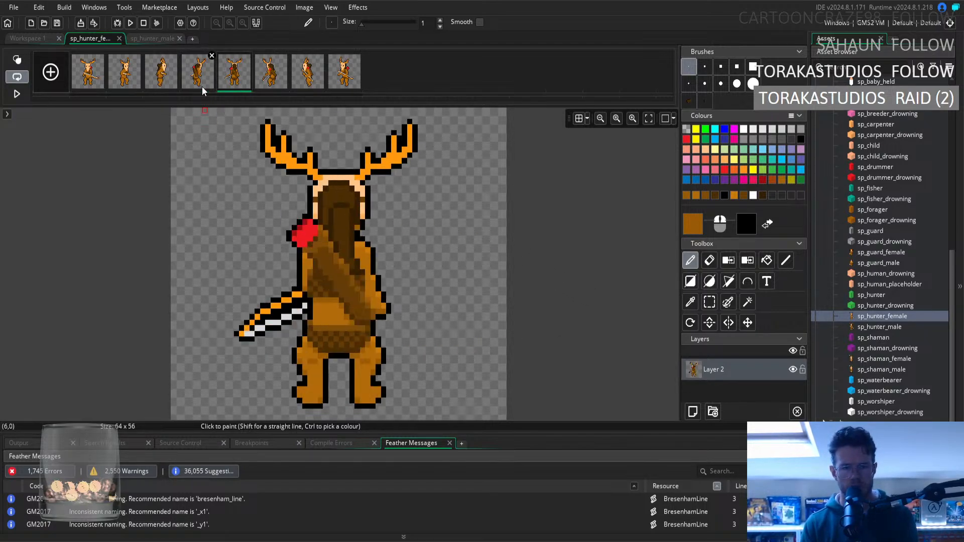
{"action": "key", "text": "Right"}
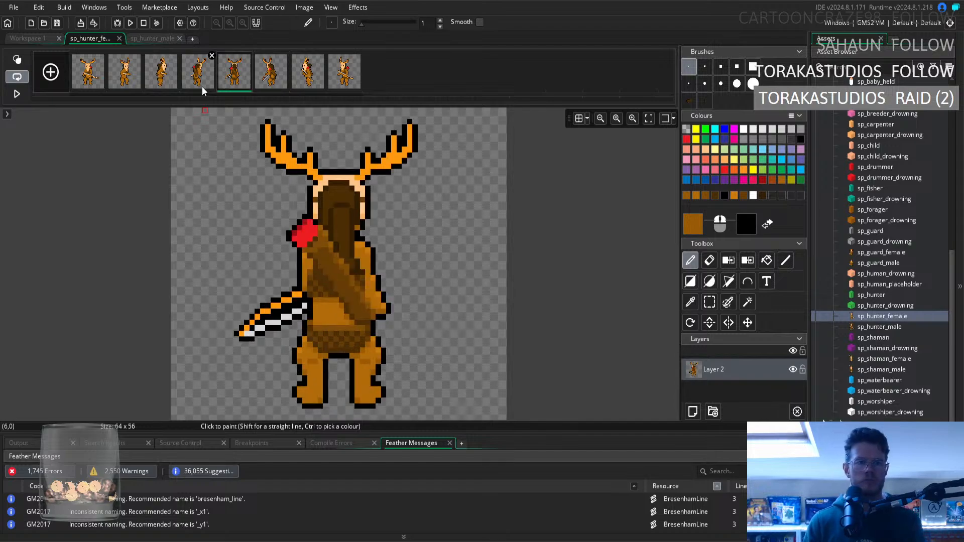
{"action": "key", "text": "Left"}
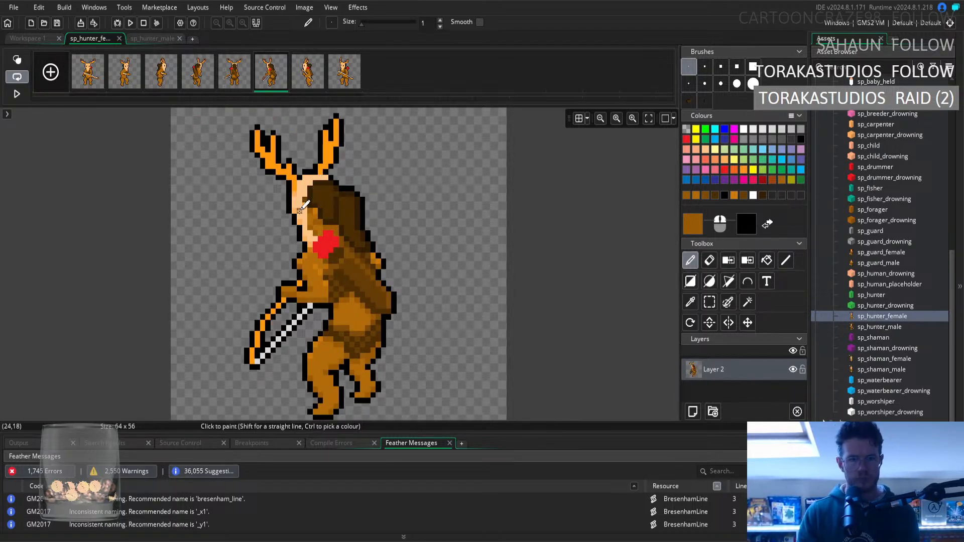
Select the waistband strip on the fourth frame, turn it into a custom brush and open the sixth frame.
{"action": "left_click", "coordinate": [198, 80]}
{"action": "left_click", "coordinate": [704, 302]}
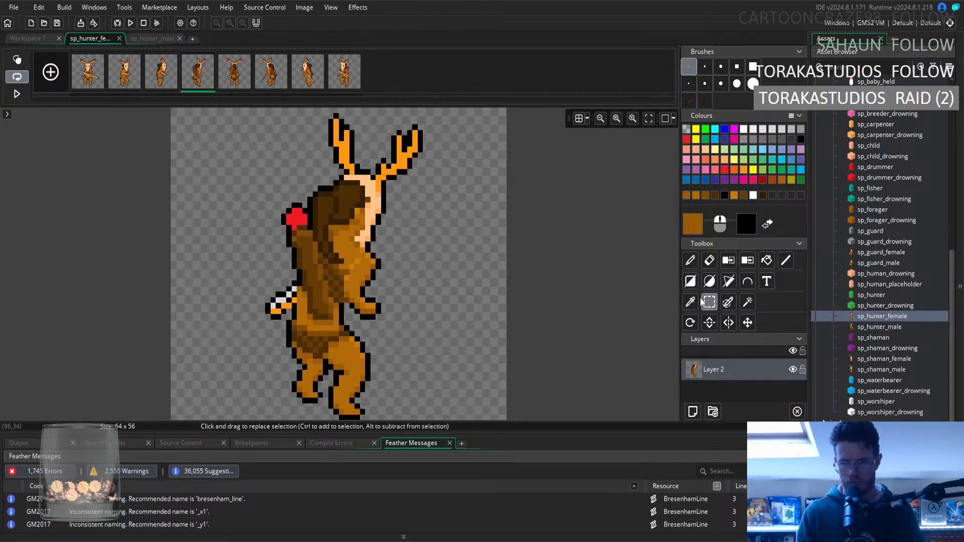
{"action": "left_click", "coordinate": [299, 317]}
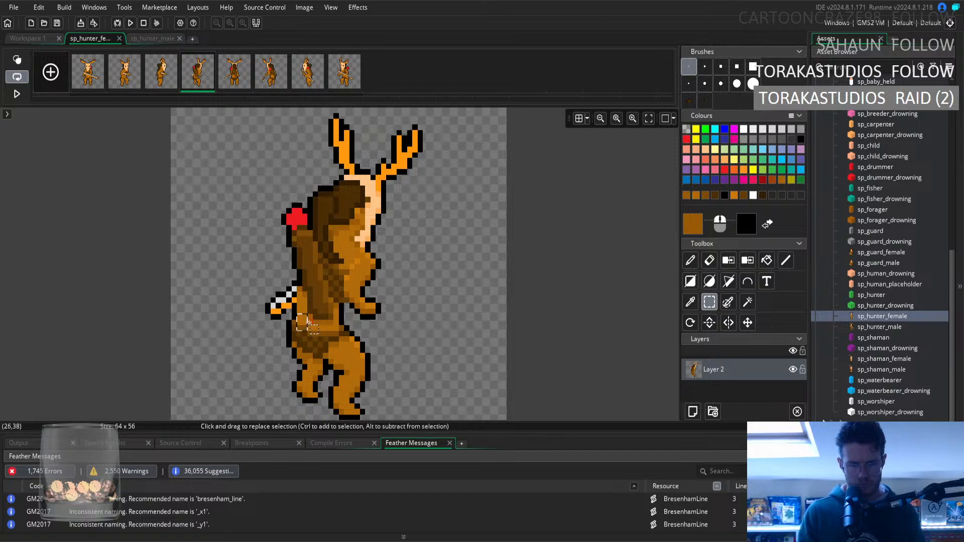
{"action": "left_click_drag", "start_coordinate": [313, 333], "coordinate": [347, 334]}
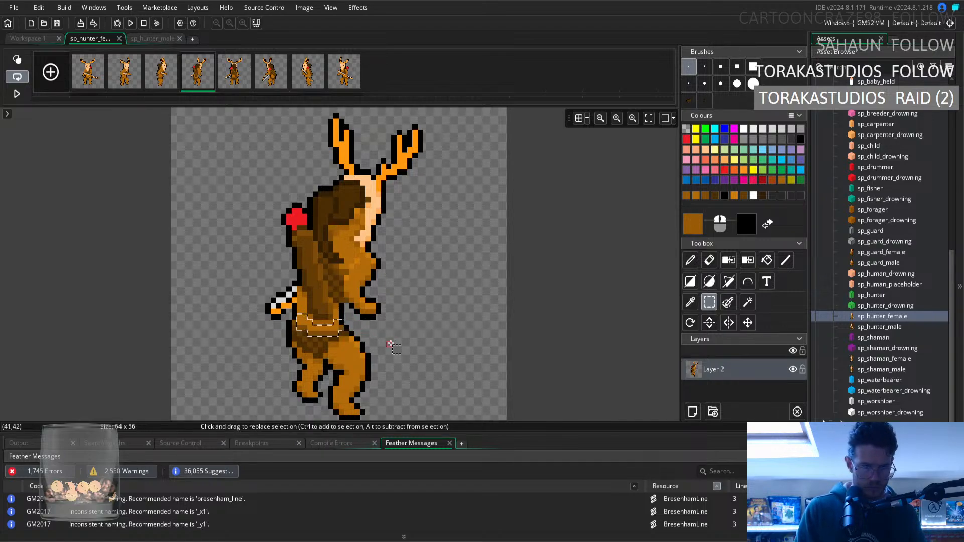
{"action": "key", "text": "ctrl+b"}
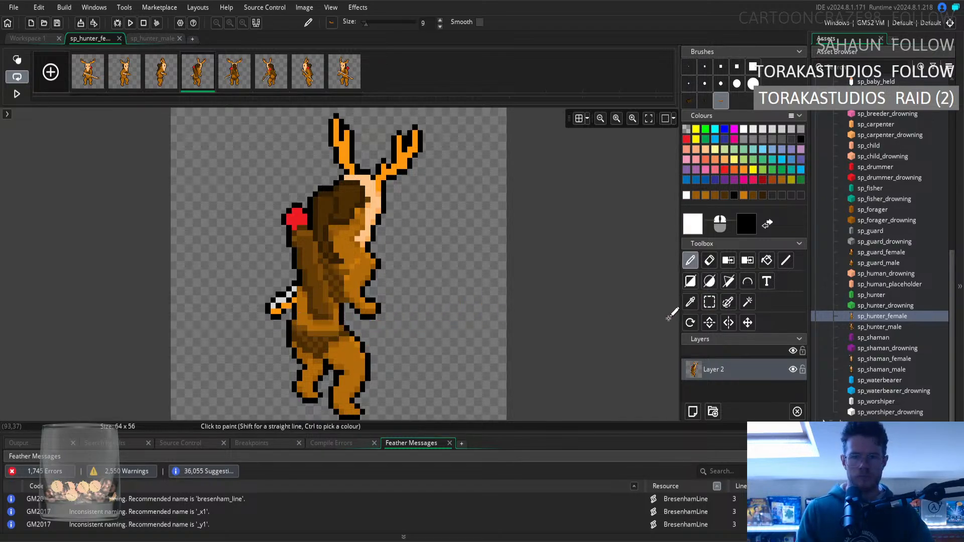
{"action": "left_click", "coordinate": [265, 87]}
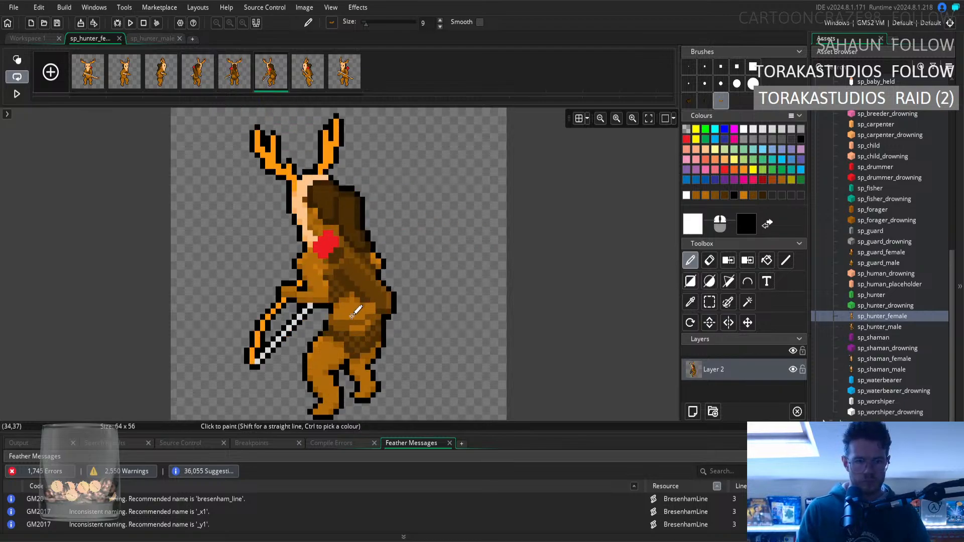
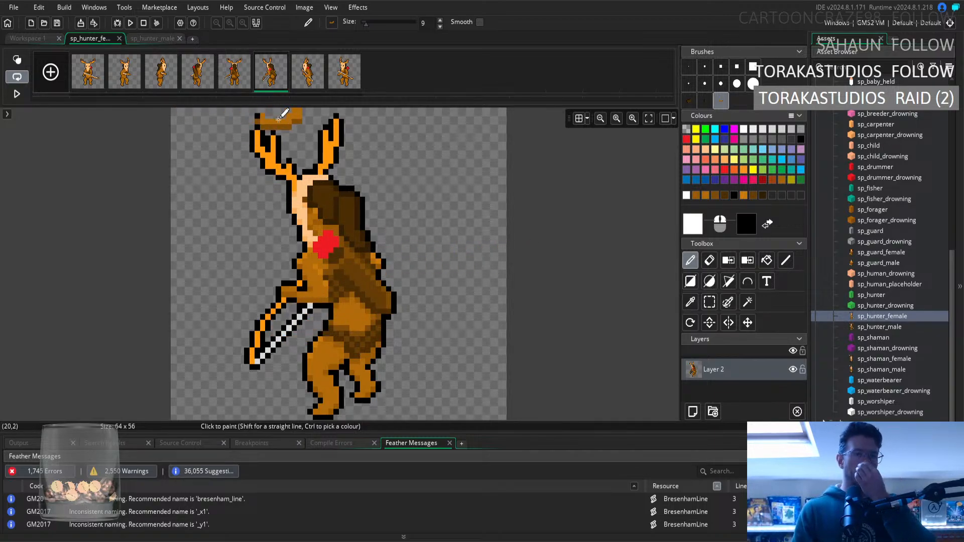
Compare the waistband of the fourth and sixth frames by switching back and forth between them.
{"action": "left_click", "coordinate": [213, 80]}
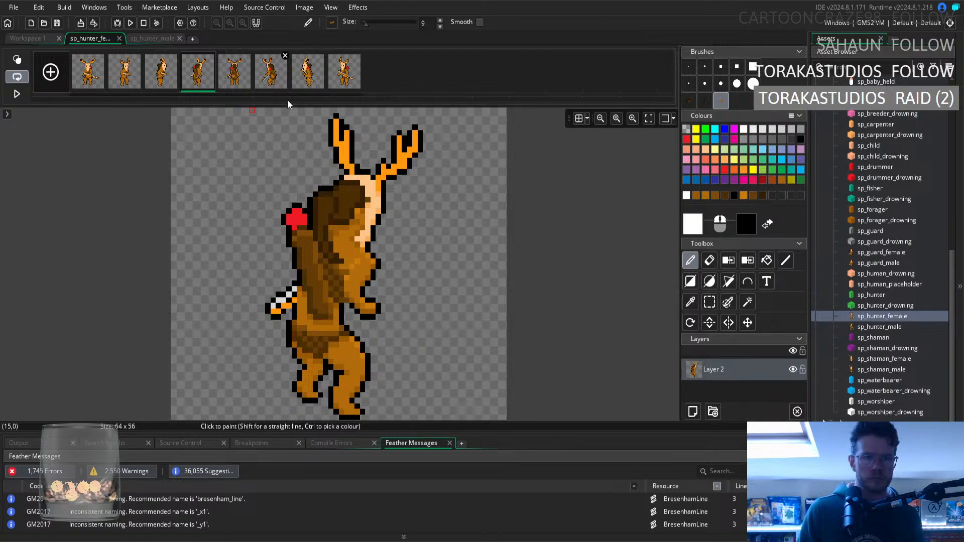
{"action": "left_click", "coordinate": [272, 82]}
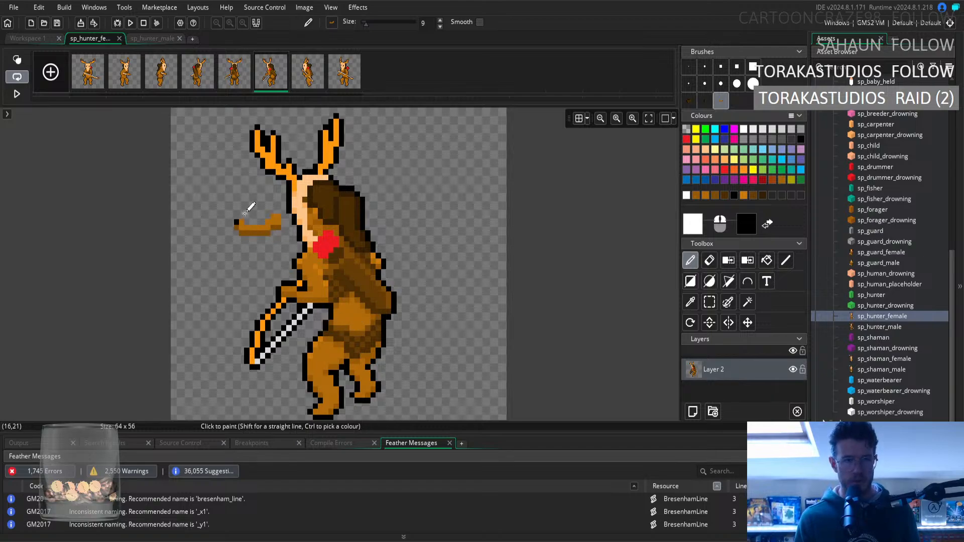
{"action": "left_click", "coordinate": [185, 80]}
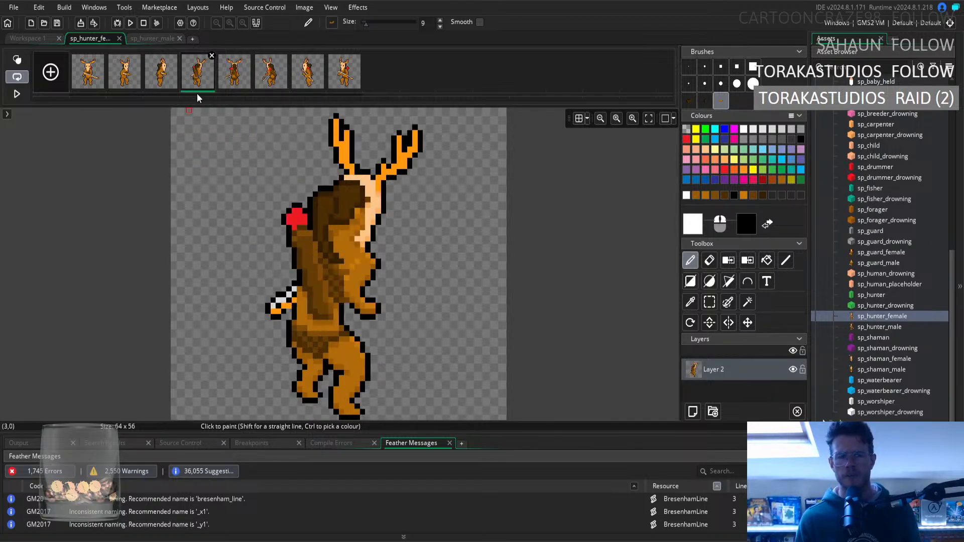
{"action": "left_click", "coordinate": [277, 80]}
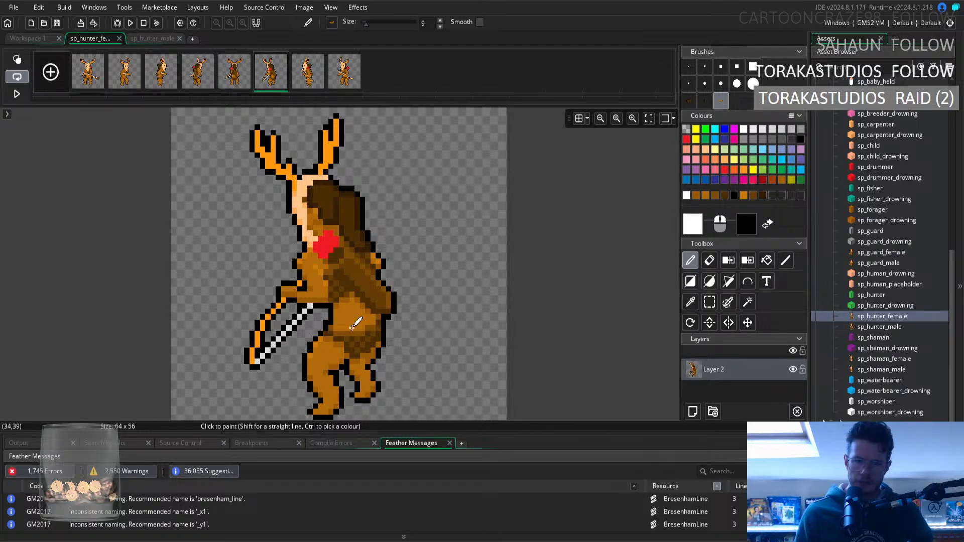
Sample the medium brown beside the waist on the sixth frame and use it as the colour of the size 1 pencil.
{"action": "left_click", "coordinate": [690, 302]}
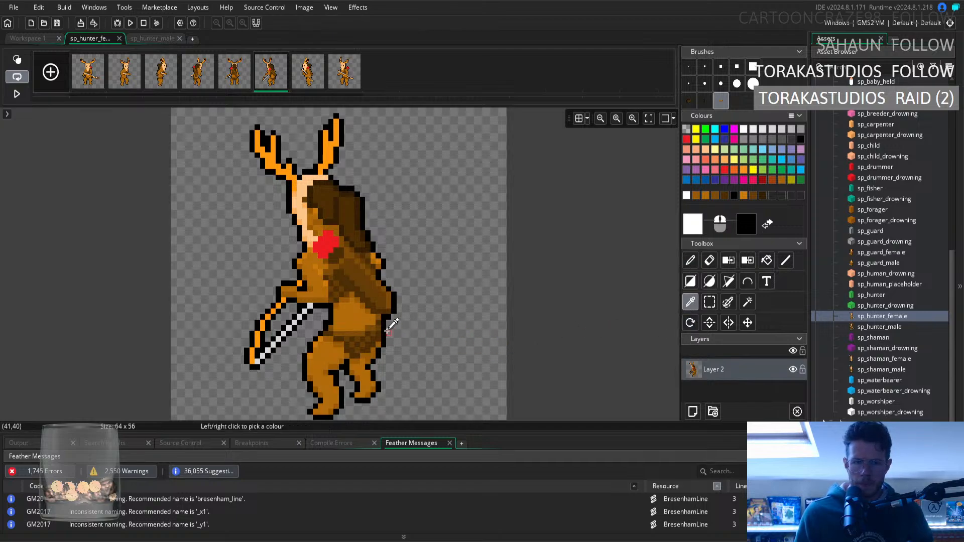
{"action": "left_click", "coordinate": [378, 317]}
{"action": "left_click", "coordinate": [690, 260]}
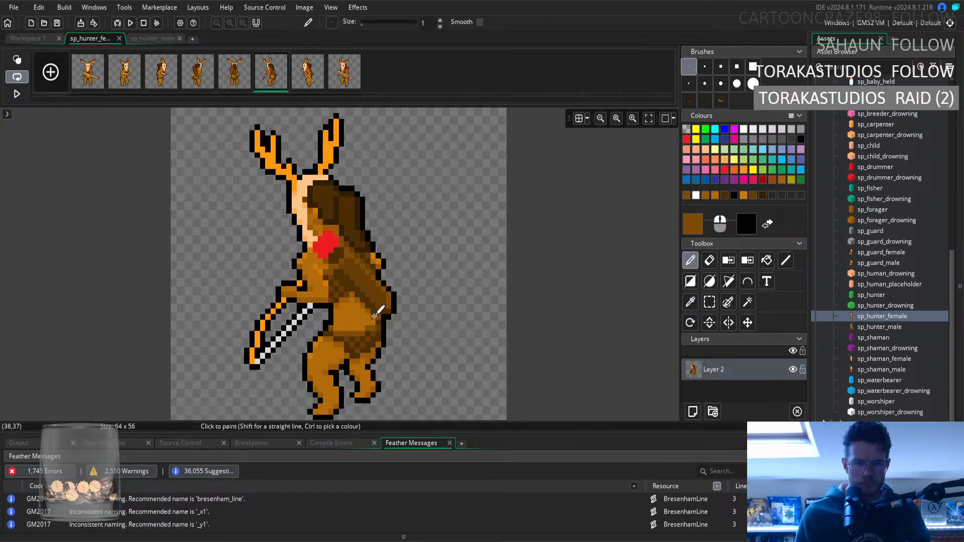
{"action": "left_click", "coordinate": [690, 302]}
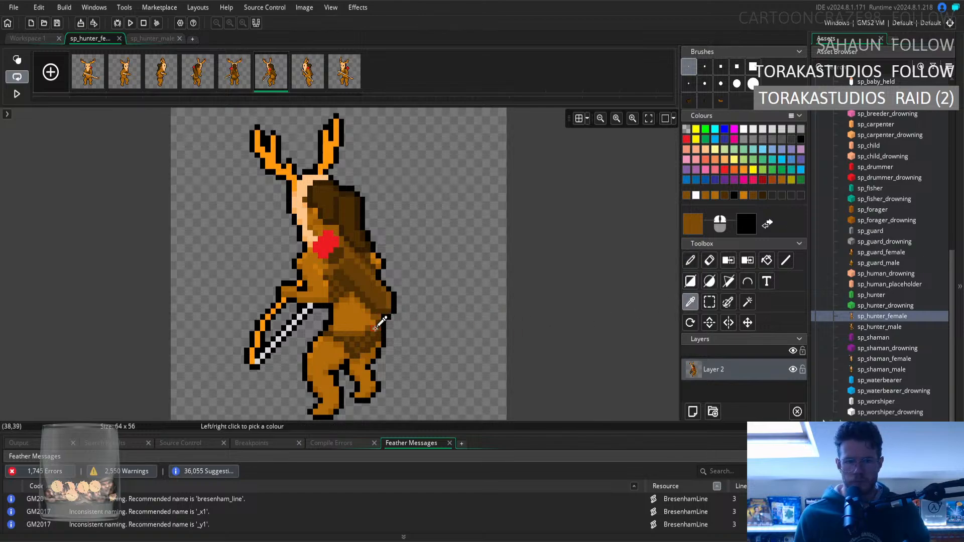
{"action": "left_click", "coordinate": [687, 262]}
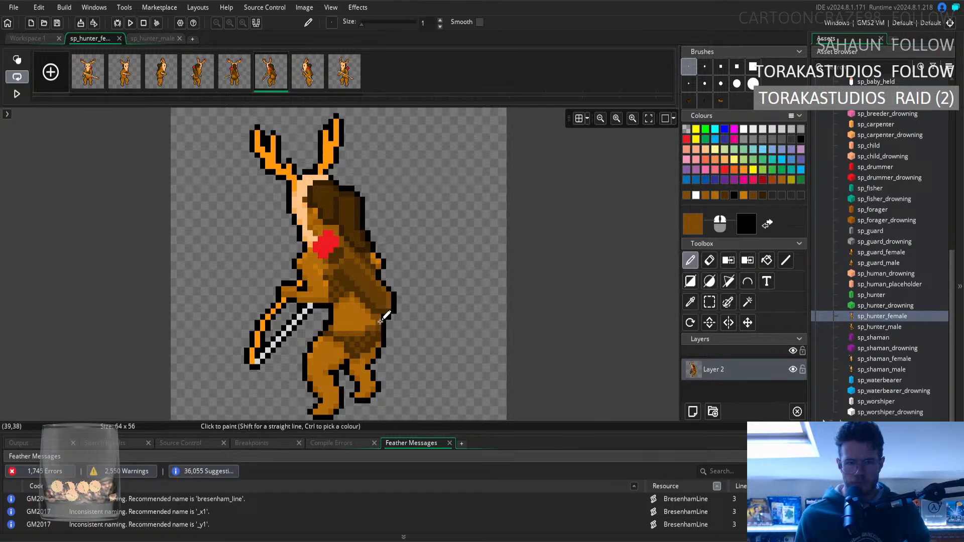
Check the fourth frame, return to the sixth and sample the lighter brown of the lower back as the pencil colour.
{"action": "left_click", "coordinate": [196, 76]}
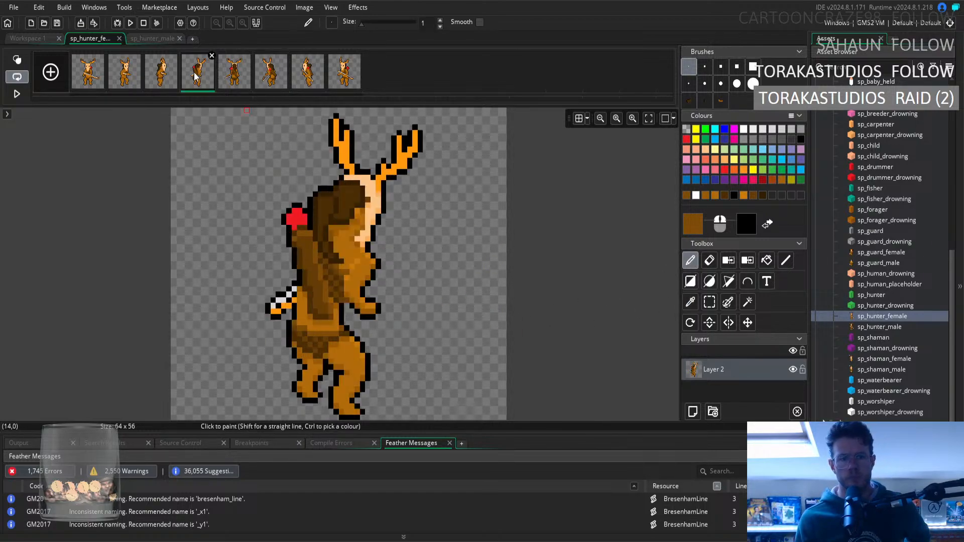
{"action": "left_click", "coordinate": [271, 72]}
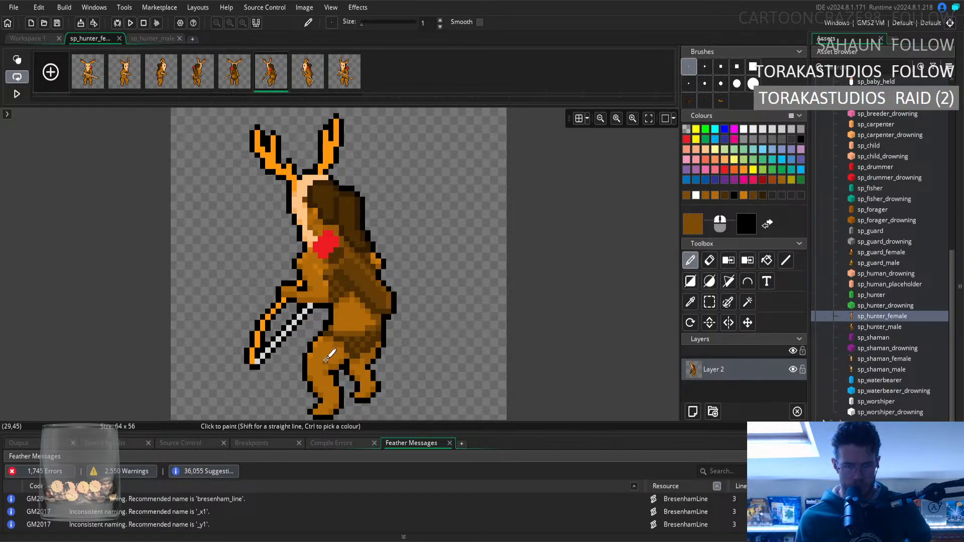
{"action": "left_click", "coordinate": [691, 301]}
{"action": "left_click", "coordinate": [368, 310]}
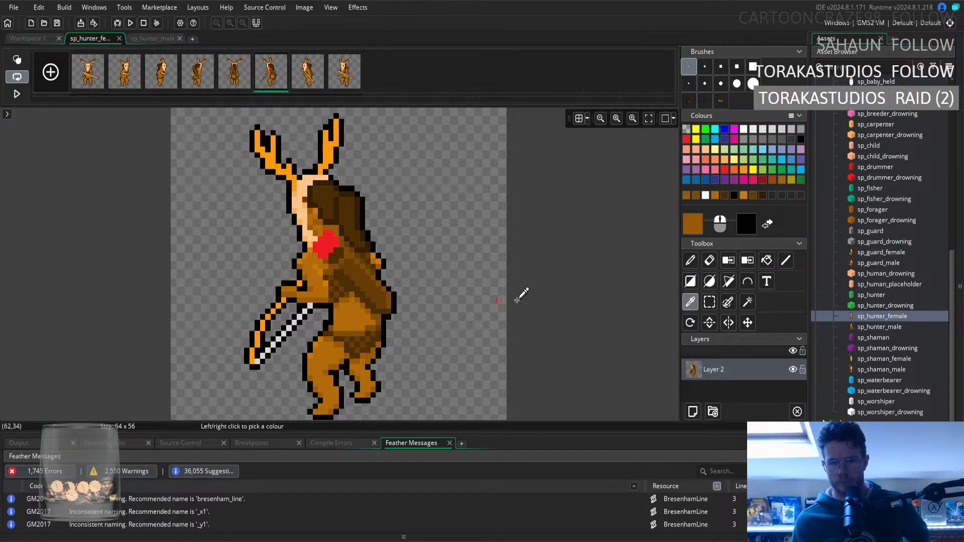
{"action": "left_click", "coordinate": [690, 260]}
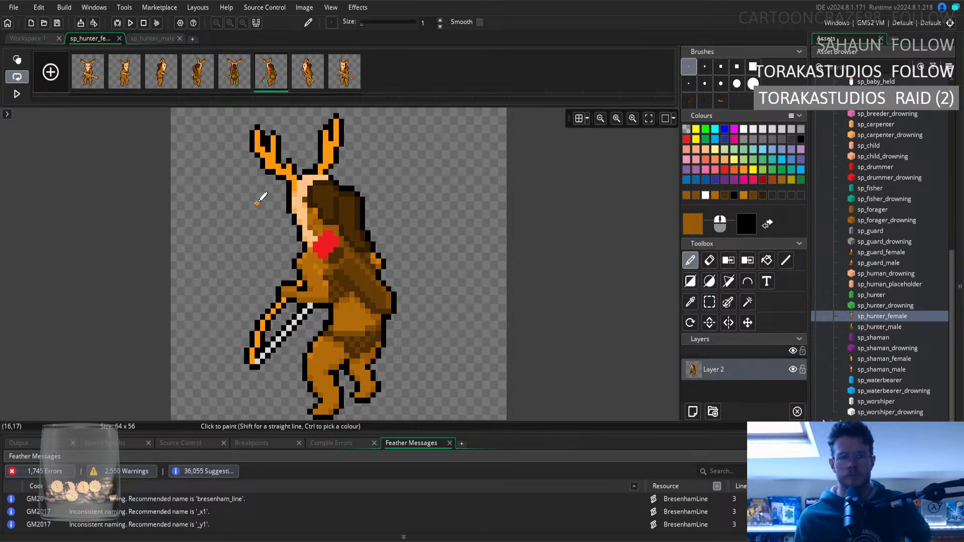
Compare the lower back and waist shading of the fourth, fifth and sixth frames by switching between them.
{"action": "left_click", "coordinate": [190, 77]}
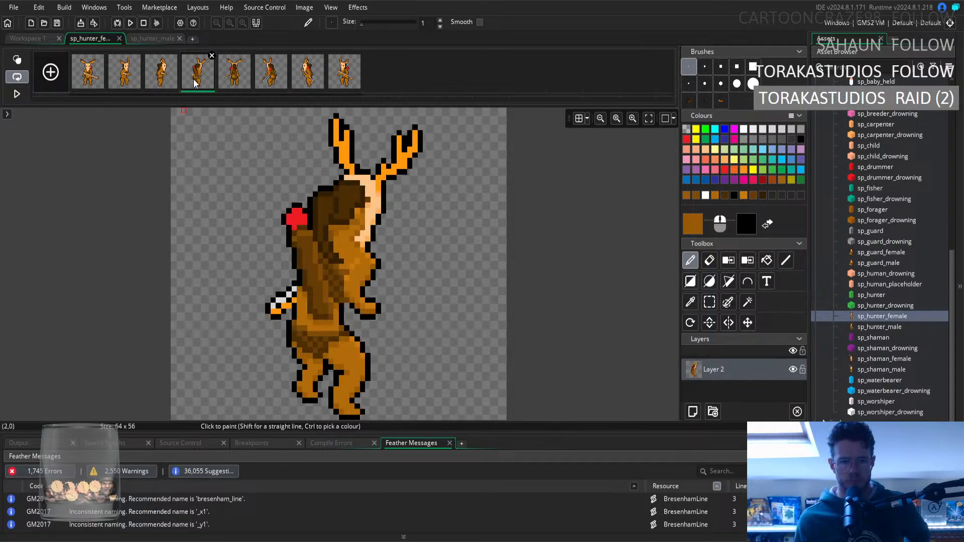
{"action": "left_click", "coordinate": [269, 79]}
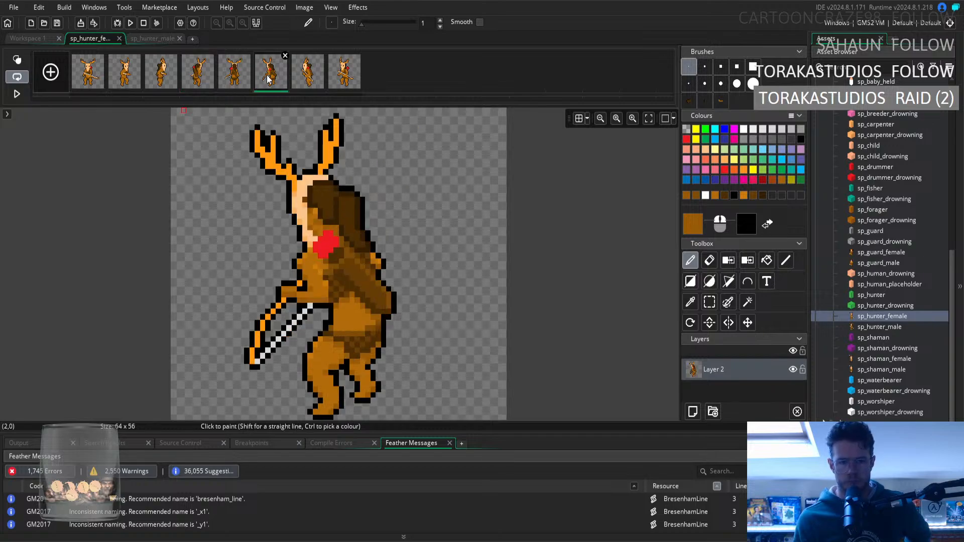
{"action": "left_click", "coordinate": [237, 80]}
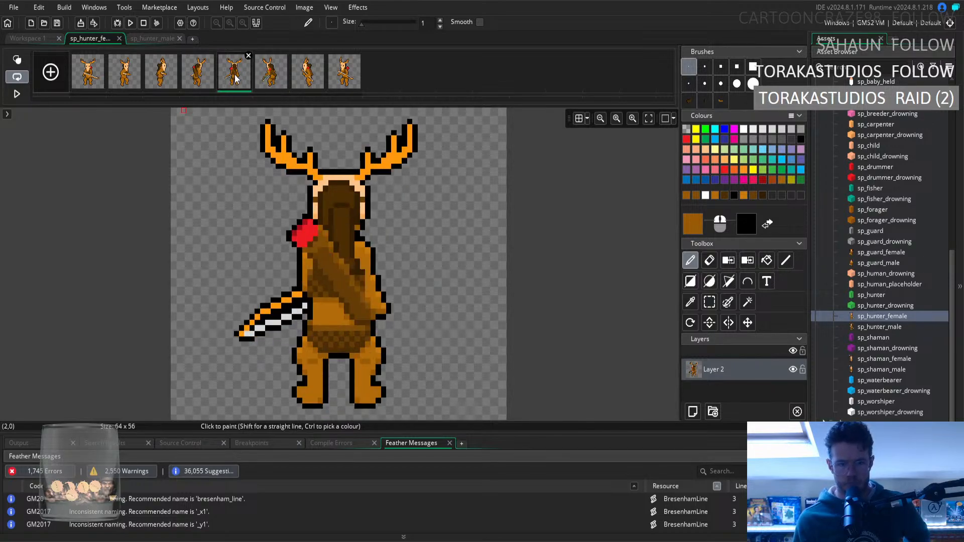
{"action": "left_click", "coordinate": [214, 78]}
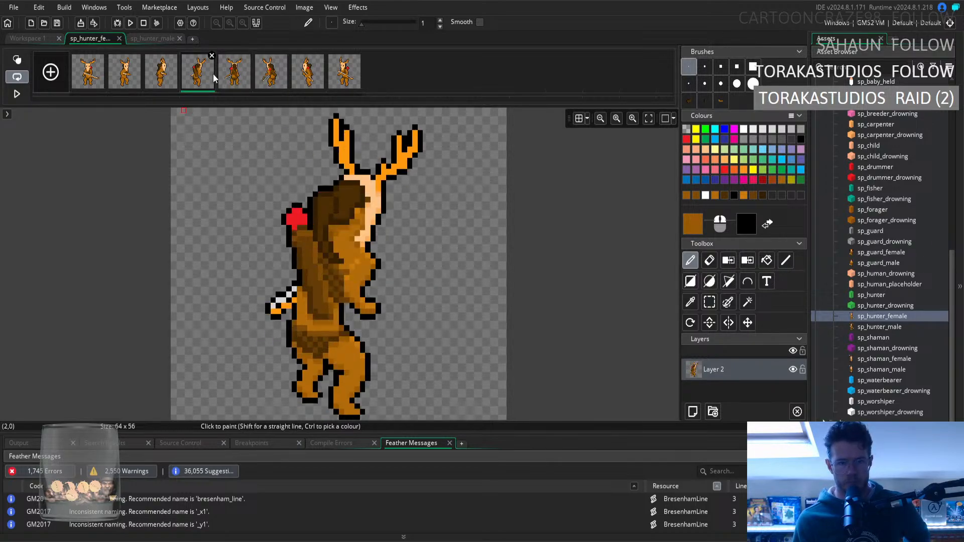
{"action": "left_click", "coordinate": [269, 82]}
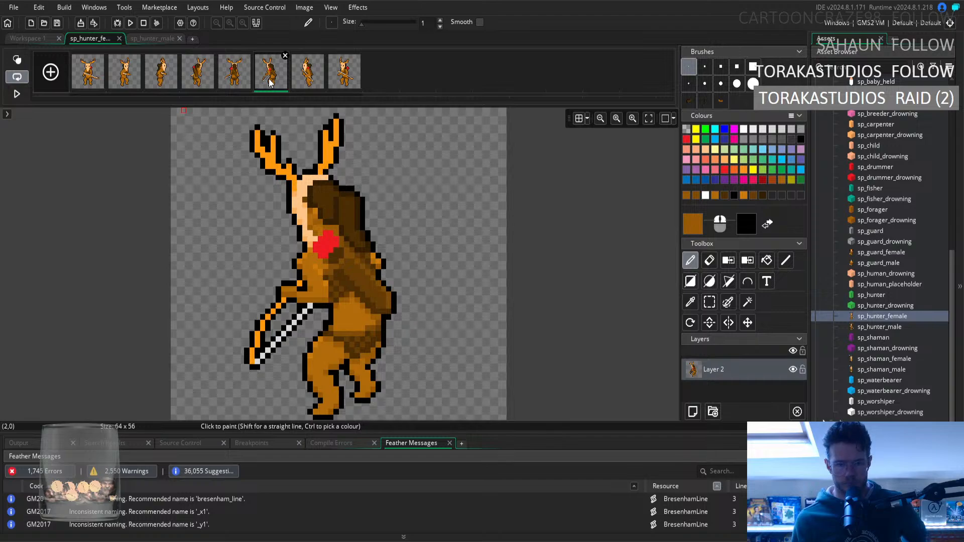
{"action": "left_click", "coordinate": [710, 261]}
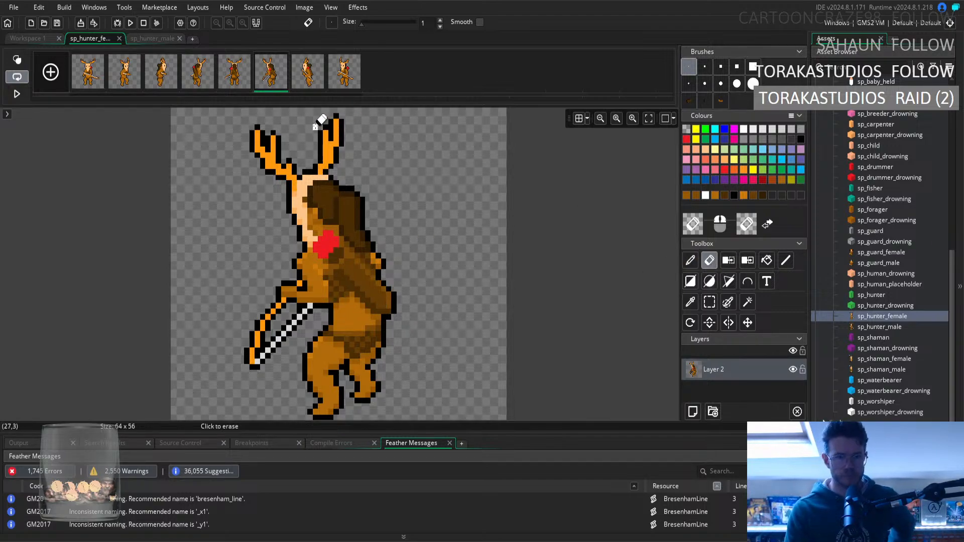
{"action": "left_click", "coordinate": [193, 83]}
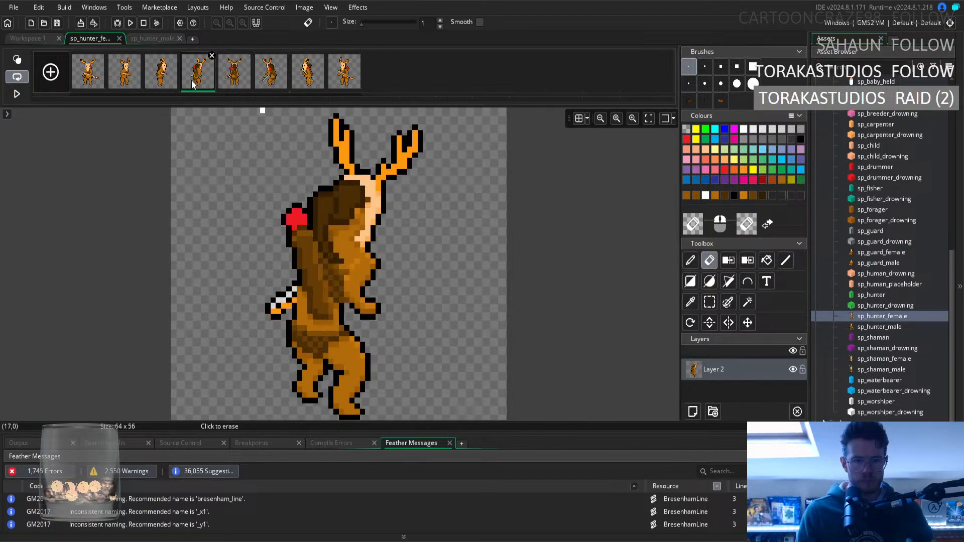
{"action": "left_click", "coordinate": [270, 85]}
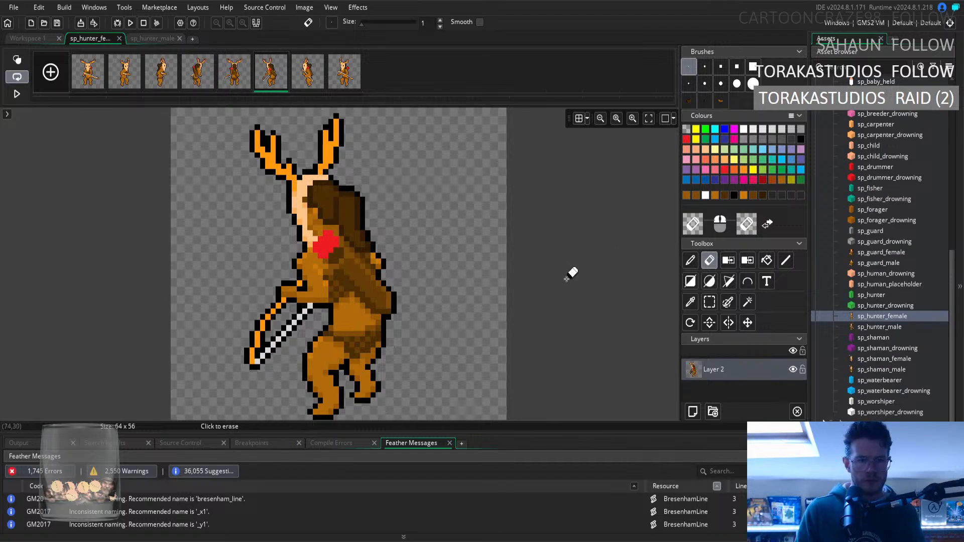
Sample the dark brown above the sixth frame's lower back, followed by the lighter brown beside it, as the pencil colour.
{"action": "left_click", "coordinate": [690, 302]}
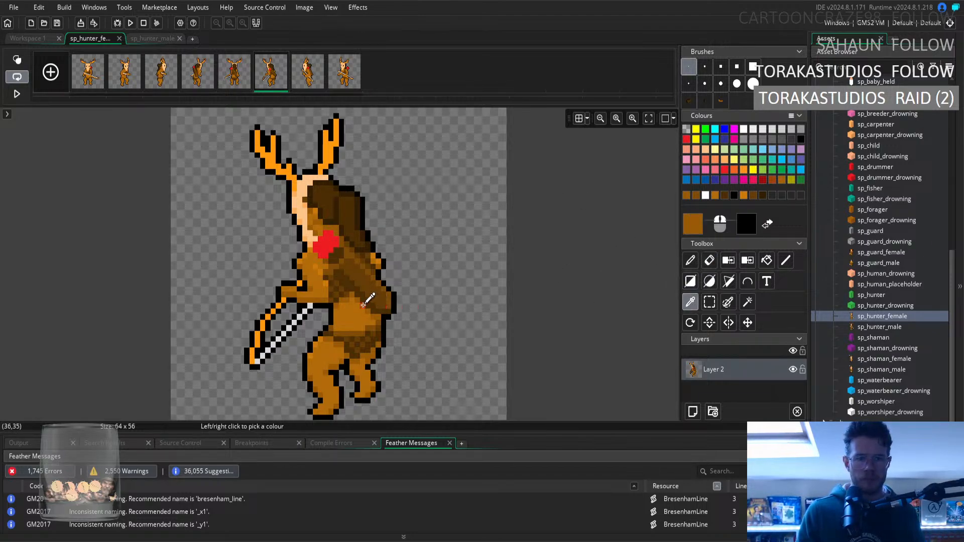
{"action": "left_click", "coordinate": [343, 293]}
{"action": "key", "text": "d"}
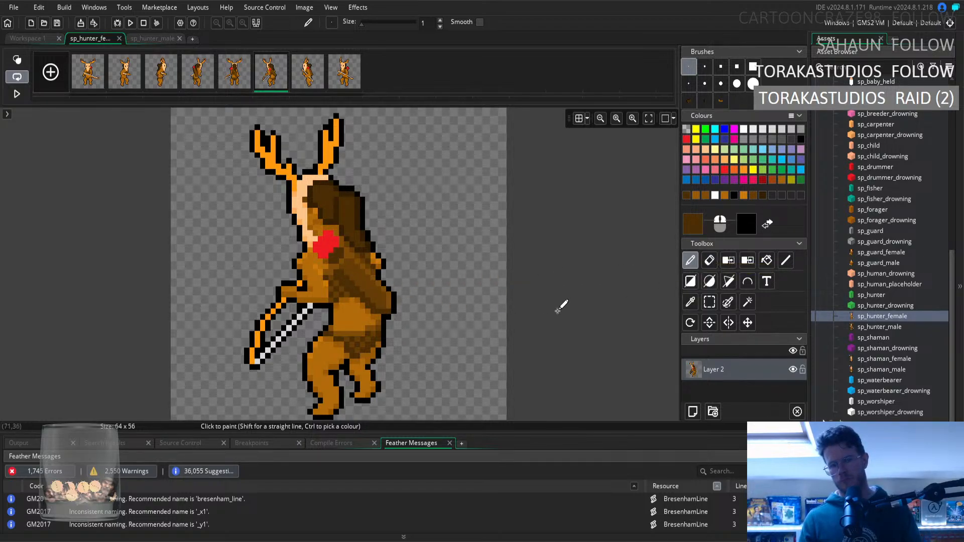
{"action": "left_click", "coordinate": [691, 302]}
{"action": "left_click", "coordinate": [349, 294]}
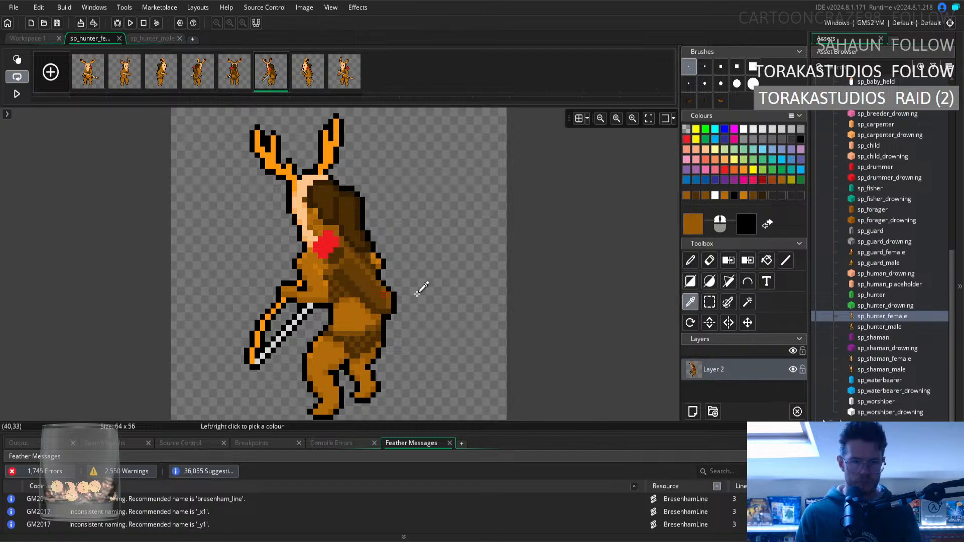
{"action": "left_click", "coordinate": [690, 261]}
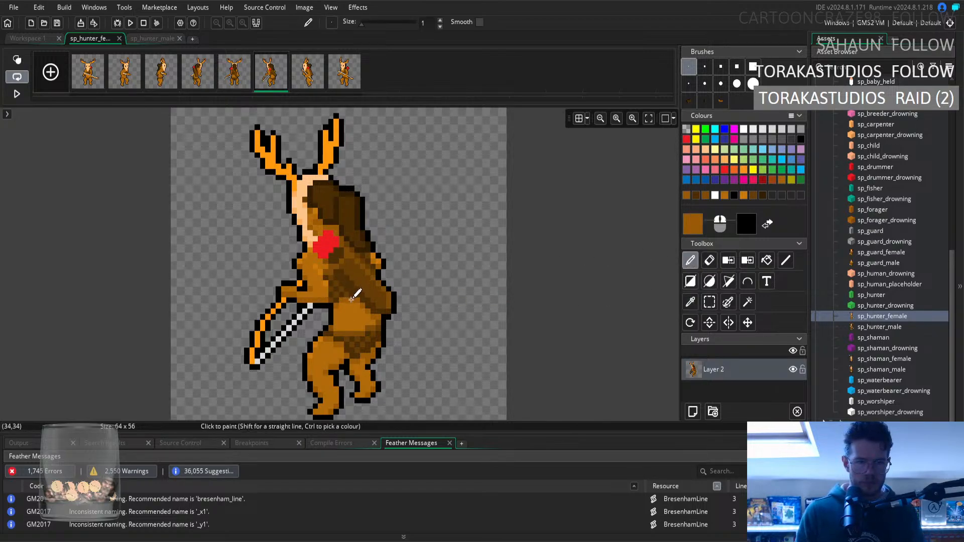
Open the fourth frame and sample the dark brown beside the arm, followed by the black outline, as the pencil colour.
{"action": "left_click", "coordinate": [193, 85]}
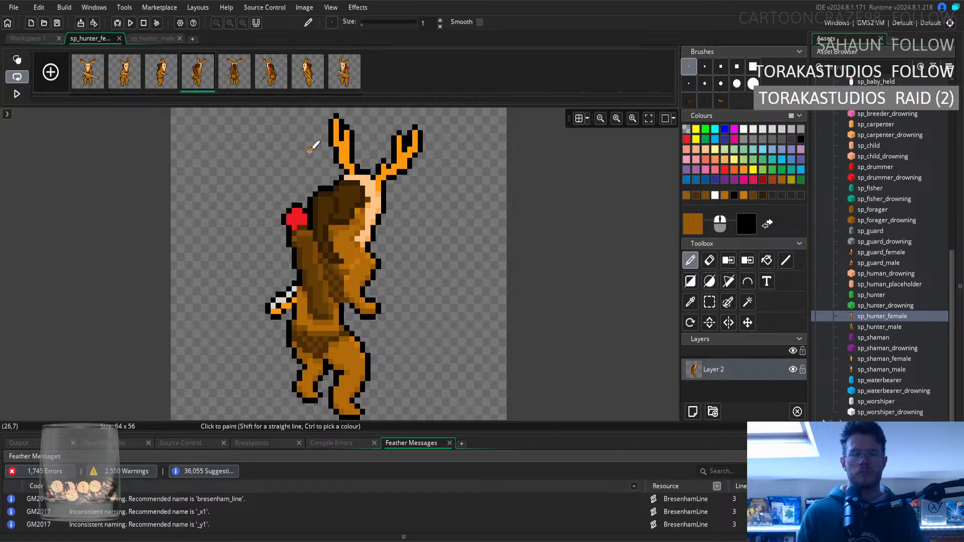
{"action": "left_click", "coordinate": [691, 302]}
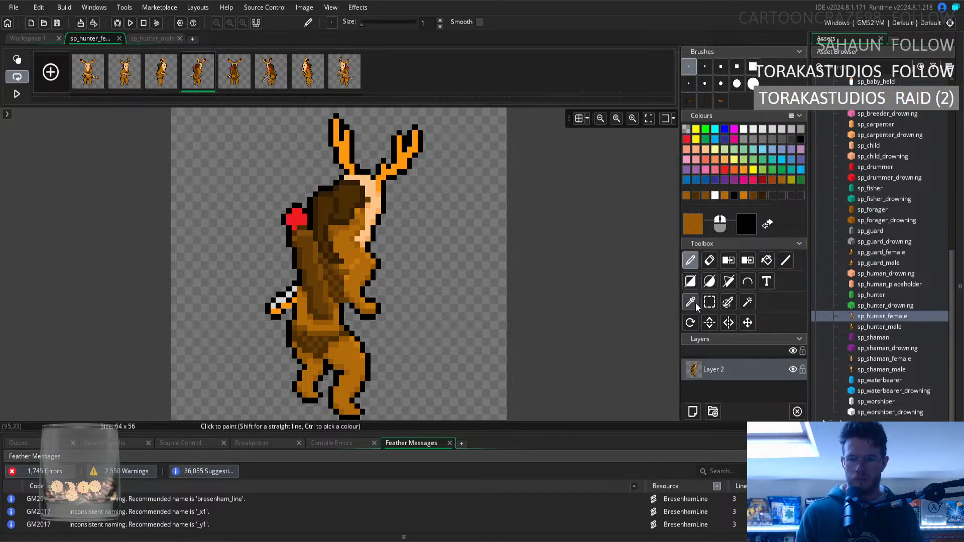
{"action": "left_click", "coordinate": [343, 290]}
{"action": "left_click", "coordinate": [690, 261]}
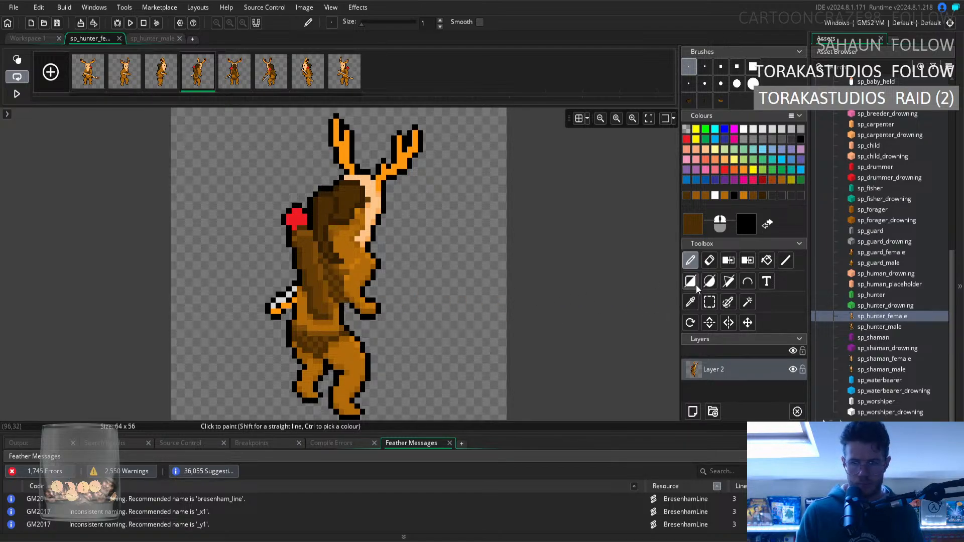
{"action": "left_click", "coordinate": [355, 300], "text": "ctrl"}
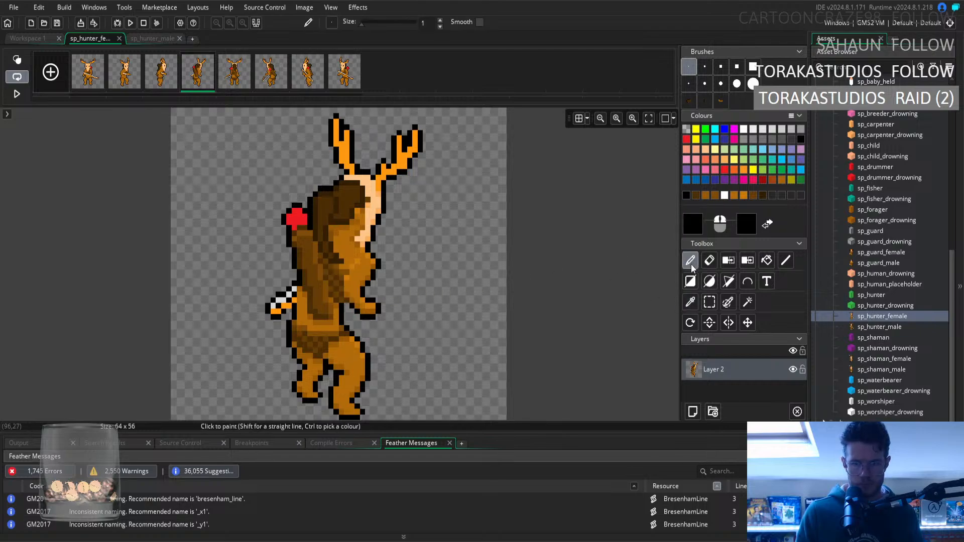
Check the body outline and fur shading for consistency by flipping through the fourth to eighth frames.
{"action": "left_click", "coordinate": [266, 82]}
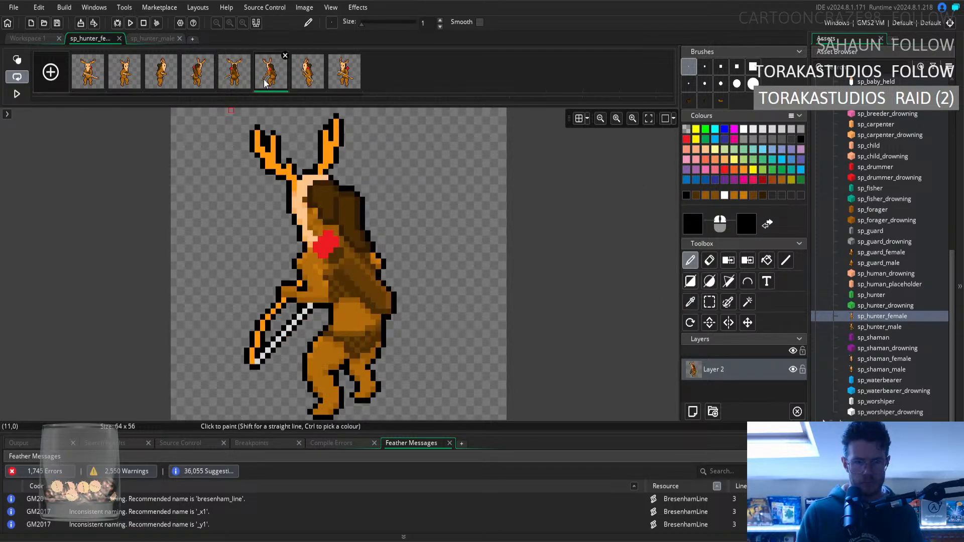
{"action": "left_click", "coordinate": [203, 84]}
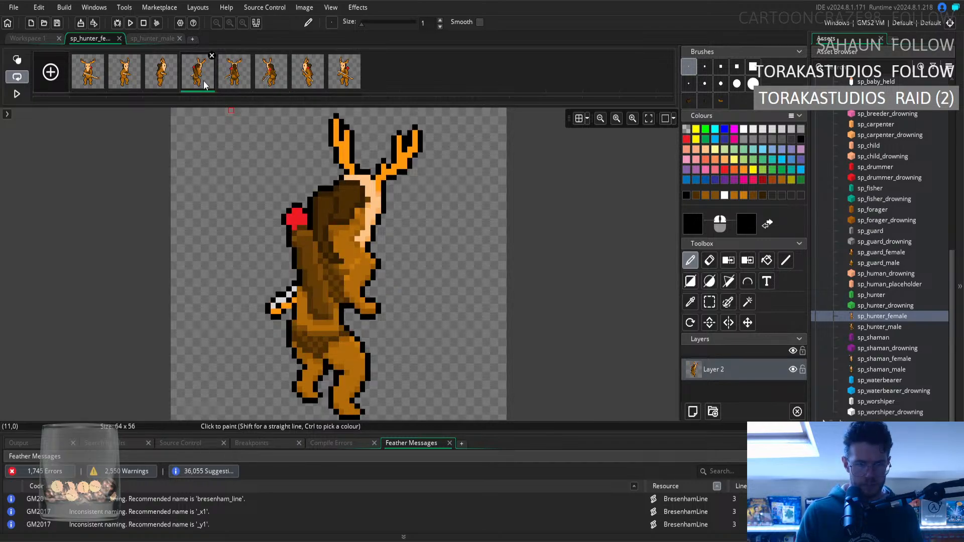
{"action": "left_click", "coordinate": [244, 79]}
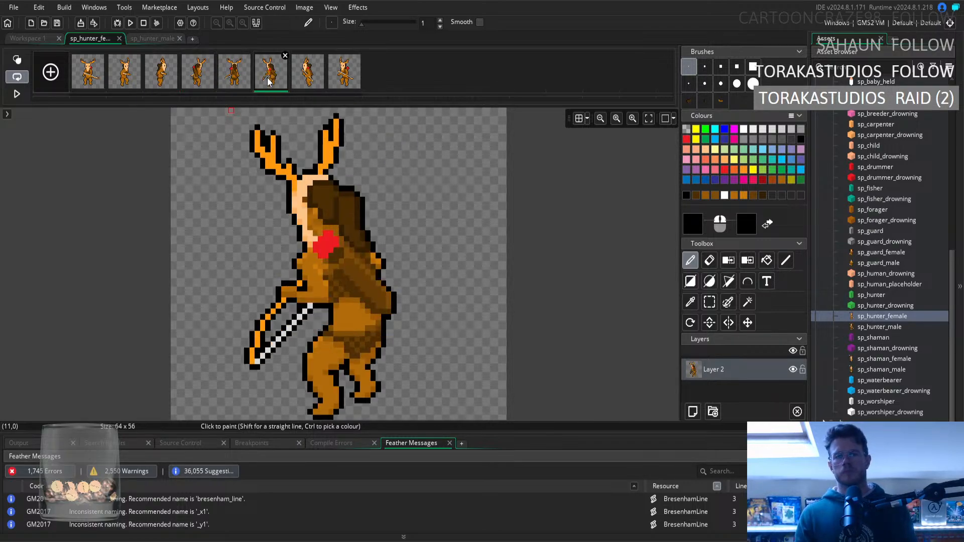
{"action": "left_click", "coordinate": [304, 80]}
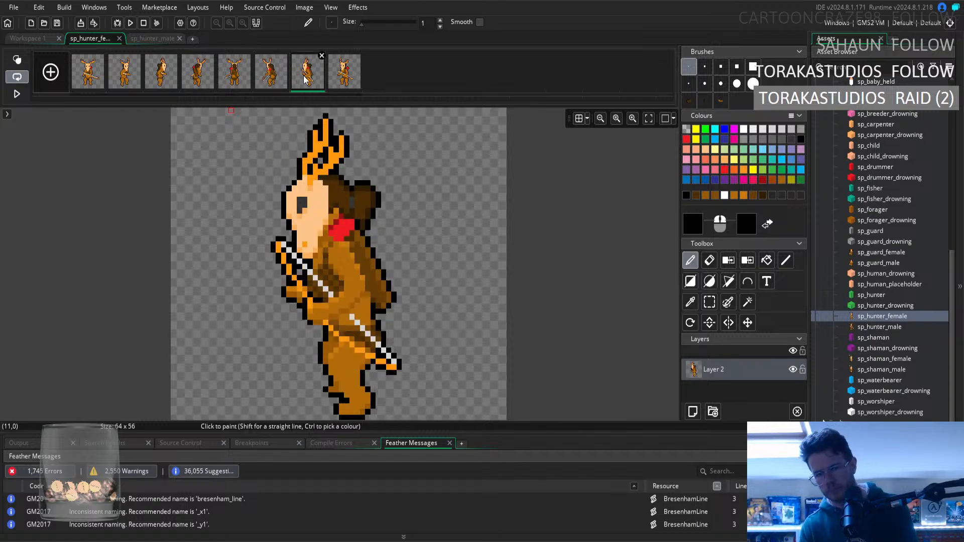
{"action": "key", "text": "Left"}
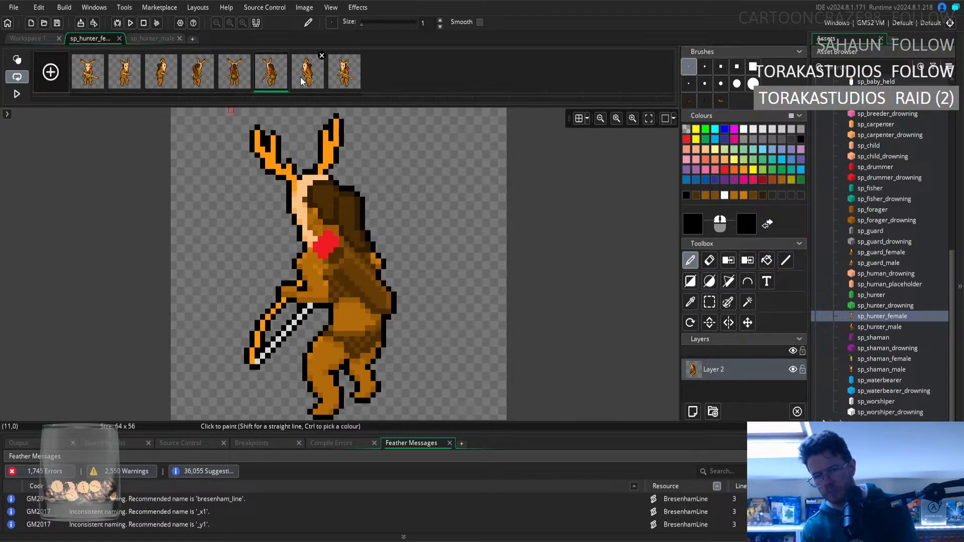
{"action": "key", "text": "Right"}
{"action": "key", "text": "Right"}
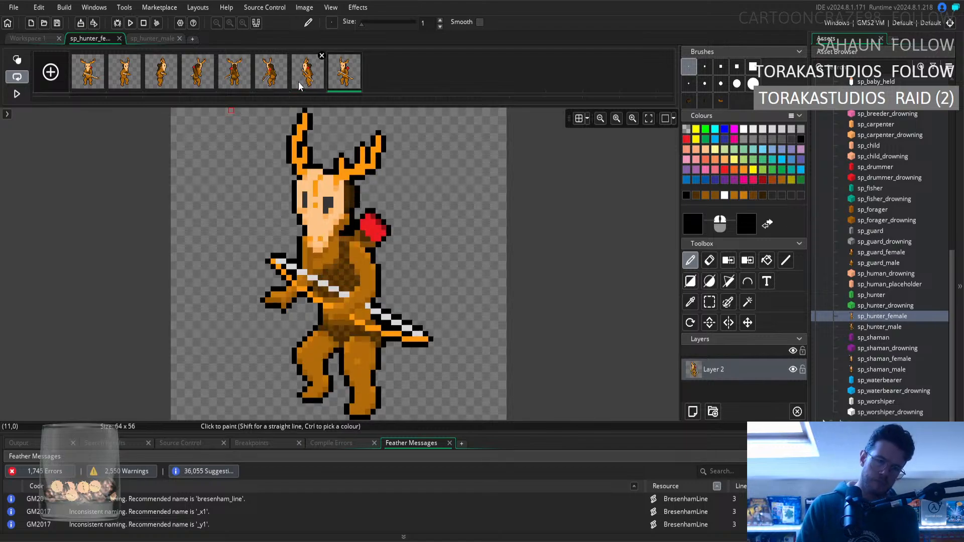
{"action": "key", "text": "Left"}
{"action": "key", "text": "Right"}
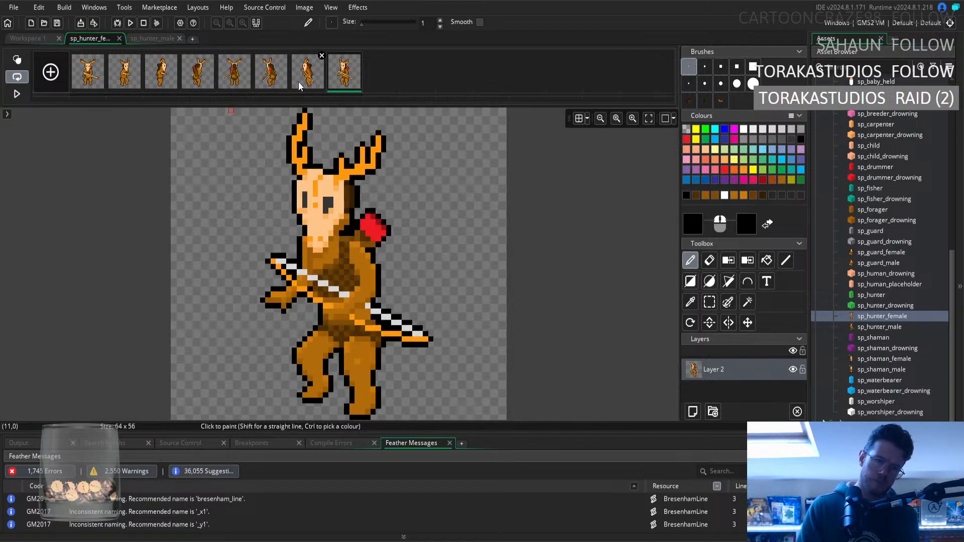
Sample the lighter fur brown beside the bow on the eighth frame's hip as the pencil colour.
{"action": "left_click", "coordinate": [691, 302]}
{"action": "left_click", "coordinate": [376, 310]}
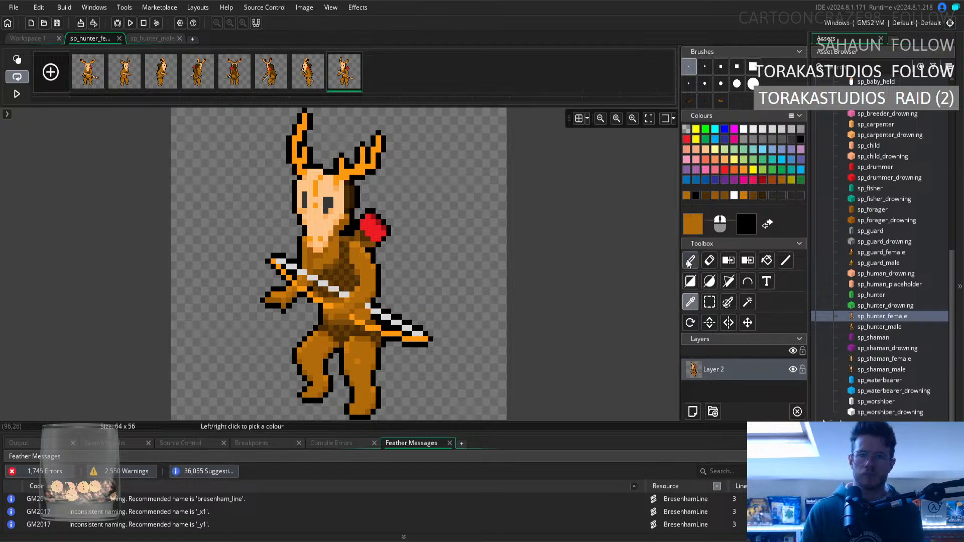
{"action": "key", "text": "d"}
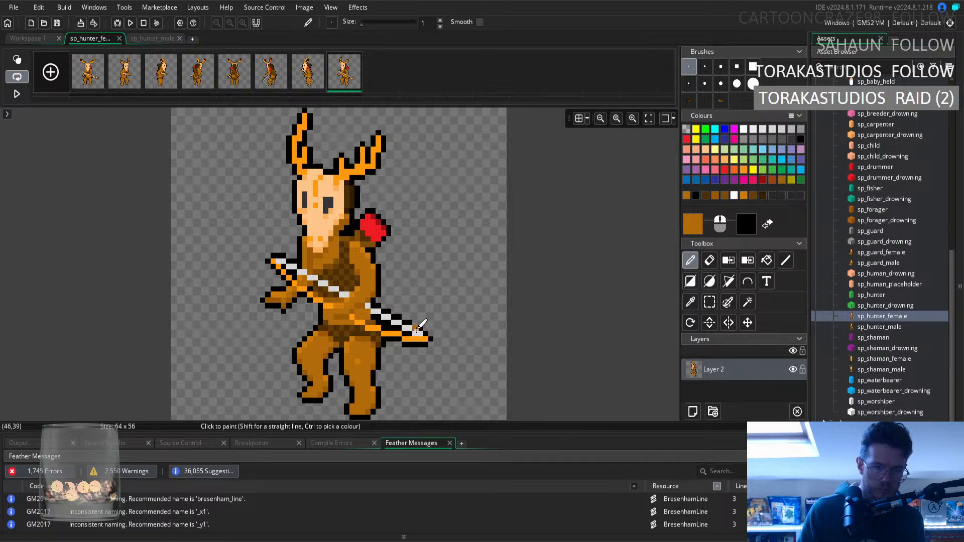
Sample the medium brown near the bow at the eighth frame's hip and shade the waist with a short pencil stroke.
{"action": "left_click", "coordinate": [690, 302]}
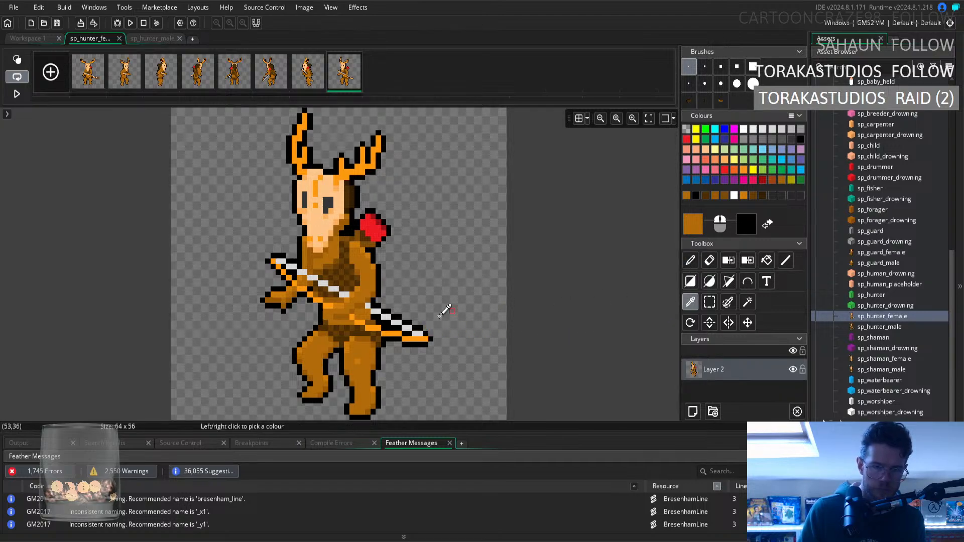
{"action": "left_click", "coordinate": [376, 320]}
{"action": "left_click", "coordinate": [690, 260]}
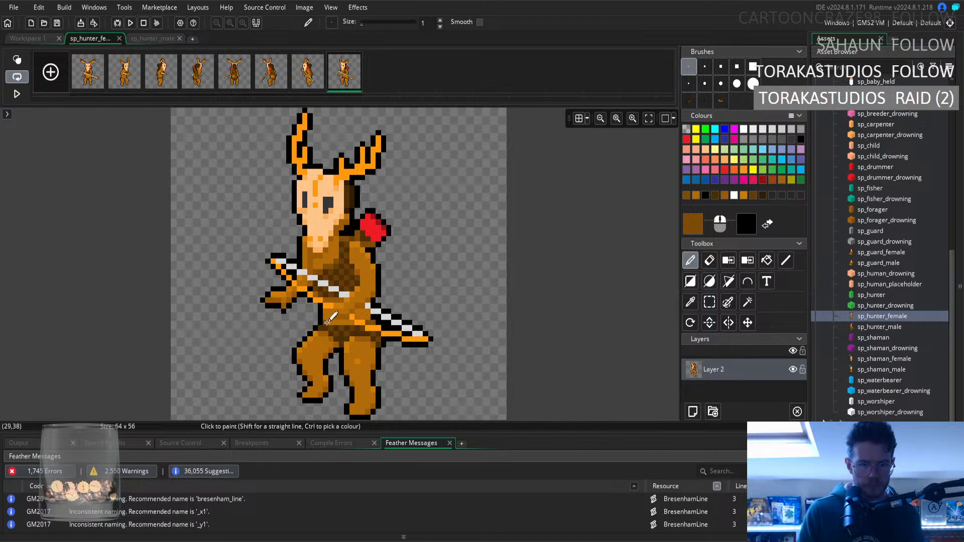
{"action": "left_click_drag", "start_coordinate": [332, 328], "coordinate": [357, 328]}
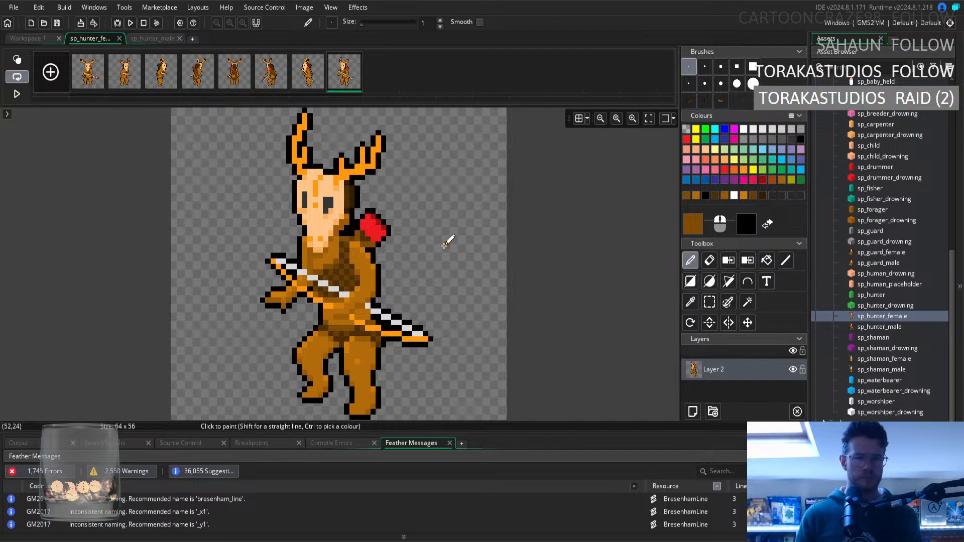
Compare the waist shading of the second and eighth frames by switching between them.
{"action": "left_click", "coordinate": [117, 86]}
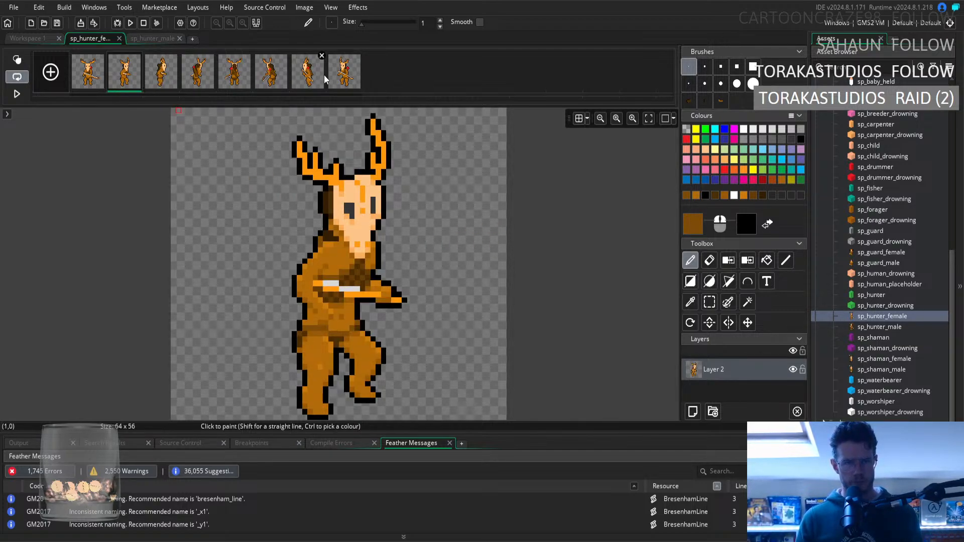
{"action": "left_click", "coordinate": [336, 82]}
{"action": "left_click", "coordinate": [125, 85]}
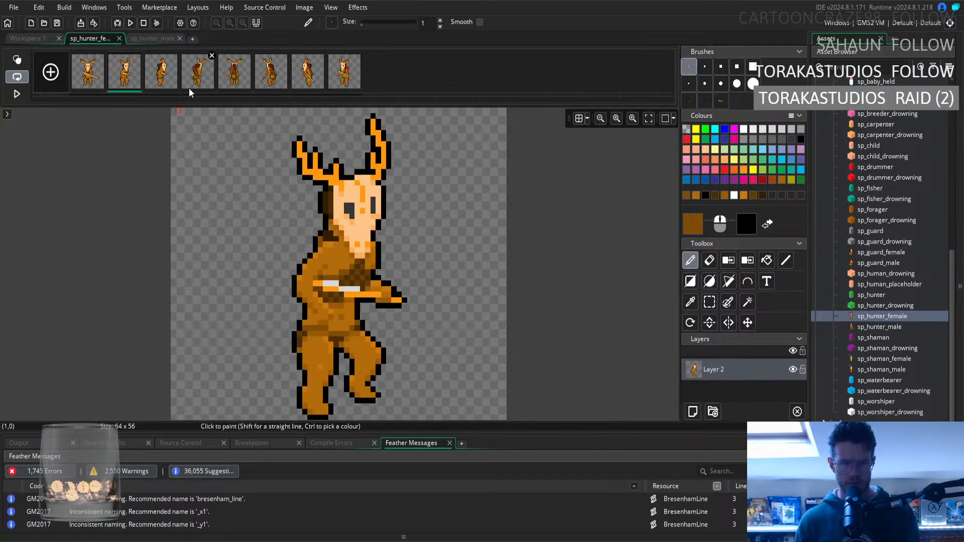
{"action": "left_click", "coordinate": [341, 86]}
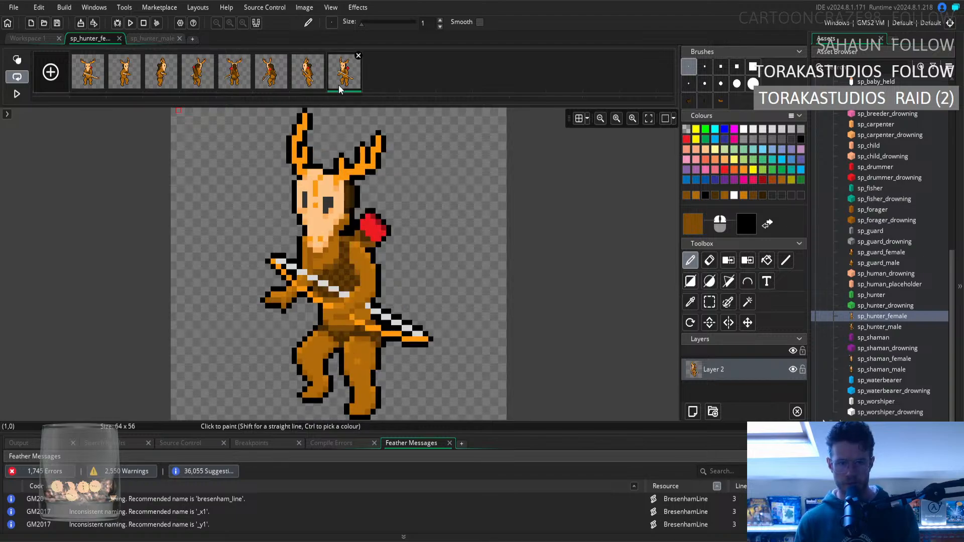
{"action": "left_click", "coordinate": [134, 74]}
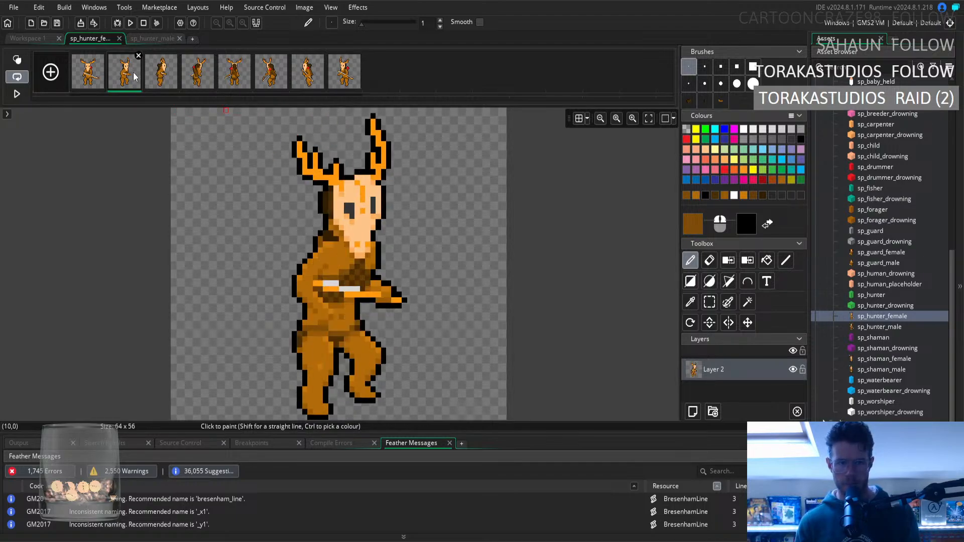
{"action": "left_click", "coordinate": [344, 75]}
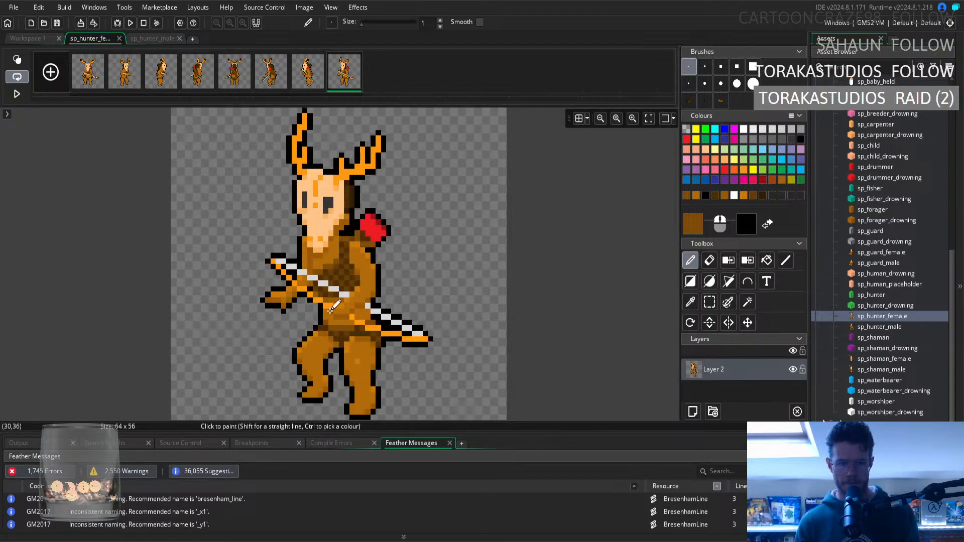
{"action": "left_click", "coordinate": [133, 82]}
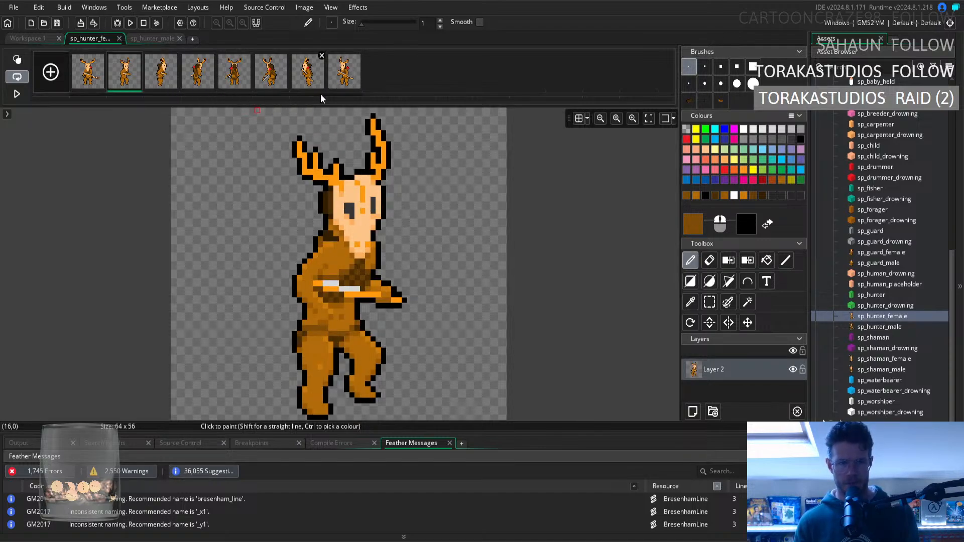
{"action": "left_click", "coordinate": [349, 86]}
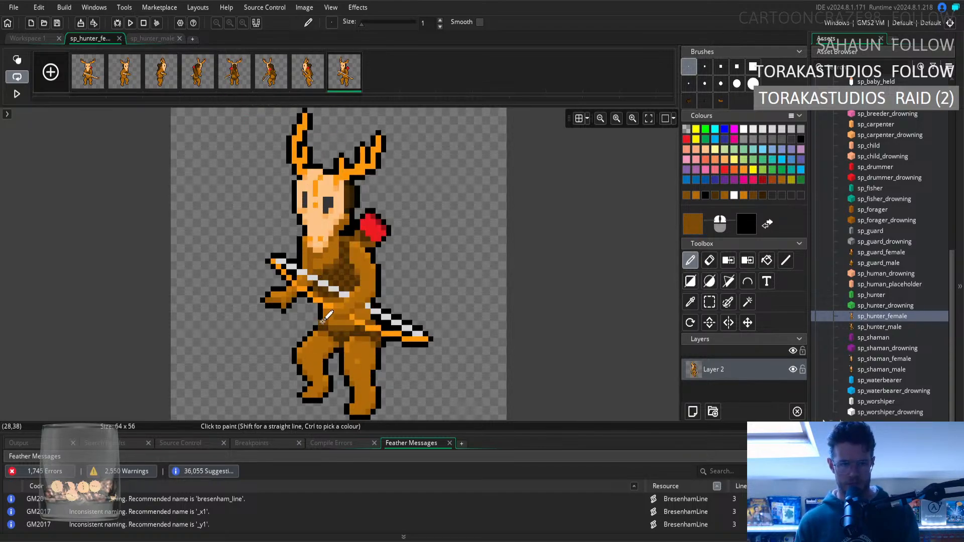
Sample the lighter fur brown from the eighth frame's belly as the pencil colour.
{"action": "left_click", "coordinate": [691, 302]}
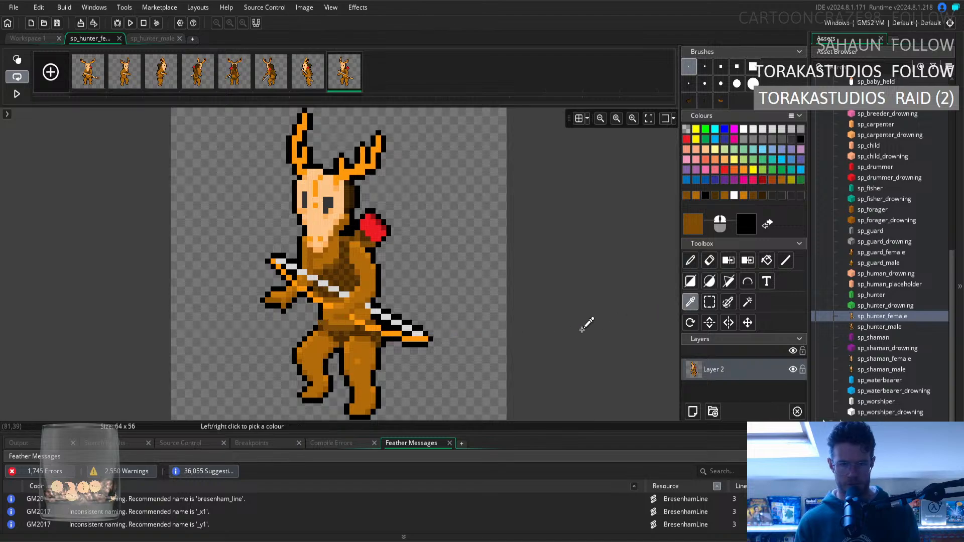
{"action": "left_click", "coordinate": [329, 312]}
{"action": "left_click", "coordinate": [690, 261]}
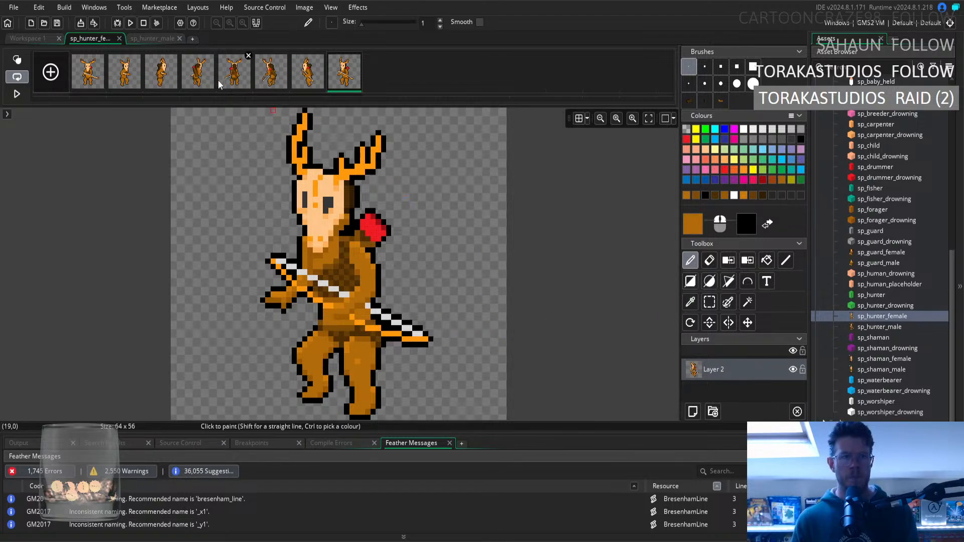
Flip between the second and eighth frames to check that their belly, hip and leg shading match.
{"action": "left_click", "coordinate": [126, 80]}
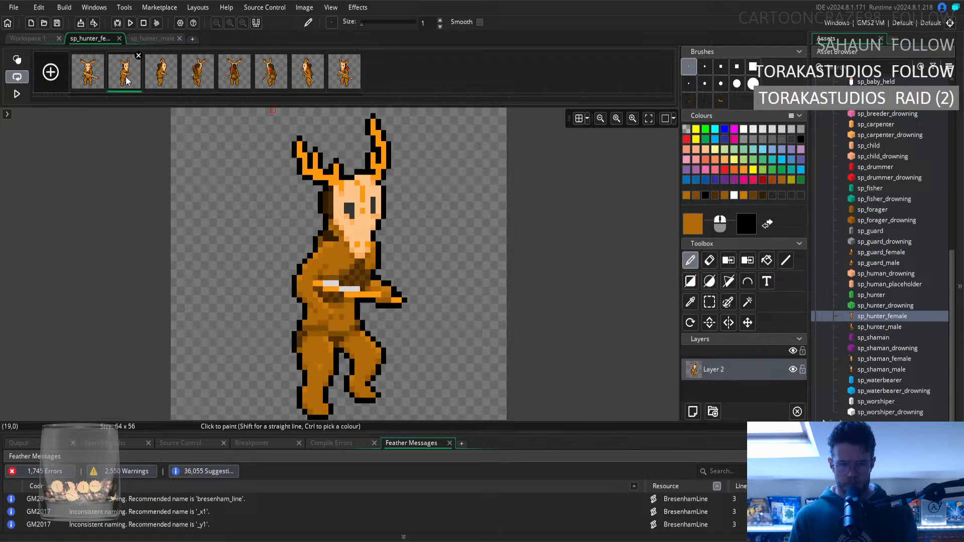
{"action": "left_click", "coordinate": [351, 83]}
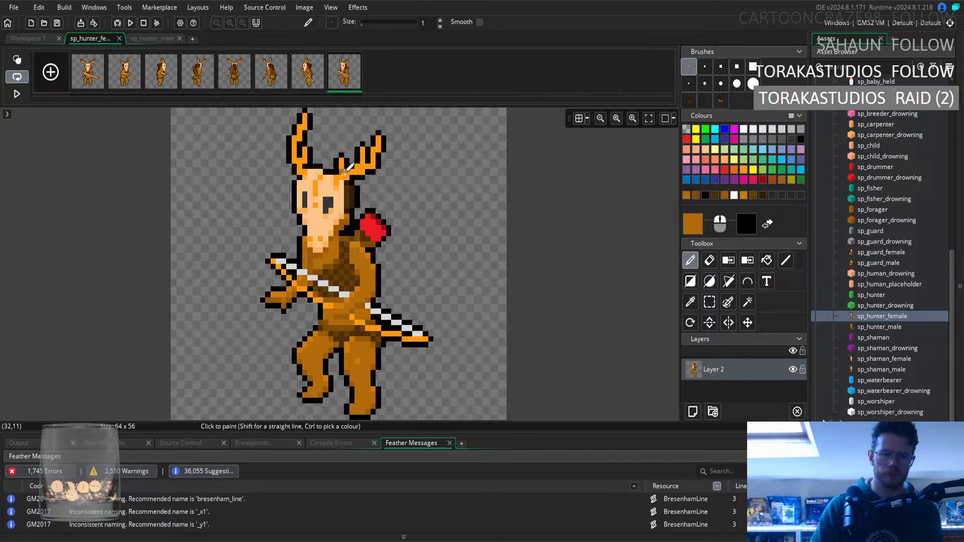
{"action": "left_click", "coordinate": [111, 83]}
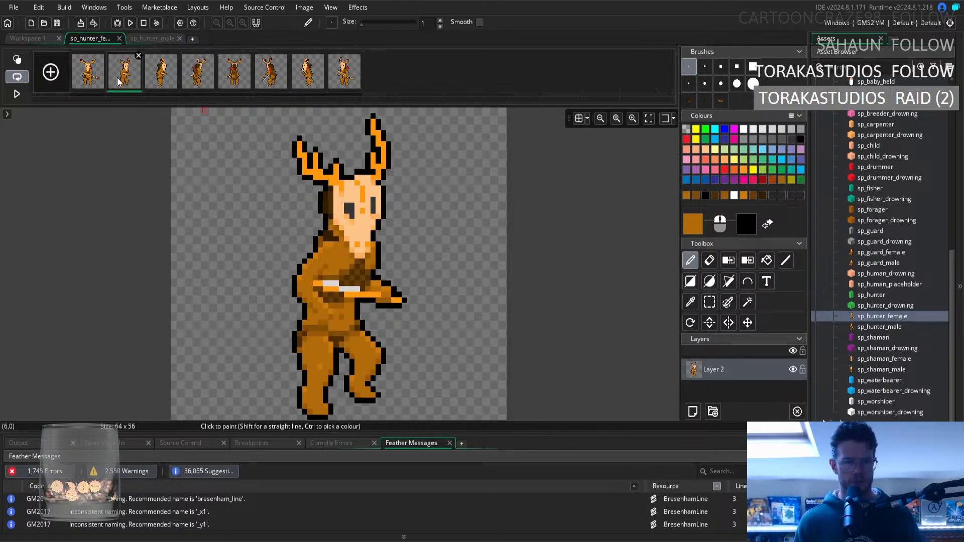
{"action": "left_click", "coordinate": [337, 74]}
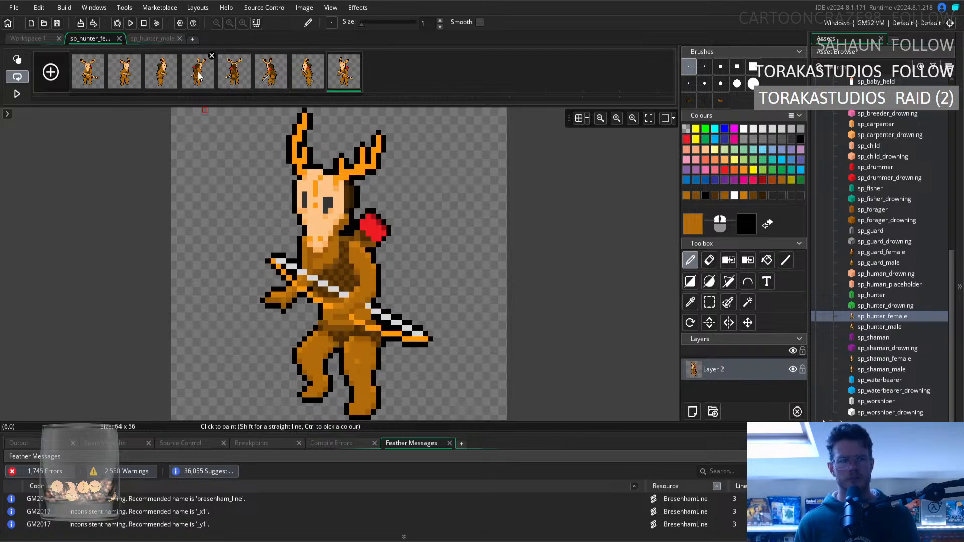
{"action": "left_click", "coordinate": [136, 76]}
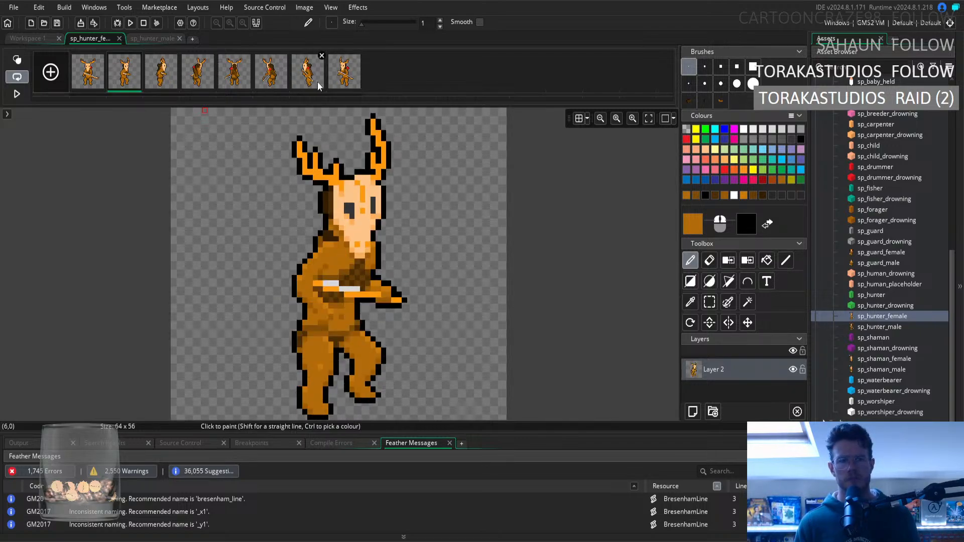
{"action": "left_click", "coordinate": [344, 85]}
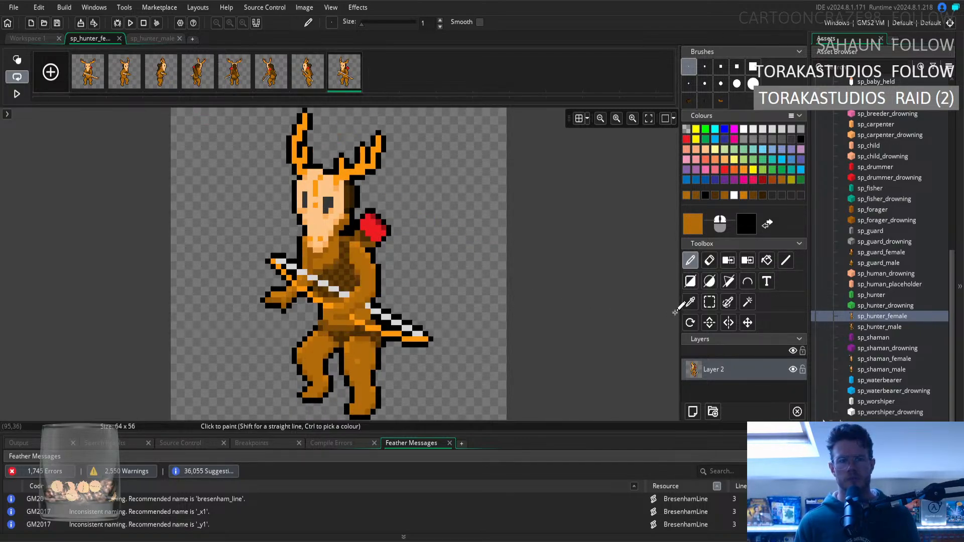
{"action": "left_click", "coordinate": [690, 302]}
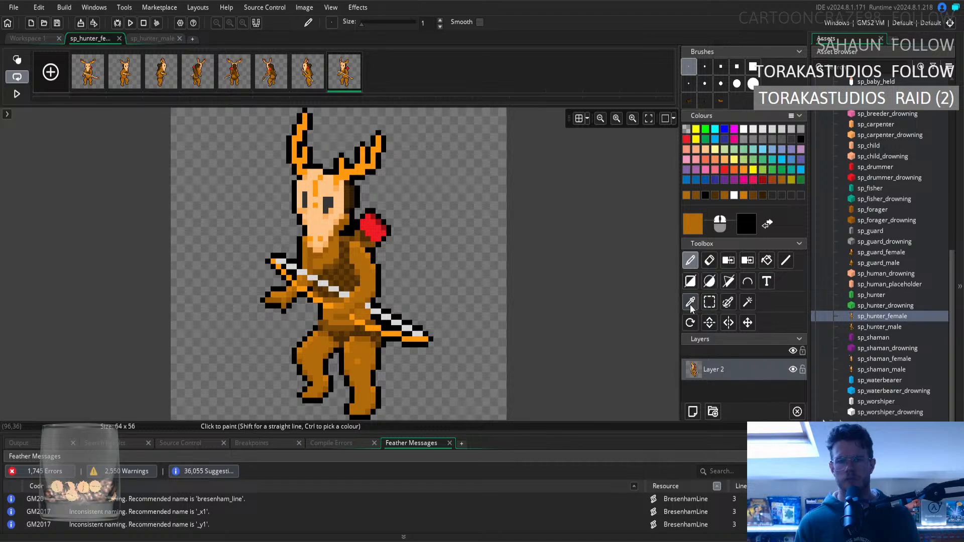
{"action": "left_click", "coordinate": [691, 261]}
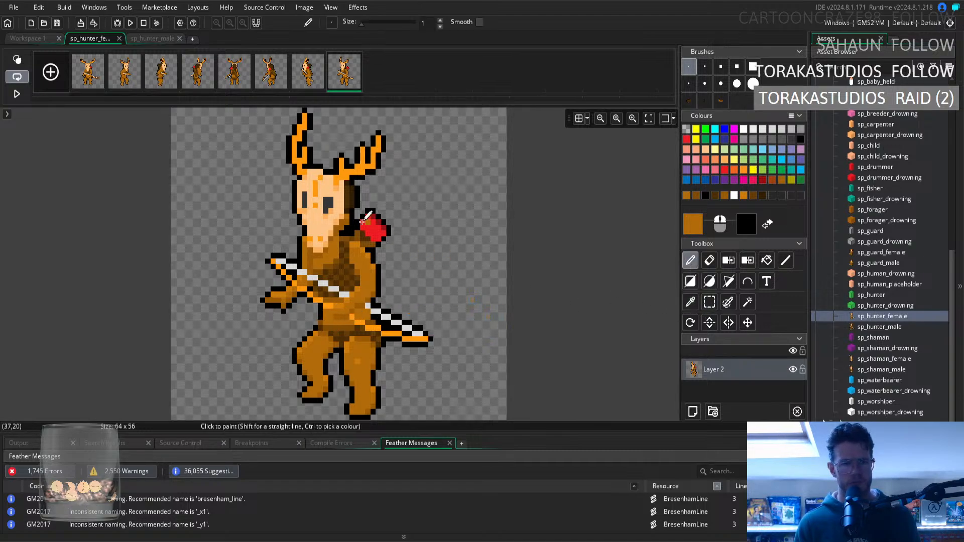
{"action": "left_click", "coordinate": [130, 80]}
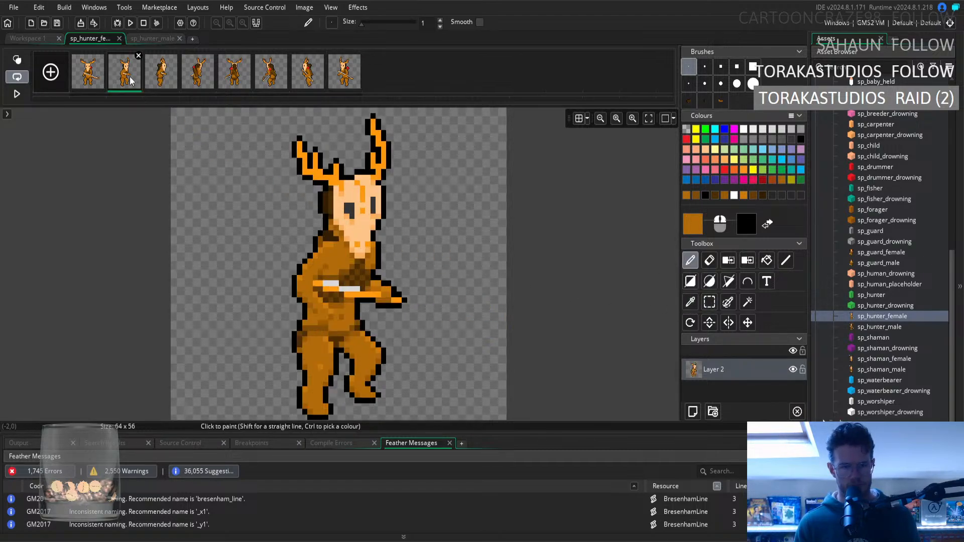
{"action": "left_click", "coordinate": [344, 83]}
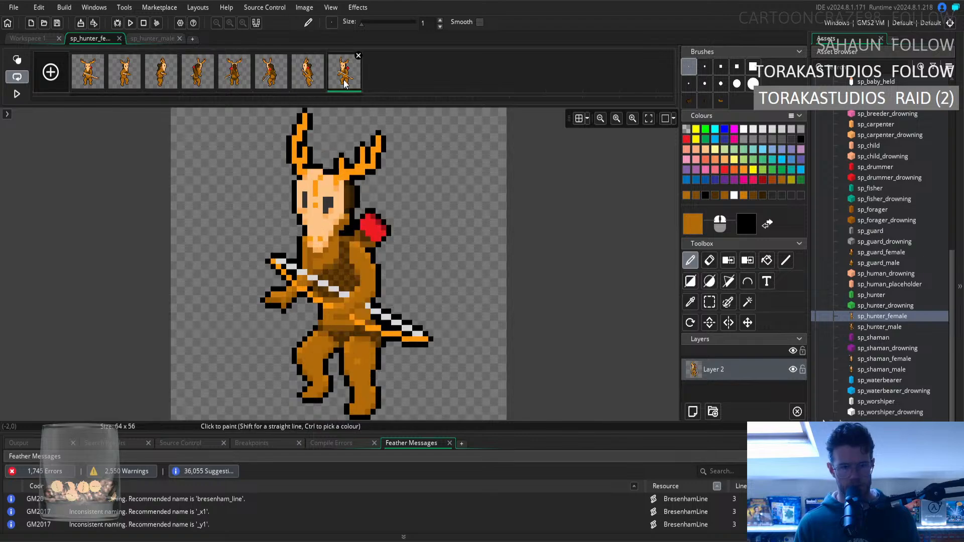
{"action": "left_click", "coordinate": [132, 77]}
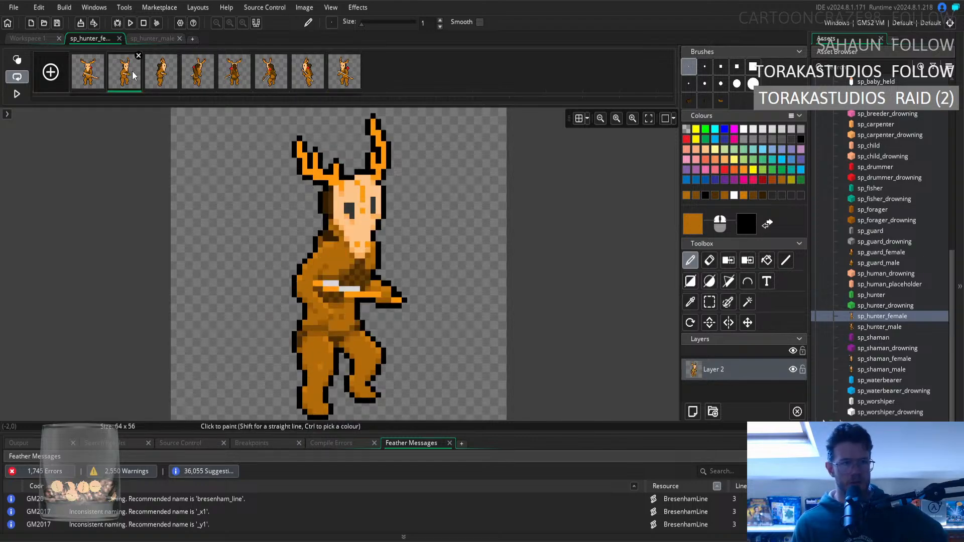
{"action": "left_click", "coordinate": [338, 69]}
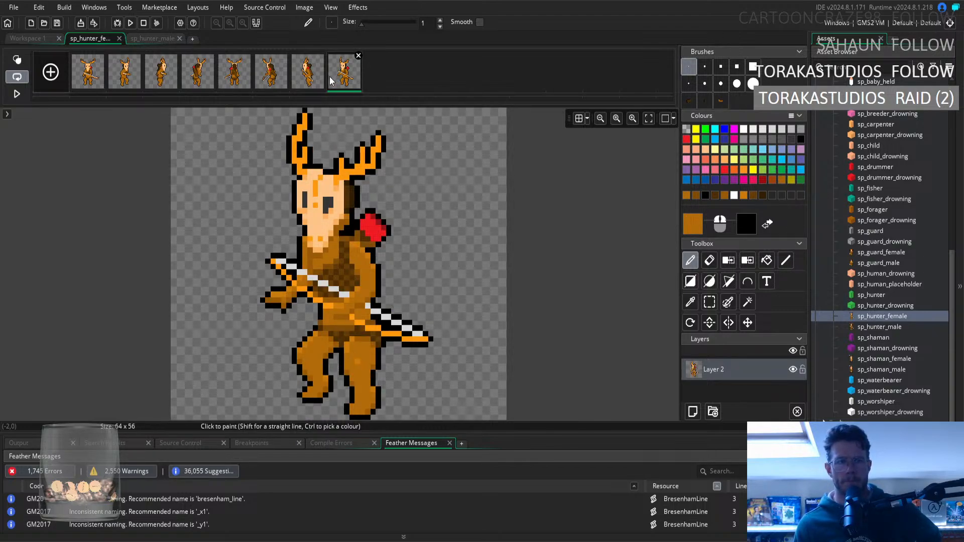
Select the second frame's legs from the waist down and turn the selection into a custom brush.
{"action": "left_click", "coordinate": [125, 82]}
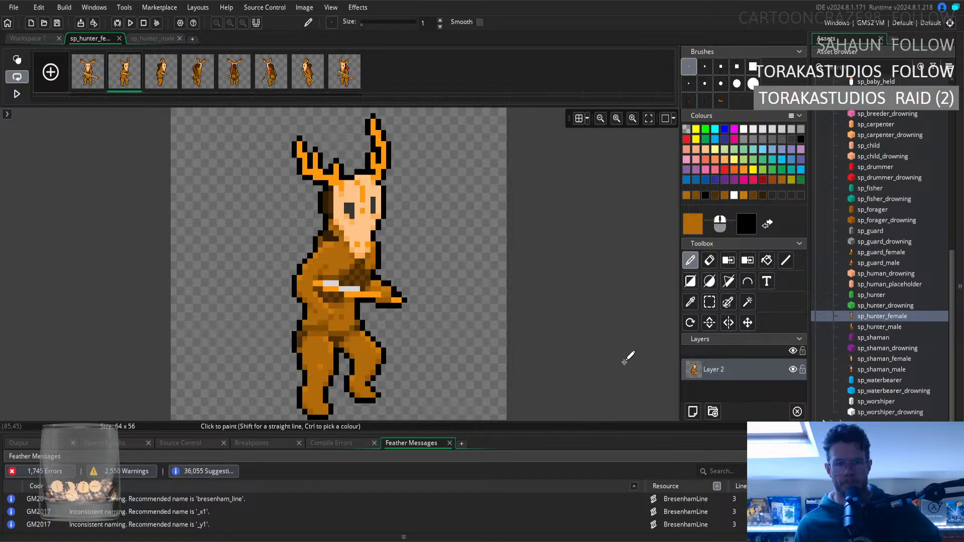
{"action": "key", "text": "s"}
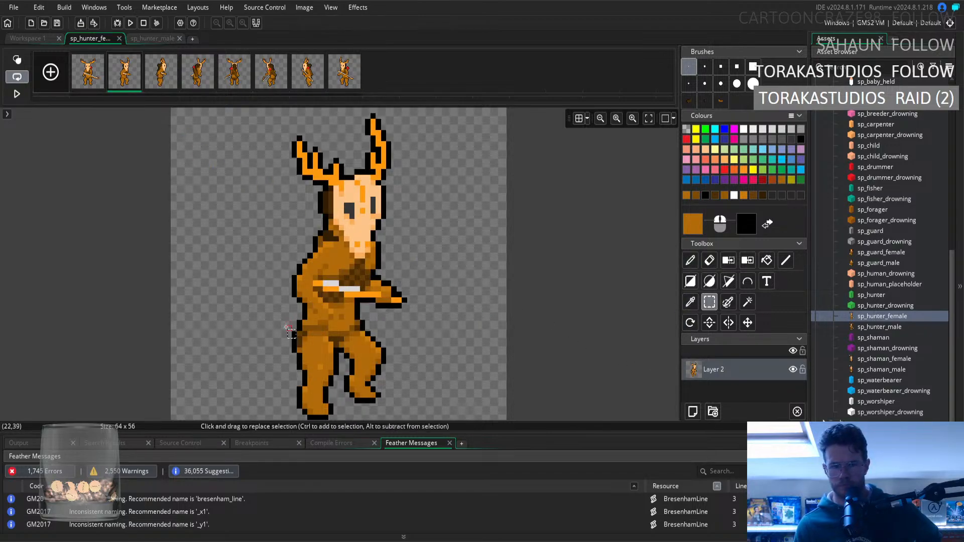
{"action": "left_click_drag", "start_coordinate": [295, 327], "coordinate": [382, 417]}
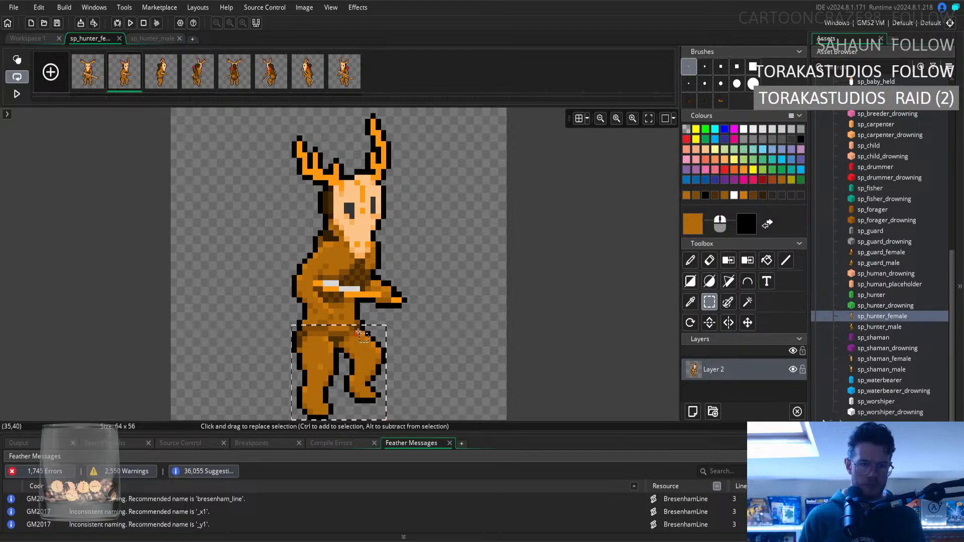
{"action": "left_click_drag", "start_coordinate": [357, 321], "coordinate": [357, 322], "text": "ctrl"}
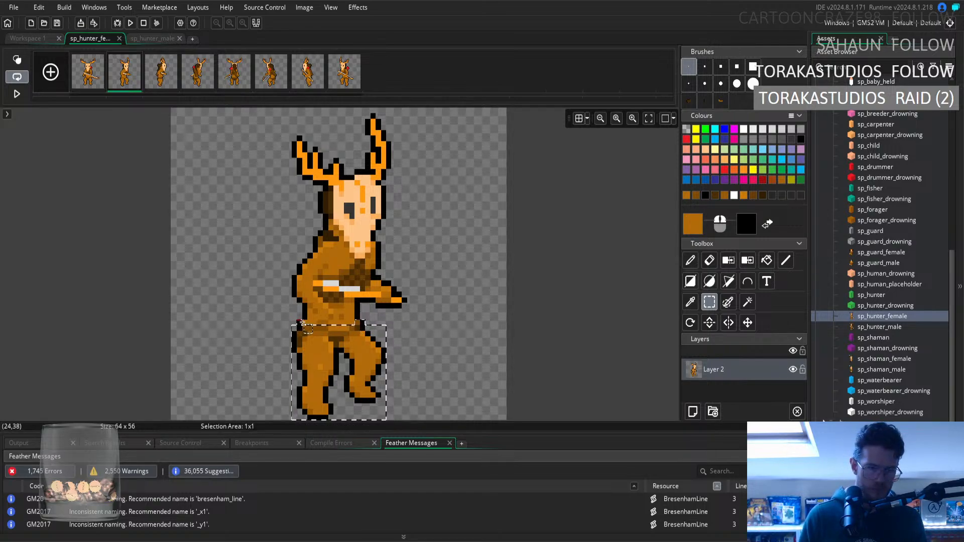
{"action": "key", "text": "ctrl+b"}
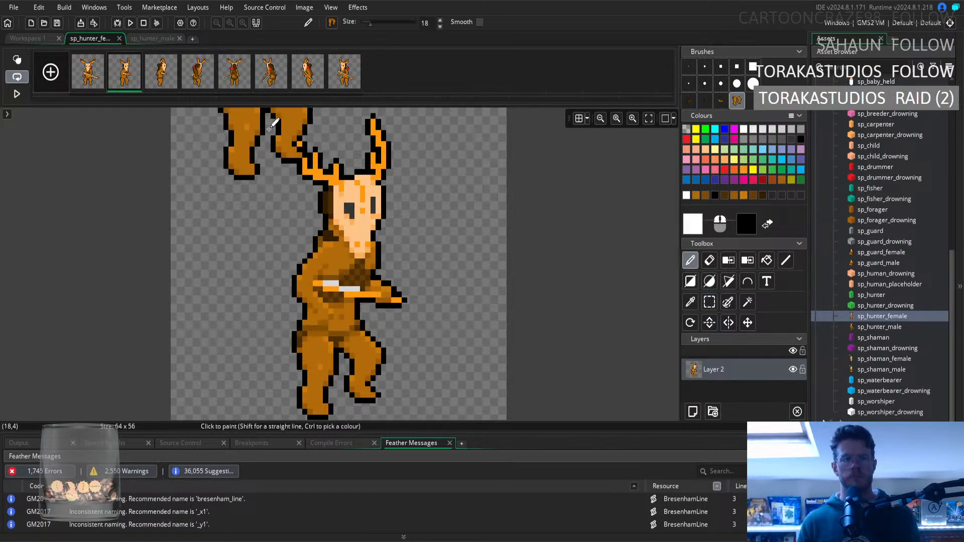
Stamp the mirrored legs onto a new layer in the eighth frame and erase the part covering the bow with a 1-pixel eraser.
{"action": "left_click", "coordinate": [334, 80]}
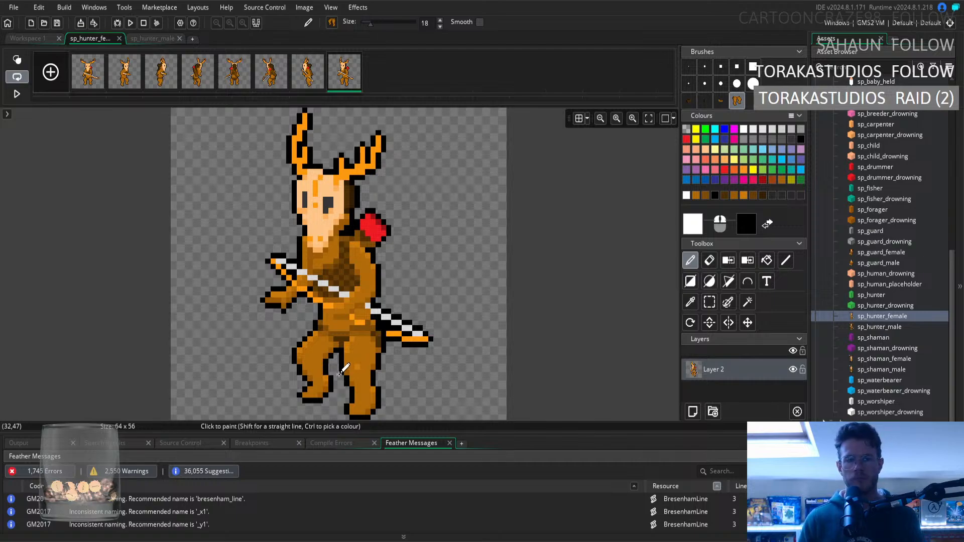
{"action": "left_click", "coordinate": [693, 412]}
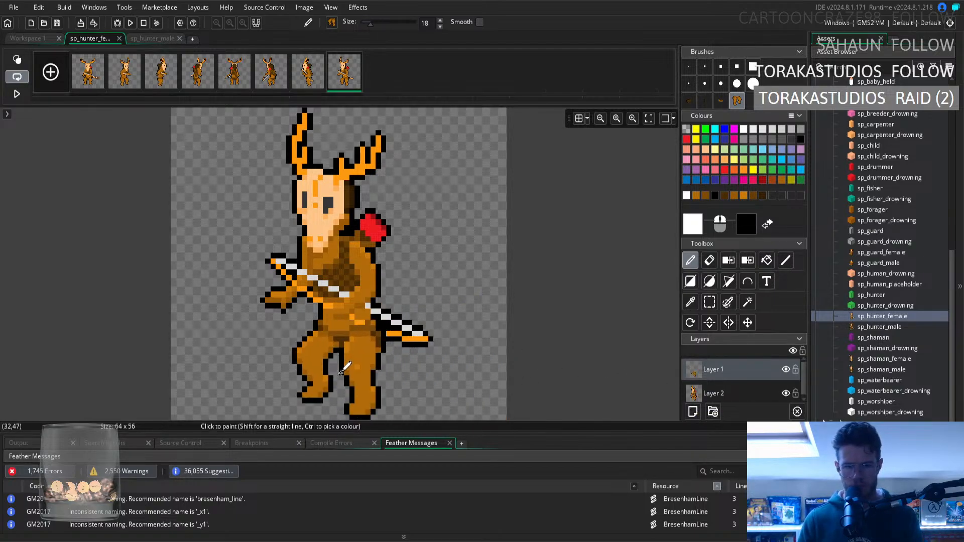
{"action": "left_click", "coordinate": [709, 260]}
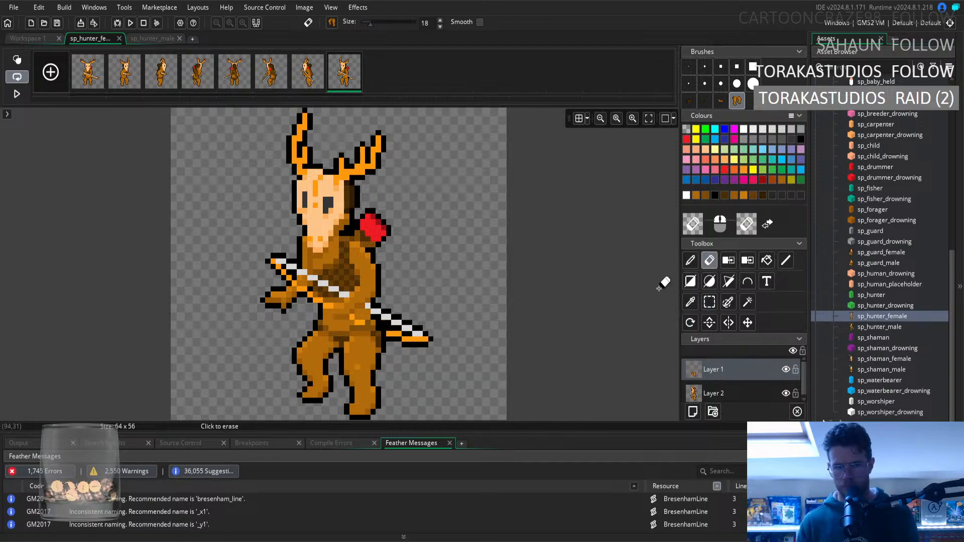
{"action": "left_click", "coordinate": [688, 65]}
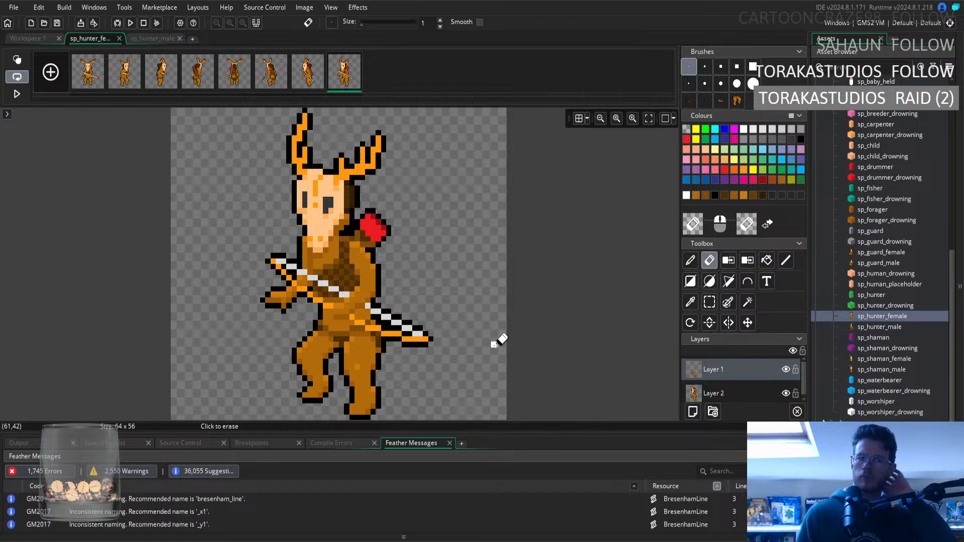
Compare the second and eighth frames, and sample the fur brown from the eighth frame's waist as the pencil colour.
{"action": "left_click", "coordinate": [132, 78]}
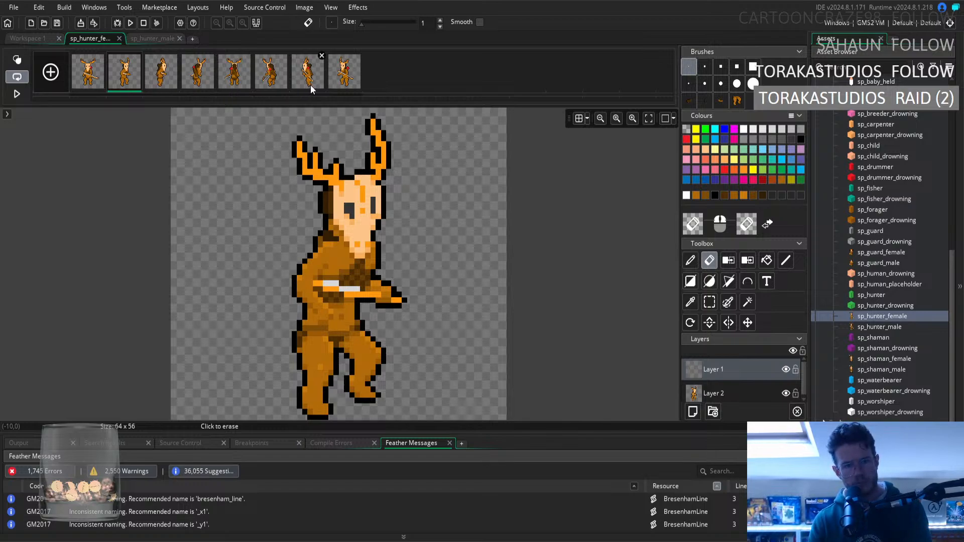
{"action": "left_click", "coordinate": [344, 75]}
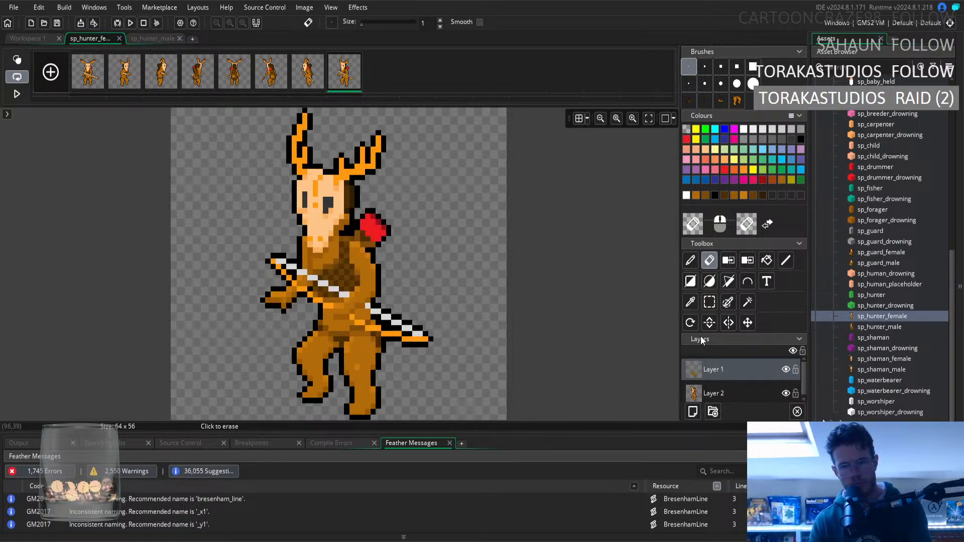
{"action": "left_click", "coordinate": [690, 301]}
{"action": "left_click", "coordinate": [339, 321]}
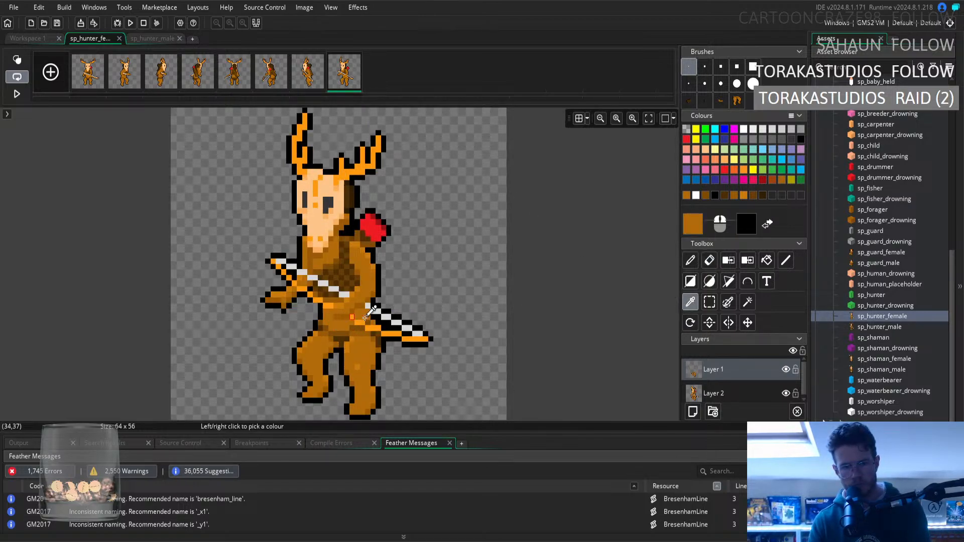
{"action": "left_click", "coordinate": [690, 262]}
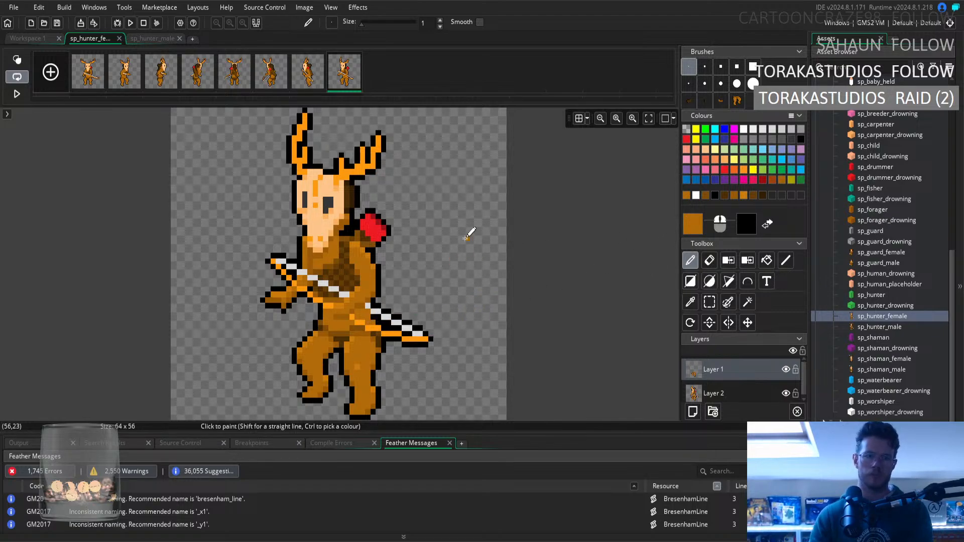
Turn on the canvas grid to compare the body alignment of the second and eighth frames.
{"action": "left_click", "coordinate": [114, 85]}
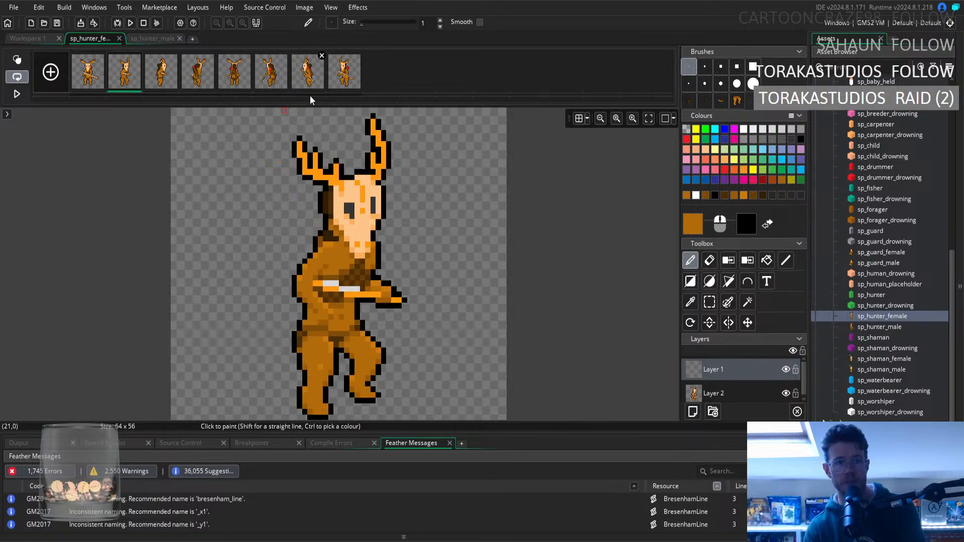
{"action": "left_click", "coordinate": [334, 83]}
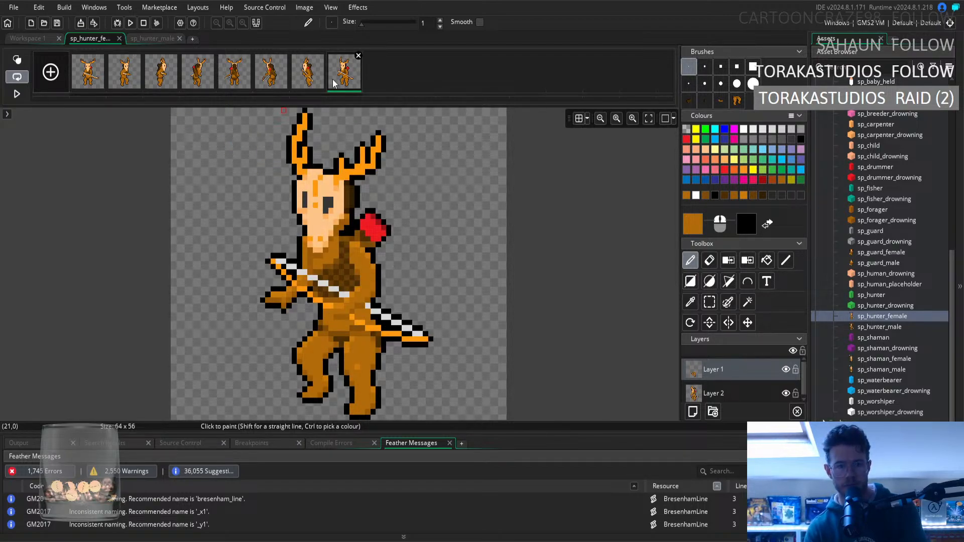
{"action": "left_click", "coordinate": [579, 118]}
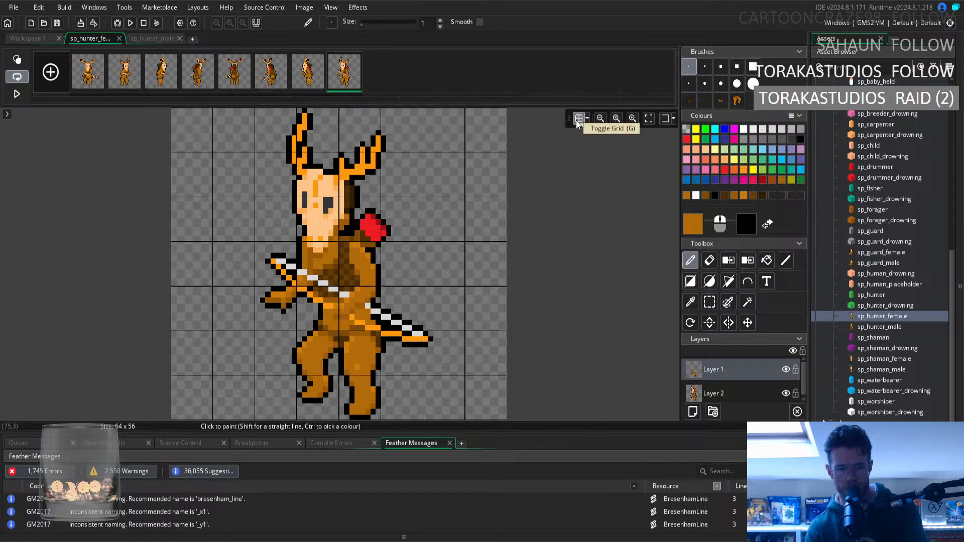
{"action": "left_click", "coordinate": [579, 119]}
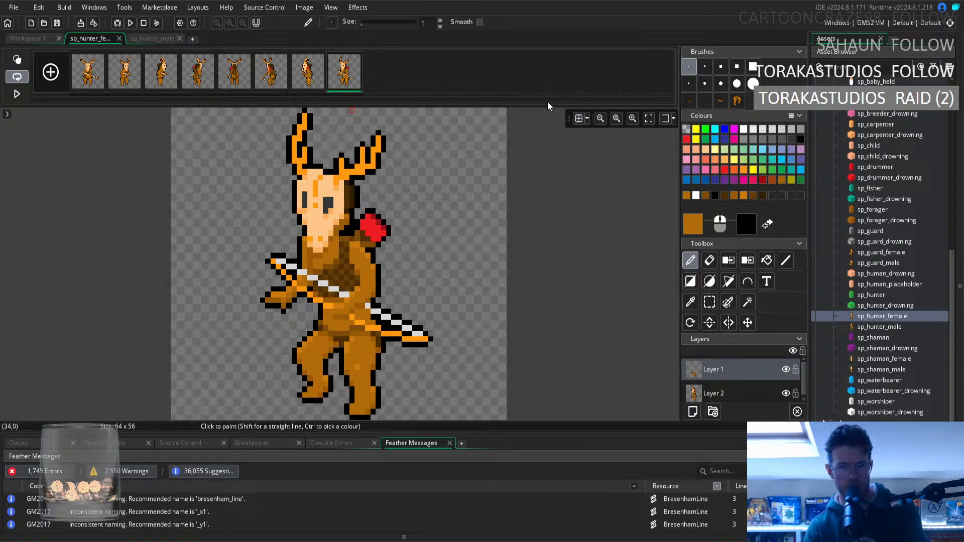
{"action": "left_click", "coordinate": [576, 119]}
{"action": "left_click", "coordinate": [130, 76]}
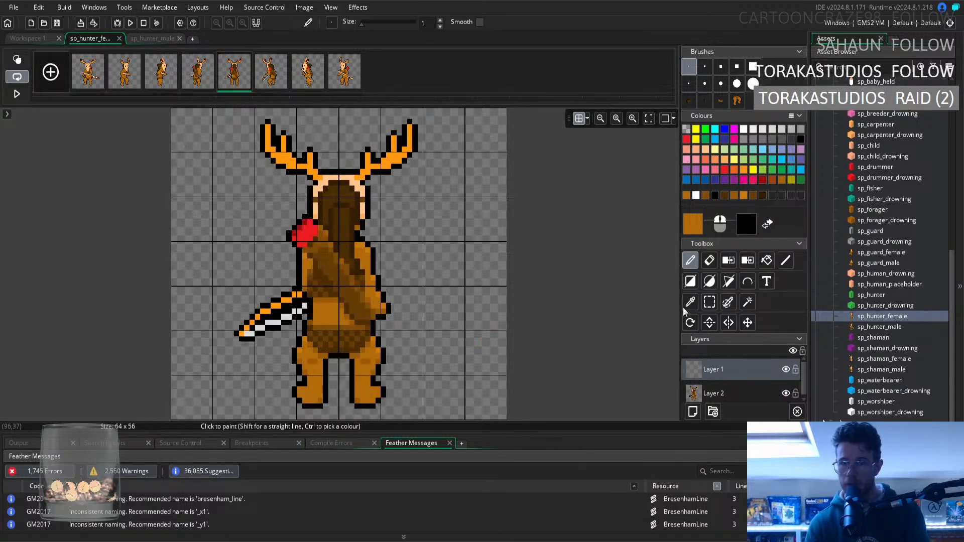
{"action": "left_click", "coordinate": [709, 301]}
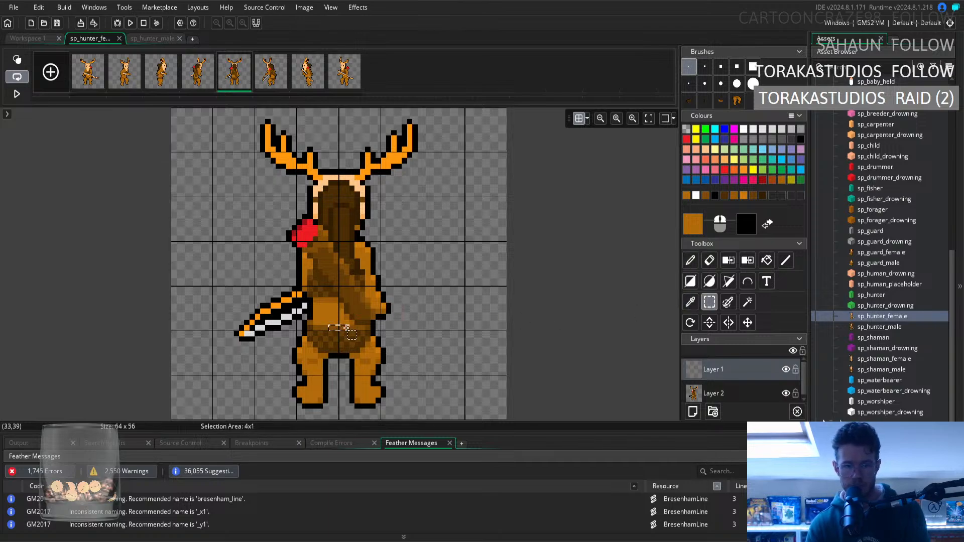
{"action": "left_click_drag", "start_coordinate": [332, 328], "coordinate": [342, 335]}
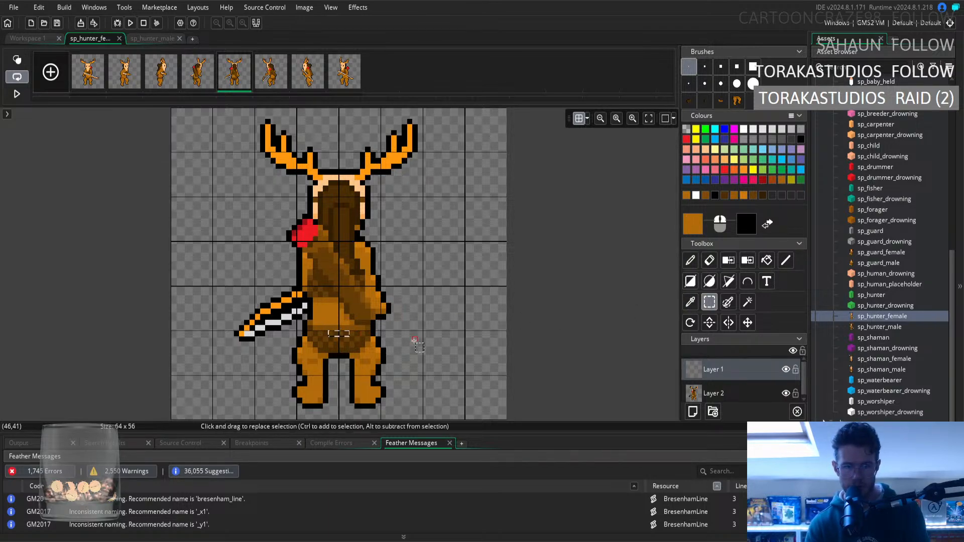
{"action": "left_click", "coordinate": [438, 276]}
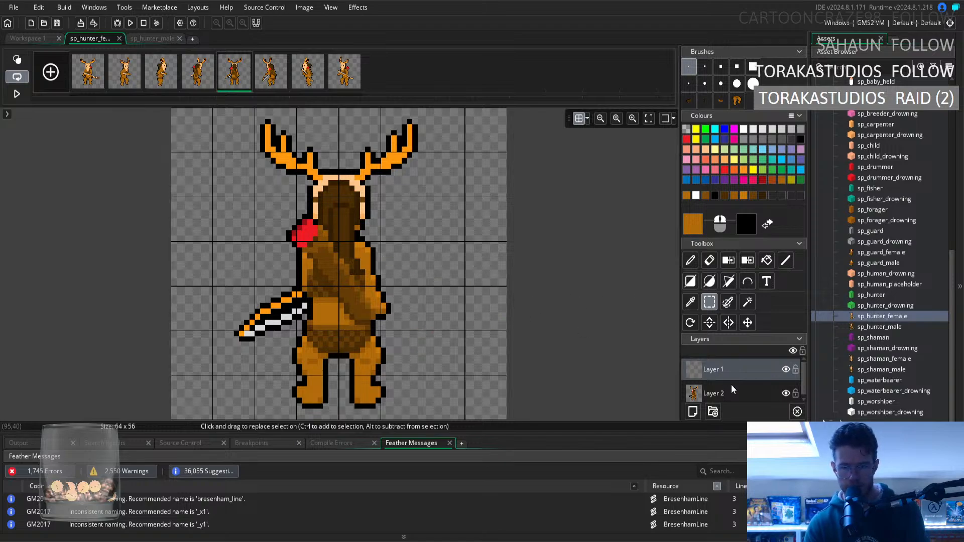
Merge Layer 1 into Layer 2 so the sprite has a single layer.
{"action": "right_click", "coordinate": [744, 371]}
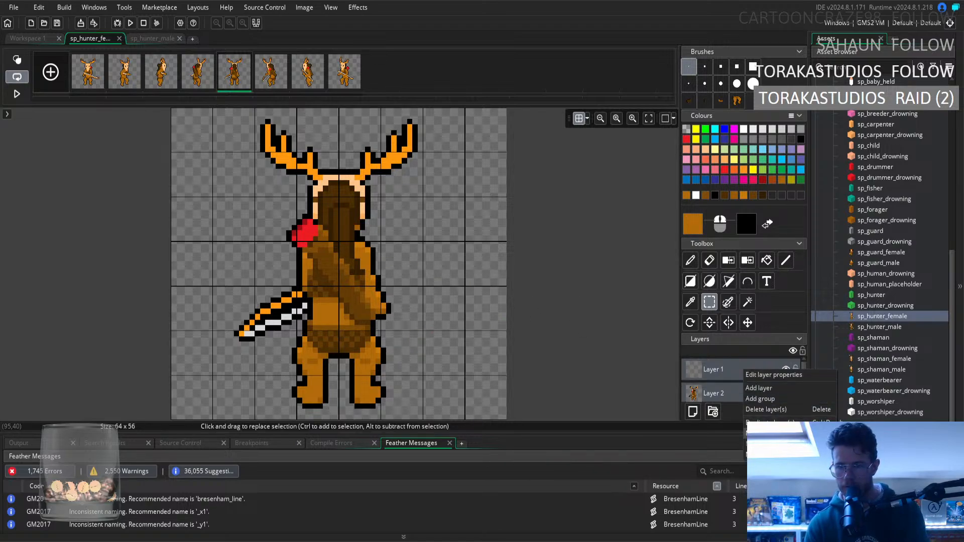
{"action": "left_click", "coordinate": [766, 410]}
Try to move a short strip of fur at the fifth frame's waist down one pixel, and undo the move.
{"action": "left_click", "coordinate": [331, 328]}
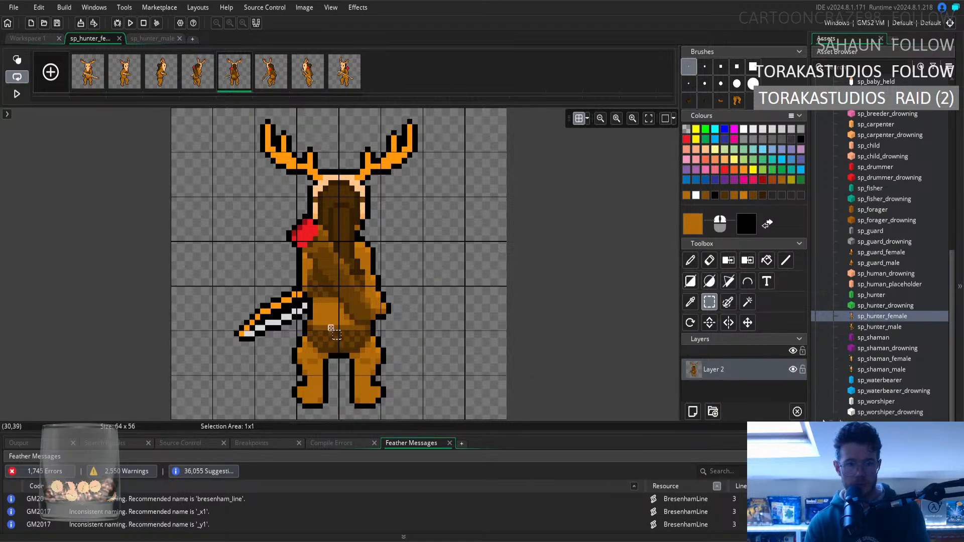
{"action": "left_click_drag", "start_coordinate": [346, 330], "coordinate": [342, 333]}
{"action": "left_click", "coordinate": [473, 340]}
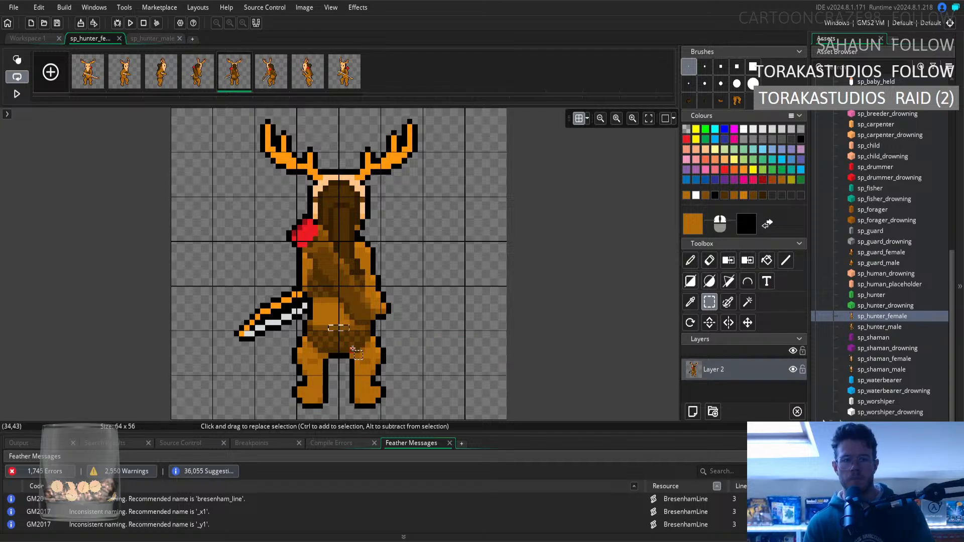
{"action": "mouse_move", "coordinate": [326, 328]}
{"action": "left_mouse_down"}
{"action": "mouse_move", "coordinate": [352, 329]}
{"action": "mouse_move", "coordinate": [343, 334]}
{"action": "left_mouse_up"}
{"action": "left_click", "coordinate": [492, 344]}
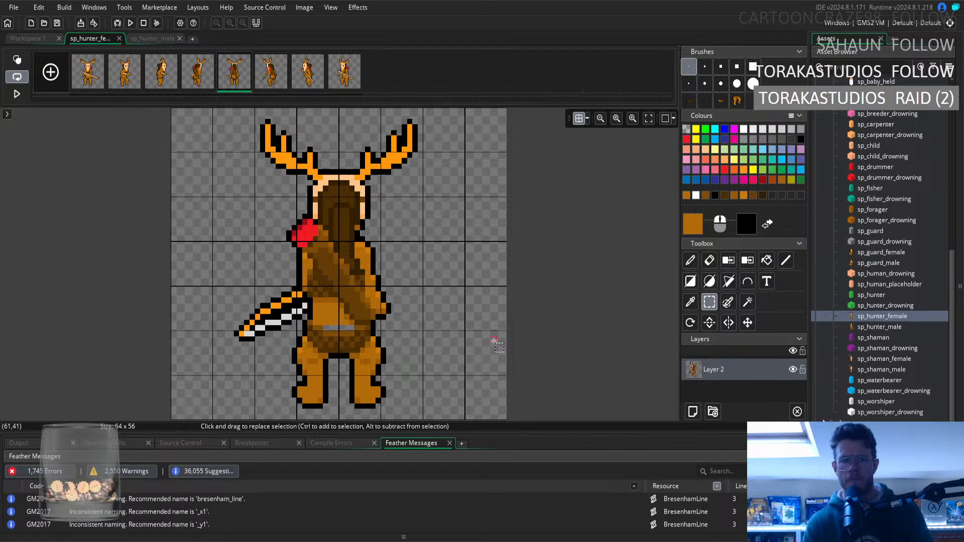
{"action": "key", "text": "ctrl+z"}
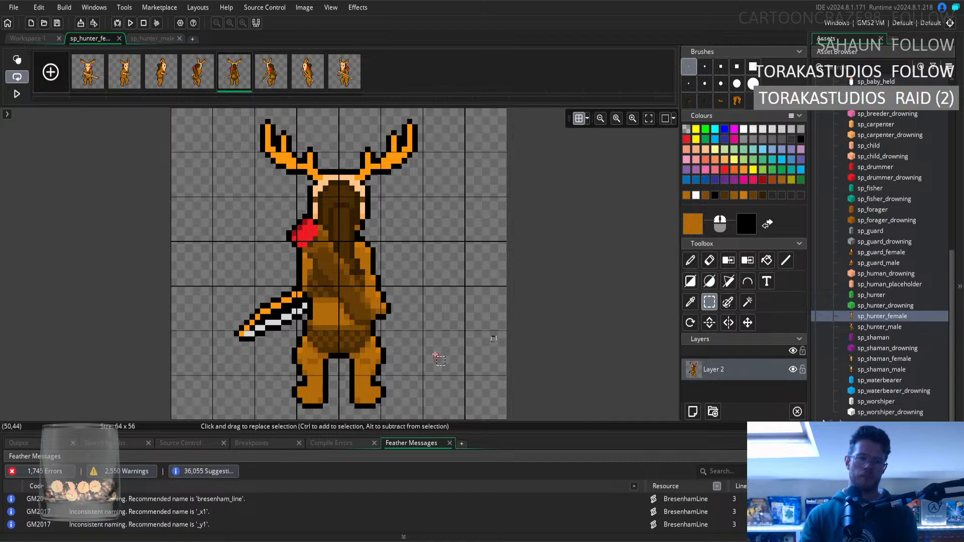
Flip repeatedly between the fourth and fifth frames to compare their waist and hip shading, and step on to the eighth frame.
{"action": "left_click", "coordinate": [200, 84]}
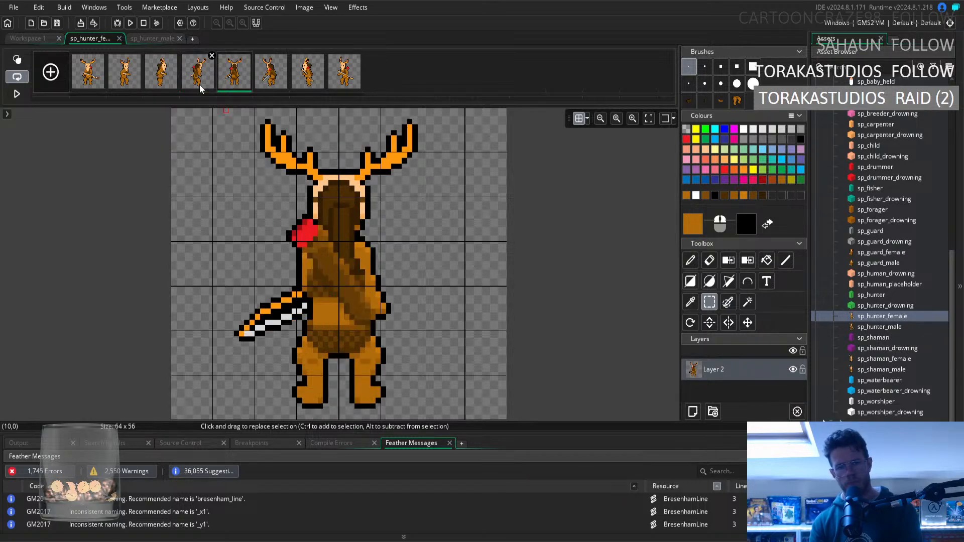
{"action": "left_click", "coordinate": [200, 84]}
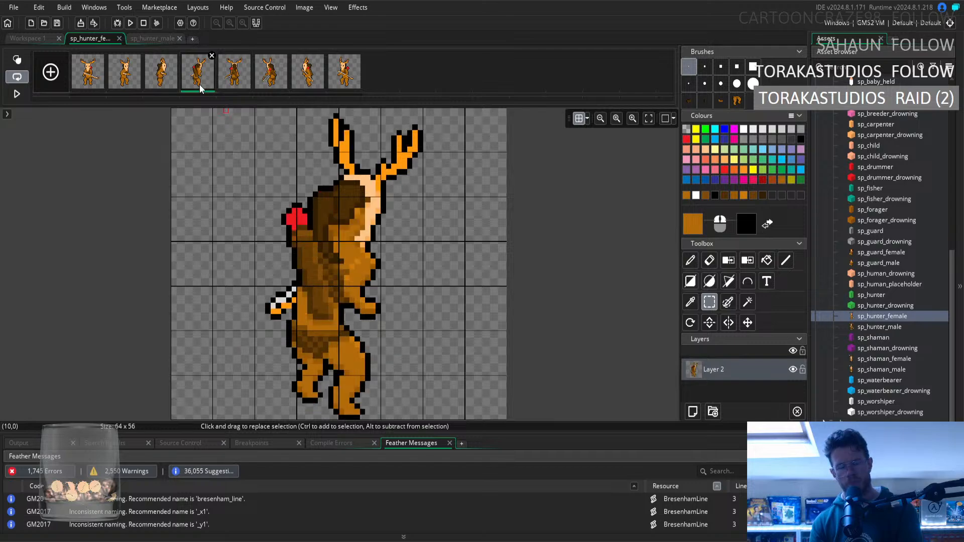
{"action": "key", "text": "Right"}
{"action": "key", "text": "Left"}
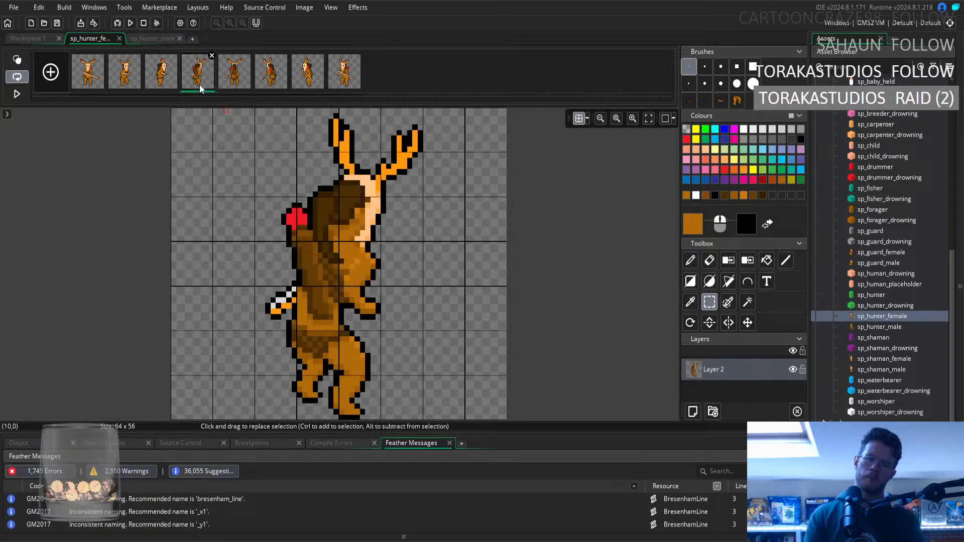
{"action": "key", "text": "Right"}
{"action": "key", "text": "Left"}
{"action": "key", "text": "Right"}
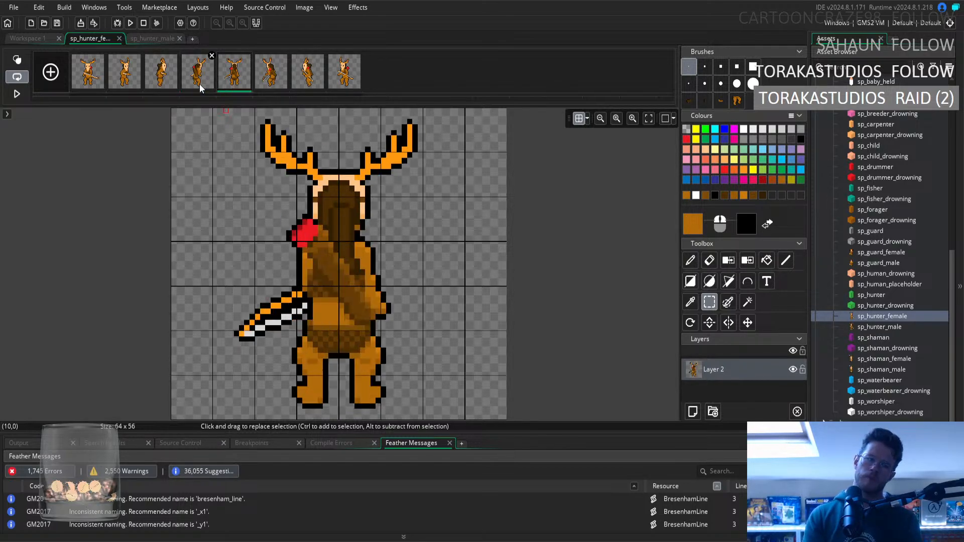
{"action": "key", "text": "Left"}
{"action": "key", "text": "Right"}
{"action": "key", "text": "Left"}
{"action": "key", "text": "Right"}
{"action": "key", "text": "Left"}
{"action": "key", "text": "Right"}
{"action": "key", "text": "Right"}
{"action": "key", "text": "Right"}
{"action": "key", "text": "Right"}
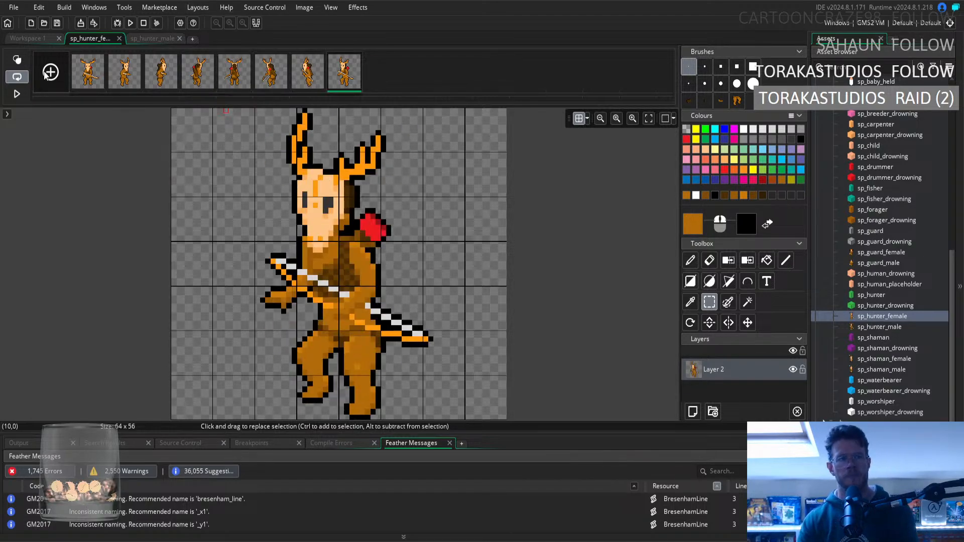
Play the sp_hunter_female animation preview in Workspace 1 to check how the frames rotate, and pause it.
{"action": "left_click", "coordinate": [30, 39]}
{"action": "left_click", "coordinate": [388, 320]}
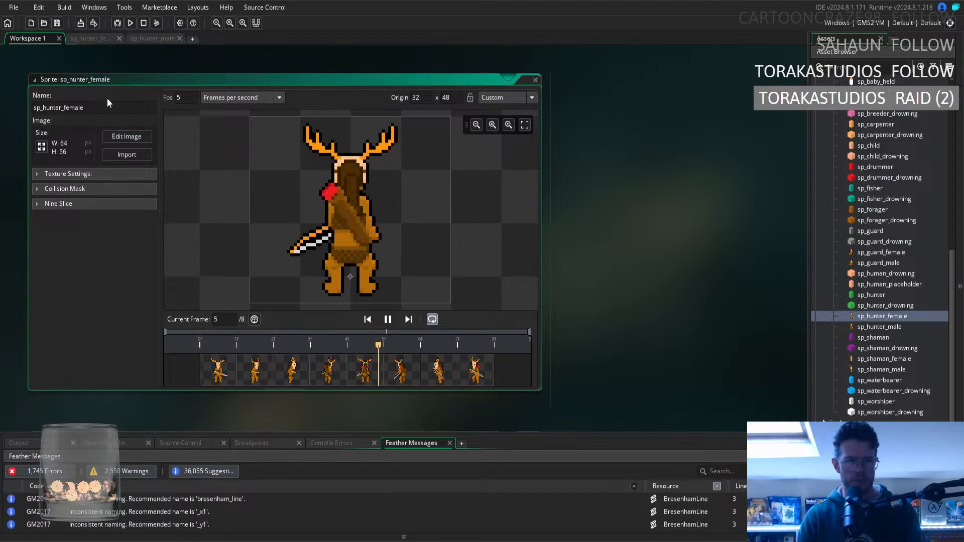
{"action": "left_click", "coordinate": [388, 320]}
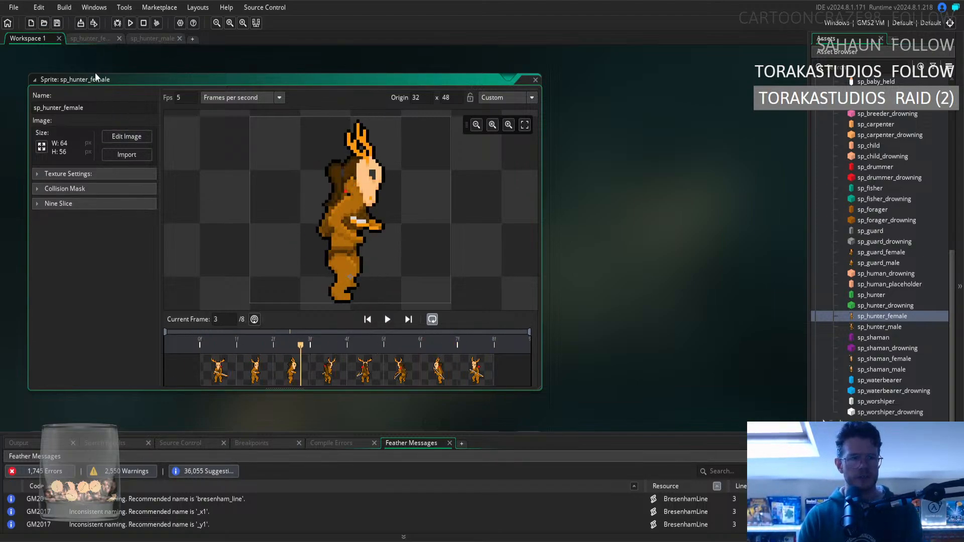
Reopen the sprite's image editor and move a one-pixel-high strip across the fifth frame's waist down one pixel.
{"action": "left_click", "coordinate": [123, 137]}
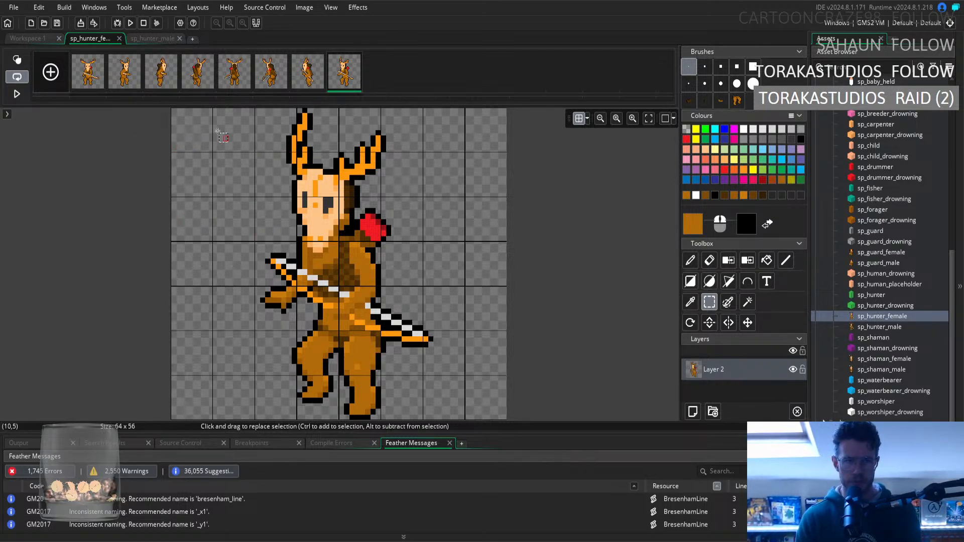
{"action": "left_click", "coordinate": [229, 81]}
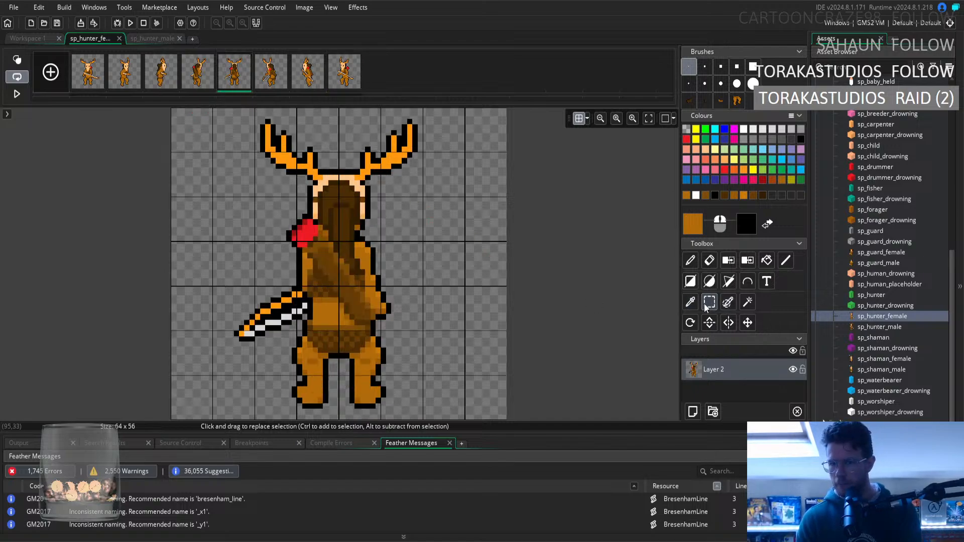
{"action": "left_click", "coordinate": [315, 326]}
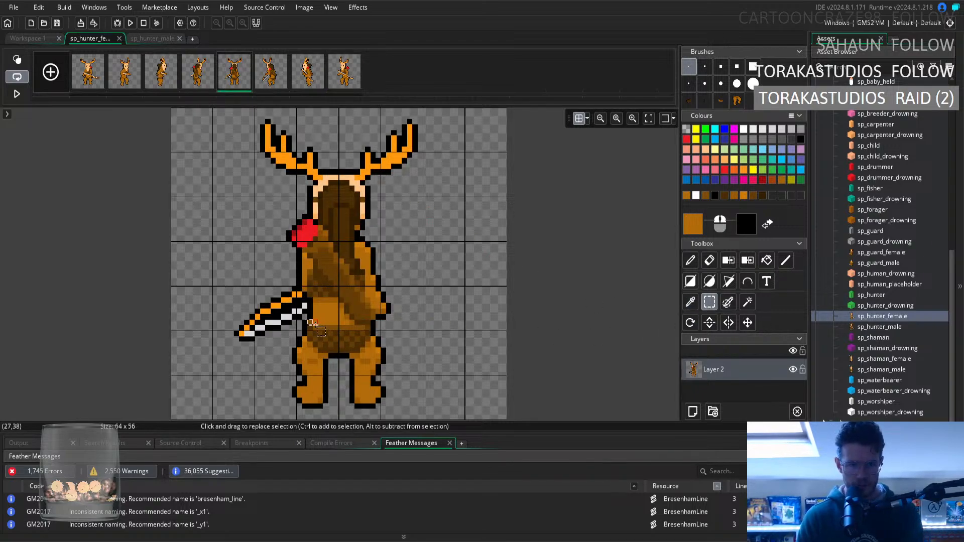
{"action": "left_click_drag", "start_coordinate": [315, 328], "coordinate": [357, 328]}
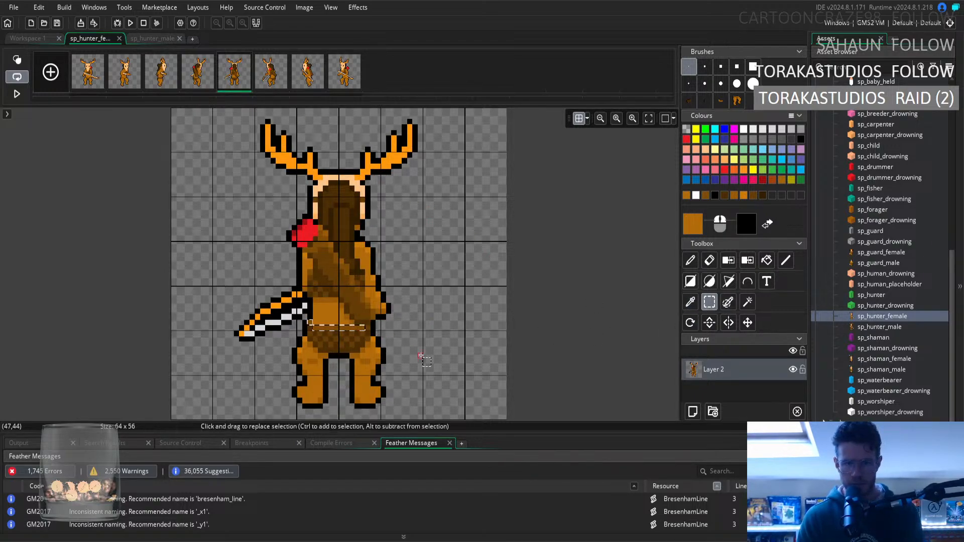
{"action": "key", "text": "Delete"}
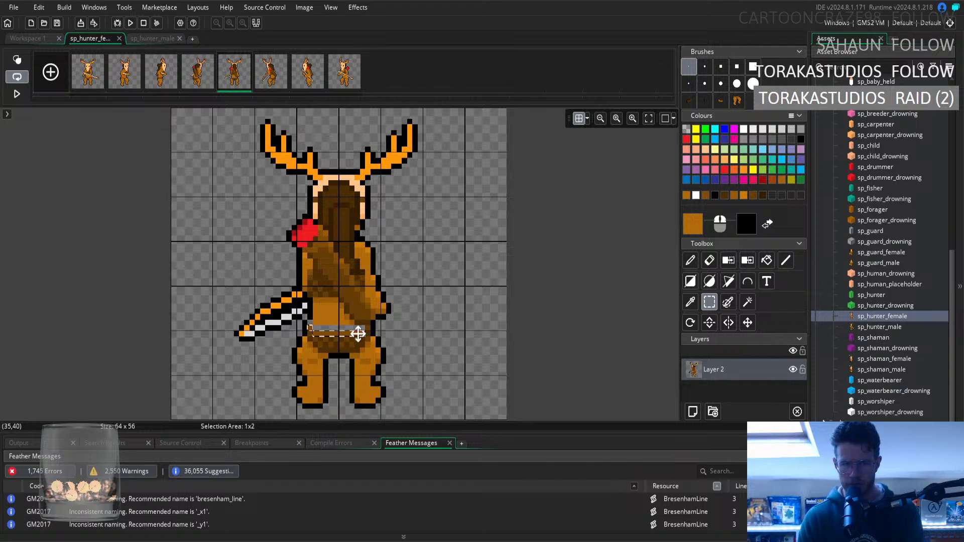
Clear the selection and touch up the black outline at the fifth frame's waist with the sampled outline colour.
{"action": "left_click", "coordinate": [691, 302]}
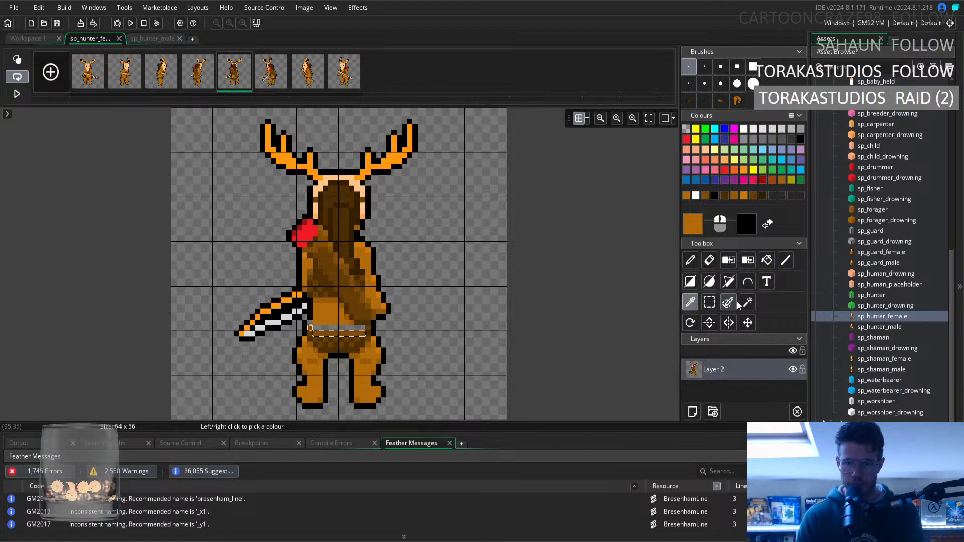
{"action": "left_click", "coordinate": [709, 302]}
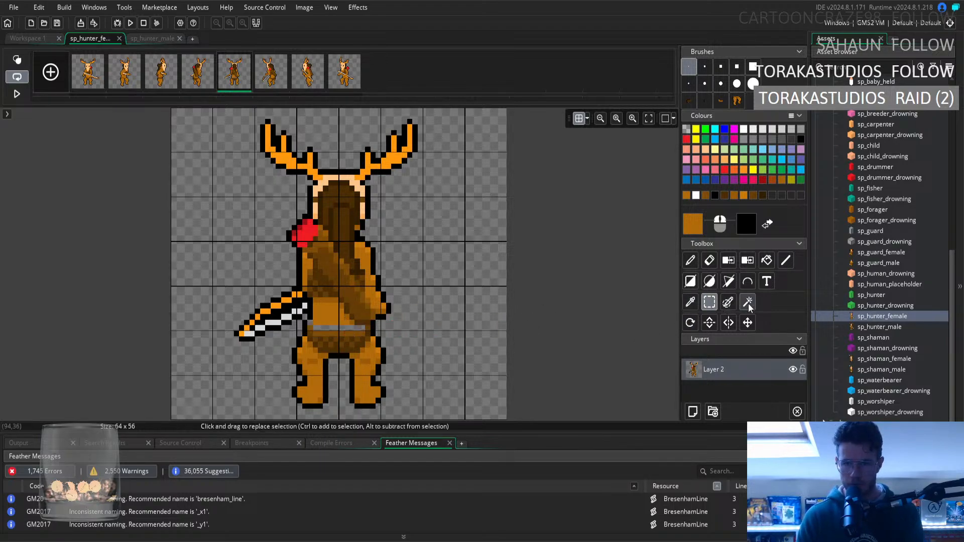
{"action": "left_click", "coordinate": [689, 304]}
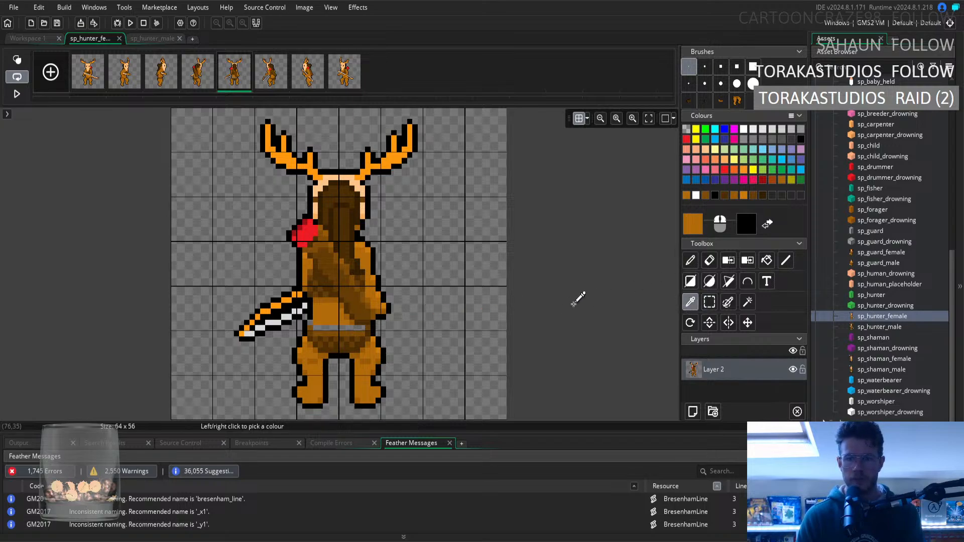
{"action": "left_click", "coordinate": [692, 264]}
{"action": "left_click", "coordinate": [690, 303]}
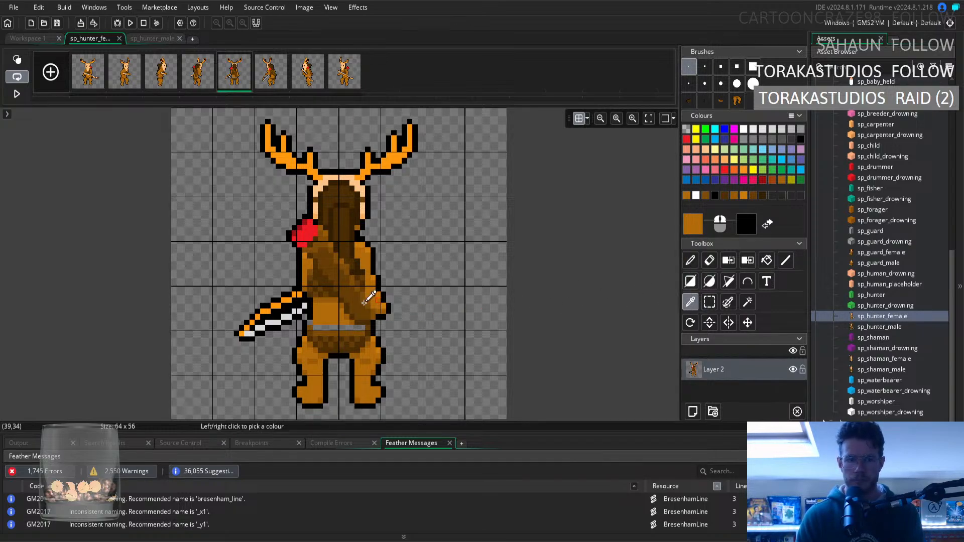
{"action": "left_click", "coordinate": [306, 320]}
{"action": "left_click", "coordinate": [691, 261]}
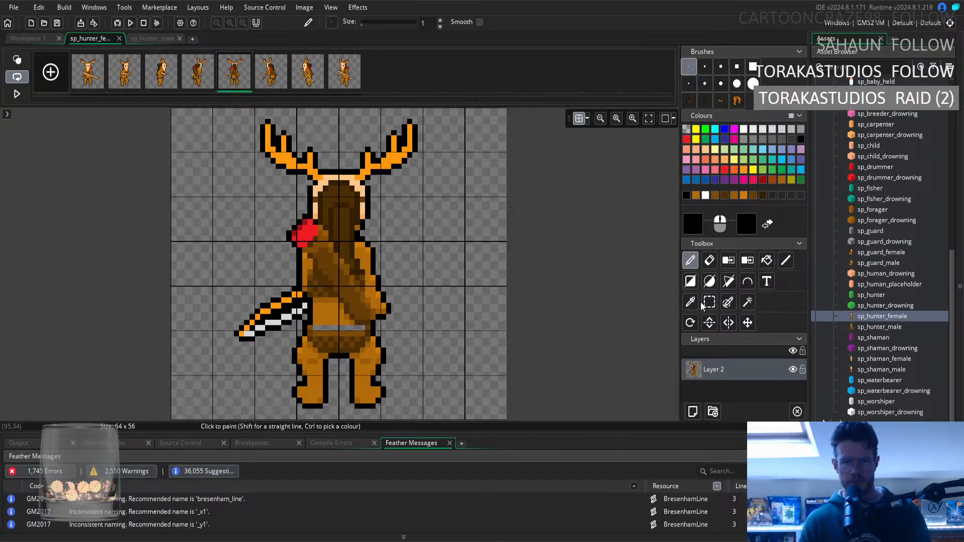
{"action": "left_click", "coordinate": [715, 262]}
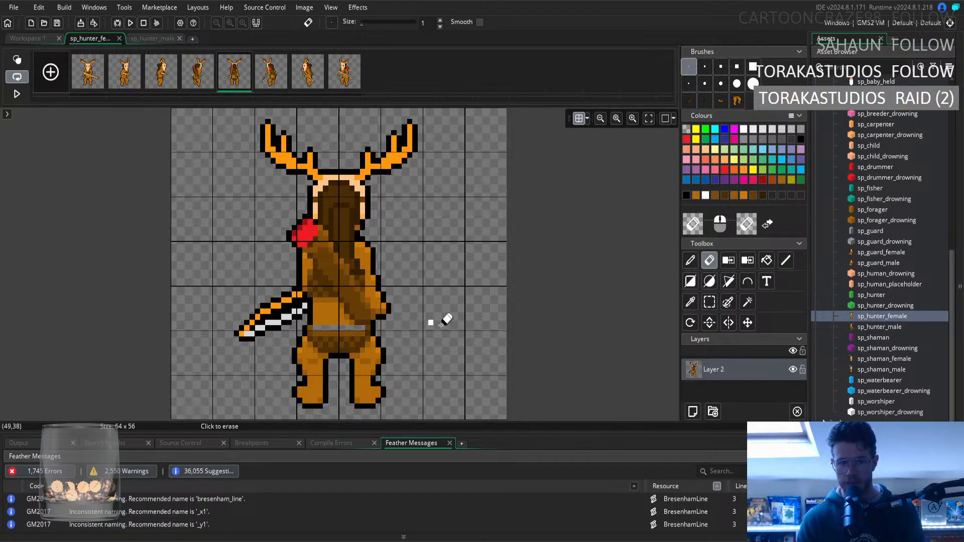
Fill the transparent gap across the fifth frame's waist with the fur brown sampled from the lower back.
{"action": "left_click", "coordinate": [714, 302]}
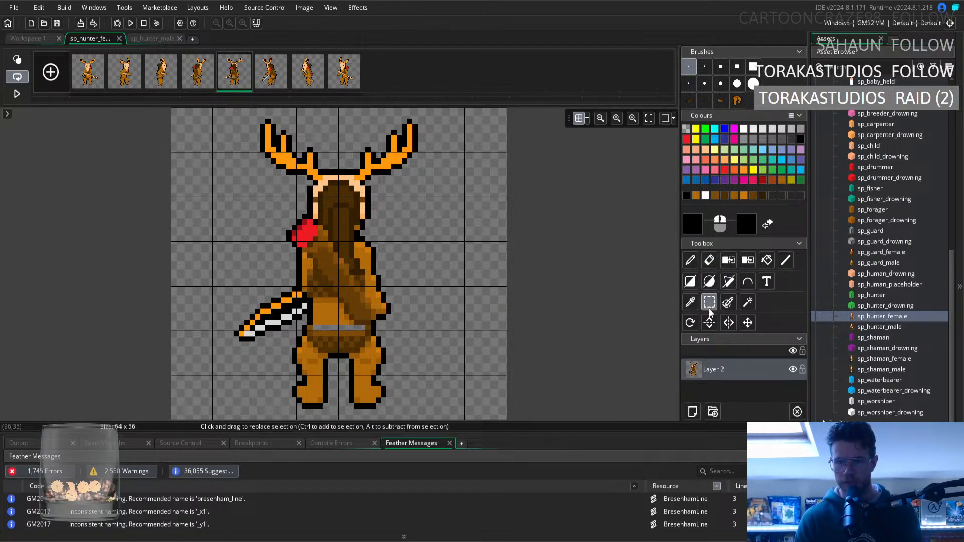
{"action": "left_click", "coordinate": [690, 302]}
{"action": "left_click", "coordinate": [330, 311]}
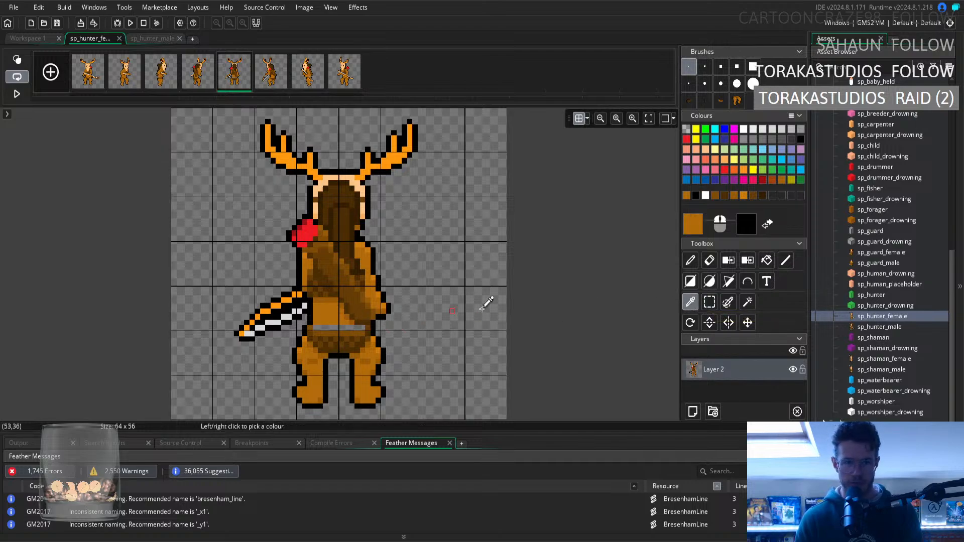
{"action": "left_click", "coordinate": [691, 260]}
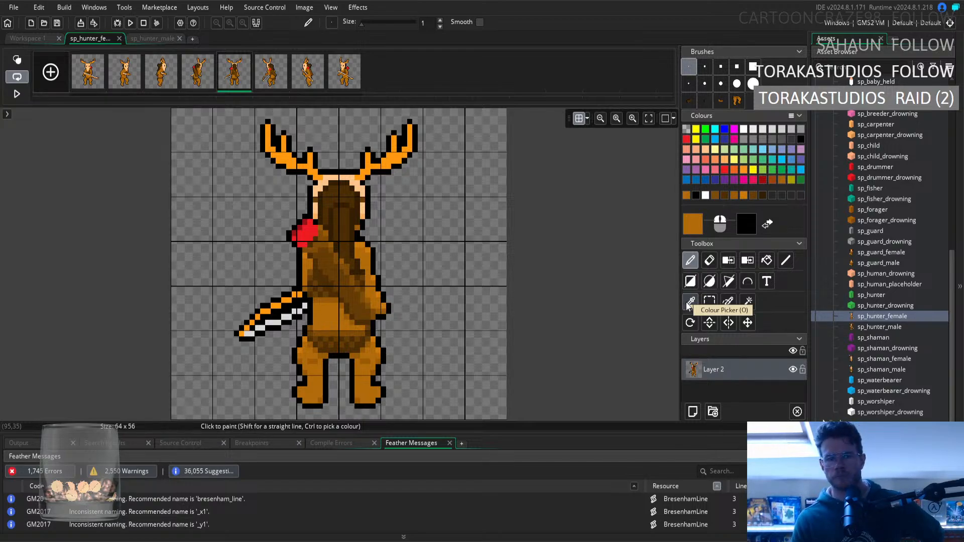
Hide the pixel grid and retouch the fifth frame's waist shading with the darker brown sampled from the waist's edge.
{"action": "left_click", "coordinate": [577, 124]}
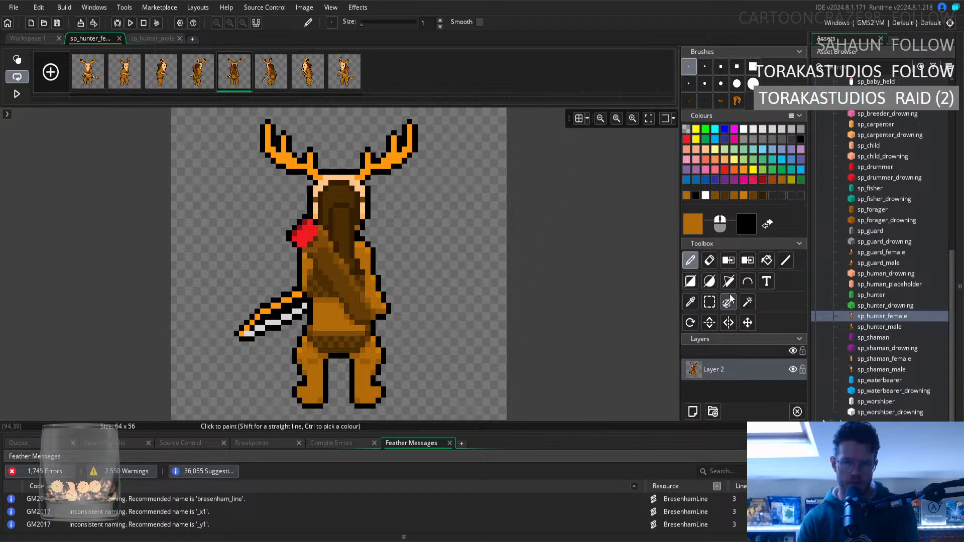
{"action": "left_click", "coordinate": [691, 302]}
{"action": "left_click", "coordinate": [311, 327]}
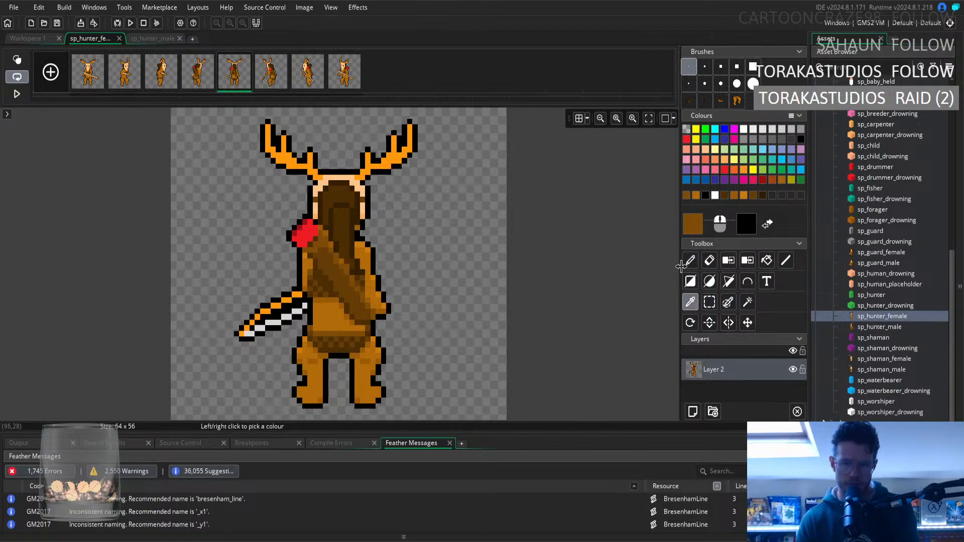
{"action": "key", "text": "d"}
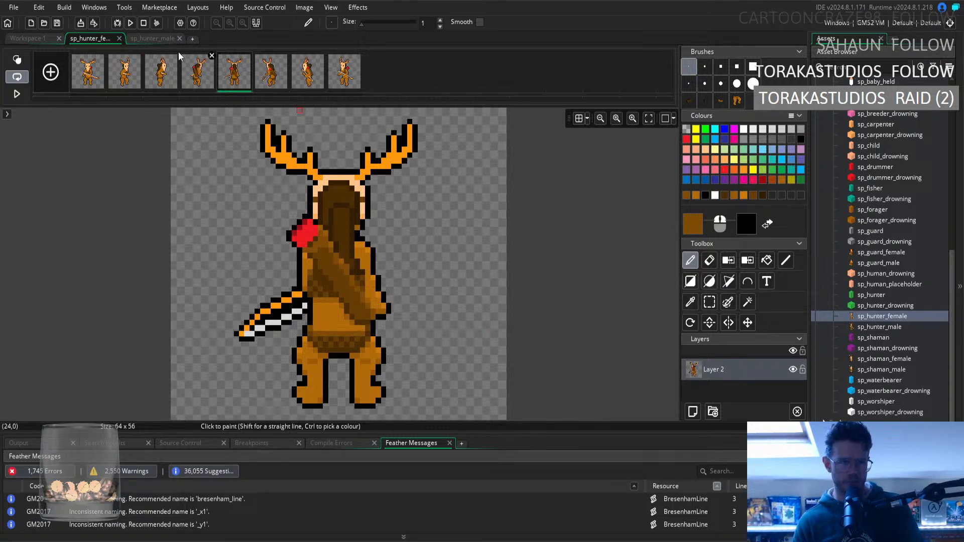
Play and pause the sp_hunter_female animation preview in Workspace 1, and show its second frame to inspect the torso.
{"action": "left_click", "coordinate": [87, 83]}
{"action": "left_click", "coordinate": [25, 39]}
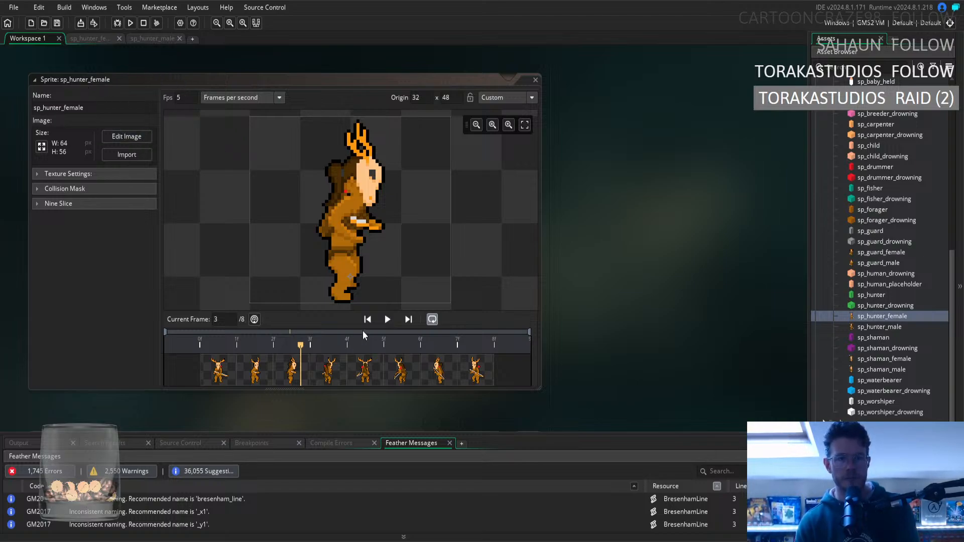
{"action": "left_click", "coordinate": [387, 319]}
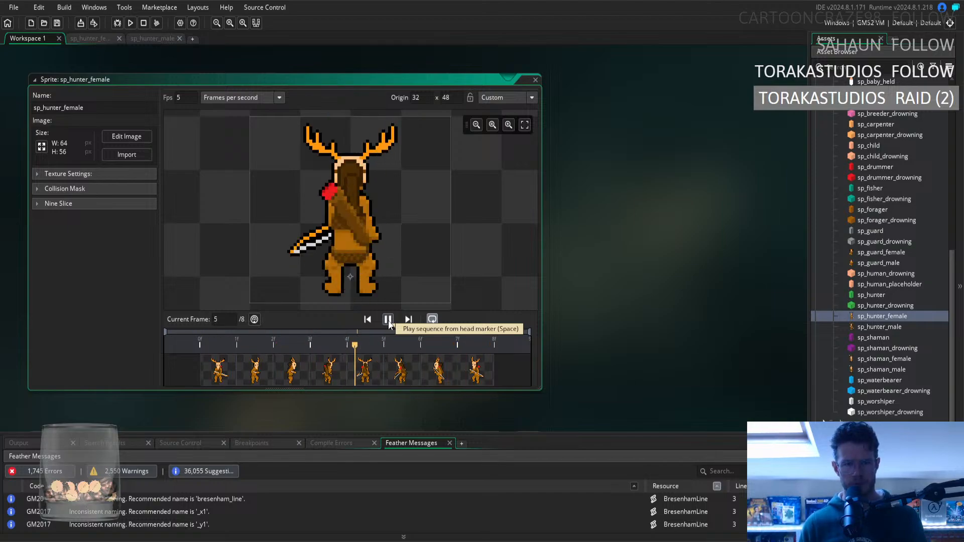
{"action": "left_click", "coordinate": [388, 322]}
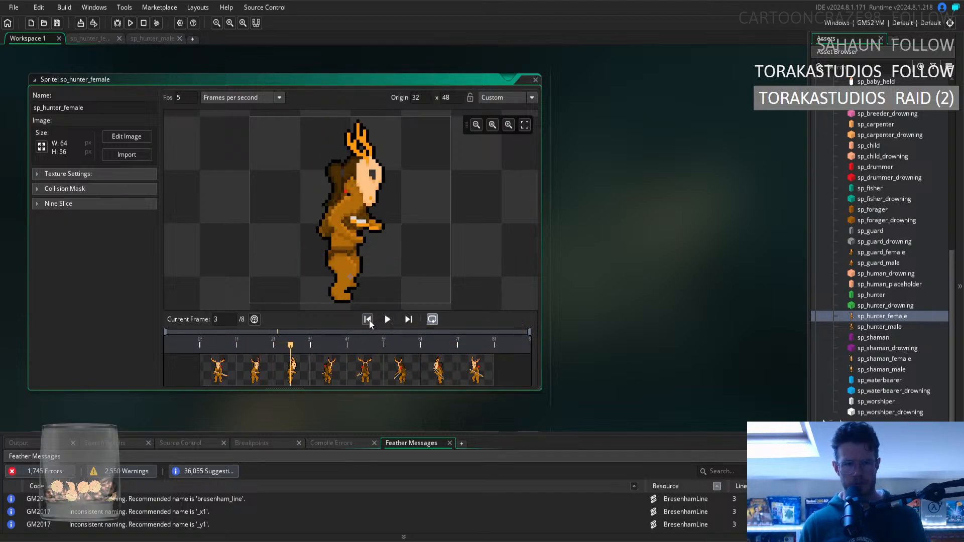
{"action": "left_click", "coordinate": [255, 376]}
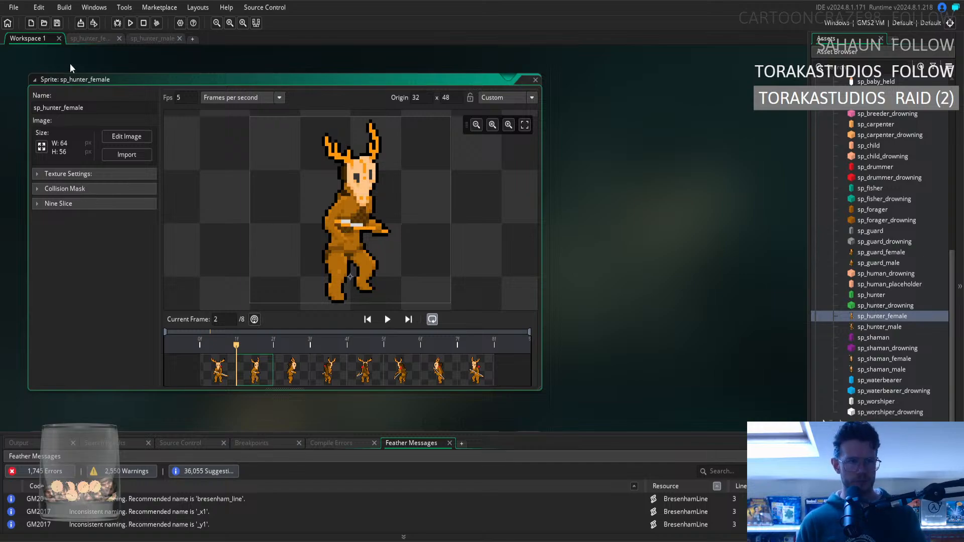
Retouch the belly fur below the bow on the second frame with light and darker browns sampled from the body.
{"action": "left_click", "coordinate": [78, 38]}
{"action": "left_click", "coordinate": [112, 71]}
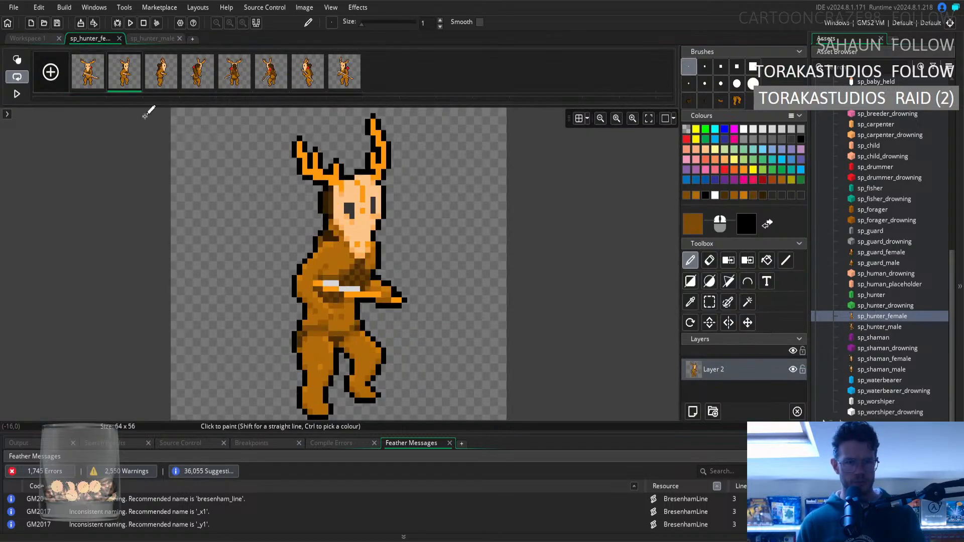
{"action": "left_click", "coordinate": [691, 302]}
{"action": "left_click", "coordinate": [343, 305]}
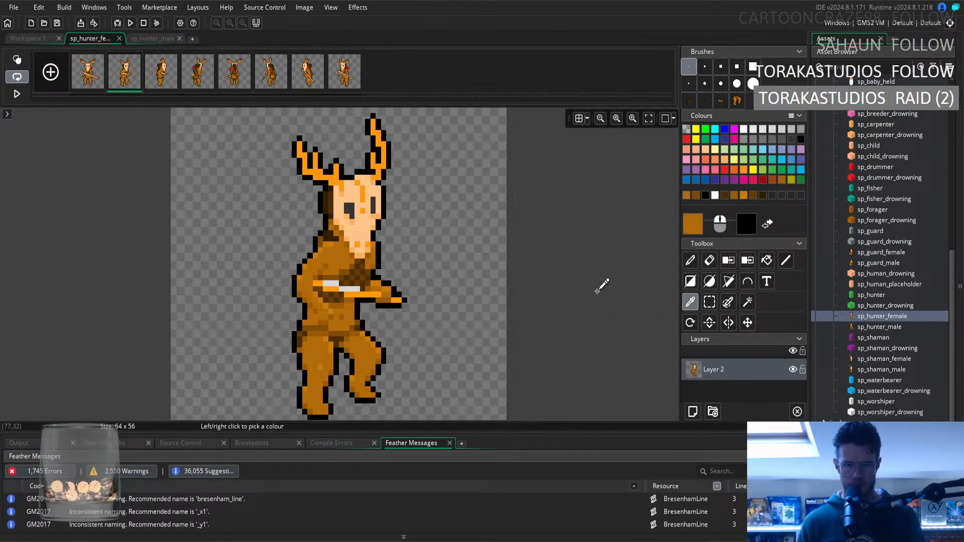
{"action": "left_click", "coordinate": [690, 260]}
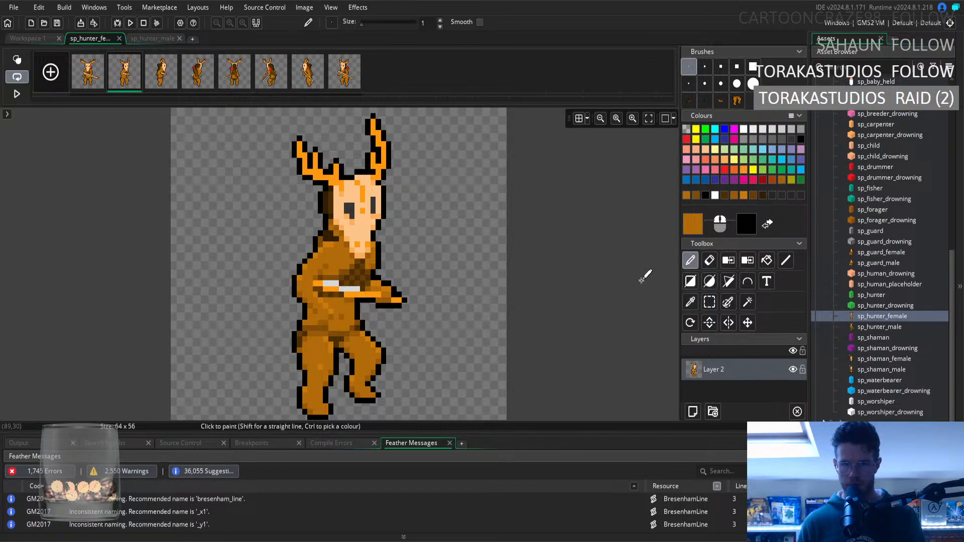
{"action": "left_click", "coordinate": [690, 302]}
{"action": "left_click", "coordinate": [352, 300]}
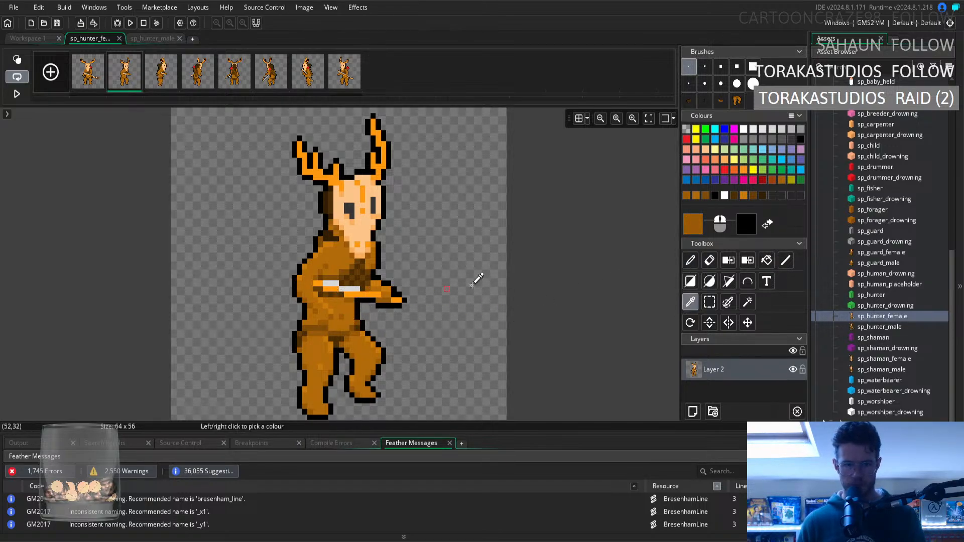
{"action": "key", "text": "d"}
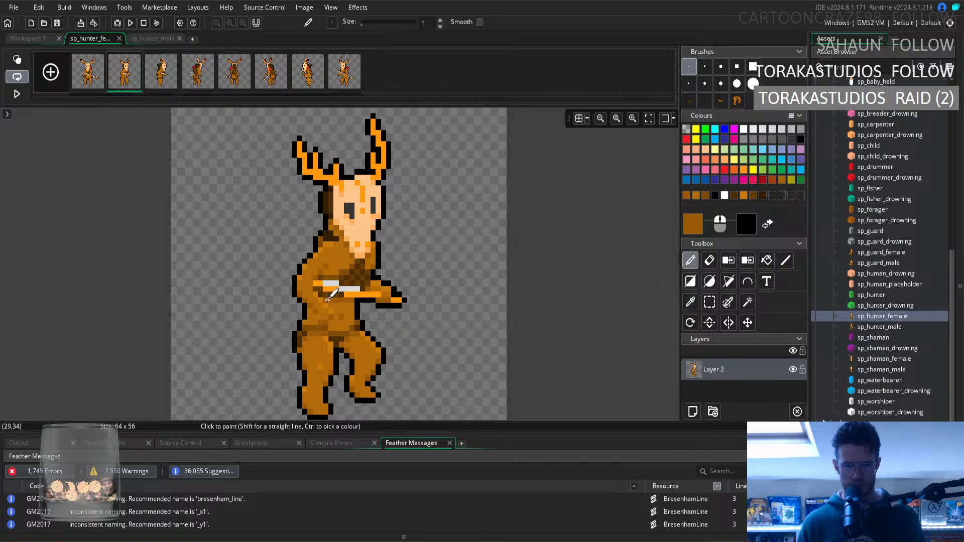
Retouch the first frame's belly fur around the bow with two browns sampled from the belly and lower waist.
{"action": "left_click", "coordinate": [95, 71]}
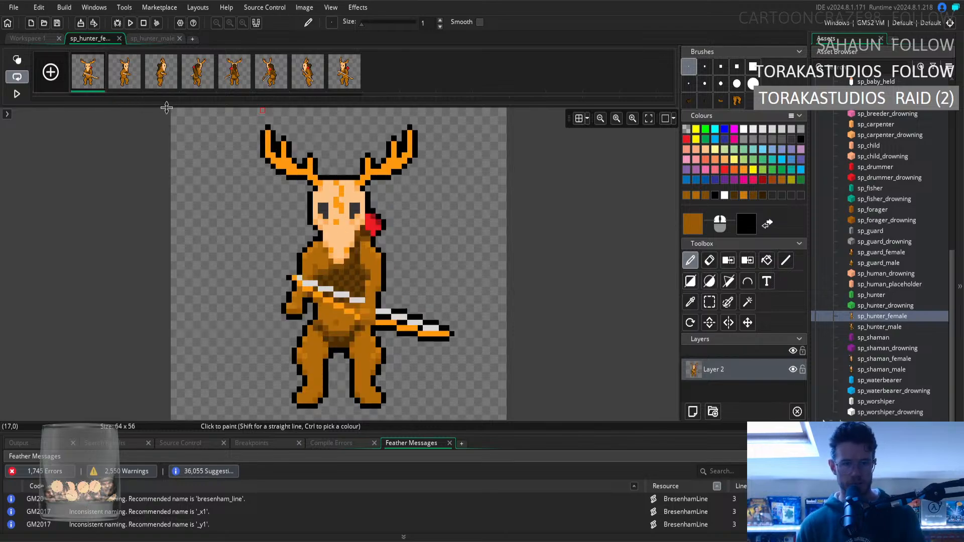
{"action": "left_click", "coordinate": [39, 39]}
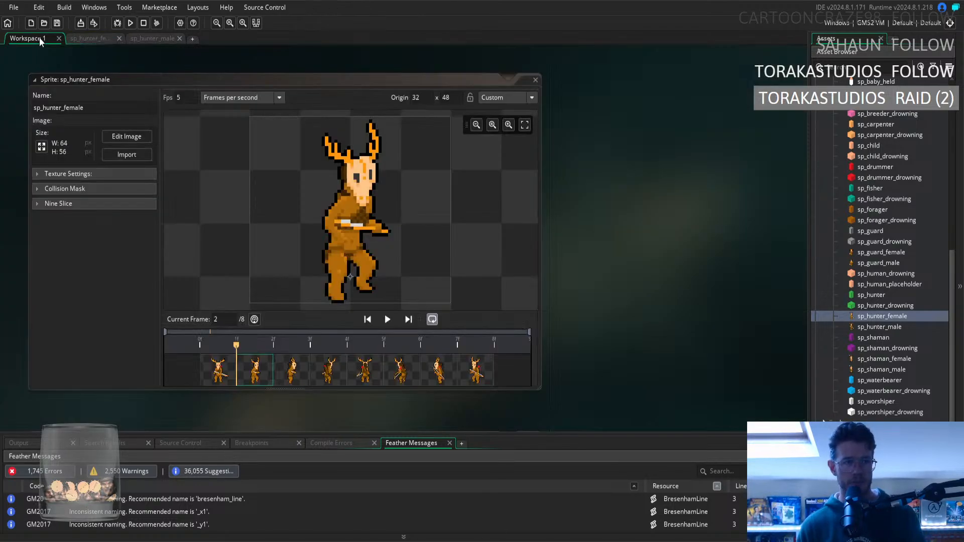
{"action": "left_click", "coordinate": [78, 38]}
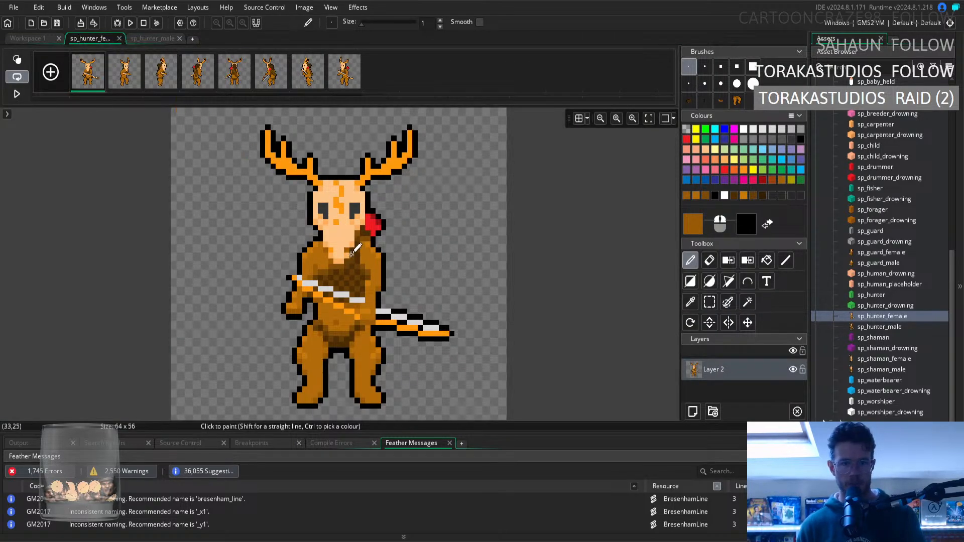
{"action": "left_click", "coordinate": [695, 305]}
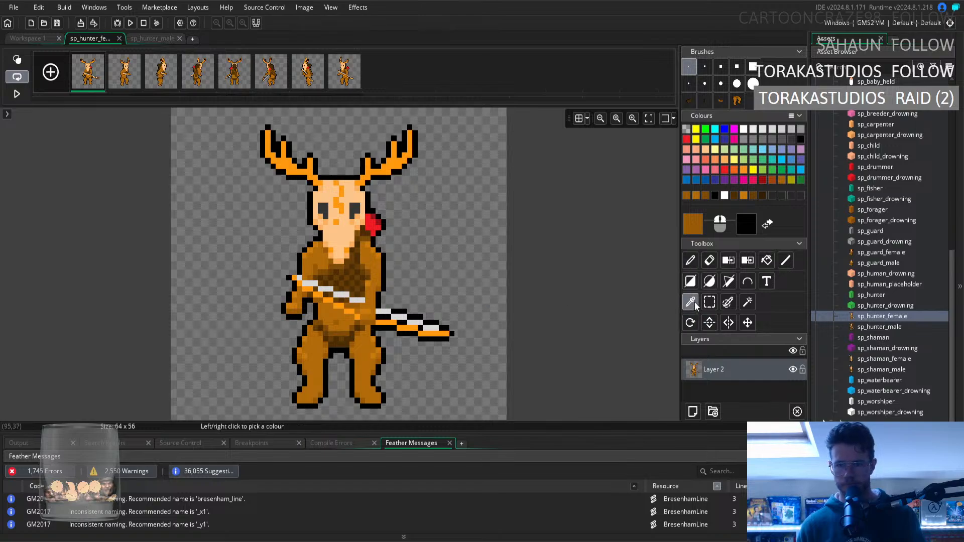
{"action": "left_click", "coordinate": [335, 306]}
{"action": "left_click", "coordinate": [690, 260]}
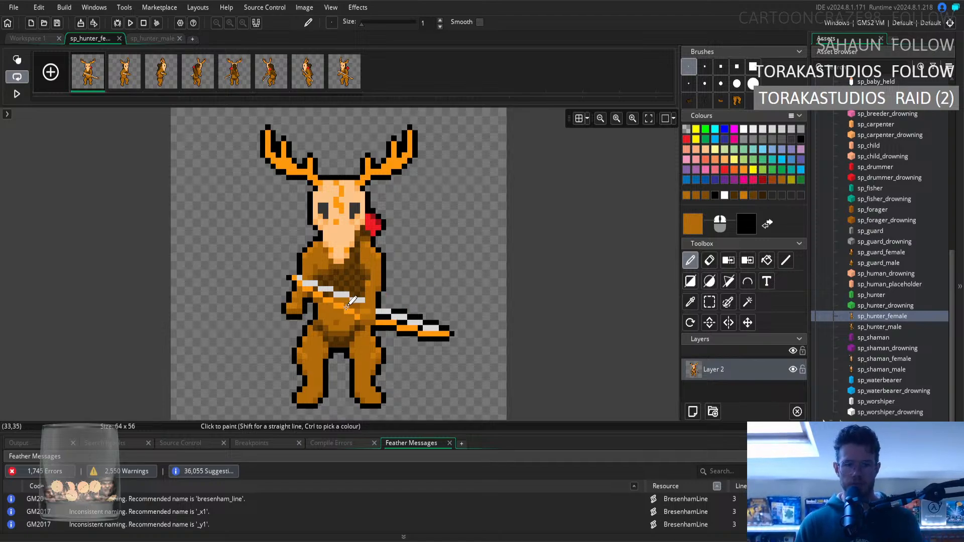
{"action": "left_click", "coordinate": [691, 302]}
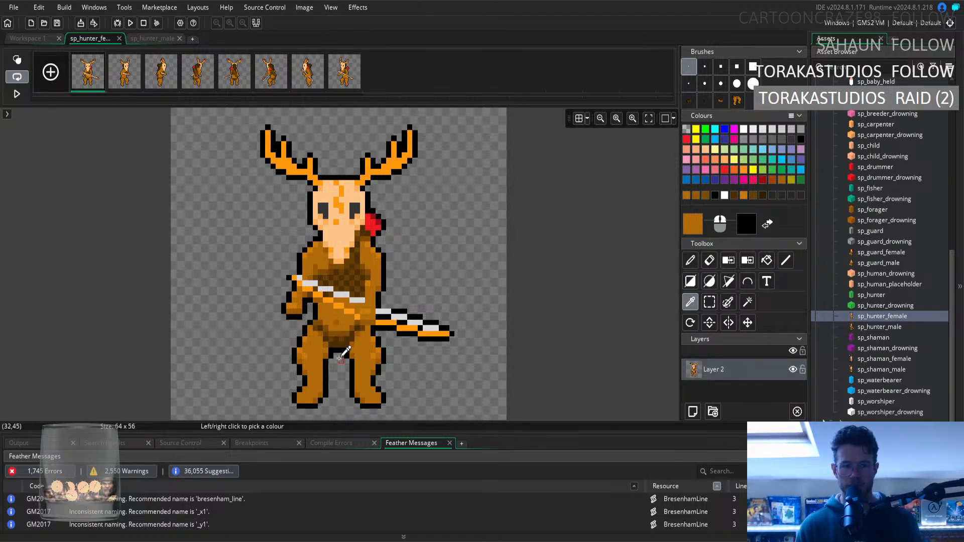
{"action": "left_click", "coordinate": [326, 344]}
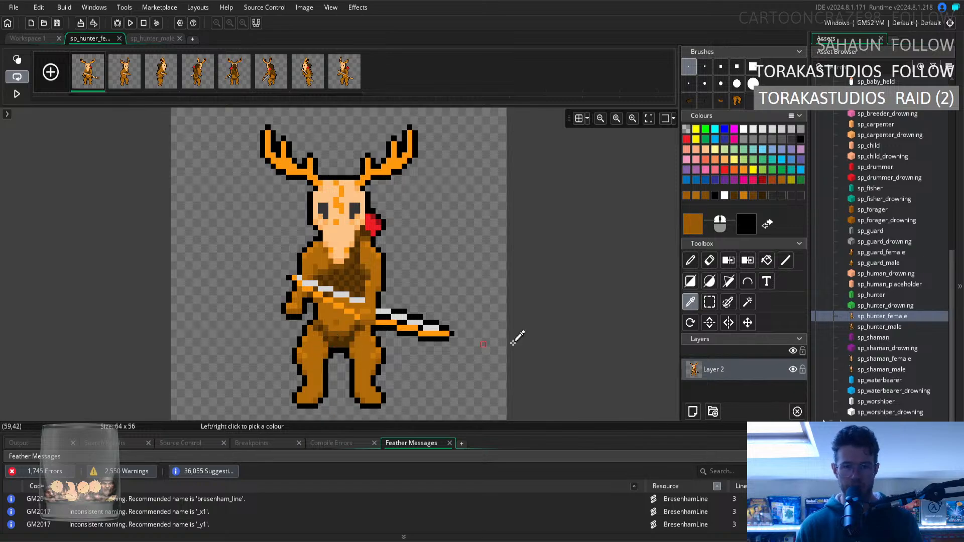
{"action": "left_click", "coordinate": [690, 260]}
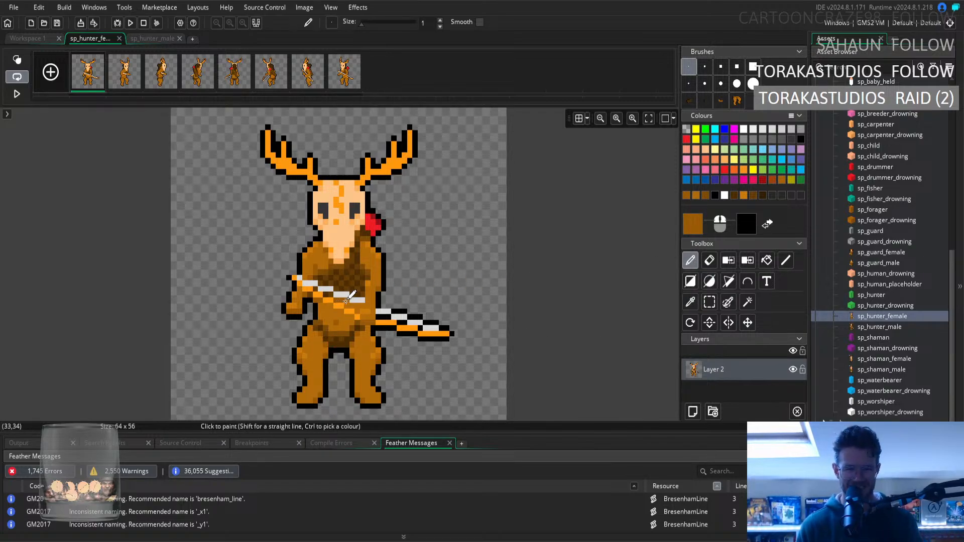
Flip between the first and second frames, and step through to the eighth frame to compare the fur shading.
{"action": "key", "text": "Right"}
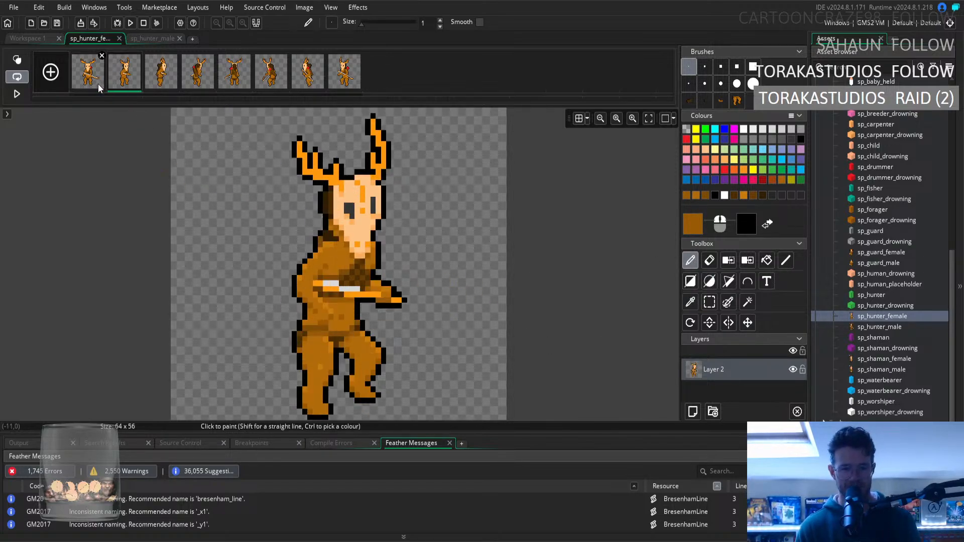
{"action": "key", "text": "Left"}
{"action": "key", "text": "Right"}
{"action": "key", "text": "Left"}
{"action": "key", "text": "Right"}
{"action": "key", "text": "Left"}
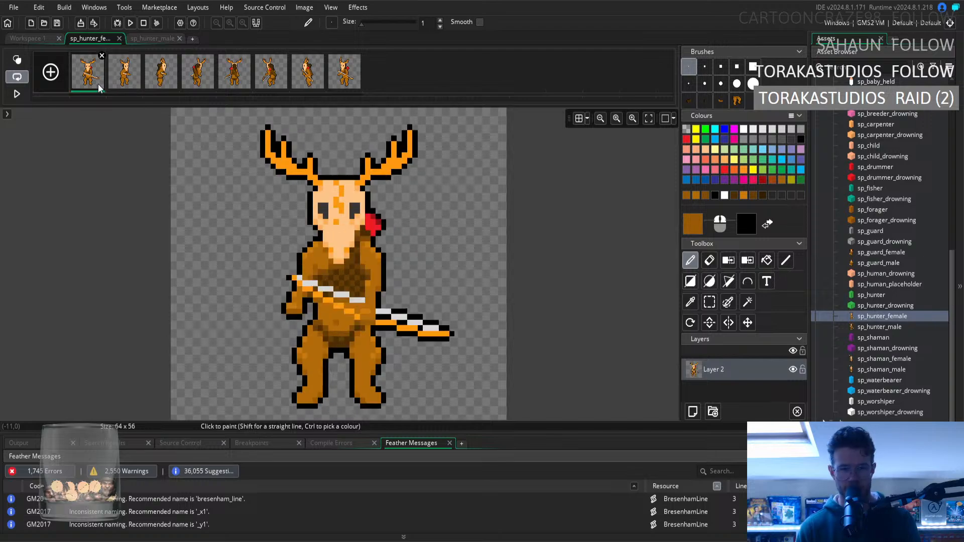
{"action": "key", "text": "Right"}
{"action": "key", "text": "Right"}
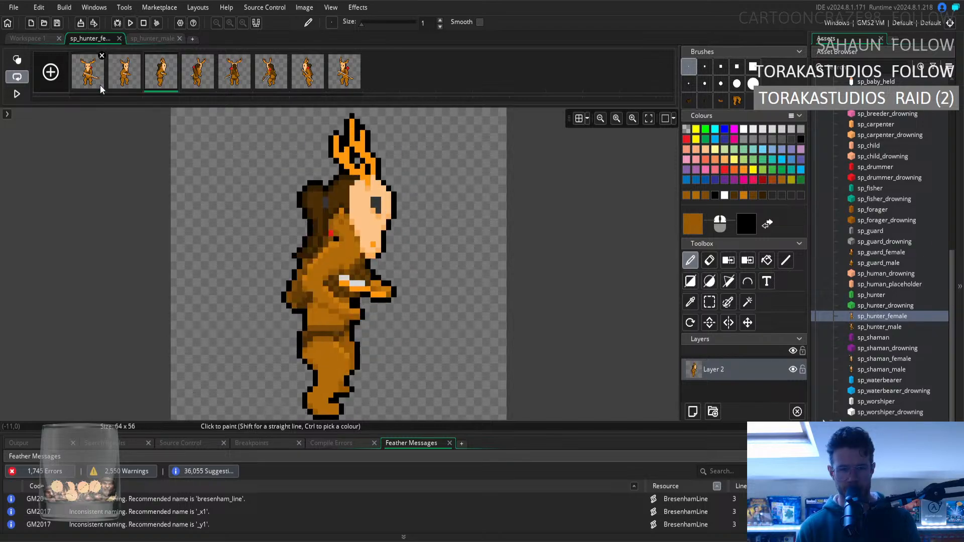
{"action": "key", "text": "Right"}
{"action": "key", "text": "Right"}
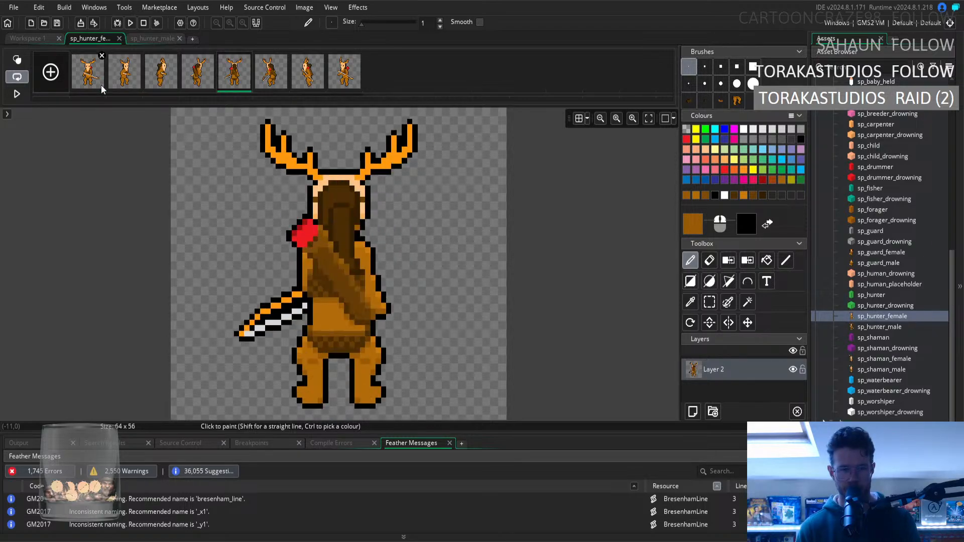
{"action": "key", "text": "Right"}
{"action": "key", "text": "Left"}
{"action": "key", "text": "Right"}
{"action": "key", "text": "Right"}
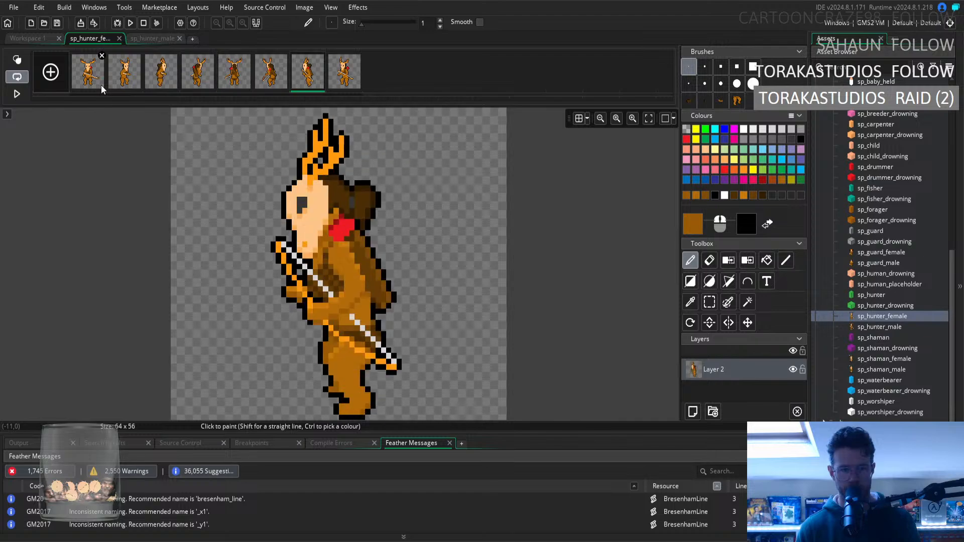
{"action": "key", "text": "Right"}
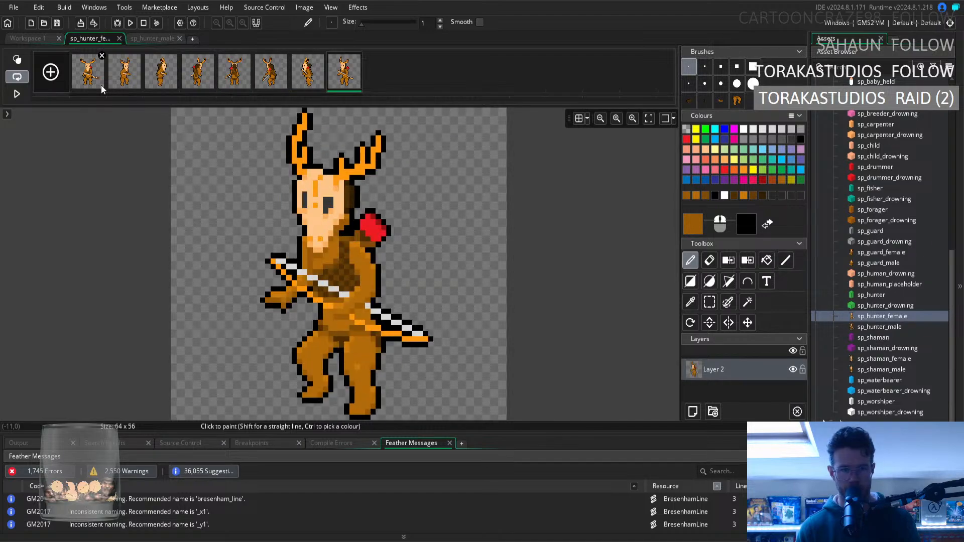
Flip back and forth through the sp_hunter_female frames to compare the outline and fur shading between neighbouring directions.
{"action": "key", "text": "Left"}
{"action": "key", "text": "Right"}
{"action": "key", "text": "Left"}
{"action": "key", "text": "Left"}
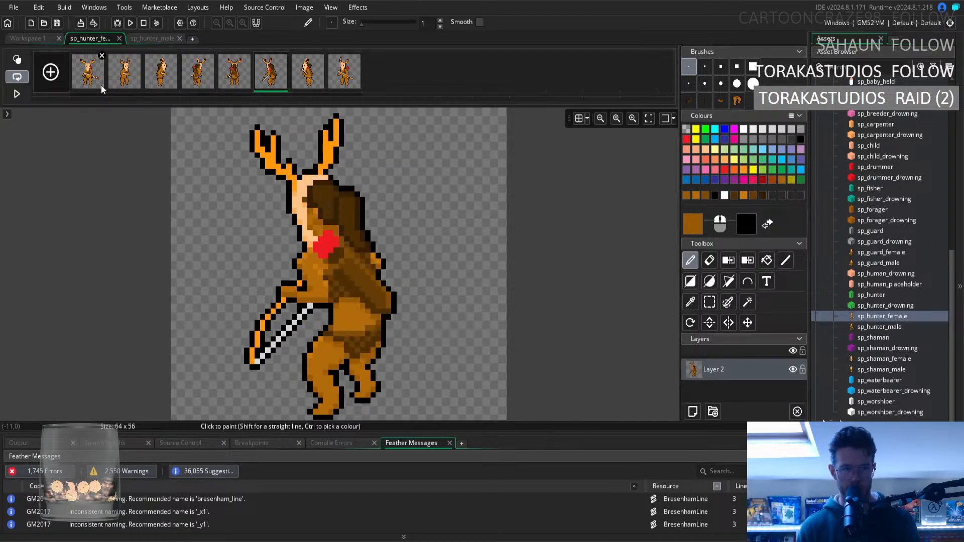
{"action": "key", "text": "Left"}
{"action": "key", "text": "Left"}
{"action": "key", "text": "Left"}
{"action": "key", "text": "Left"}
{"action": "key", "text": "Left"}
{"action": "key", "text": "Right"}
{"action": "key", "text": "Right"}
{"action": "key", "text": "Left"}
{"action": "key", "text": "Left"}
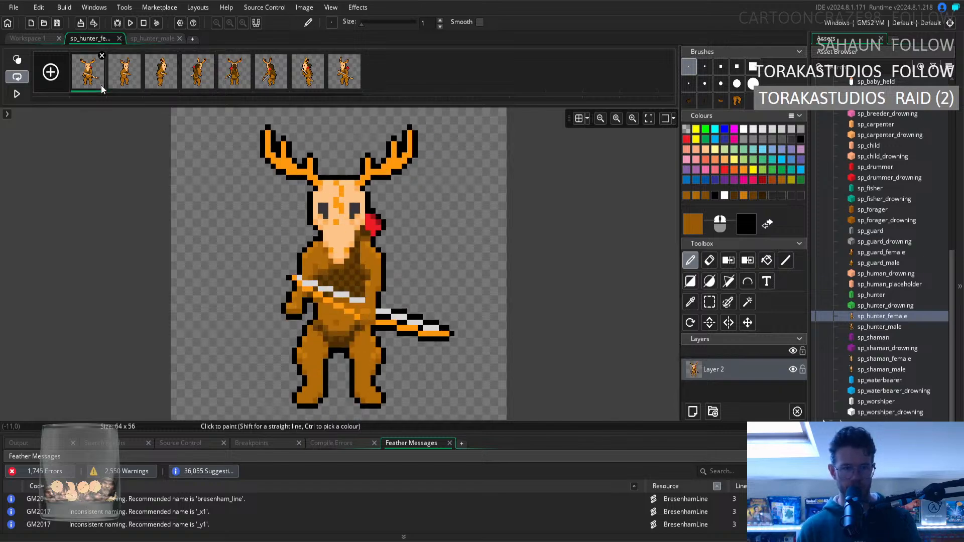
{"action": "key", "text": "Right"}
{"action": "key", "text": "Right"}
{"action": "key", "text": "Right"}
{"action": "key", "text": "Right"}
{"action": "key", "text": "Right"}
{"action": "key", "text": "Right"}
{"action": "key", "text": "Right"}
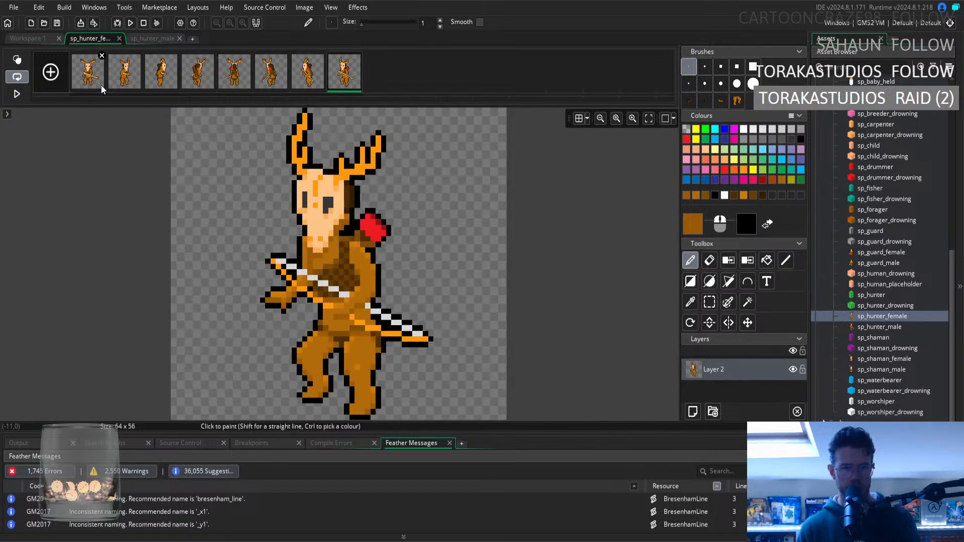
{"action": "key", "text": "Left"}
{"action": "key", "text": "Left"}
{"action": "key", "text": "Left"}
{"action": "key", "text": "Right"}
{"action": "key", "text": "Left"}
{"action": "key", "text": "Right"}
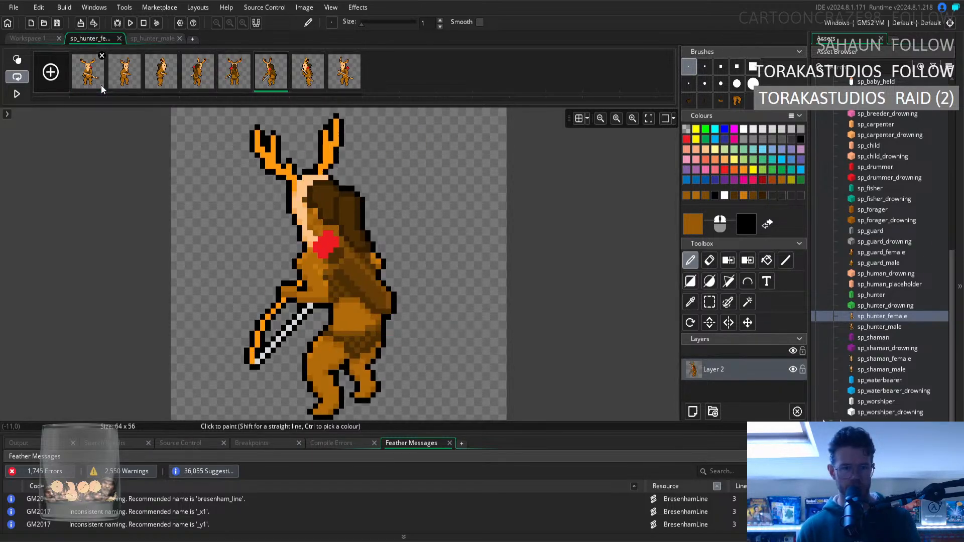
{"action": "key", "text": "Left"}
{"action": "key", "text": "Left"}
{"action": "key", "text": "Left"}
{"action": "key", "text": "Left"}
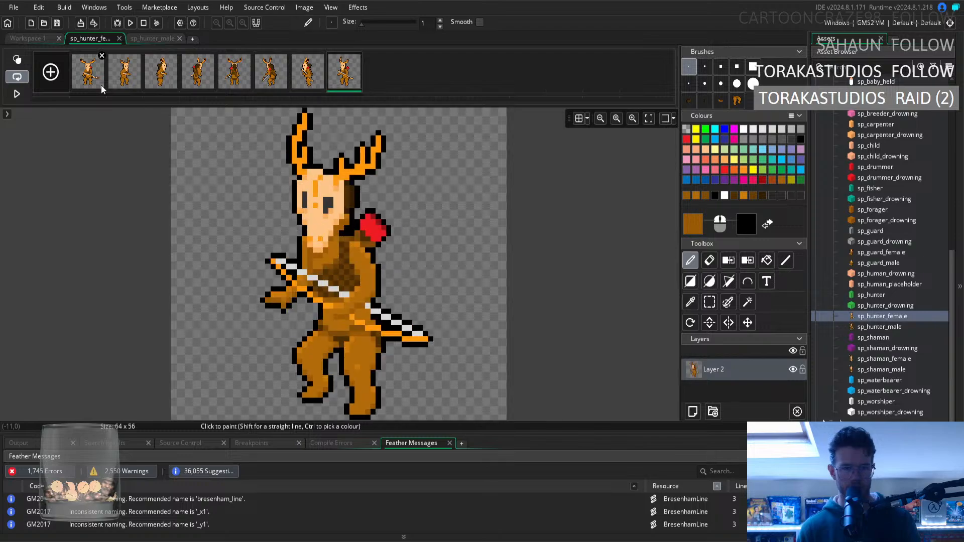
Play the sp_hunter_female animation preview in Workspace 1, and show its third and seventh frames to compare the two side views.
{"action": "left_click", "coordinate": [52, 40]}
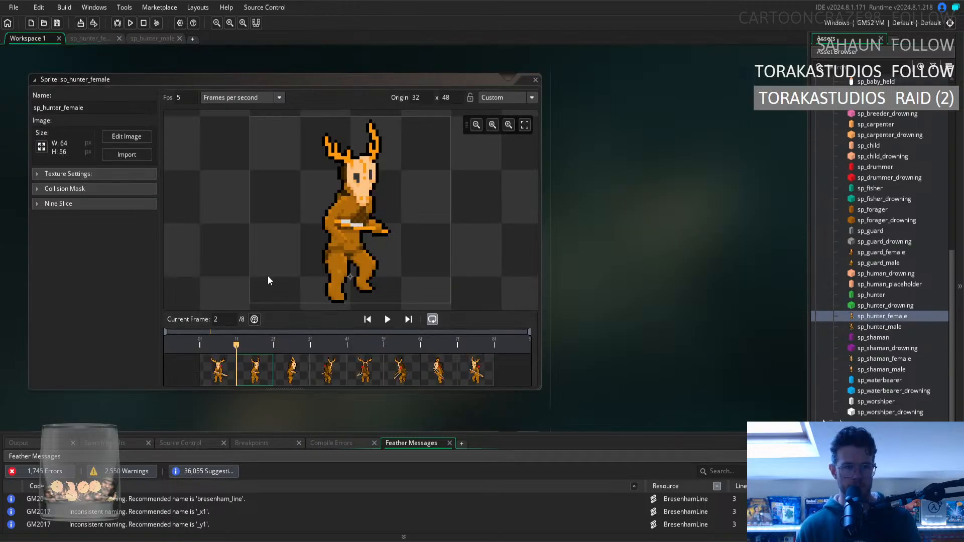
{"action": "left_click", "coordinate": [390, 321]}
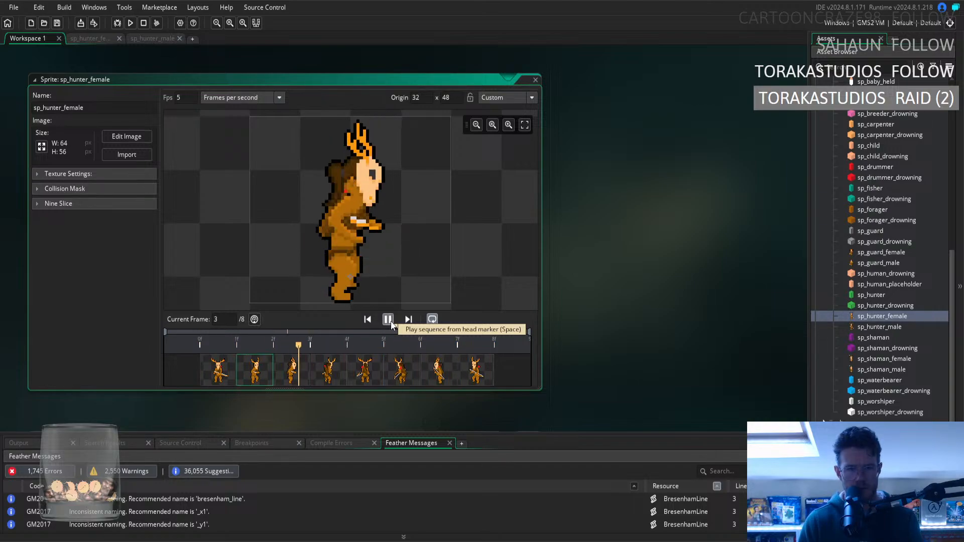
{"action": "left_click", "coordinate": [297, 381]}
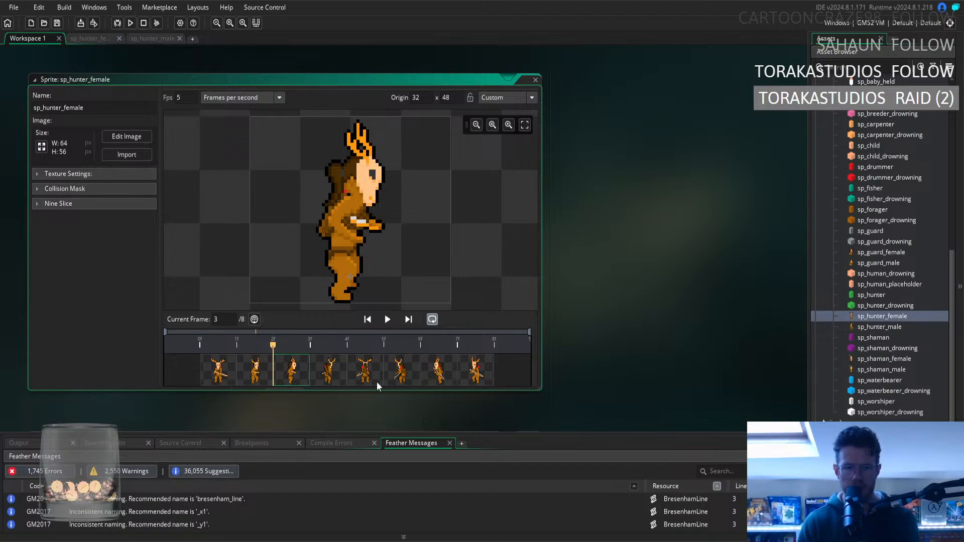
{"action": "left_click", "coordinate": [437, 381]}
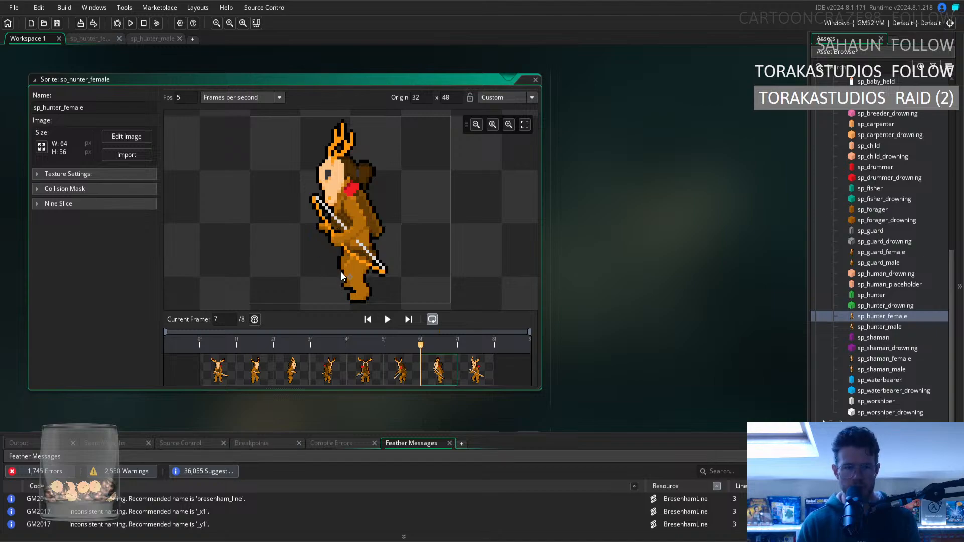
{"action": "left_click", "coordinate": [294, 374]}
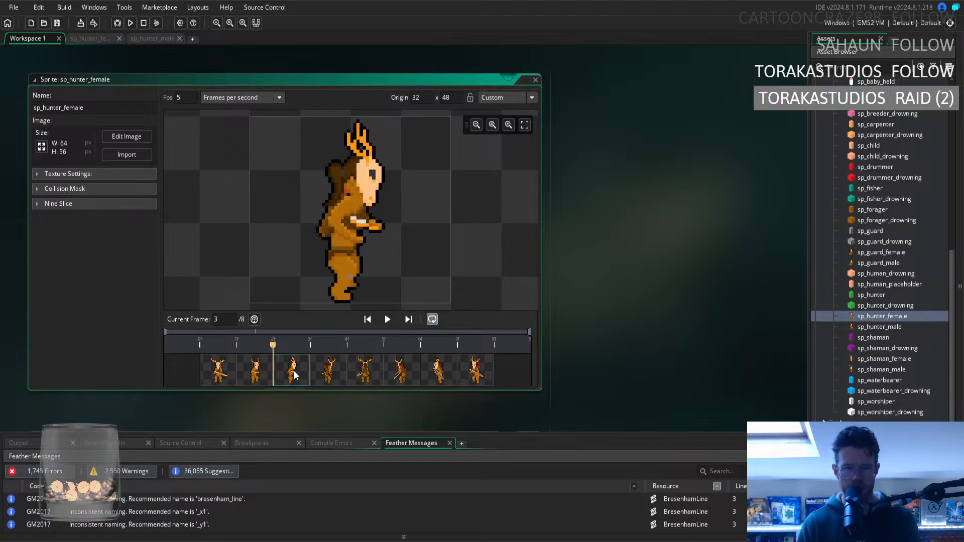
Reopen the sprite's image for editing and step through its frames from the first to compare the body shapes.
{"action": "left_click", "coordinate": [123, 137]}
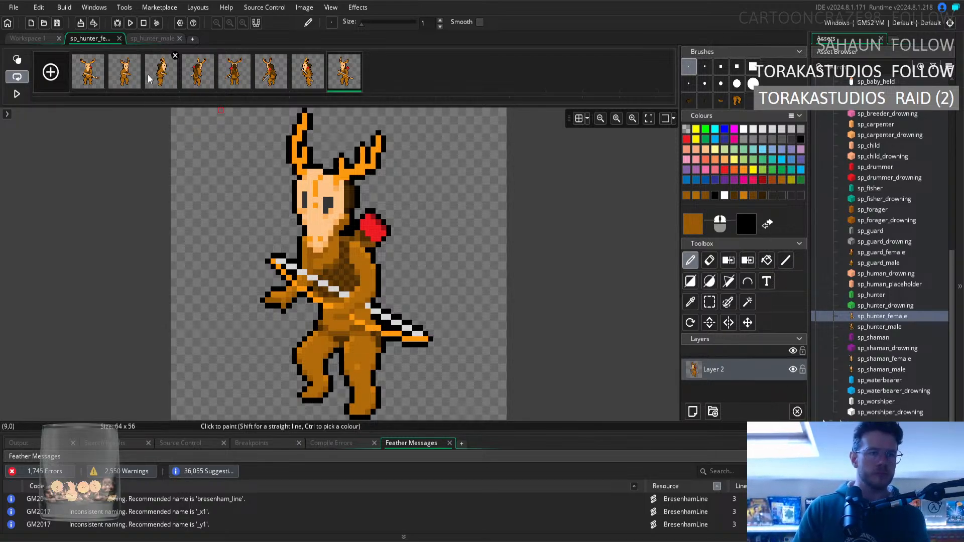
{"action": "left_click", "coordinate": [90, 74]}
{"action": "key", "text": "Right"}
{"action": "key", "text": "Right"}
{"action": "key", "text": "Right"}
{"action": "key", "text": "Right"}
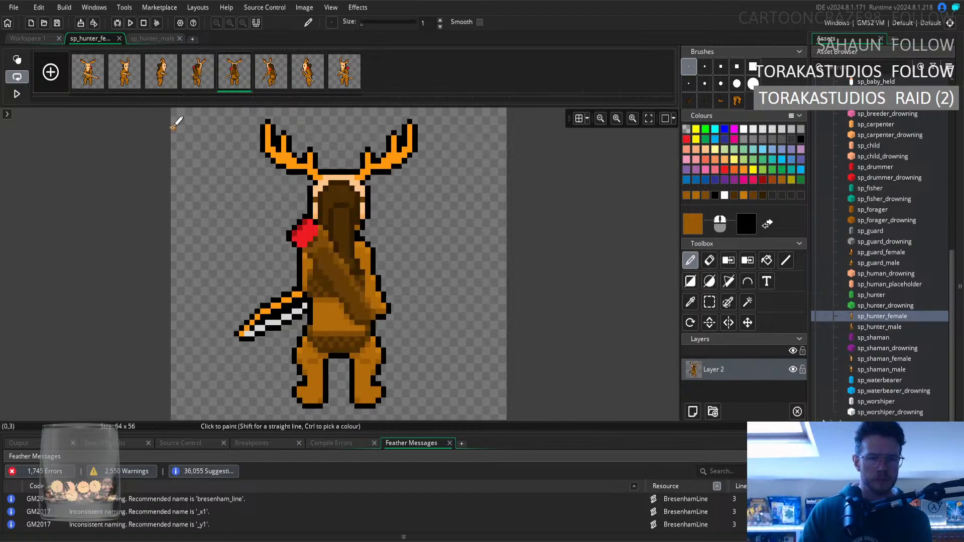
{"action": "key", "text": "Right"}
{"action": "key", "text": "Right"}
{"action": "key", "text": "Right"}
{"action": "key", "text": "Left"}
{"action": "key", "text": "Left"}
{"action": "key", "text": "Left"}
{"action": "key", "text": "Left"}
{"action": "key", "text": "Left"}
{"action": "key", "text": "Left"}
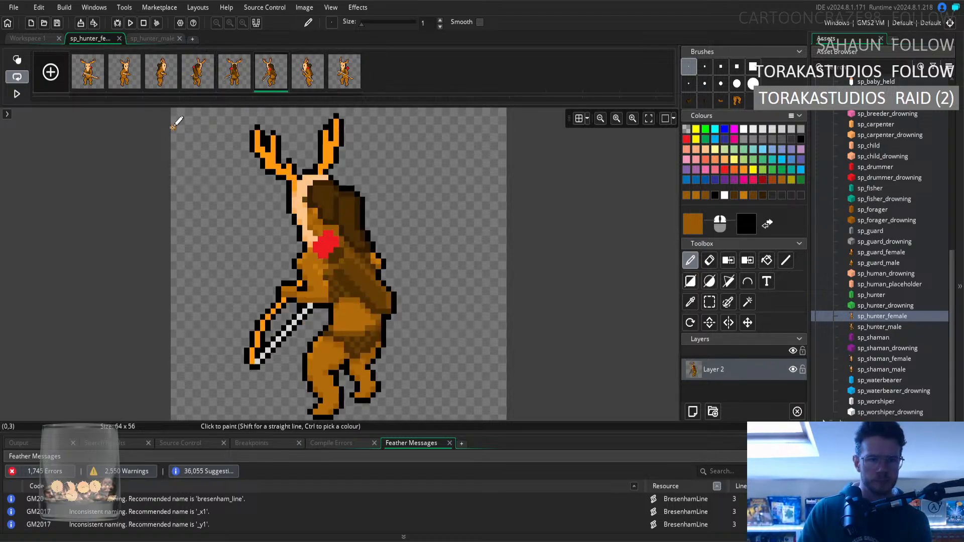
Flip between the third frame and its neighbour to examine how the waist and arm line up.
{"action": "key", "text": "Right"}
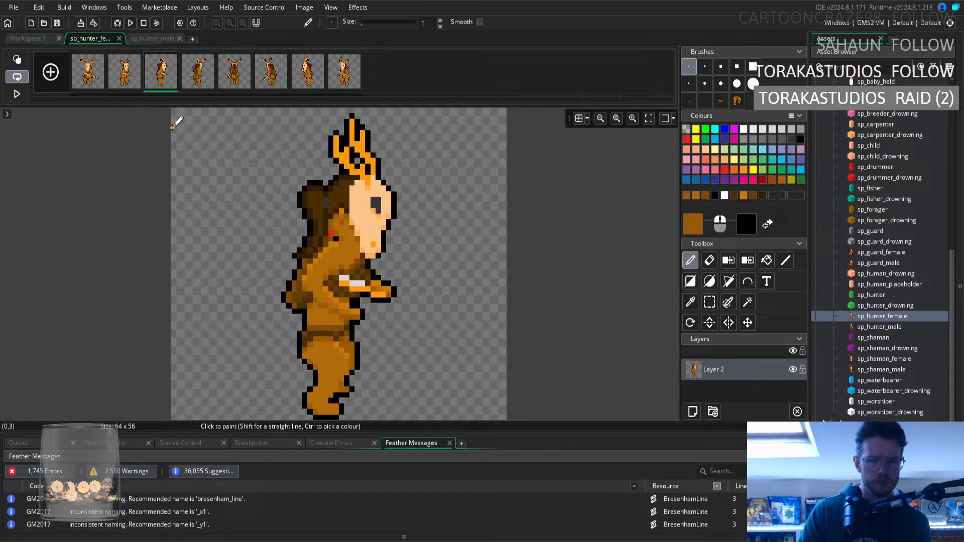
{"action": "key", "text": "Left"}
{"action": "key", "text": "Right"}
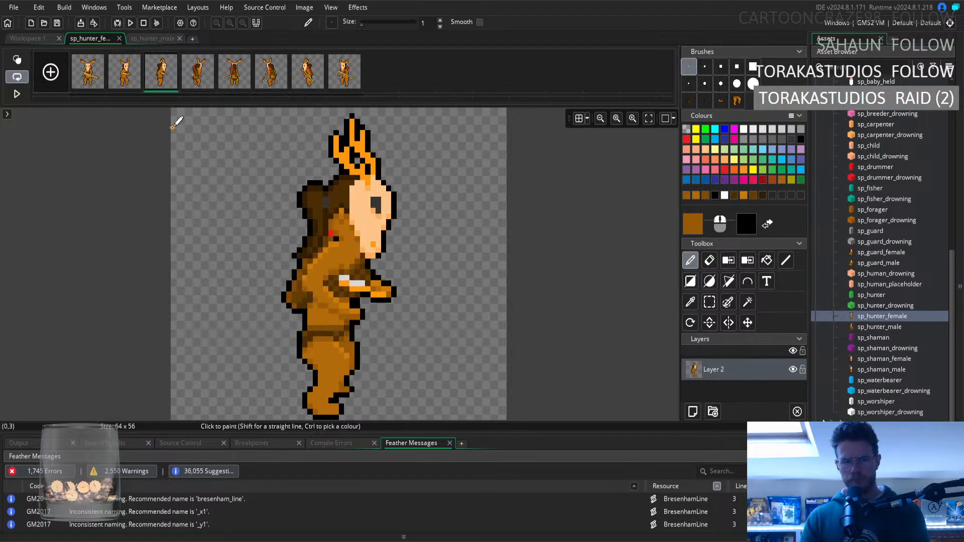
{"action": "key", "text": "Left"}
{"action": "key", "text": "Right"}
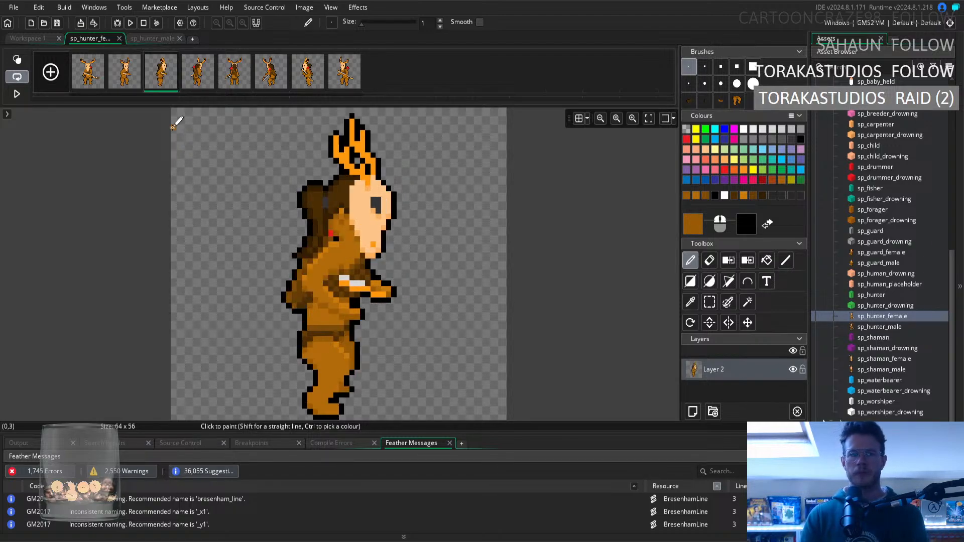
{"action": "key", "text": "Left"}
{"action": "key", "text": "Right"}
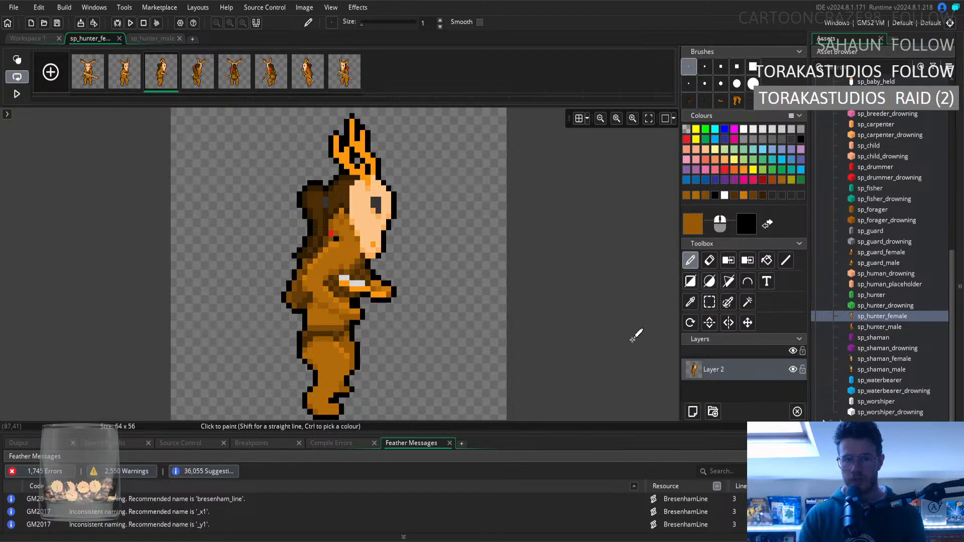
Try painting on the third frame with black sampled from the outline under the arm, and undo the stroke.
{"action": "left_click", "coordinate": [709, 260]}
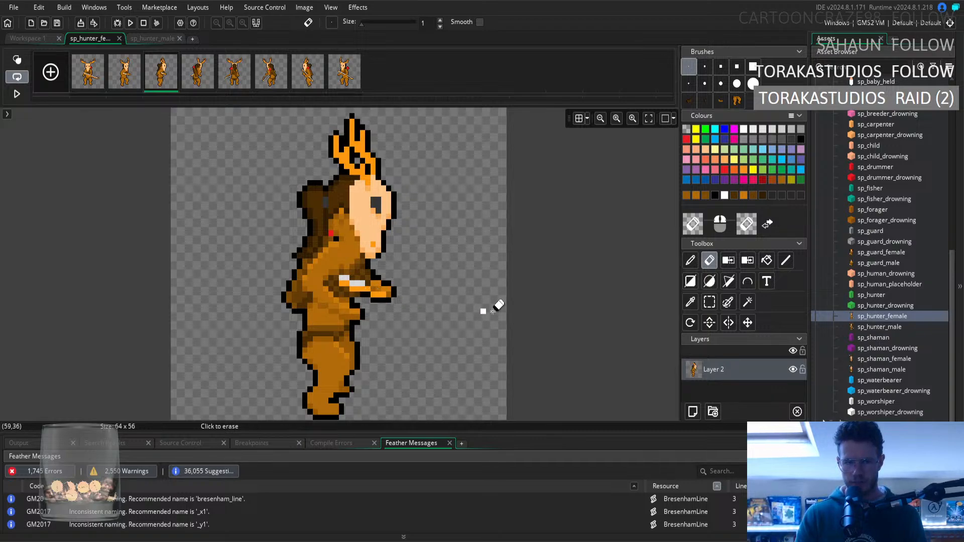
{"action": "left_click", "coordinate": [690, 302]}
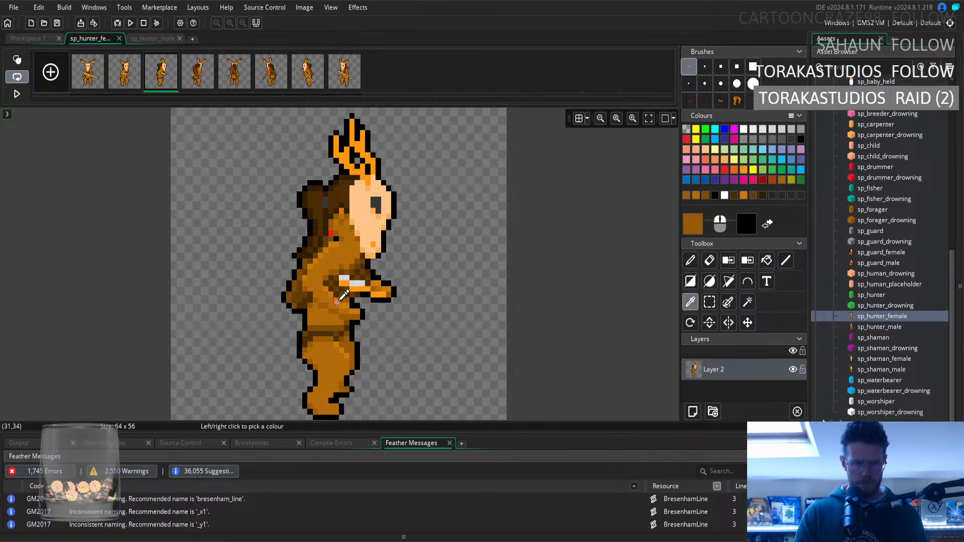
{"action": "left_click", "coordinate": [356, 298]}
{"action": "left_click", "coordinate": [690, 260]}
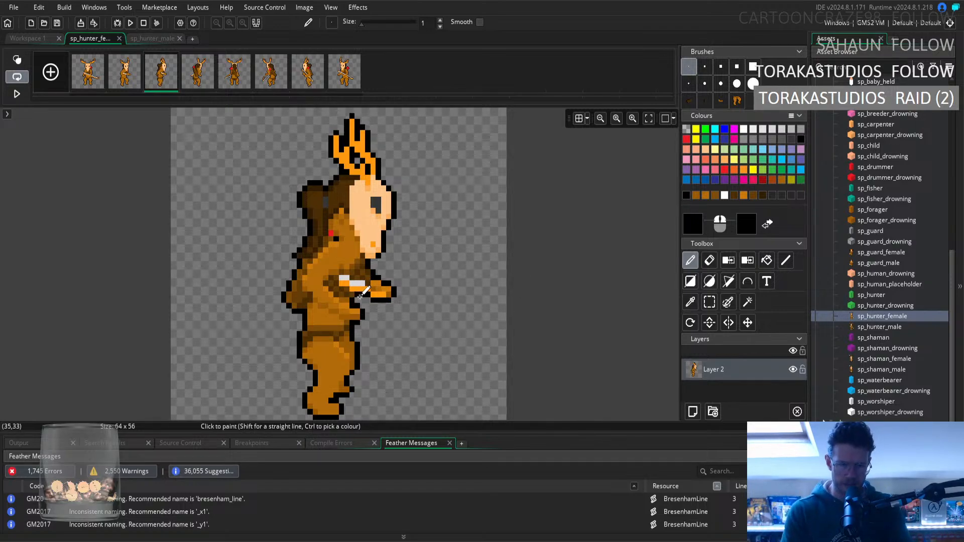
{"action": "left_click", "coordinate": [447, 316]}
{"action": "key", "text": "ctrl+z"}
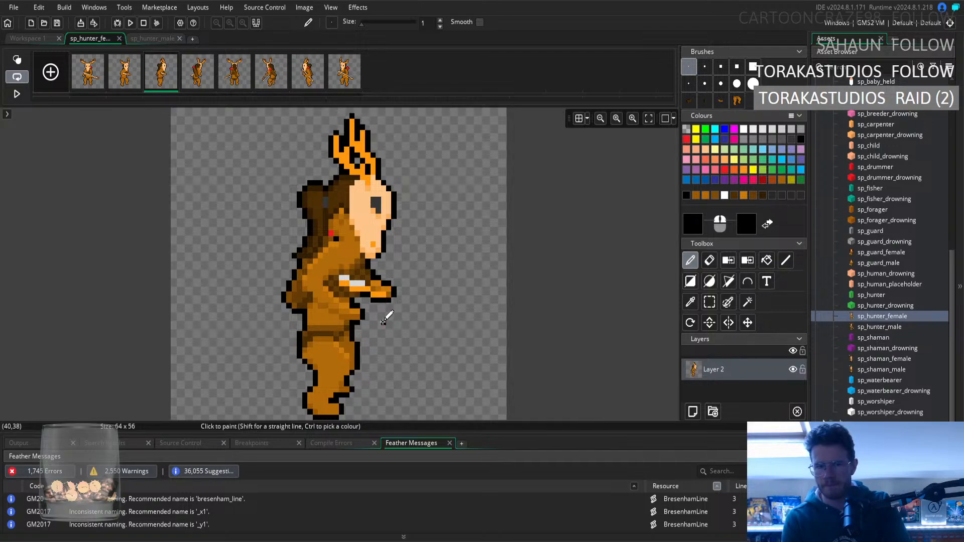
Play and pause the animation preview in Workspace 1, and show its fourth frame to inspect the waist.
{"action": "left_click", "coordinate": [44, 38]}
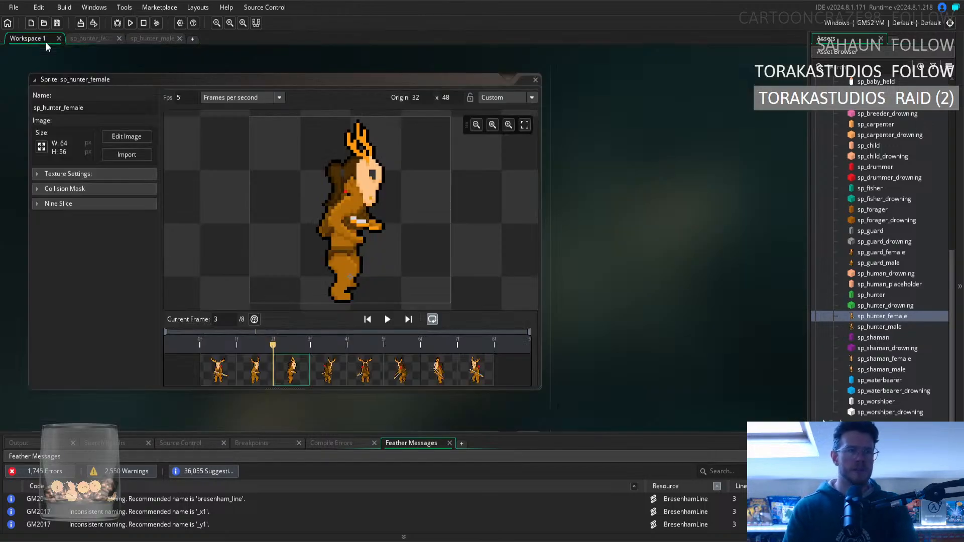
{"action": "left_click", "coordinate": [387, 319]}
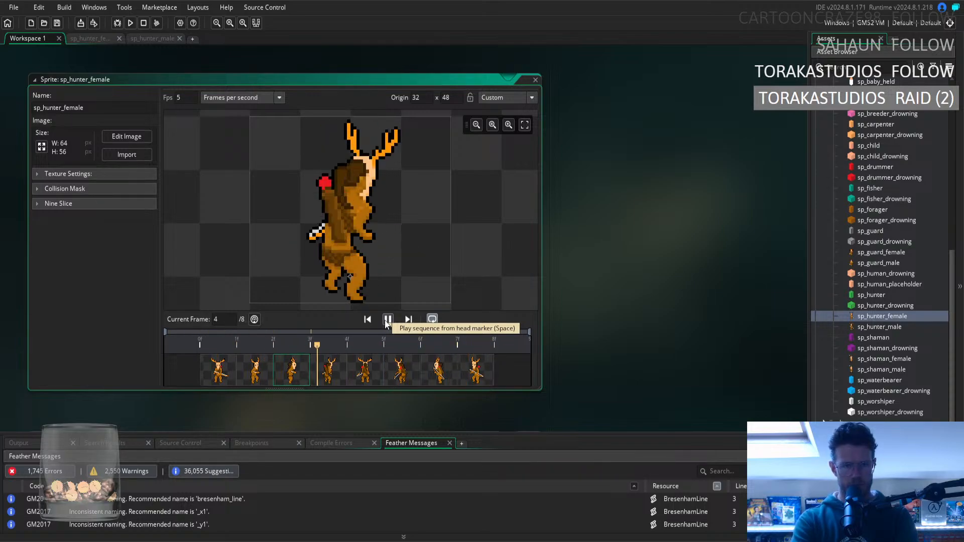
{"action": "left_click", "coordinate": [387, 321]}
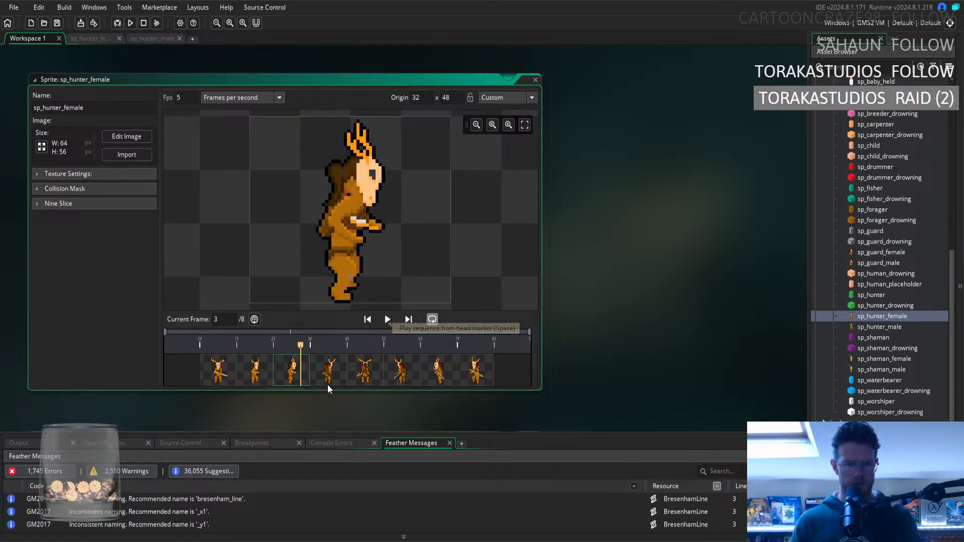
{"action": "left_click", "coordinate": [324, 380]}
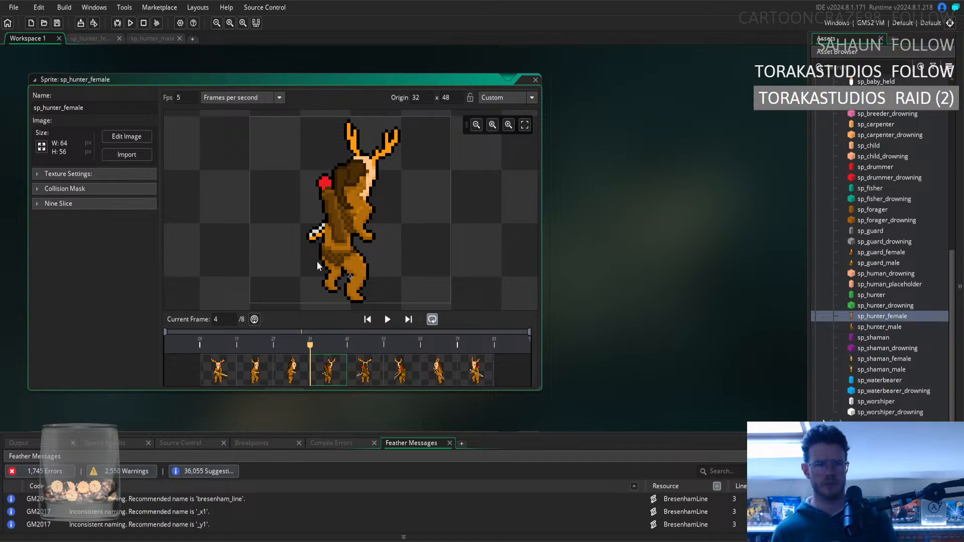
On the fourth frame, erase the waist outline below the forearm and redraw it in black further inward to slim the waist.
{"action": "left_click", "coordinate": [91, 38]}
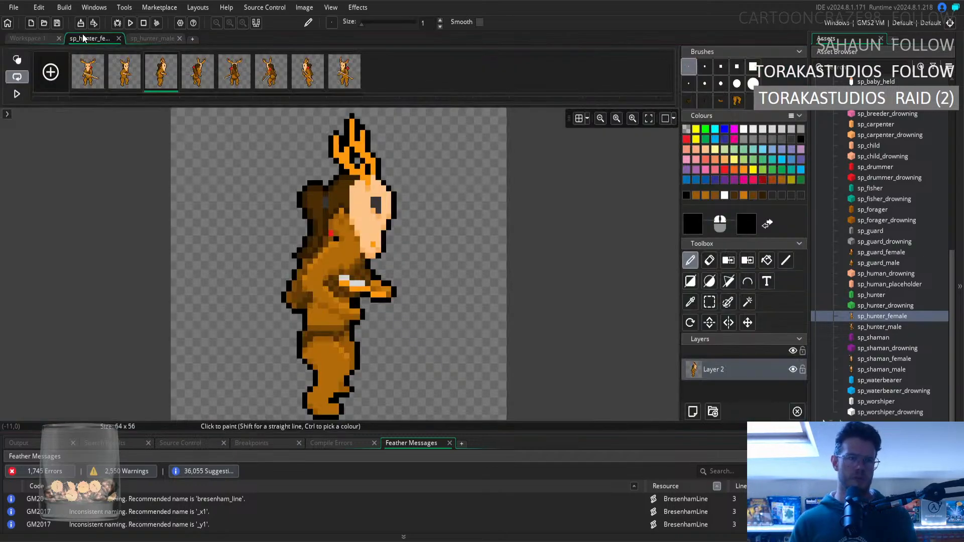
{"action": "left_click", "coordinate": [195, 80]}
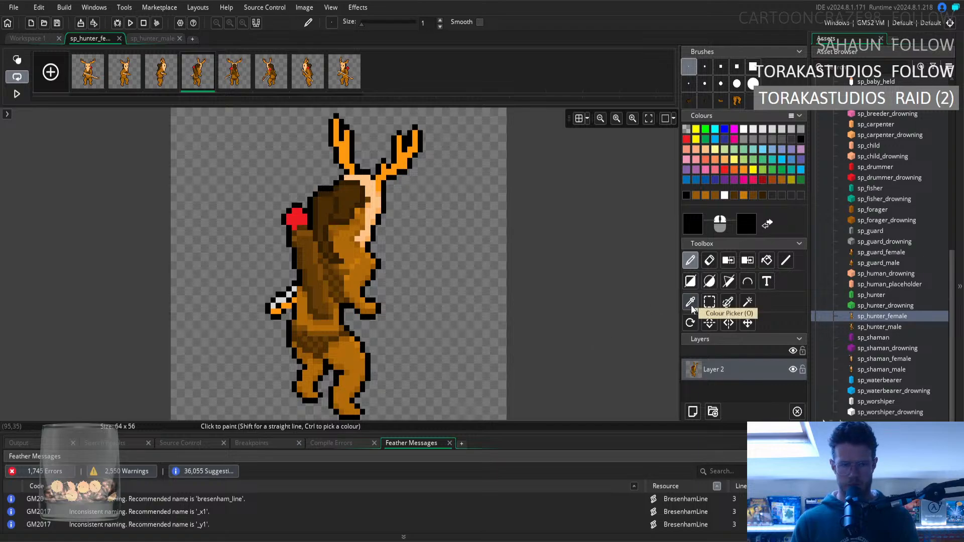
{"action": "left_click", "coordinate": [709, 260]}
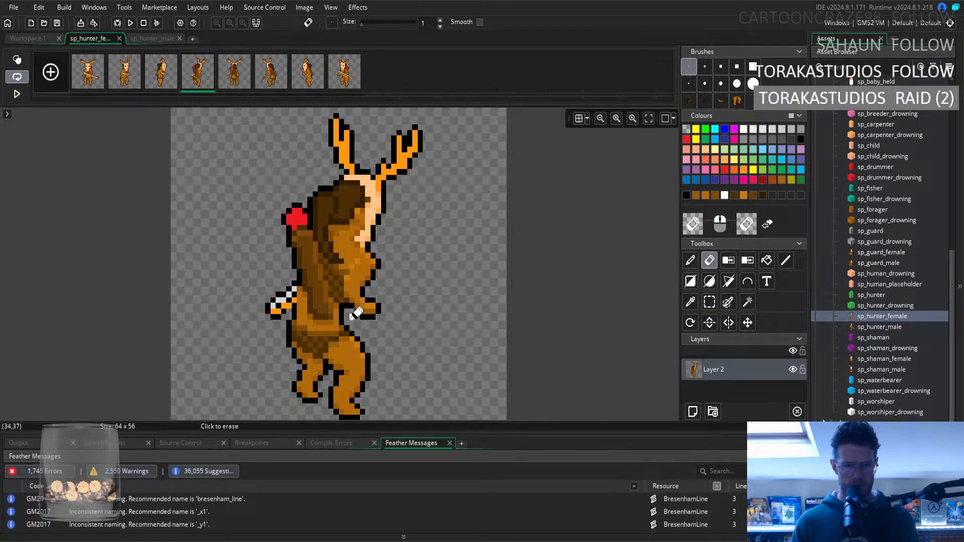
{"action": "left_click_drag", "start_coordinate": [347, 304], "coordinate": [350, 327]}
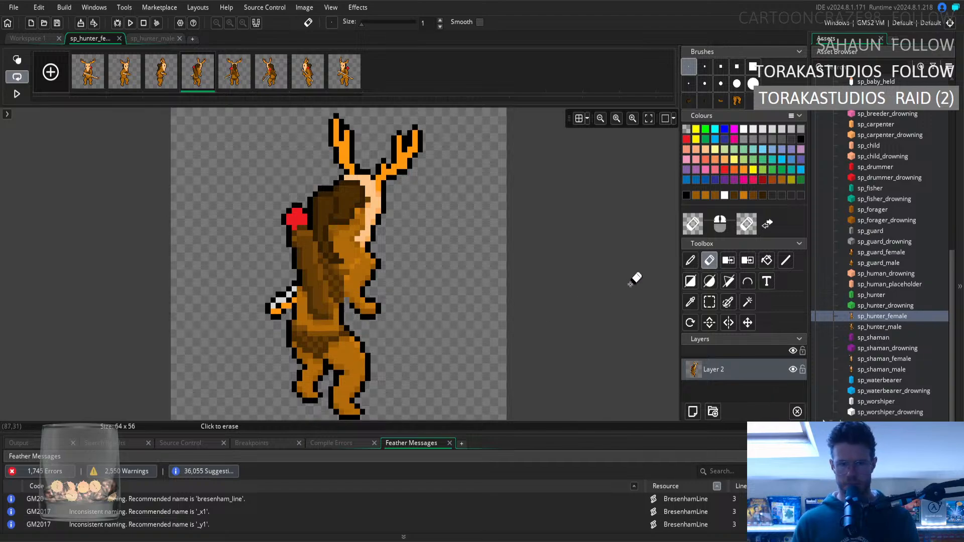
{"action": "left_click", "coordinate": [689, 302]}
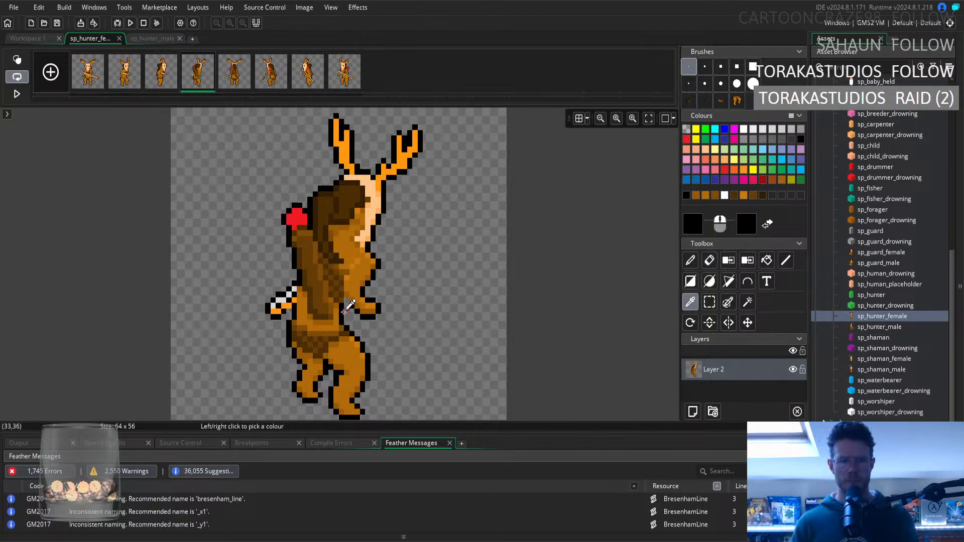
{"action": "left_click", "coordinate": [690, 263]}
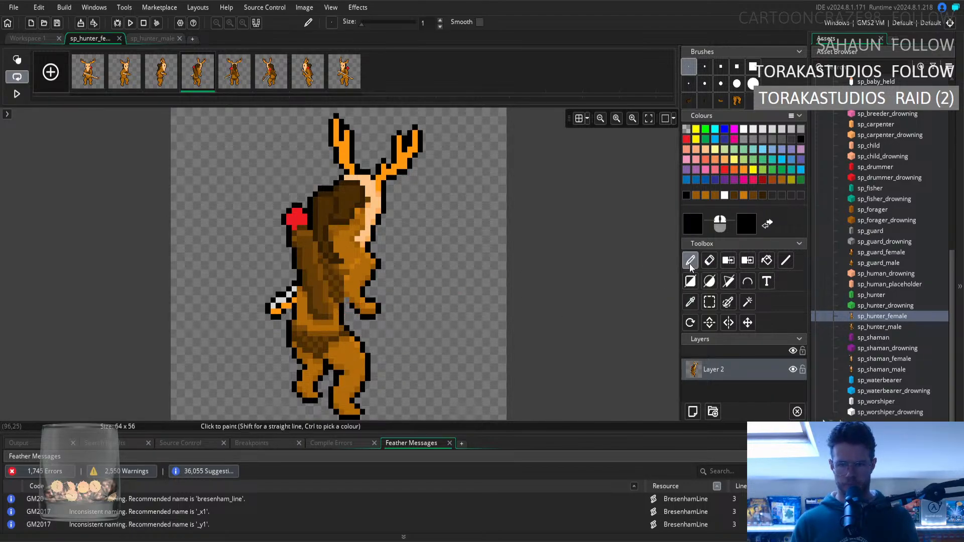
On the fourth frame, touch up the shading along the slimmed waist edge using lighter and darker browns sampled from the body.
{"action": "left_click", "coordinate": [690, 302]}
{"action": "left_click", "coordinate": [335, 311]}
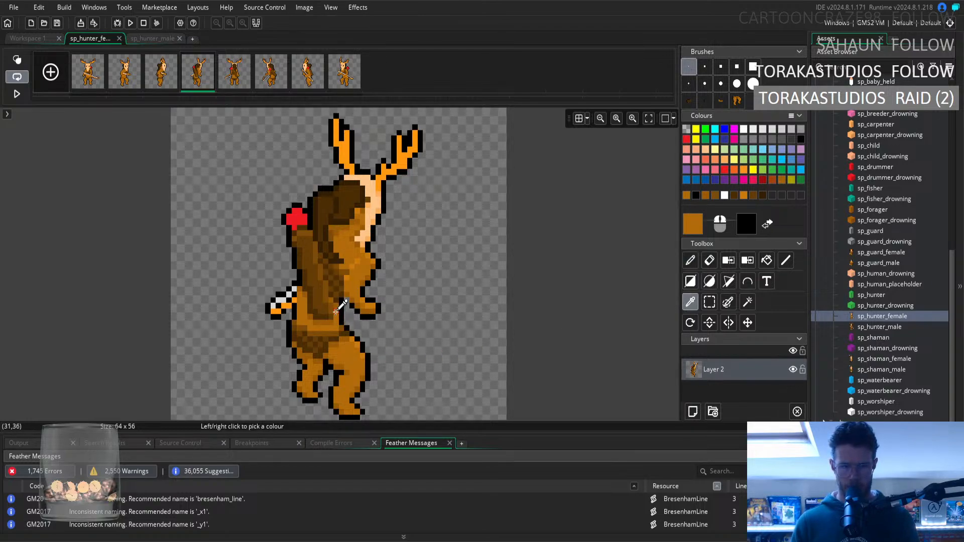
{"action": "left_click", "coordinate": [690, 260]}
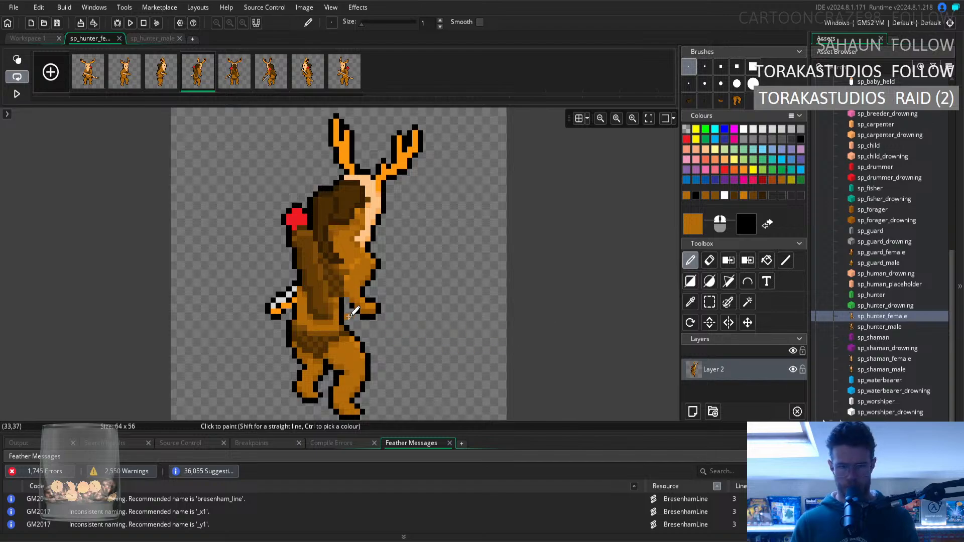
{"action": "left_click", "coordinate": [691, 301]}
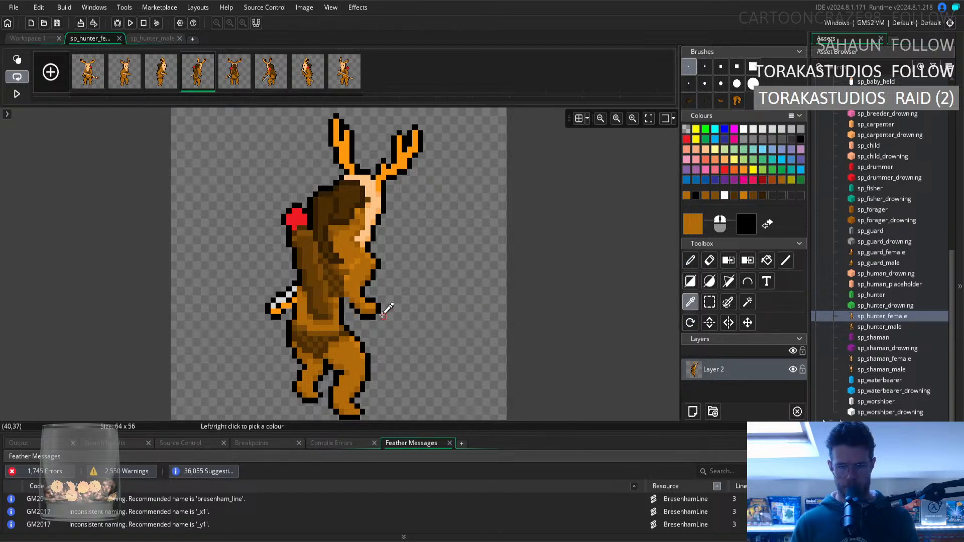
{"action": "left_click", "coordinate": [336, 307]}
{"action": "left_click", "coordinate": [690, 260]}
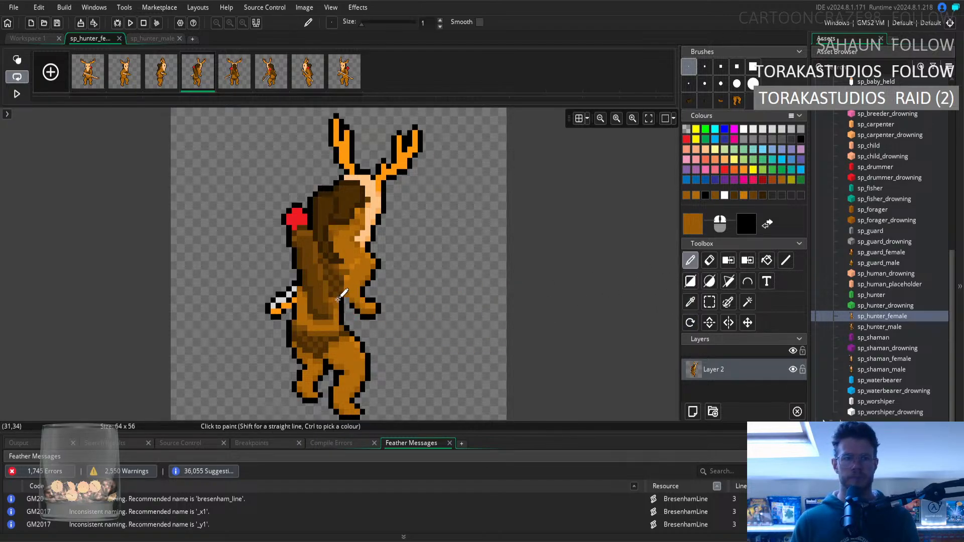
{"action": "left_click", "coordinate": [690, 302]}
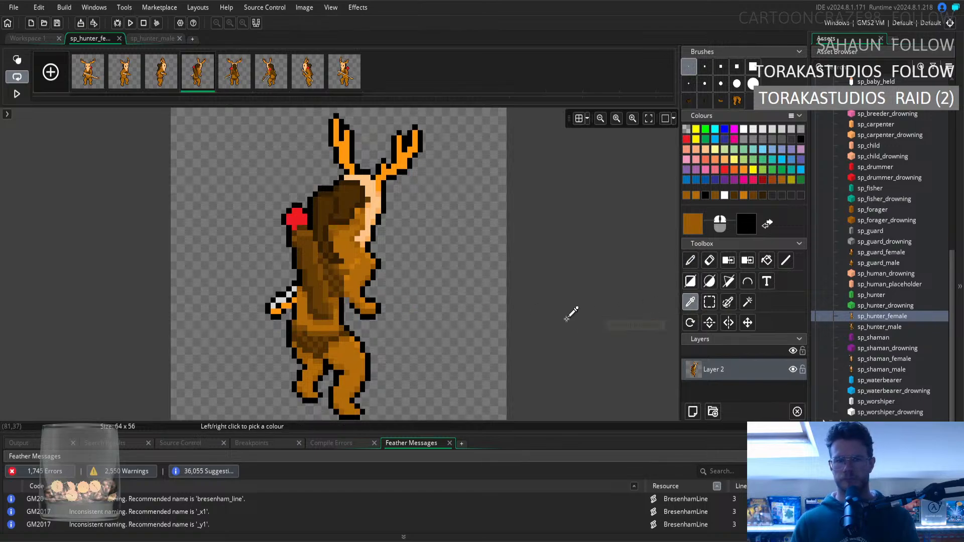
{"action": "left_click", "coordinate": [336, 313]}
{"action": "left_click", "coordinate": [691, 261]}
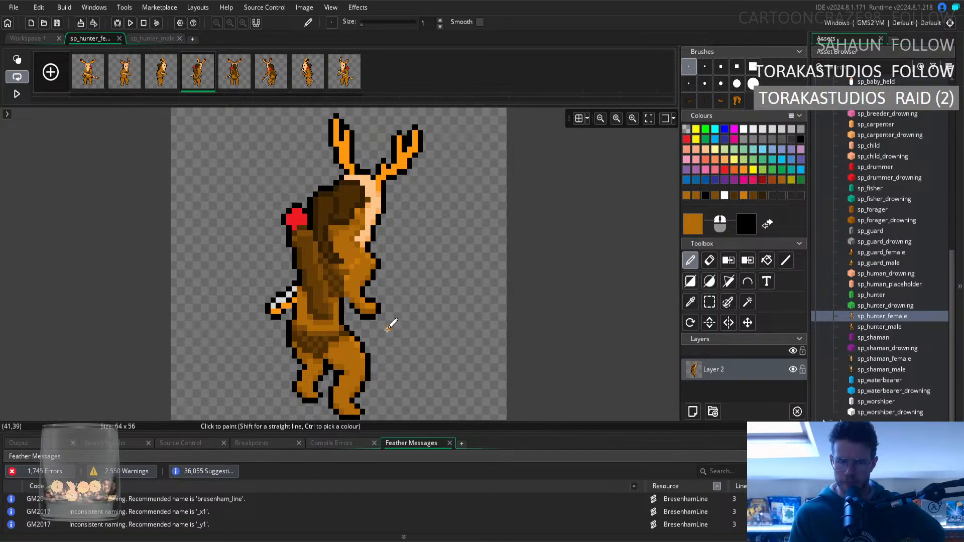
Compare the fourth and sixth frames against the grid overlay to examine how their bodies and waists line up, and hide the grid.
{"action": "left_click", "coordinate": [271, 83]}
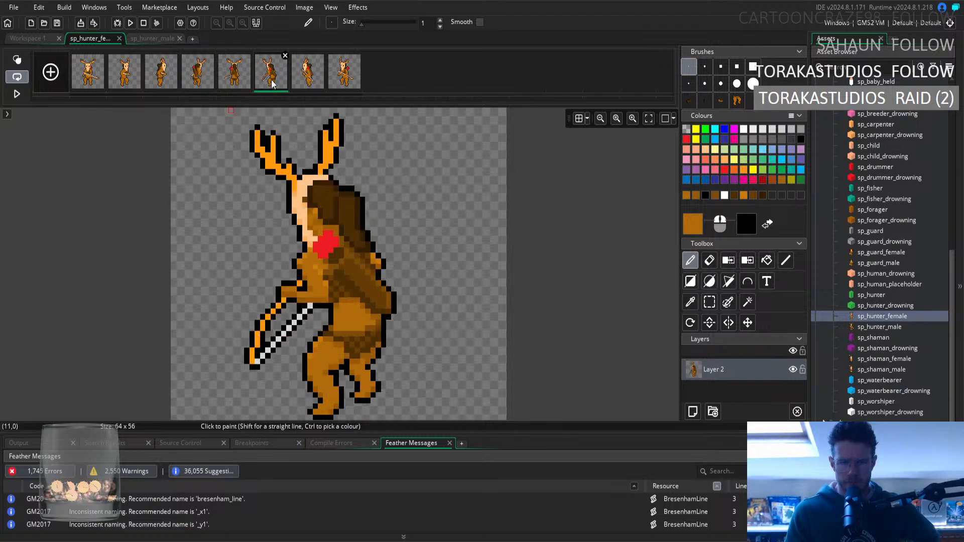
{"action": "left_click", "coordinate": [579, 118]}
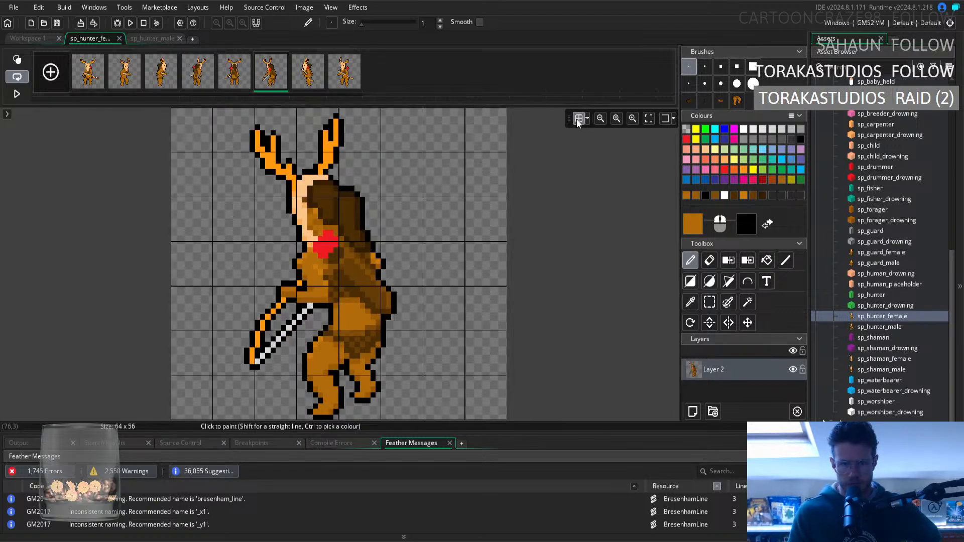
{"action": "left_click", "coordinate": [193, 78]}
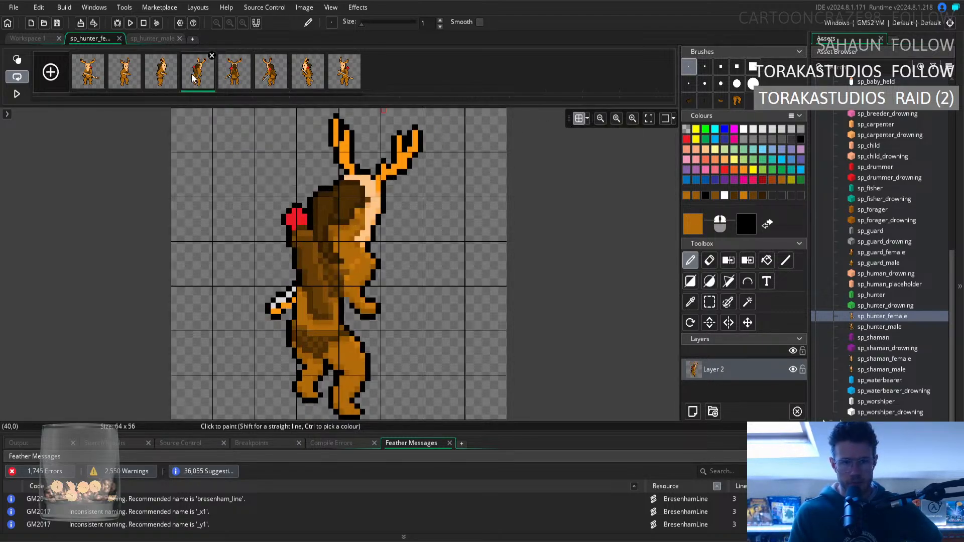
{"action": "left_click", "coordinate": [271, 83]}
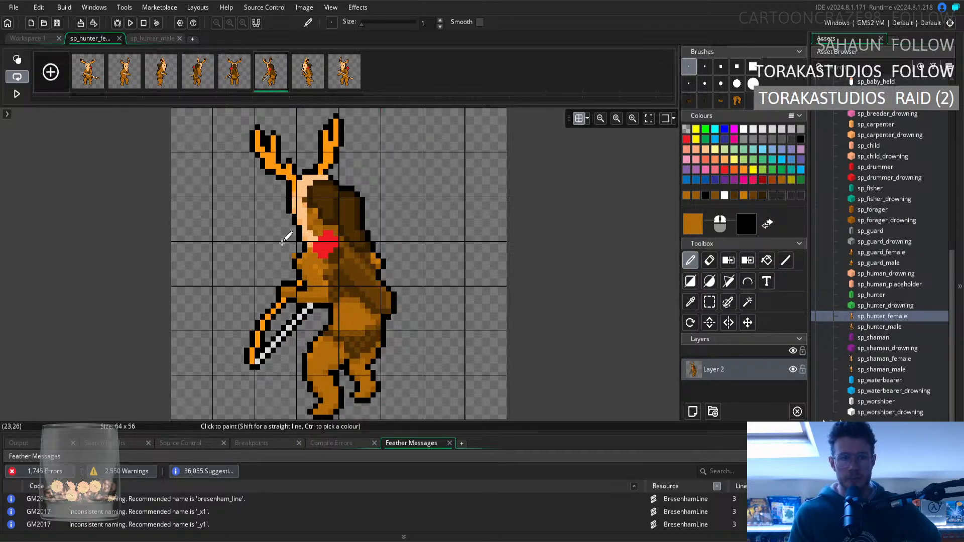
{"action": "left_click", "coordinate": [225, 86]}
{"action": "left_click", "coordinate": [211, 80]}
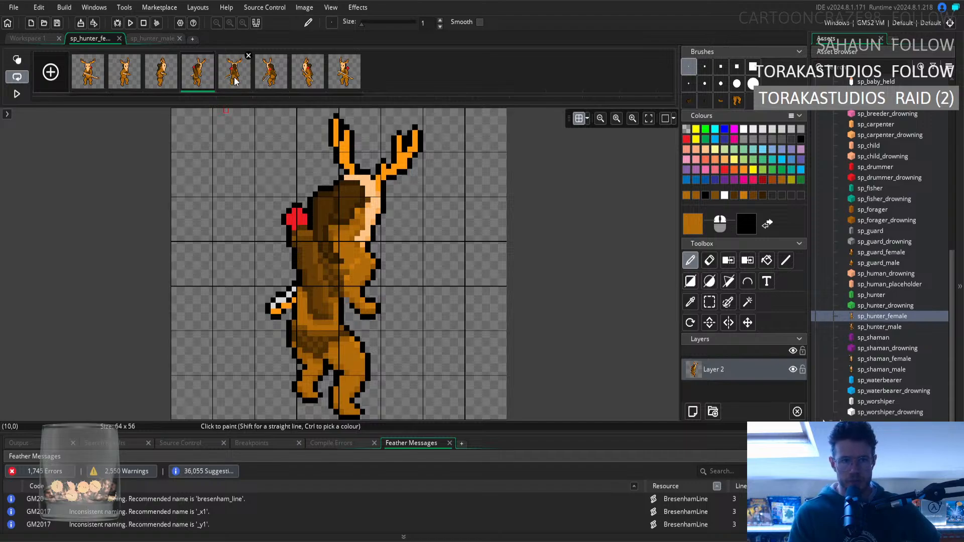
{"action": "left_click", "coordinate": [269, 80]}
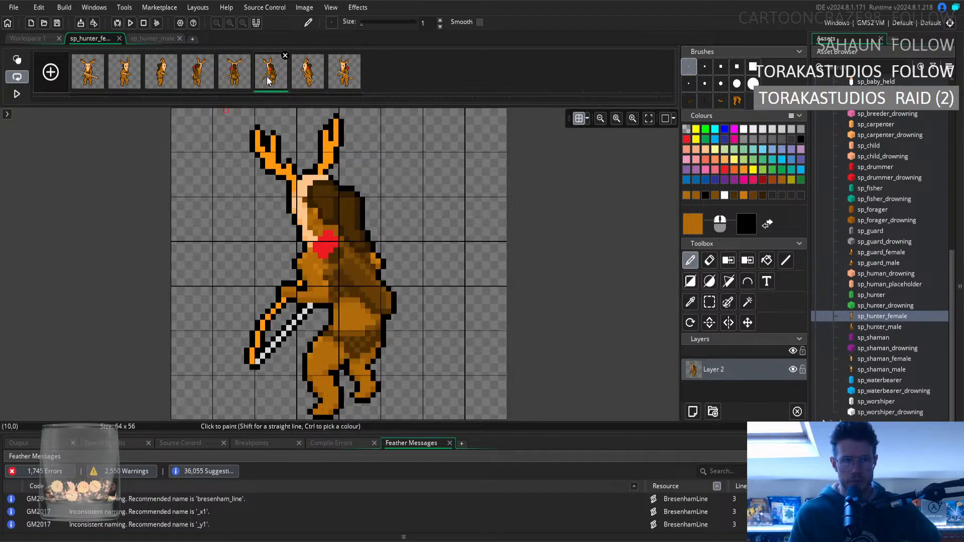
{"action": "left_click", "coordinate": [201, 78]}
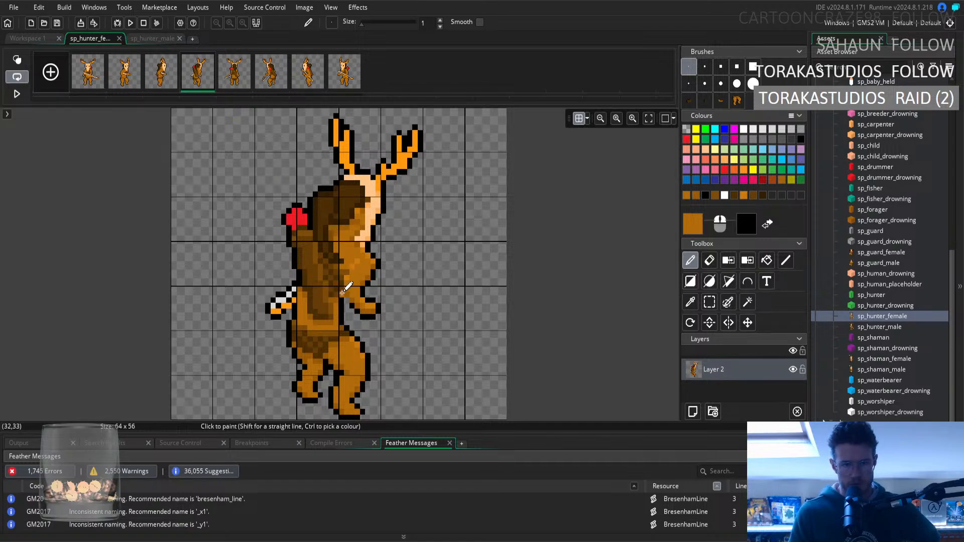
{"action": "left_click", "coordinate": [258, 80]}
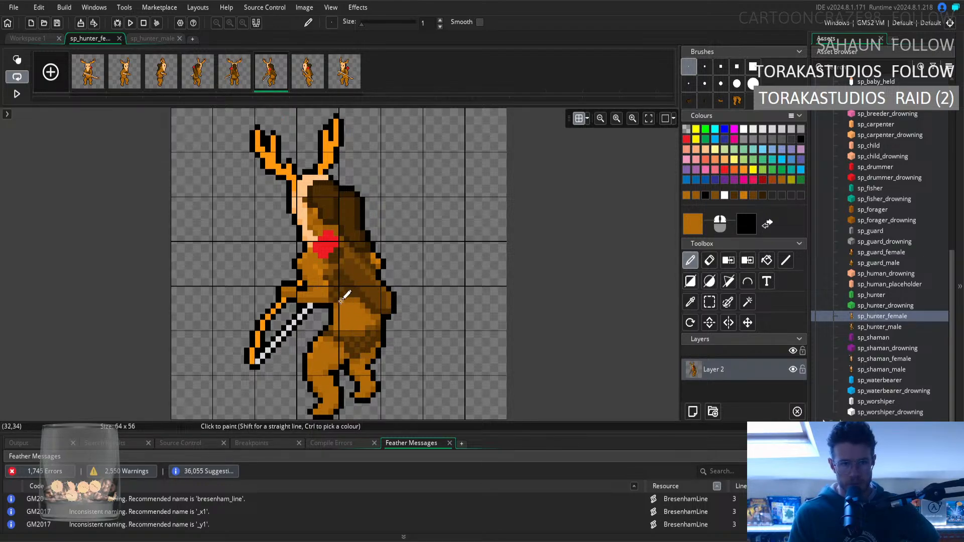
{"action": "left_click", "coordinate": [198, 76]}
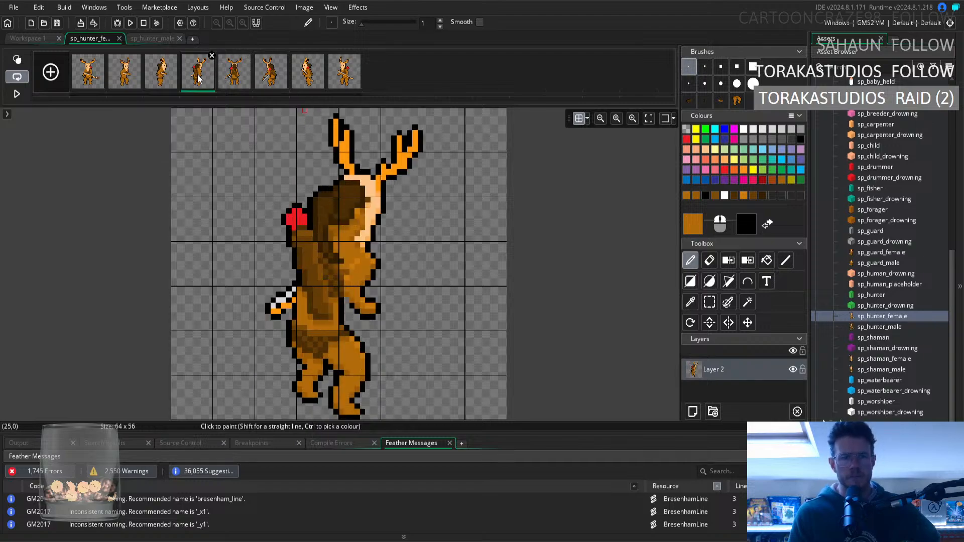
{"action": "left_click", "coordinate": [269, 81]}
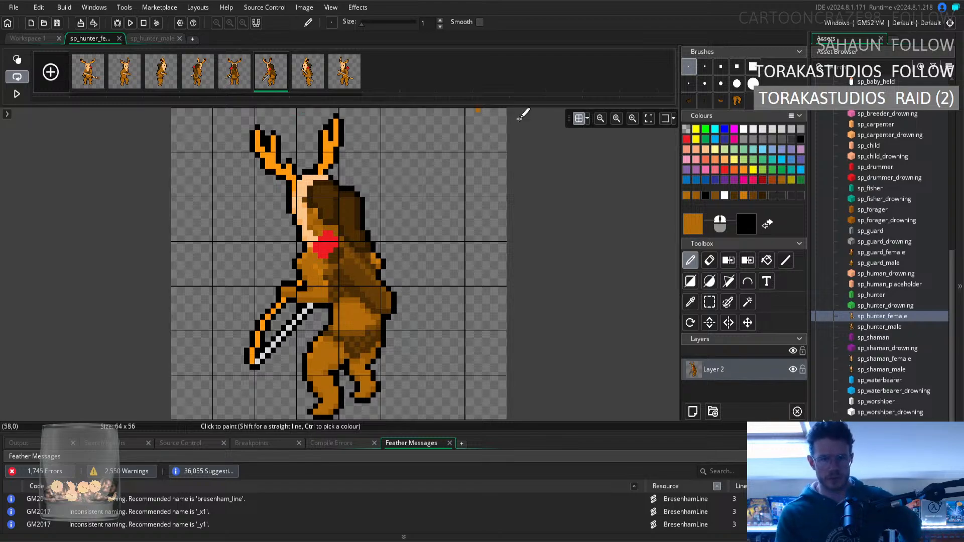
{"action": "left_click", "coordinate": [577, 118]}
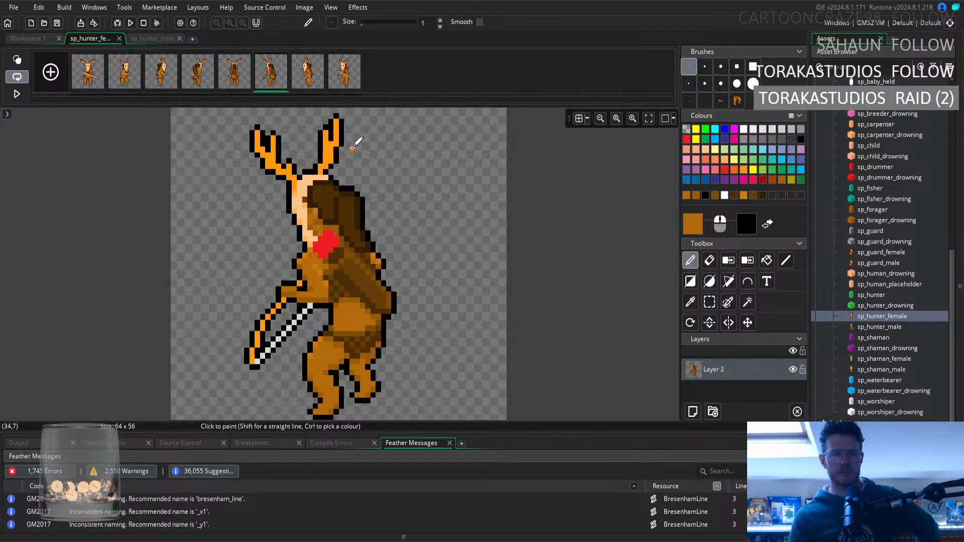
Flip repeatedly between the fourth and sixth frames without the grid to compare their silhouettes and waist widths.
{"action": "left_click", "coordinate": [200, 88]}
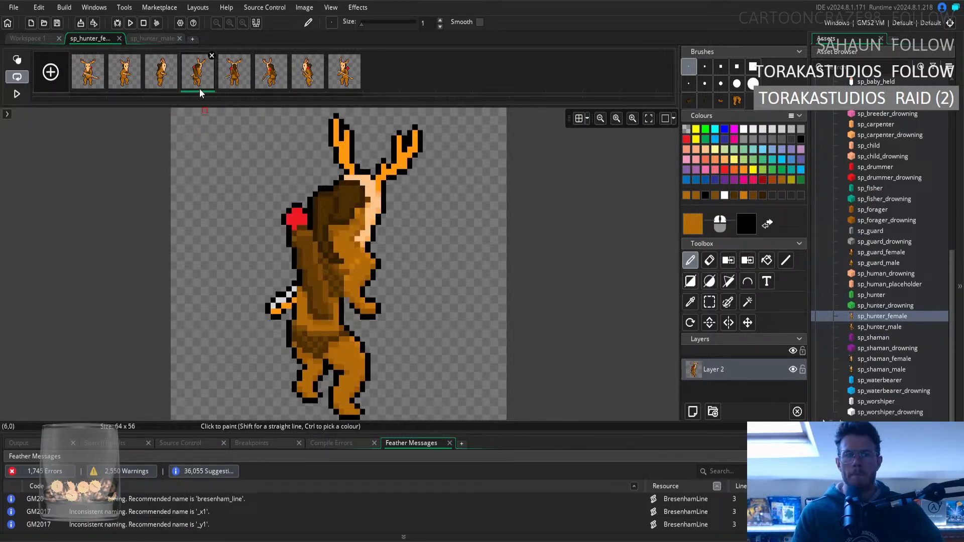
{"action": "left_click", "coordinate": [268, 83]}
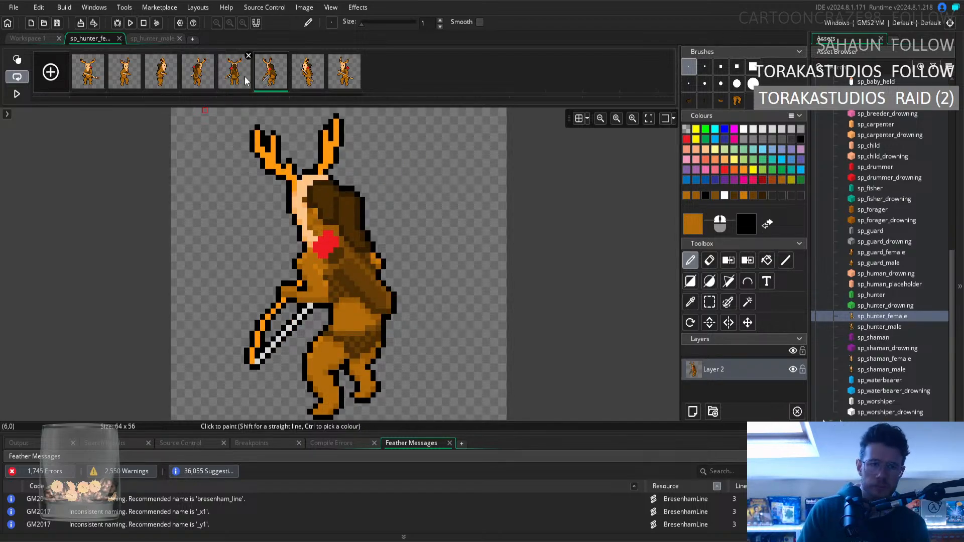
{"action": "left_click", "coordinate": [199, 78]}
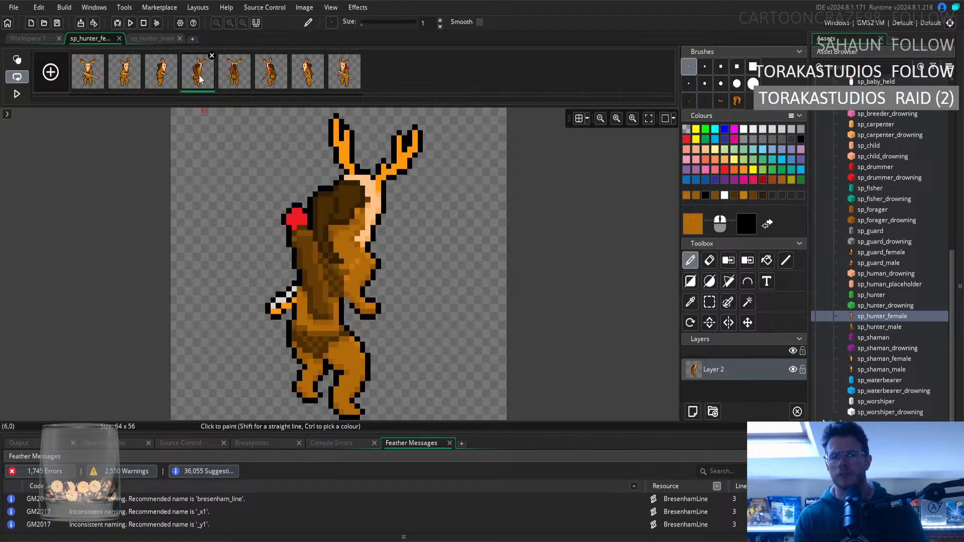
{"action": "left_click", "coordinate": [268, 77]}
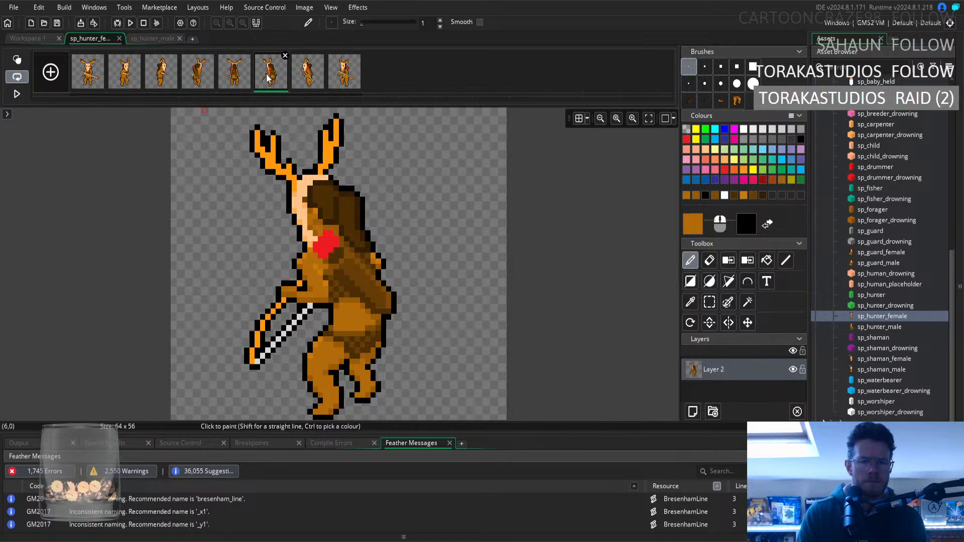
{"action": "left_click", "coordinate": [203, 83]}
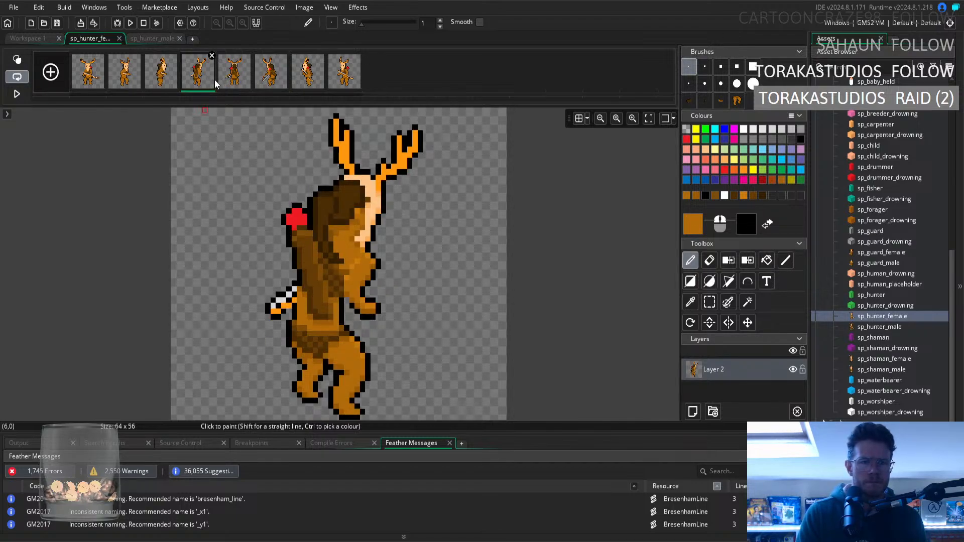
{"action": "left_click", "coordinate": [263, 76]}
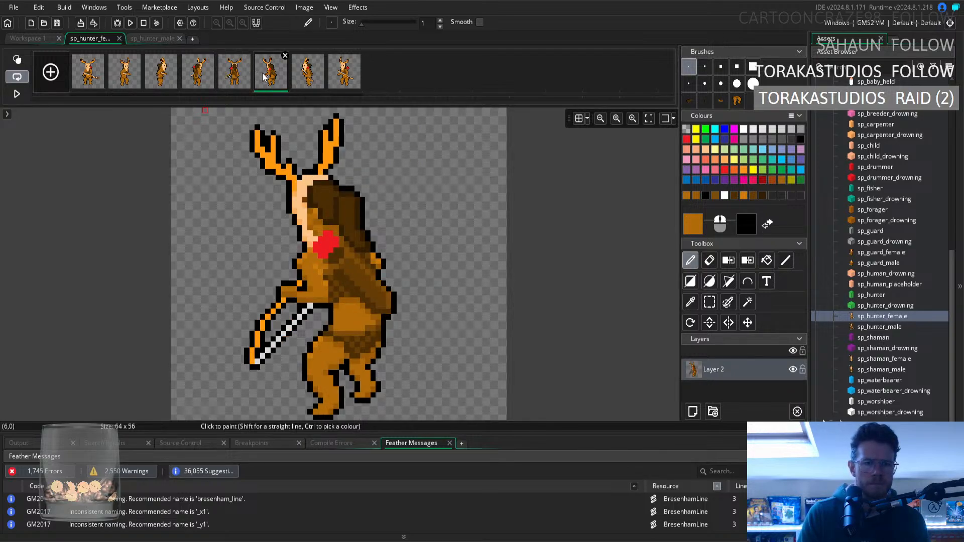
{"action": "left_click", "coordinate": [197, 69]}
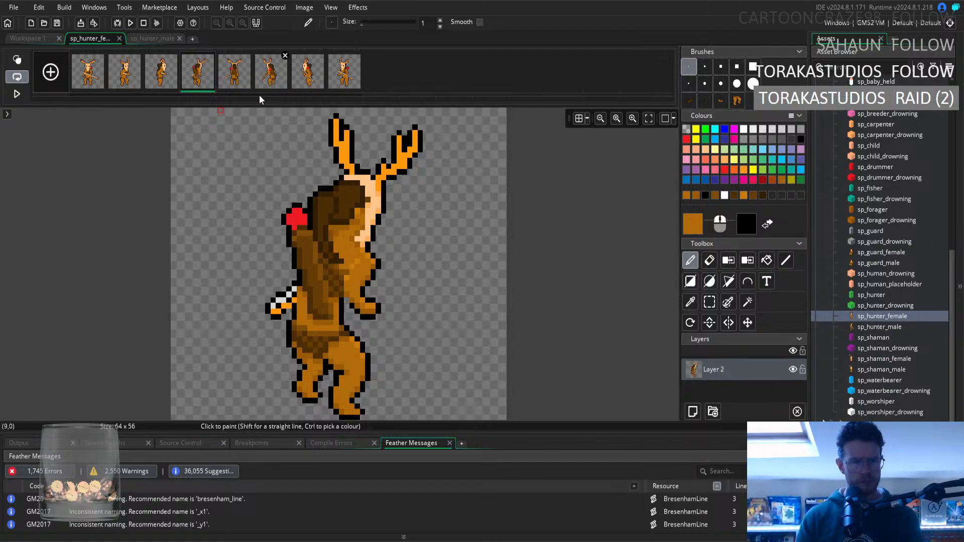
{"action": "left_click", "coordinate": [276, 85]}
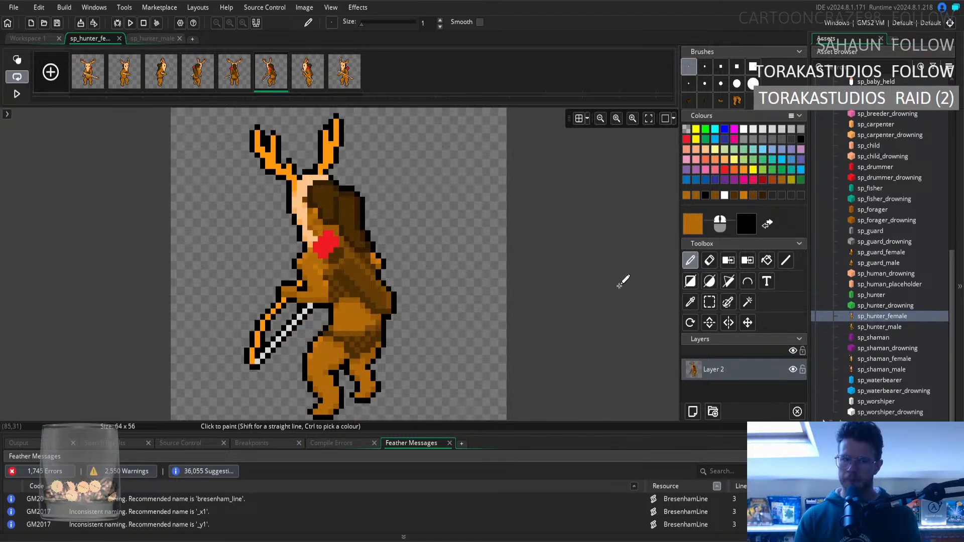
Sample black from the outline beside the sixth frame's waist, check the fourth frame for reference, and ready the Pencil tool.
{"action": "left_click", "coordinate": [690, 302]}
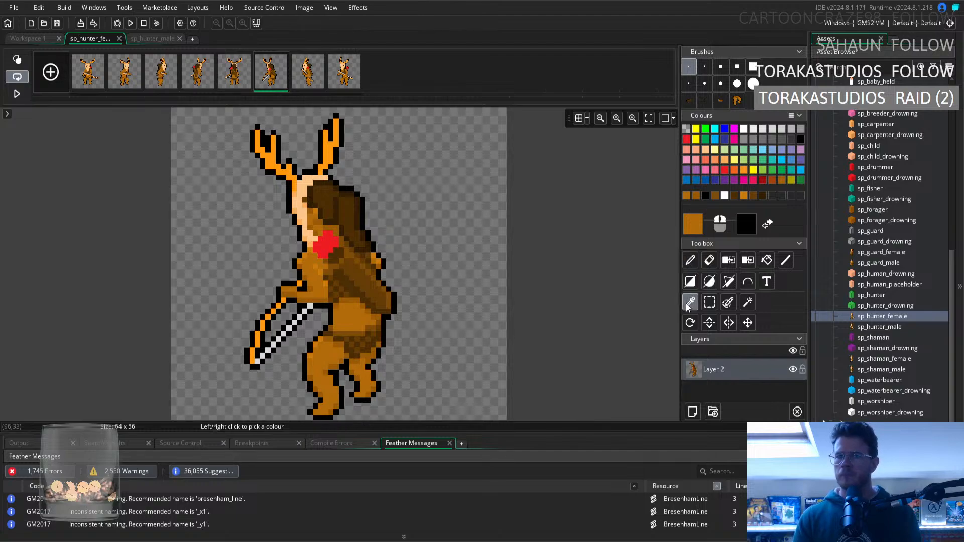
{"action": "left_click", "coordinate": [388, 316]}
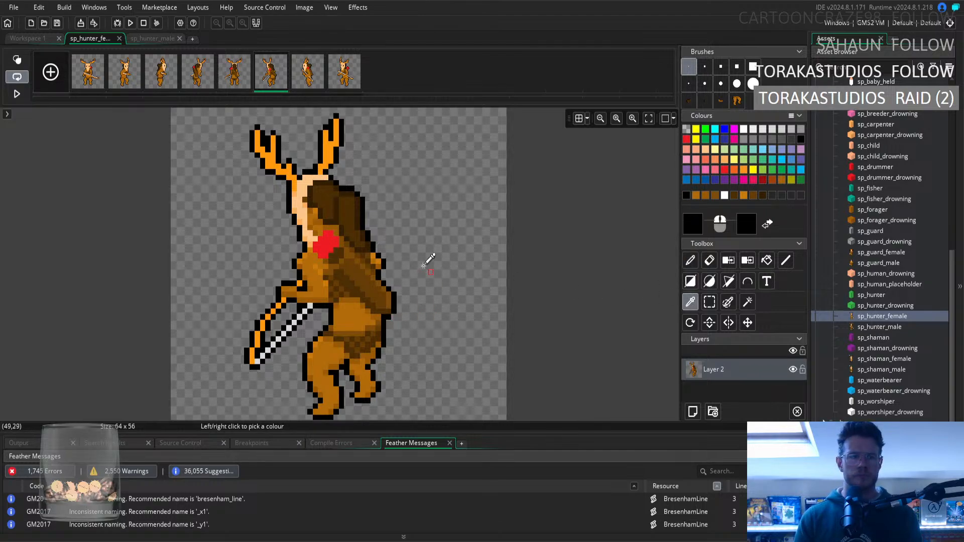
{"action": "left_click", "coordinate": [191, 77]}
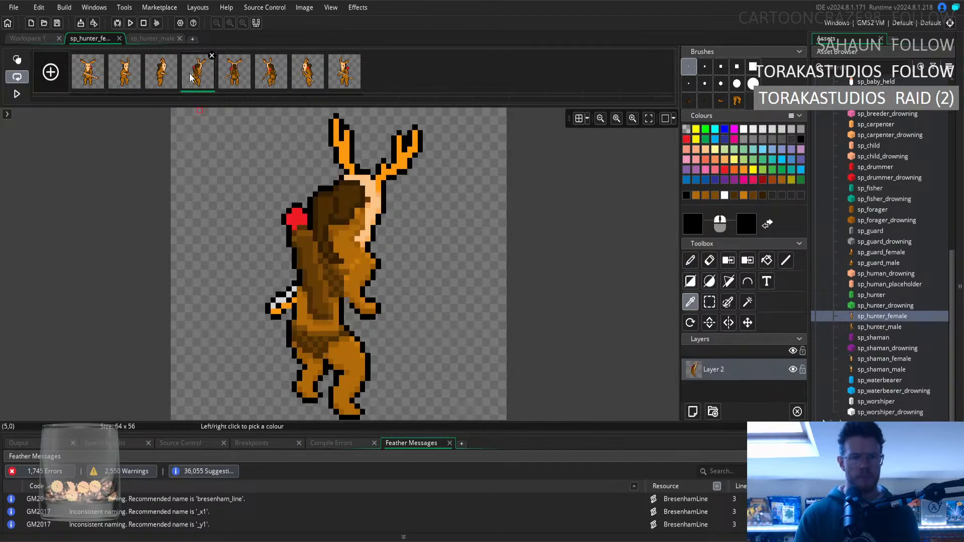
{"action": "left_click", "coordinate": [280, 82]}
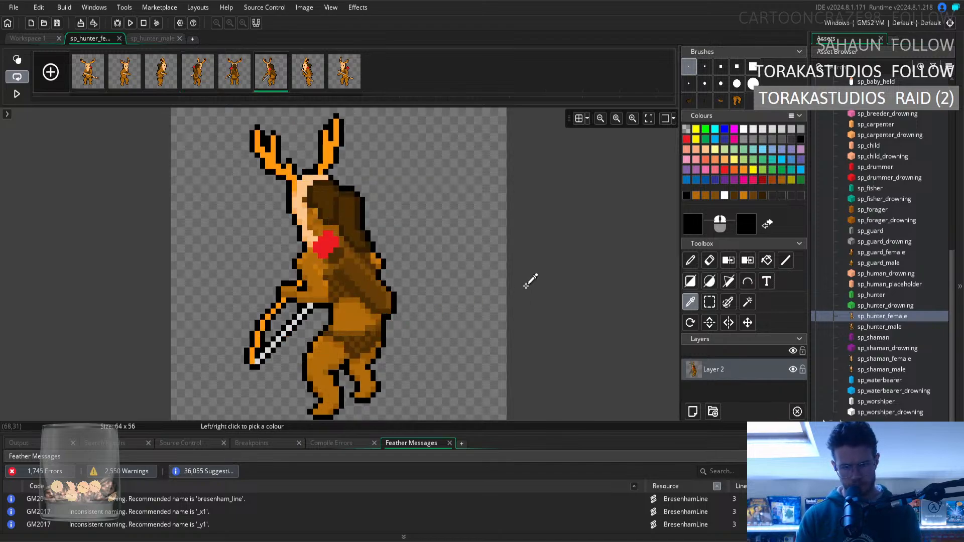
{"action": "key", "text": "d"}
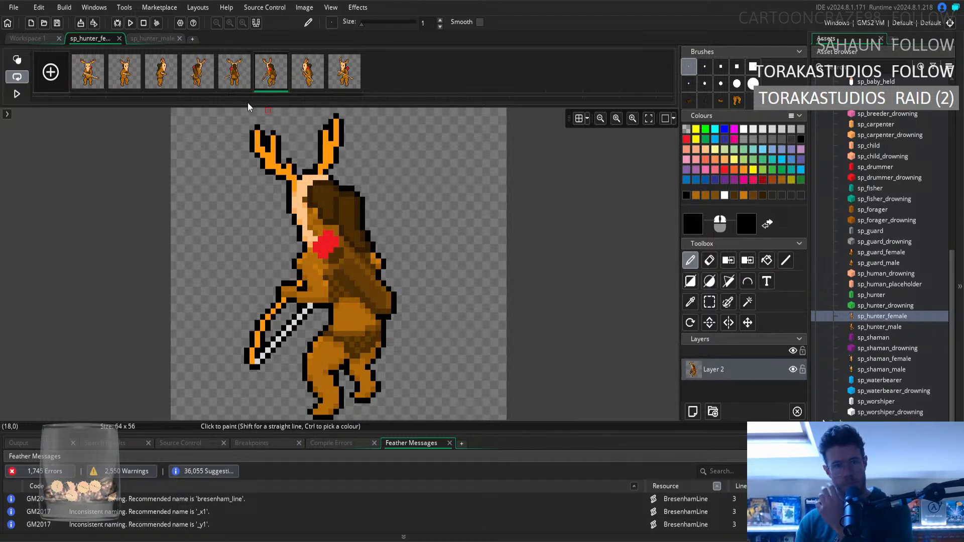
Recheck the fourth frame against the sixth, with the grid shown again, to judge how far each body sits from the centre line.
{"action": "left_click", "coordinate": [199, 76]}
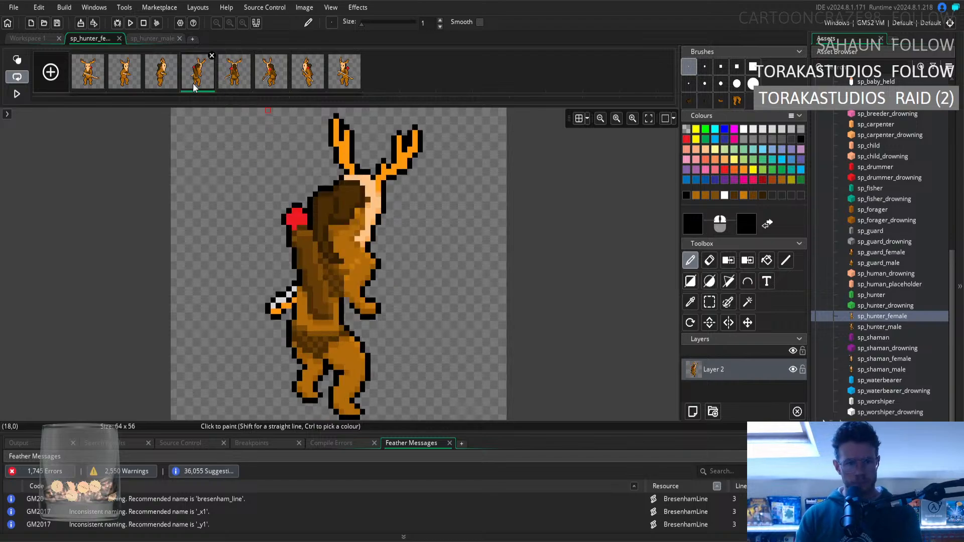
{"action": "left_click", "coordinate": [243, 77]}
{"action": "left_click", "coordinate": [264, 82]}
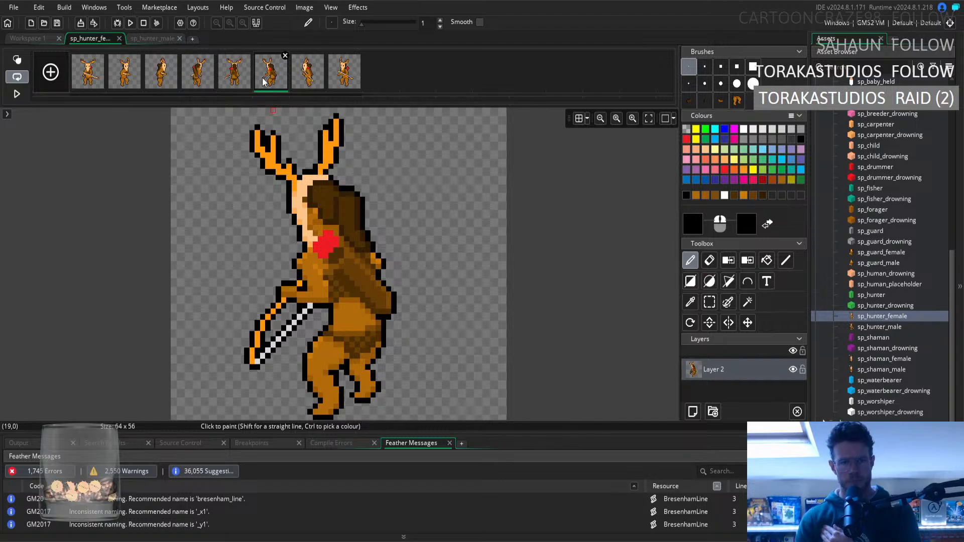
{"action": "left_click", "coordinate": [579, 118]}
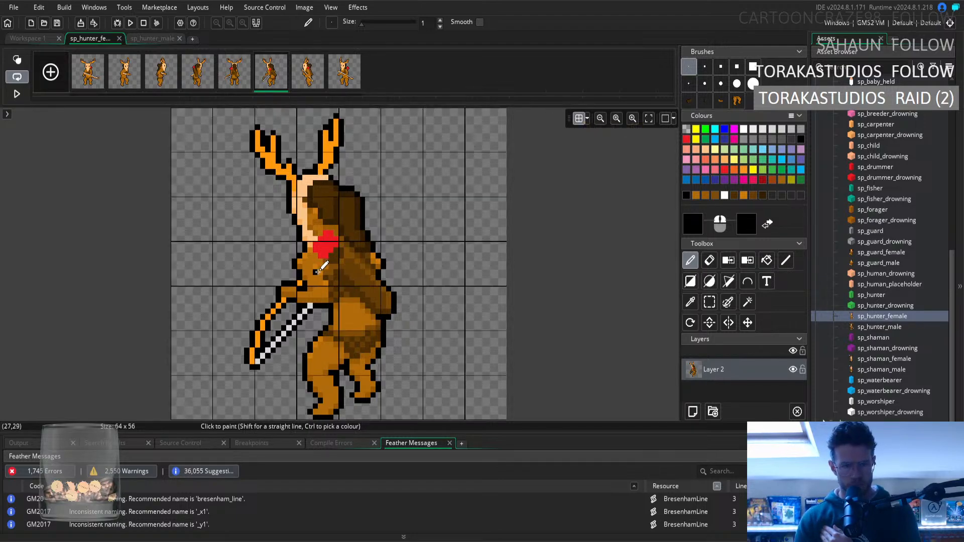
{"action": "left_click", "coordinate": [211, 72]}
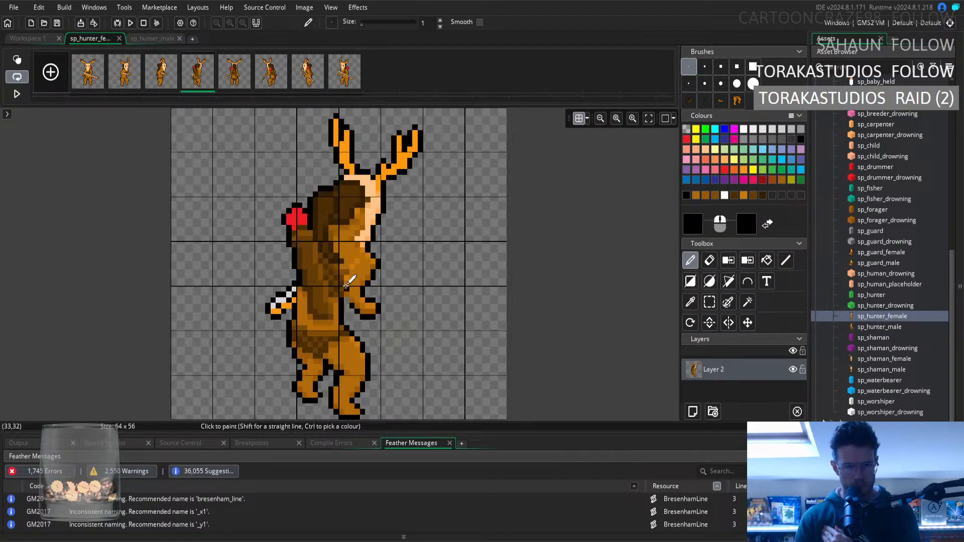
{"action": "left_click", "coordinate": [271, 73]}
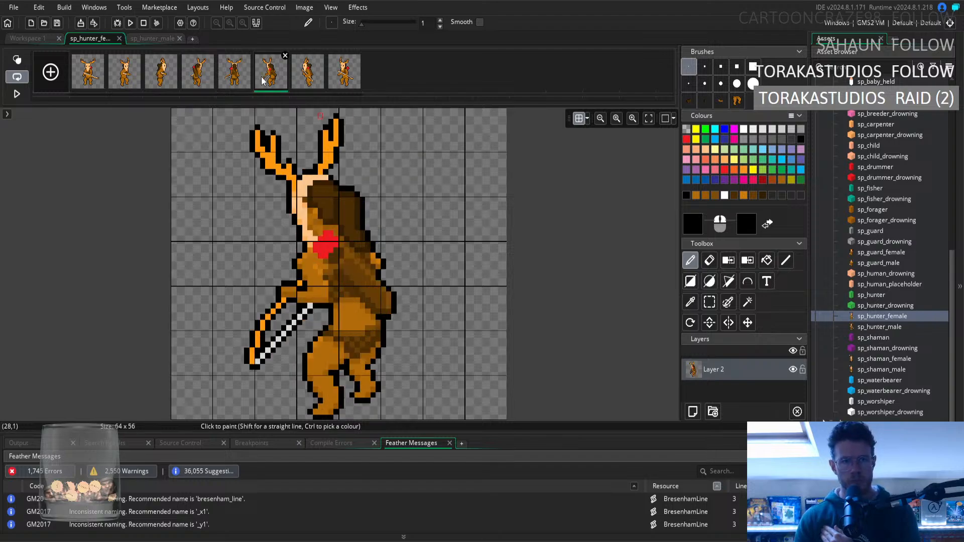
Retouch the sixth frame's waist with the Pencil, using fur brown and outline black sampled from the sprite.
{"action": "left_click", "coordinate": [690, 303]}
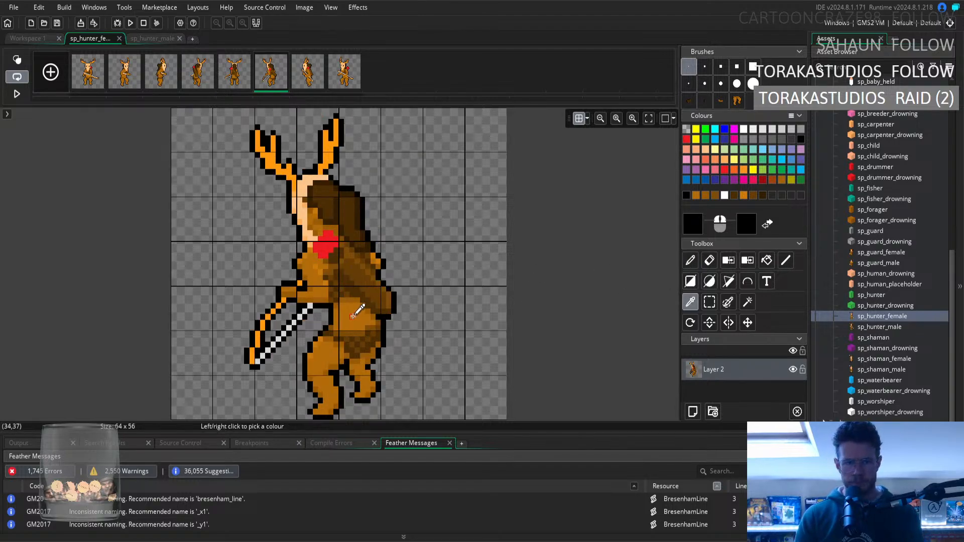
{"action": "left_click", "coordinate": [357, 313]}
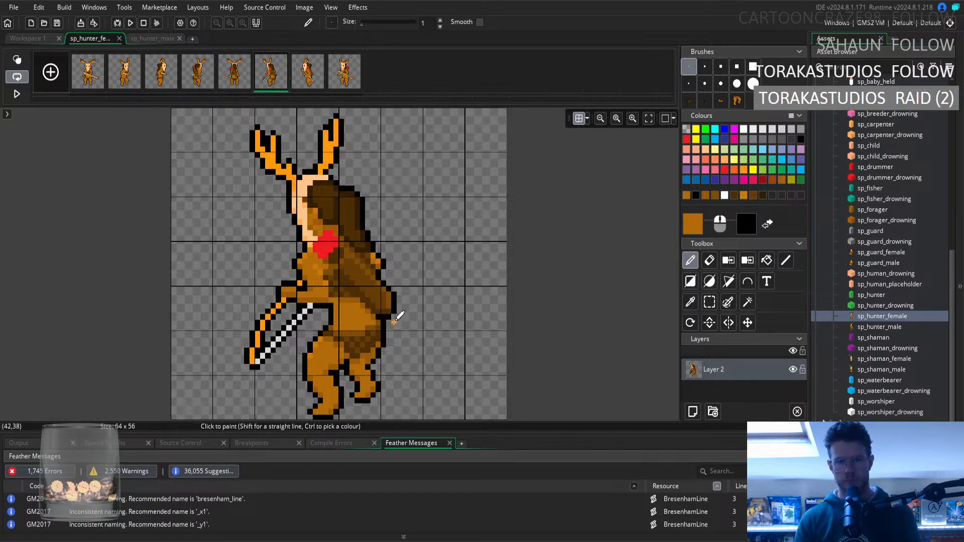
{"action": "left_click", "coordinate": [690, 302]}
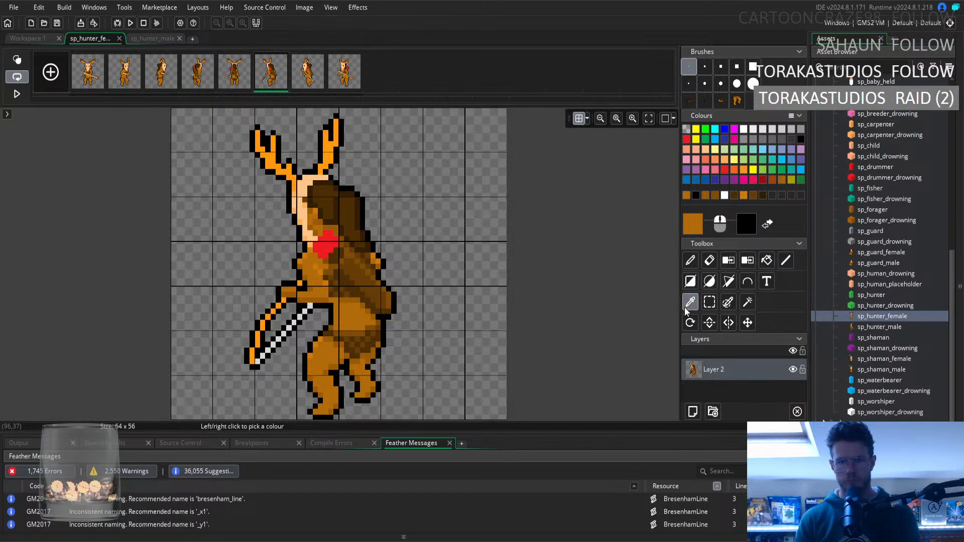
{"action": "left_click", "coordinate": [333, 316]}
{"action": "key", "text": "d"}
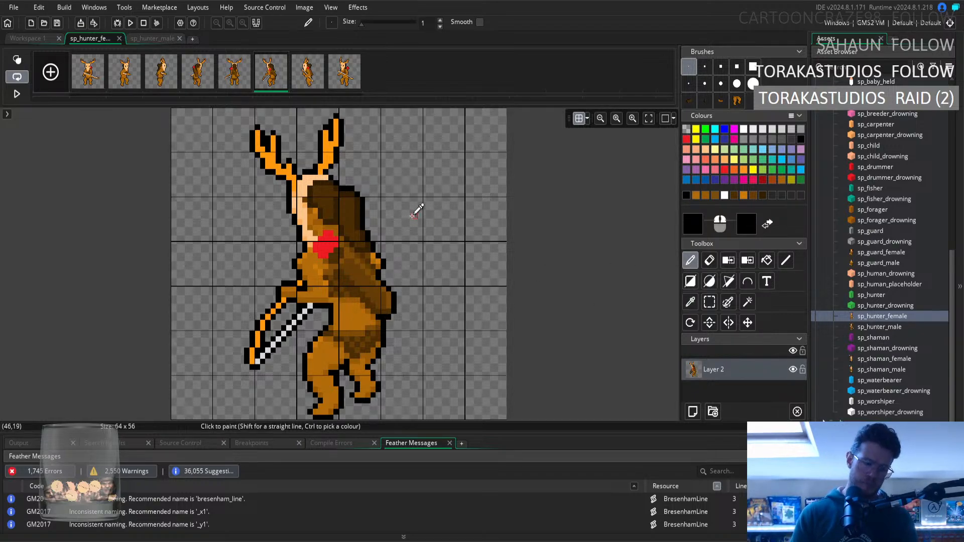
Compare the sixth frame's waist with the fourth frame, and sample the lower back's fur brown for the Pencil on the sixth.
{"action": "left_click", "coordinate": [196, 80]}
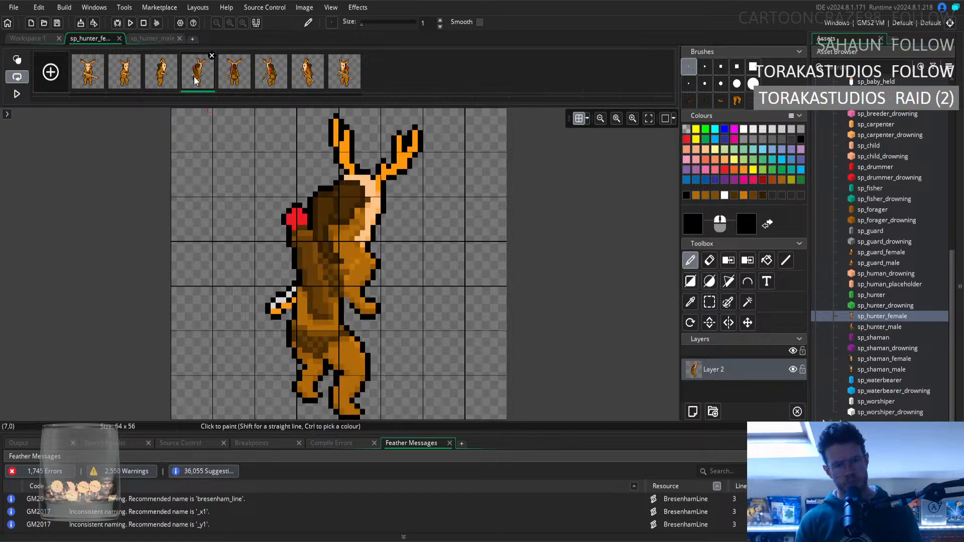
{"action": "left_click", "coordinate": [275, 79]}
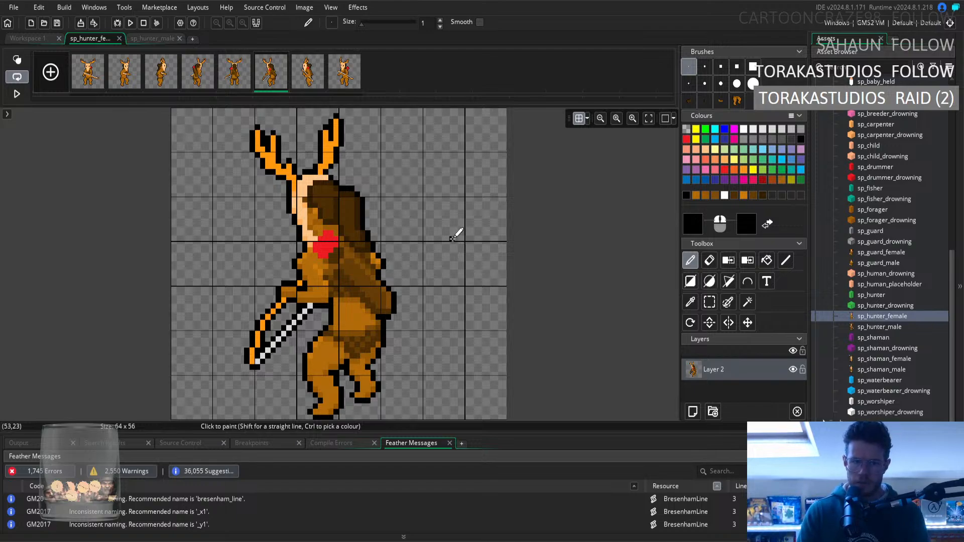
{"action": "left_click", "coordinate": [690, 302]}
{"action": "left_click", "coordinate": [357, 316]}
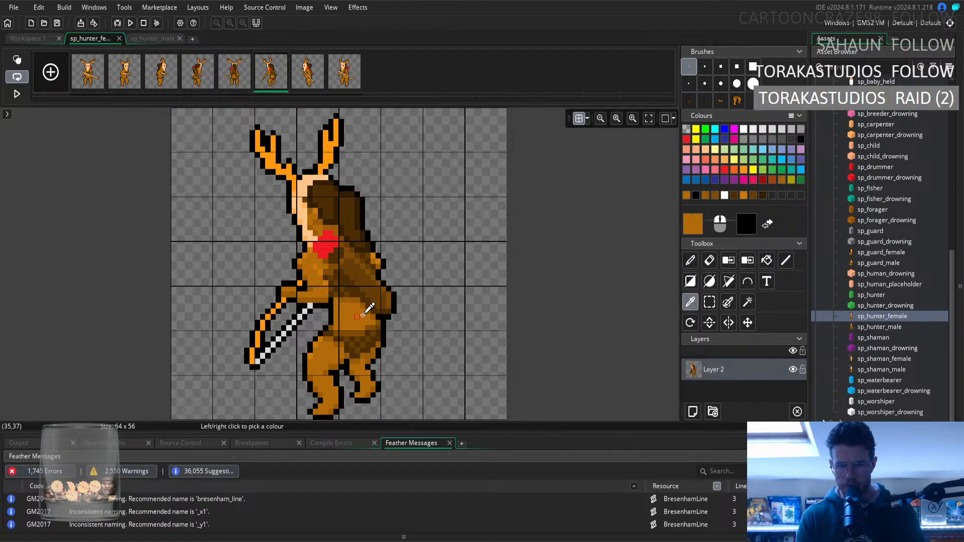
{"action": "left_click", "coordinate": [690, 260]}
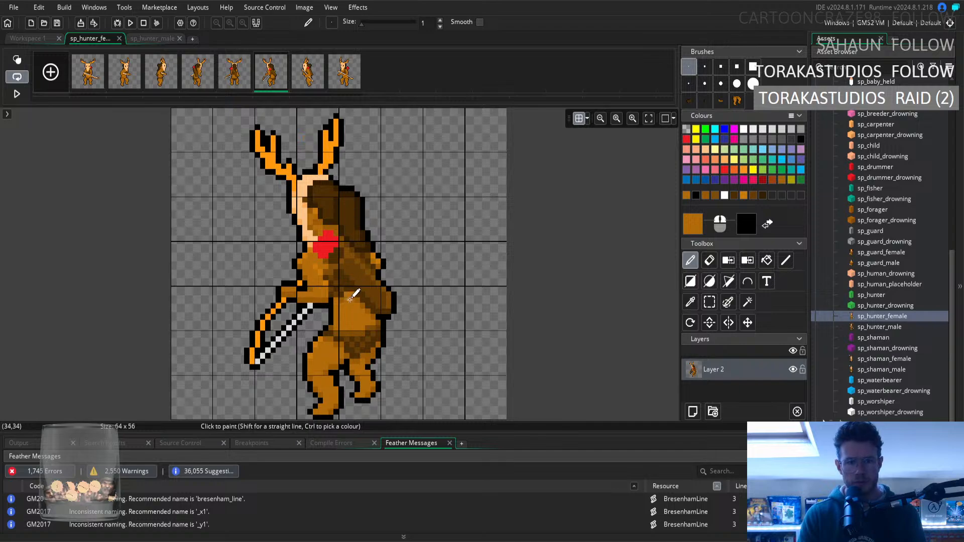
Recheck the fourth frame, and sample the darker shading brown beside the sixth frame's elbow for the Pencil.
{"action": "left_click", "coordinate": [198, 75]}
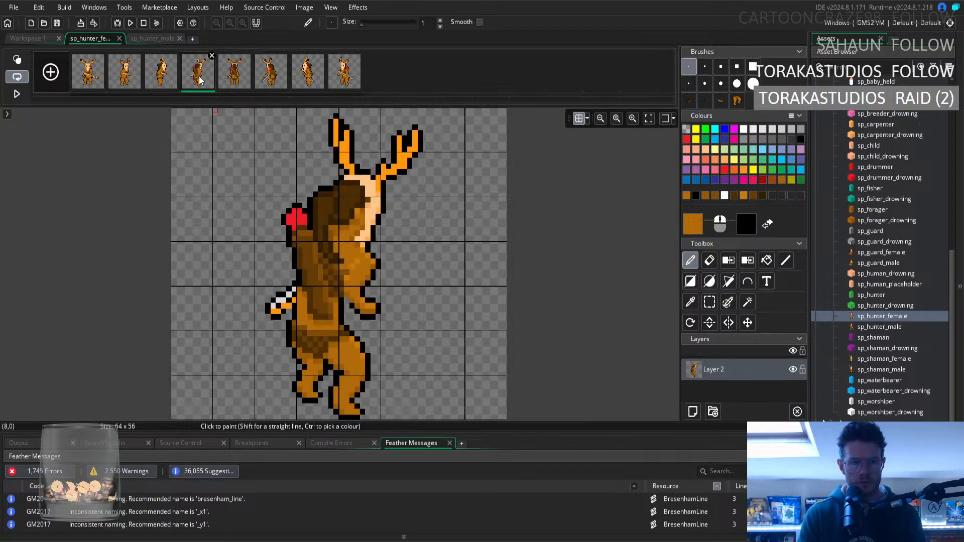
{"action": "left_click", "coordinate": [271, 76]}
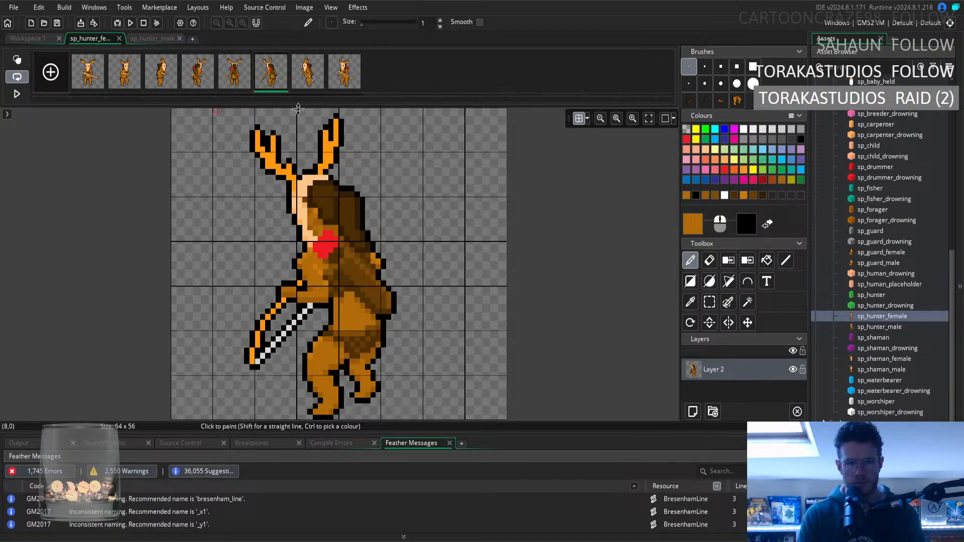
{"action": "left_click", "coordinate": [691, 302]}
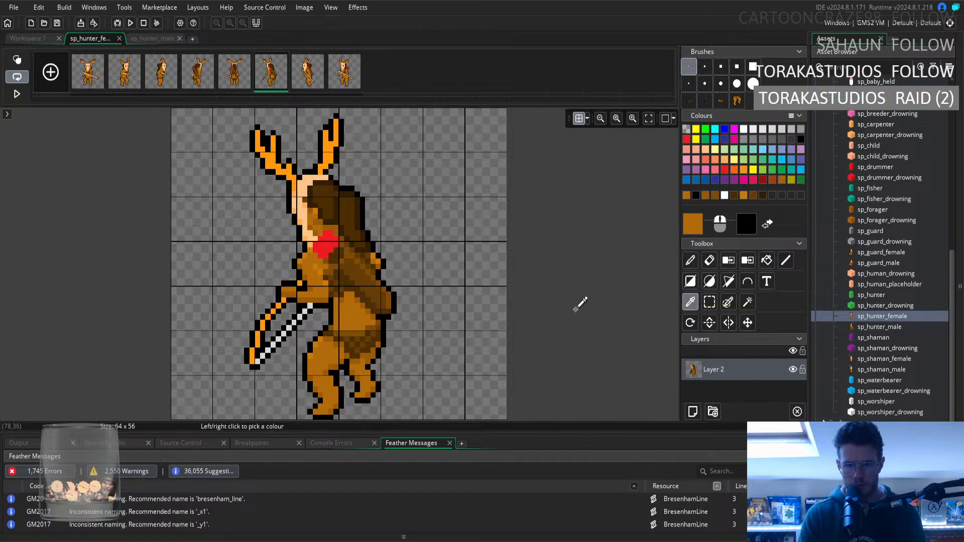
{"action": "left_click", "coordinate": [379, 300]}
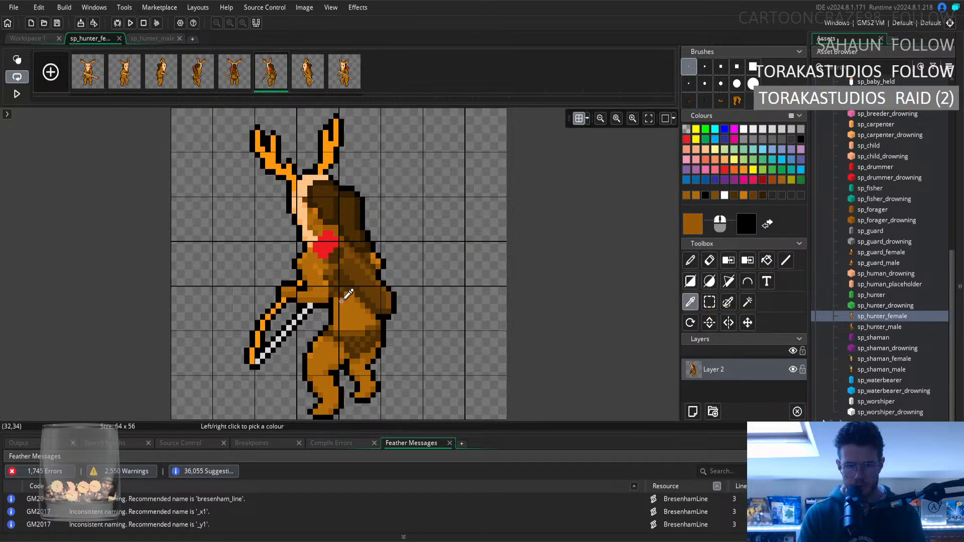
{"action": "left_click", "coordinate": [693, 265]}
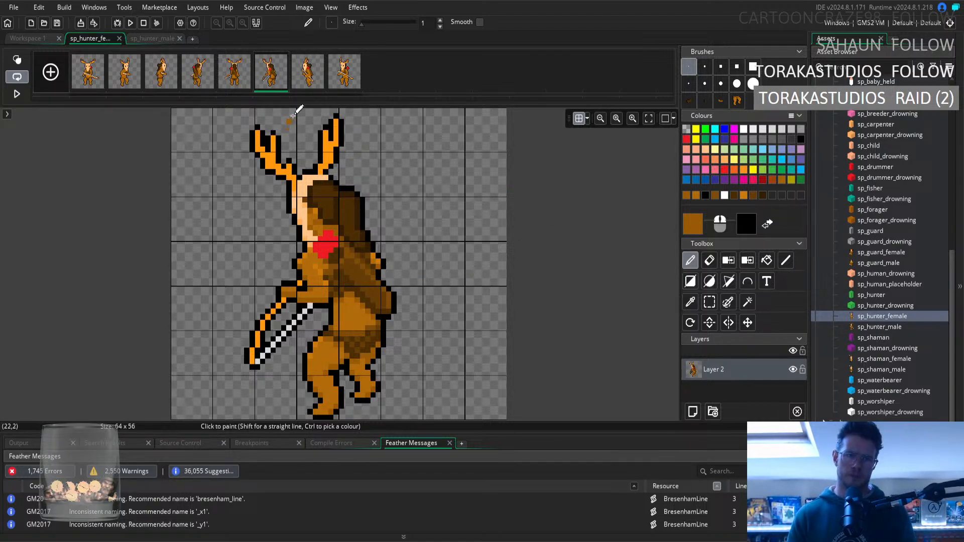
Review the seventh and eighth frames, and sample the dark brown from the eighth frame's chest for the Pencil.
{"action": "left_click", "coordinate": [311, 81]}
{"action": "left_click", "coordinate": [342, 86]}
{"action": "left_click", "coordinate": [317, 82]}
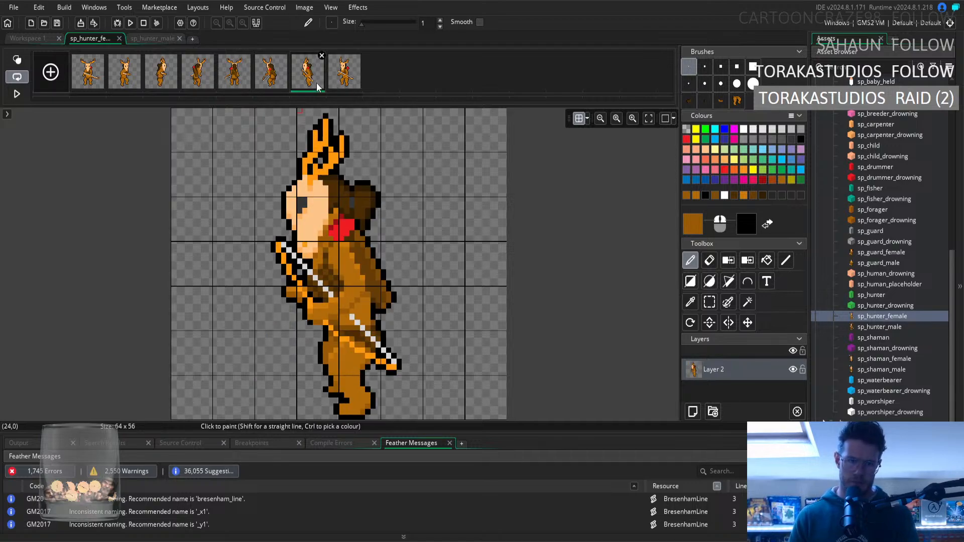
{"action": "left_click", "coordinate": [345, 86]}
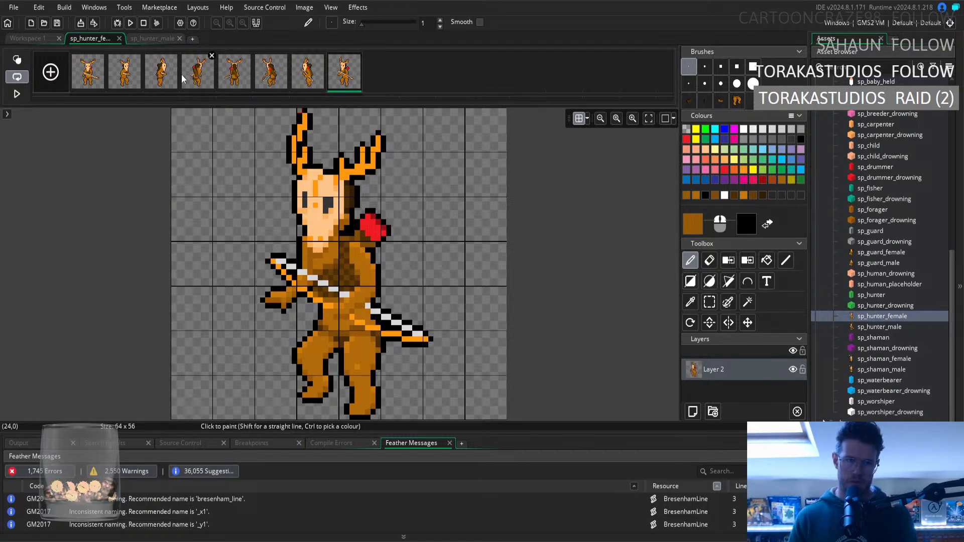
{"action": "left_click", "coordinate": [690, 301]}
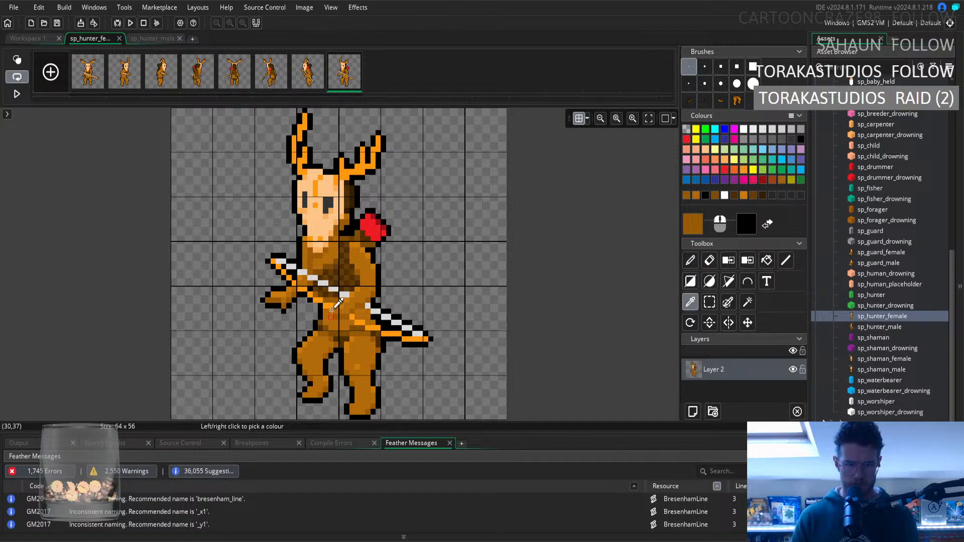
{"action": "left_click", "coordinate": [326, 292]}
{"action": "key", "text": "d"}
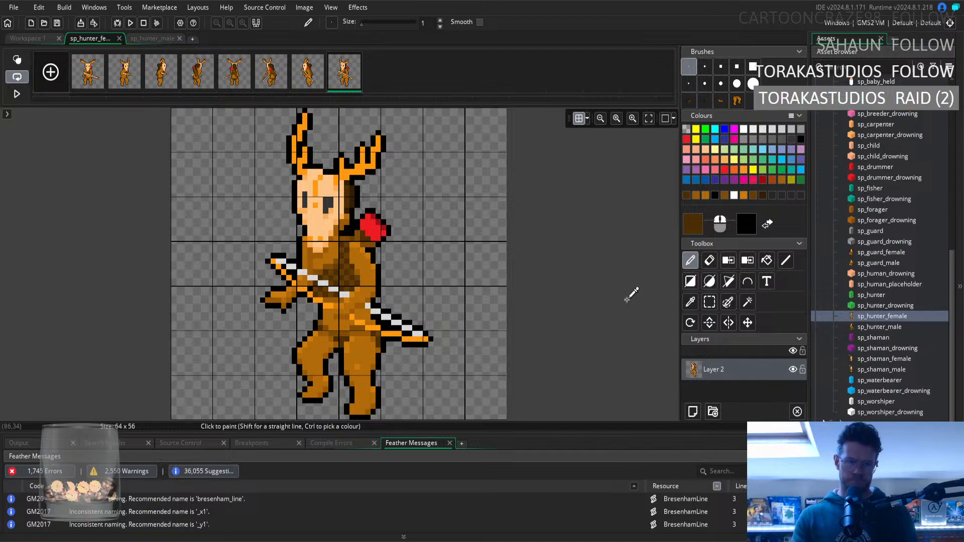
Play the female hunter's animation in the workspace preview to check the rotation, and stop it on the fifth frame.
{"action": "left_click", "coordinate": [26, 39]}
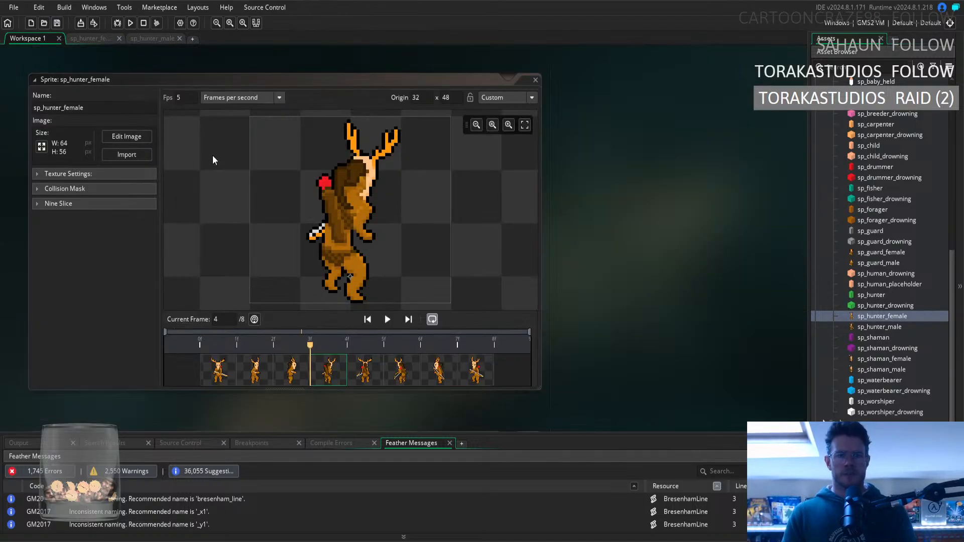
{"action": "left_click", "coordinate": [388, 319]}
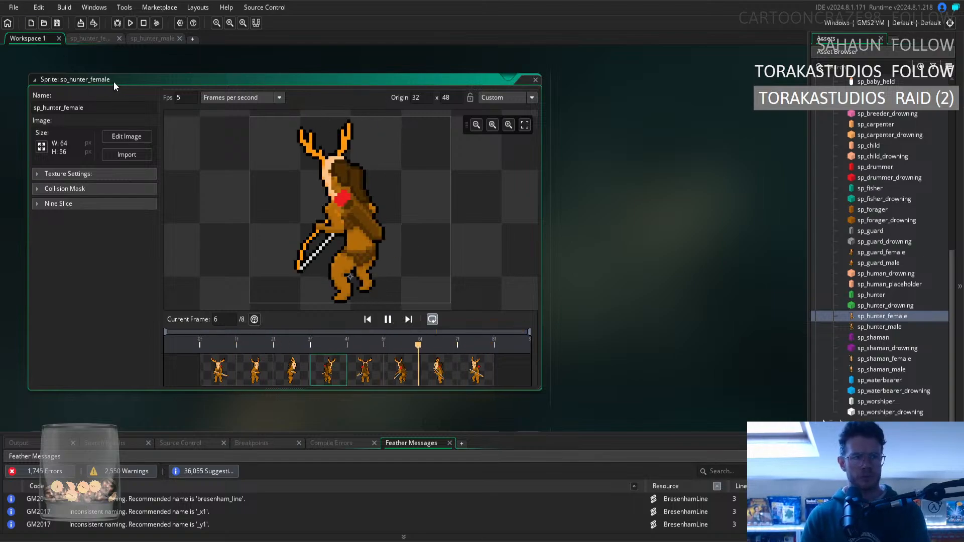
{"action": "left_click", "coordinate": [388, 319]}
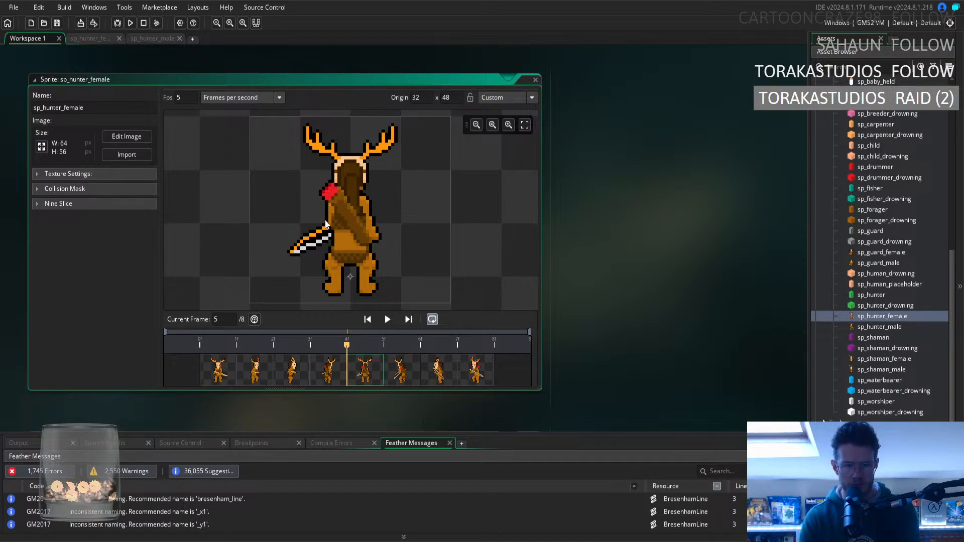
Open the fifth frame for editing and sample the fur brown from its bow-holding arm for the Pencil.
{"action": "left_click", "coordinate": [78, 39]}
{"action": "left_click", "coordinate": [224, 85]}
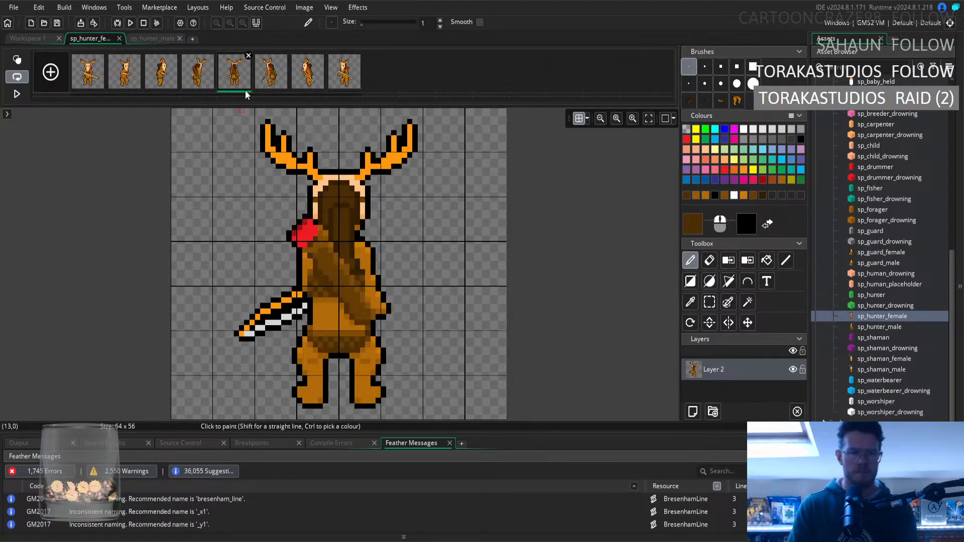
{"action": "left_click", "coordinate": [693, 303]}
{"action": "left_click", "coordinate": [303, 272]}
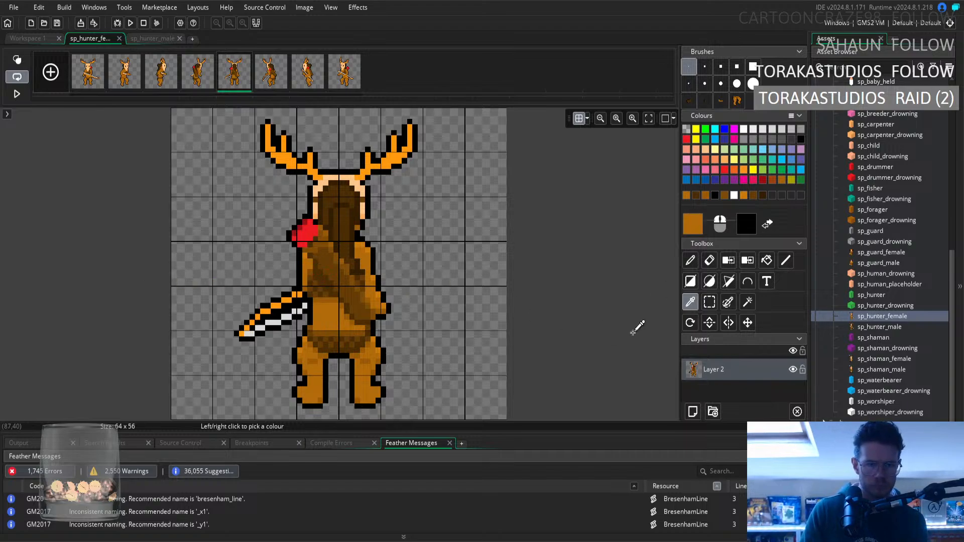
{"action": "left_click", "coordinate": [691, 261]}
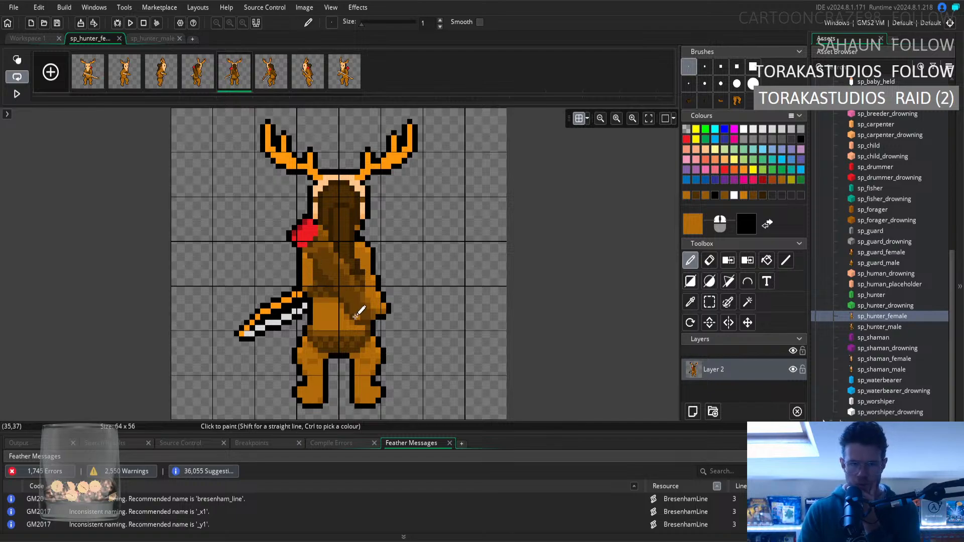
Sample outline black and then the darker shading brown around the fifth frame's bow-holding arm for Pencil touch-ups.
{"action": "left_click", "coordinate": [690, 302]}
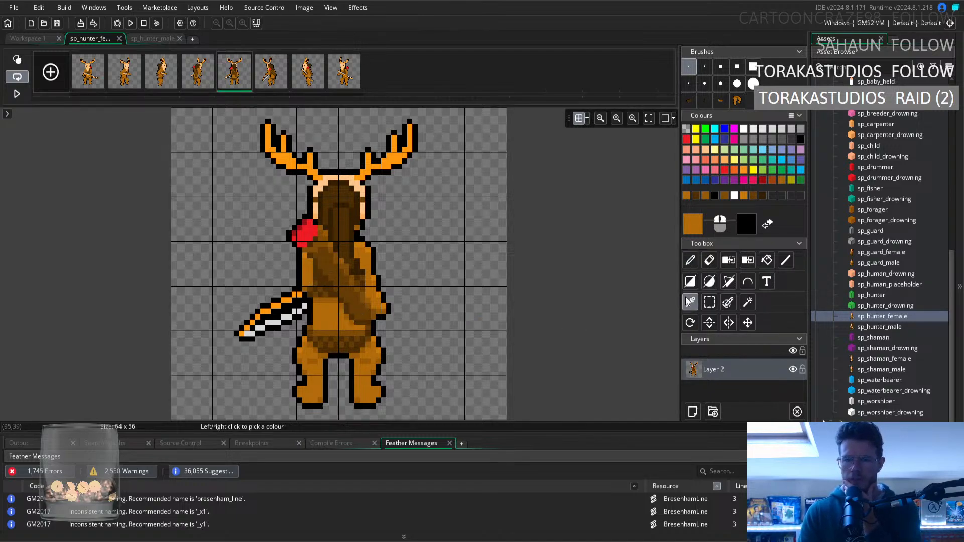
{"action": "left_click", "coordinate": [309, 308]}
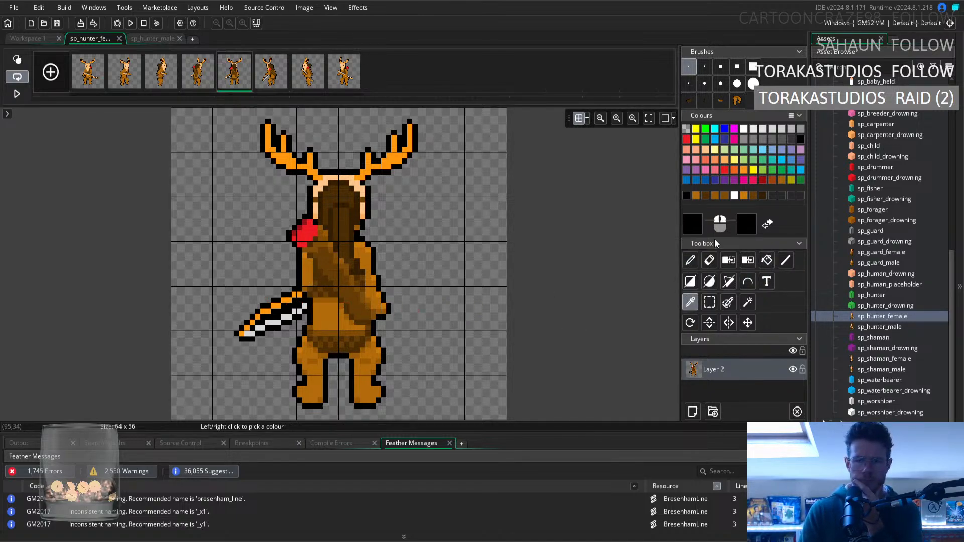
{"action": "left_click", "coordinate": [690, 260]}
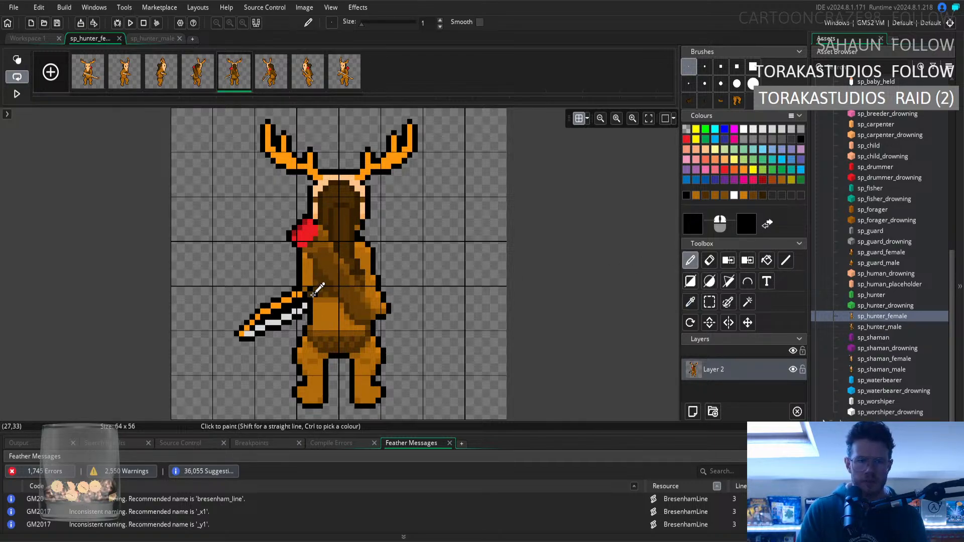
{"action": "left_click", "coordinate": [691, 302]}
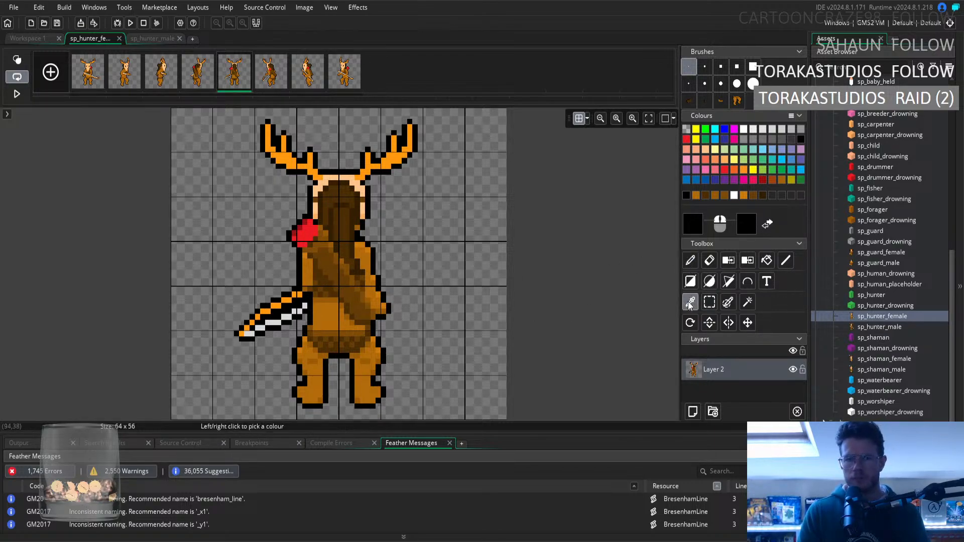
{"action": "left_click", "coordinate": [306, 286]}
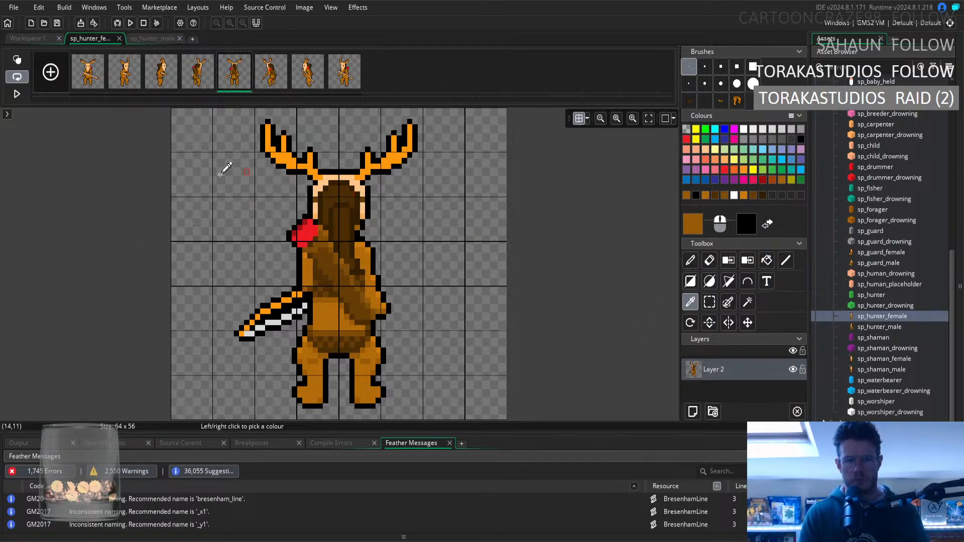
{"action": "left_click", "coordinate": [691, 261]}
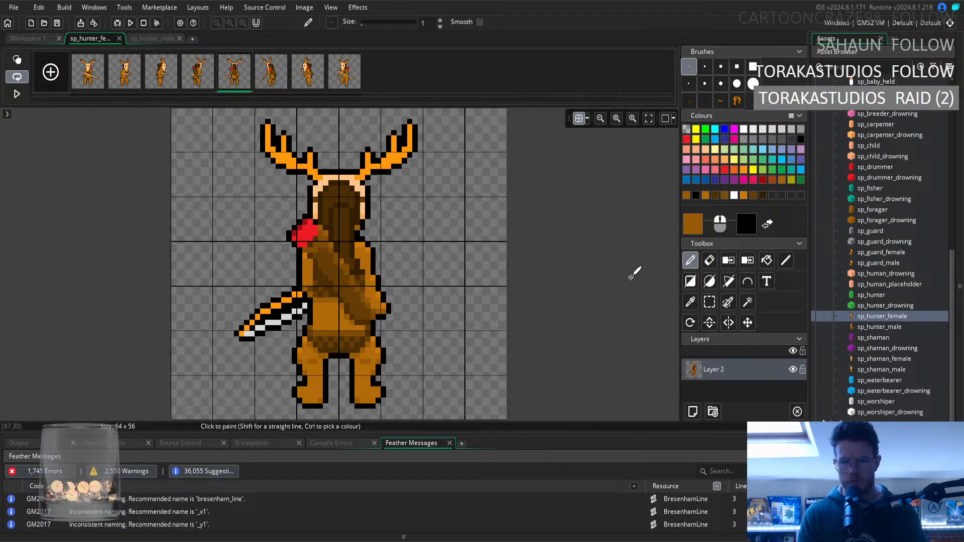
Touch up the fifth frame's bow-holding arm with sampled fur brown and the bowstring's inner end with its light grey.
{"action": "left_click", "coordinate": [692, 305]}
{"action": "left_click", "coordinate": [309, 274]}
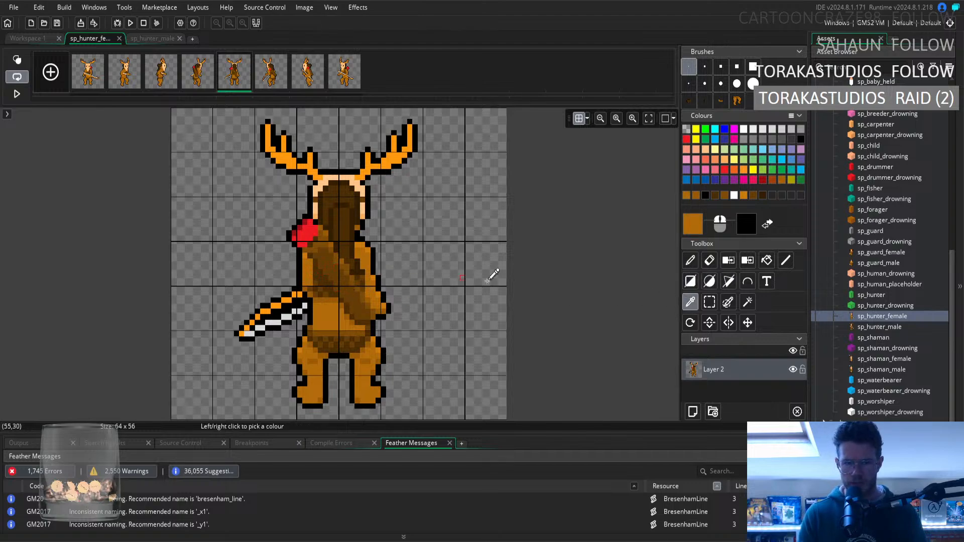
{"action": "key", "text": "d"}
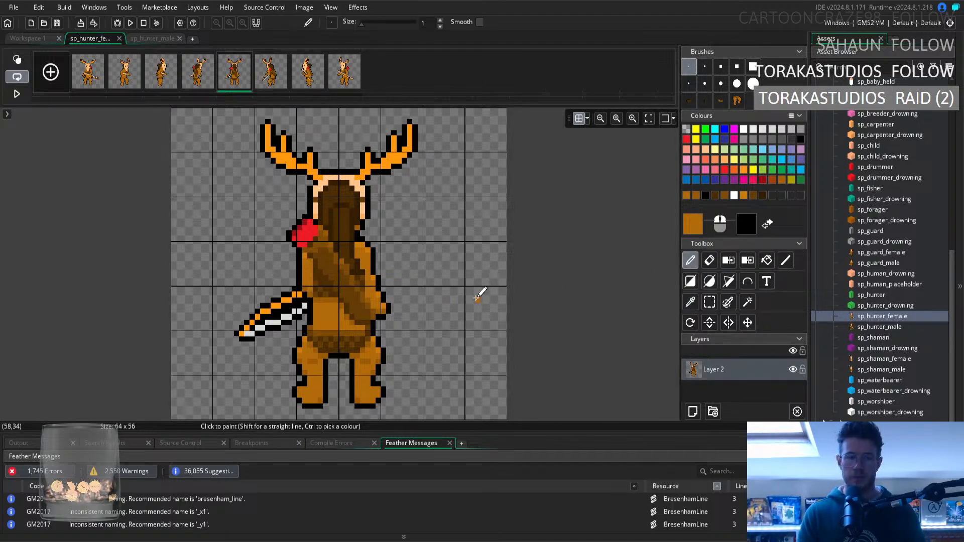
{"action": "left_click", "coordinate": [690, 302]}
{"action": "left_click", "coordinate": [304, 309]}
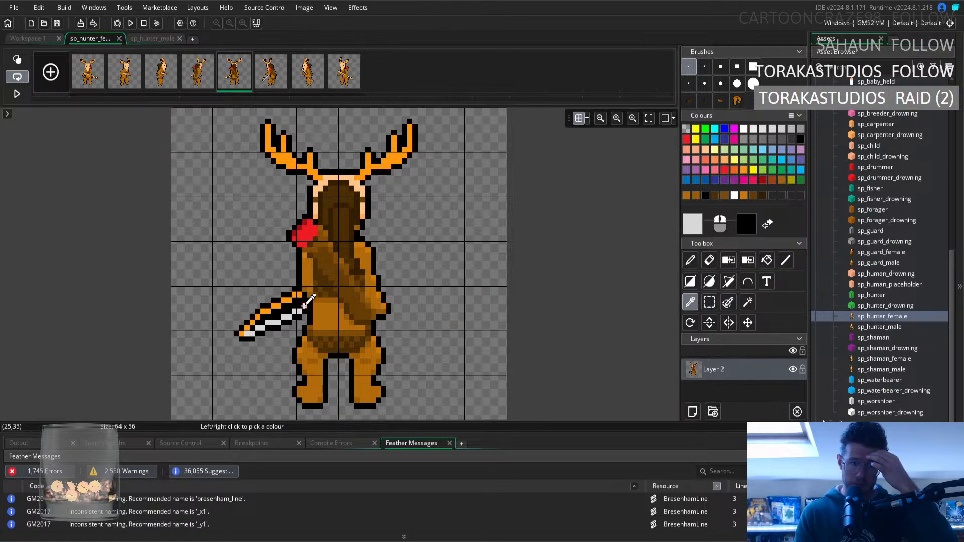
{"action": "left_click", "coordinate": [684, 261]}
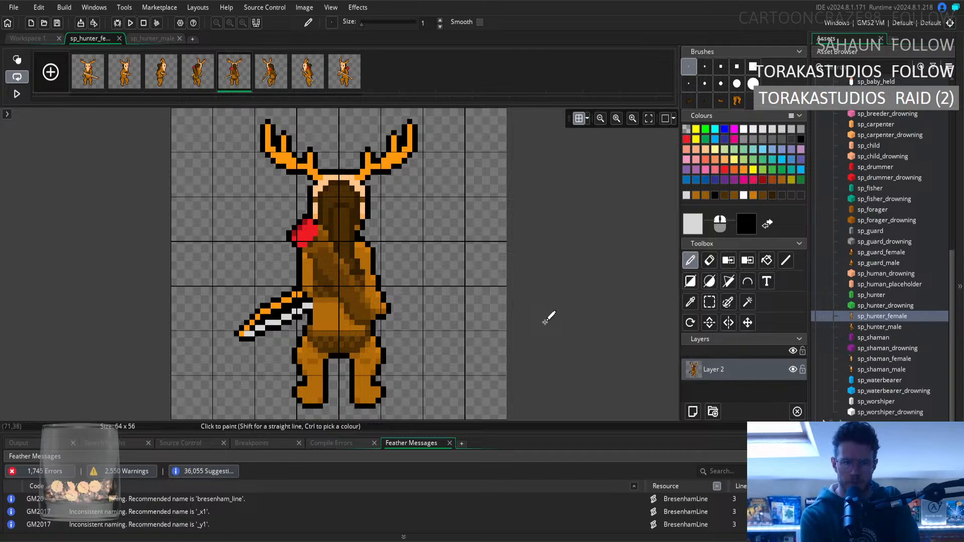
Hide the grid, and sample the shading brown below the fifth frame's quiver and the waist fur's dark brown for the Pencil.
{"action": "left_click", "coordinate": [579, 118]}
{"action": "left_click", "coordinate": [690, 302]}
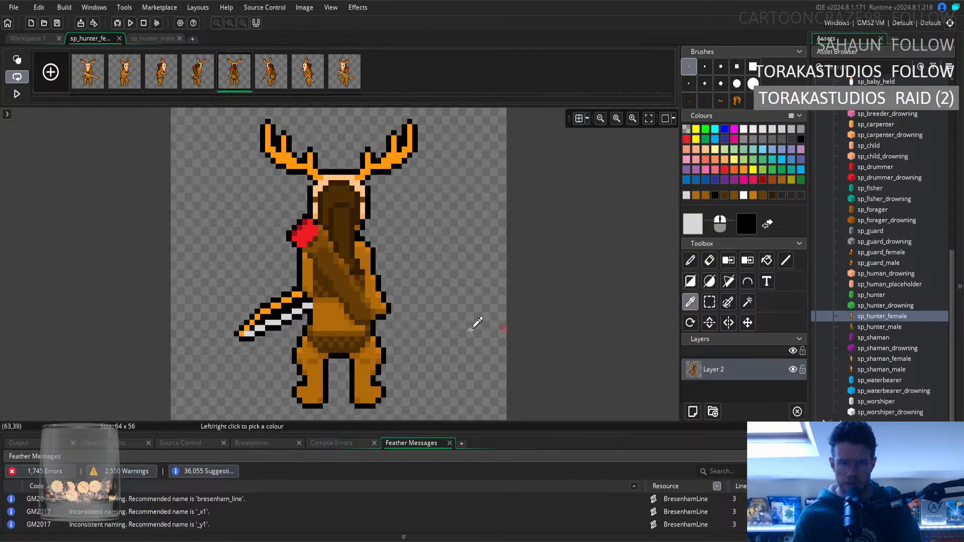
{"action": "left_click", "coordinate": [354, 316]}
{"action": "left_click", "coordinate": [690, 260]}
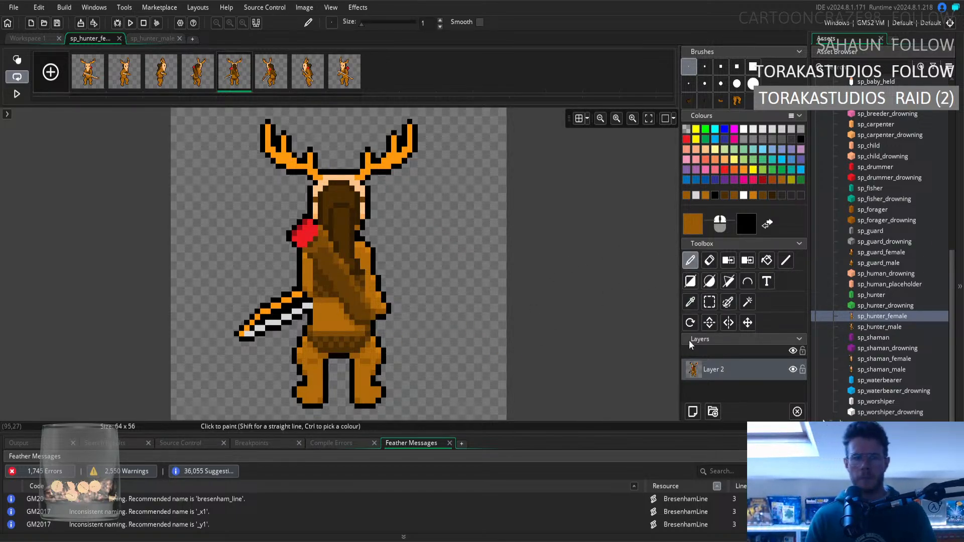
{"action": "left_click", "coordinate": [691, 302]}
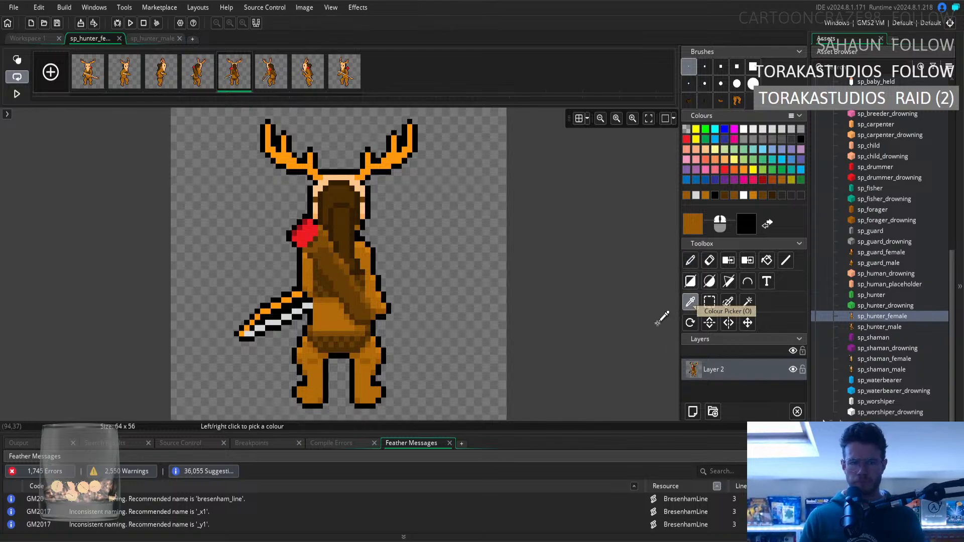
{"action": "left_click", "coordinate": [362, 334]}
{"action": "left_click", "coordinate": [688, 262]}
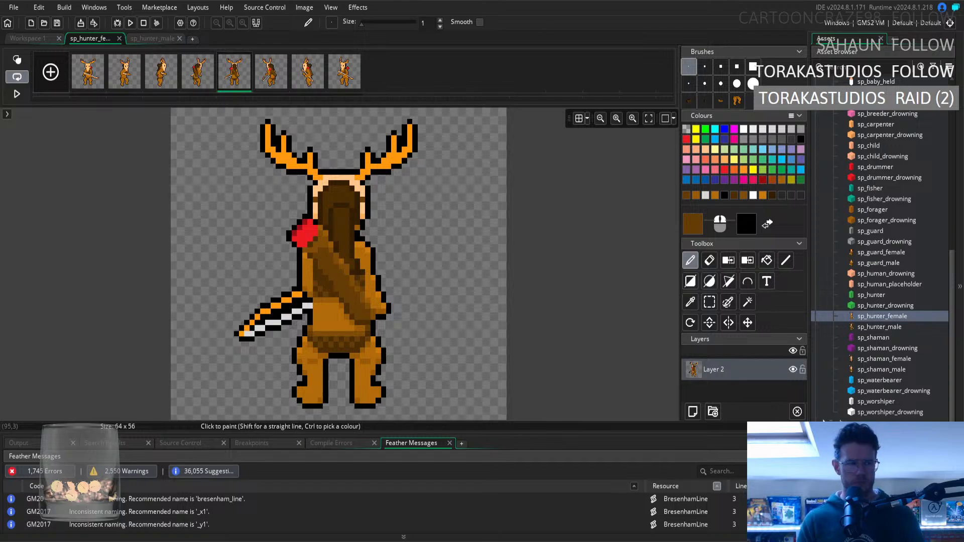
Replay the sprite animation in the workspace preview to check the retouched fifth frame in motion.
{"action": "left_click", "coordinate": [37, 39]}
{"action": "left_click", "coordinate": [388, 320]}
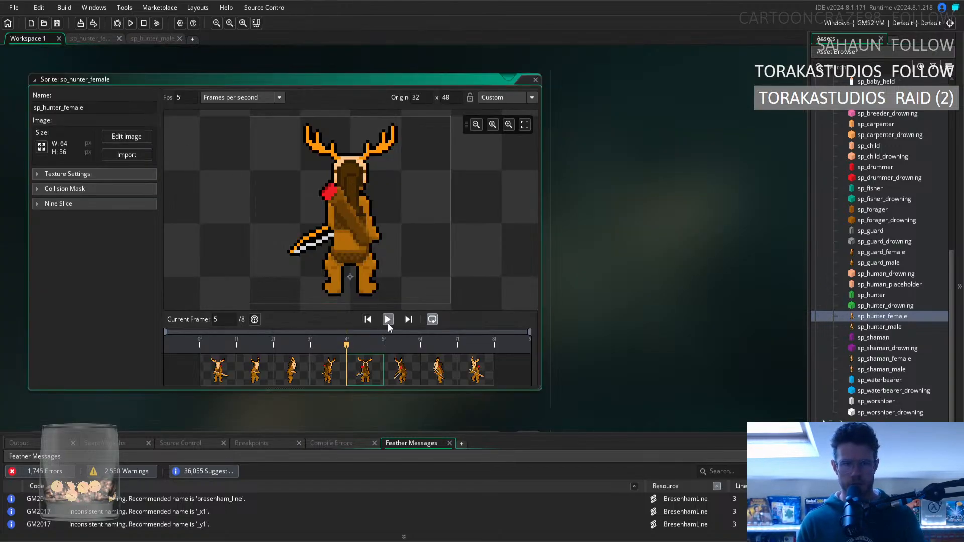
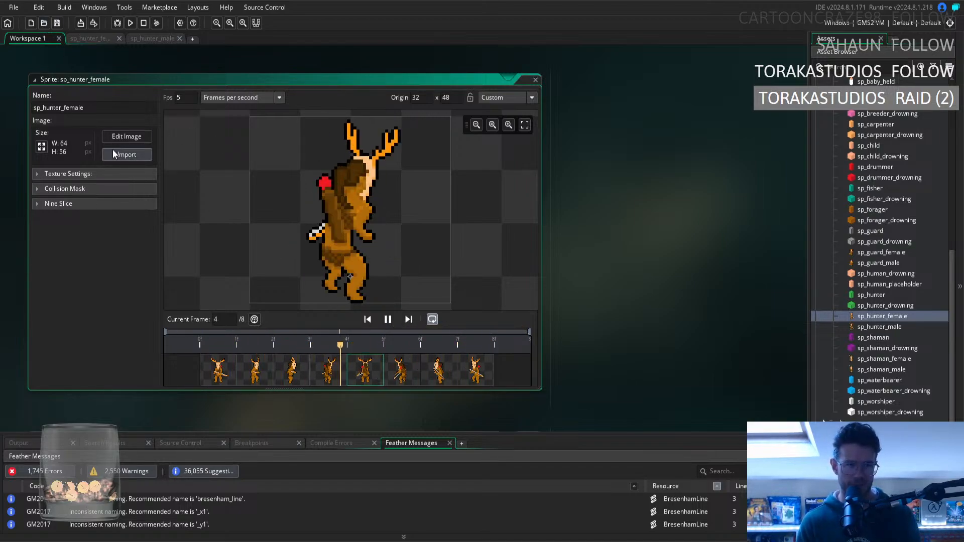
Check the turning animation in the workspace preview and compare the first and second frames in the image editor.
{"action": "left_click", "coordinate": [123, 136]}
{"action": "left_click", "coordinate": [33, 40]}
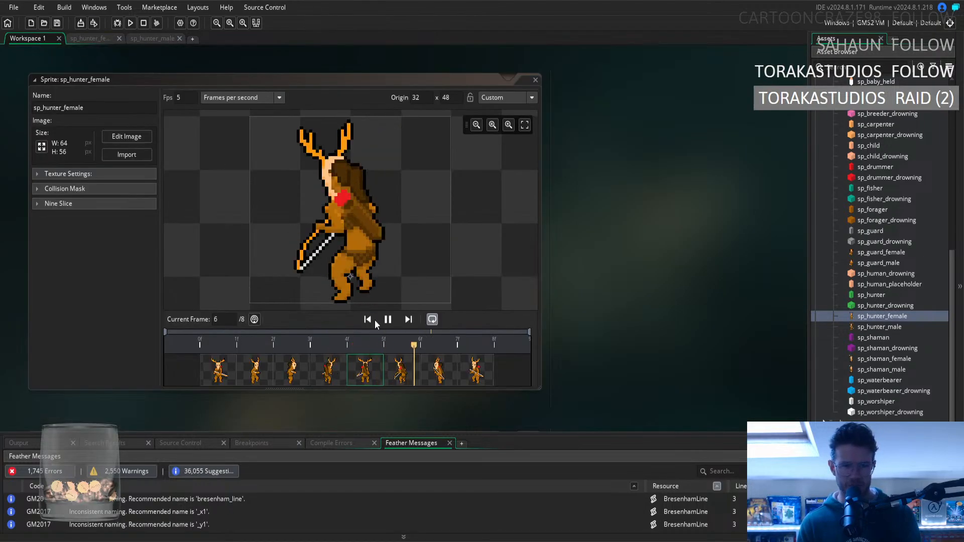
{"action": "left_click", "coordinate": [92, 43]}
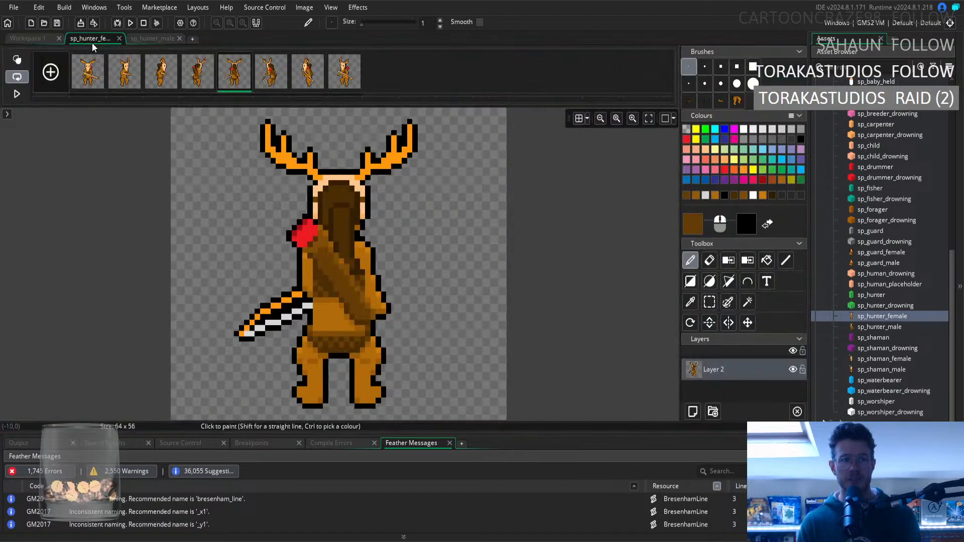
{"action": "left_click", "coordinate": [88, 85]}
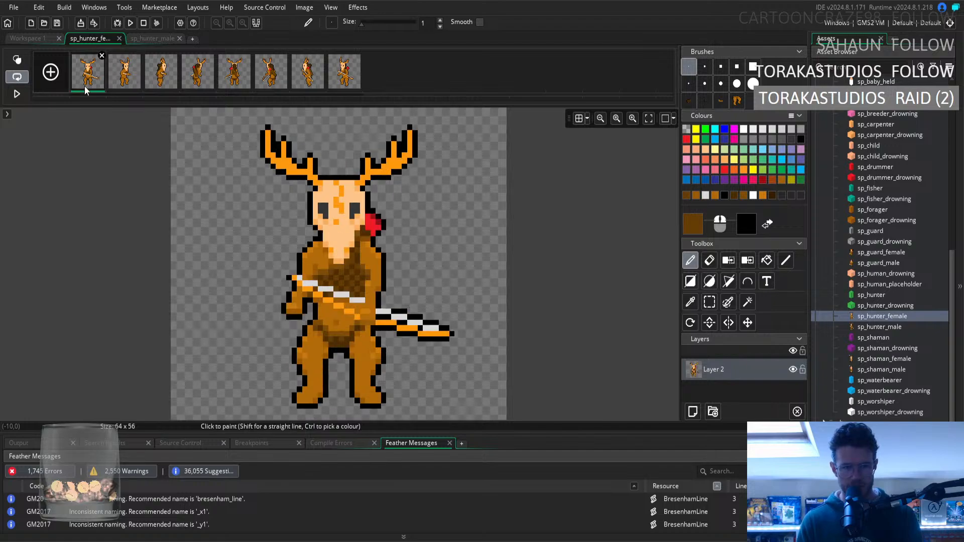
{"action": "left_click", "coordinate": [126, 78]}
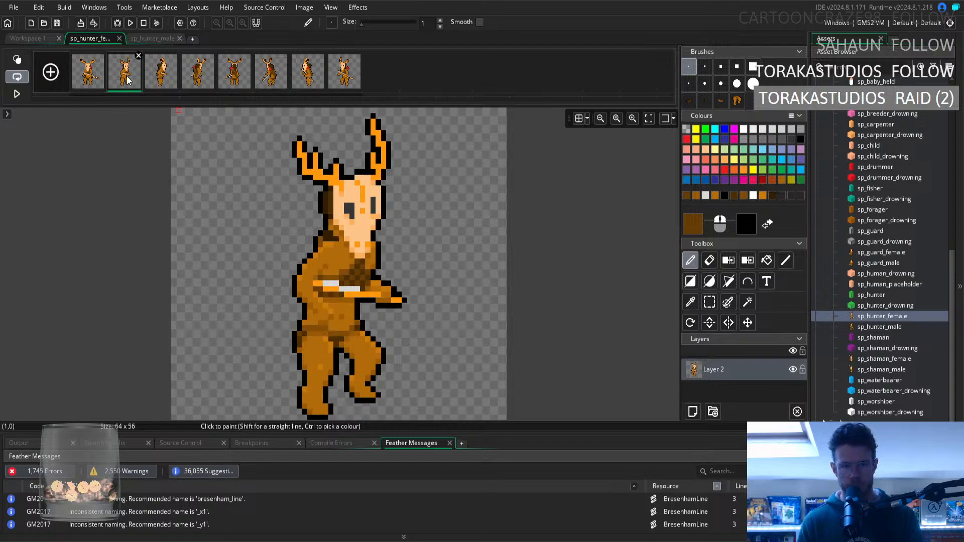
{"action": "left_click", "coordinate": [80, 86]}
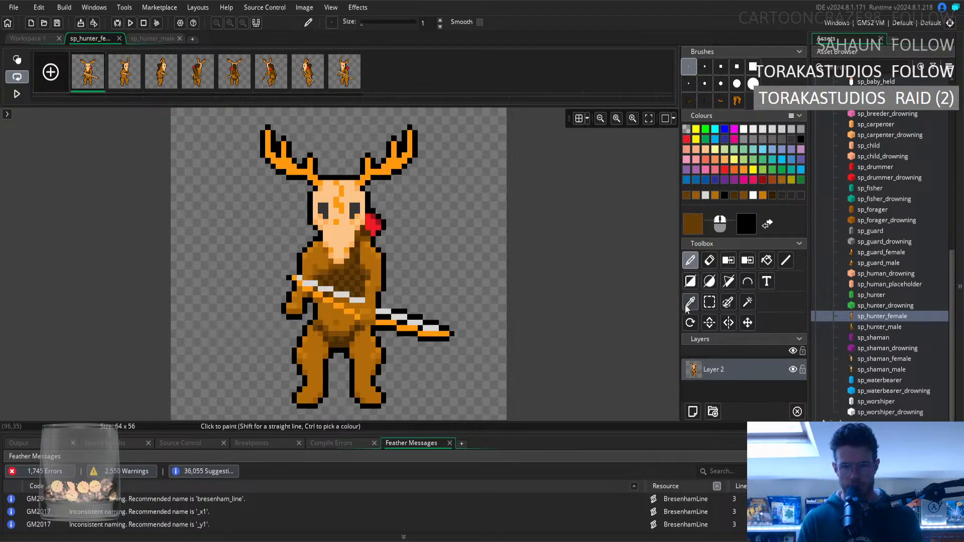
Sample the fur brown and shading brown around the first frame's bow for Pencil touch-ups.
{"action": "left_click", "coordinate": [352, 314], "text": "ctrl"}
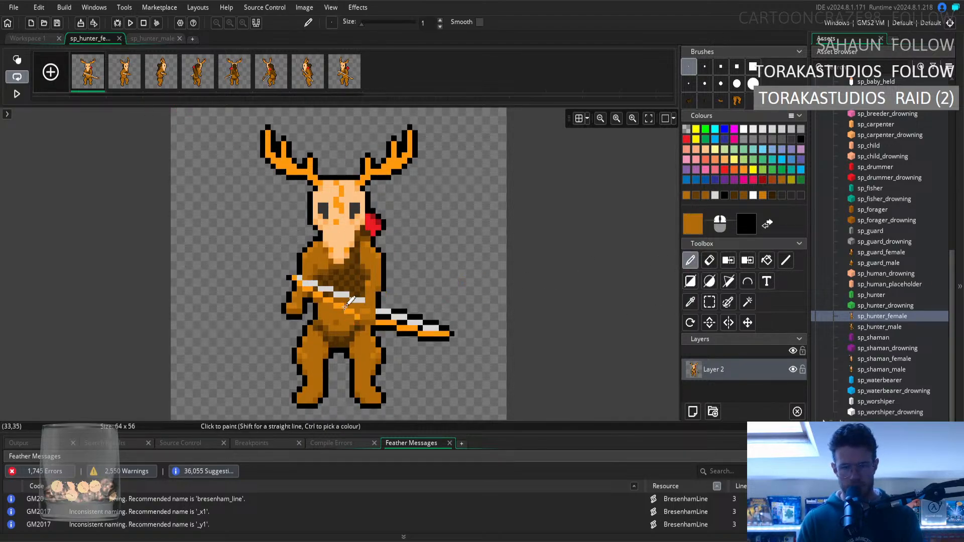
{"action": "left_click", "coordinate": [690, 302]}
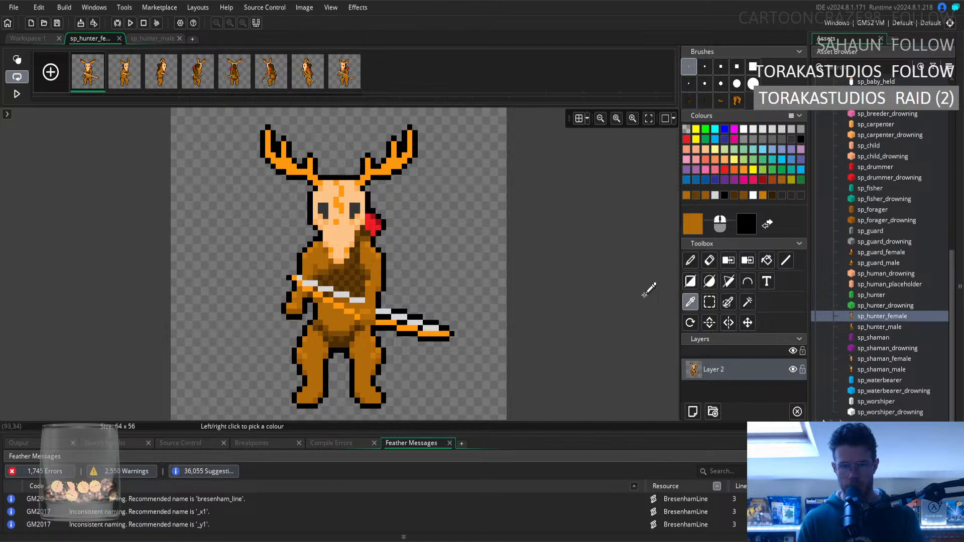
{"action": "left_click", "coordinate": [342, 303]}
{"action": "key", "text": "d"}
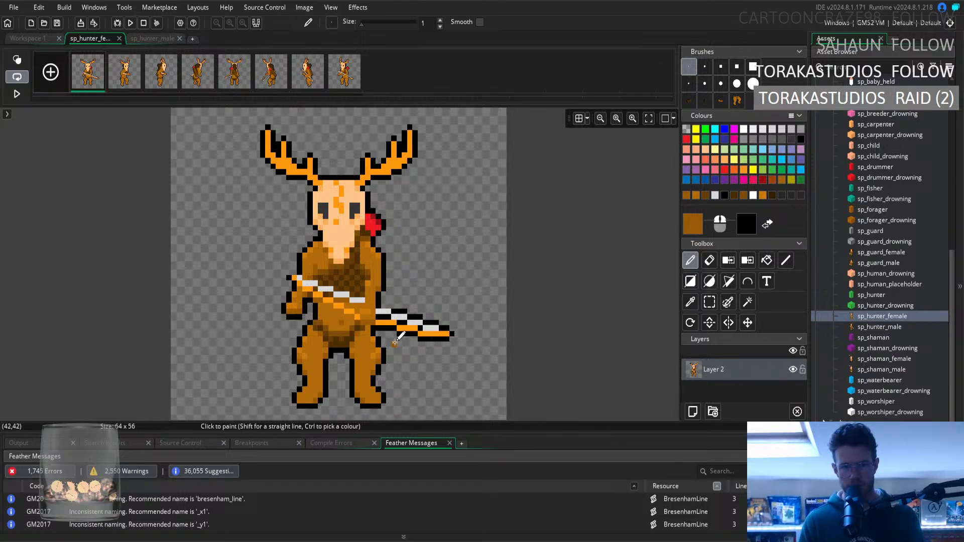
Step through the second to eighth frames and compare their chest, bow and waist shading.
{"action": "left_click", "coordinate": [134, 82]}
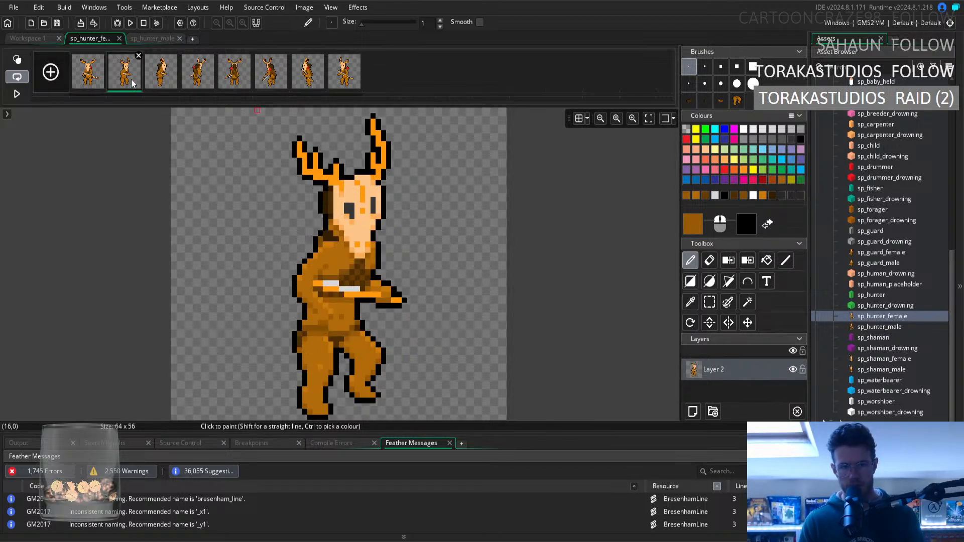
{"action": "left_click", "coordinate": [170, 82]}
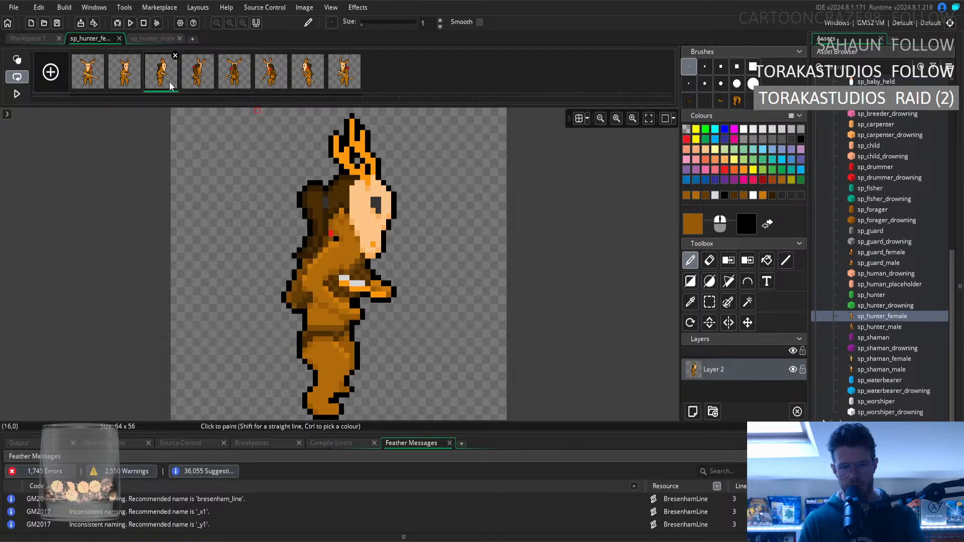
{"action": "left_click", "coordinate": [208, 85]}
{"action": "left_click", "coordinate": [229, 85]}
{"action": "left_click", "coordinate": [267, 86]}
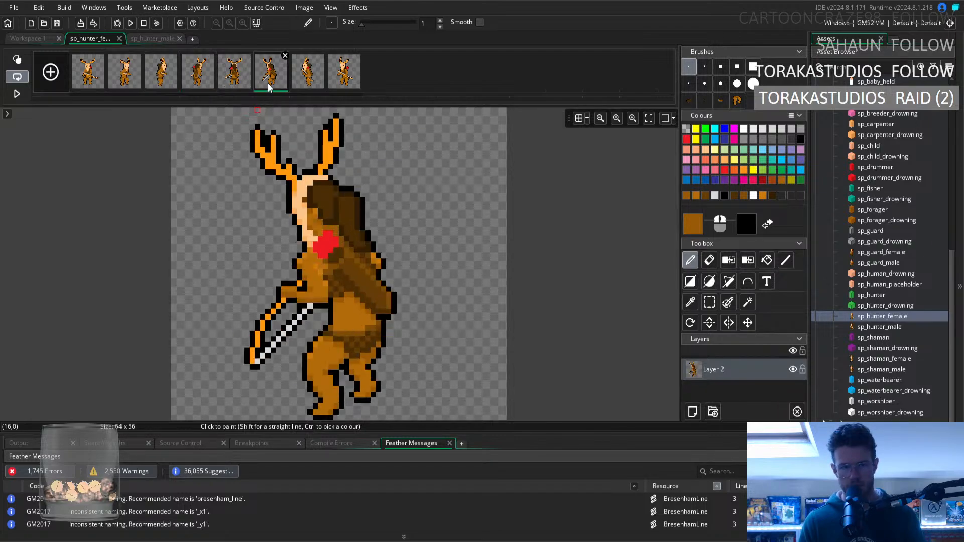
{"action": "left_click", "coordinate": [296, 88]}
{"action": "left_click", "coordinate": [346, 88]}
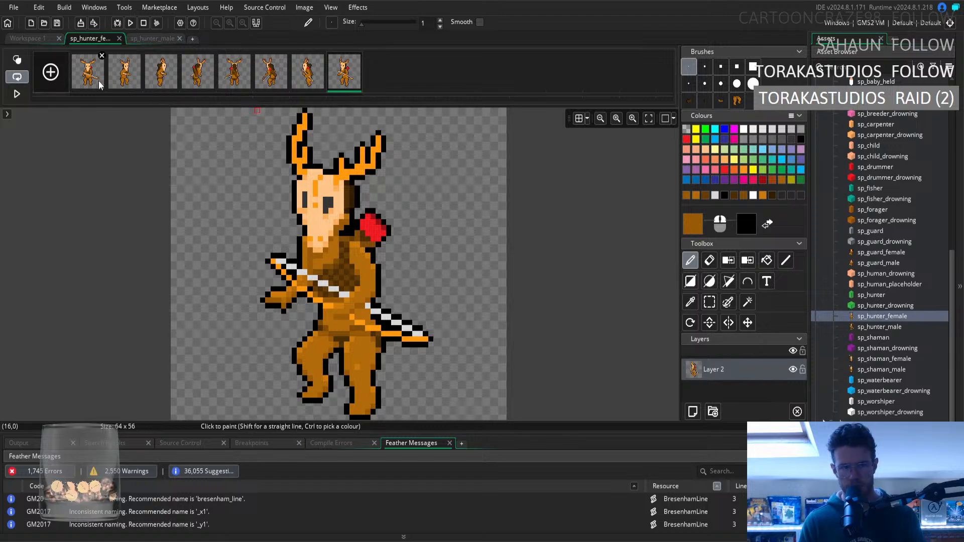
{"action": "left_click", "coordinate": [132, 81]}
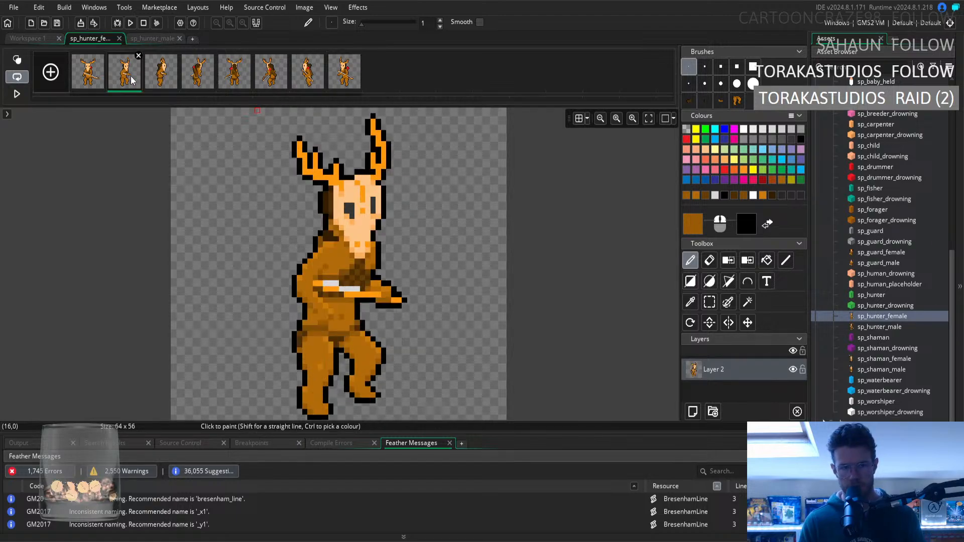
{"action": "left_click", "coordinate": [341, 84]}
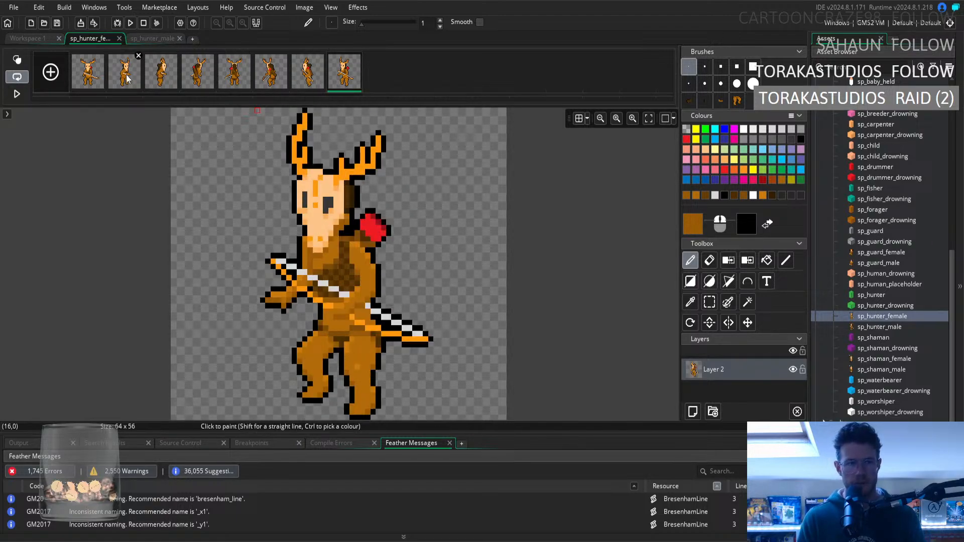
Replay the sprite animation in the workspace preview and stop it on the first frame.
{"action": "left_click", "coordinate": [43, 38]}
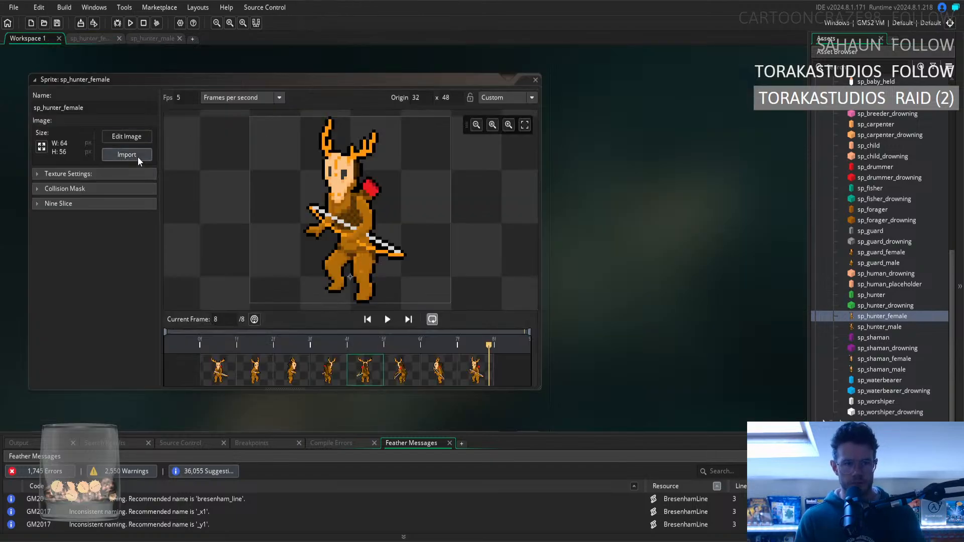
{"action": "left_click", "coordinate": [387, 320]}
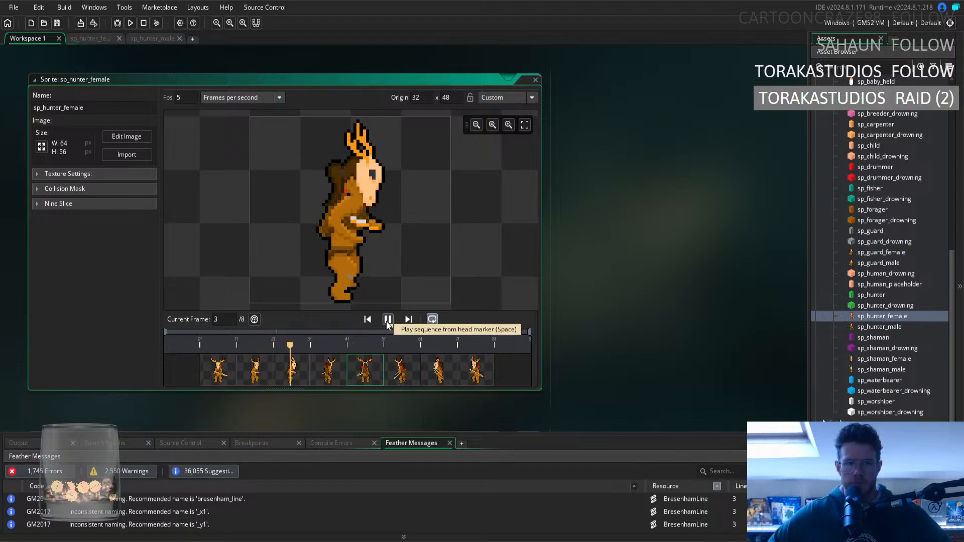
{"action": "left_click", "coordinate": [390, 324]}
{"action": "left_click", "coordinate": [212, 370]}
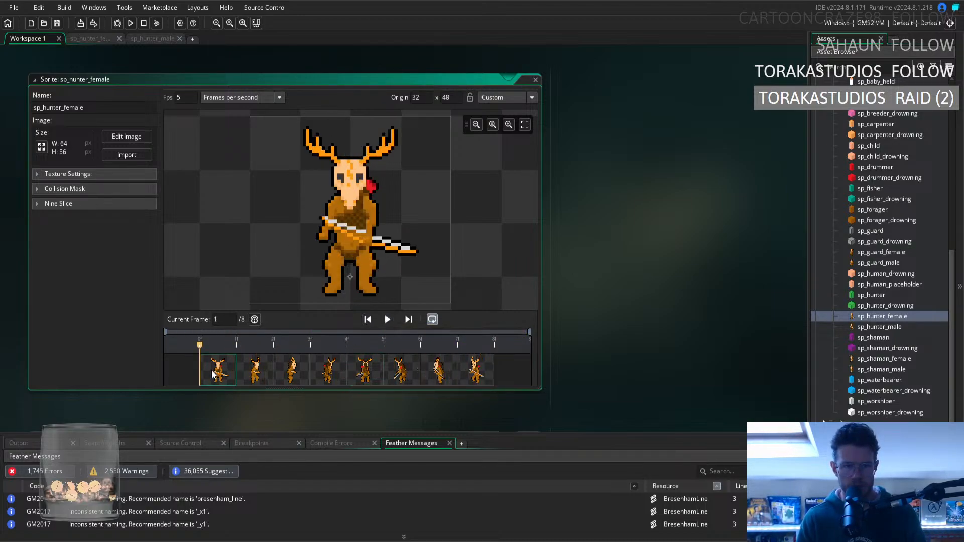
Select and clear the strip of dark fur pixels along the first frame's upper chest, below the skull.
{"action": "left_click", "coordinate": [82, 37]}
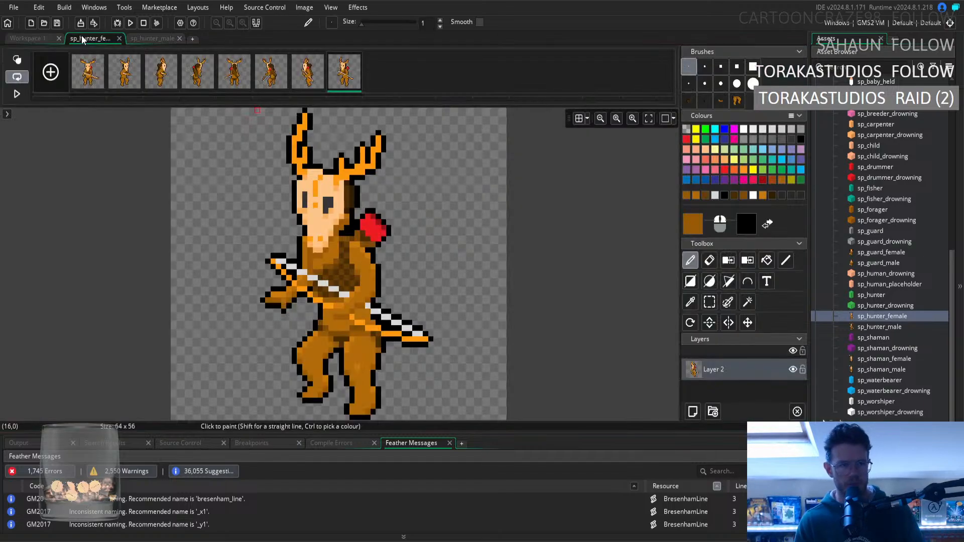
{"action": "left_click", "coordinate": [94, 78]}
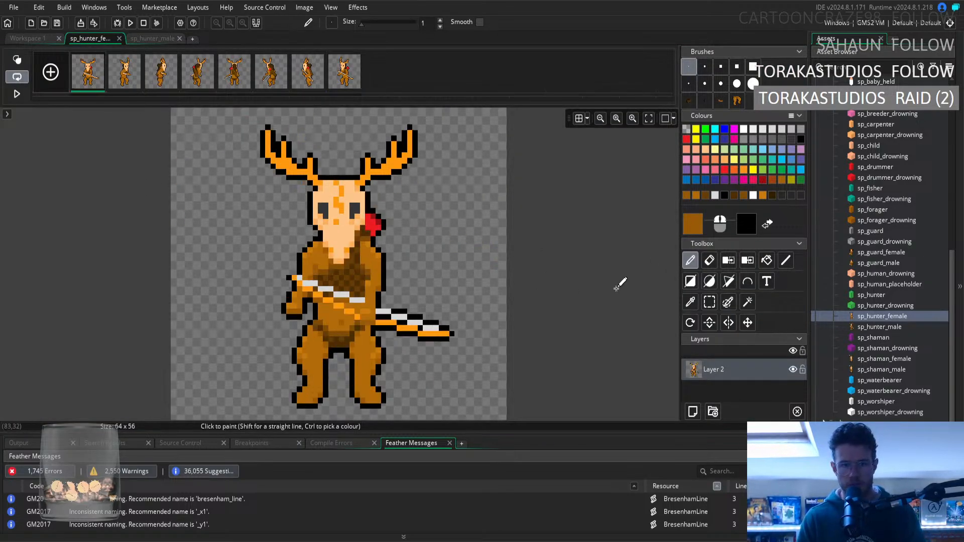
{"action": "left_click", "coordinate": [696, 304]}
{"action": "left_click", "coordinate": [712, 305]}
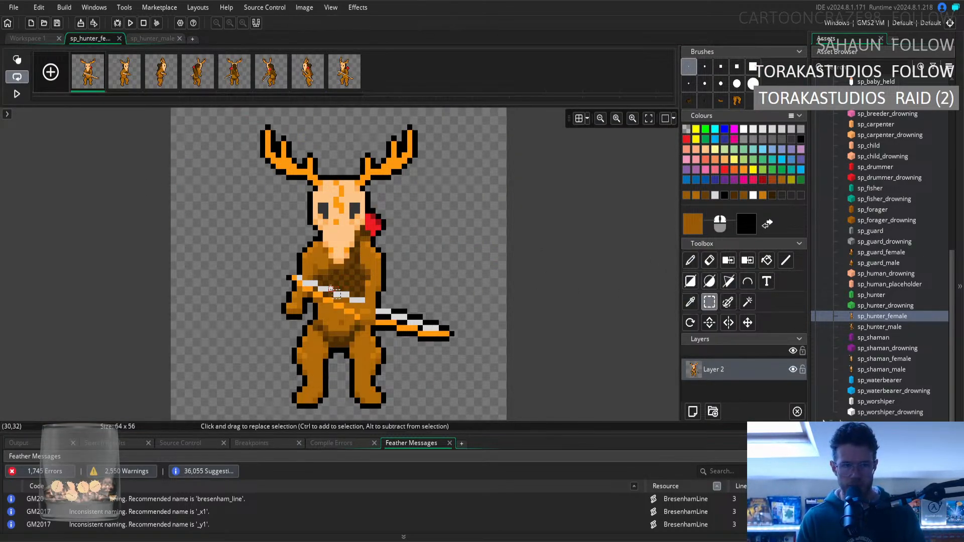
{"action": "left_click_drag", "start_coordinate": [321, 274], "coordinate": [336, 267]}
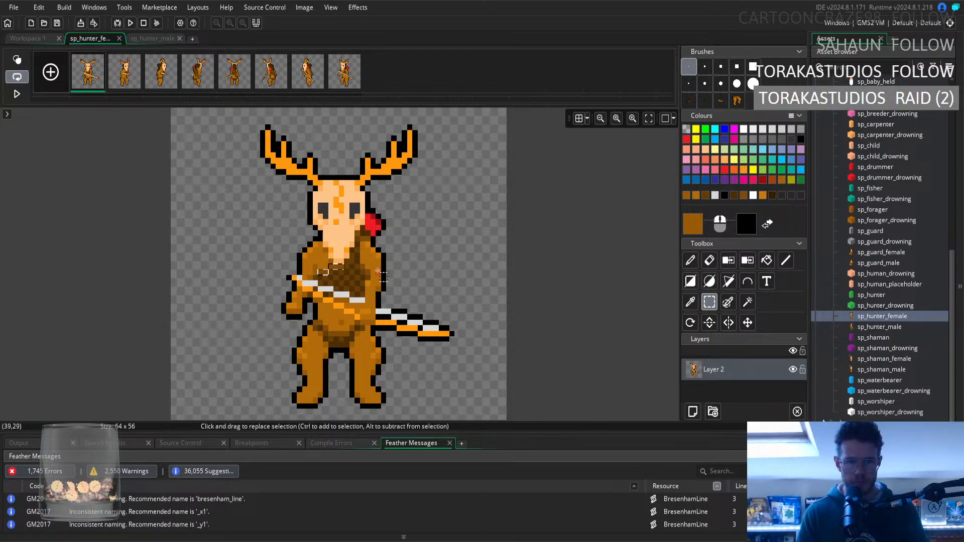
{"action": "left_click", "coordinate": [220, 237]}
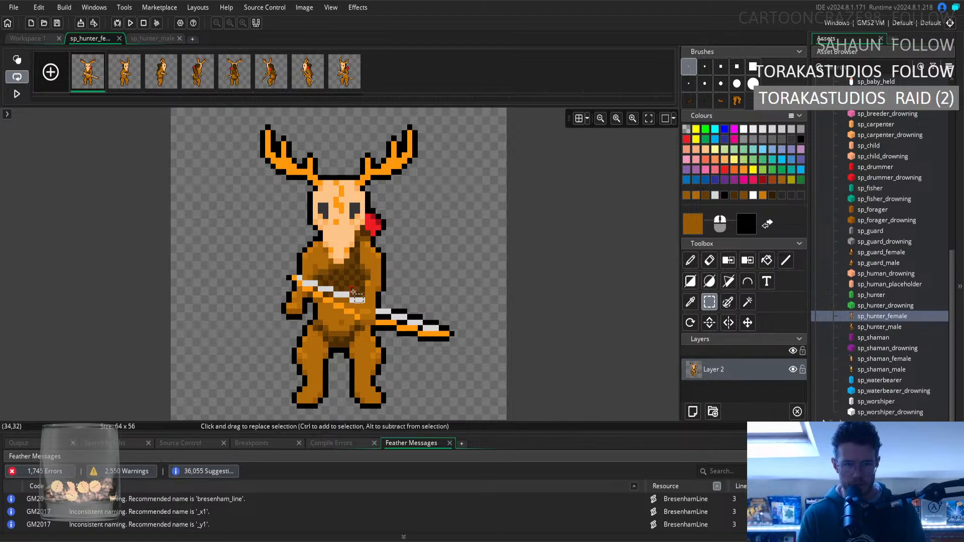
{"action": "mouse_move", "coordinate": [331, 267]}
{"action": "left_mouse_down"}
{"action": "mouse_move", "coordinate": [341, 267]}
{"action": "mouse_move", "coordinate": [327, 271]}
{"action": "left_mouse_up"}
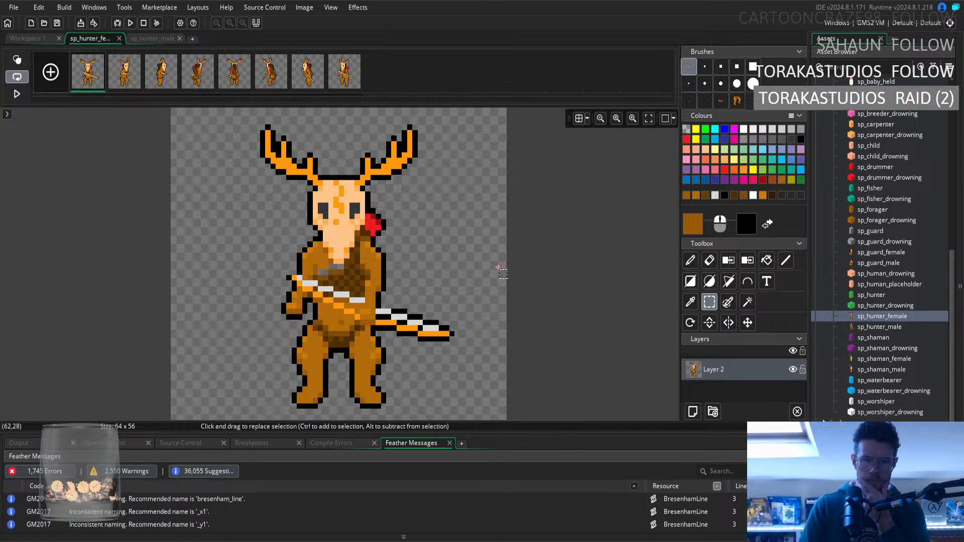
Repaint the cleared strip on the first frame's upper chest with sampled fur and shading browns using the Pencil.
{"action": "left_click", "coordinate": [691, 303]}
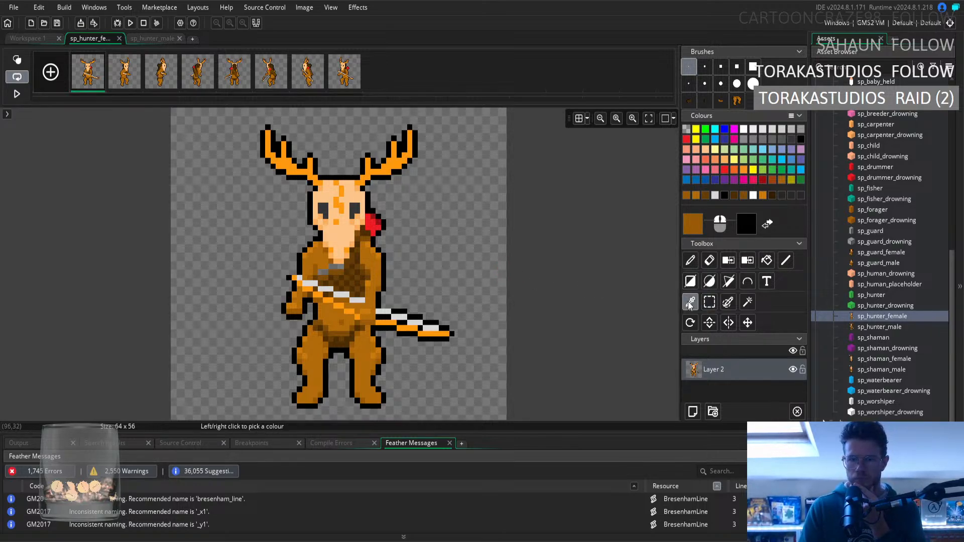
{"action": "left_click", "coordinate": [350, 273]}
{"action": "key", "text": "p"}
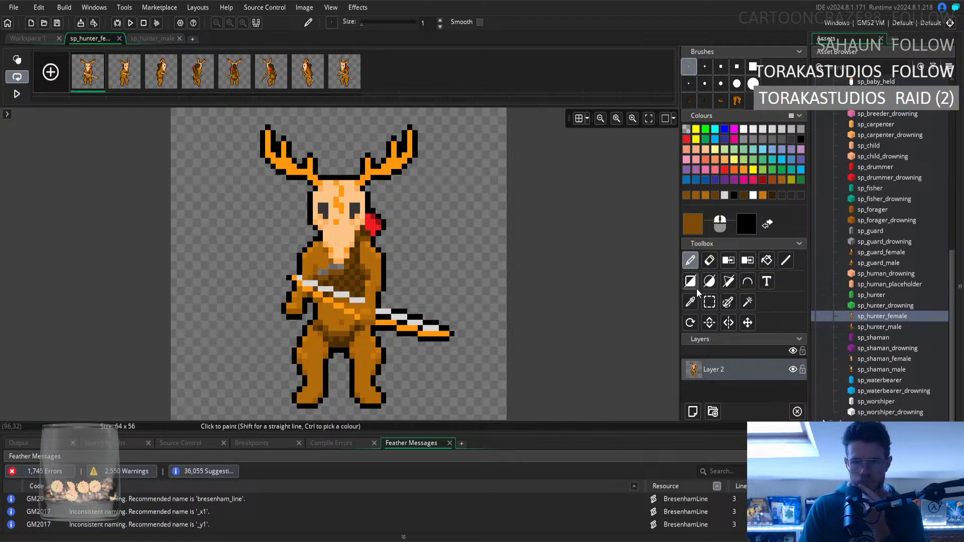
{"action": "left_click", "coordinate": [690, 302]}
{"action": "left_click", "coordinate": [378, 260]}
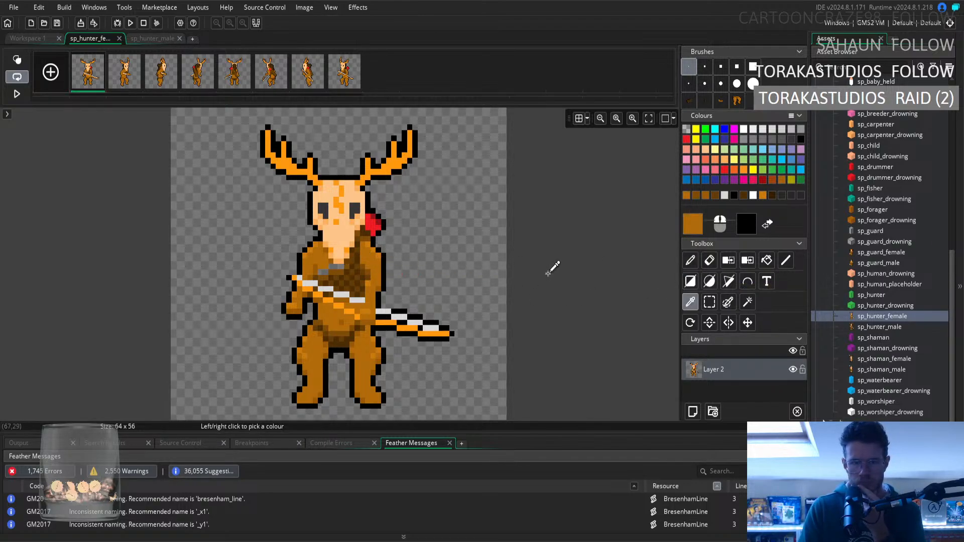
{"action": "left_click", "coordinate": [691, 261]}
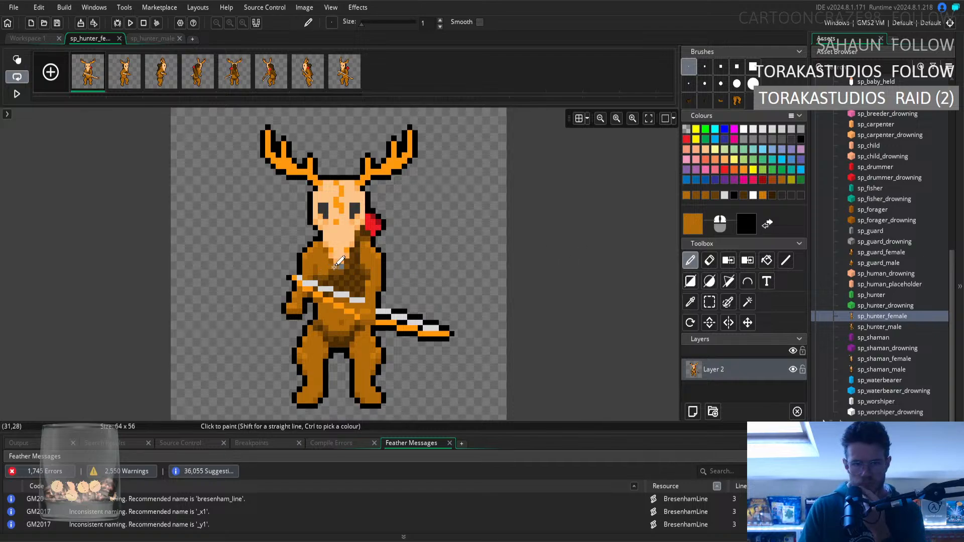
{"action": "left_click", "coordinate": [690, 302]}
{"action": "left_click", "coordinate": [336, 258]}
{"action": "left_click", "coordinate": [690, 261]}
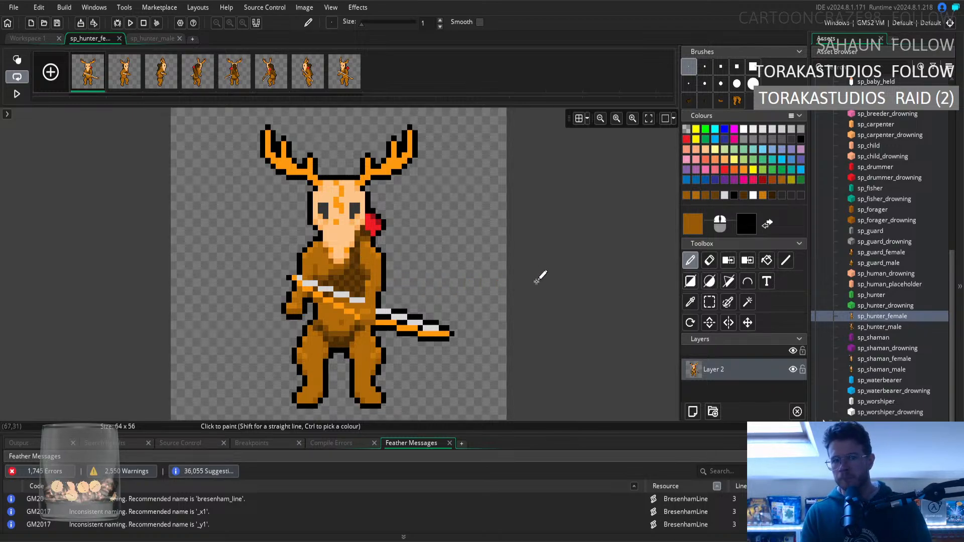
Retouch the quiver strap beside the first frame's skull tip with two sampled dark browns.
{"action": "left_click", "coordinate": [691, 302]}
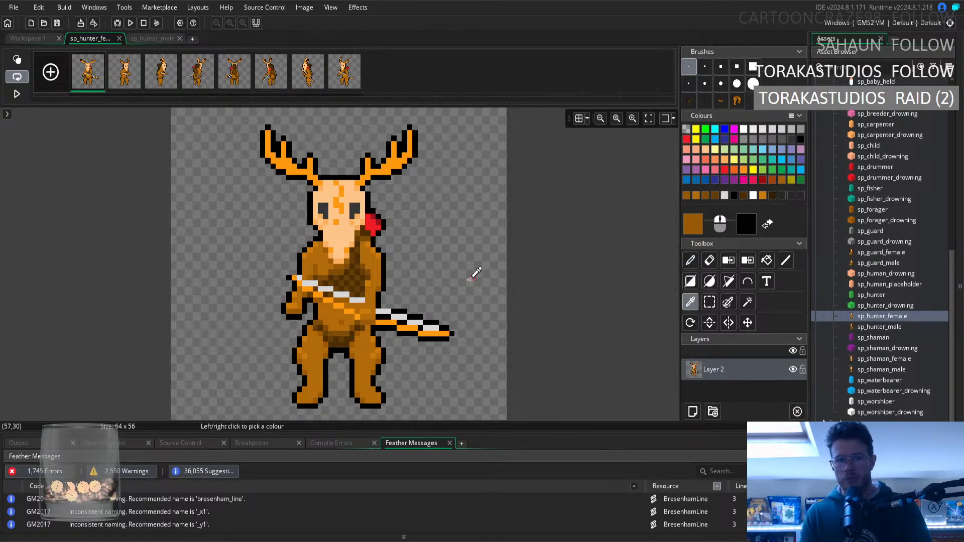
{"action": "left_click", "coordinate": [362, 260]}
{"action": "key", "text": "d"}
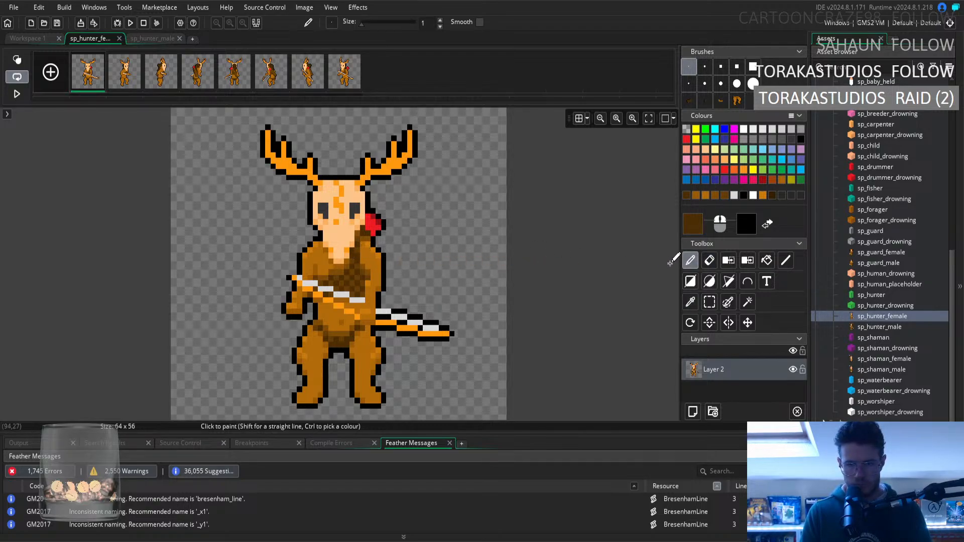
{"action": "left_click", "coordinate": [691, 302]}
{"action": "left_click", "coordinate": [361, 258]}
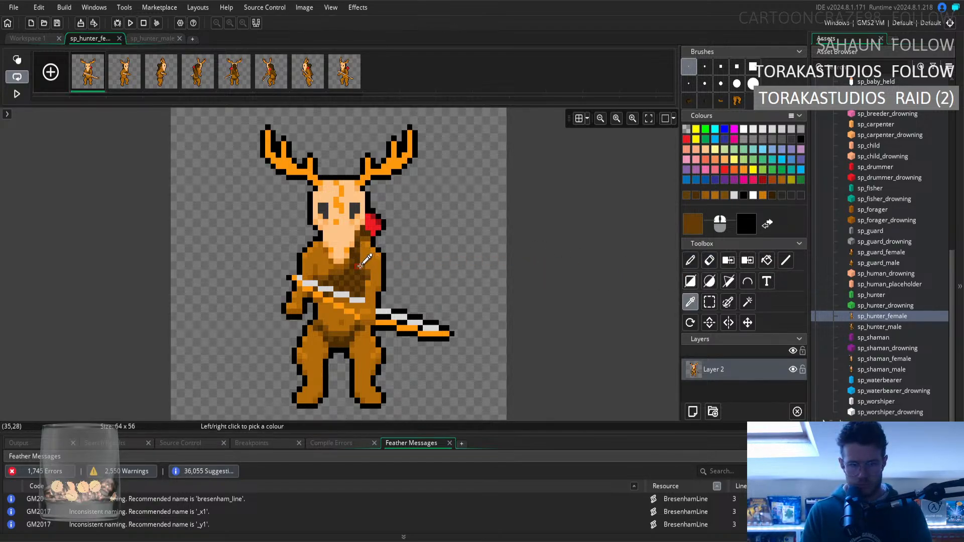
{"action": "key", "text": "d"}
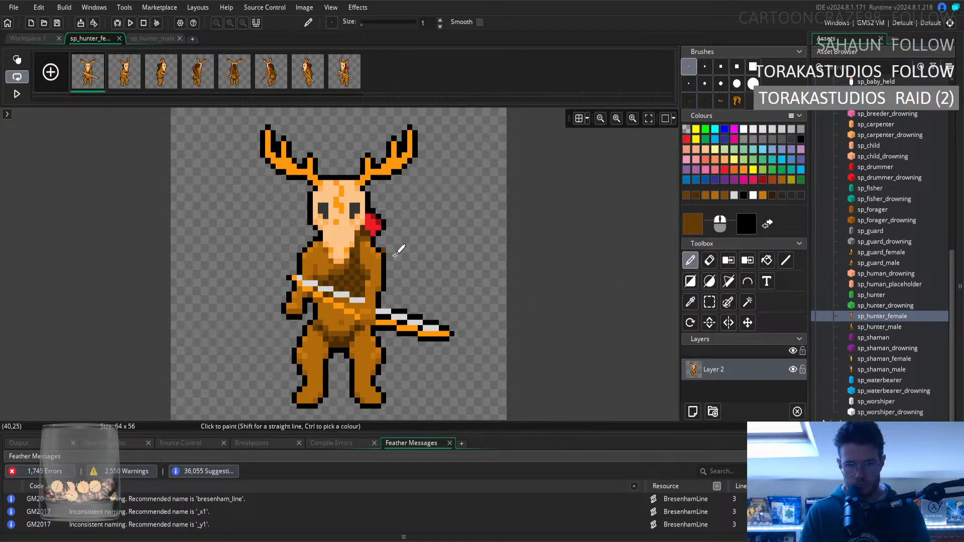
Retouch the first frame's chest fur below the skull with the Pencil, using a sampled dark brown and a sampled mid brown.
{"action": "left_click", "coordinate": [692, 303]}
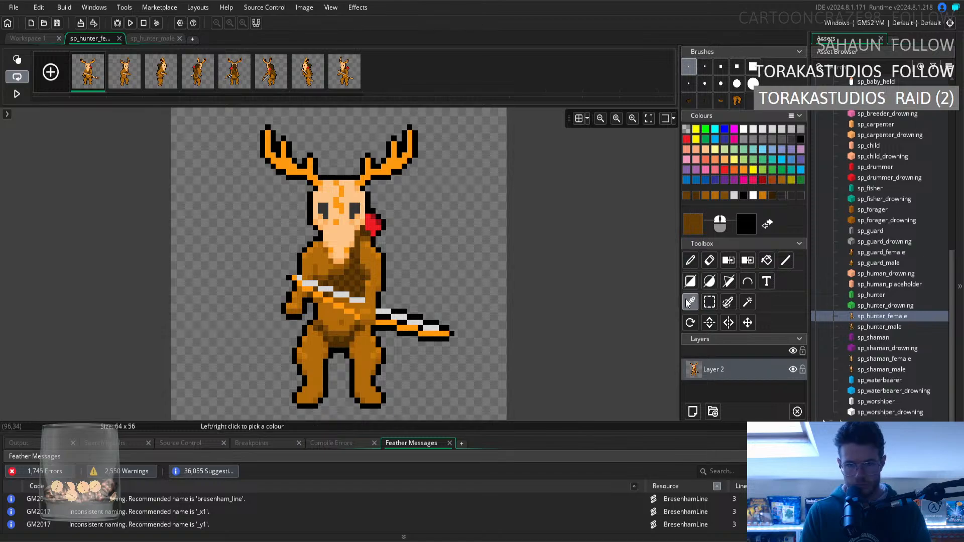
{"action": "left_click", "coordinate": [358, 258]}
{"action": "key", "text": "d"}
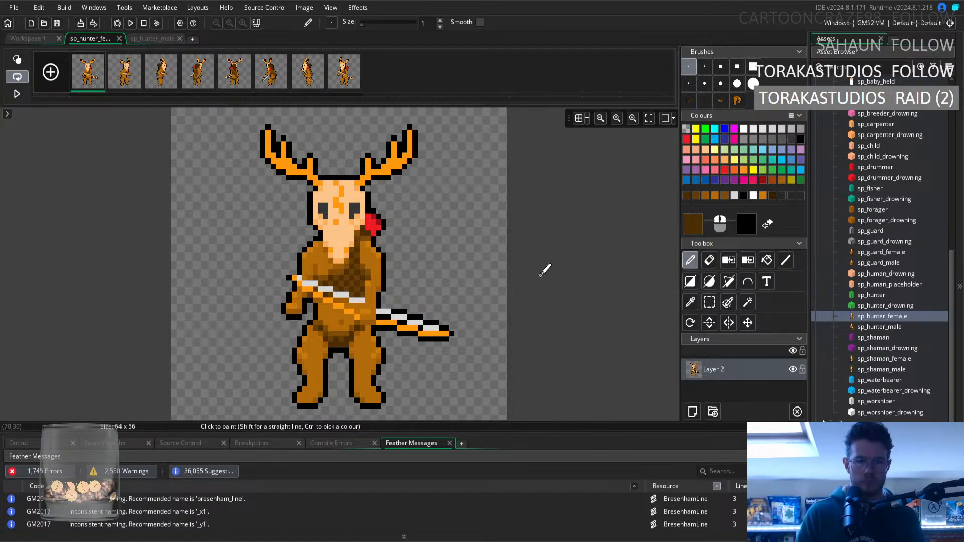
{"action": "left_click", "coordinate": [690, 302]}
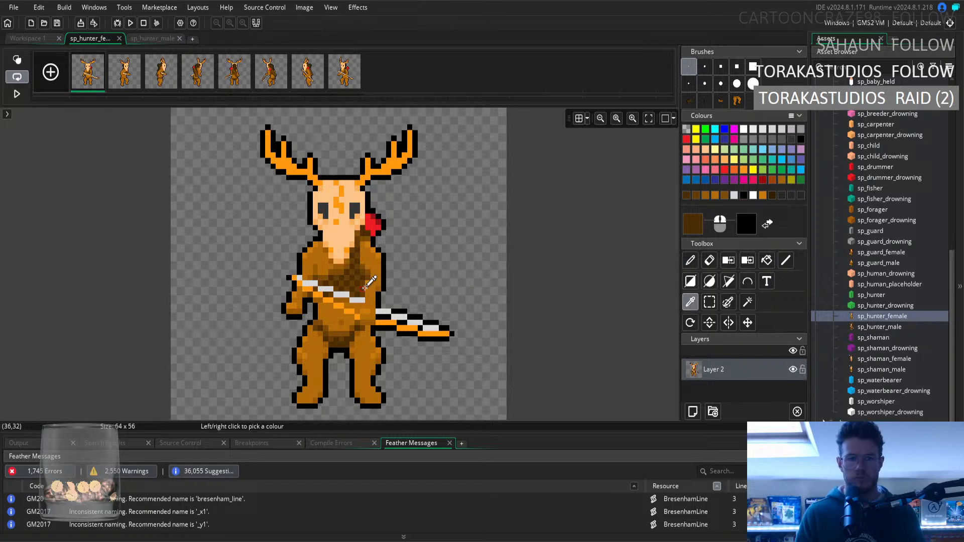
{"action": "left_click", "coordinate": [339, 266]}
{"action": "left_click", "coordinate": [688, 259]}
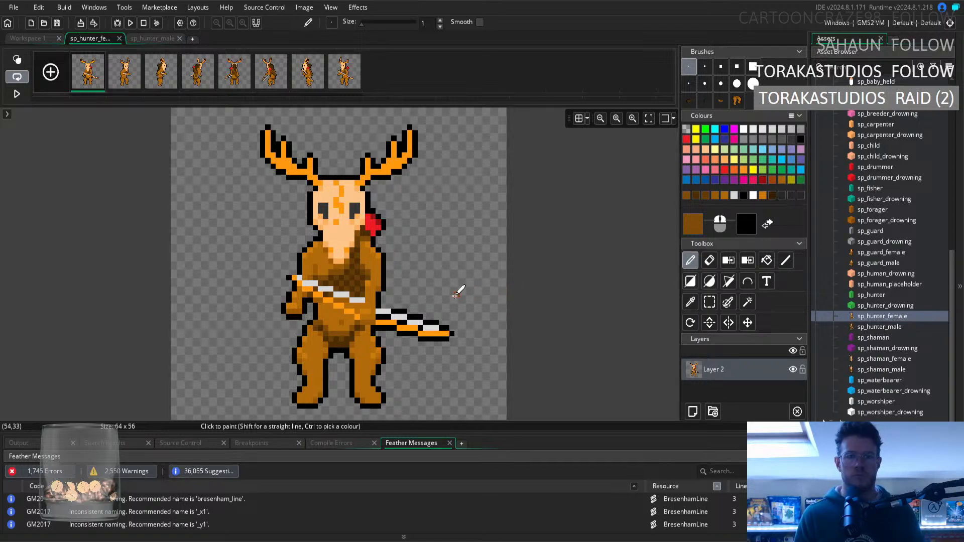
Compare the chest and fur shading on the second, third, fourth and eighth frames with the first frame.
{"action": "left_click", "coordinate": [123, 77]}
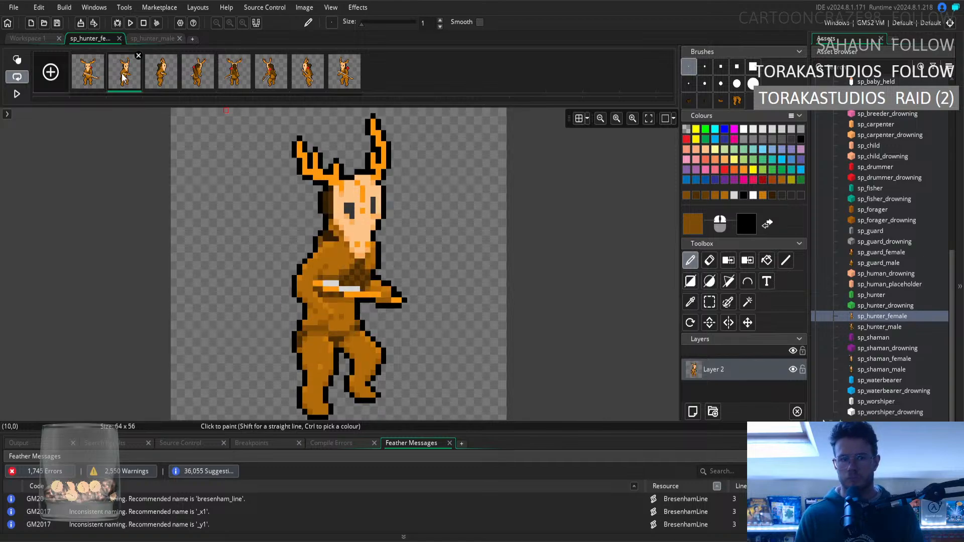
{"action": "left_click", "coordinate": [161, 75]}
{"action": "left_click", "coordinate": [198, 75]}
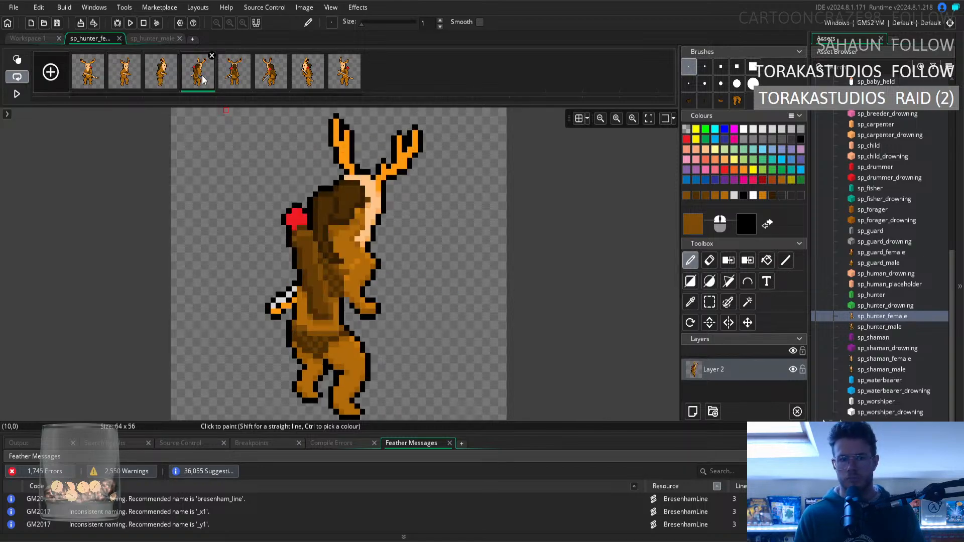
{"action": "left_click", "coordinate": [346, 86]}
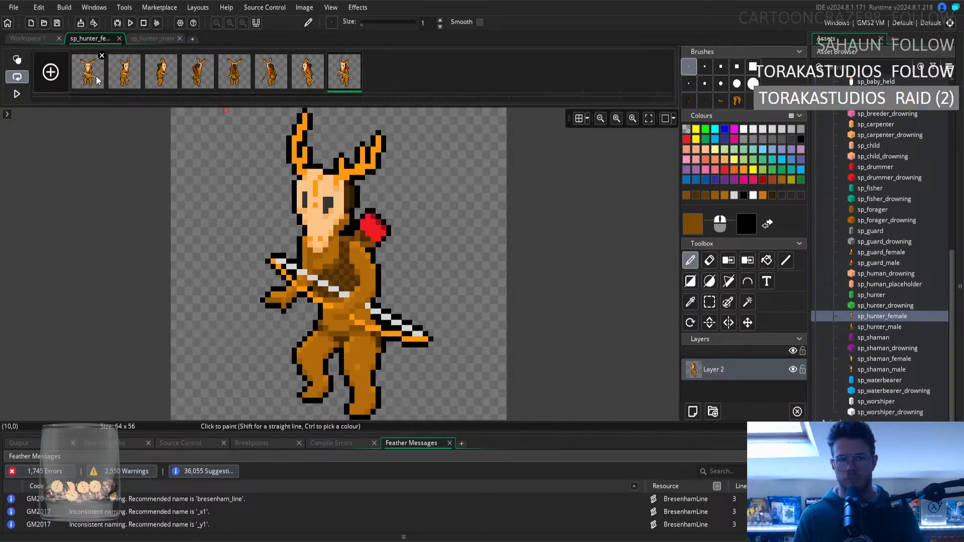
{"action": "left_click", "coordinate": [99, 81]}
Touch up the eighth frame's chest fur above the bow, using the Eraser and a sampled dark brown with the Pencil.
{"action": "left_click", "coordinate": [343, 85]}
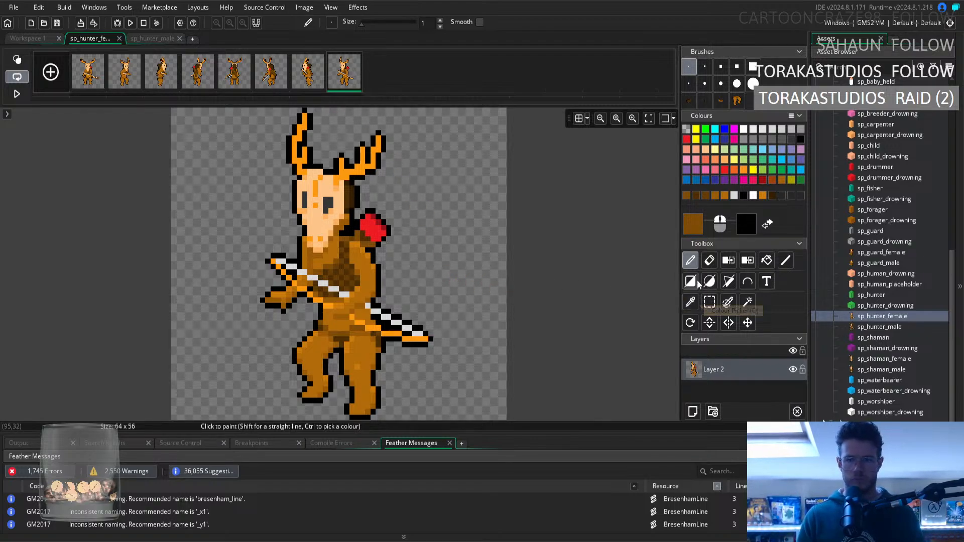
{"action": "key", "text": "e"}
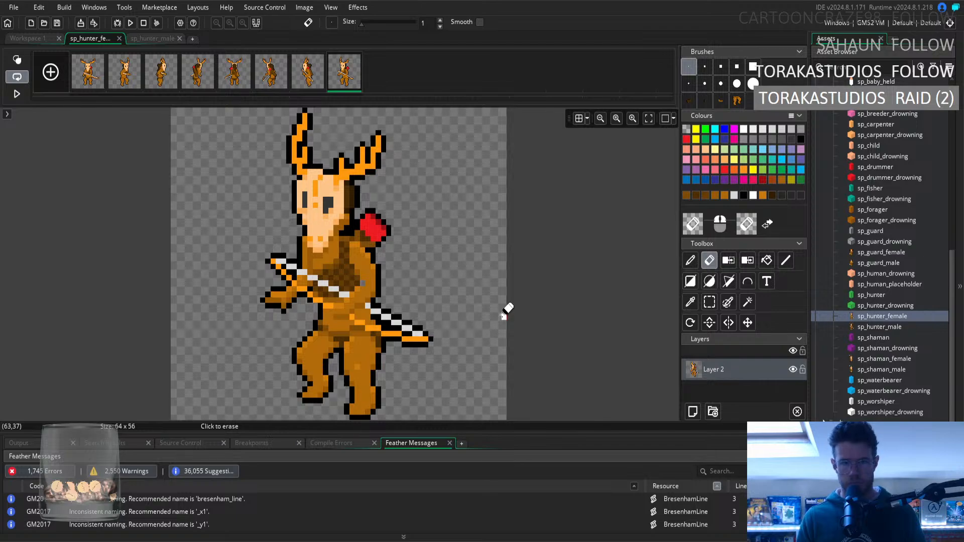
{"action": "left_click", "coordinate": [690, 302]}
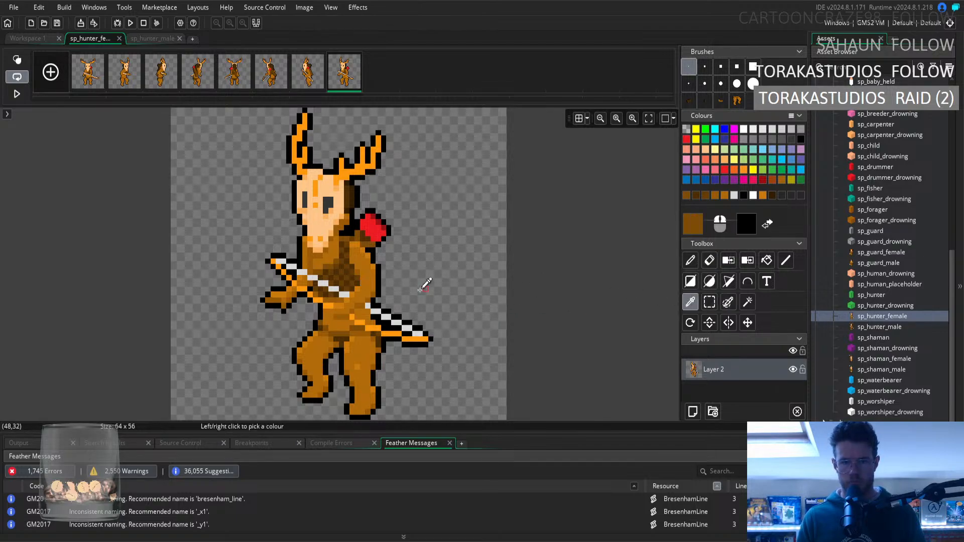
{"action": "left_click", "coordinate": [689, 262]}
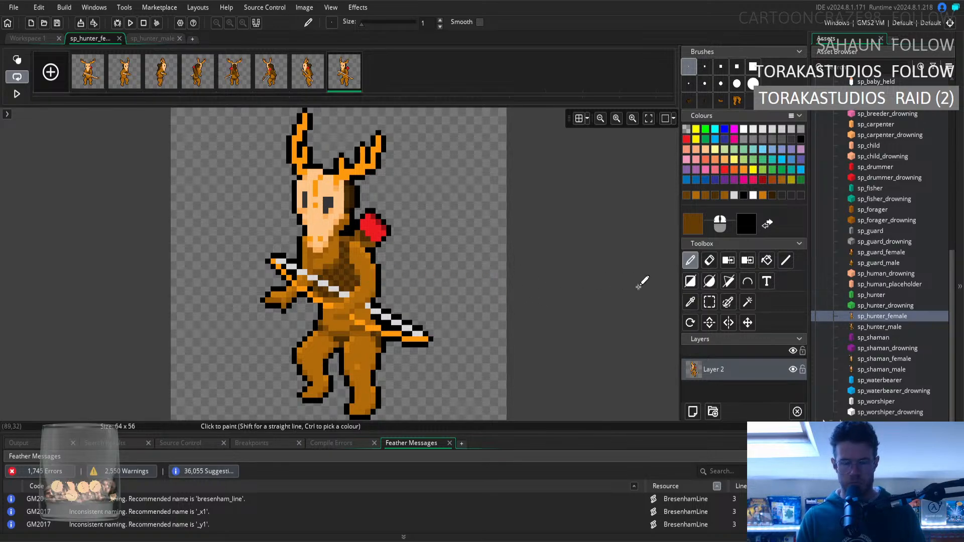
Inspect the seventh and first frames and replay the sprite animation in the workspace preview.
{"action": "left_click", "coordinate": [304, 84]}
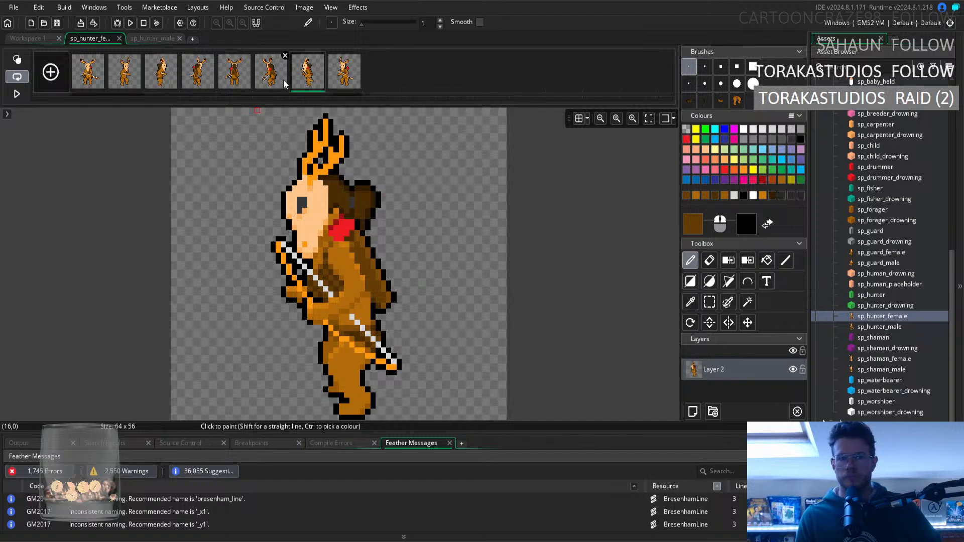
{"action": "left_click", "coordinate": [99, 78]}
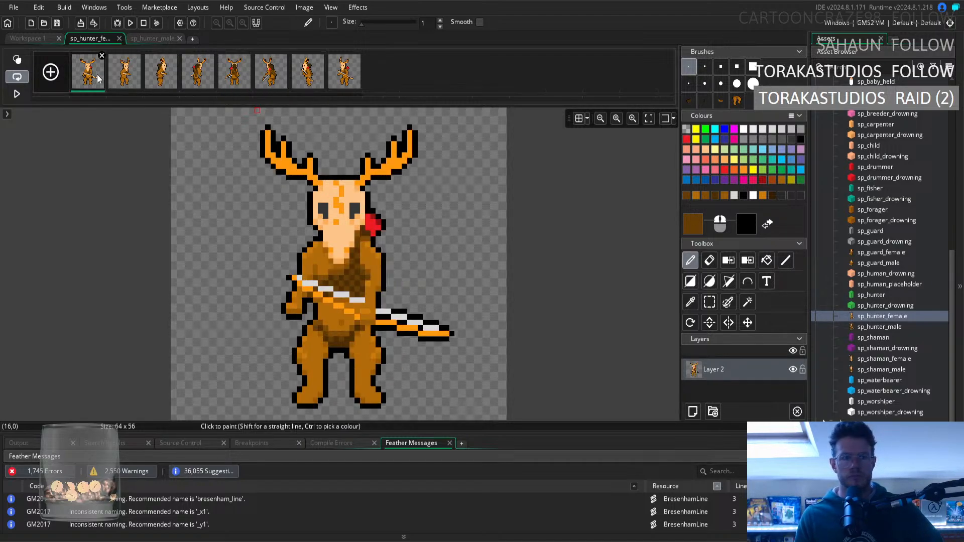
{"action": "left_click", "coordinate": [33, 42]}
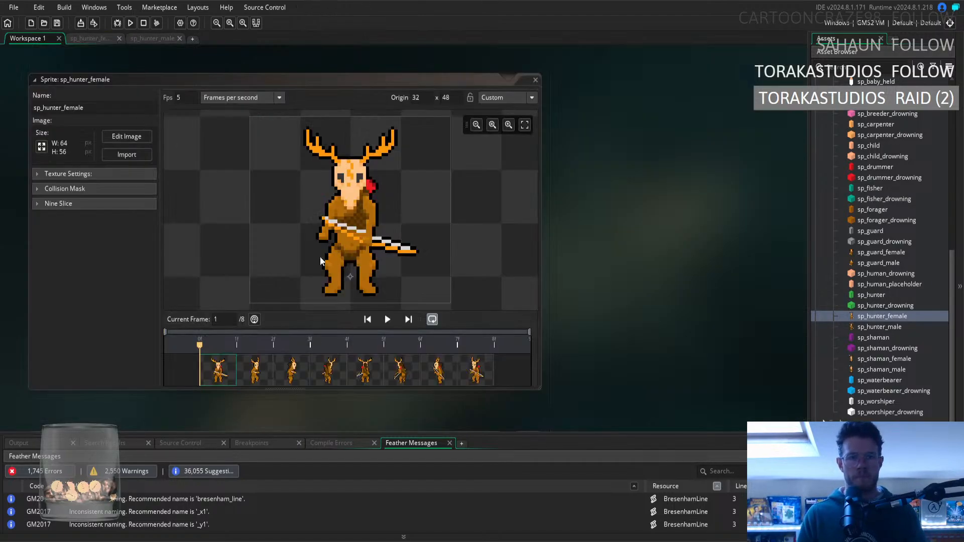
{"action": "left_click", "coordinate": [387, 322]}
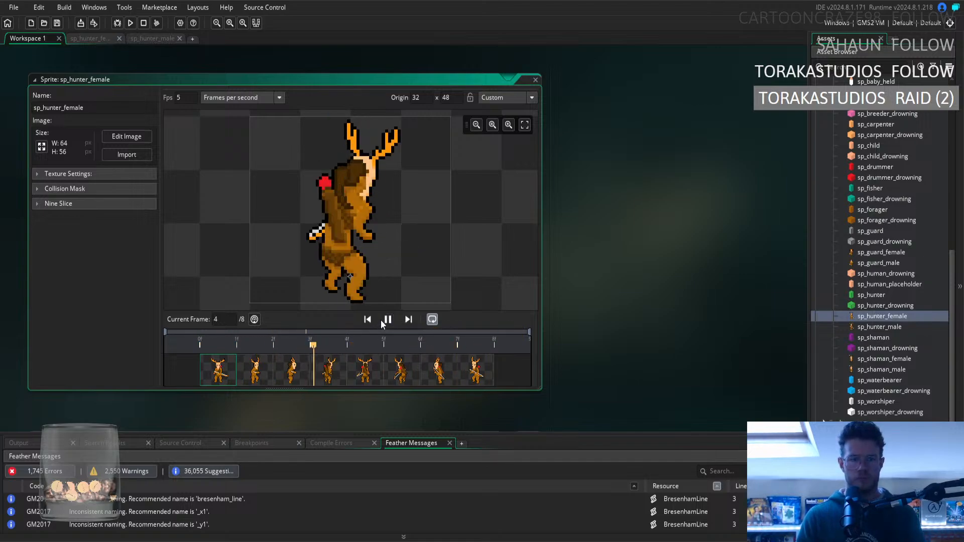
Reopen the sprite in the image editor and examine its frames one by one from the first to the eighth.
{"action": "left_click", "coordinate": [127, 136]}
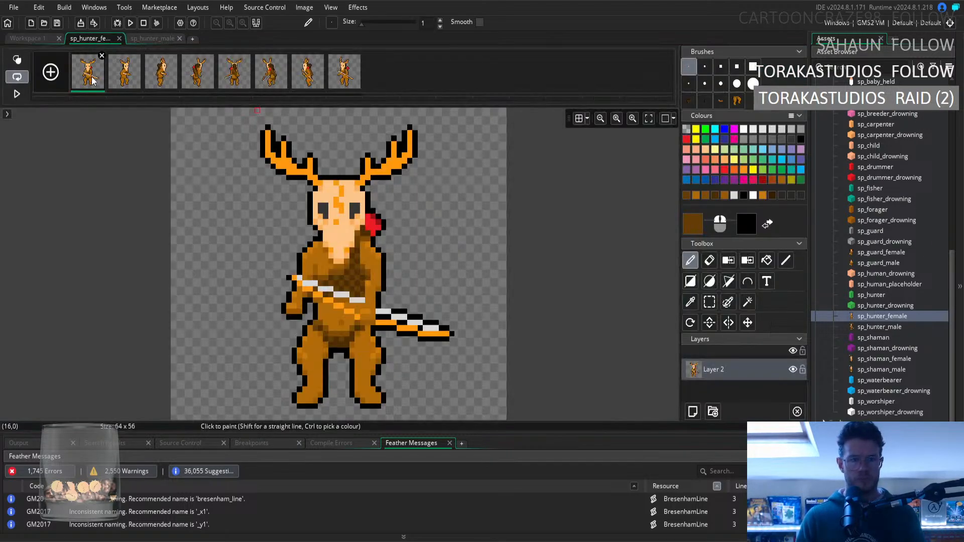
{"action": "key", "text": "Right"}
{"action": "key", "text": "Right"}
{"action": "key", "text": "Right"}
{"action": "key", "text": "Right"}
{"action": "key", "text": "Right"}
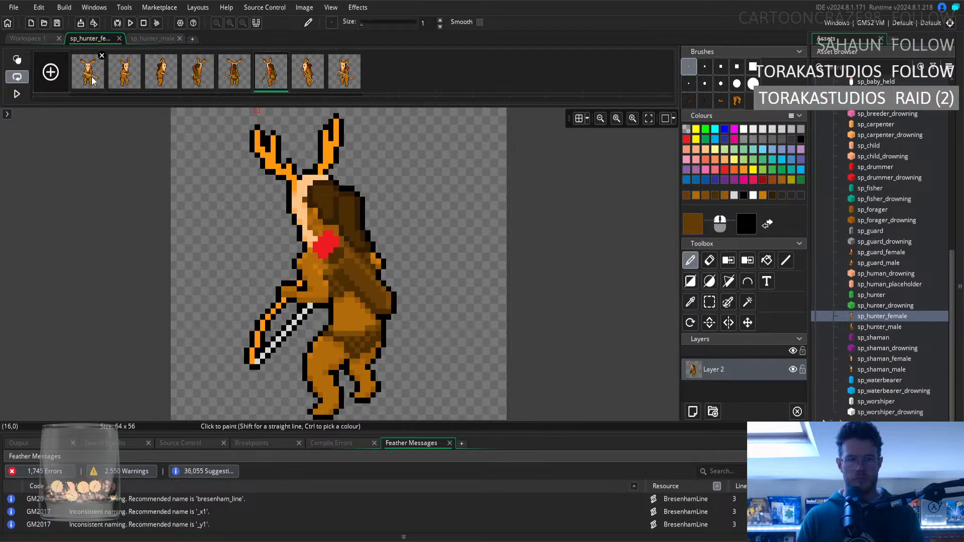
{"action": "key", "text": "Right"}
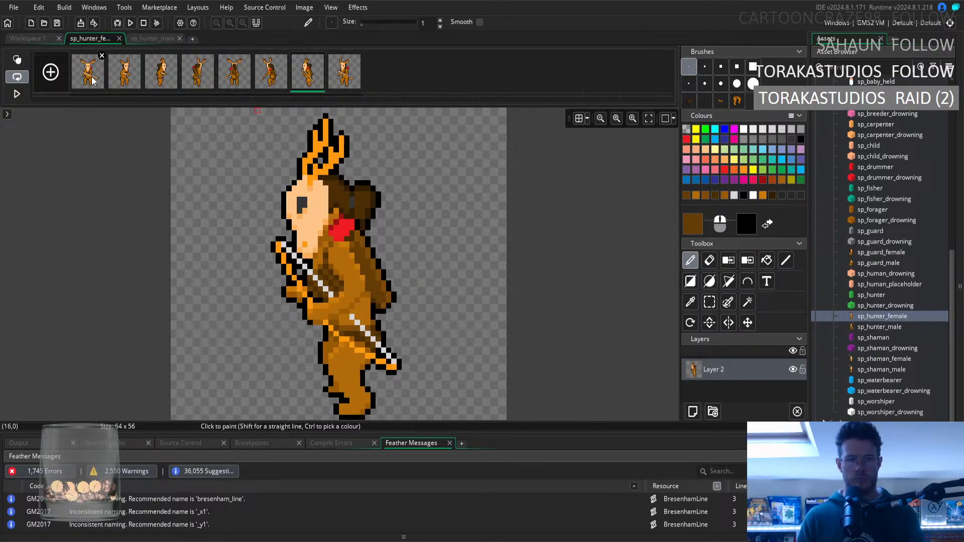
{"action": "key", "text": "Right"}
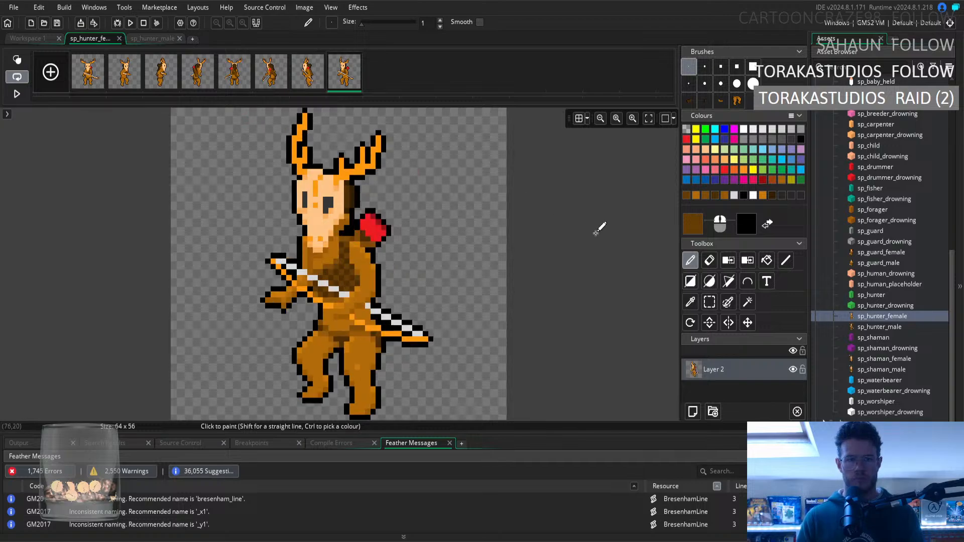
Retouch the eighth frame's upper body shading with two sampled fur browns, using the second frame as reference.
{"action": "left_click", "coordinate": [690, 302]}
{"action": "left_click", "coordinate": [332, 250]}
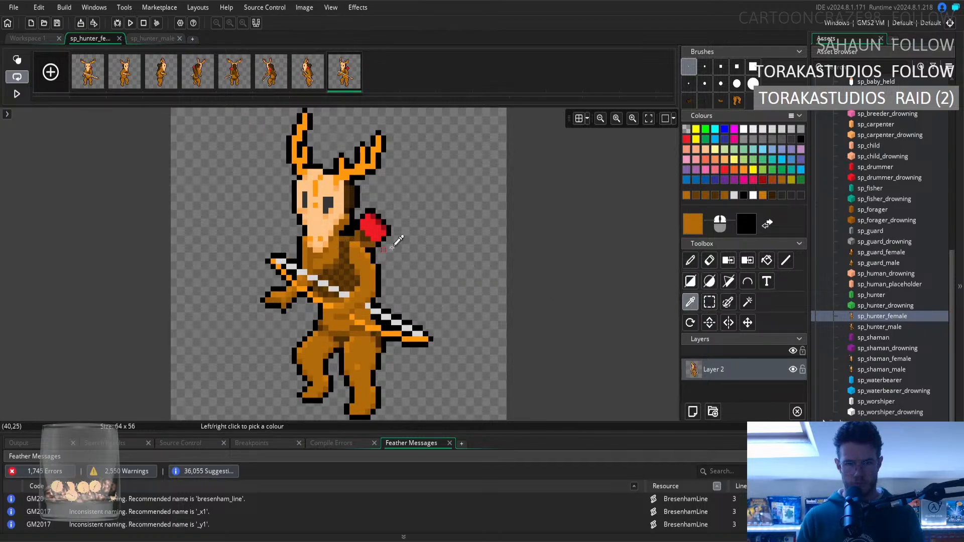
{"action": "left_click", "coordinate": [690, 261]}
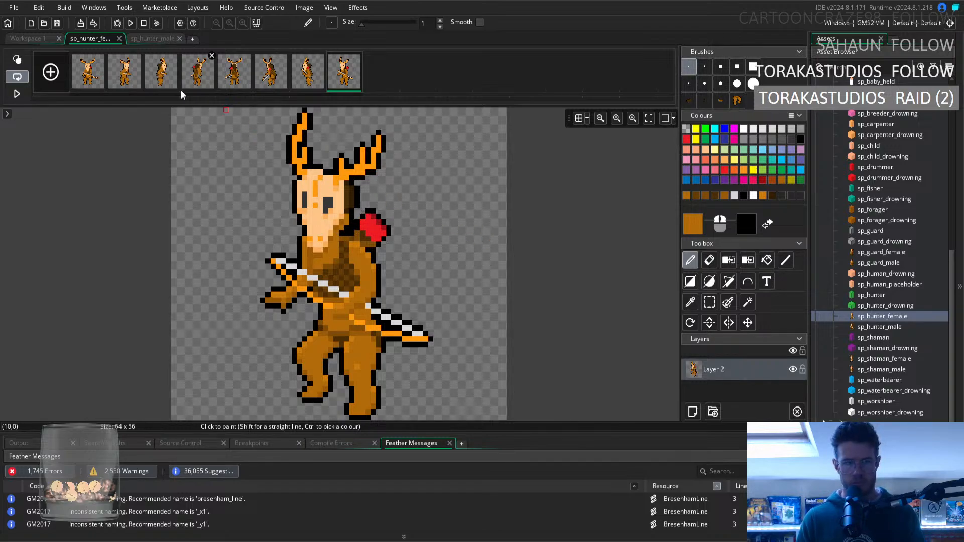
{"action": "left_click", "coordinate": [139, 78]}
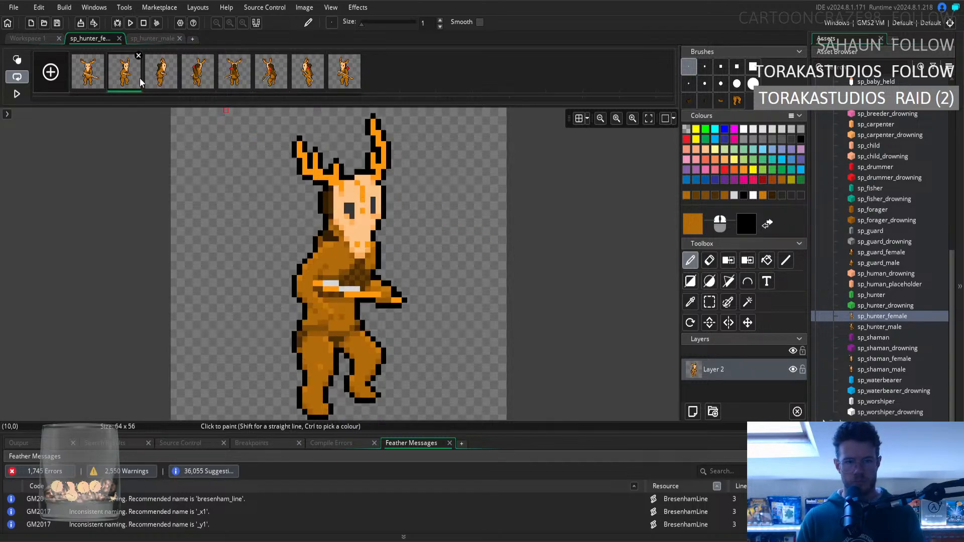
{"action": "left_click", "coordinate": [349, 83]}
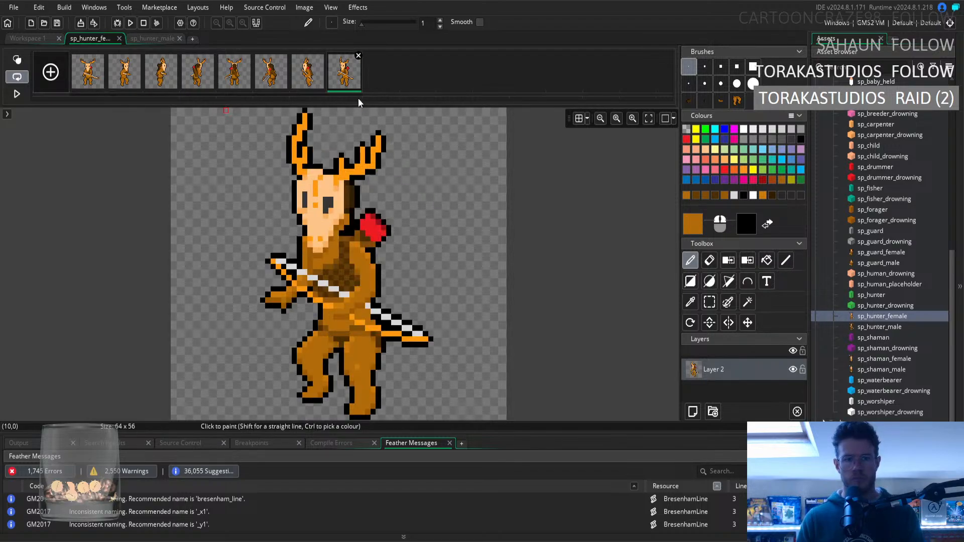
{"action": "left_click", "coordinate": [691, 302]}
{"action": "left_click", "coordinate": [691, 260]}
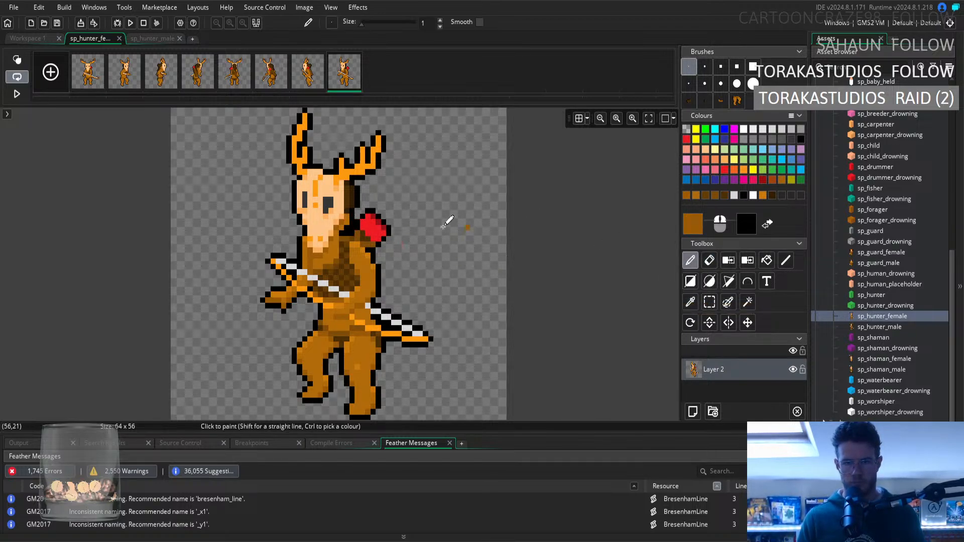
Flip back and forth between the back-view, side and eighth frames to examine how the body shading carries across the turn.
{"action": "left_click", "coordinate": [315, 82]}
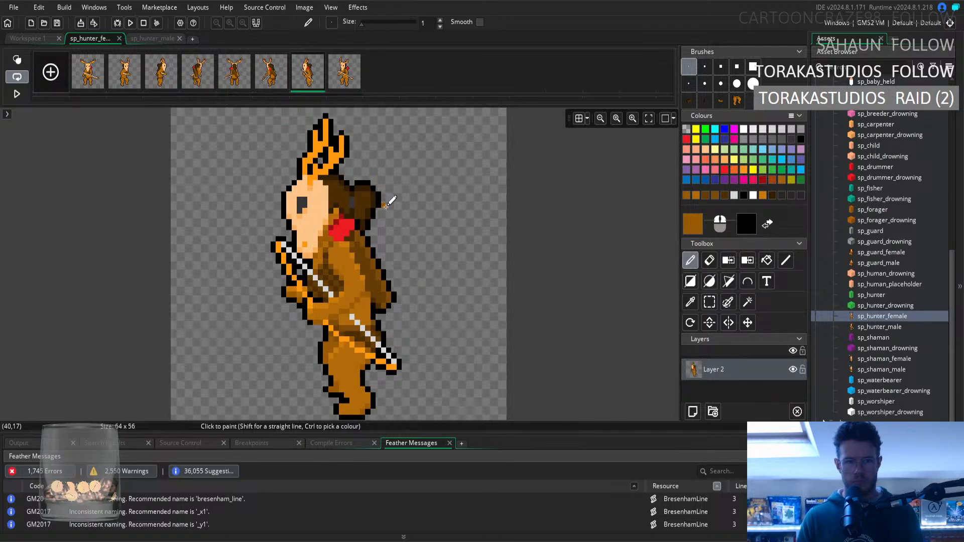
{"action": "key", "text": "Left"}
{"action": "key", "text": "Right"}
{"action": "key", "text": "Left"}
{"action": "key", "text": "Left"}
{"action": "key", "text": "Left"}
{"action": "key", "text": "Left"}
{"action": "key", "text": "Left"}
{"action": "key", "text": "Left"}
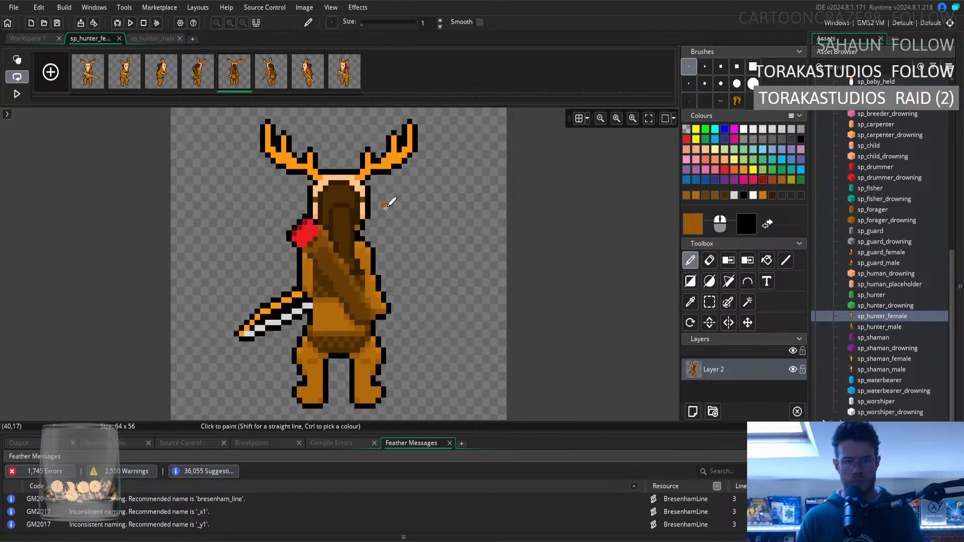
{"action": "key", "text": "Right"}
{"action": "key", "text": "Right"}
{"action": "key", "text": "Right"}
{"action": "key", "text": "Right"}
{"action": "key", "text": "Right"}
{"action": "key", "text": "Right"}
{"action": "key", "text": "Right"}
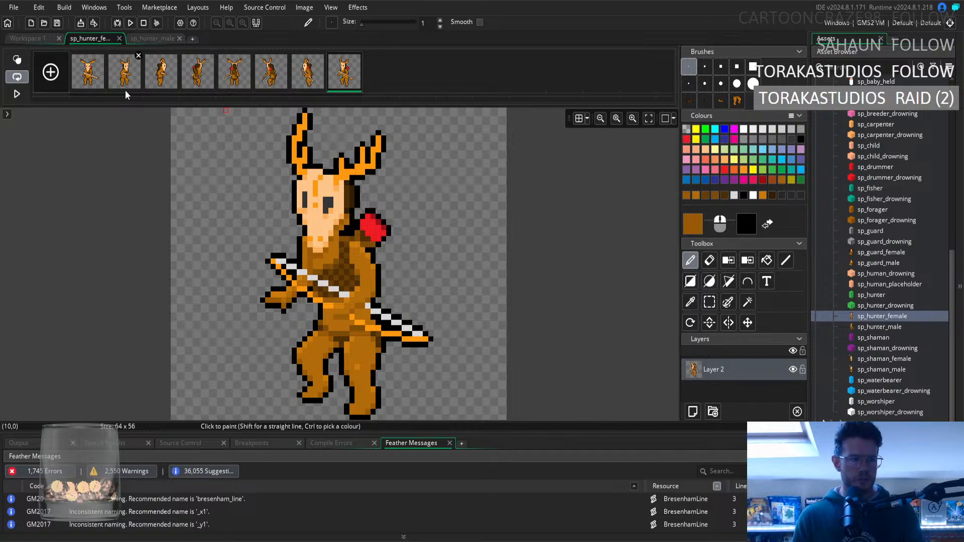
Play the animation in the workspace preview, stop it on the first frame, and compare the seventh and eighth frames.
{"action": "left_click", "coordinate": [42, 39]}
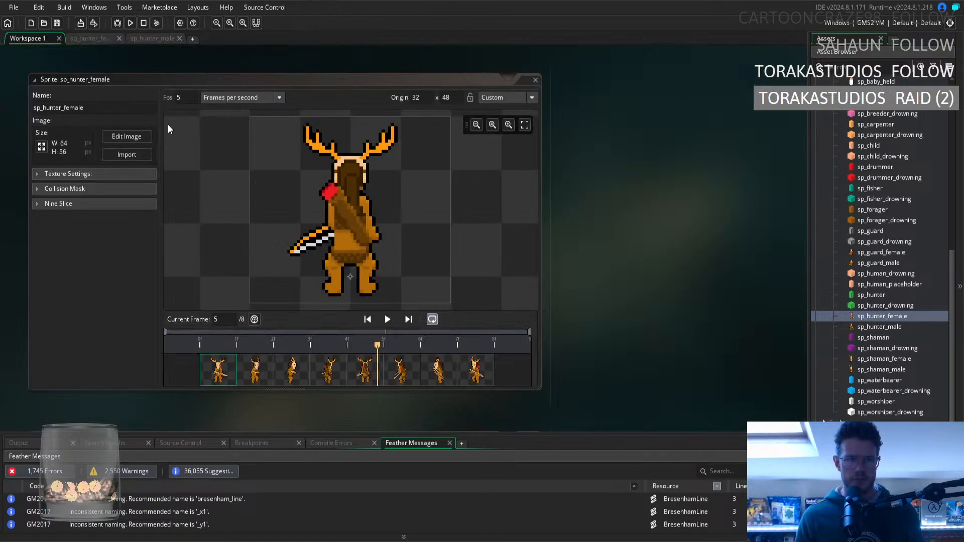
{"action": "left_click", "coordinate": [387, 320]}
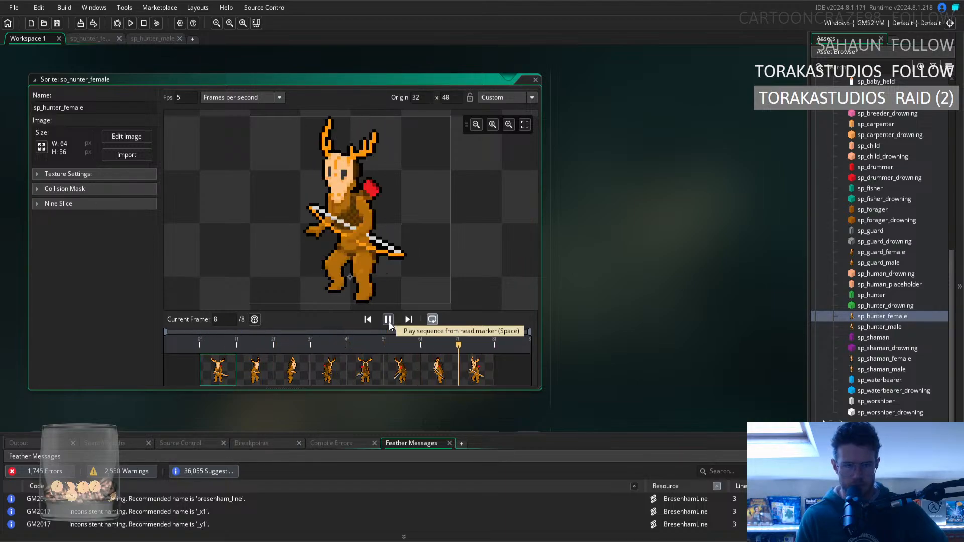
{"action": "left_click", "coordinate": [389, 321]}
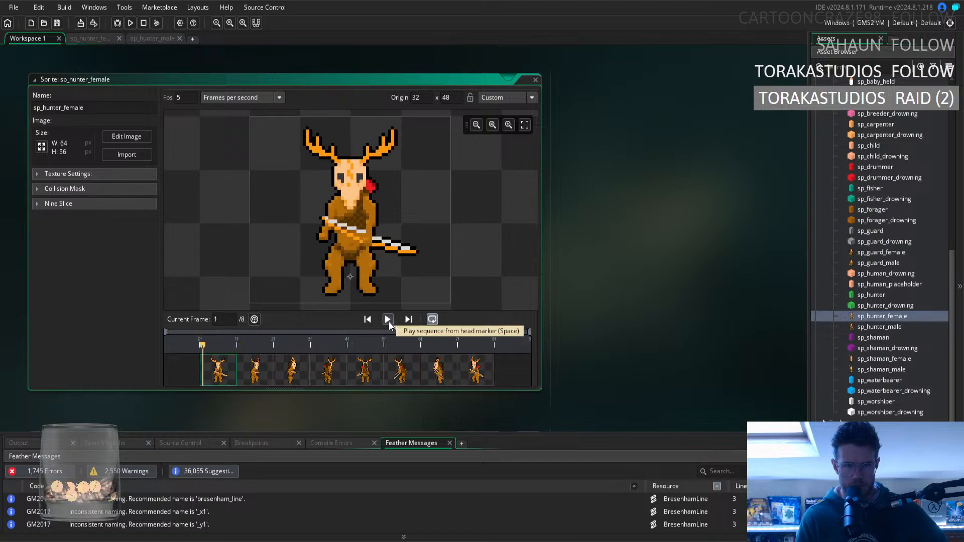
{"action": "left_click", "coordinate": [465, 380]}
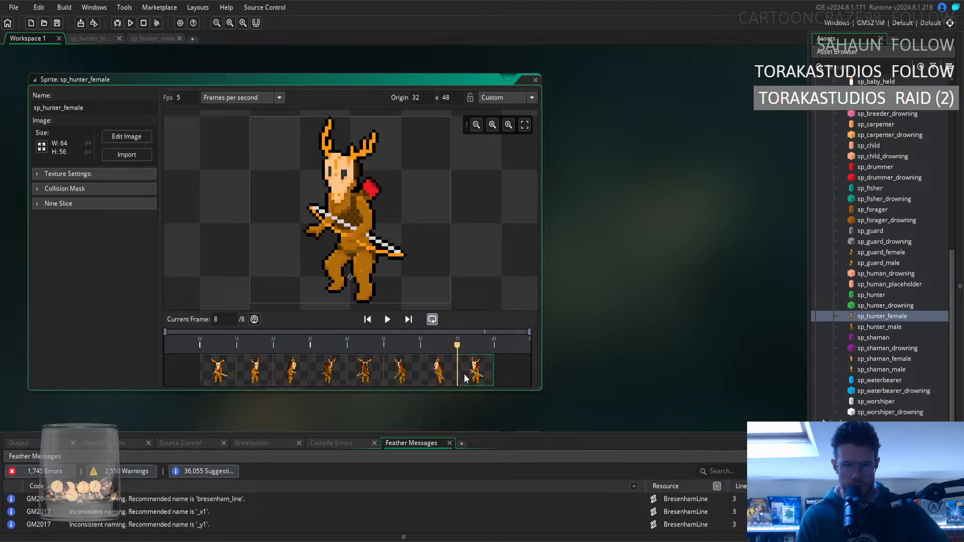
{"action": "left_click", "coordinate": [432, 378]}
{"action": "left_click", "coordinate": [470, 379]}
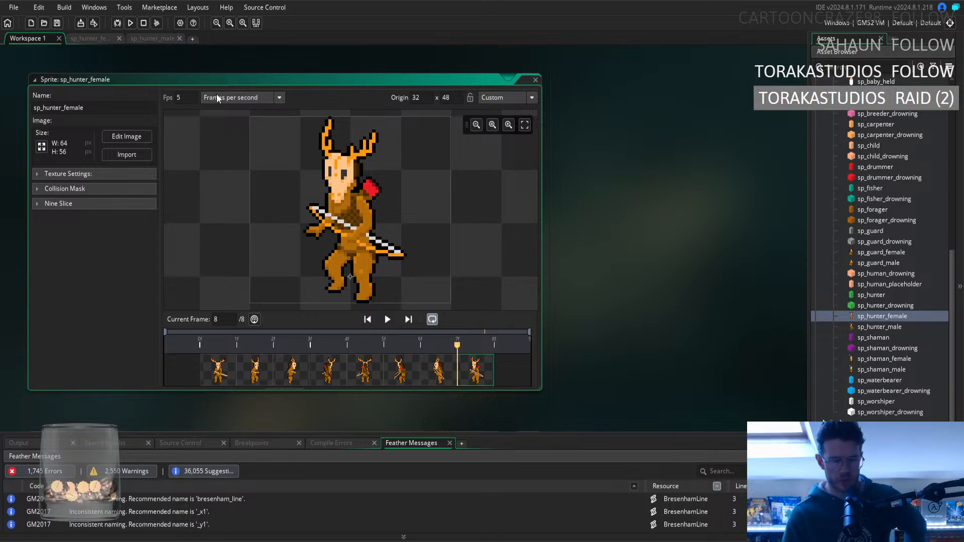
Compare the eighth frame of sp_hunter_female with the same frame of sp_hunter_male.
{"action": "left_click", "coordinate": [108, 39]}
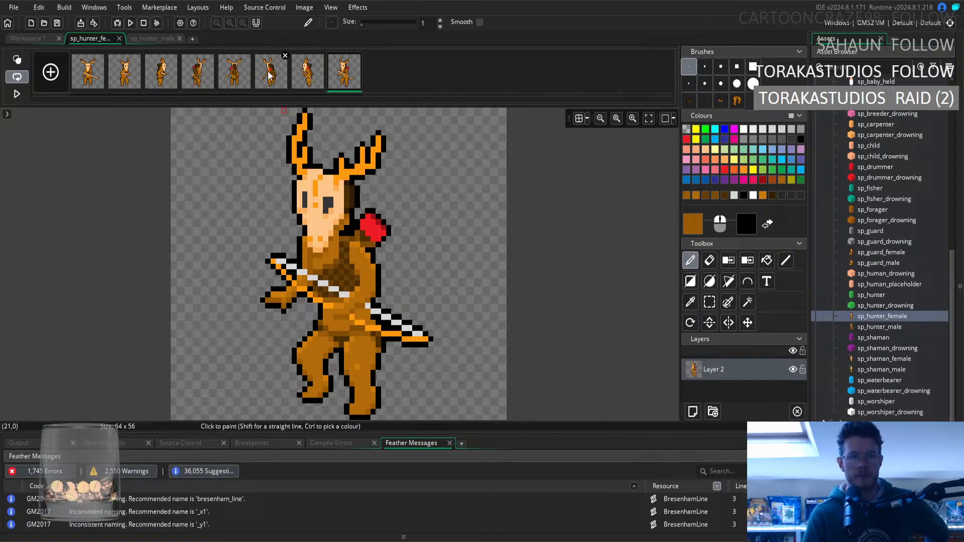
{"action": "left_click", "coordinate": [141, 39]}
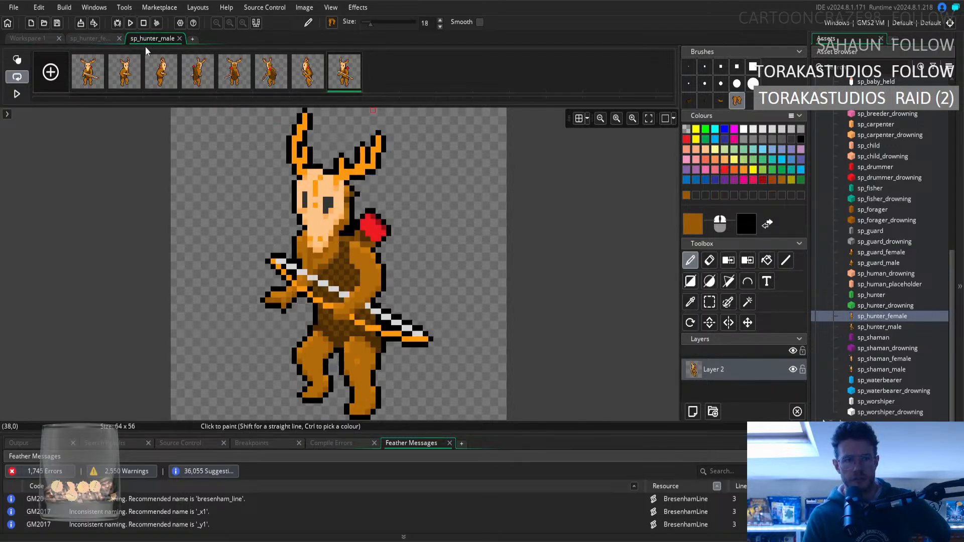
{"action": "left_click", "coordinate": [90, 40]}
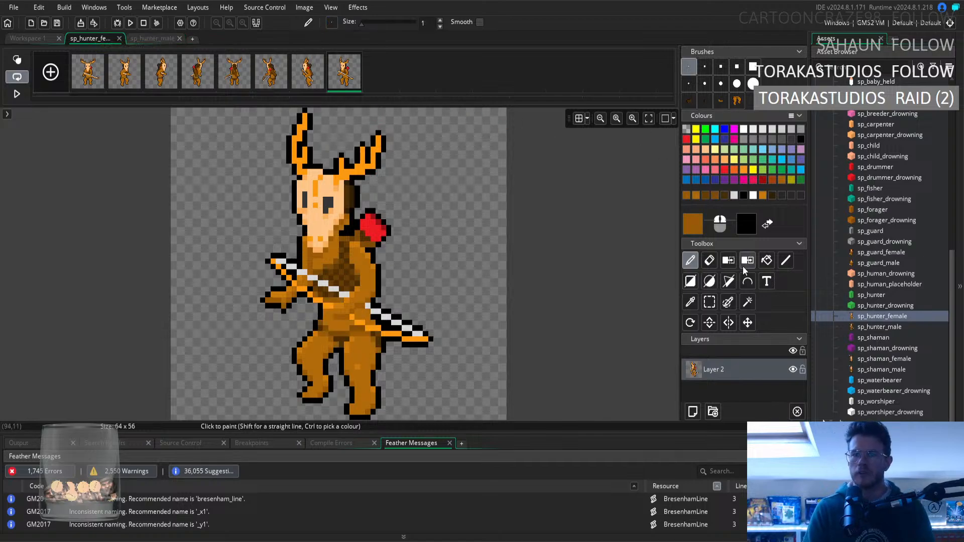
Select the eighth frame's head, antlers, snout tip and the red quiver top, and shift them down by one pixel.
{"action": "left_click", "coordinate": [709, 302]}
{"action": "left_click_drag", "start_coordinate": [254, 111], "coordinate": [431, 222]}
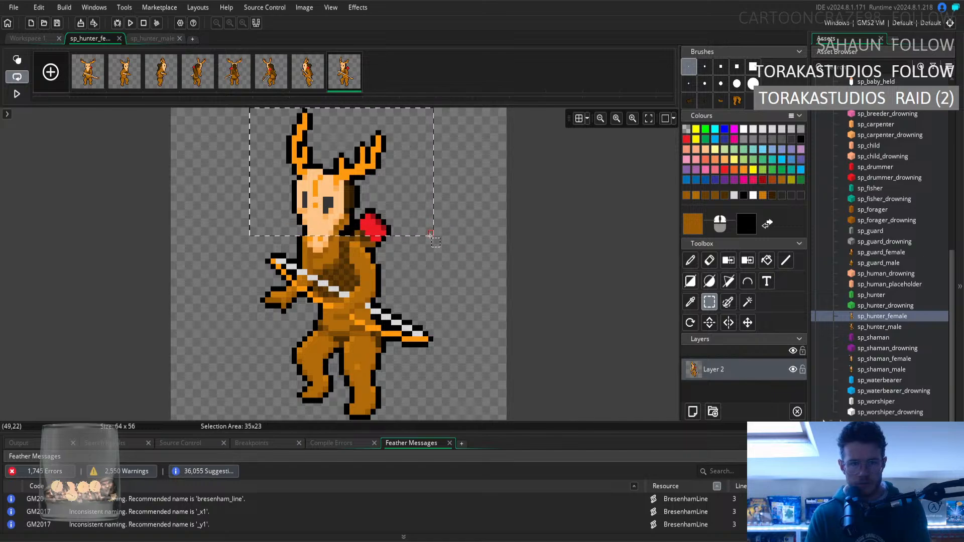
{"action": "left_click_drag", "start_coordinate": [431, 237], "coordinate": [430, 237]}
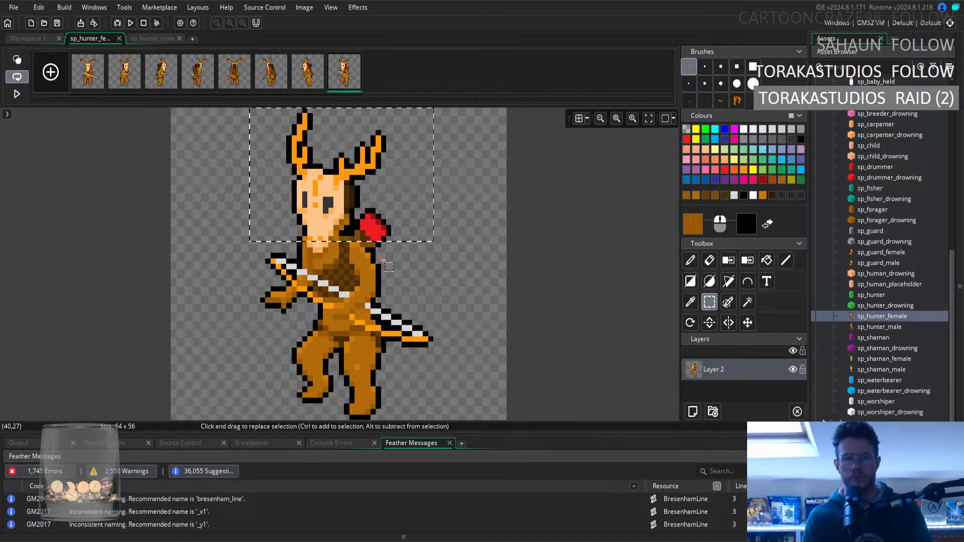
{"action": "left_click_drag", "start_coordinate": [353, 246], "coordinate": [361, 248]}
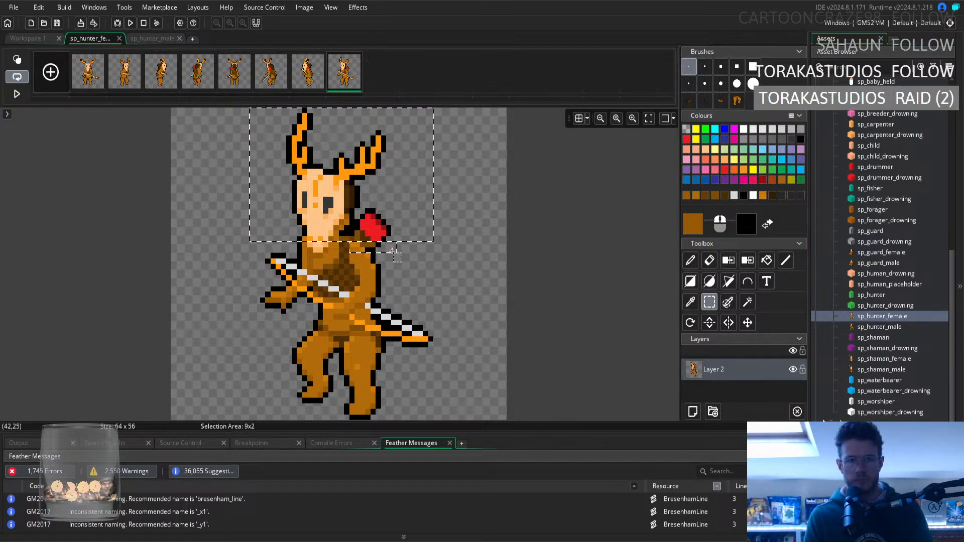
{"action": "left_click_drag", "start_coordinate": [394, 255], "coordinate": [393, 256], "text": "ctrl"}
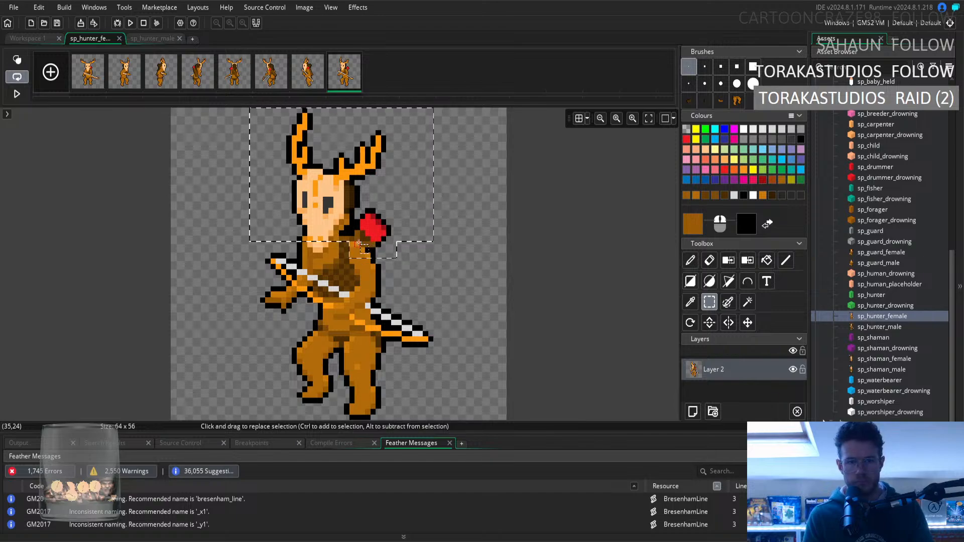
{"action": "mouse_move", "coordinate": [325, 246]}
{"action": "left_mouse_down", "text": "ctrl"}
{"action": "mouse_move", "coordinate": [310, 245]}
{"action": "mouse_move", "coordinate": [326, 250]}
{"action": "left_mouse_up", "text": "ctrl"}
{"action": "left_click_drag", "start_coordinate": [395, 261], "coordinate": [395, 262], "text": "ctrl"}
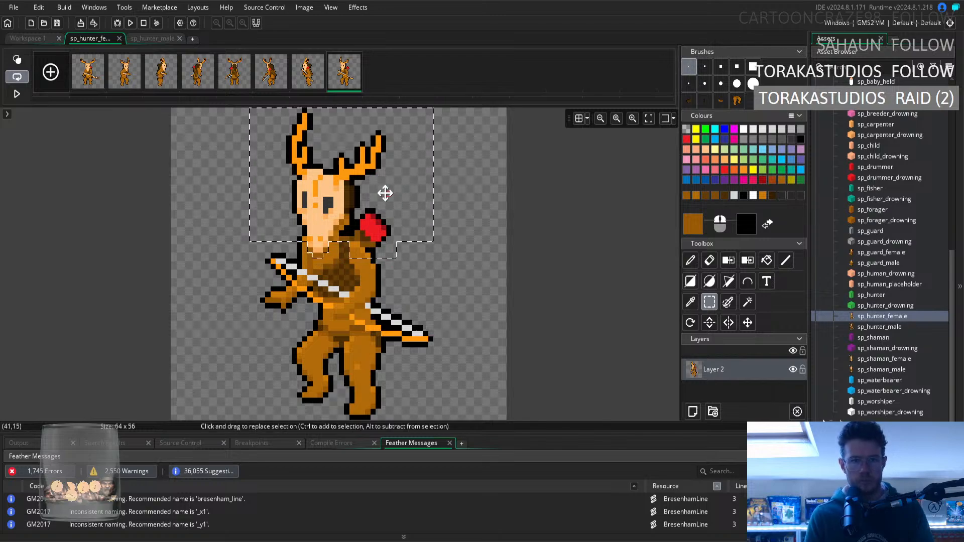
{"action": "left_click_drag", "start_coordinate": [364, 181], "coordinate": [394, 181]}
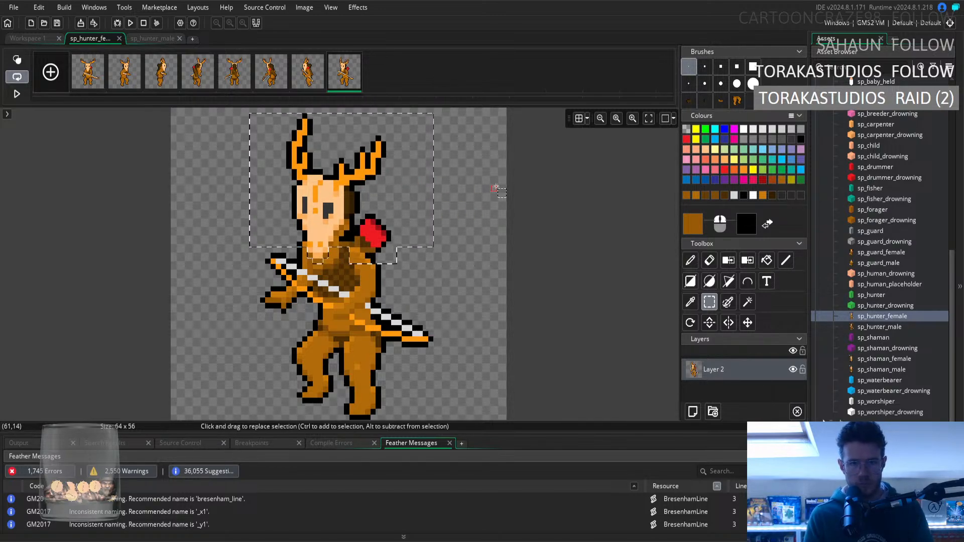
{"action": "left_click", "coordinate": [495, 188]}
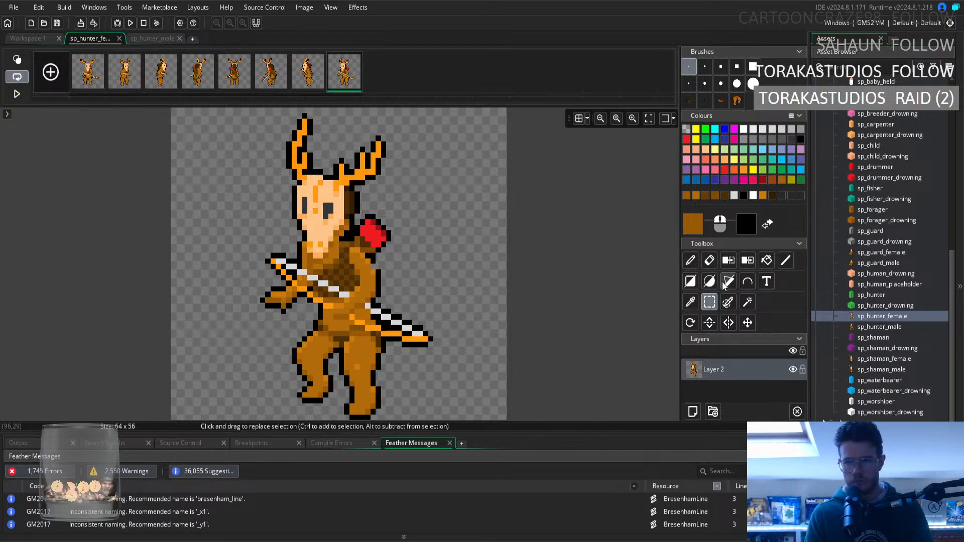
Sample black from the eighth frame's arm outline as the drawing colour and return to the pencil.
{"action": "left_click", "coordinate": [690, 301]}
{"action": "left_click", "coordinate": [380, 273]}
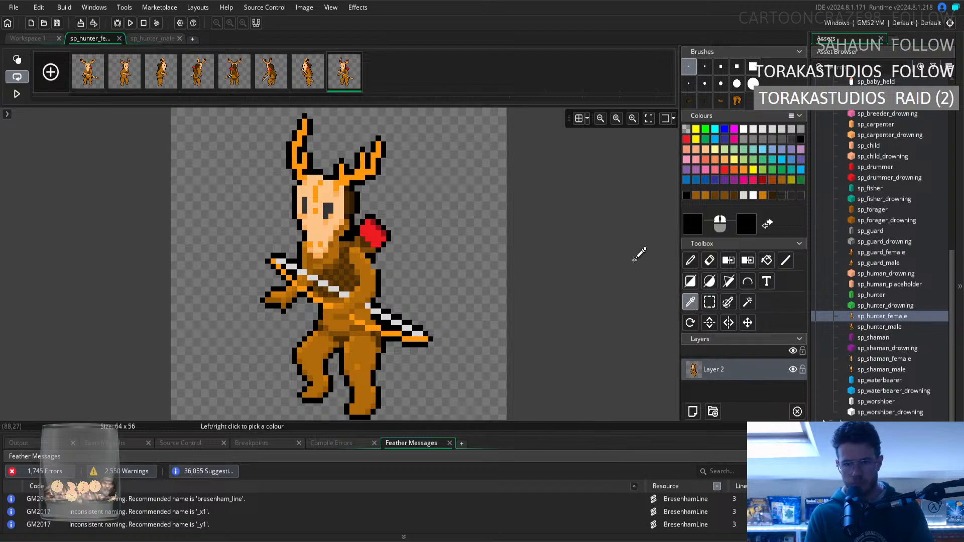
{"action": "key", "text": "d"}
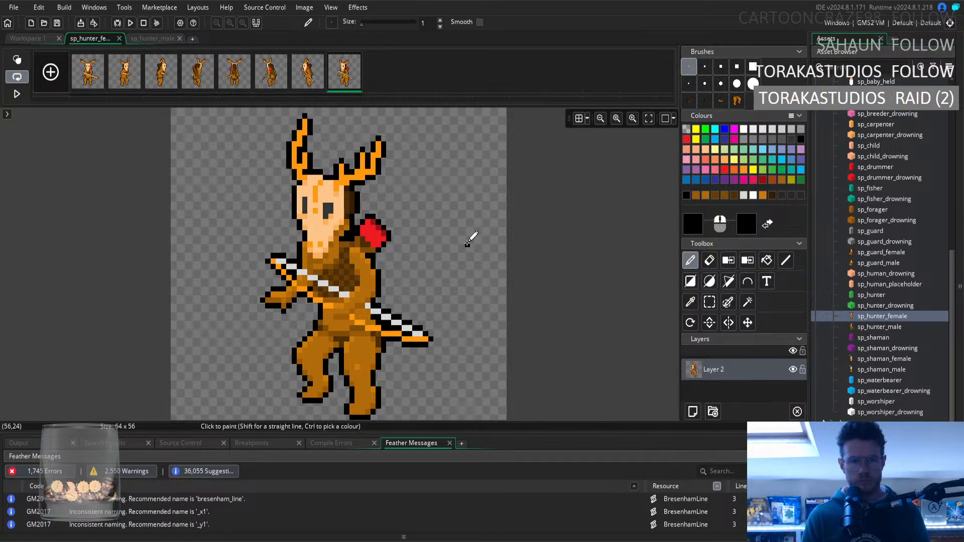
Play the sp_hunter_female animation in the workspace preview, set its speed to 30 frames per second, and replay it.
{"action": "left_click", "coordinate": [45, 39]}
{"action": "left_click", "coordinate": [388, 320]}
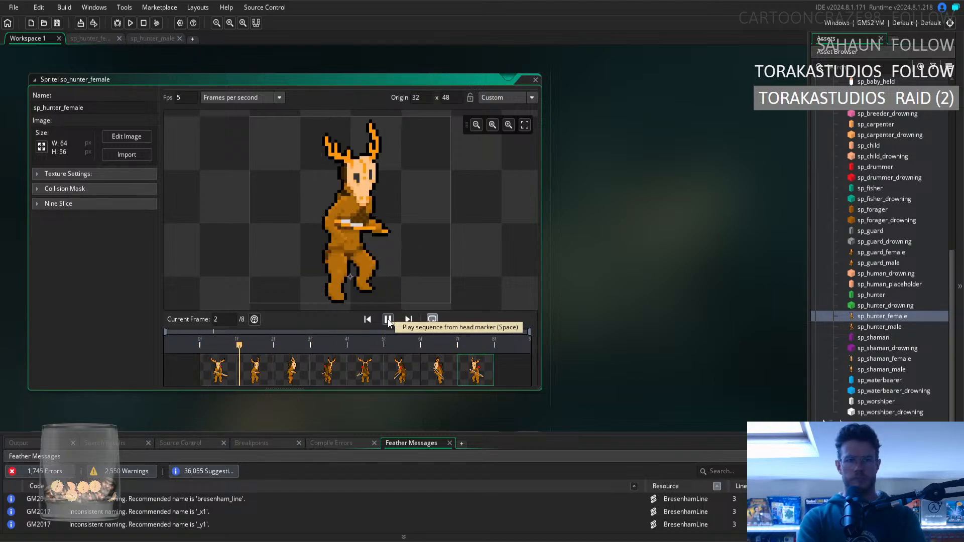
{"action": "left_click", "coordinate": [388, 320]}
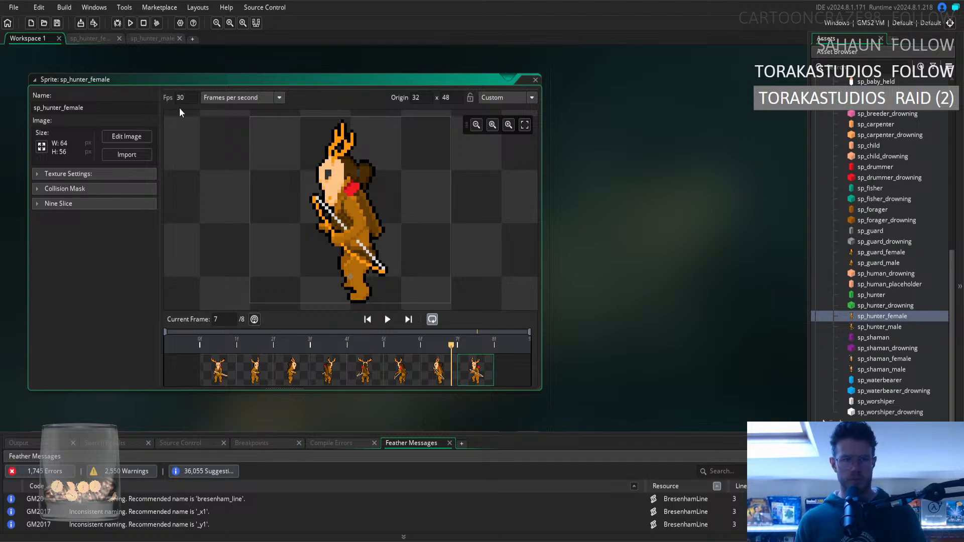
{"action": "left_click", "coordinate": [387, 319]}
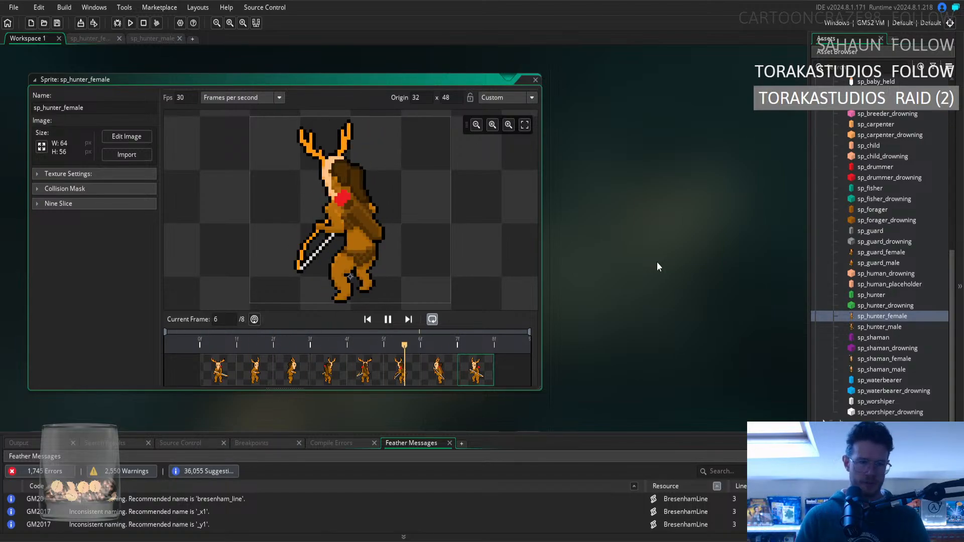
{"action": "left_click", "coordinate": [388, 320]}
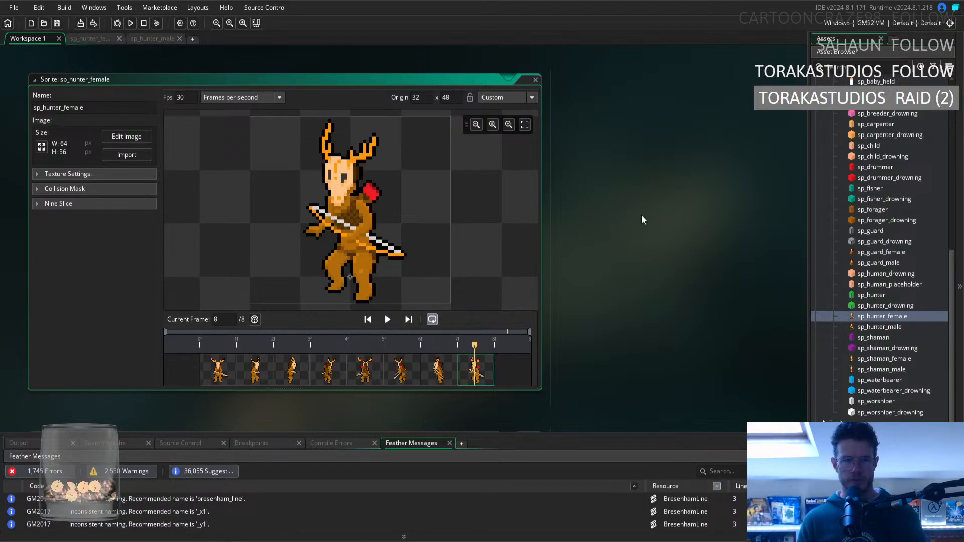
Clear the sprite window from the workspace and collapse the Isometric, Humans and Sprites folders in the asset tree.
{"action": "right_click", "coordinate": [641, 170]}
{"action": "mouse_move", "coordinate": [653, 183]}
{"action": "left_click", "coordinate": [727, 228]}
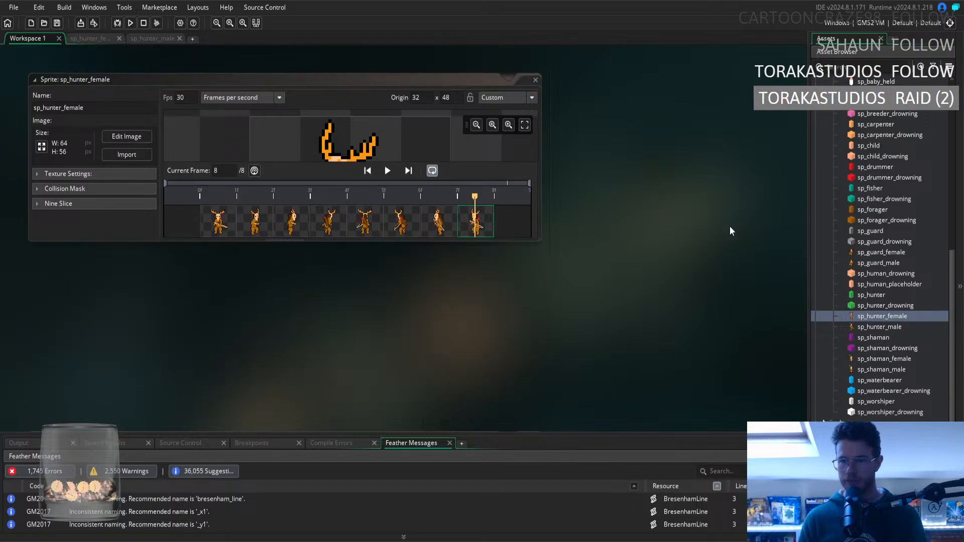
{"action": "scroll", "coordinate": [849, 184], "scroll_direction": "up", "scroll_amount": 7}
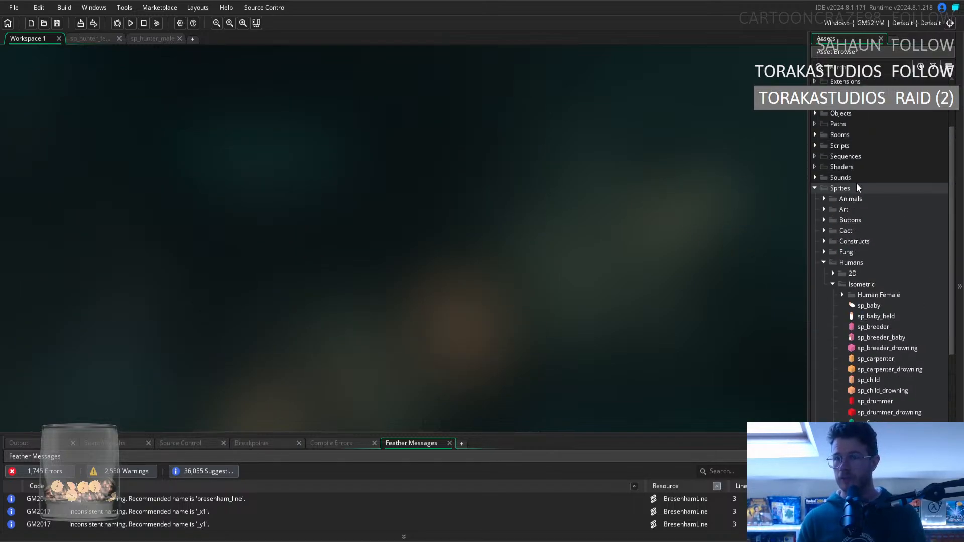
{"action": "left_click", "coordinate": [834, 285]}
{"action": "left_click", "coordinate": [823, 346]}
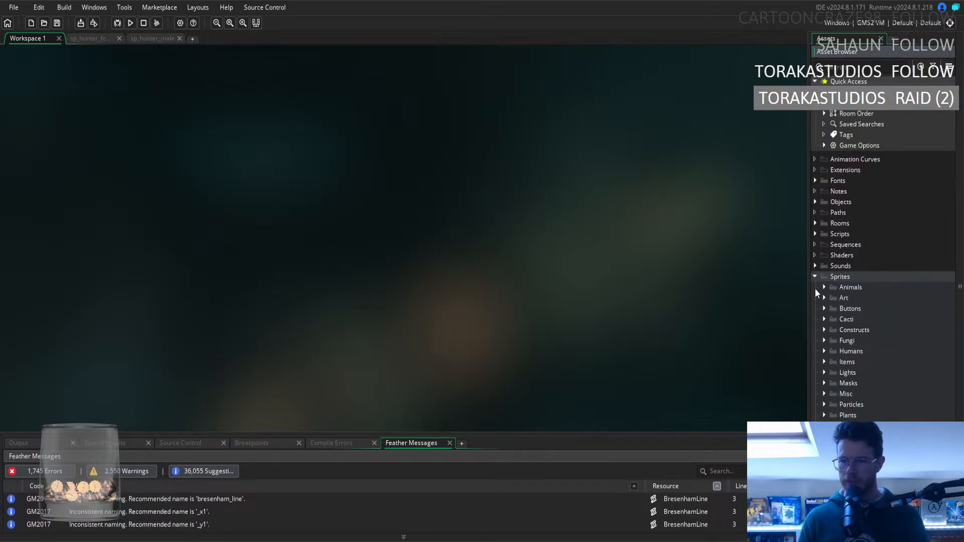
{"action": "left_click", "coordinate": [814, 277]}
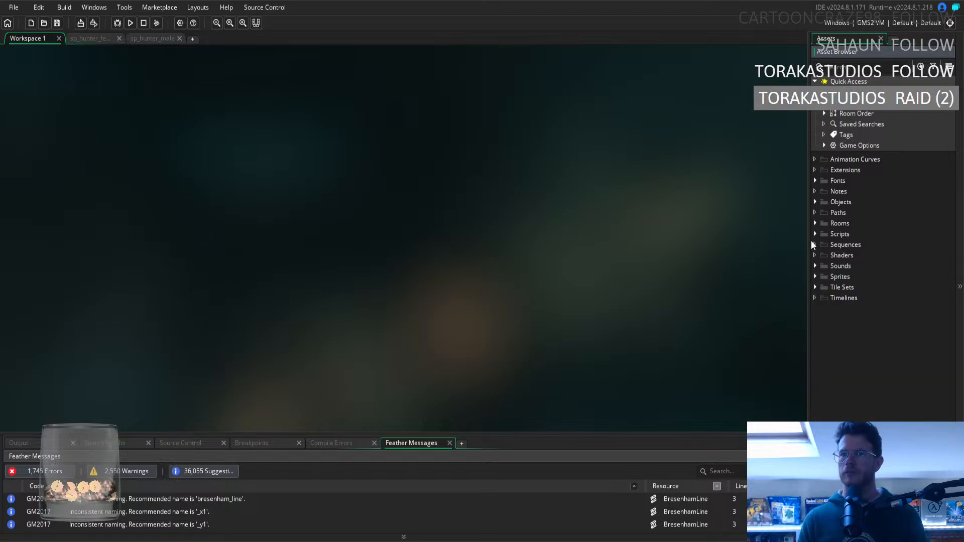
Open ob_controller from the Game folder under Objects and show its Global Left Released event code.
{"action": "left_click", "coordinate": [816, 202]}
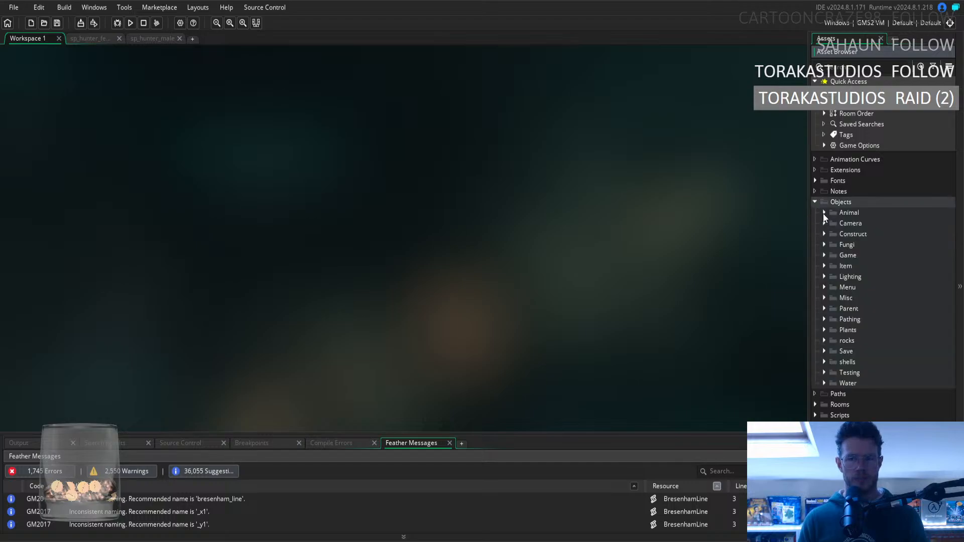
{"action": "left_click", "coordinate": [824, 254]}
{"action": "left_click", "coordinate": [866, 266]}
{"action": "double_click", "coordinate": [866, 266]}
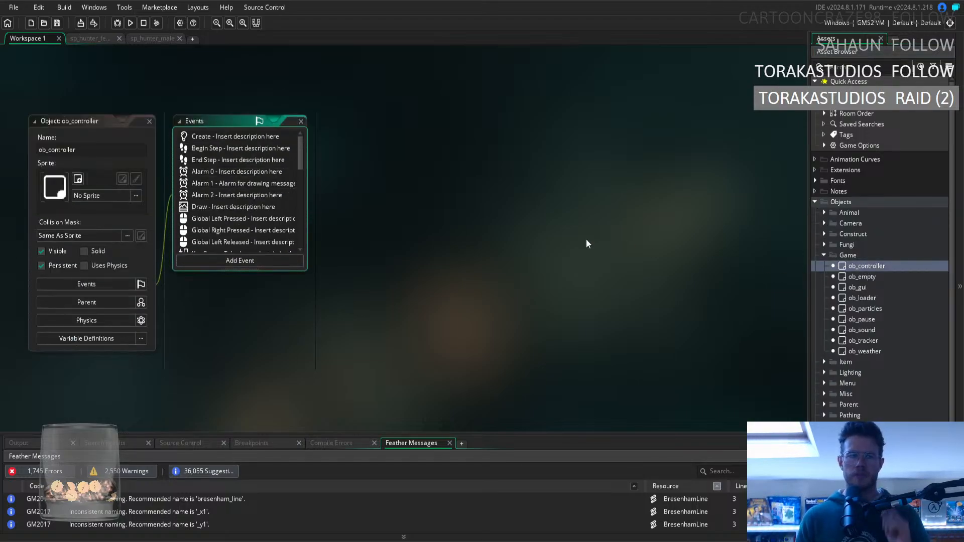
{"action": "scroll", "coordinate": [296, 176], "scroll_direction": "down", "scroll_amount": 3}
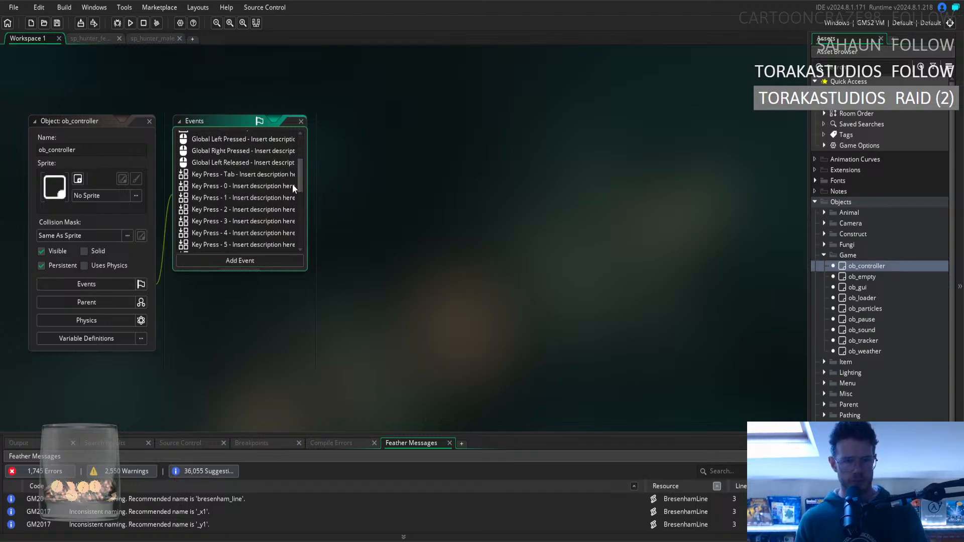
{"action": "scroll", "coordinate": [256, 176], "scroll_direction": "up", "scroll_amount": 1}
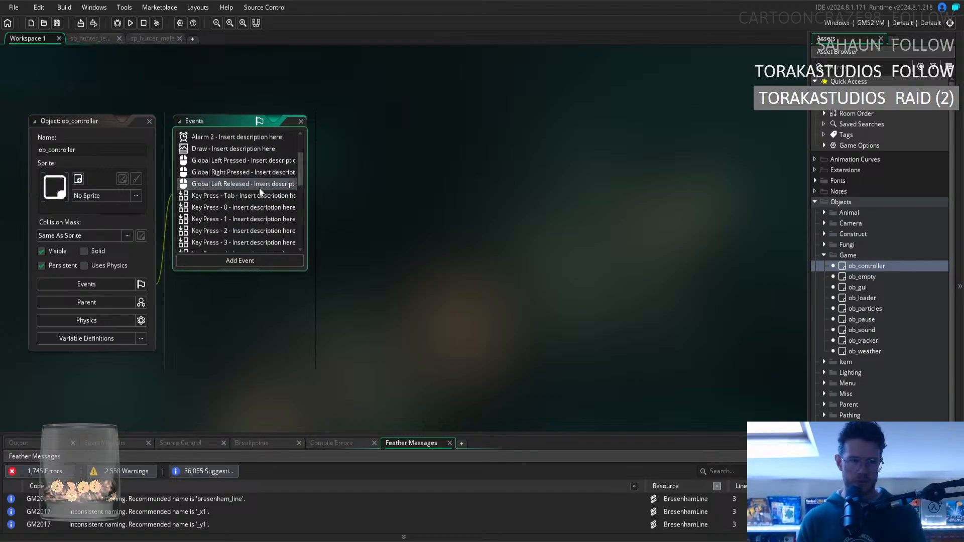
{"action": "left_click", "coordinate": [245, 184]}
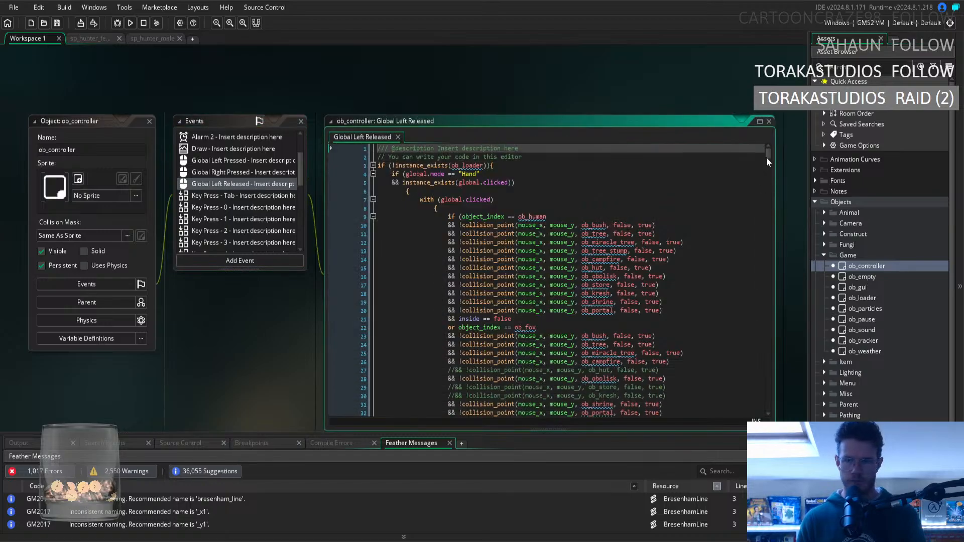
In the event's Hunter gift code, change the gender 0 branch's sprite_index to sp_hunter_female and save the project.
{"action": "left_click_drag", "start_coordinate": [767, 158], "coordinate": [774, 207]}
{"action": "left_click_drag", "start_coordinate": [779, 240], "coordinate": [782, 286]}
{"action": "scroll", "coordinate": [736, 281], "scroll_direction": "up", "scroll_amount": 5}
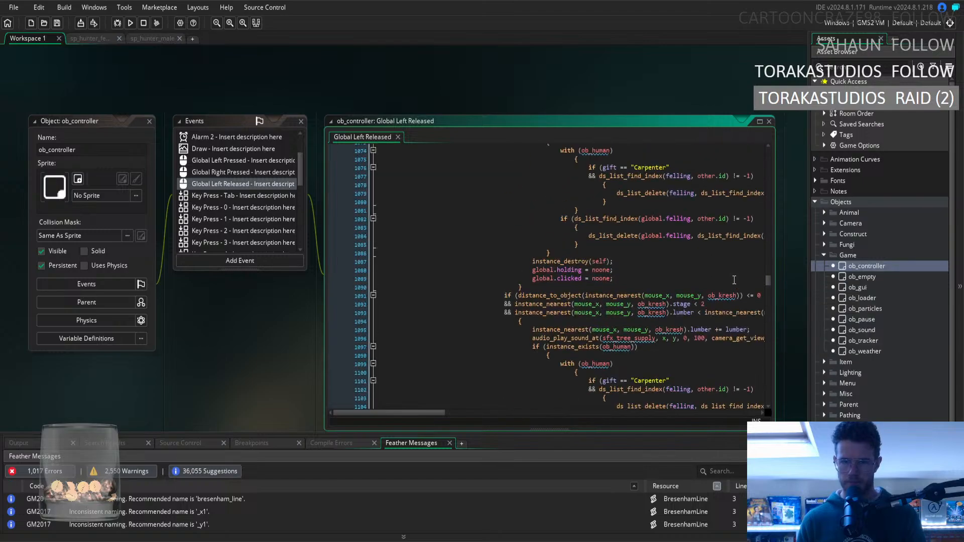
{"action": "scroll", "coordinate": [719, 287], "scroll_direction": "up", "scroll_amount": 5}
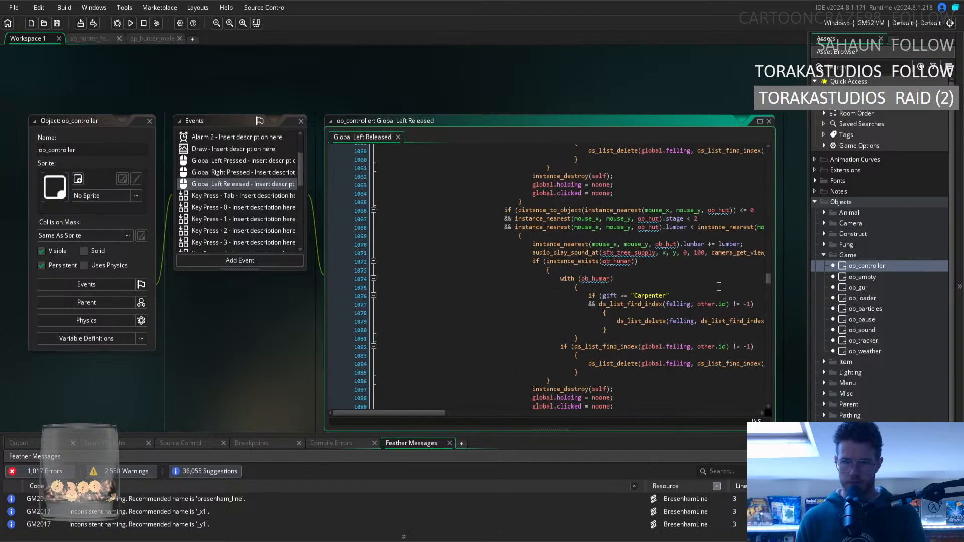
{"action": "scroll", "coordinate": [718, 273], "scroll_direction": "down", "scroll_amount": 9}
{"action": "scroll", "coordinate": [714, 255], "scroll_direction": "down", "scroll_amount": 9}
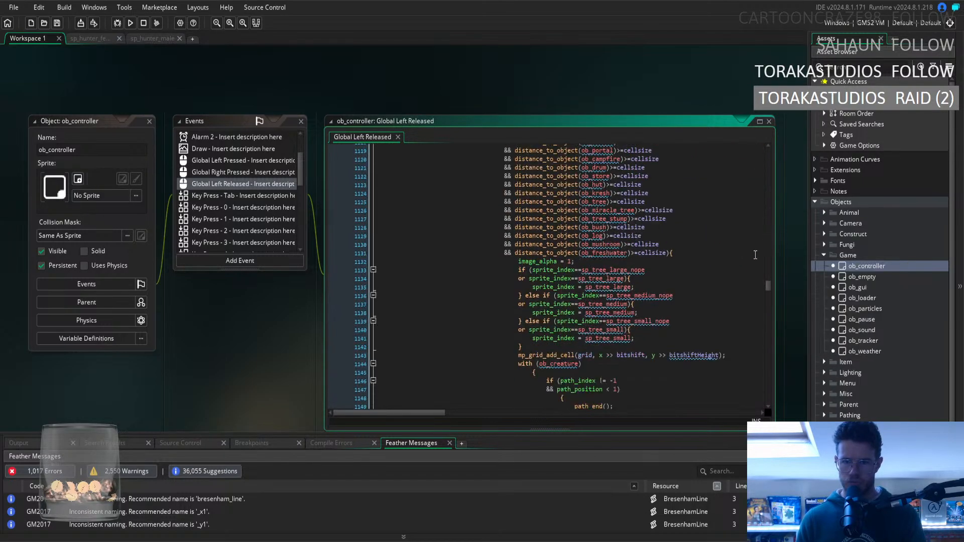
{"action": "scroll", "coordinate": [743, 266], "scroll_direction": "down", "scroll_amount": 20}
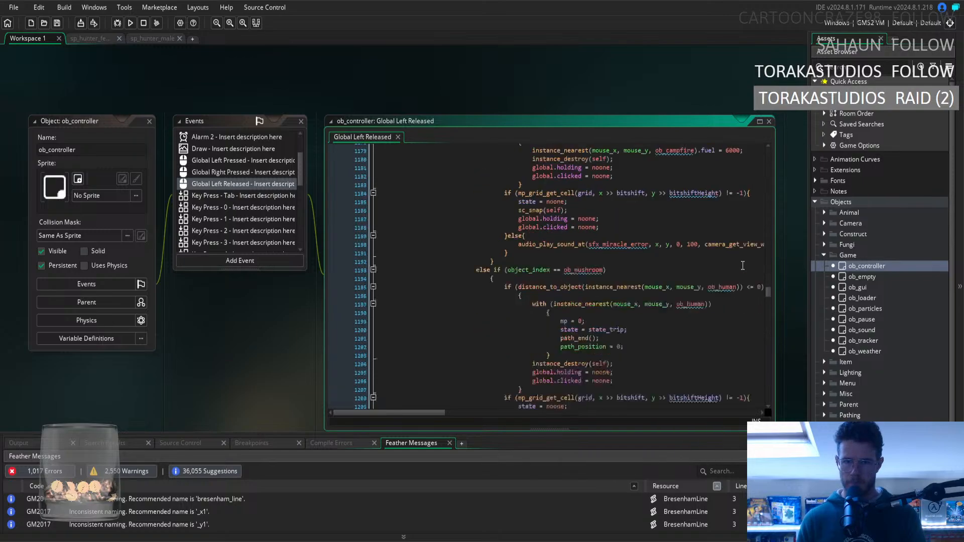
{"action": "scroll", "coordinate": [743, 266], "scroll_direction": "down", "scroll_amount": 17}
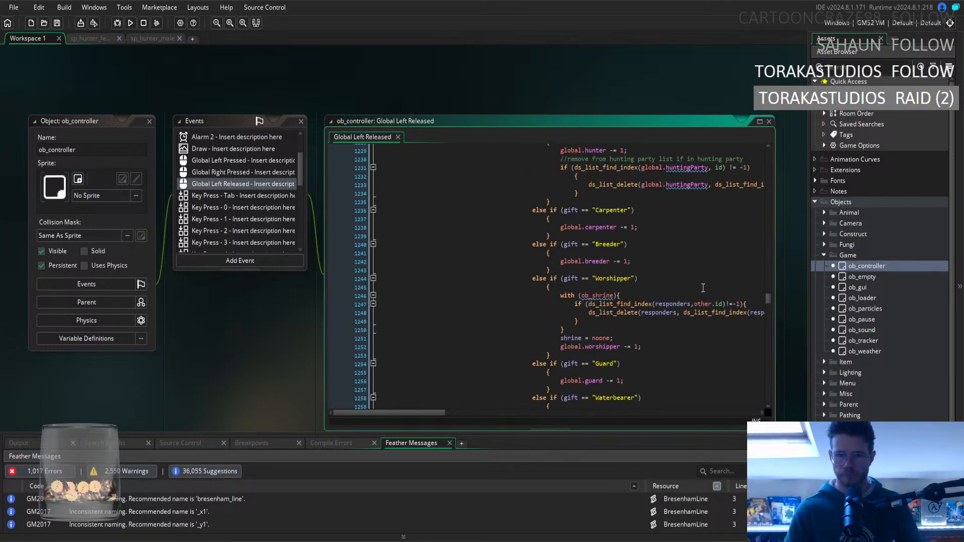
{"action": "scroll", "coordinate": [681, 269], "scroll_direction": "down", "scroll_amount": 15}
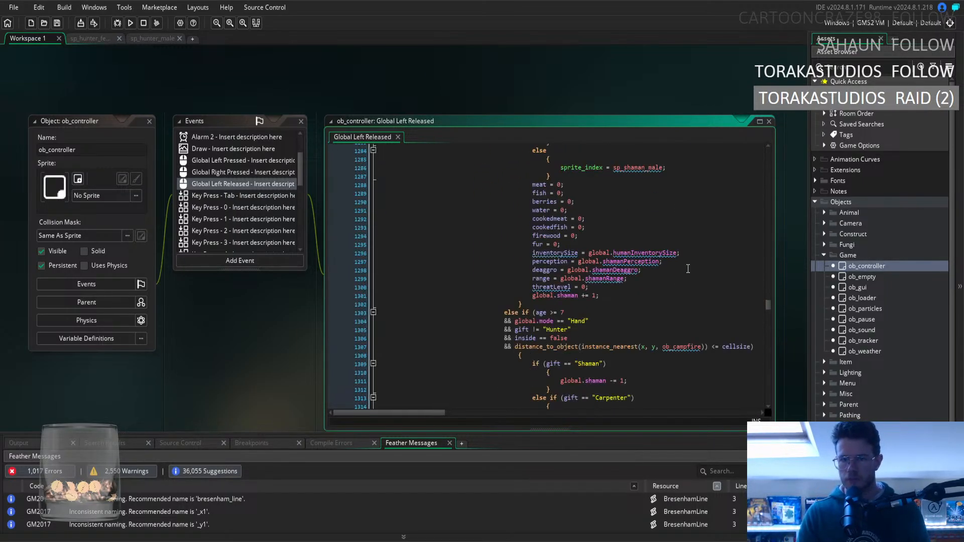
{"action": "scroll", "coordinate": [677, 253], "scroll_direction": "down", "scroll_amount": 15}
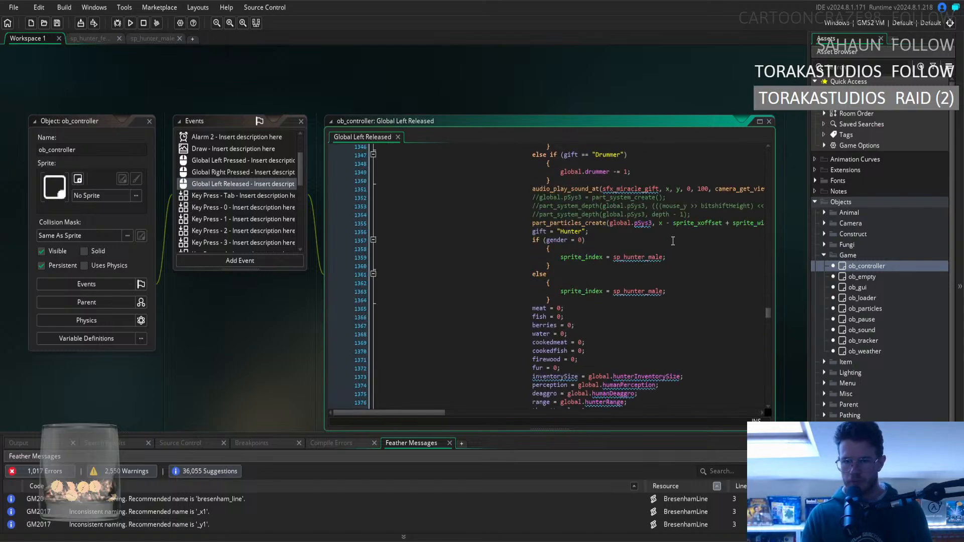
{"action": "left_click", "coordinate": [650, 257]}
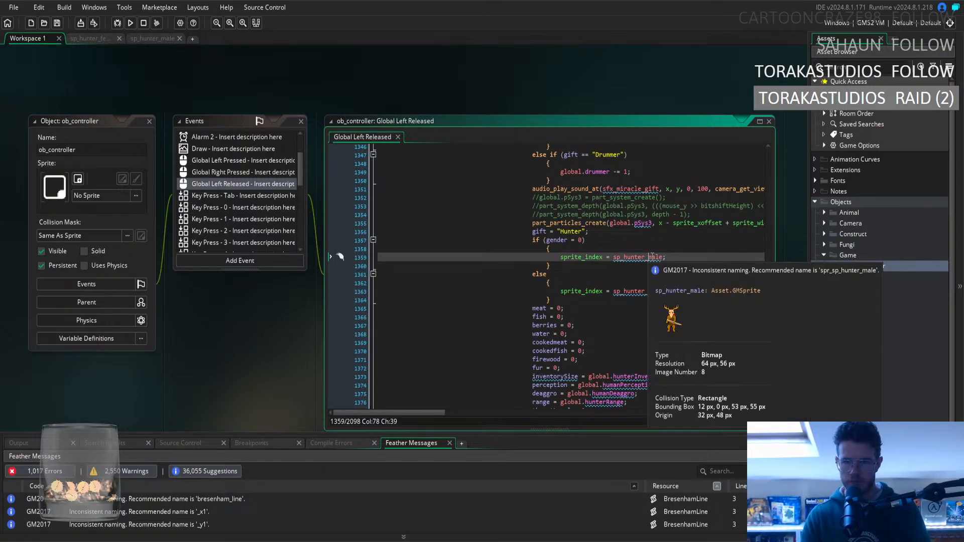
{"action": "type", "text": "fe"}
{"action": "left_click", "coordinate": [677, 249]}
{"action": "mouse_move", "coordinate": [651, 257]}
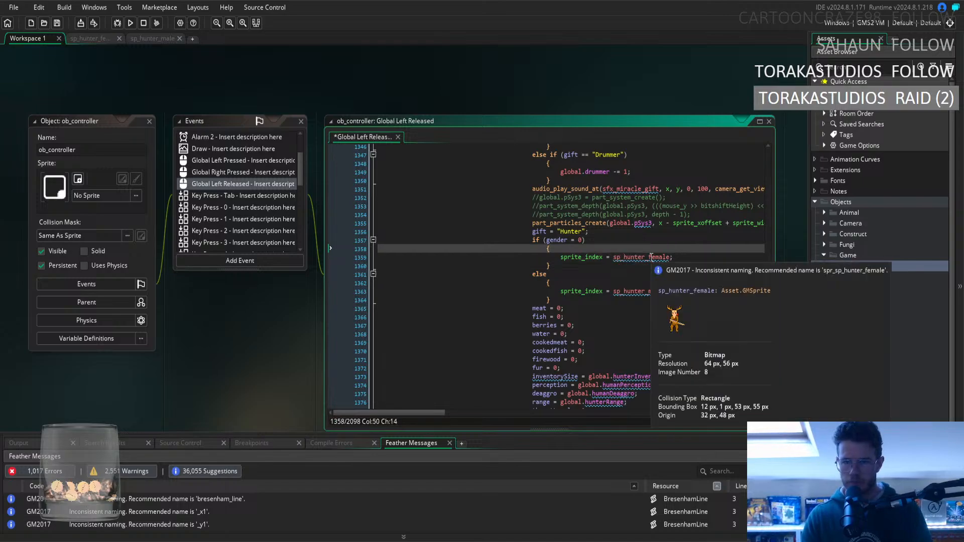
{"action": "left_click", "coordinate": [709, 258]}
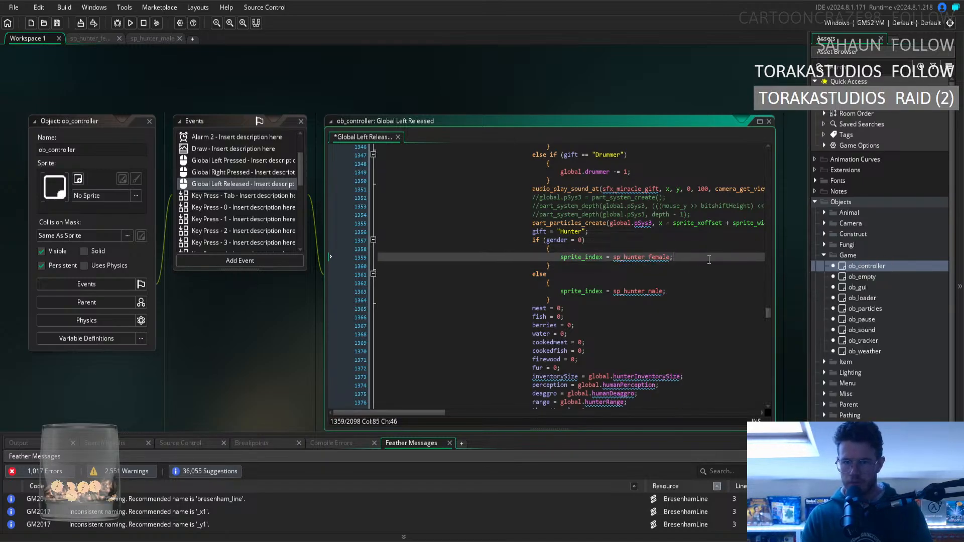
{"action": "key", "text": "ctrl+s"}
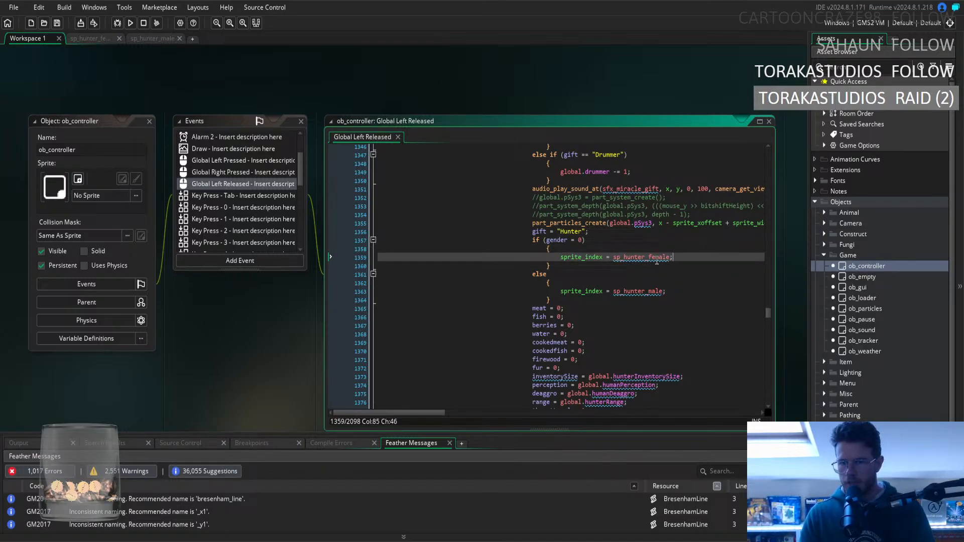
{"action": "double_click", "coordinate": [657, 258]}
{"action": "key", "text": "ctrl+c"}
{"action": "left_click", "coordinate": [714, 259]}
Collapse the Game and Objects folders in the asset tree.
{"action": "scroll", "coordinate": [827, 260], "scroll_direction": "down", "scroll_amount": 3}
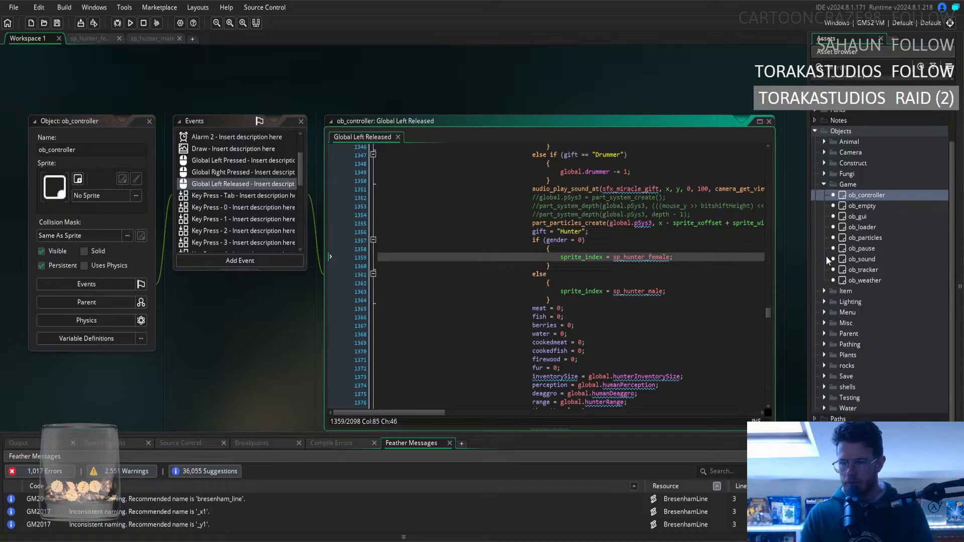
{"action": "left_click", "coordinate": [823, 185]}
{"action": "left_click", "coordinate": [815, 202]}
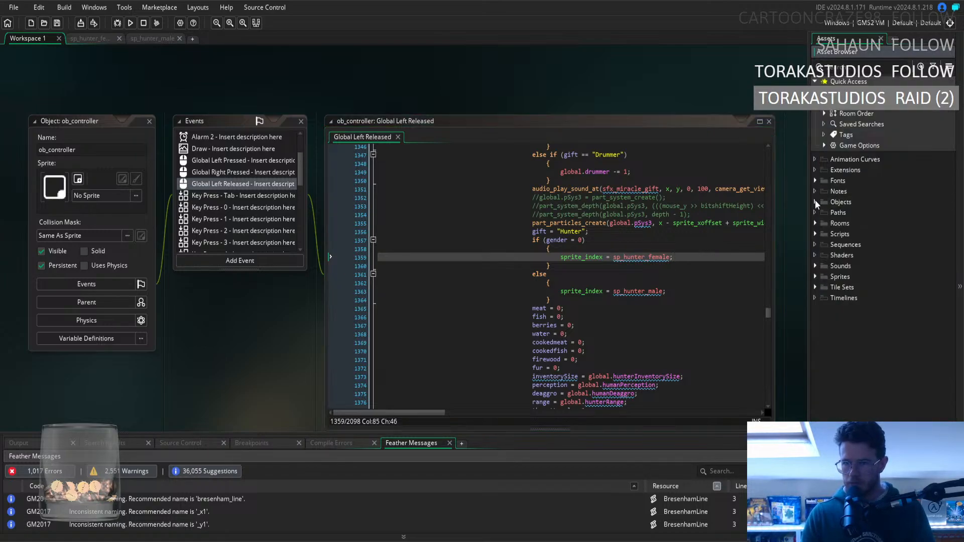
Open the sc_demo script from the Scripts folder in the asset tree.
{"action": "left_click", "coordinate": [815, 277]}
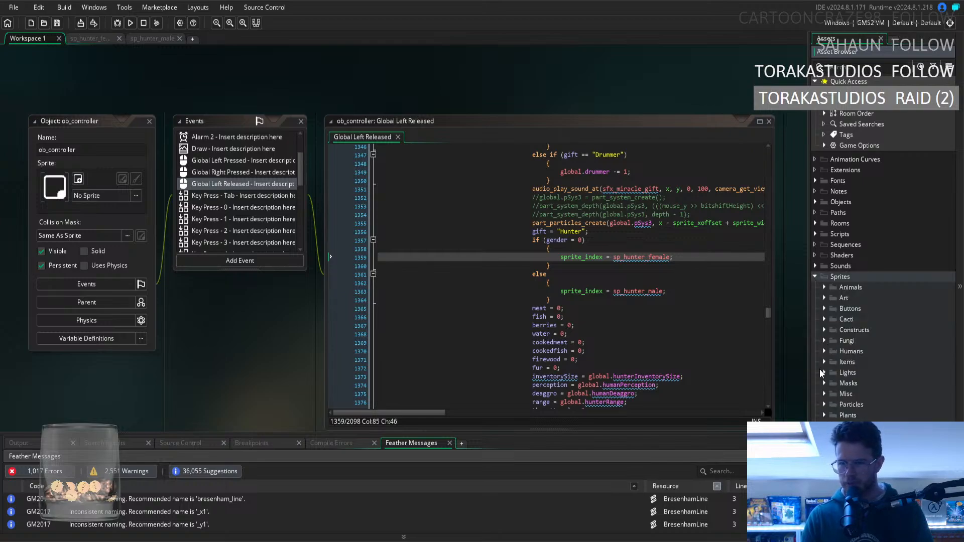
{"action": "left_click", "coordinate": [815, 278]}
{"action": "left_click", "coordinate": [815, 234]}
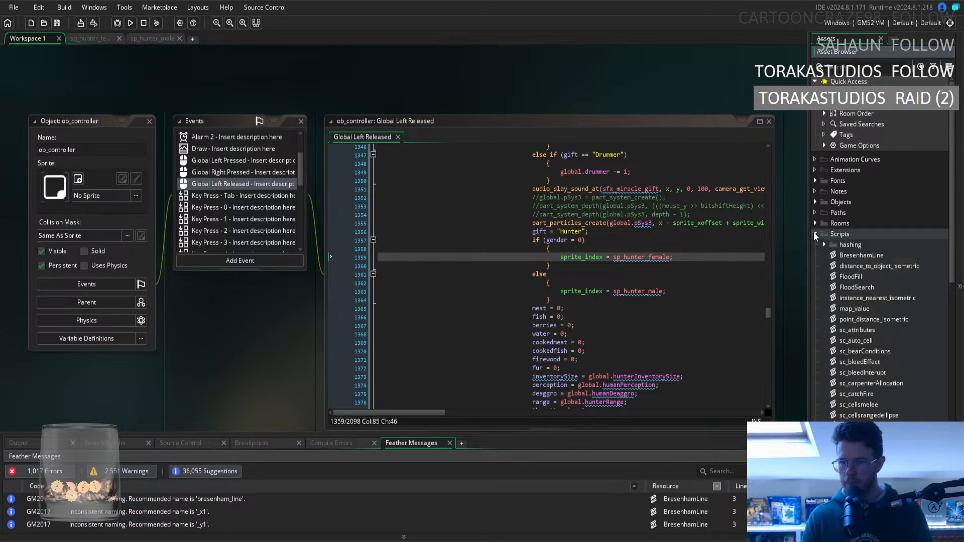
{"action": "scroll", "coordinate": [853, 322], "scroll_direction": "down", "scroll_amount": 5}
{"action": "scroll", "coordinate": [861, 340], "scroll_direction": "down", "scroll_amount": 2}
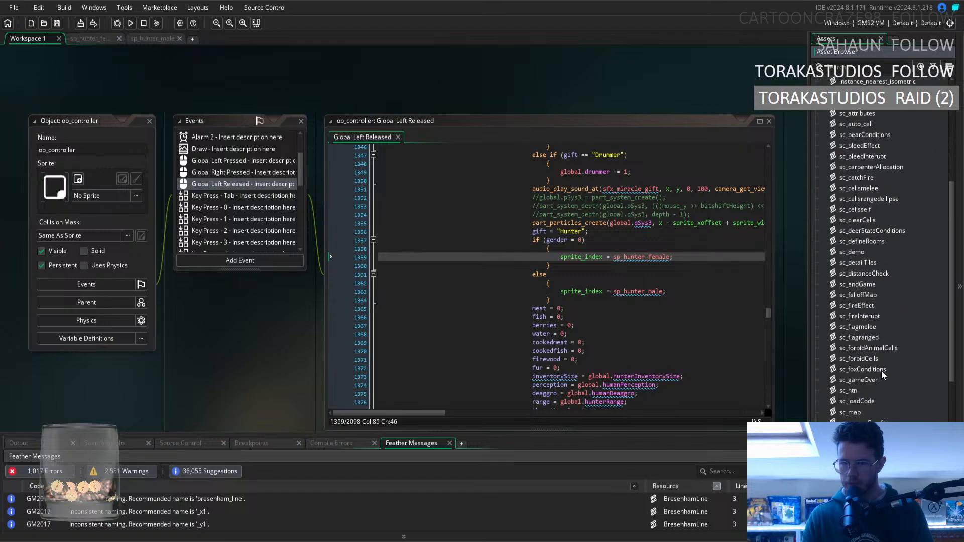
{"action": "scroll", "coordinate": [884, 382], "scroll_direction": "down", "scroll_amount": 4}
{"action": "scroll", "coordinate": [885, 390], "scroll_direction": "down", "scroll_amount": 3}
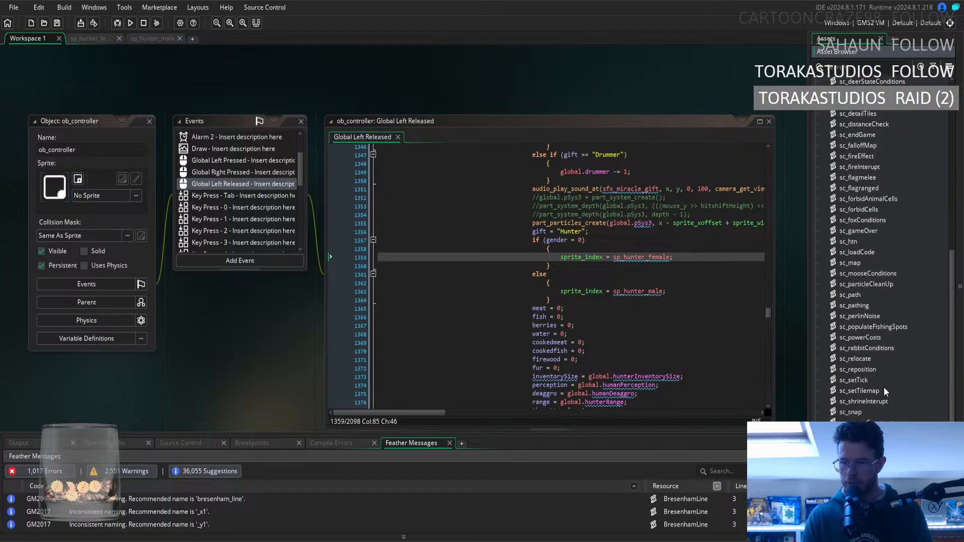
{"action": "scroll", "coordinate": [887, 392], "scroll_direction": "up", "scroll_amount": 6}
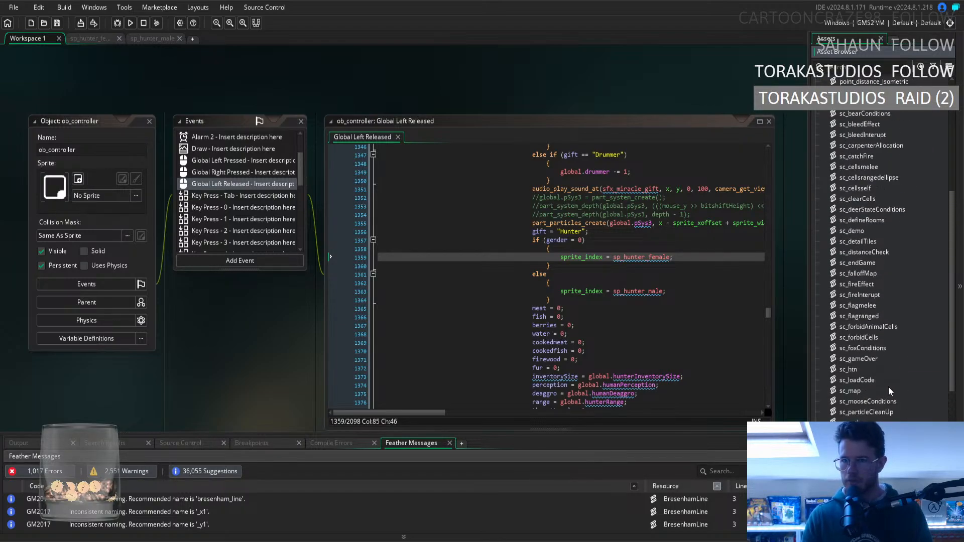
{"action": "double_click", "coordinate": [854, 232]}
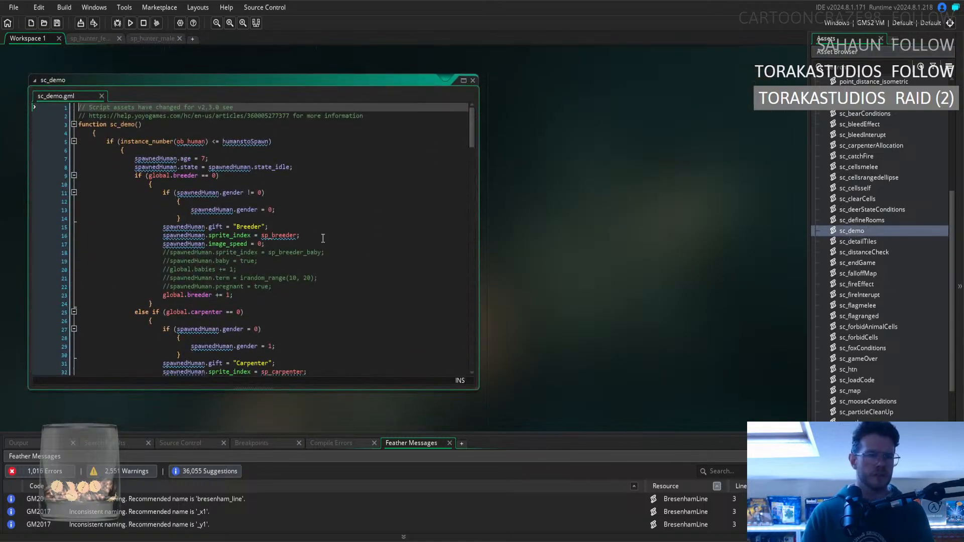
In the global.hunter == 0 branch of sc_demo, change the gender 0 sprite_index to sp_hunter_female.
{"action": "scroll", "coordinate": [323, 238], "scroll_direction": "down", "scroll_amount": 5}
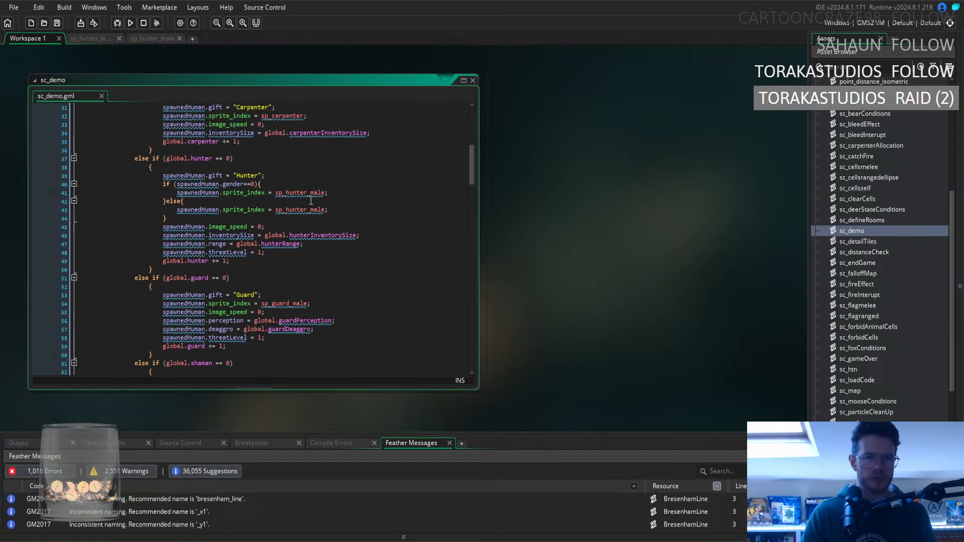
{"action": "left_click", "coordinate": [300, 193]}
{"action": "double_click", "coordinate": [299, 193]}
{"action": "key", "text": "ctrl+v"}
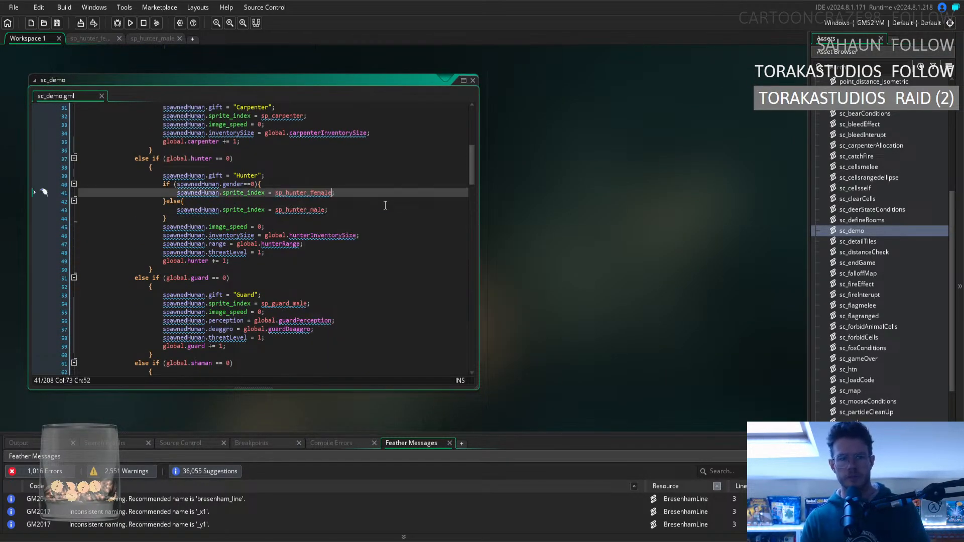
Examine the sprite assignments in the guard, shaman and roll-based gift branches of sc_demo for missing gender checks.
{"action": "scroll", "coordinate": [384, 208], "scroll_direction": "down", "scroll_amount": 3}
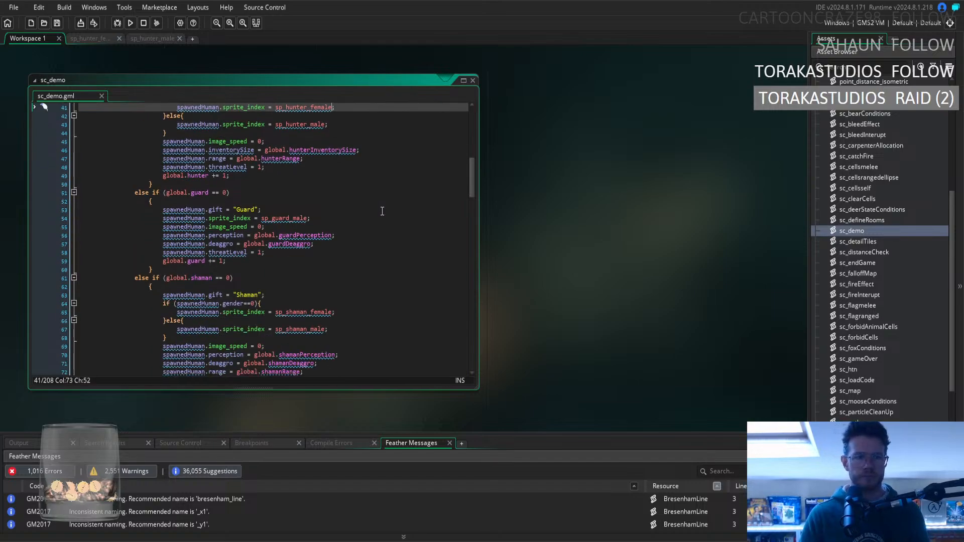
{"action": "left_click", "coordinate": [282, 211]}
{"action": "left_click", "coordinate": [330, 224]}
{"action": "scroll", "coordinate": [335, 217], "scroll_direction": "up", "scroll_amount": 12}
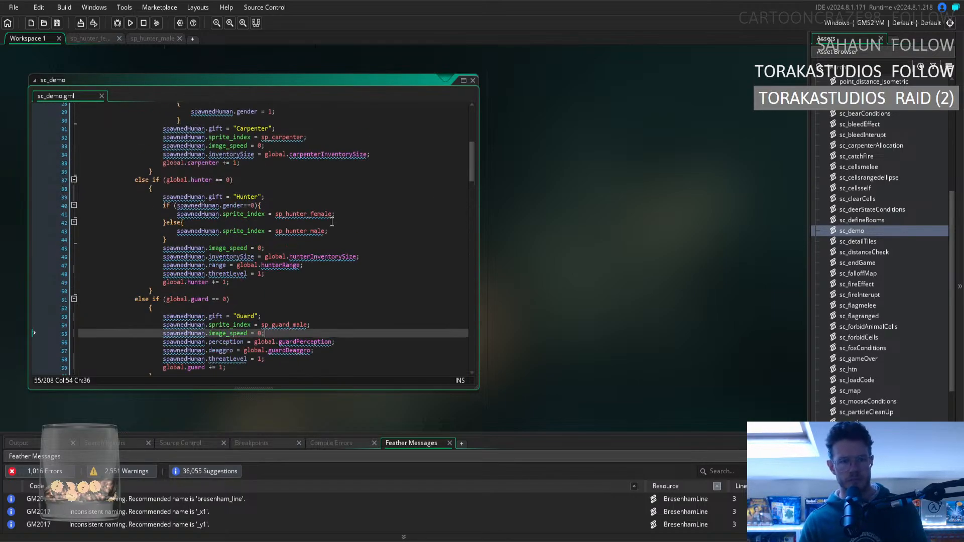
{"action": "scroll", "coordinate": [332, 222], "scroll_direction": "down", "scroll_amount": 20}
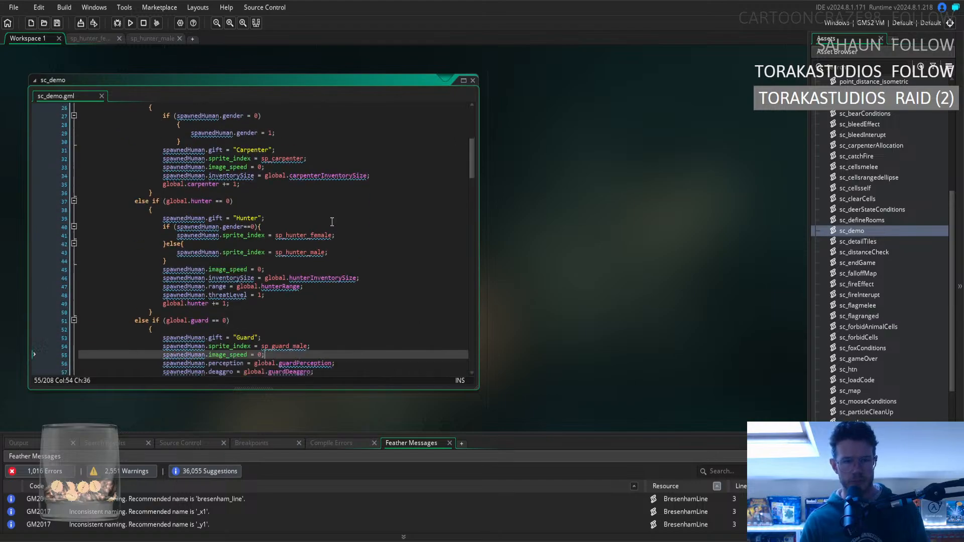
{"action": "scroll", "coordinate": [330, 217], "scroll_direction": "down", "scroll_amount": 19}
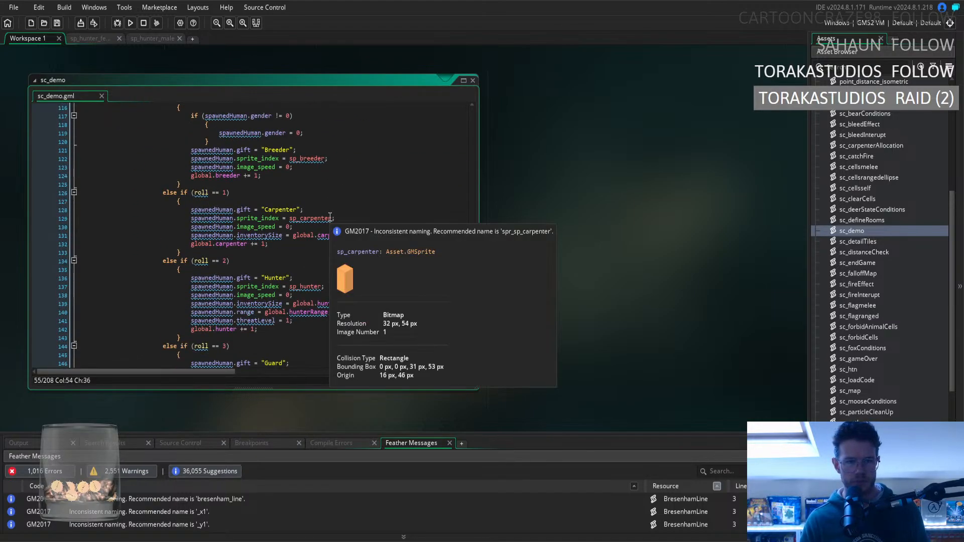
{"action": "scroll", "coordinate": [392, 220], "scroll_direction": "down", "scroll_amount": 8}
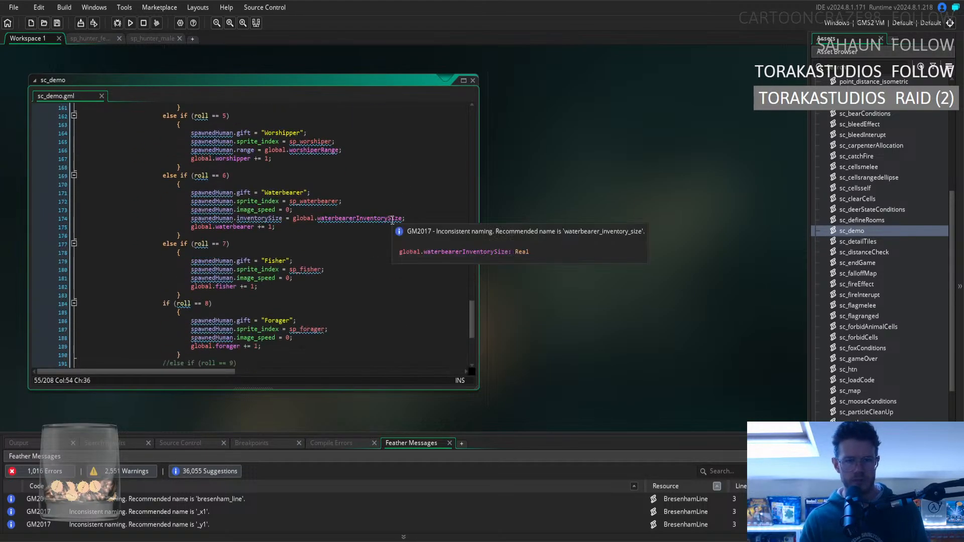
{"action": "scroll", "coordinate": [392, 220], "scroll_direction": "up", "scroll_amount": 6}
{"action": "scroll", "coordinate": [395, 221], "scroll_direction": "down", "scroll_amount": 10}
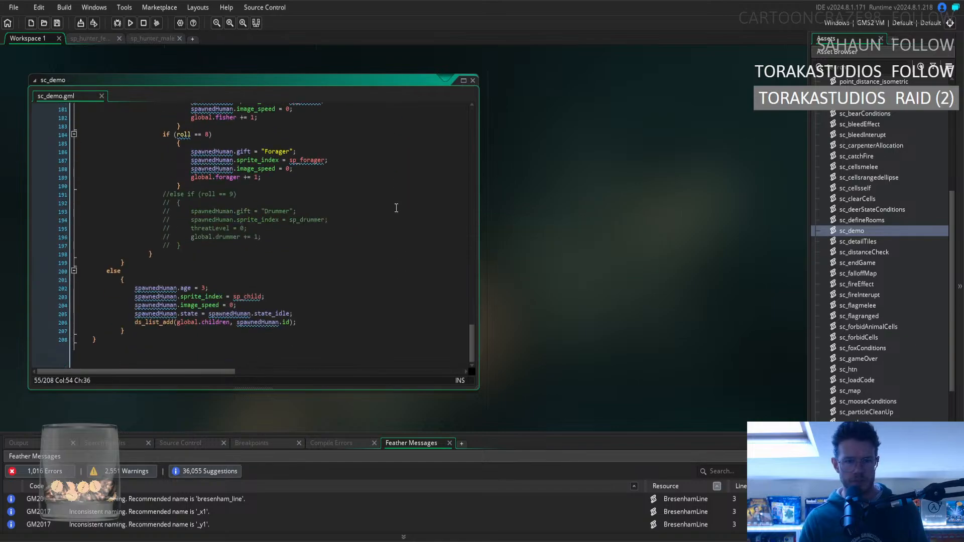
{"action": "scroll", "coordinate": [394, 226], "scroll_direction": "up", "scroll_amount": 17}
{"action": "scroll", "coordinate": [393, 234], "scroll_direction": "up", "scroll_amount": 8}
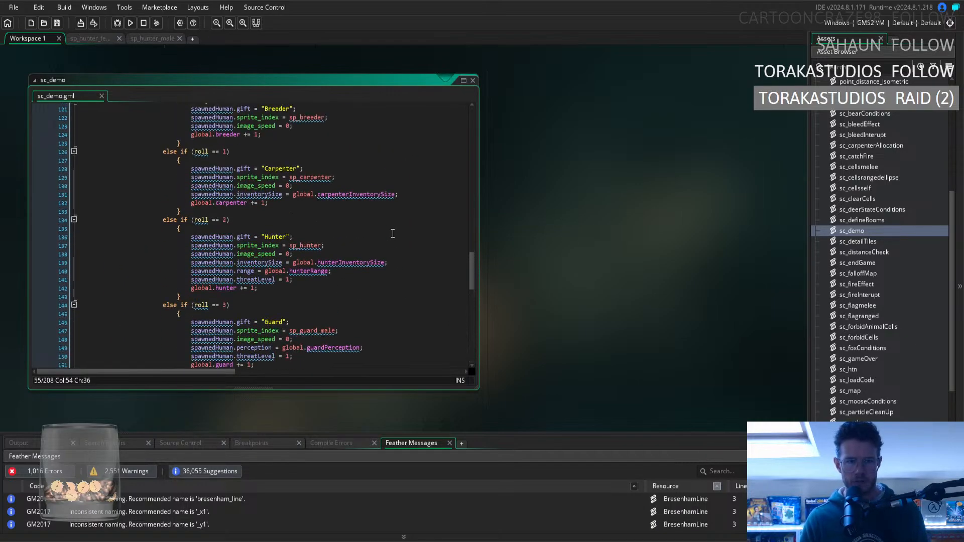
{"action": "scroll", "coordinate": [392, 233], "scroll_direction": "down", "scroll_amount": 8}
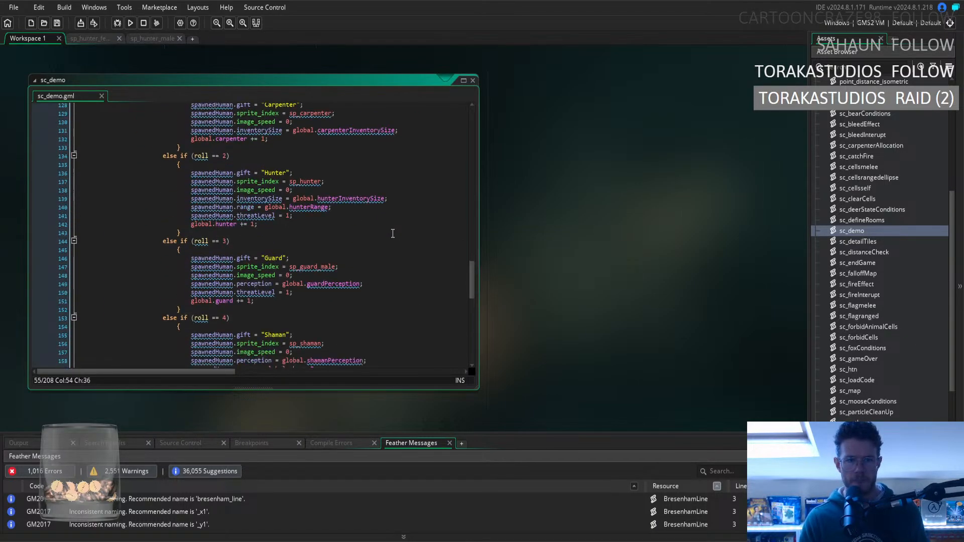
{"action": "scroll", "coordinate": [392, 234], "scroll_direction": "down", "scroll_amount": 4}
{"action": "scroll", "coordinate": [393, 234], "scroll_direction": "up", "scroll_amount": 20}
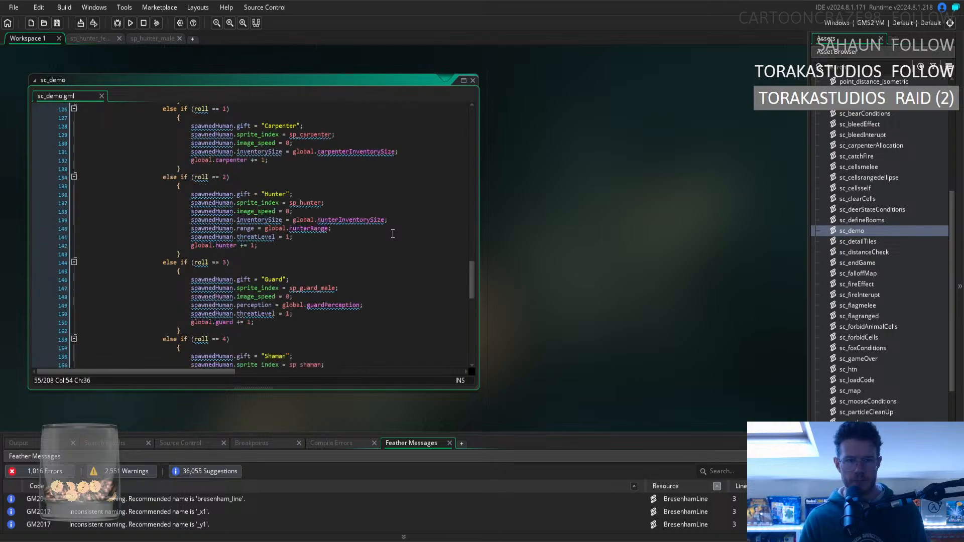
{"action": "scroll", "coordinate": [357, 220], "scroll_direction": "down", "scroll_amount": 4}
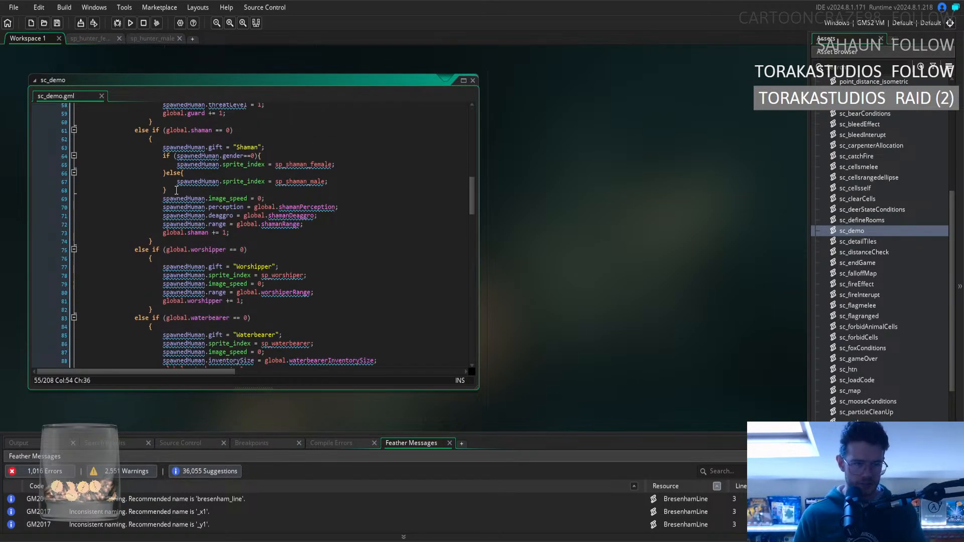
Copy the Shaman branch's gender if/else block over the single sprite_index line in the global.guard == 0 branch.
{"action": "left_click_drag", "start_coordinate": [169, 190], "coordinate": [159, 157]}
{"action": "key", "text": "ctrl+c"}
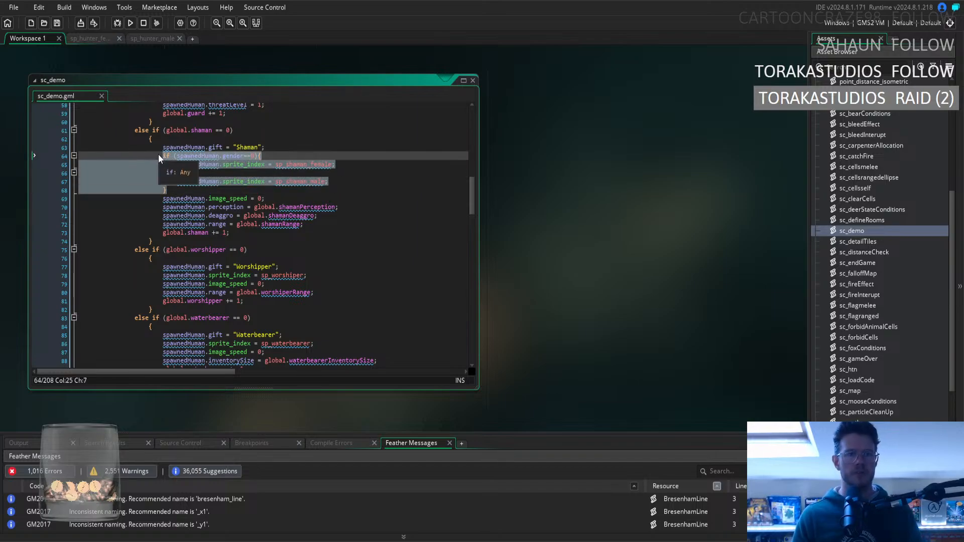
{"action": "scroll", "coordinate": [294, 196], "scroll_direction": "up", "scroll_amount": 5}
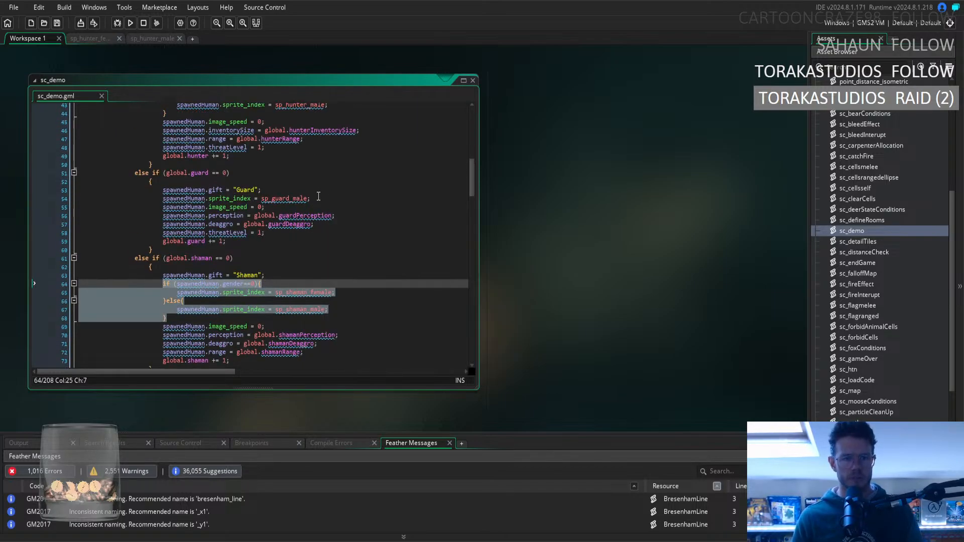
{"action": "left_click_drag", "start_coordinate": [312, 198], "coordinate": [163, 199]}
{"action": "key", "text": "ctrl+v"}
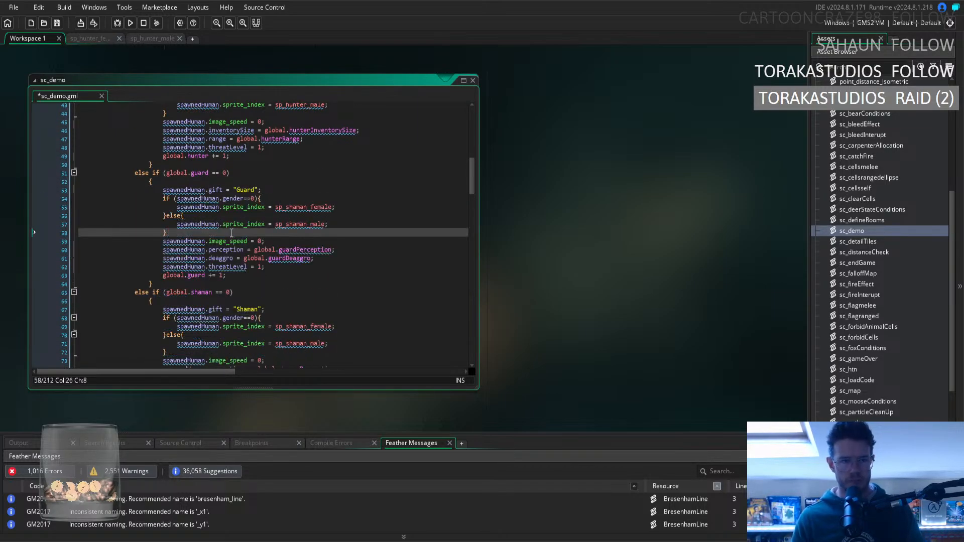
Rename the sprites in the Guard branch's gender block to sp_guard_female and sp_guard_male, and save the script.
{"action": "left_click_drag", "start_coordinate": [287, 207], "coordinate": [305, 207]}
{"action": "type", "text": "g"}
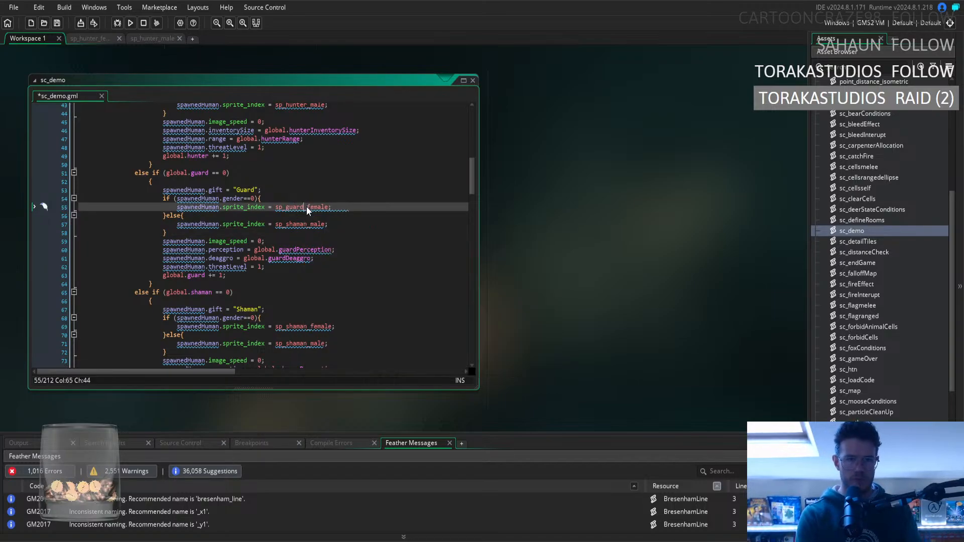
{"action": "type", "text": "uard"}
{"action": "left_click", "coordinate": [299, 225]}
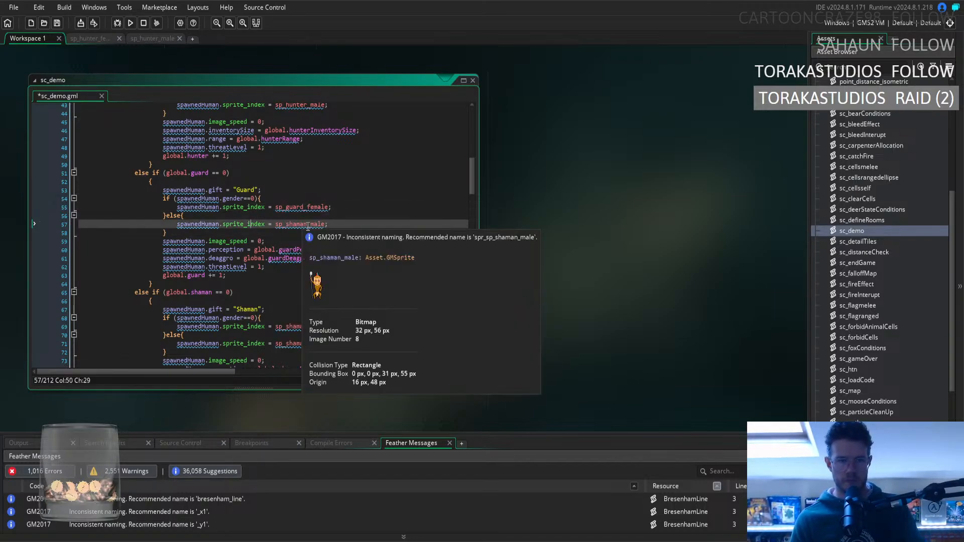
{"action": "left_click", "coordinate": [308, 225]}
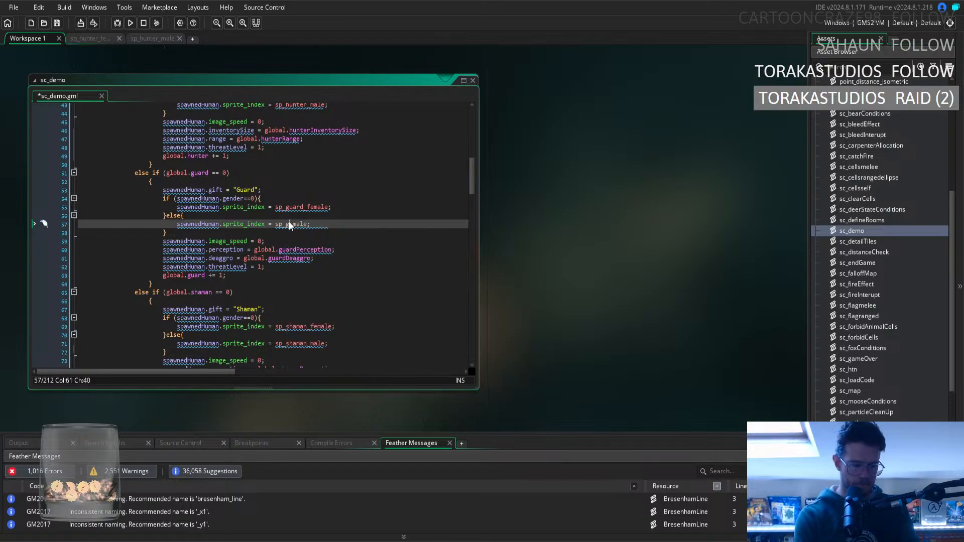
{"action": "type", "text": "guard"}
{"action": "left_click", "coordinate": [315, 207]}
{"action": "key", "text": "ctrl+s"}
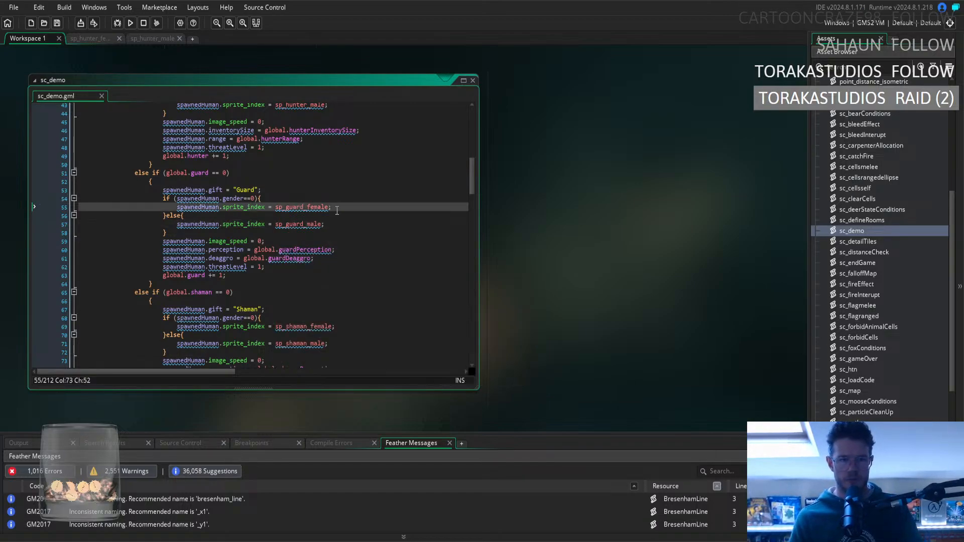
Replace the sprite_index line in the roll == 2 Hunter branch with a copy of the global.hunter branch's gender if/else block.
{"action": "scroll", "coordinate": [312, 236], "scroll_direction": "up", "scroll_amount": 2}
{"action": "scroll", "coordinate": [301, 242], "scroll_direction": "up", "scroll_amount": 2}
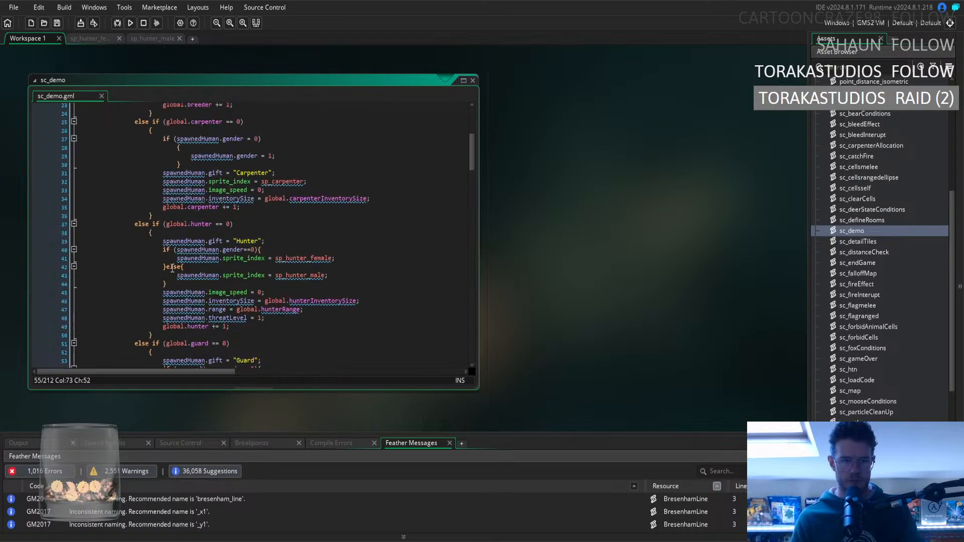
{"action": "scroll", "coordinate": [172, 268], "scroll_direction": "up", "scroll_amount": 5}
{"action": "scroll", "coordinate": [197, 241], "scroll_direction": "down", "scroll_amount": 7}
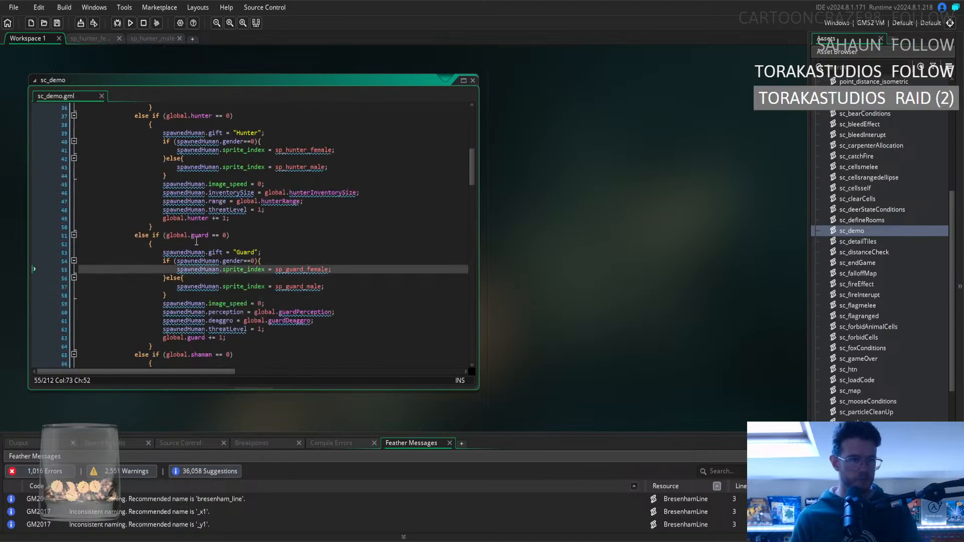
{"action": "left_click_drag", "start_coordinate": [178, 177], "coordinate": [162, 141]}
{"action": "key", "text": "ctrl+c"}
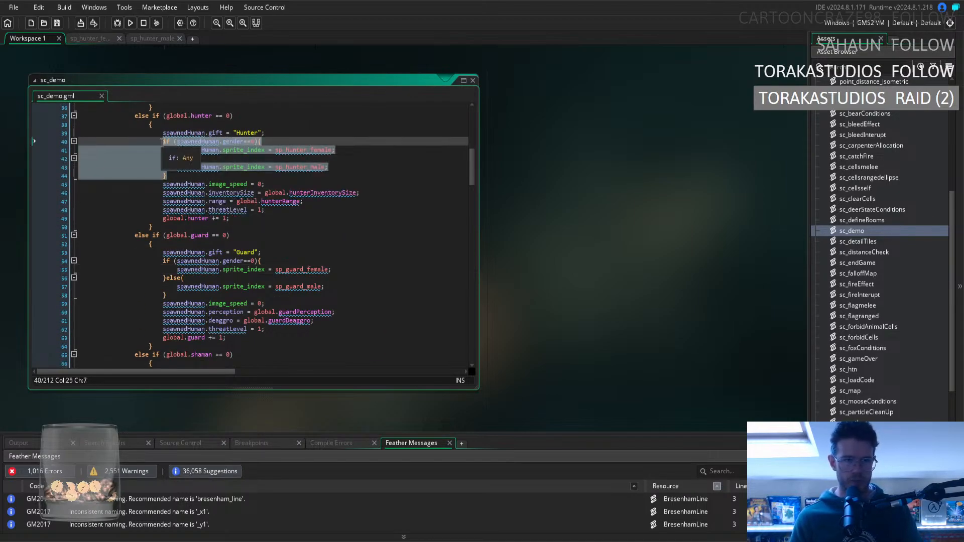
{"action": "scroll", "coordinate": [308, 187], "scroll_direction": "down", "scroll_amount": 3}
{"action": "scroll", "coordinate": [308, 188], "scroll_direction": "down", "scroll_amount": 14}
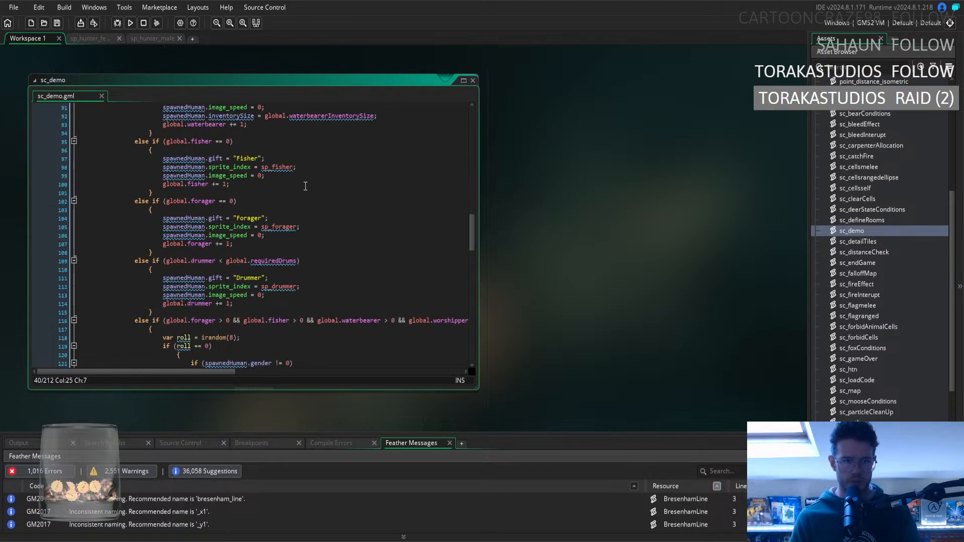
{"action": "scroll", "coordinate": [304, 195], "scroll_direction": "down", "scroll_amount": 2}
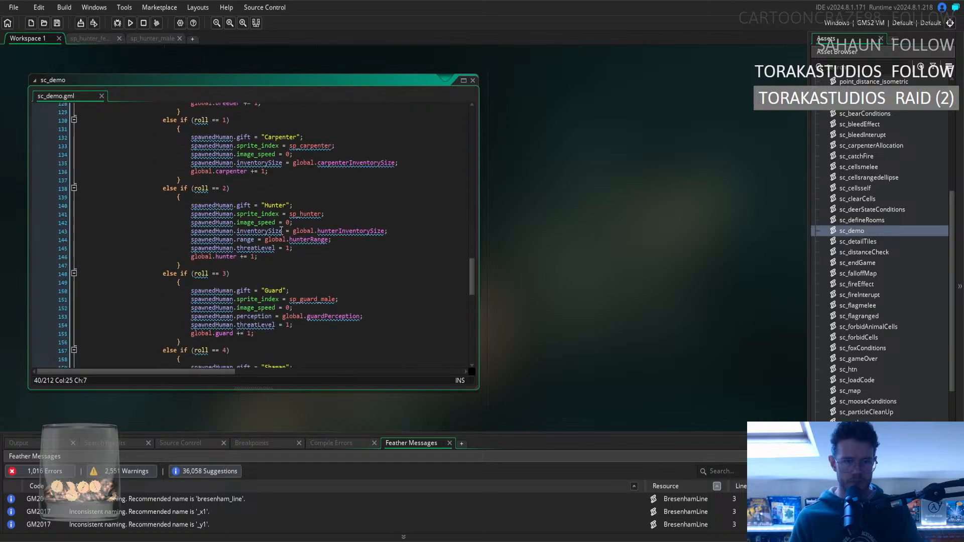
{"action": "left_click_drag", "start_coordinate": [328, 213], "coordinate": [191, 213]}
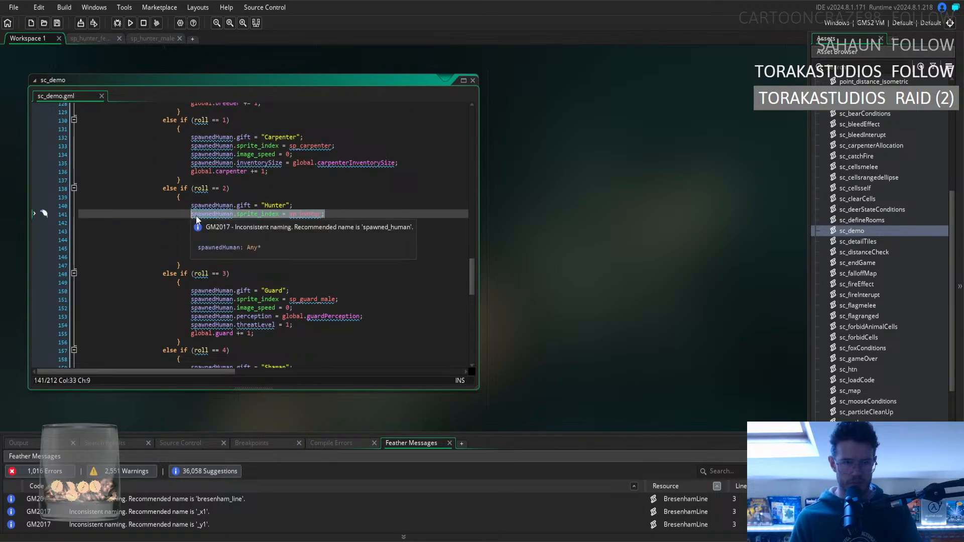
{"action": "key", "text": "ctrl+v"}
Indent the remaining lines of the roll == 2 Hunter gender block by two levels to match its if line, and save the script.
{"action": "left_click_drag", "start_coordinate": [155, 251], "coordinate": [57, 223]}
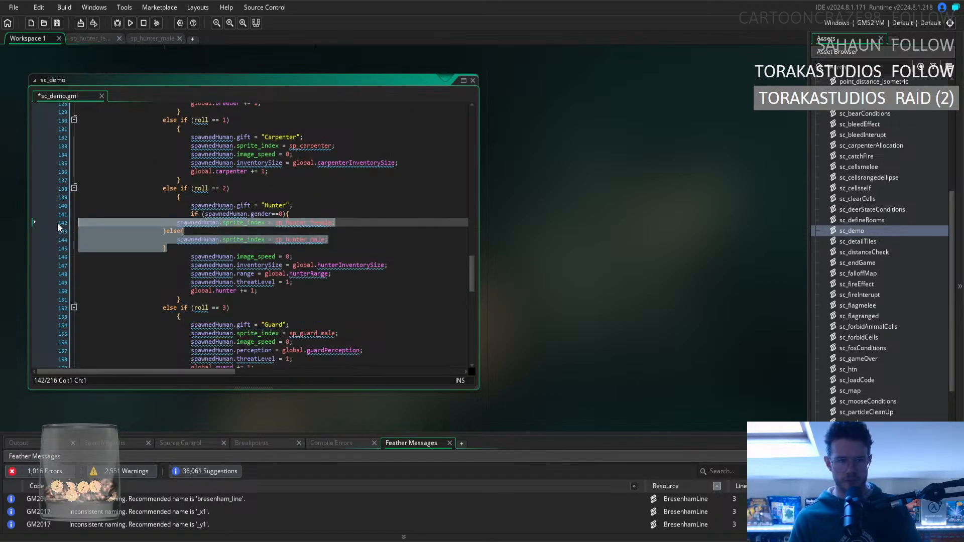
{"action": "key", "text": "Tab"}
{"action": "key", "text": "Tab"}
{"action": "left_click_drag", "start_coordinate": [266, 257], "coordinate": [312, 256]}
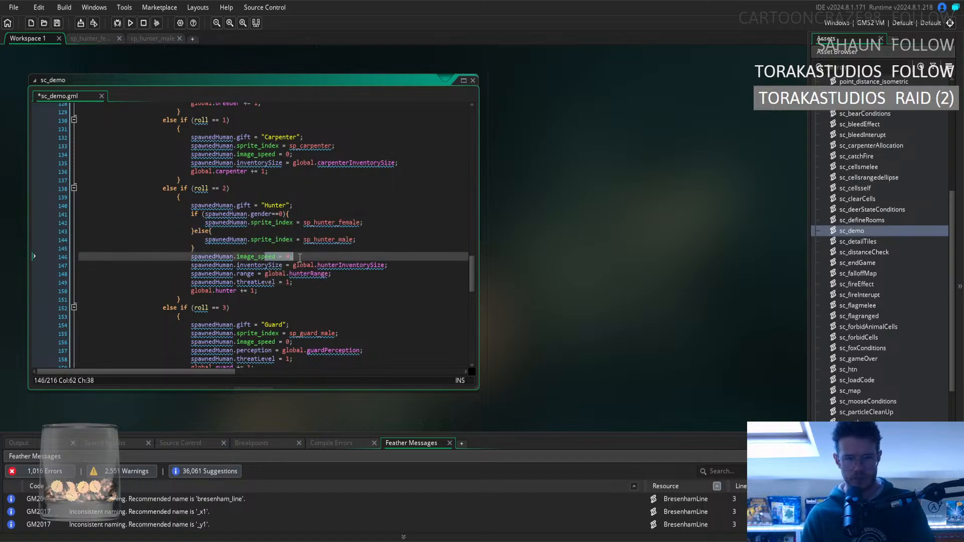
{"action": "key", "text": "ctrl+s"}
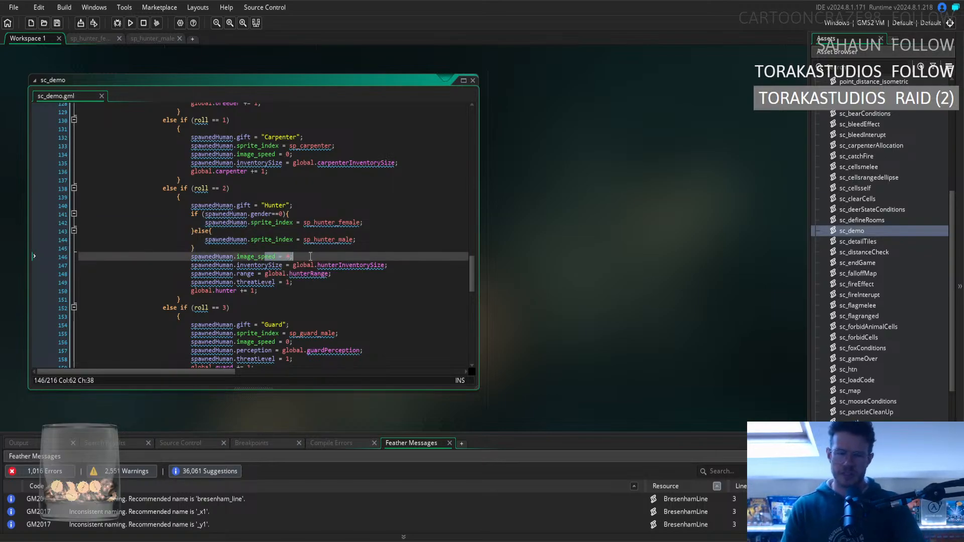
{"action": "scroll", "coordinate": [302, 265], "scroll_direction": "up", "scroll_amount": 12}
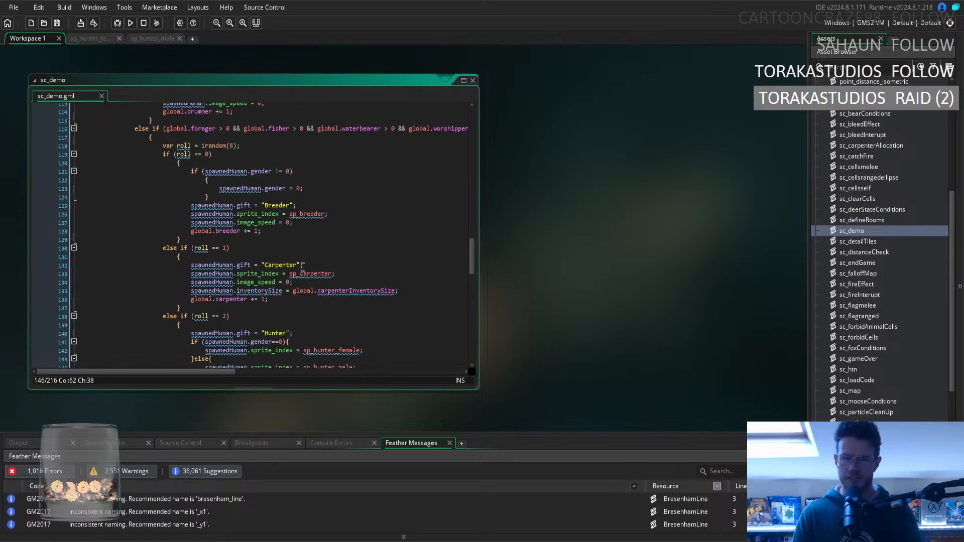
Replace the sprite_index line in the roll == 3 Guard branch with a copy of the global.guard branch's gender if/else block.
{"action": "scroll", "coordinate": [309, 265], "scroll_direction": "up", "scroll_amount": 11}
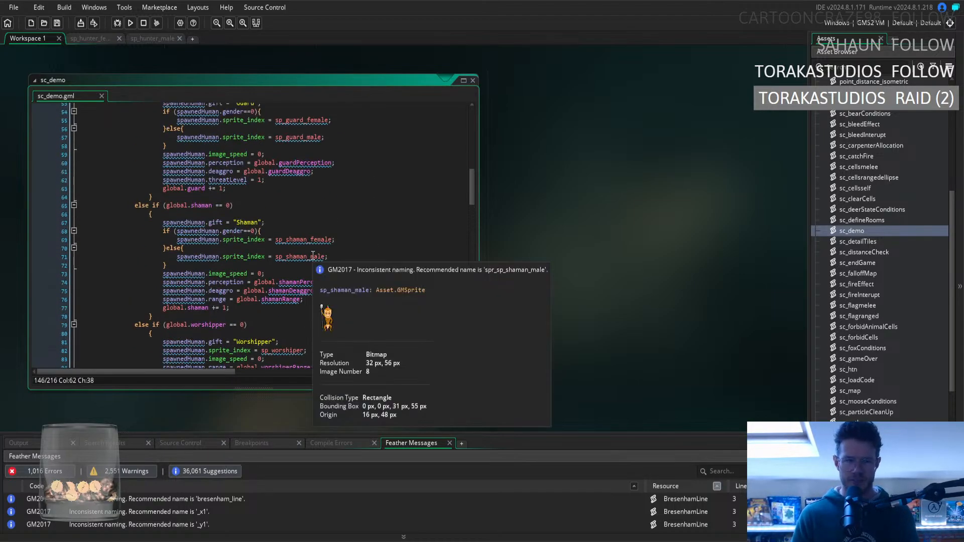
{"action": "scroll", "coordinate": [312, 254], "scroll_direction": "up", "scroll_amount": 3}
{"action": "scroll", "coordinate": [310, 254], "scroll_direction": "up", "scroll_amount": 3}
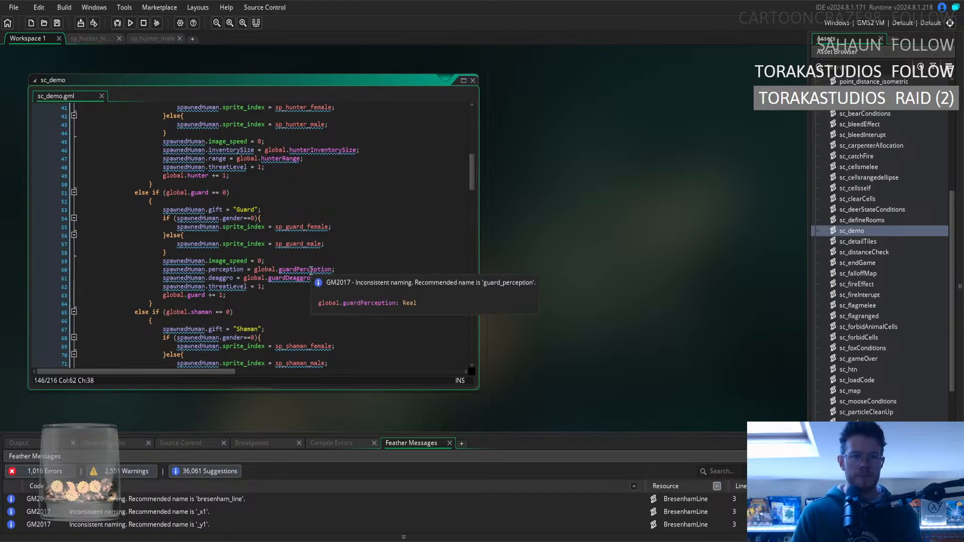
{"action": "scroll", "coordinate": [311, 268], "scroll_direction": "up", "scroll_amount": 1}
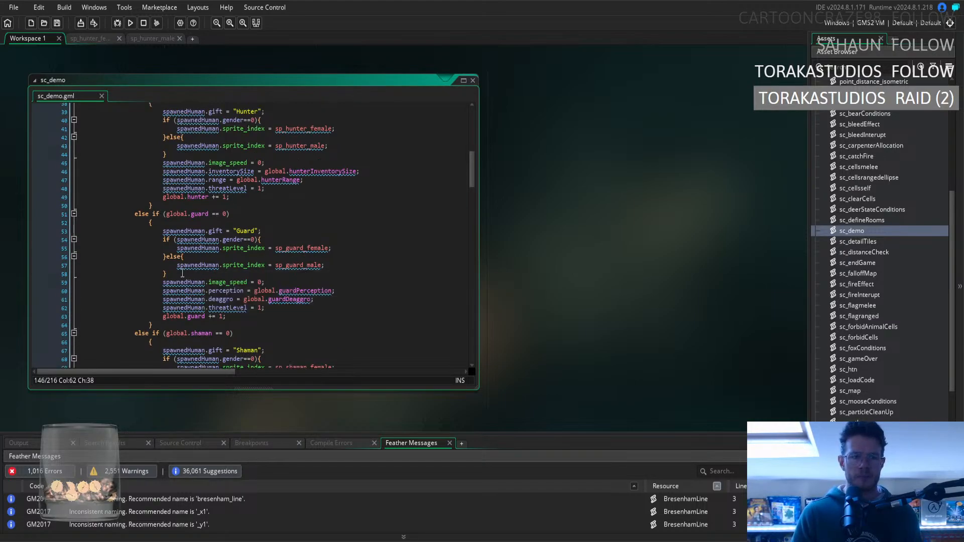
{"action": "left_click_drag", "start_coordinate": [181, 274], "coordinate": [161, 239]}
{"action": "key", "text": "ctrl+c"}
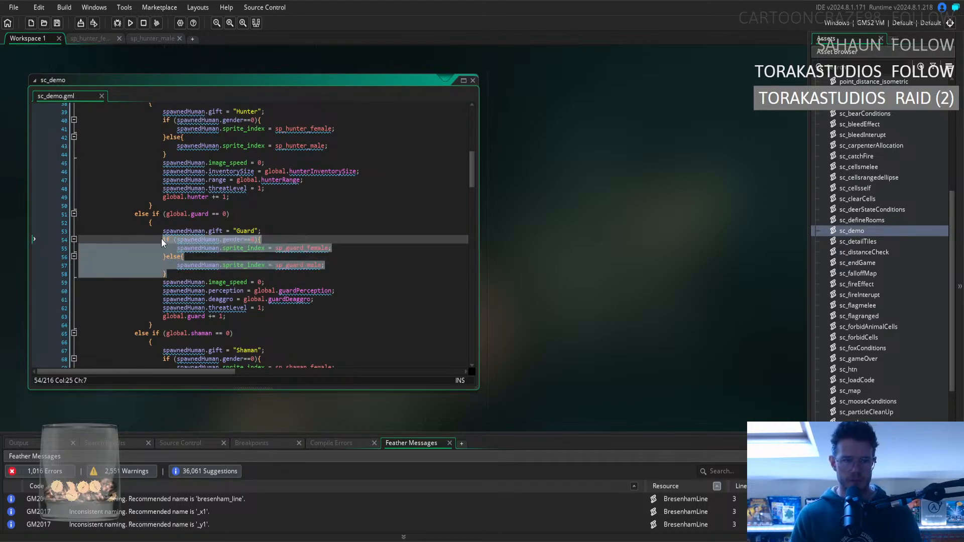
{"action": "scroll", "coordinate": [282, 272], "scroll_direction": "down", "scroll_amount": 20}
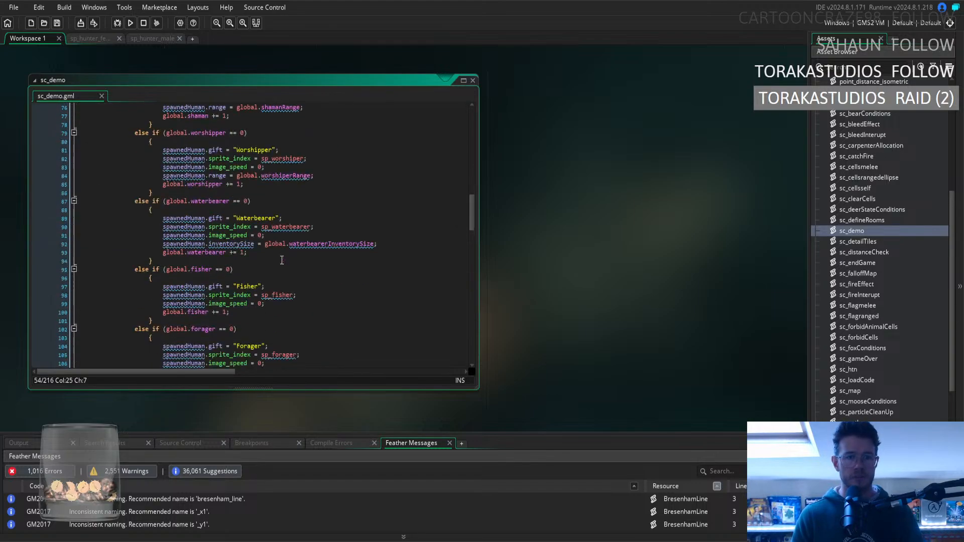
{"action": "scroll", "coordinate": [350, 241], "scroll_direction": "down", "scroll_amount": 7}
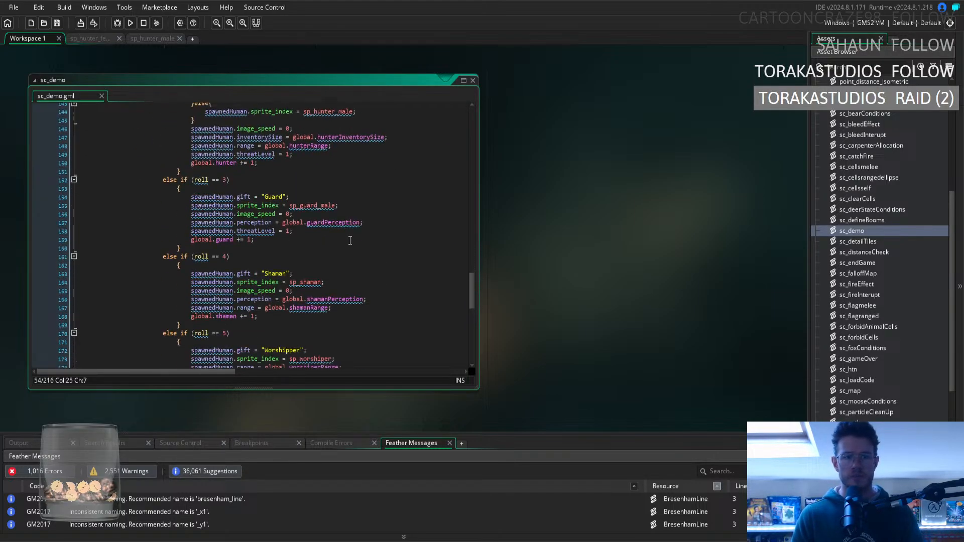
{"action": "left_click_drag", "start_coordinate": [338, 206], "coordinate": [191, 206]}
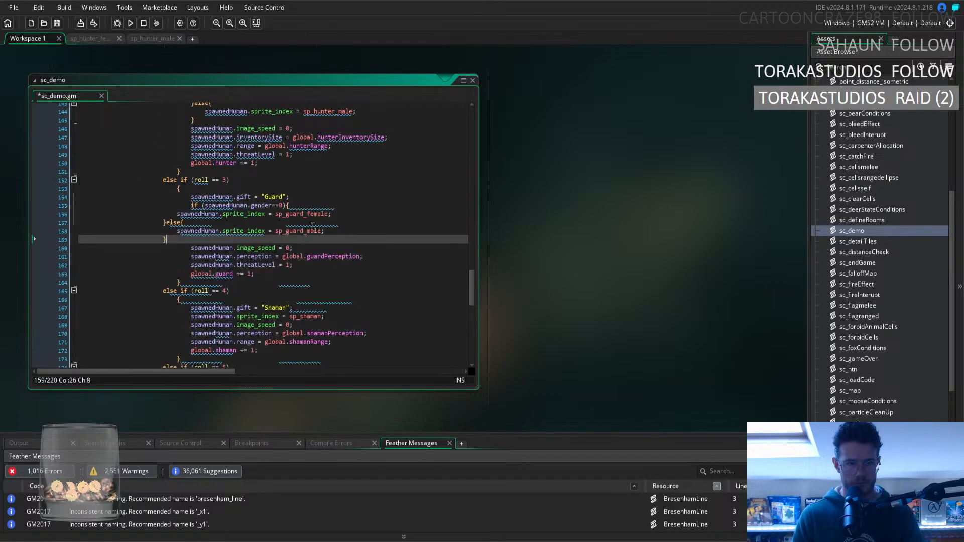
{"action": "key", "text": "ctrl+v"}
Indent the remaining lines of the roll == 3 Guard gender block by two levels to match its if line.
{"action": "left_click_drag", "start_coordinate": [167, 240], "coordinate": [43, 215]}
{"action": "key", "text": "Tab"}
{"action": "key", "text": "Tab"}
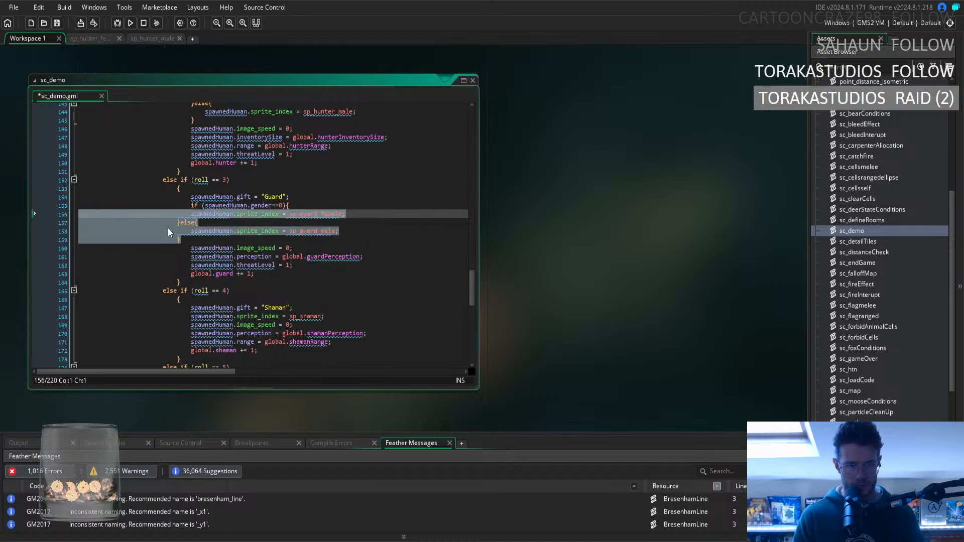
Replace the sprite_index line in the roll == 4 Shaman branch with a copy of the global.shaman branch's gender if/else block.
{"action": "scroll", "coordinate": [340, 238], "scroll_direction": "up", "scroll_amount": 10}
{"action": "scroll", "coordinate": [341, 238], "scroll_direction": "up", "scroll_amount": 20}
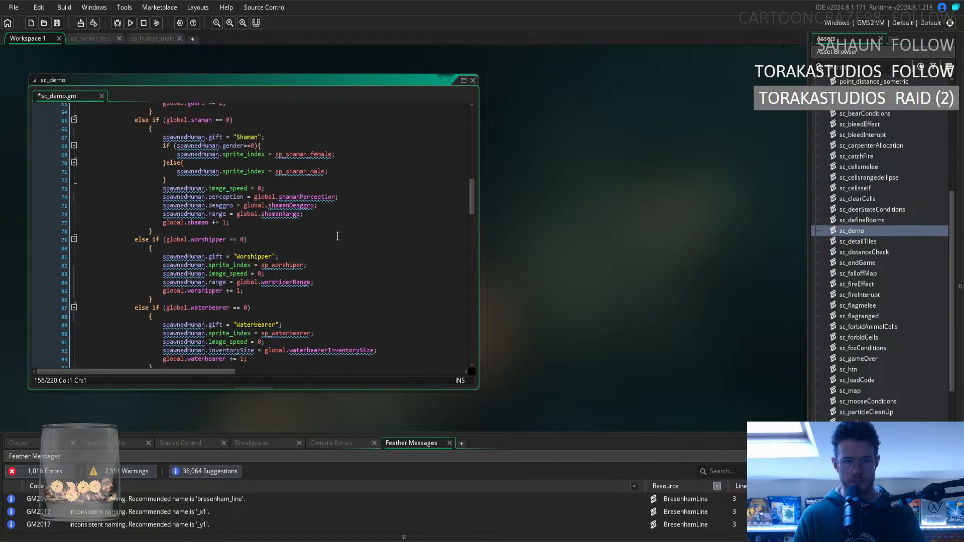
{"action": "scroll", "coordinate": [337, 236], "scroll_direction": "up", "scroll_amount": 4}
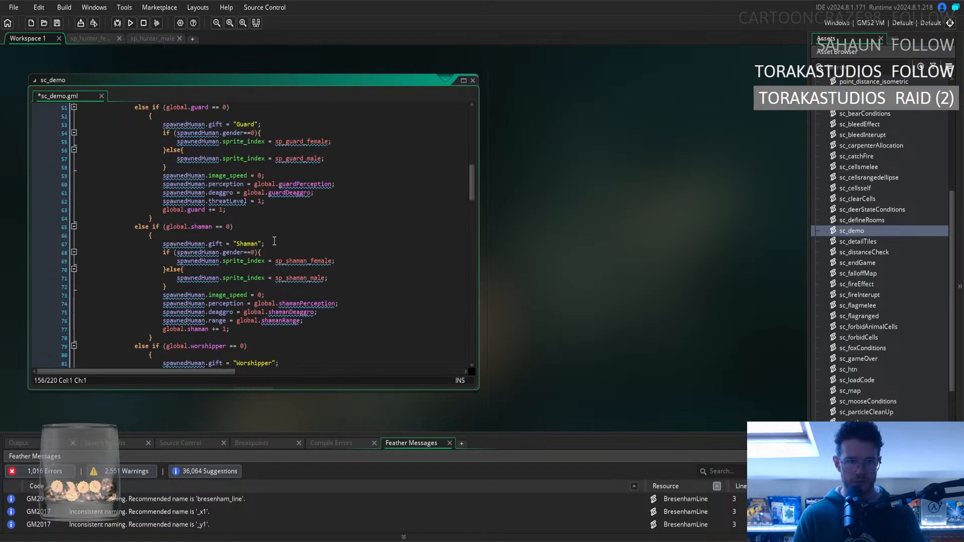
{"action": "scroll", "coordinate": [274, 241], "scroll_direction": "down", "scroll_amount": 2}
{"action": "left_click_drag", "start_coordinate": [189, 245], "coordinate": [163, 210]}
{"action": "key", "text": "ctrl+c"}
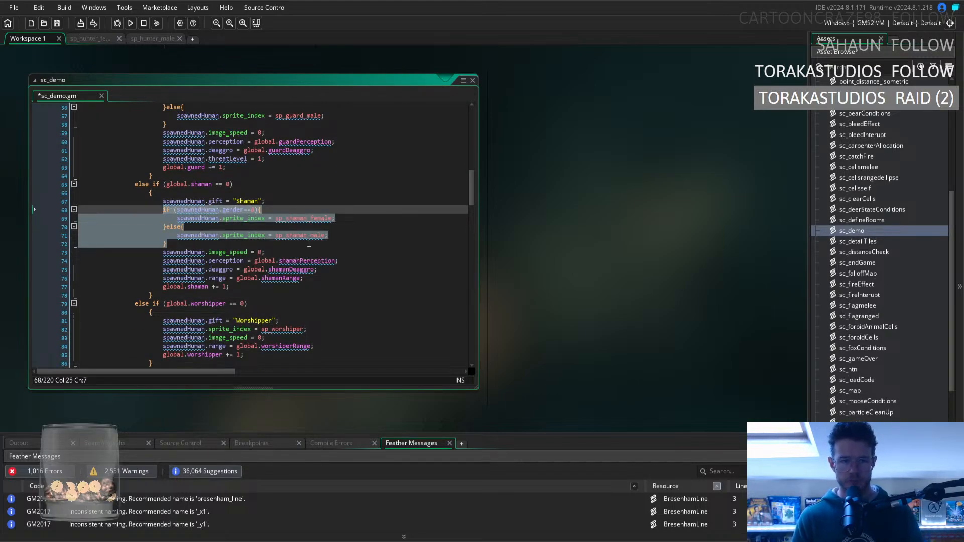
{"action": "scroll", "coordinate": [309, 243], "scroll_direction": "down", "scroll_amount": 4}
{"action": "scroll", "coordinate": [309, 243], "scroll_direction": "up", "scroll_amount": 3}
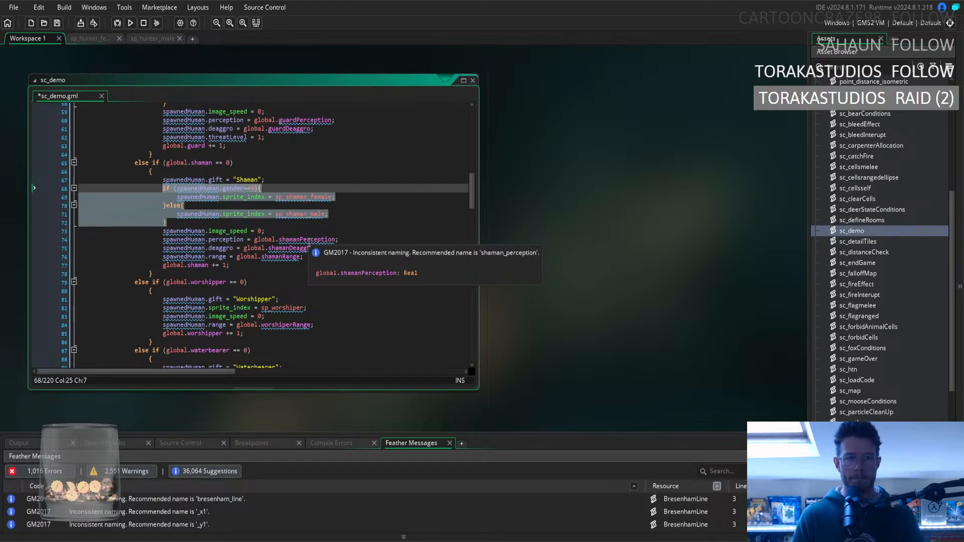
{"action": "scroll", "coordinate": [309, 240], "scroll_direction": "down", "scroll_amount": 20}
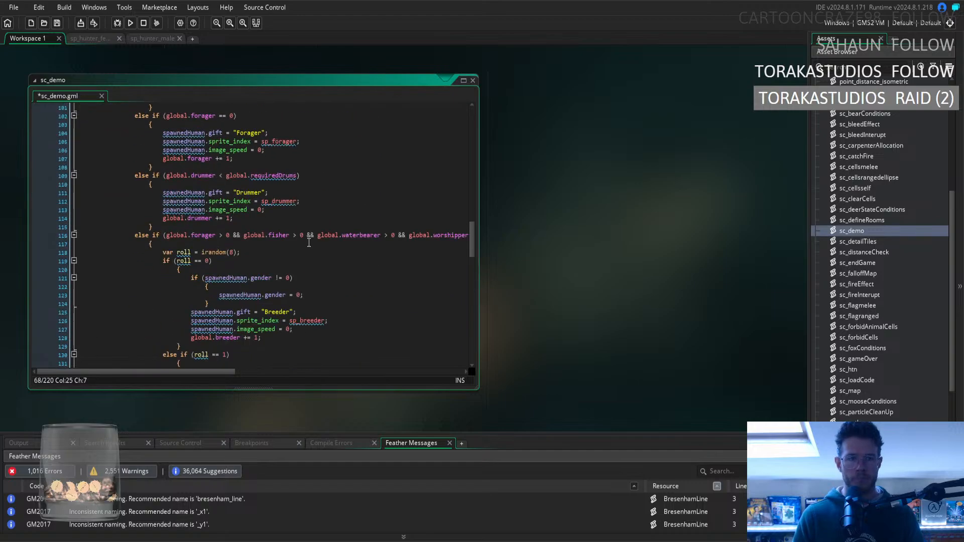
{"action": "scroll", "coordinate": [360, 295], "scroll_direction": "down", "scroll_amount": 8}
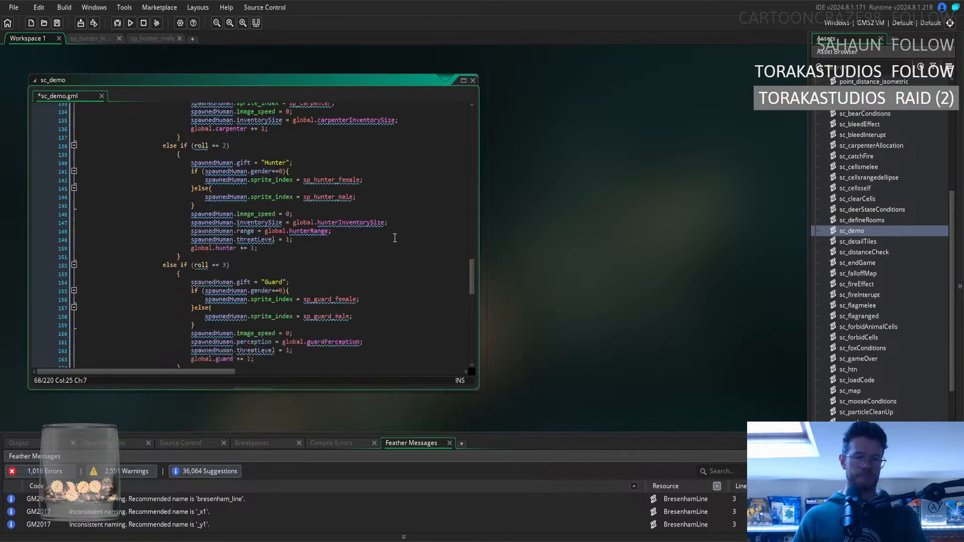
{"action": "scroll", "coordinate": [360, 295], "scroll_direction": "down", "scroll_amount": 1}
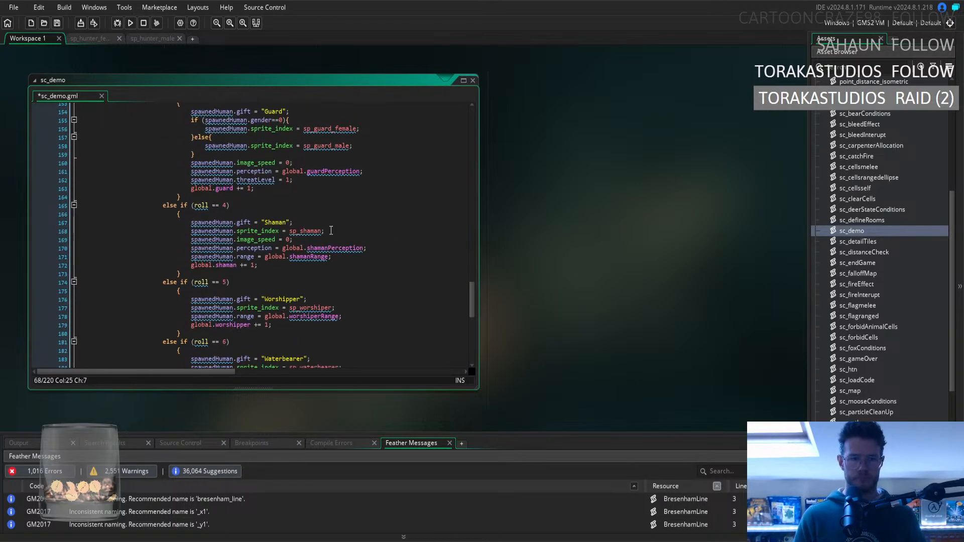
{"action": "left_click_drag", "start_coordinate": [331, 230], "coordinate": [190, 231]}
{"action": "key", "text": "ctrl+v"}
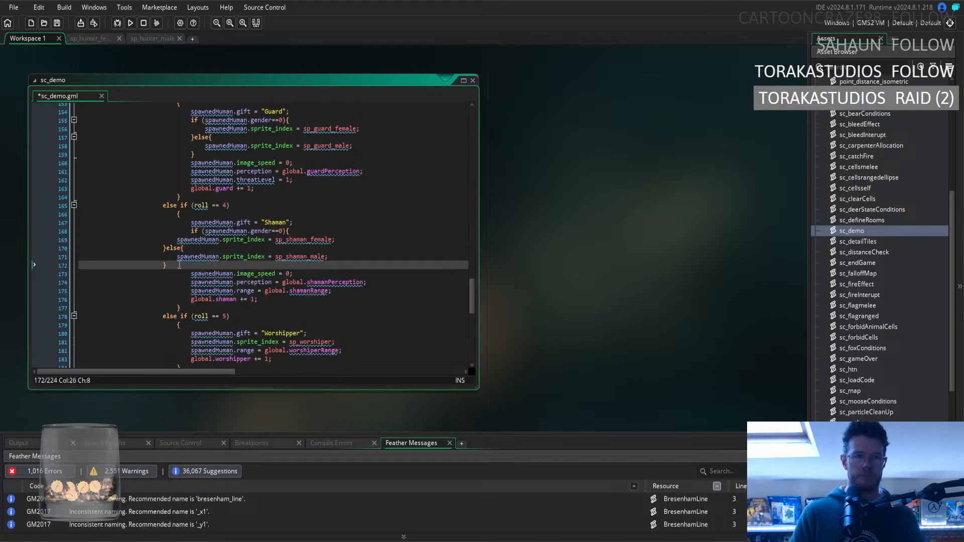
Indent the remaining lines of the roll == 4 Shaman gender block by two levels, and save the script.
{"action": "left_click_drag", "start_coordinate": [179, 265], "coordinate": [80, 240]}
{"action": "key", "text": "Tab"}
{"action": "key", "text": "Tab"}
{"action": "left_click", "coordinate": [372, 249]}
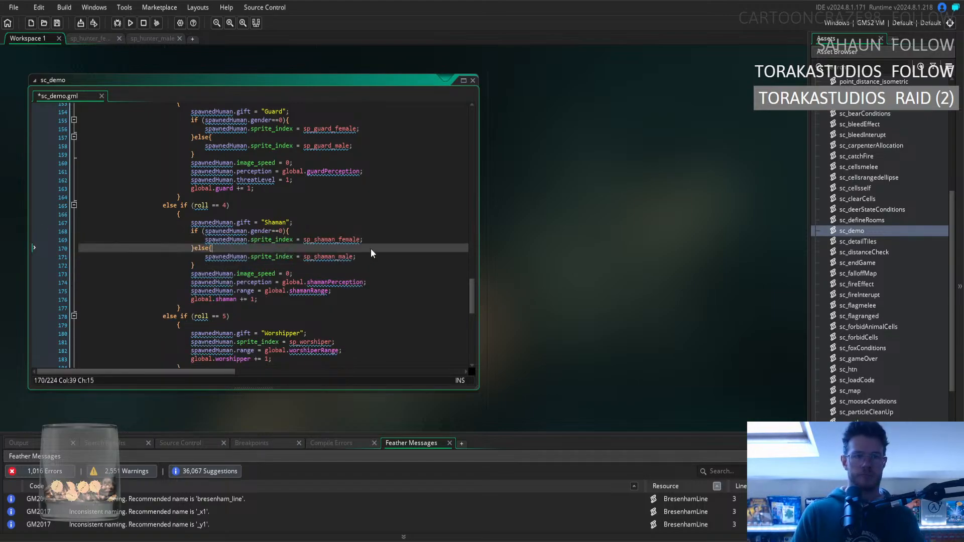
{"action": "key", "text": "ctrl+s"}
{"action": "left_click", "coordinate": [388, 273]}
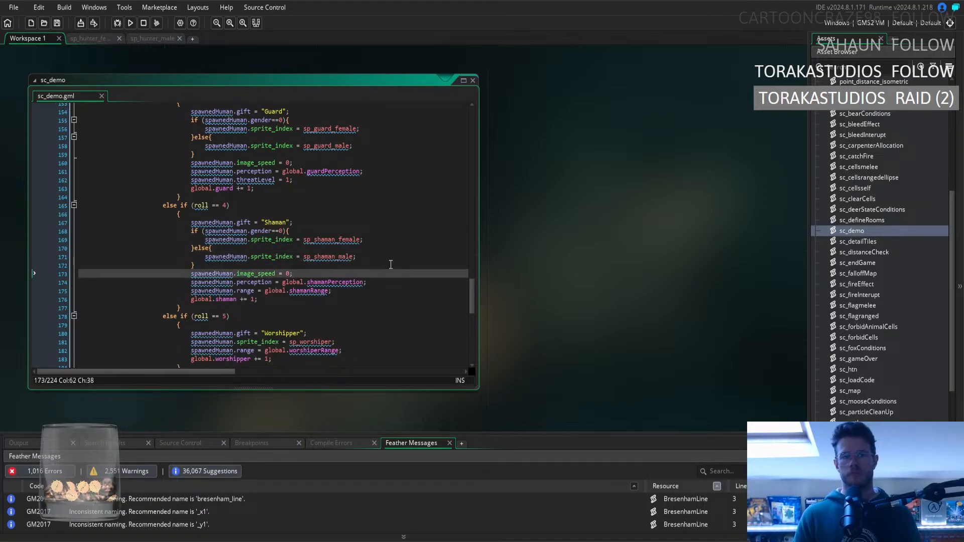
Close the sc_demo code window, and run the game with the saved game loaded.
{"action": "scroll", "coordinate": [391, 264], "scroll_direction": "down", "scroll_amount": 15}
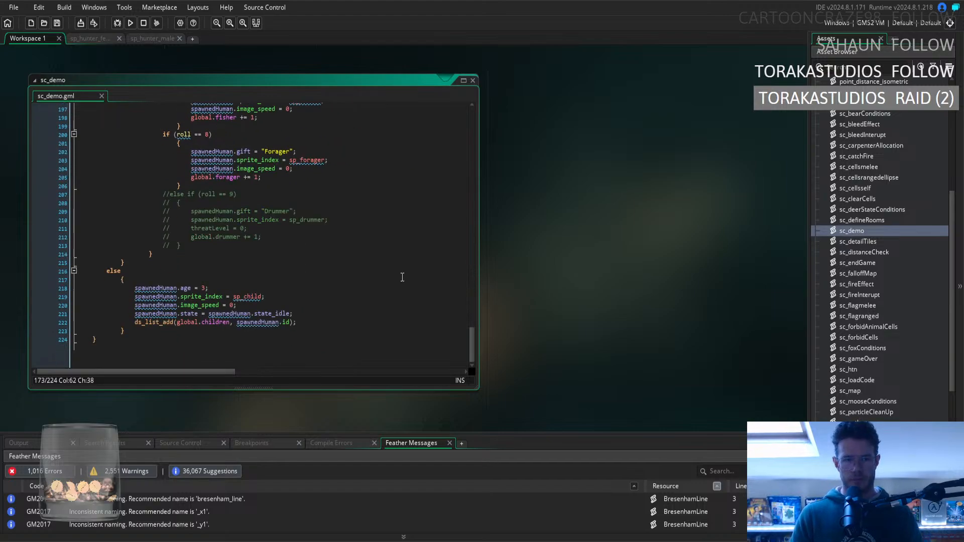
{"action": "right_click", "coordinate": [647, 180]}
{"action": "mouse_move", "coordinate": [653, 176]}
{"action": "left_click", "coordinate": [693, 213]}
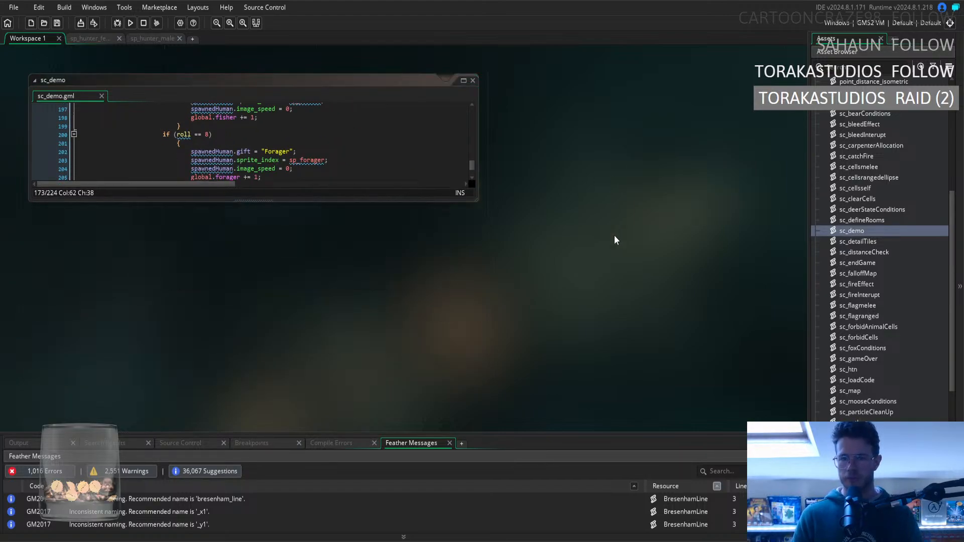
{"action": "key", "text": "F5"}
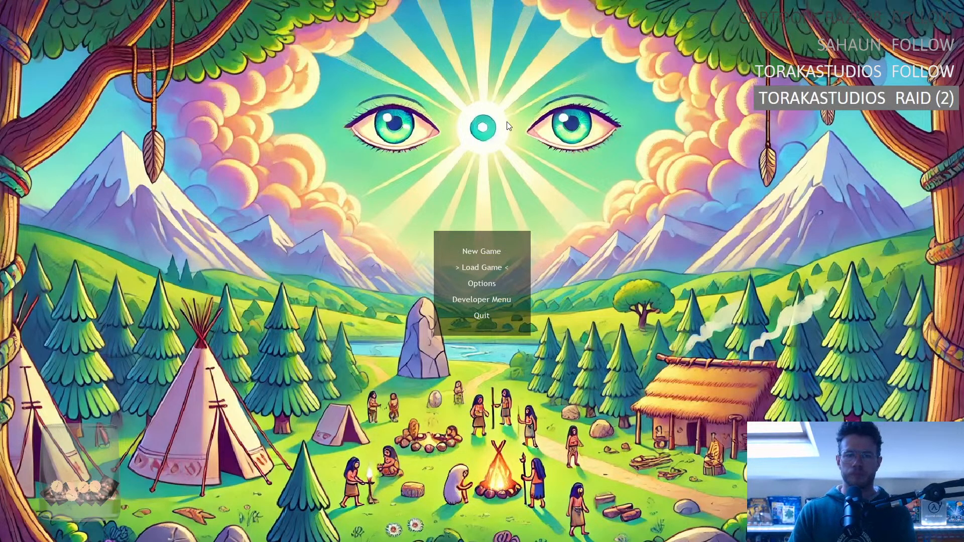
{"action": "key", "text": "Return"}
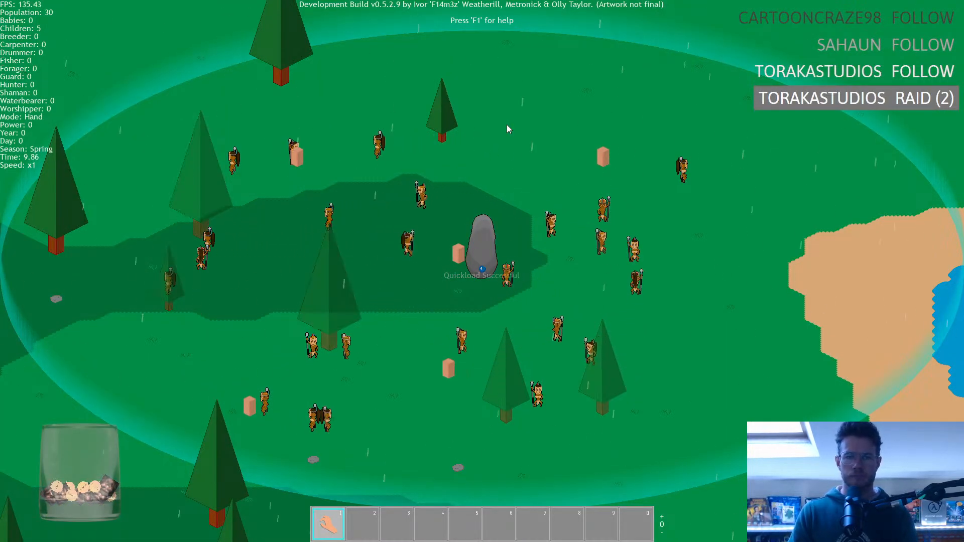
Use the standing stone's build options to place a store (S) and the C structure on open ground northeast of the stone.
{"action": "left_click", "coordinate": [485, 270]}
{"action": "left_click", "coordinate": [524, 204]}
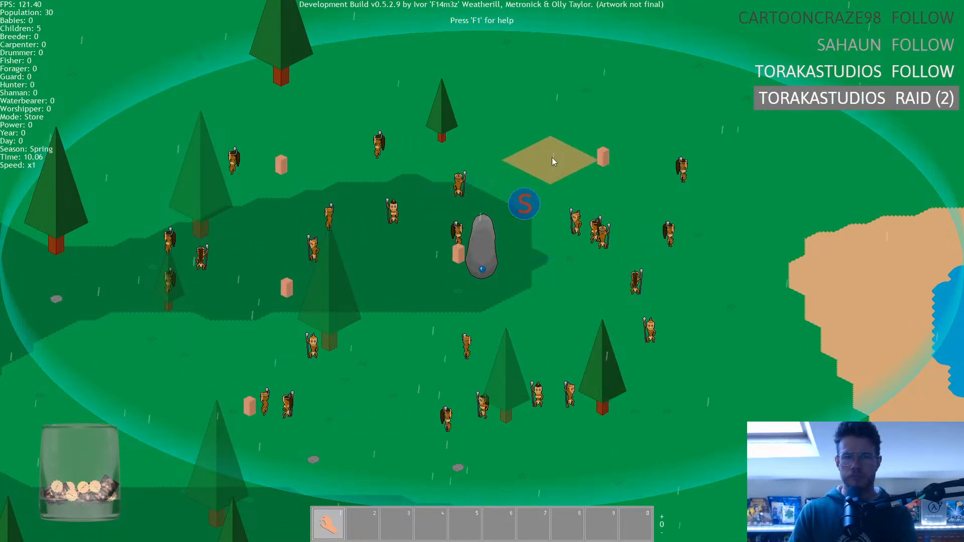
{"action": "left_click", "coordinate": [580, 110]}
{"action": "left_click", "coordinate": [486, 248]}
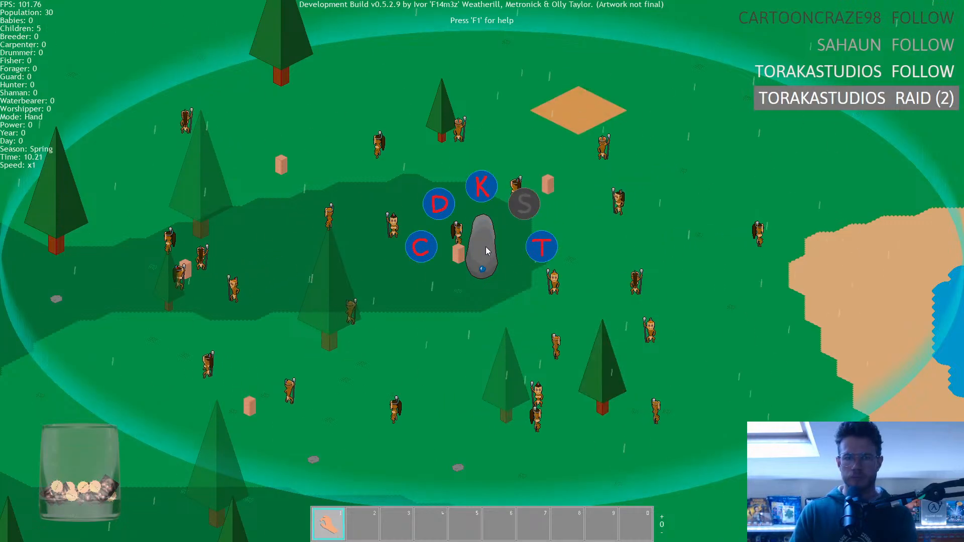
{"action": "left_click", "coordinate": [423, 249]}
{"action": "left_click", "coordinate": [711, 190]}
Make three humans guards by picking them up and dropping them on the store's orange tile.
{"action": "key", "text": "w"}
{"action": "key", "text": "d"}
{"action": "scroll", "coordinate": [578, 284], "scroll_direction": "up", "scroll_amount": 2}
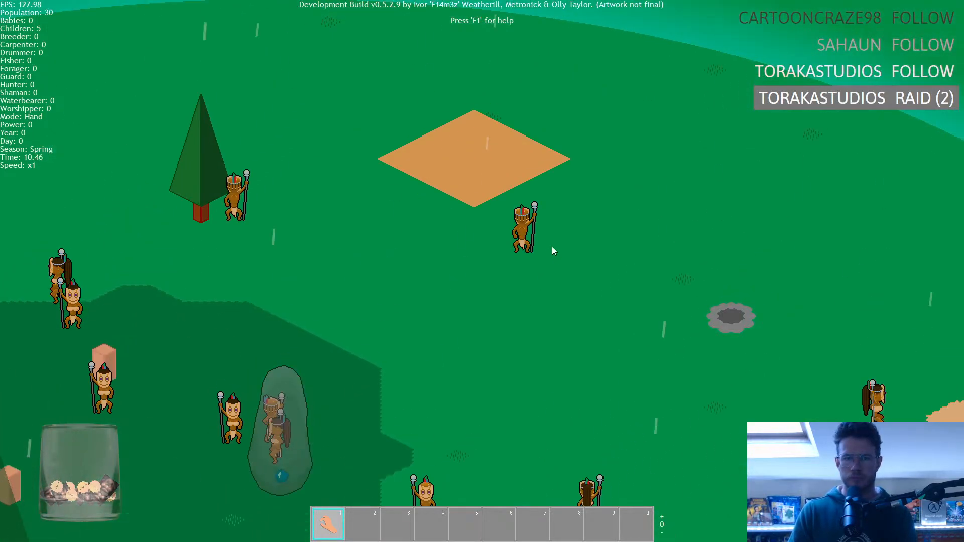
{"action": "left_click", "coordinate": [523, 226]}
{"action": "left_click", "coordinate": [523, 174]}
{"action": "left_click_drag", "start_coordinate": [234, 199], "coordinate": [398, 200]}
{"action": "left_click", "coordinate": [398, 201]}
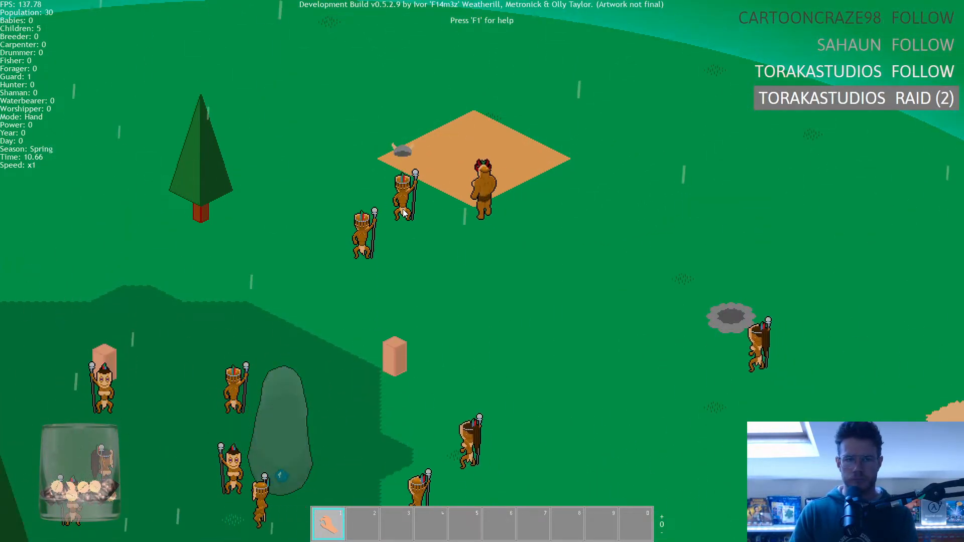
{"action": "left_click", "coordinate": [399, 151]}
{"action": "left_click_drag", "start_coordinate": [401, 428], "coordinate": [502, 261]}
{"action": "left_click", "coordinate": [501, 259]}
{"action": "left_click", "coordinate": [501, 207]}
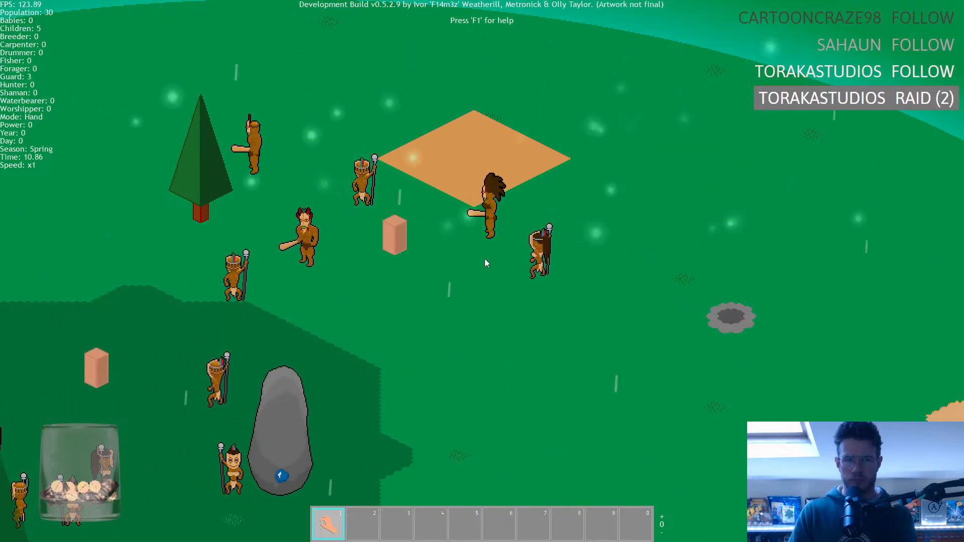
Make three humans hunters by picking them up and dropping them at the grey stone ring.
{"action": "left_click", "coordinate": [650, 336]}
{"action": "left_click", "coordinate": [653, 290]}
{"action": "key", "text": "s"}
{"action": "key", "text": "d"}
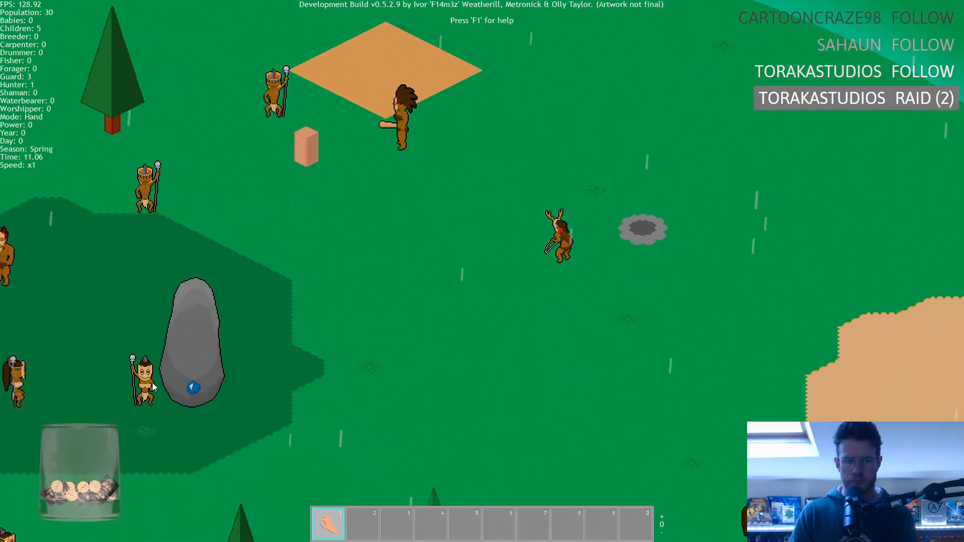
{"action": "left_click_drag", "start_coordinate": [149, 395], "coordinate": [610, 301]}
{"action": "left_click", "coordinate": [653, 281]}
{"action": "key", "text": "s"}
{"action": "key", "text": "a"}
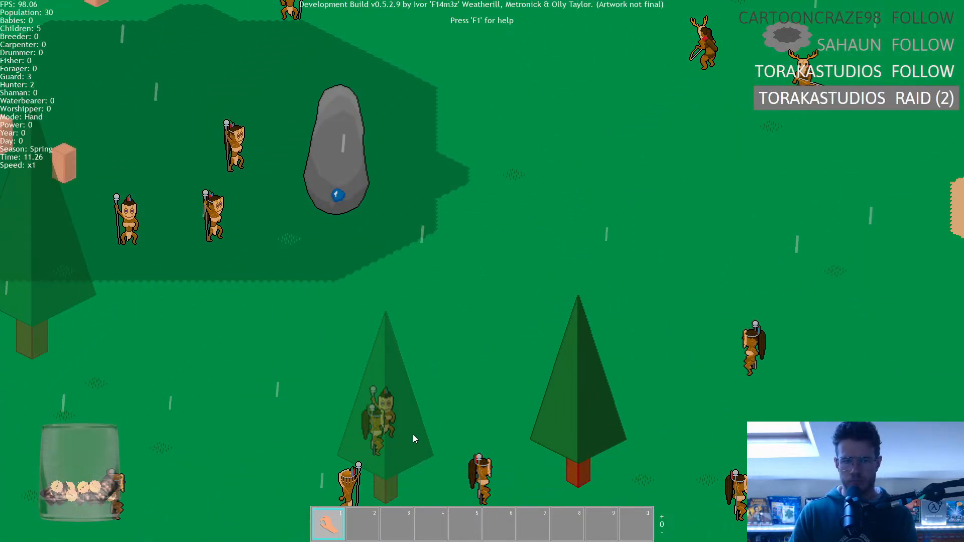
{"action": "key", "text": "w"}
{"action": "key", "text": "d"}
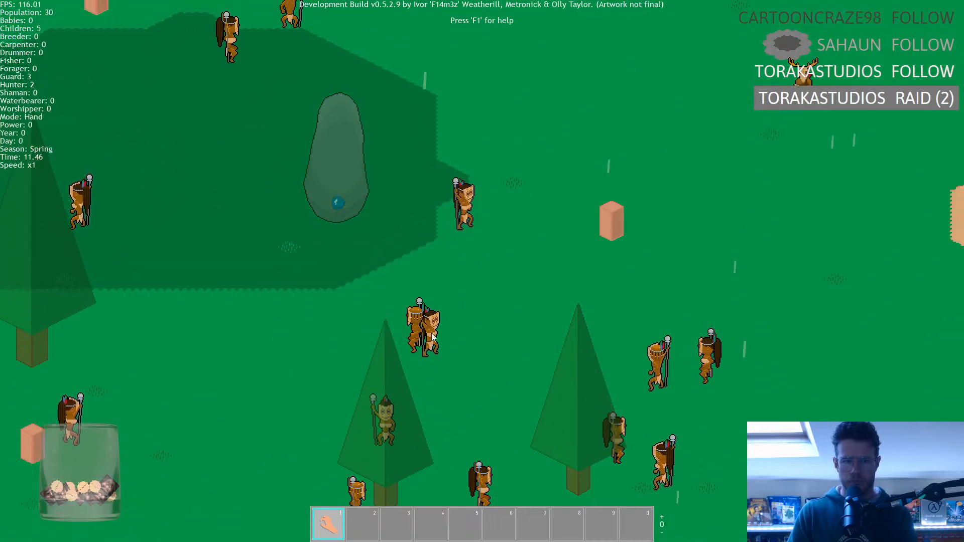
{"action": "left_click", "coordinate": [569, 250]}
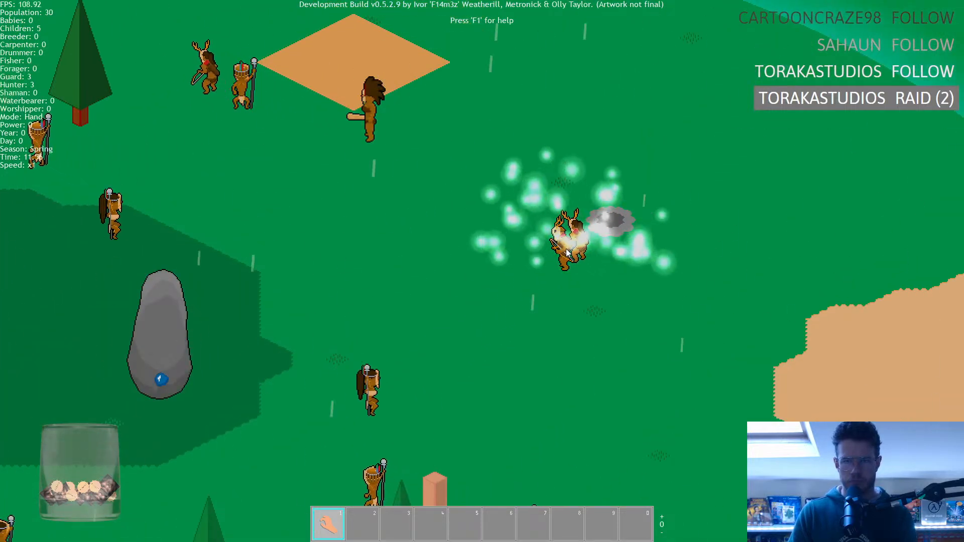
Examine the guards and hunters walking around the camp to check that their sprites match their gender.
{"action": "key", "text": "a"}
{"action": "key", "text": "w"}
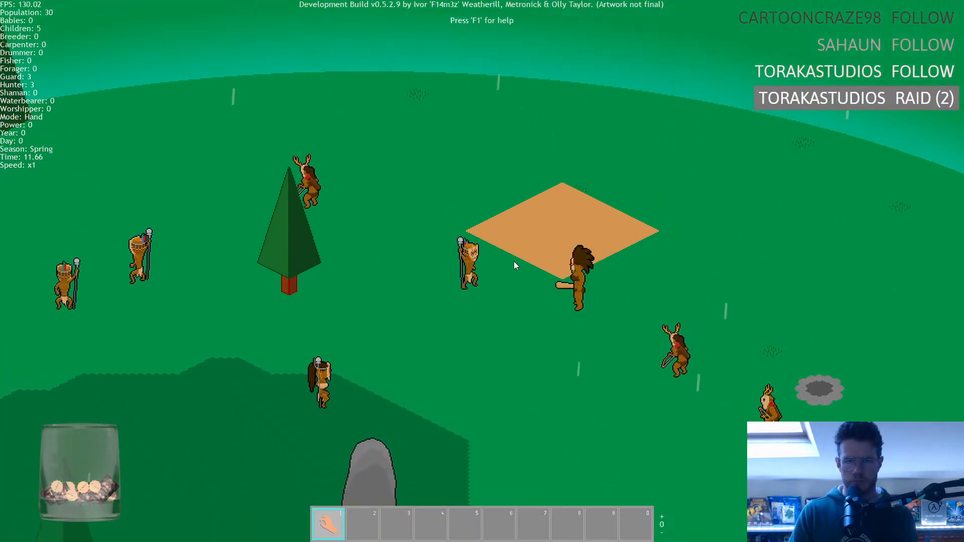
{"action": "key", "text": "a"}
{"action": "key", "text": "s"}
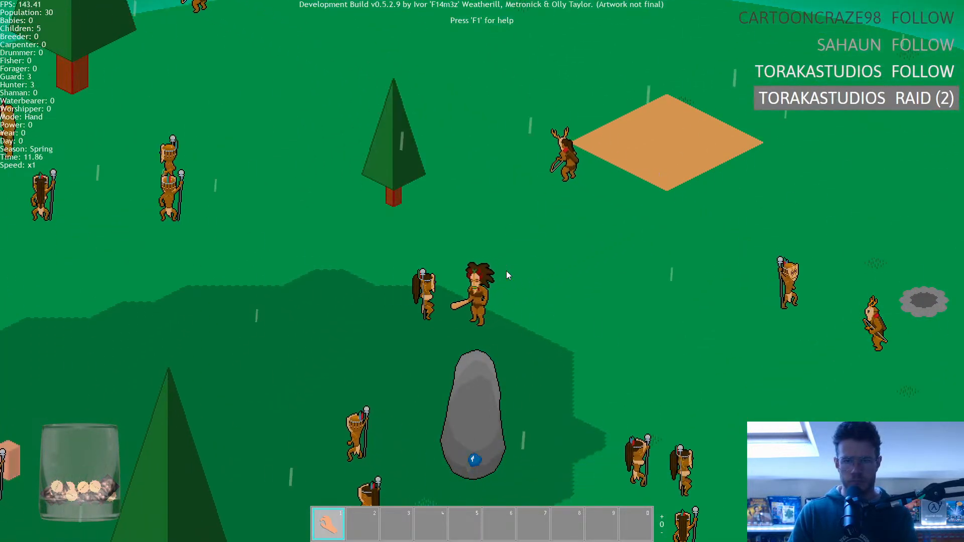
{"action": "key", "text": "w"}
{"action": "key", "text": "a"}
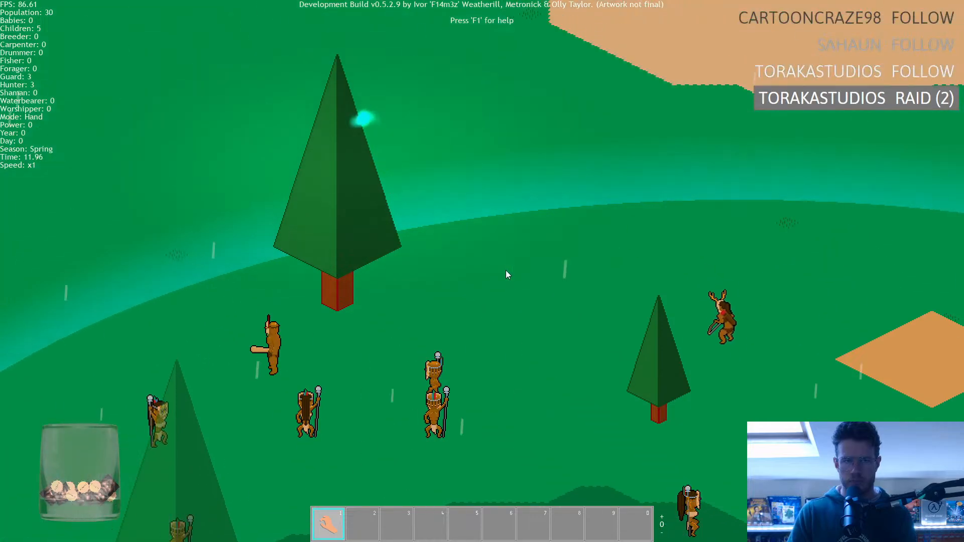
{"action": "key", "text": "s"}
{"action": "key", "text": "d"}
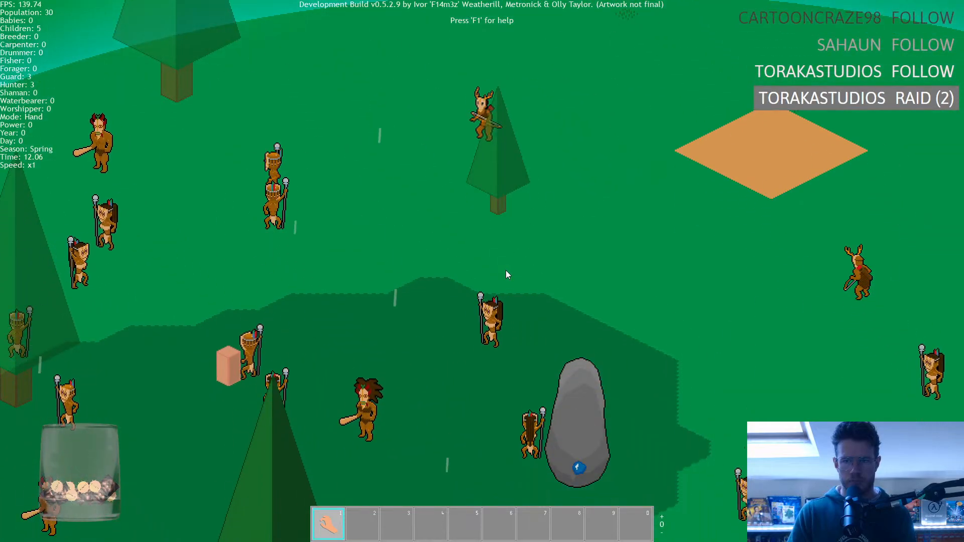
{"action": "key", "text": "a"}
{"action": "key", "text": "w"}
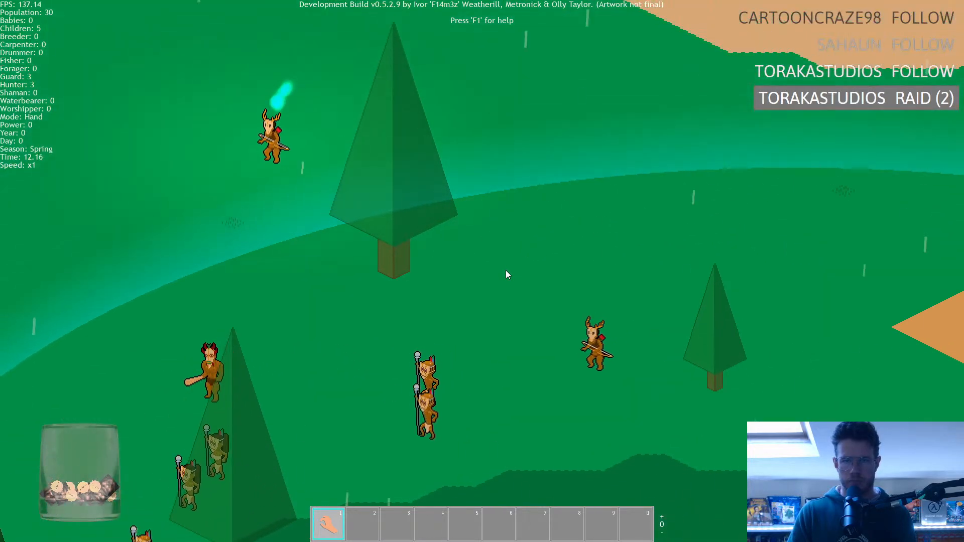
{"action": "scroll", "coordinate": [505, 270], "scroll_direction": "down", "scroll_amount": 5}
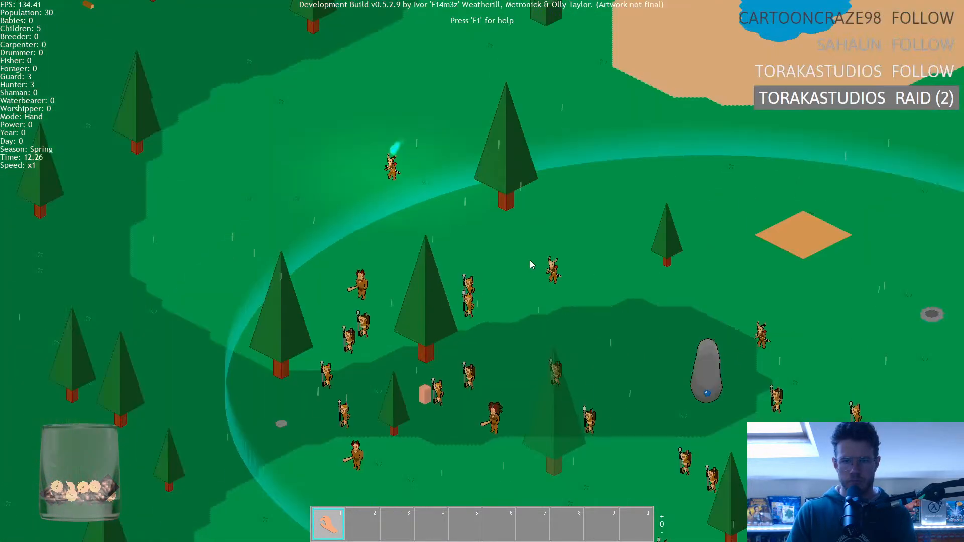
{"action": "scroll", "coordinate": [530, 260], "scroll_direction": "up", "scroll_amount": 5}
{"action": "key", "text": "s"}
{"action": "key", "text": "a"}
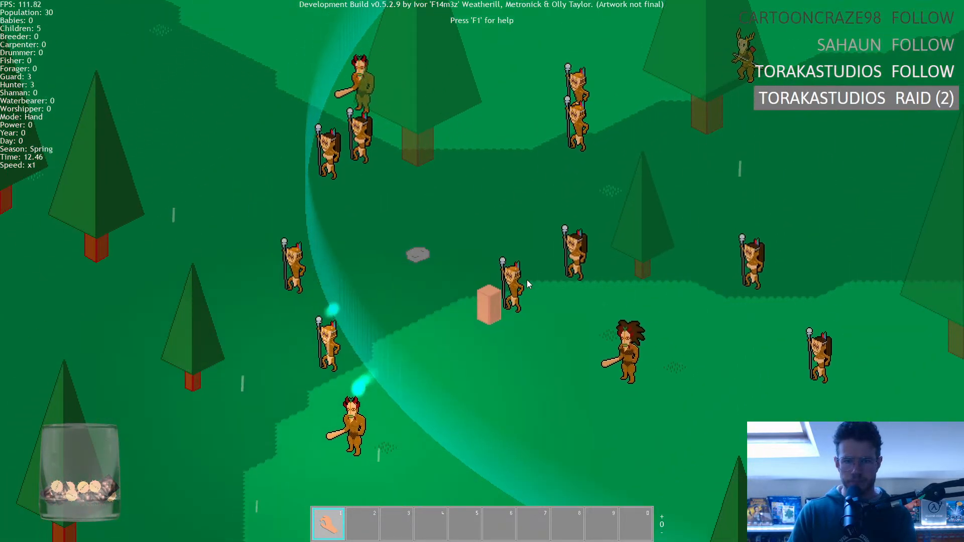
Lead the tribe southwest from the camp across the brown ground and compare the guard, hunter and default human sprites in motion.
{"action": "key", "text": "d"}
{"action": "key", "text": "a"}
{"action": "key", "text": "w"}
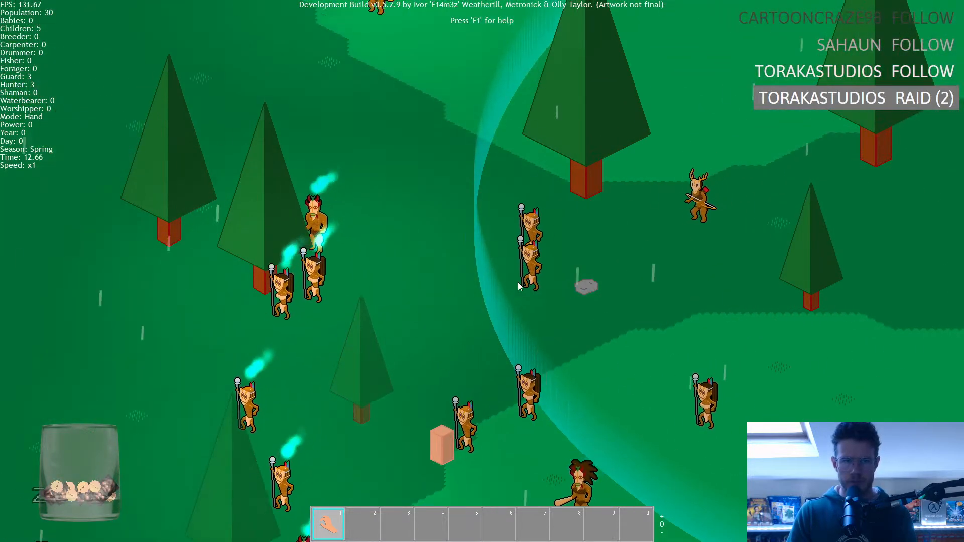
{"action": "key", "text": "s"}
{"action": "key", "text": "s"}
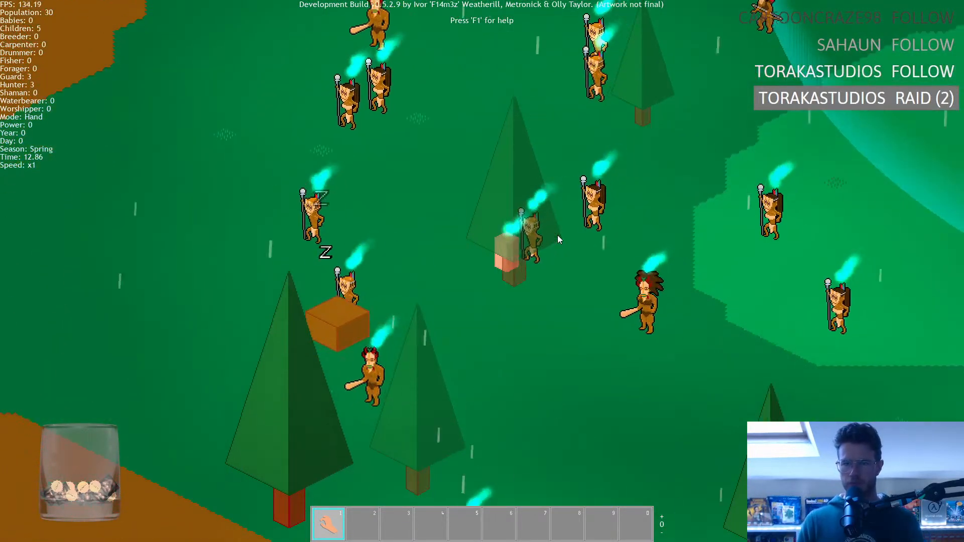
{"action": "key", "text": "w"}
{"action": "key", "text": "a"}
{"action": "key", "text": "s"}
{"action": "key", "text": "a"}
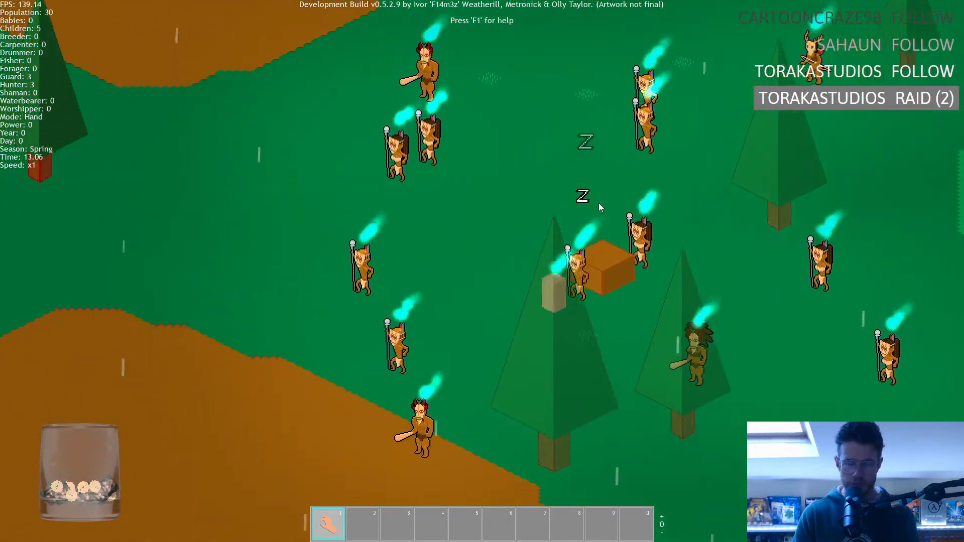
{"action": "key", "text": "s"}
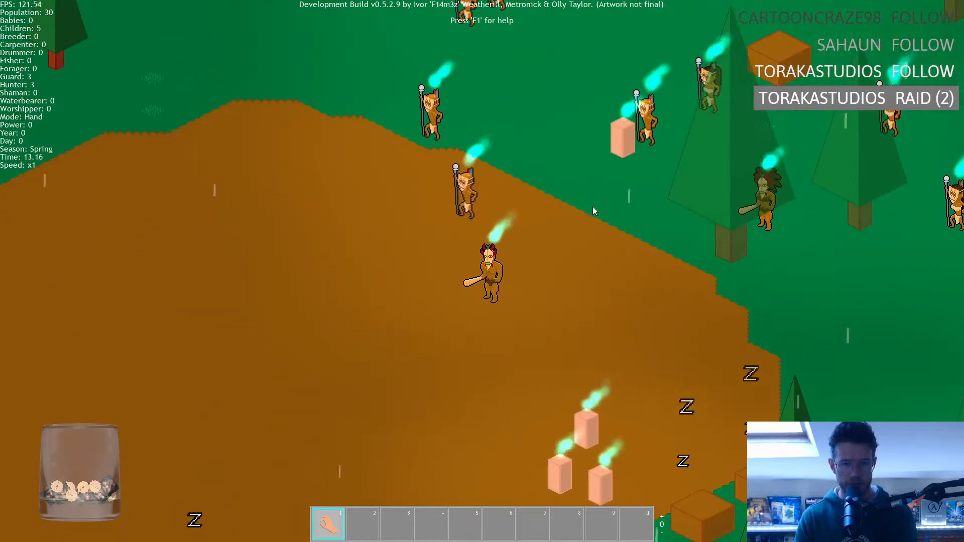
{"action": "key", "text": "s"}
{"action": "key", "text": "a"}
{"action": "key", "text": "w"}
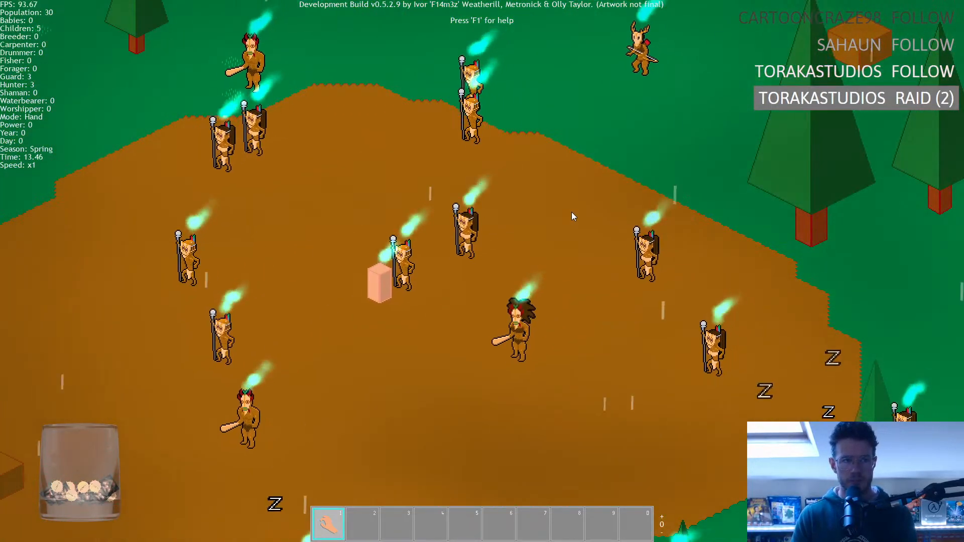
{"action": "key", "text": "a"}
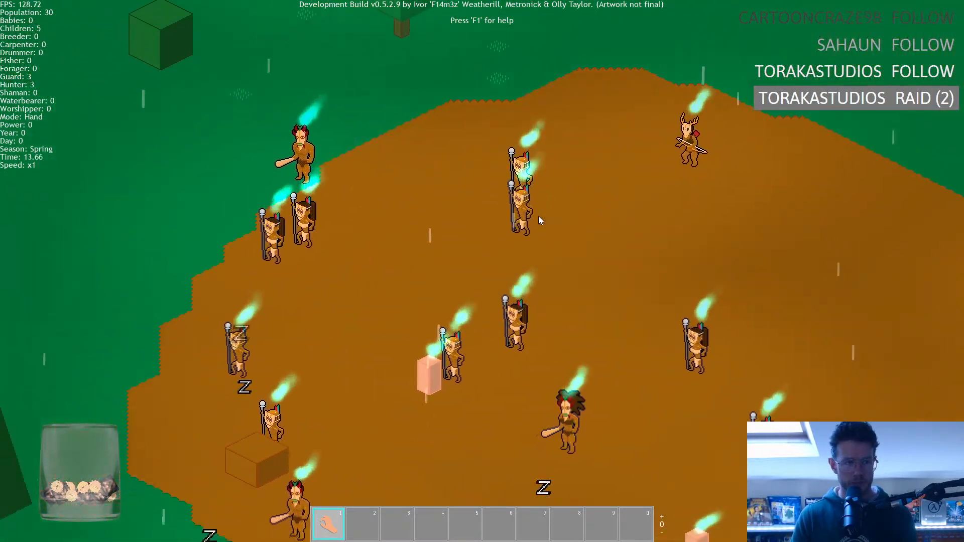
{"action": "key", "text": "s"}
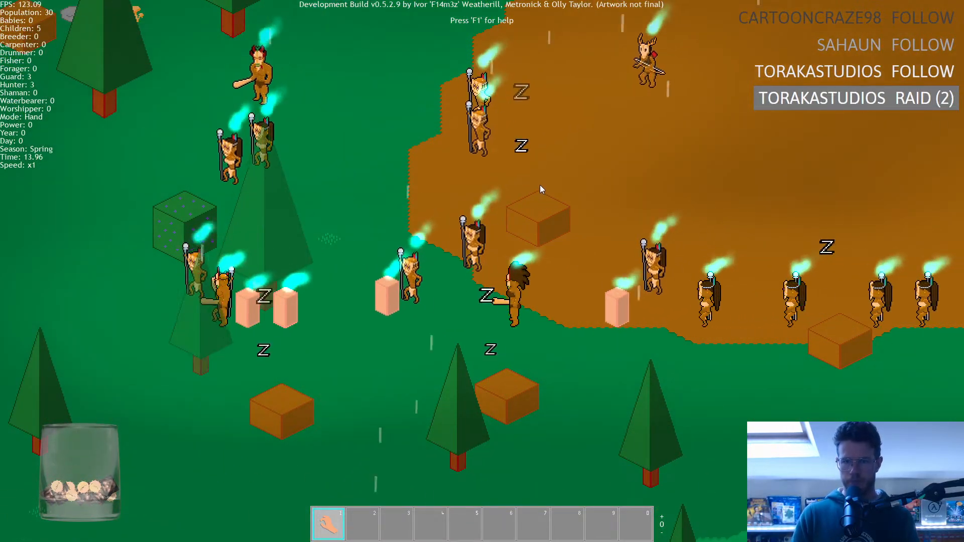
Lead the tribe west through the forest toward the river and examine the humans' sprites as they walk in line.
{"action": "key", "text": "w"}
{"action": "key", "text": "a"}
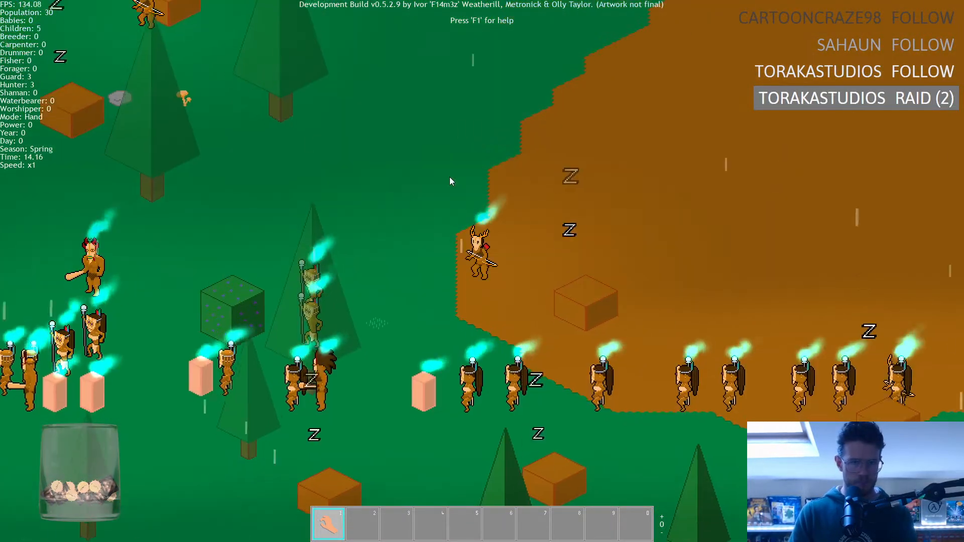
{"action": "key", "text": "a"}
{"action": "key", "text": "s"}
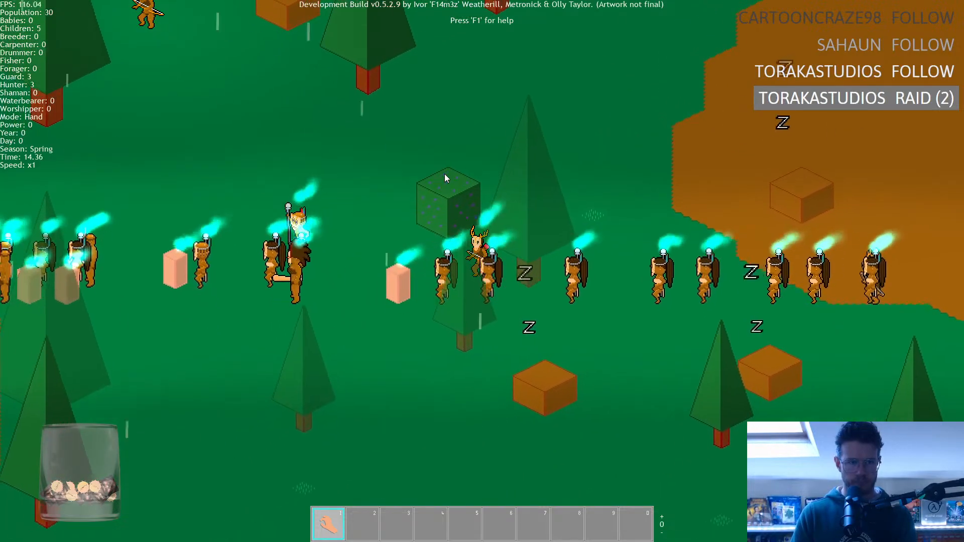
{"action": "key", "text": "a"}
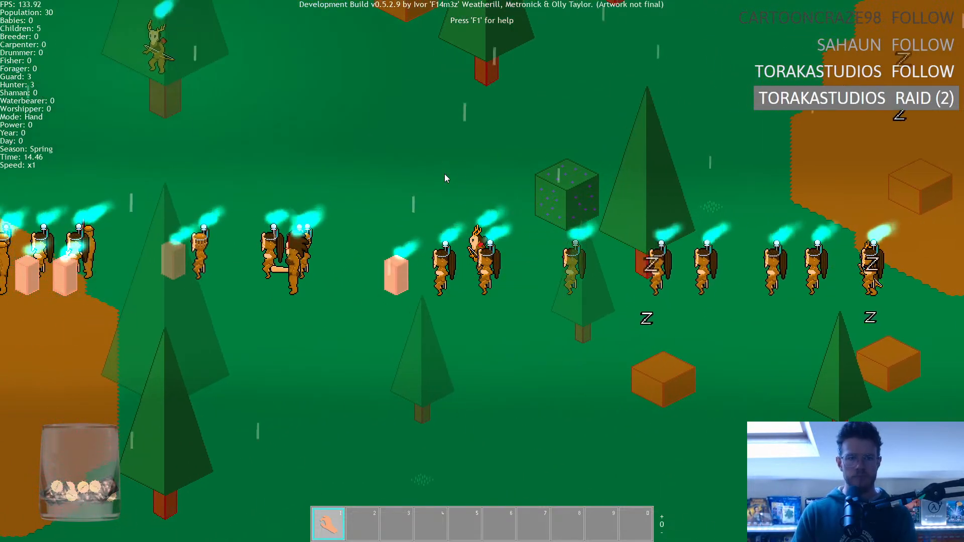
{"action": "key", "text": "a"}
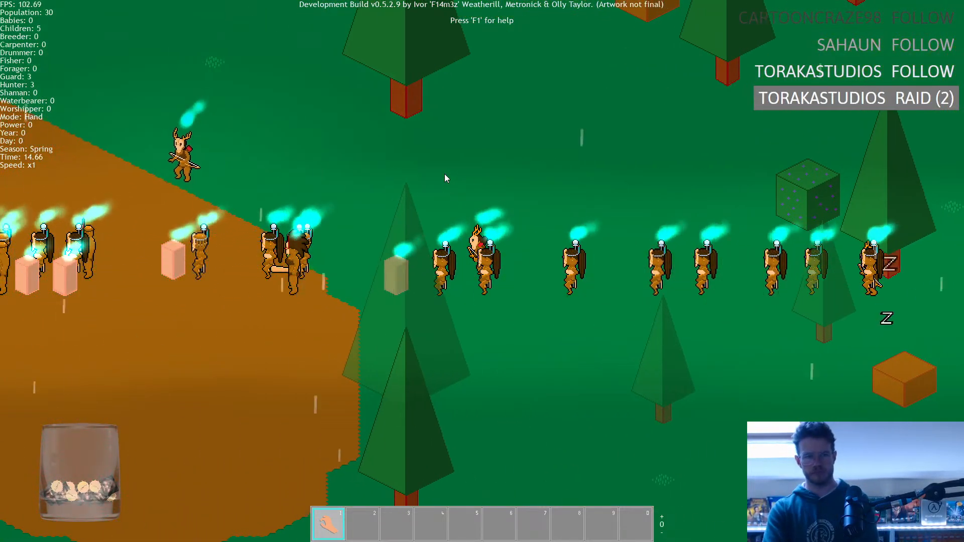
{"action": "key", "text": "a"}
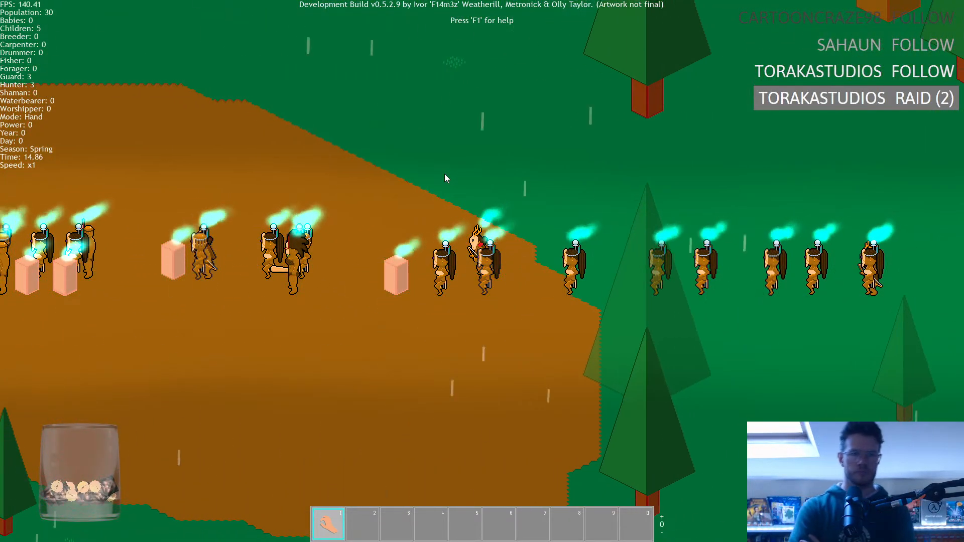
{"action": "key", "text": "a"}
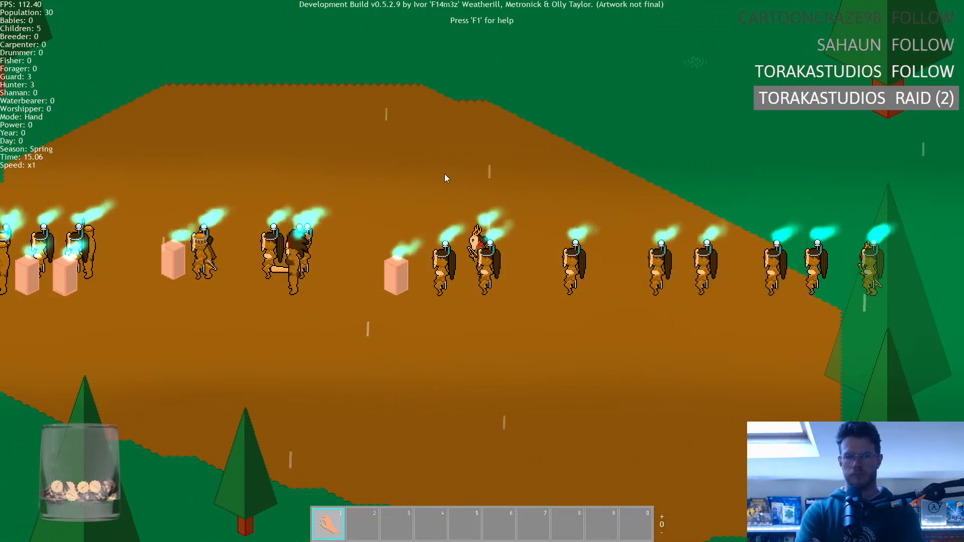
{"action": "key", "text": "a"}
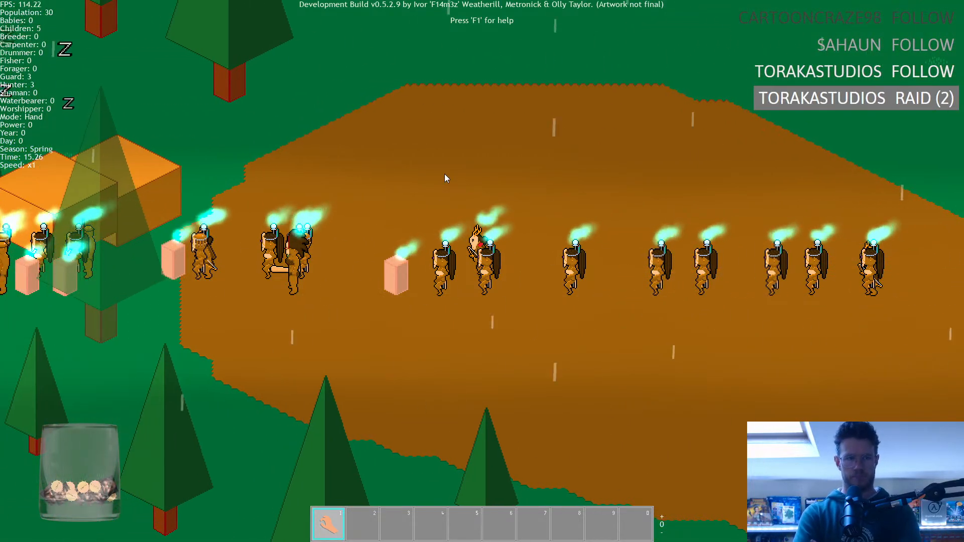
{"action": "key", "text": "a"}
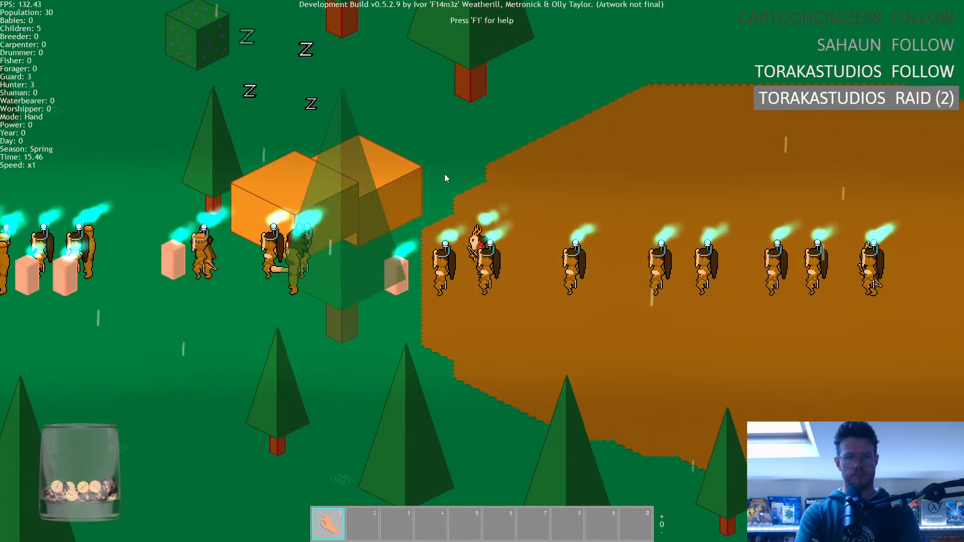
{"action": "key", "text": "a"}
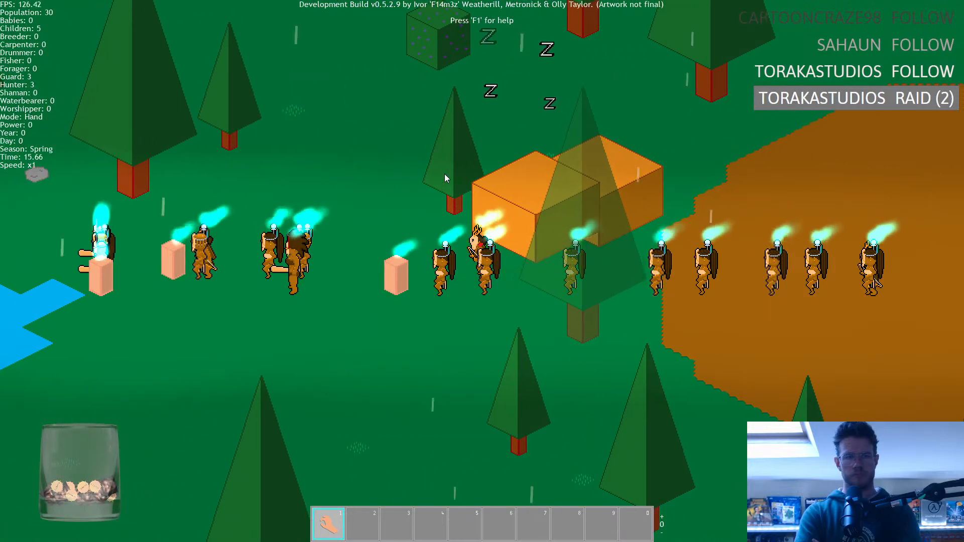
{"action": "key", "text": "a"}
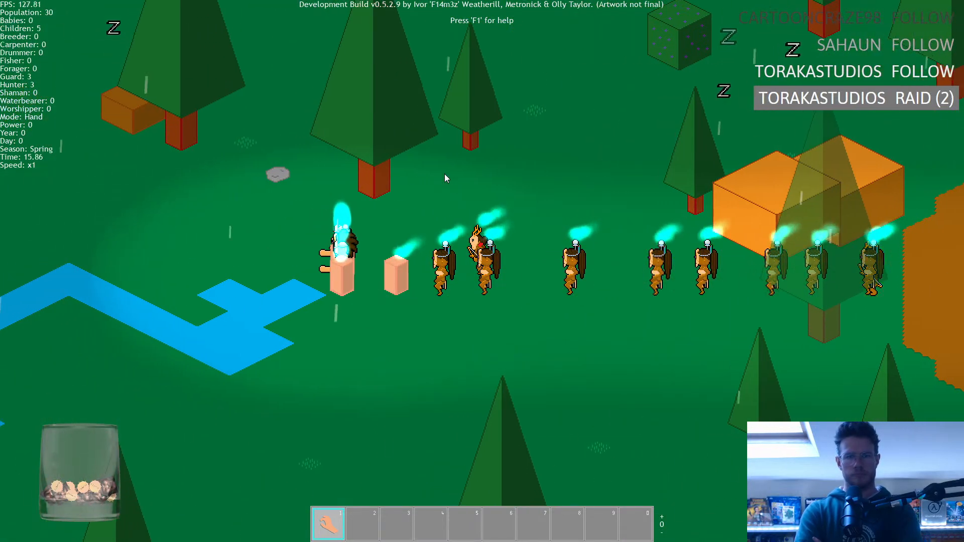
{"action": "key", "text": "a"}
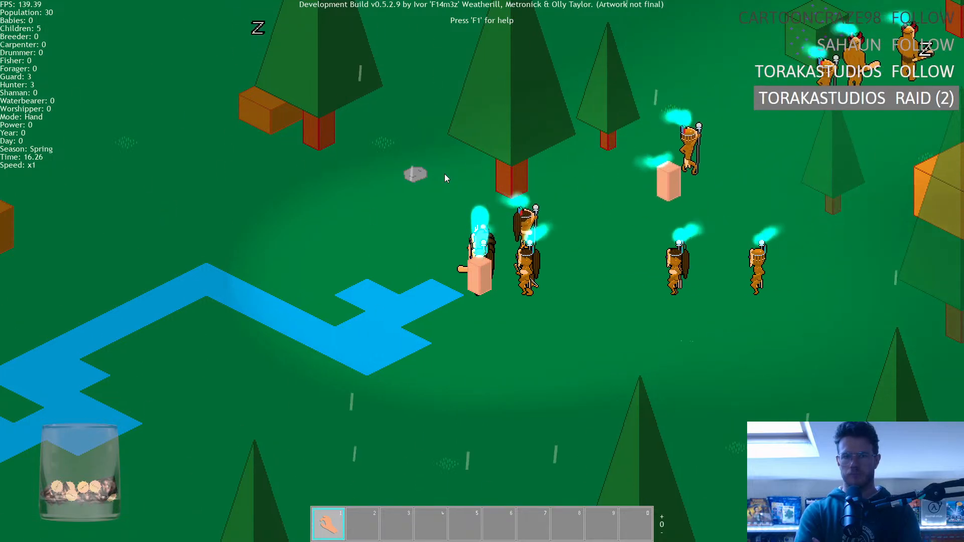
Lead the tribe northwest past the river and examine the three hunters' sprites from behind at close range.
{"action": "key", "text": "a"}
{"action": "key", "text": "w"}
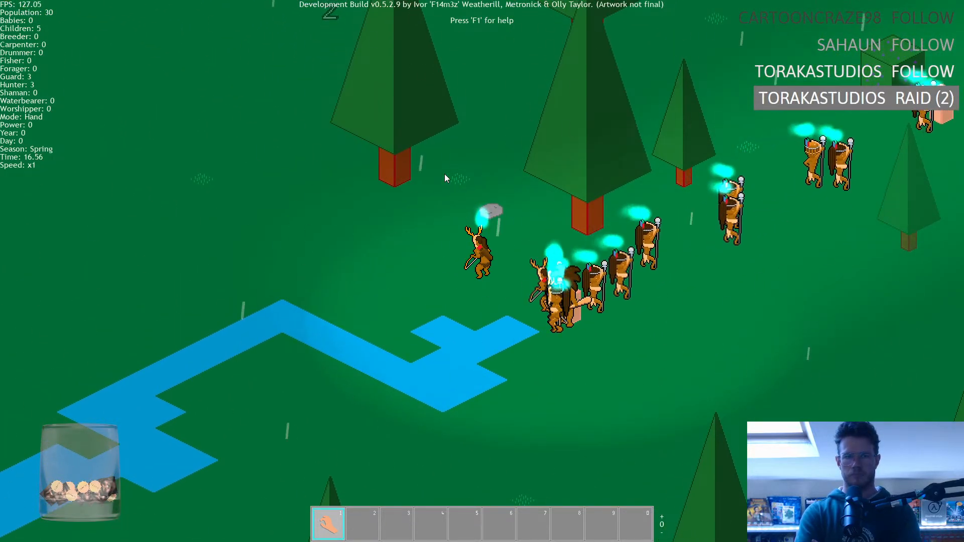
{"action": "key", "text": "a"}
{"action": "key", "text": "w"}
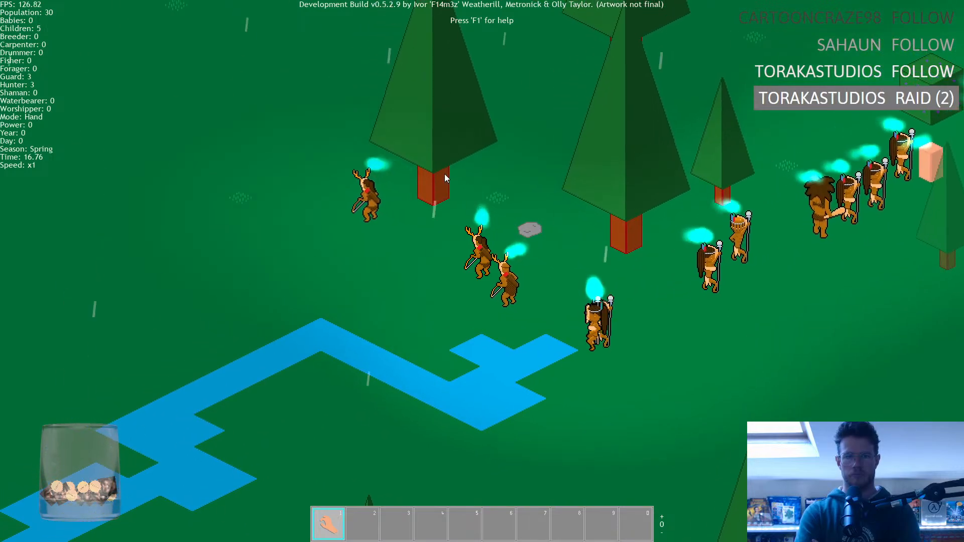
{"action": "key", "text": "a"}
{"action": "key", "text": "w"}
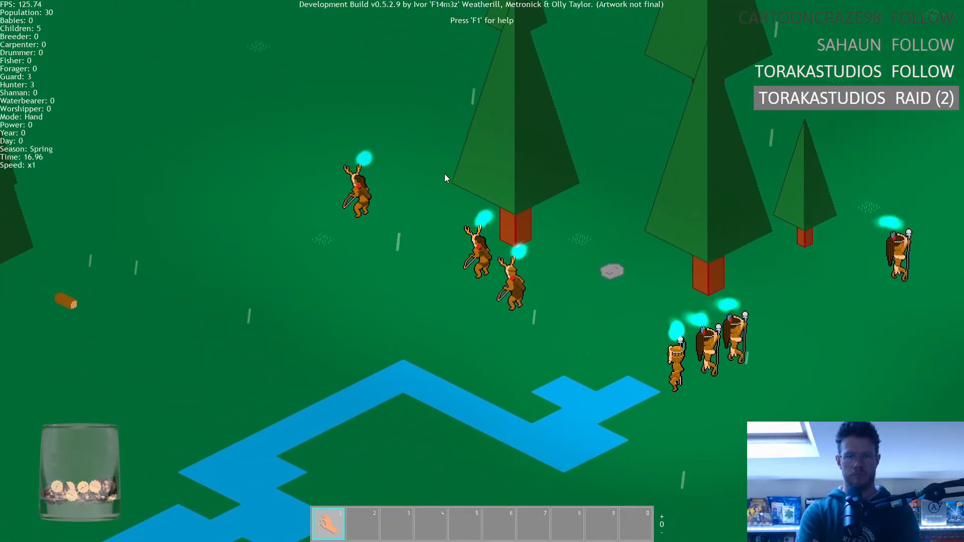
{"action": "key", "text": "a"}
{"action": "key", "text": "w"}
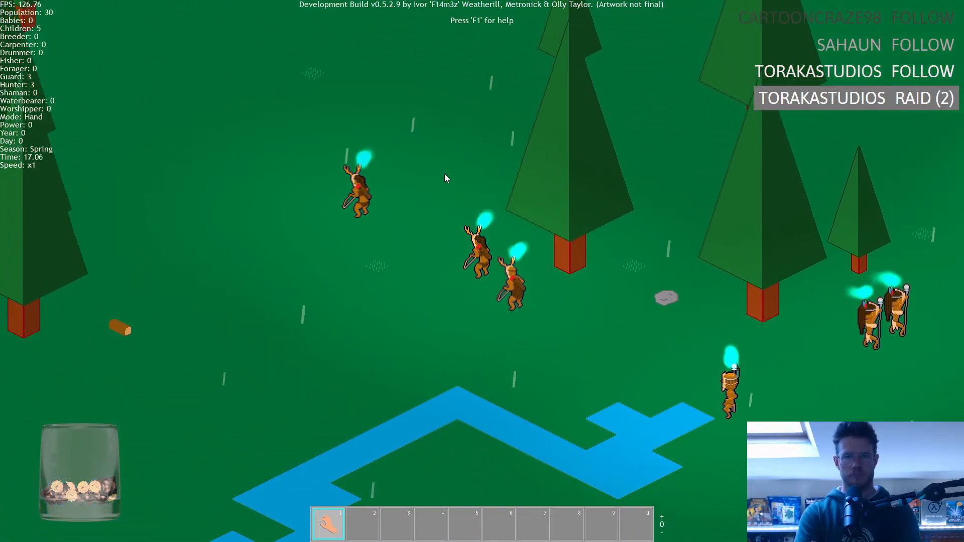
{"action": "key", "text": "a"}
{"action": "key", "text": "w"}
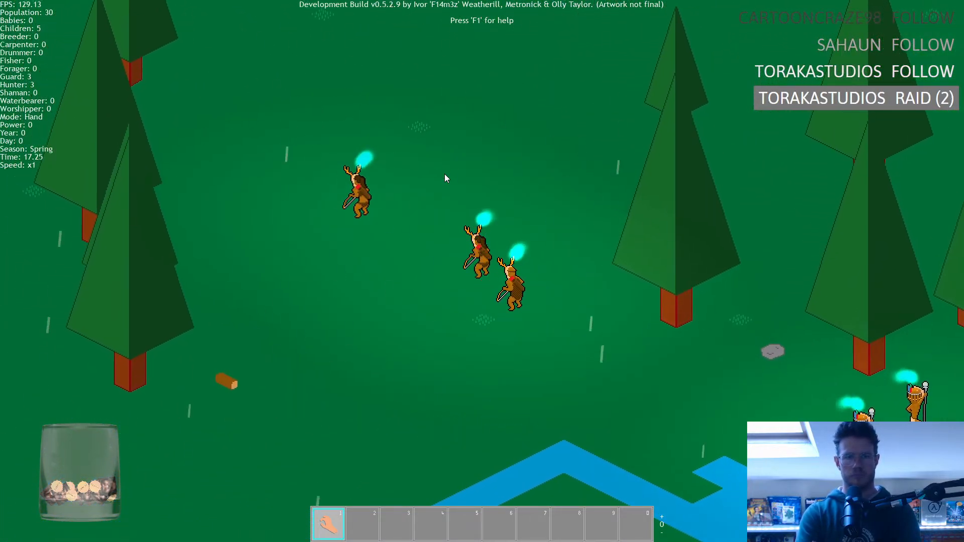
Follow the three hunters northwest among the trees toward the brown clearing and observe how they behave away from the tribe.
{"action": "scroll", "coordinate": [436, 182], "scroll_direction": "down", "scroll_amount": 3}
{"action": "key", "text": "a"}
{"action": "key", "text": "w"}
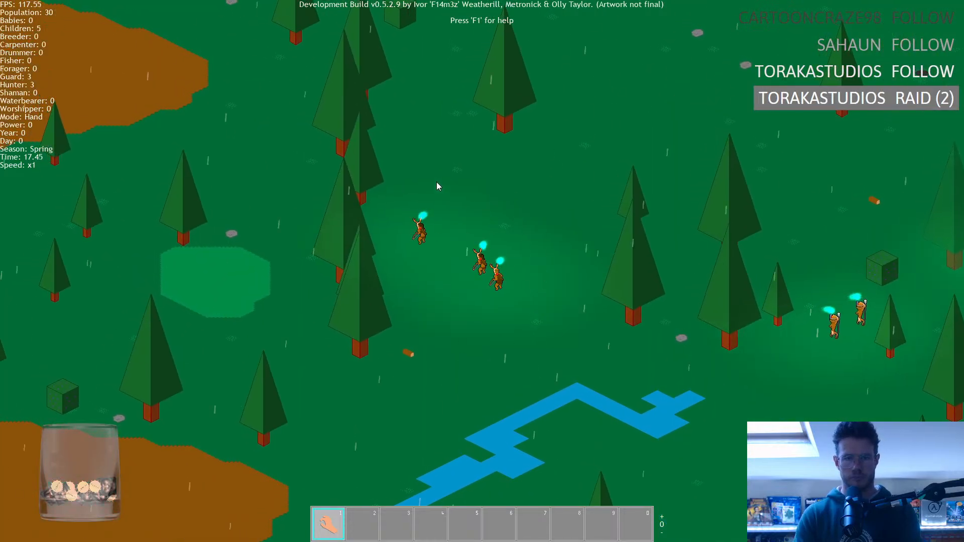
{"action": "key", "text": "a"}
{"action": "key", "text": "w"}
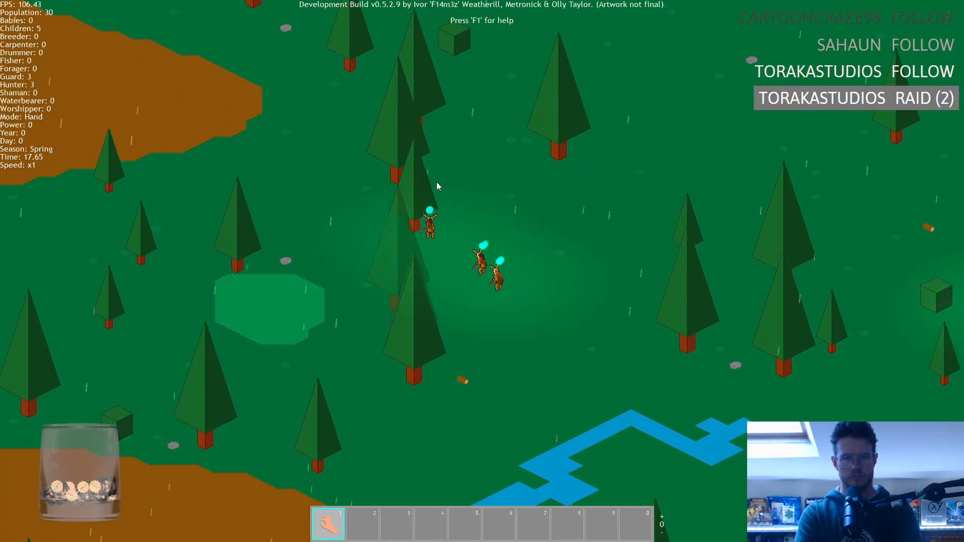
{"action": "key", "text": "a"}
{"action": "key", "text": "w"}
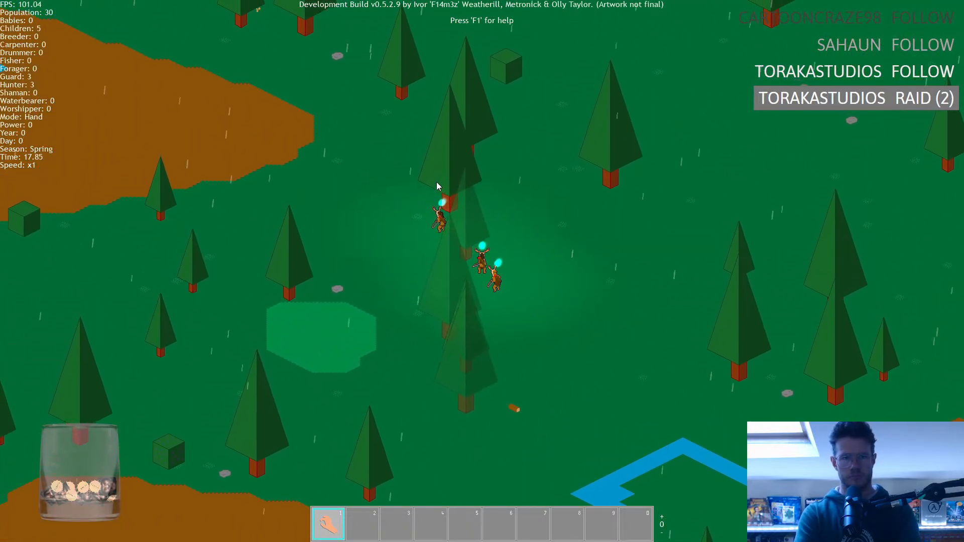
{"action": "key", "text": "a"}
{"action": "key", "text": "w"}
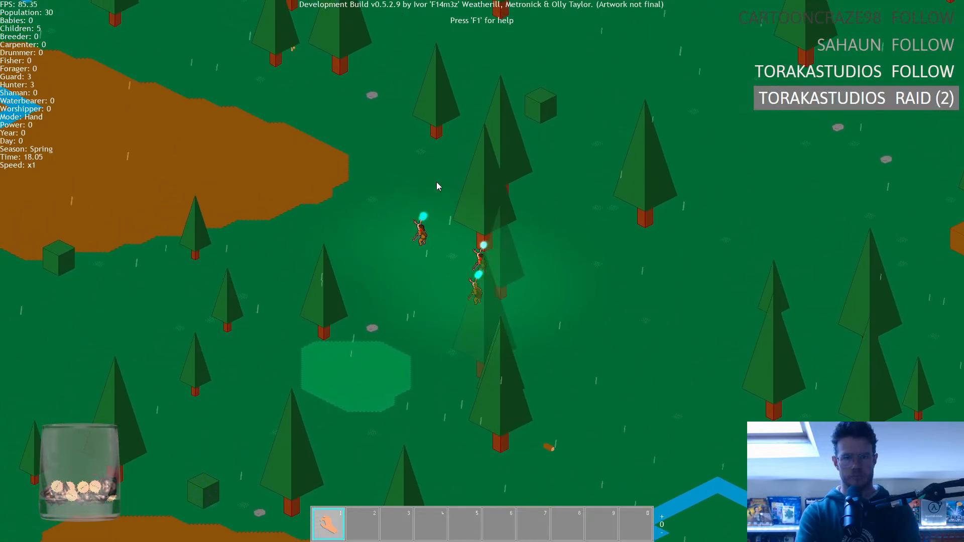
{"action": "key", "text": "d"}
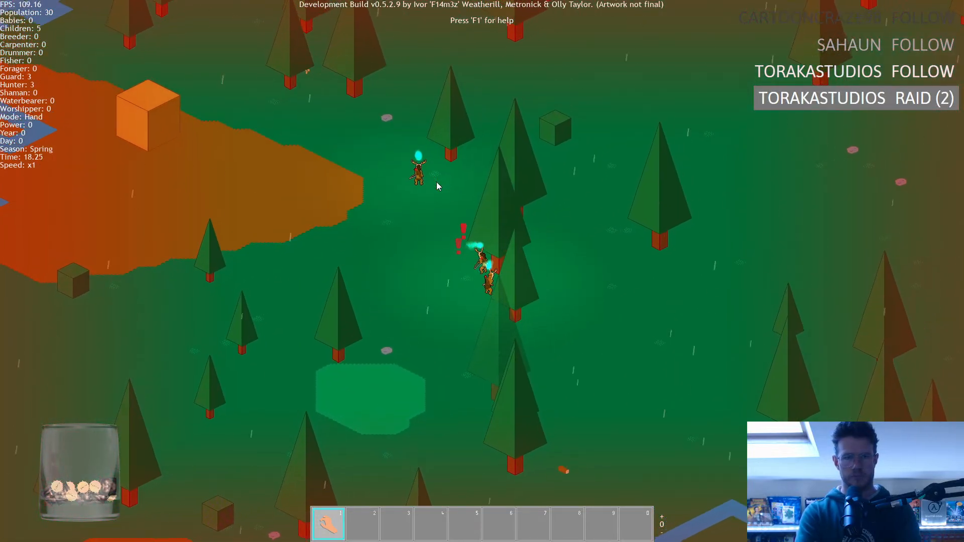
{"action": "key", "text": "w"}
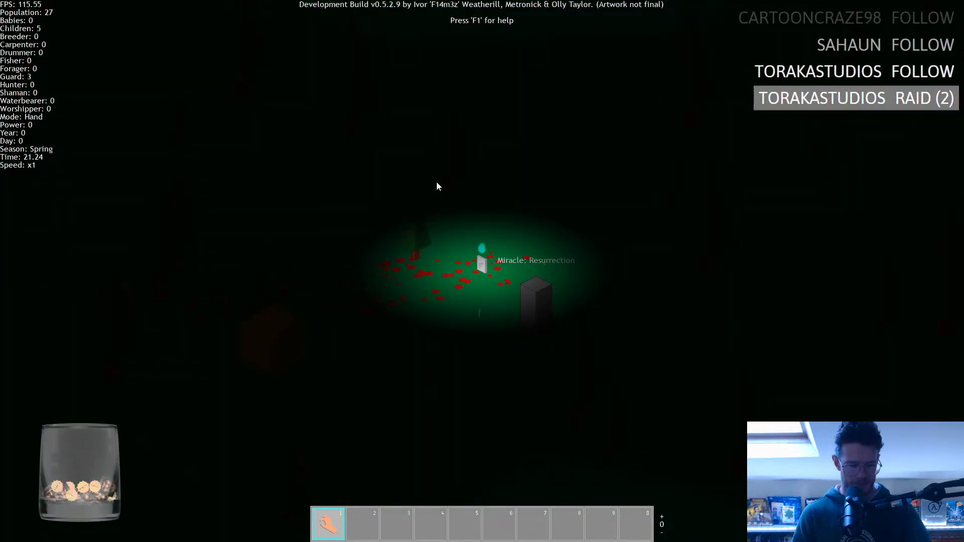
Leave the current game and try to start a new one from the main menu.
{"action": "key", "text": "Escape"}
{"action": "key", "text": "y"}
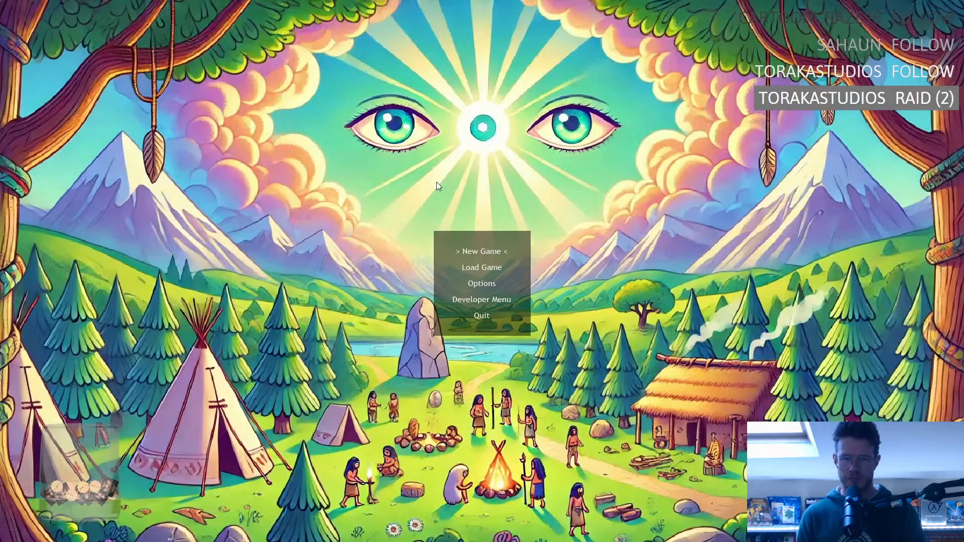
{"action": "key", "text": "Return"}
{"action": "key", "text": "Return"}
{"action": "key", "text": "Return"}
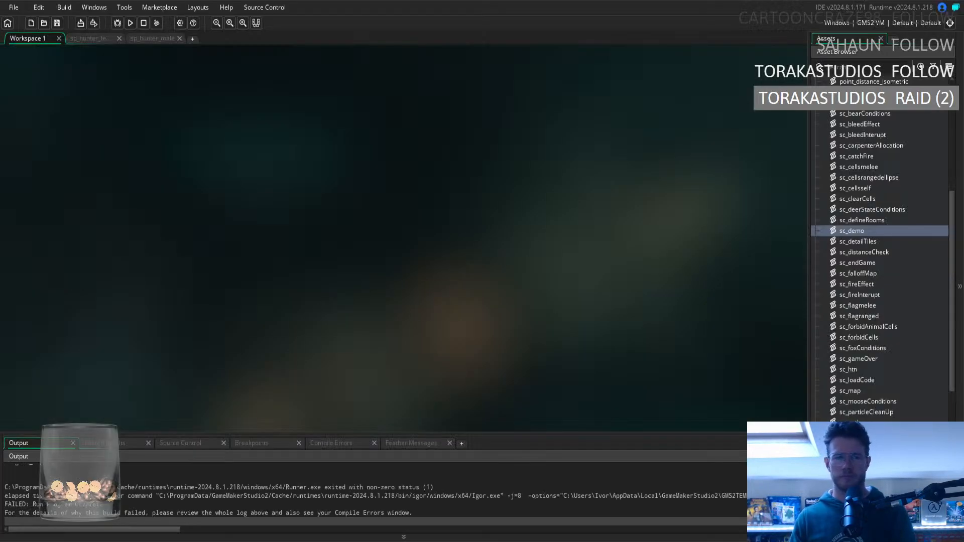
Run the GameMaker project again and start a new game from the main menu.
{"action": "key", "text": "F5"}
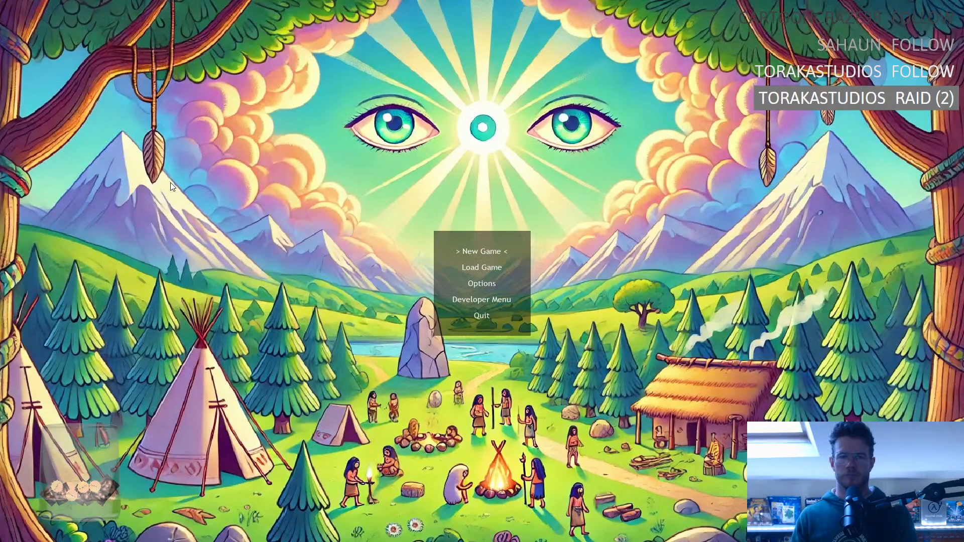
{"action": "key", "text": "Return"}
{"action": "key", "text": "Return"}
{"action": "key", "text": "Return"}
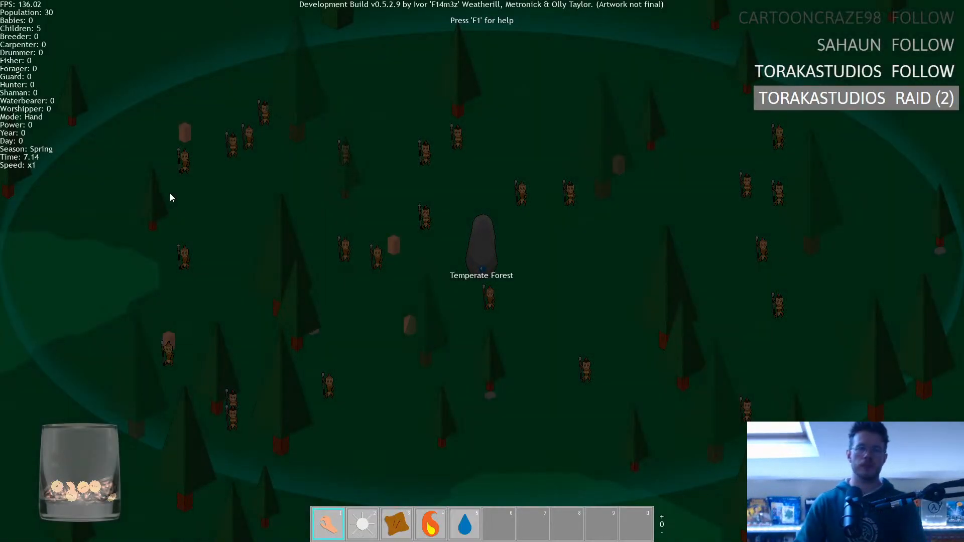
Place a store (S) north of the standing stone and make three humans guards by dropping them beside its orange tile.
{"action": "left_click", "coordinate": [485, 249]}
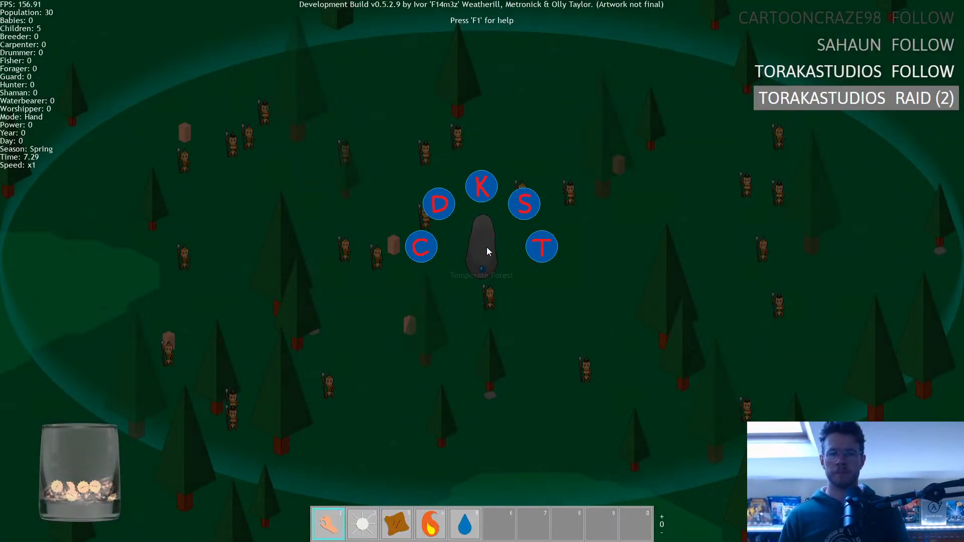
{"action": "left_click", "coordinate": [525, 206]}
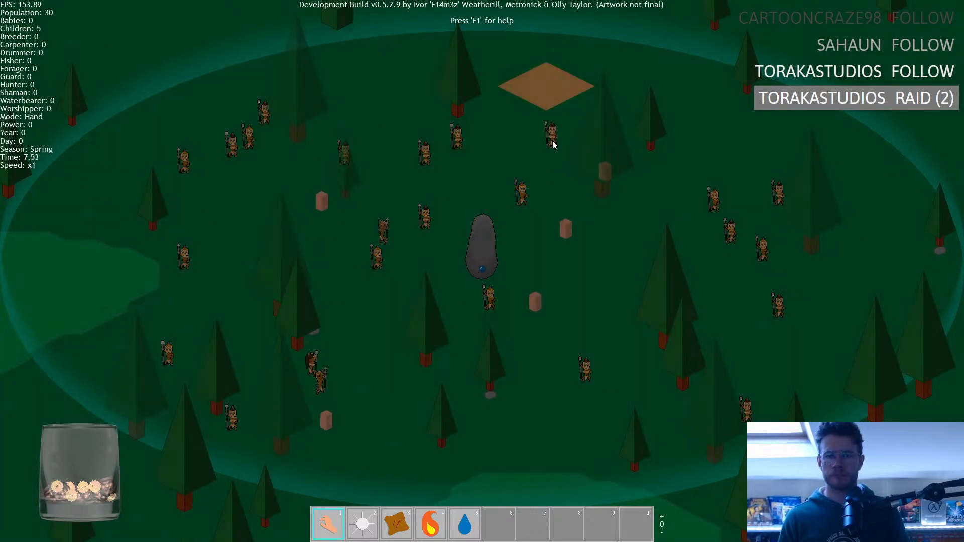
{"action": "left_click_drag", "start_coordinate": [553, 141], "coordinate": [559, 123]}
{"action": "left_click_drag", "start_coordinate": [519, 201], "coordinate": [521, 121]}
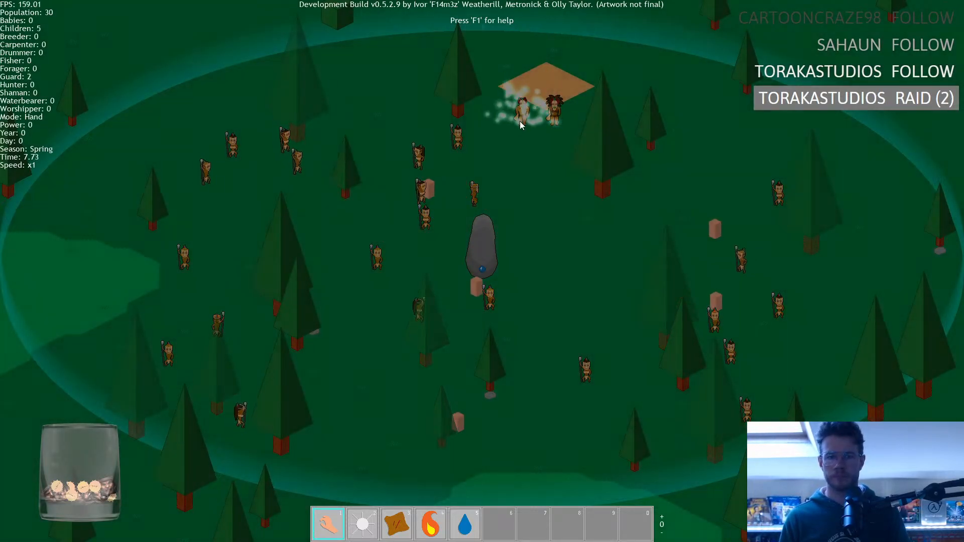
{"action": "left_click_drag", "start_coordinate": [456, 145], "coordinate": [592, 125]}
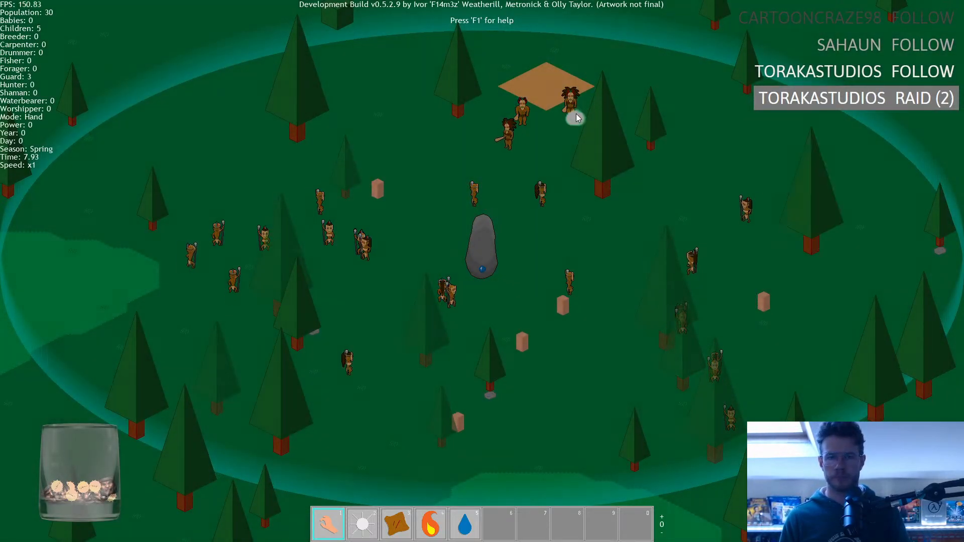
{"action": "scroll", "coordinate": [581, 157], "scroll_direction": "up", "scroll_amount": 1}
{"action": "scroll", "coordinate": [580, 156], "scroll_direction": "down", "scroll_amount": 2}
{"action": "scroll", "coordinate": [581, 157], "scroll_direction": "up", "scroll_amount": 2}
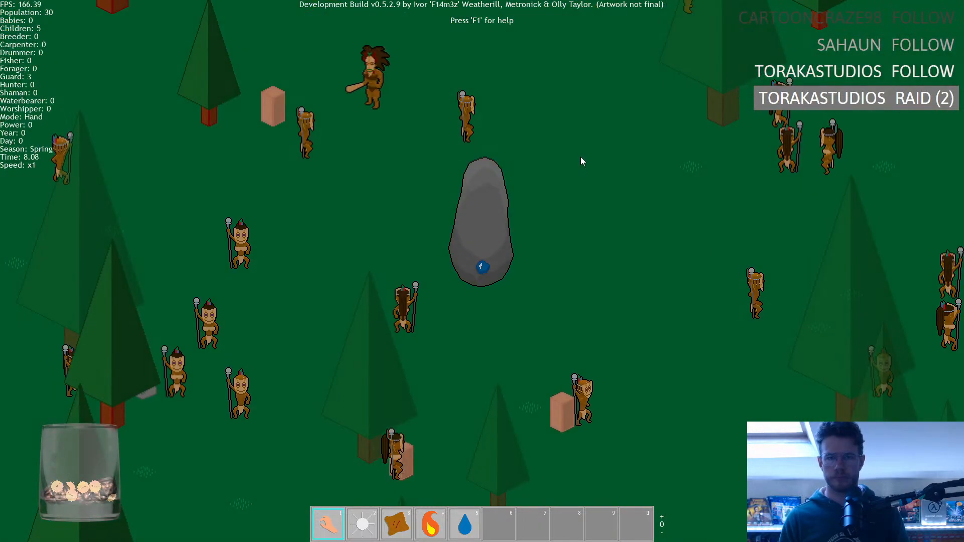
Place the grey stone ring east of the standing stone and make three humans hunters by dropping them beside it.
{"action": "left_click", "coordinate": [508, 239]}
{"action": "left_click", "coordinate": [380, 224]}
{"action": "left_click", "coordinate": [739, 223]}
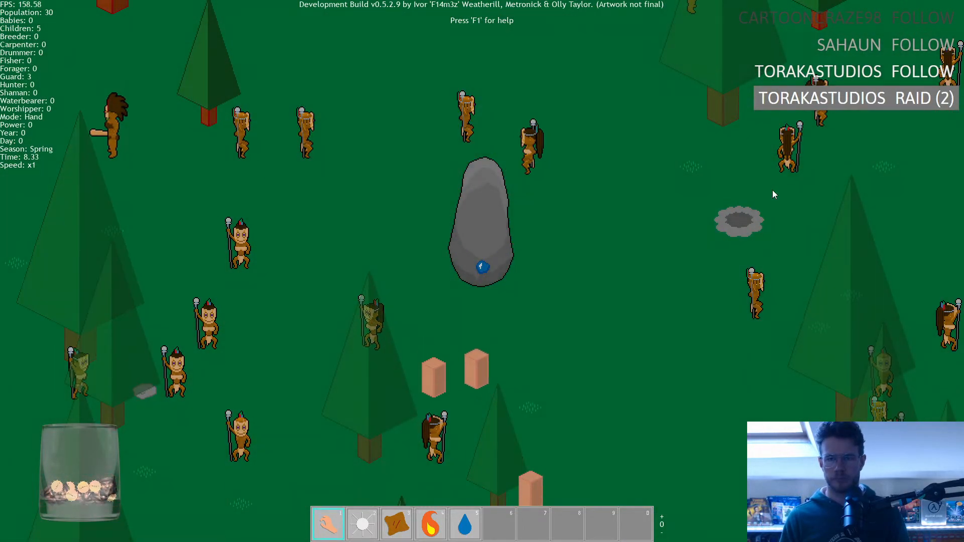
{"action": "left_click_drag", "start_coordinate": [785, 156], "coordinate": [696, 185]}
{"action": "left_click_drag", "start_coordinate": [828, 143], "coordinate": [660, 205]}
{"action": "left_click_drag", "start_coordinate": [579, 211], "coordinate": [614, 221]}
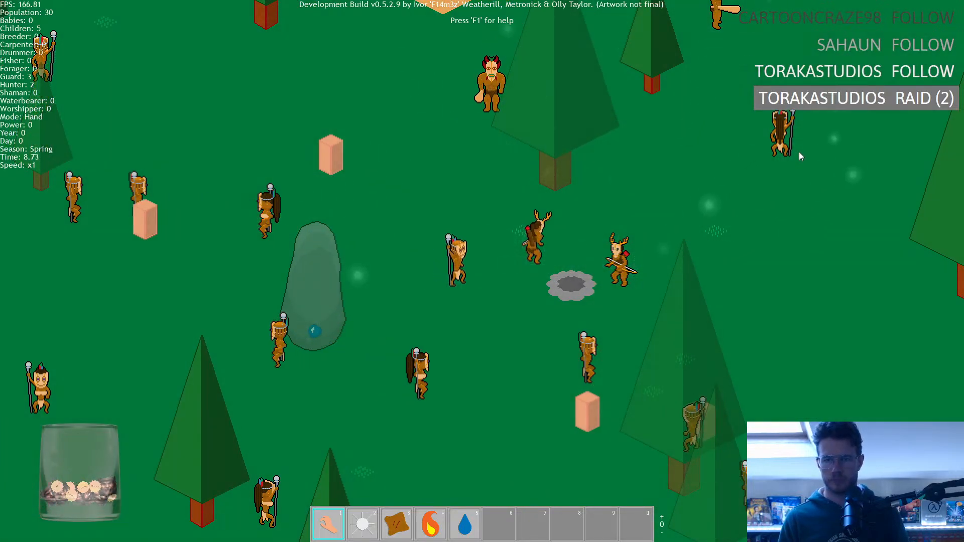
{"action": "left_click_drag", "start_coordinate": [683, 298], "coordinate": [813, 351]}
{"action": "left_click_drag", "start_coordinate": [719, 382], "coordinate": [667, 351]}
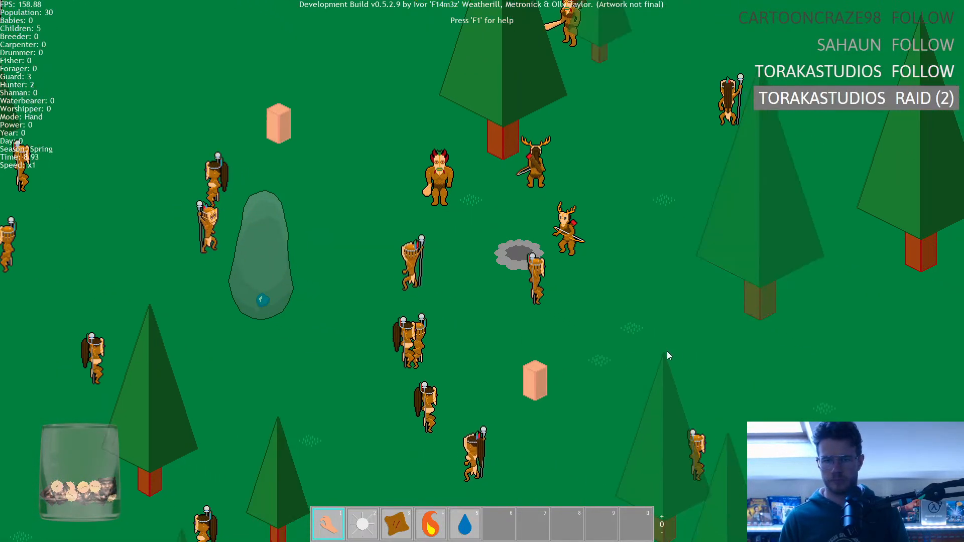
{"action": "left_click_drag", "start_coordinate": [399, 348], "coordinate": [486, 274]}
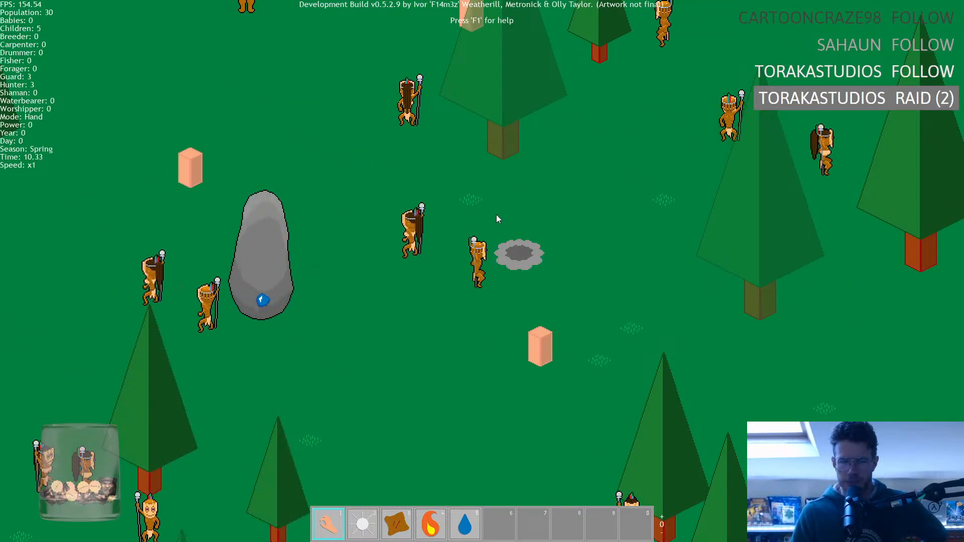
Survey the map around the tribe's territory and examine where the hunters, guards and remaining tribe members travel.
{"action": "scroll", "coordinate": [432, 239], "scroll_direction": "down", "scroll_amount": 2}
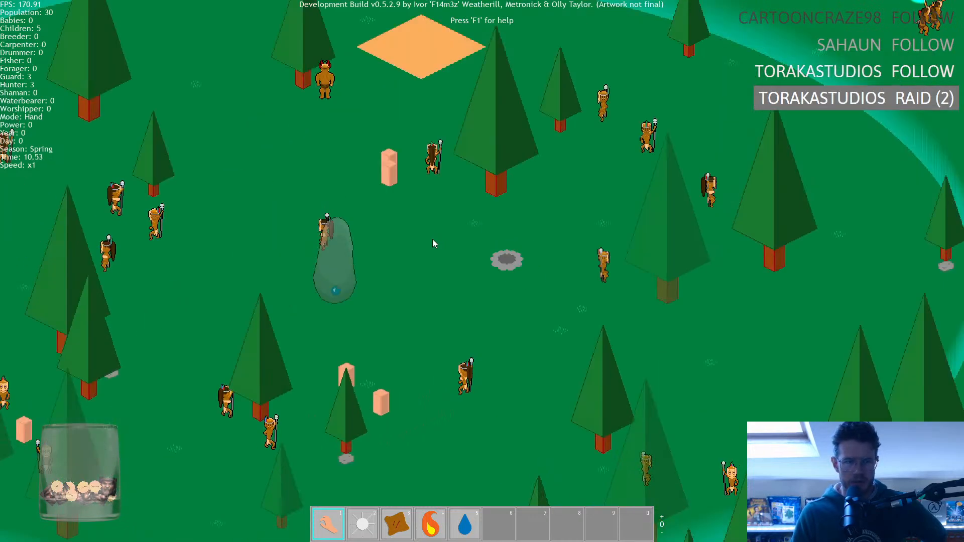
{"action": "scroll", "coordinate": [434, 243], "scroll_direction": "down", "scroll_amount": 3}
{"action": "scroll", "coordinate": [434, 244], "scroll_direction": "up", "scroll_amount": 5}
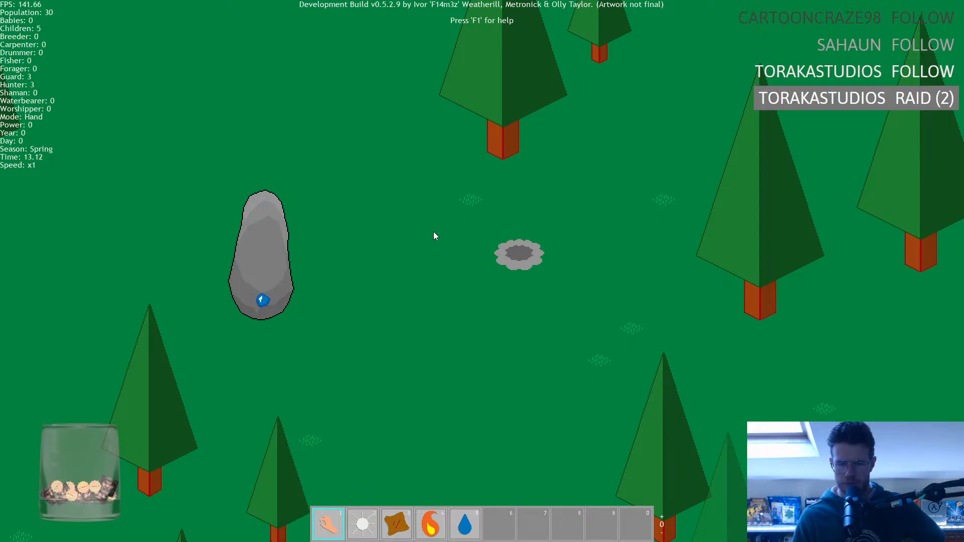
{"action": "scroll", "coordinate": [435, 234], "scroll_direction": "down", "scroll_amount": 10}
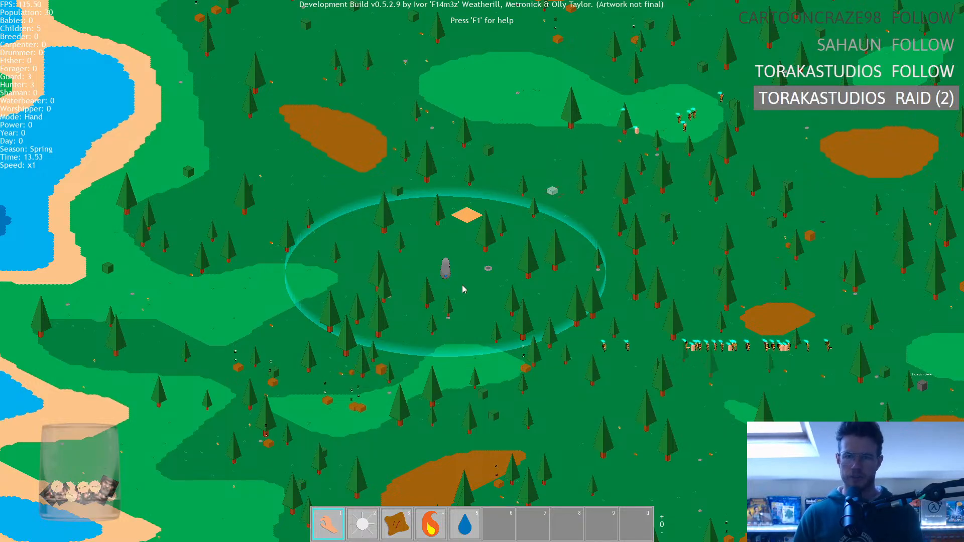
{"action": "key", "text": "d"}
{"action": "key", "text": "w"}
{"action": "key", "text": "s"}
{"action": "key", "text": "d"}
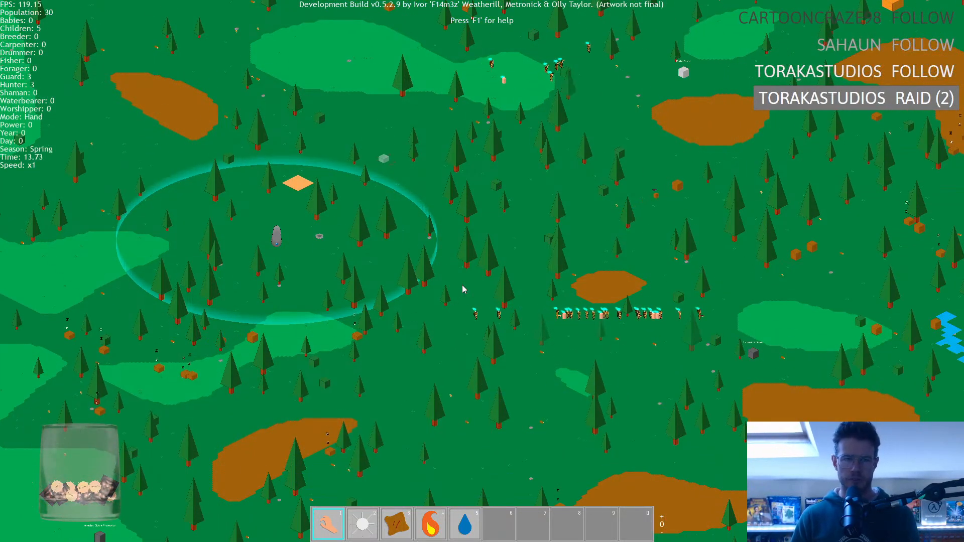
{"action": "key", "text": "w"}
{"action": "key", "text": "d"}
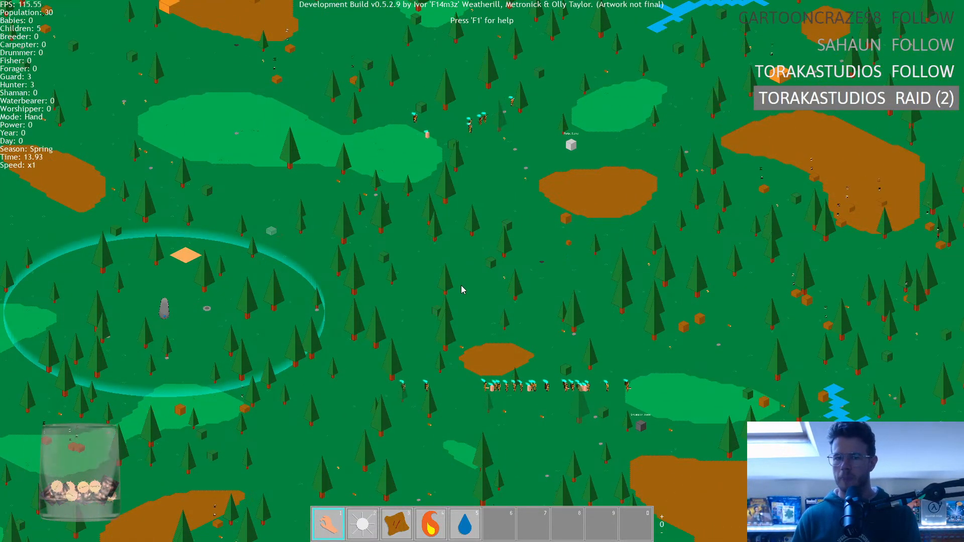
{"action": "key", "text": "w"}
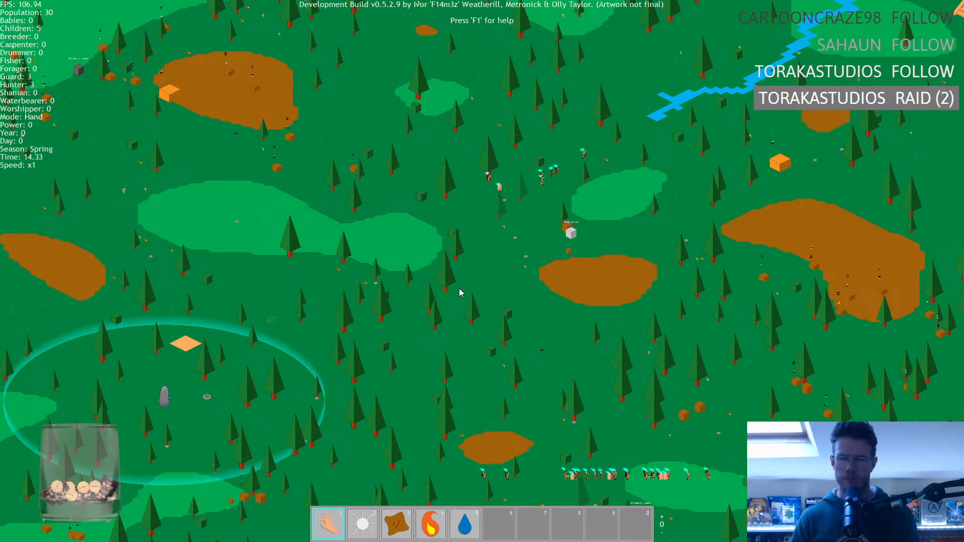
{"action": "key", "text": "a"}
{"action": "key", "text": "s"}
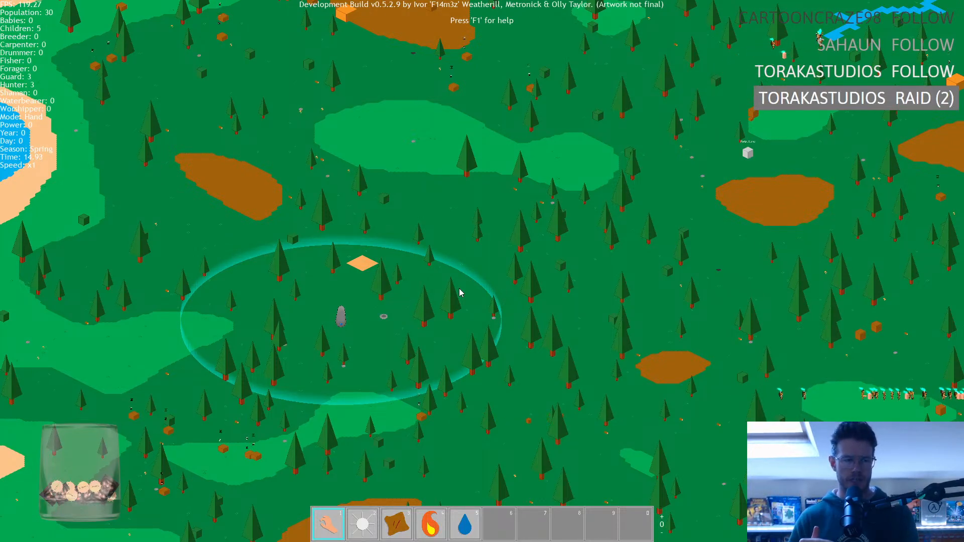
{"action": "key", "text": "d"}
{"action": "key", "text": "w"}
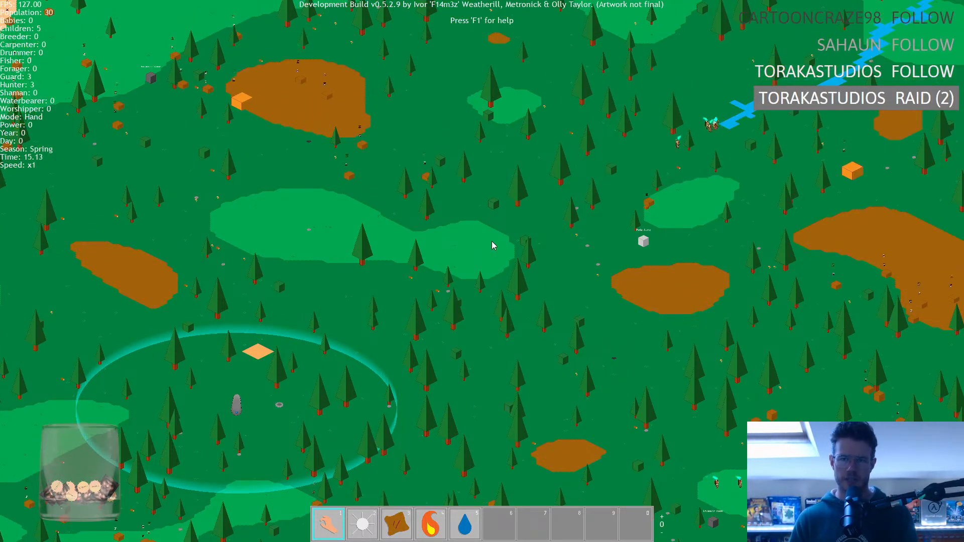
Follow the three hunters walking near the river and examine their sprites beside the nearby human with a staff.
{"action": "scroll", "coordinate": [493, 246], "scroll_direction": "up", "scroll_amount": 10}
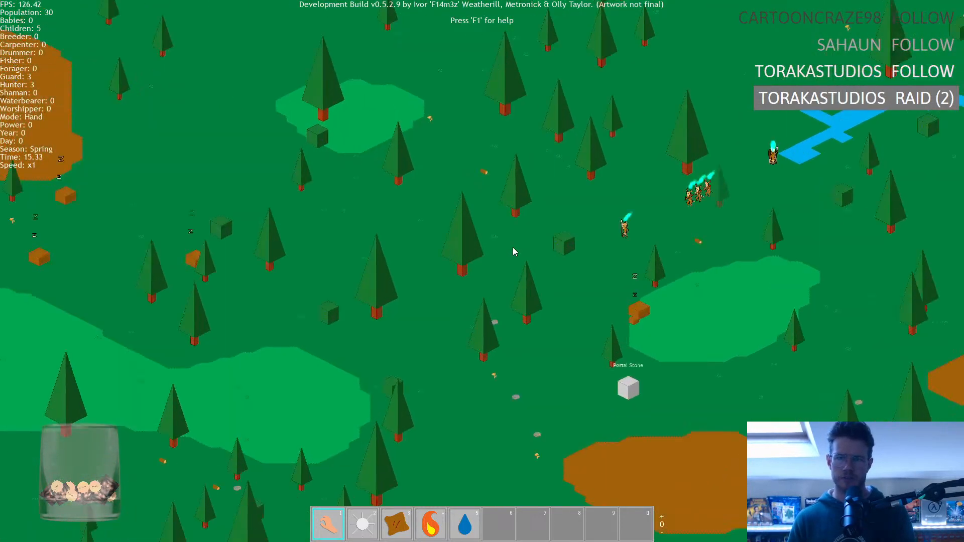
{"action": "left_click", "coordinate": [741, 274]}
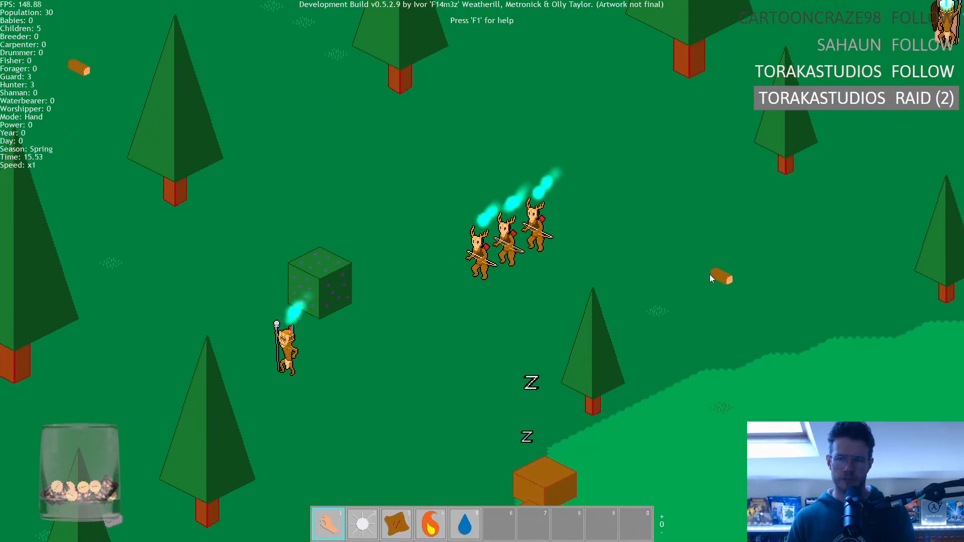
{"action": "scroll", "coordinate": [485, 316], "scroll_direction": "down", "scroll_amount": 1}
{"action": "scroll", "coordinate": [482, 317], "scroll_direction": "up", "scroll_amount": 1}
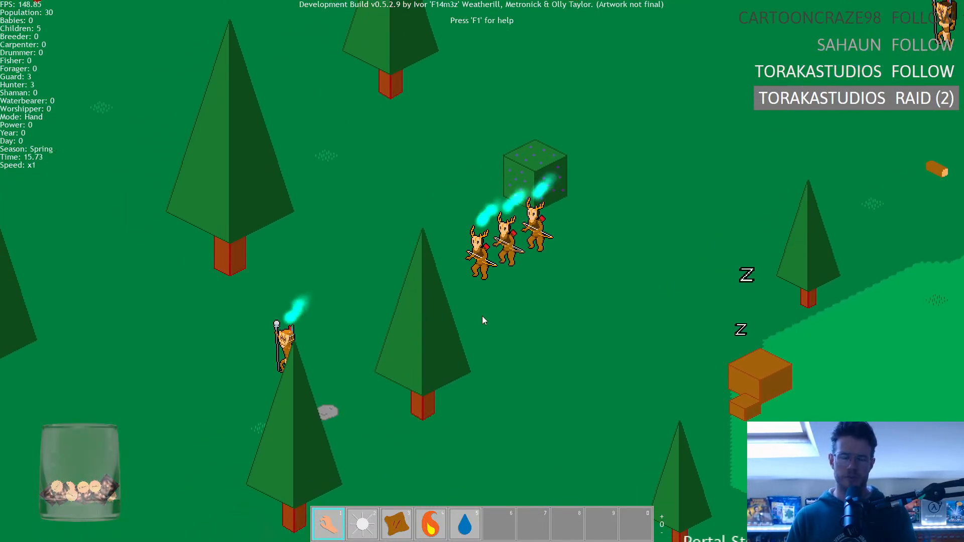
{"action": "scroll", "coordinate": [482, 320], "scroll_direction": "down", "scroll_amount": 3}
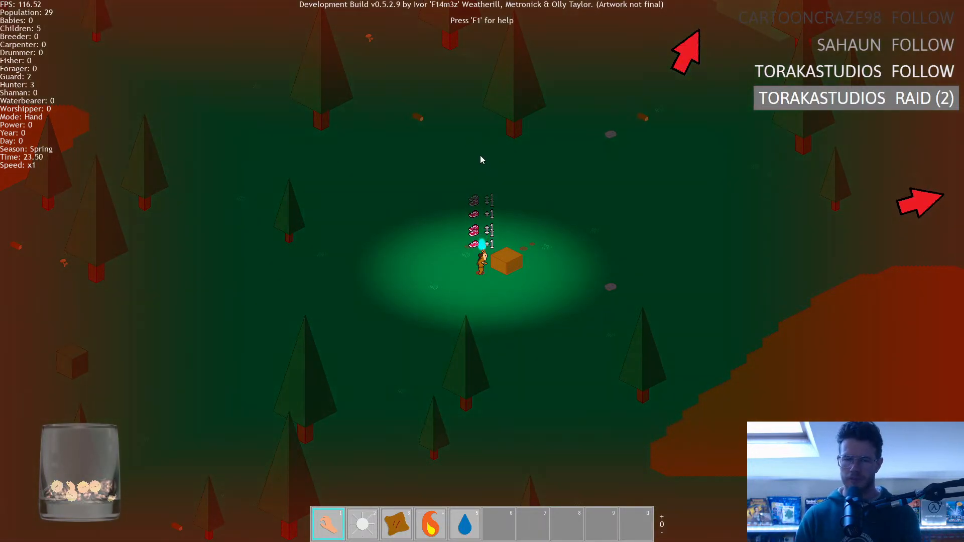
Survey the darkened map around midnight and examine how the scattered hunters, guards and tribe members behave outside the territory.
{"action": "scroll", "coordinate": [503, 219], "scroll_direction": "down", "scroll_amount": 3}
{"action": "key", "text": "w"}
{"action": "key", "text": "d"}
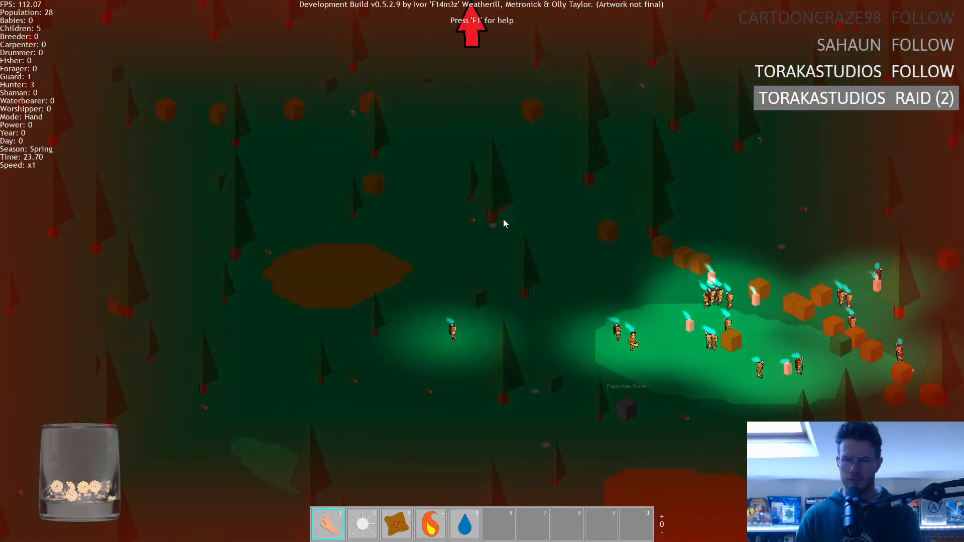
{"action": "key", "text": "w"}
{"action": "key", "text": "a"}
{"action": "key", "text": "d"}
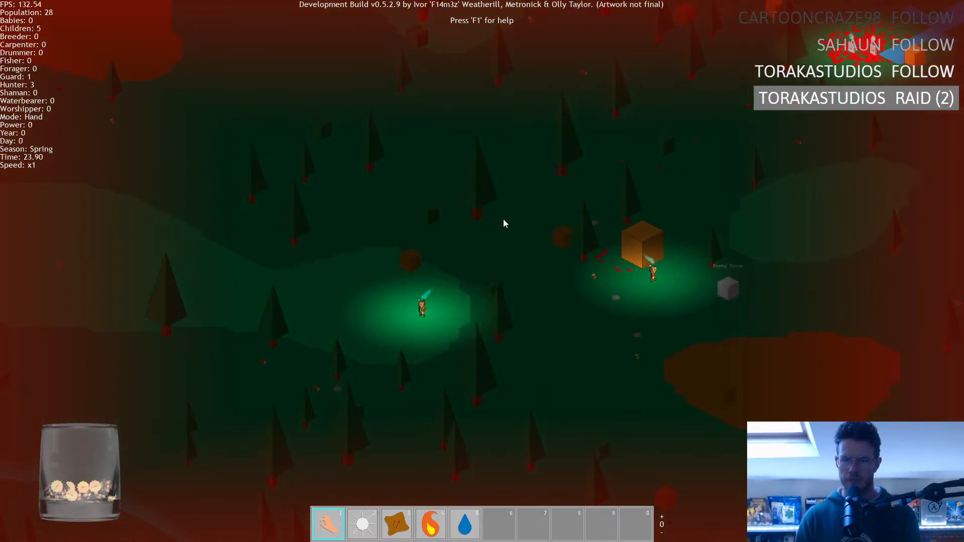
{"action": "key", "text": "s"}
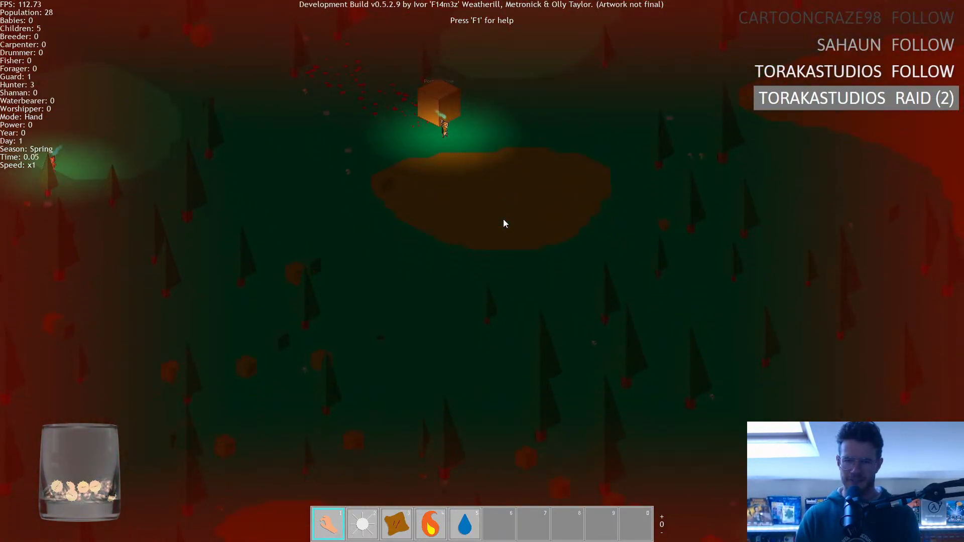
{"action": "key", "text": "s"}
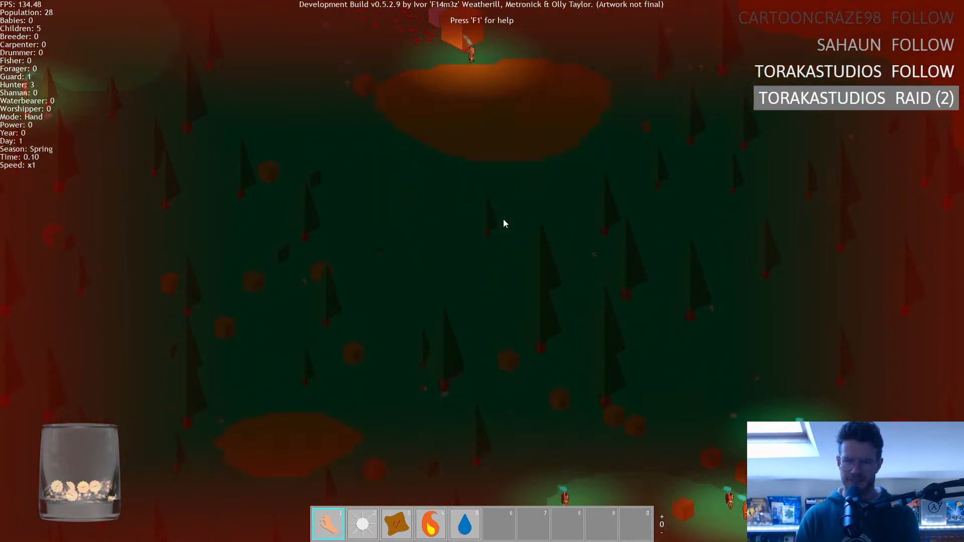
{"action": "key", "text": "d"}
{"action": "key", "text": "a"}
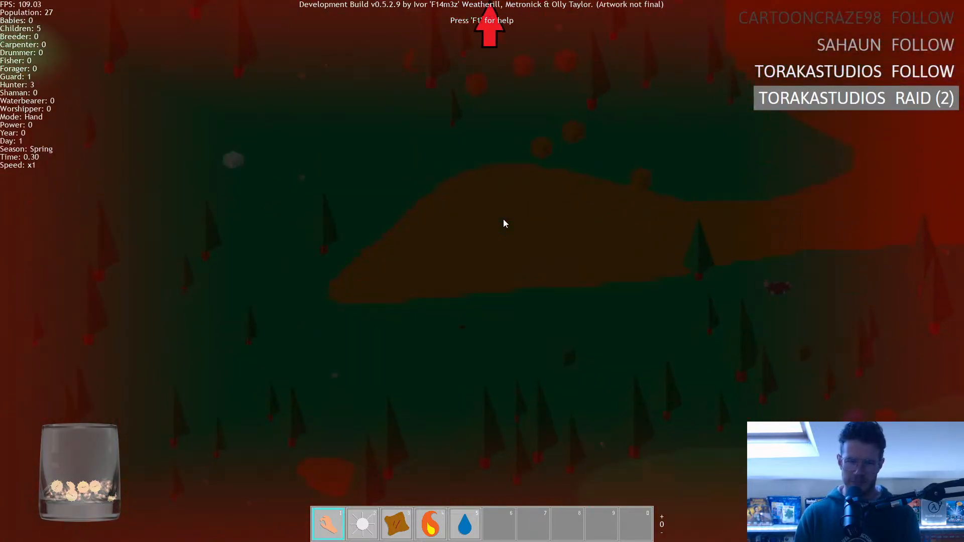
{"action": "key", "text": "w"}
{"action": "key", "text": "s"}
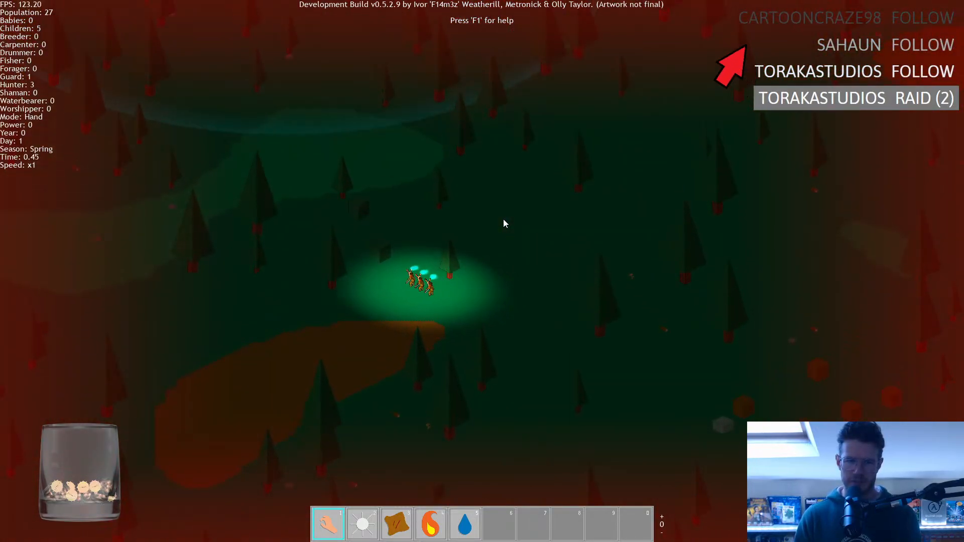
{"action": "key", "text": "w"}
{"action": "key", "text": "d"}
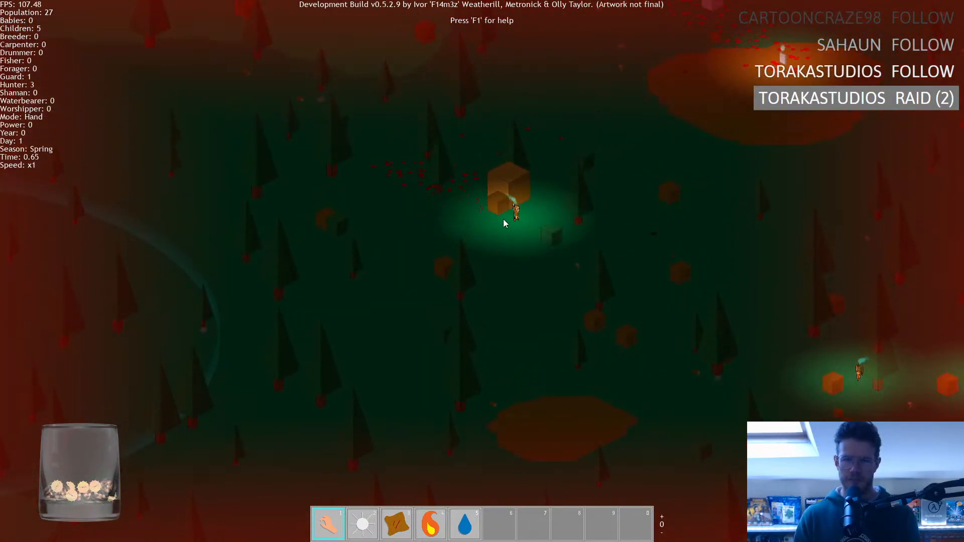
{"action": "key", "text": "a"}
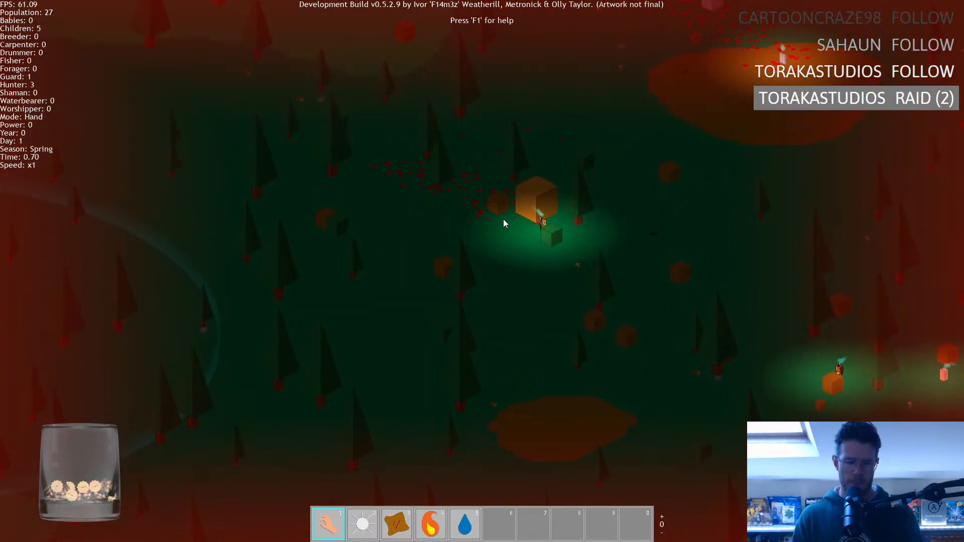
Quit the running game and return to the GameMaker project.
{"action": "key", "text": "Escape"}
{"action": "key", "text": "y"}
{"action": "key", "text": "Escape"}
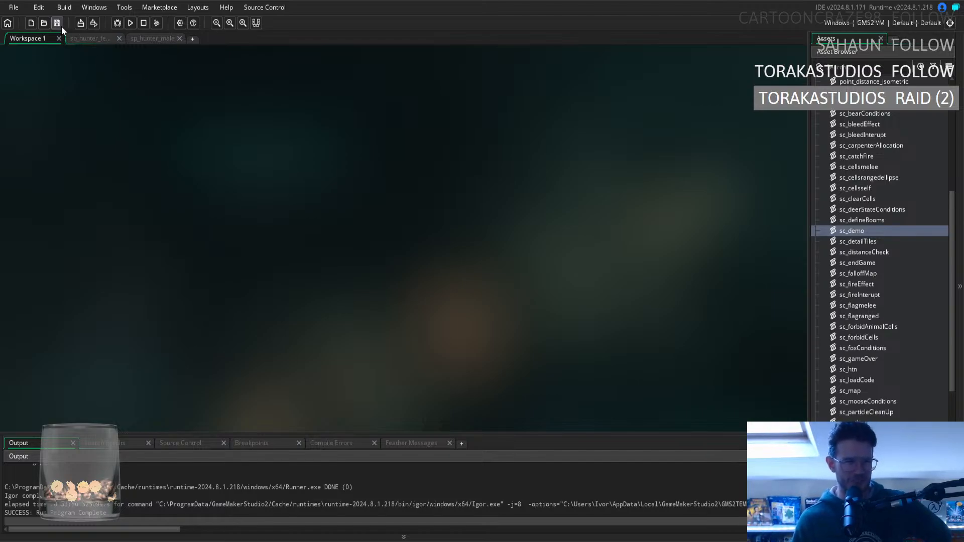
Close the sp_hunter_female and sp_hunter_male sprite editors and collapse the asset folders.
{"action": "left_click", "coordinate": [102, 39]}
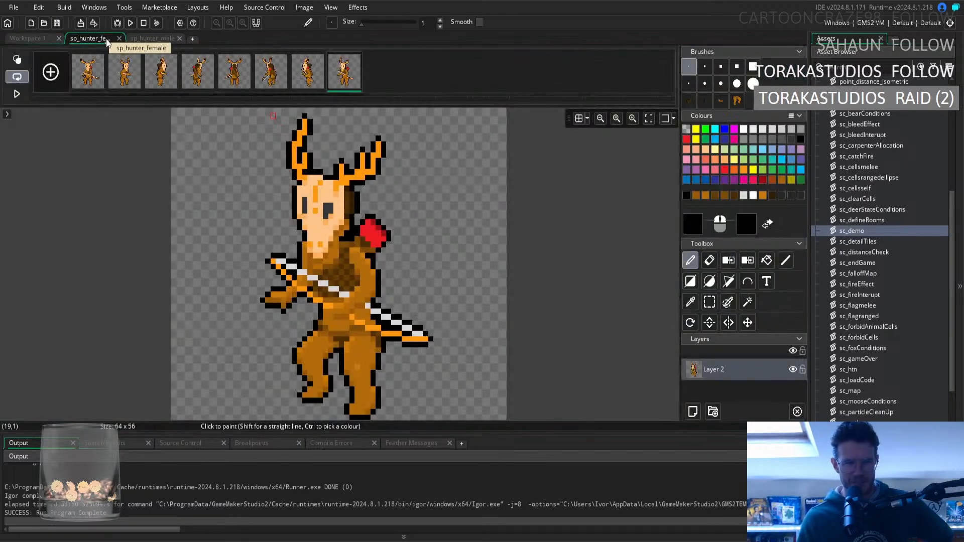
{"action": "left_click", "coordinate": [119, 38]}
{"action": "left_click", "coordinate": [119, 39]}
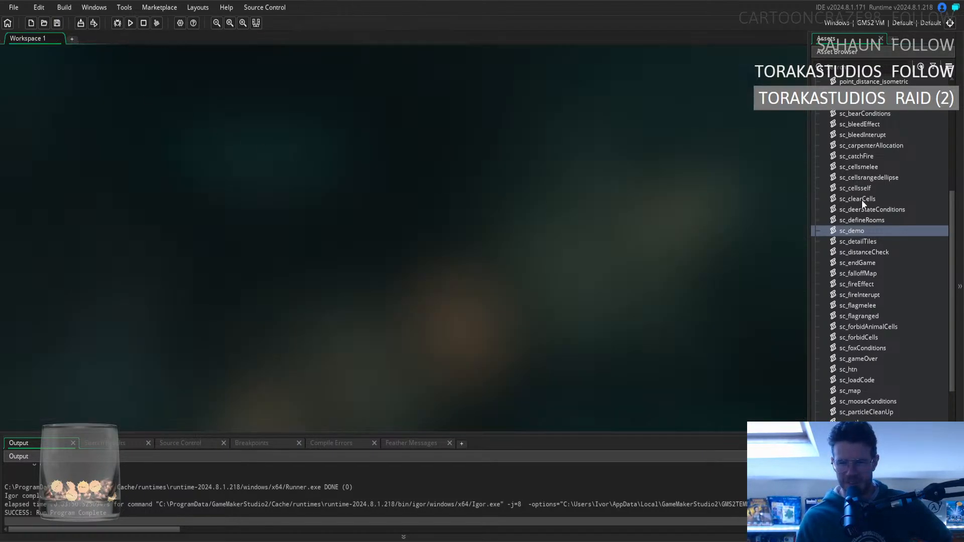
{"action": "scroll", "coordinate": [874, 191], "scroll_direction": "up", "scroll_amount": 3}
{"action": "left_click", "coordinate": [815, 170]}
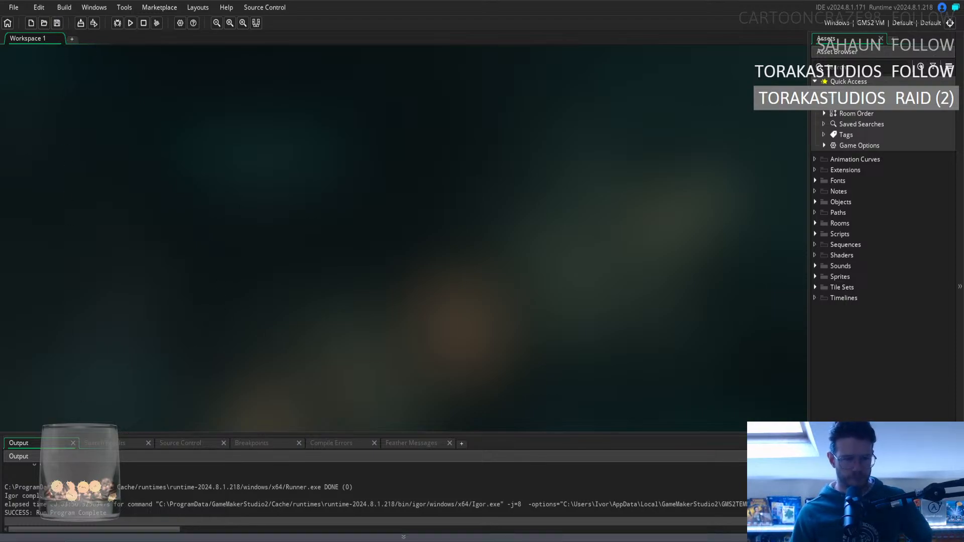
Run the project again and start the Tropical Rainforest level through the developer level selection.
{"action": "left_click", "coordinate": [80, 23]}
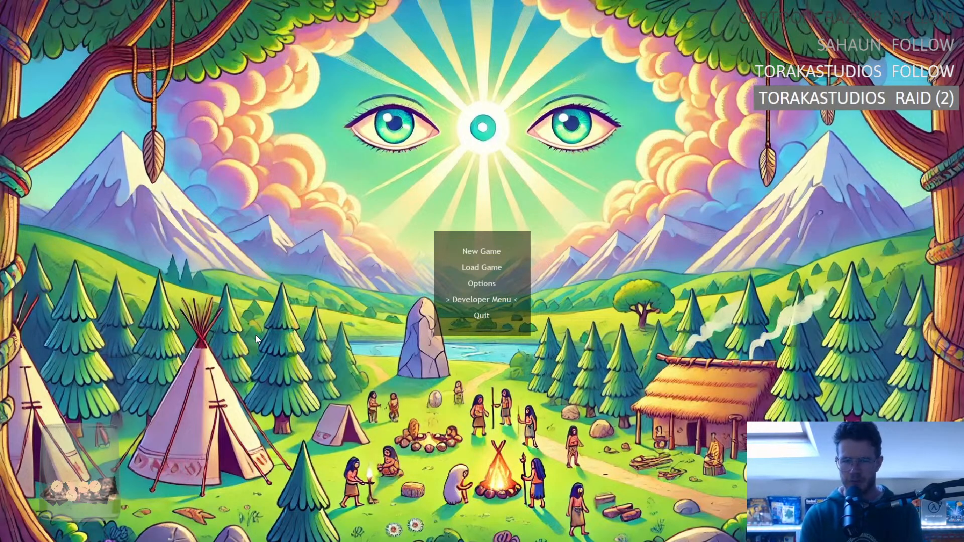
{"action": "key", "text": "Return"}
{"action": "key", "text": "Right"}
{"action": "key", "text": "Right"}
{"action": "key", "text": "Right"}
{"action": "key", "text": "Right"}
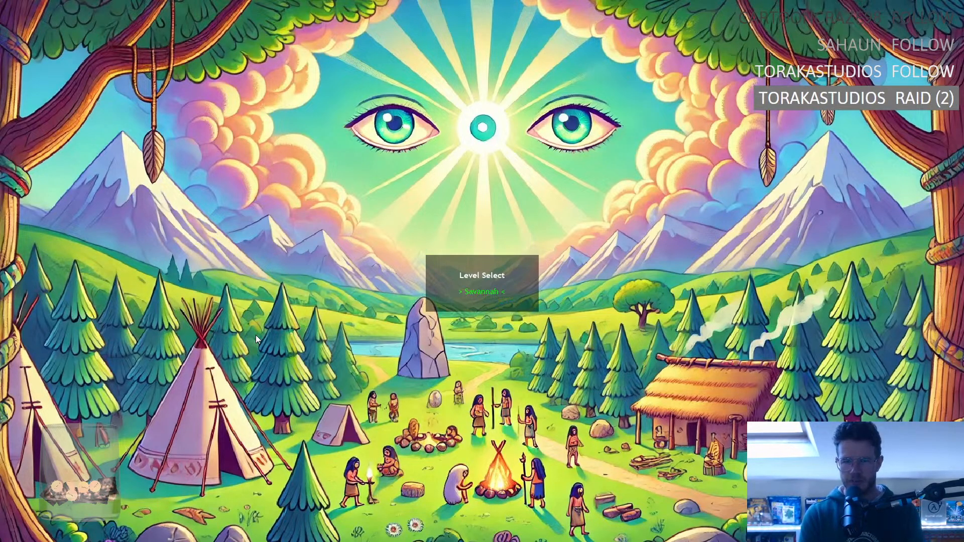
{"action": "key", "text": "Right"}
{"action": "key", "text": "Right"}
{"action": "key", "text": "Right"}
{"action": "key", "text": "Right"}
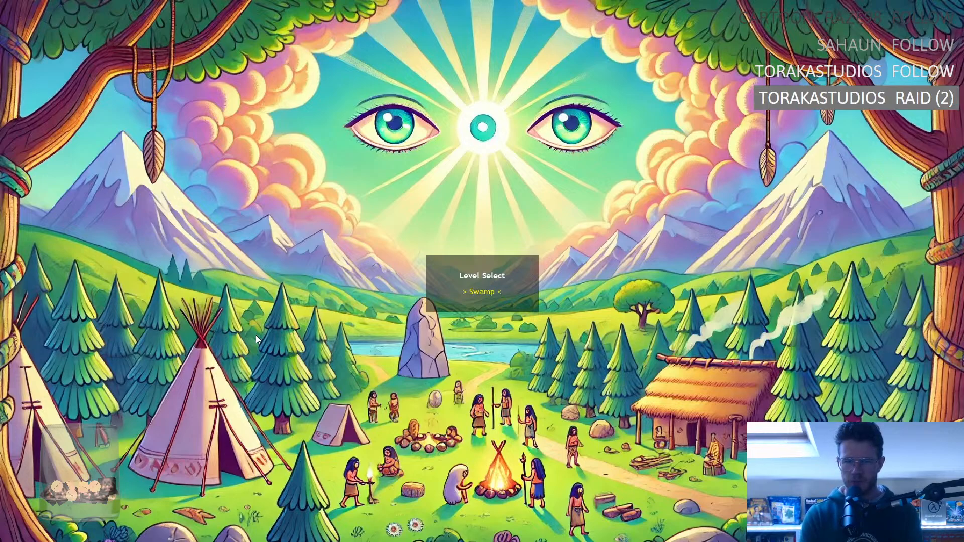
{"action": "key", "text": "Right"}
{"action": "key", "text": "Right"}
{"action": "key", "text": "Right"}
{"action": "key", "text": "Right"}
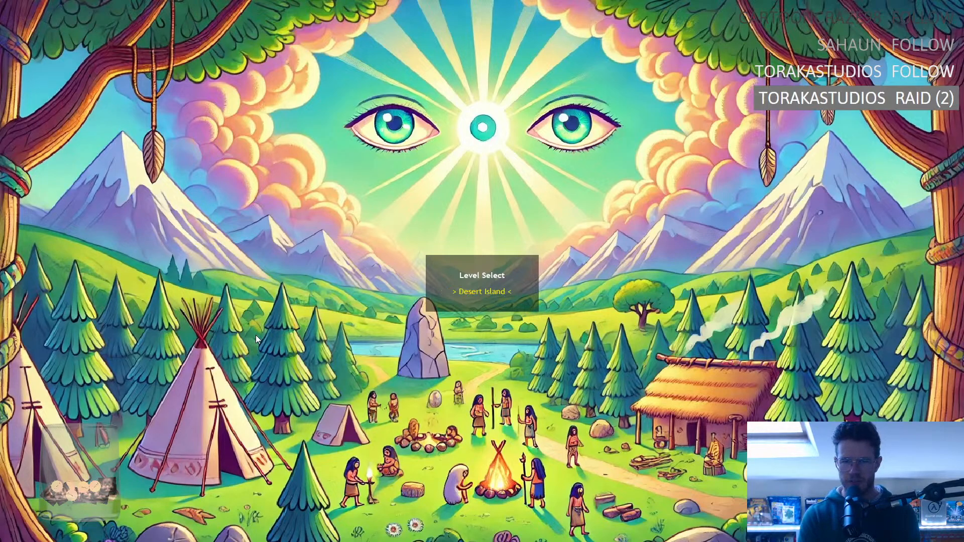
{"action": "key", "text": "Right"}
{"action": "key", "text": "Left"}
{"action": "key", "text": "Right"}
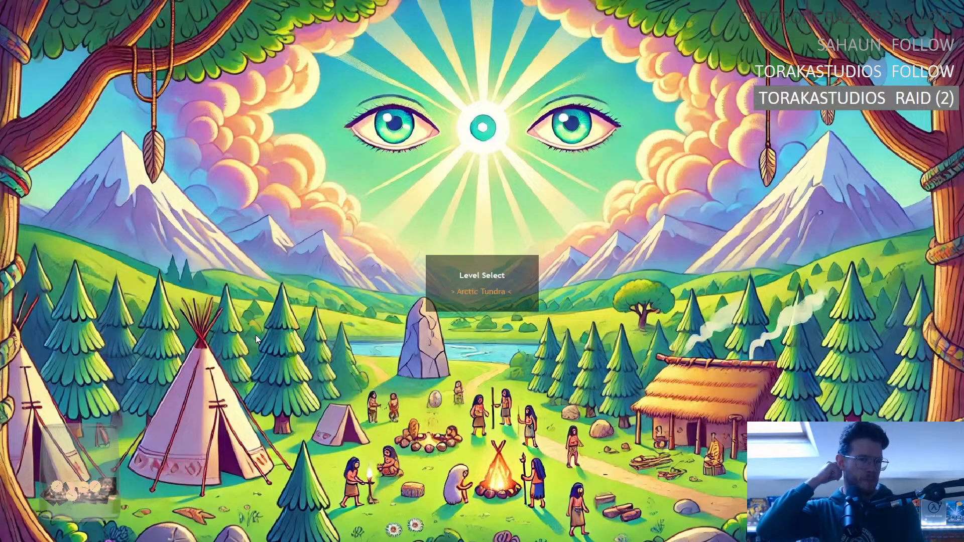
{"action": "key", "text": "Left"}
{"action": "key", "text": "Left"}
{"action": "key", "text": "Left"}
{"action": "key", "text": "Right"}
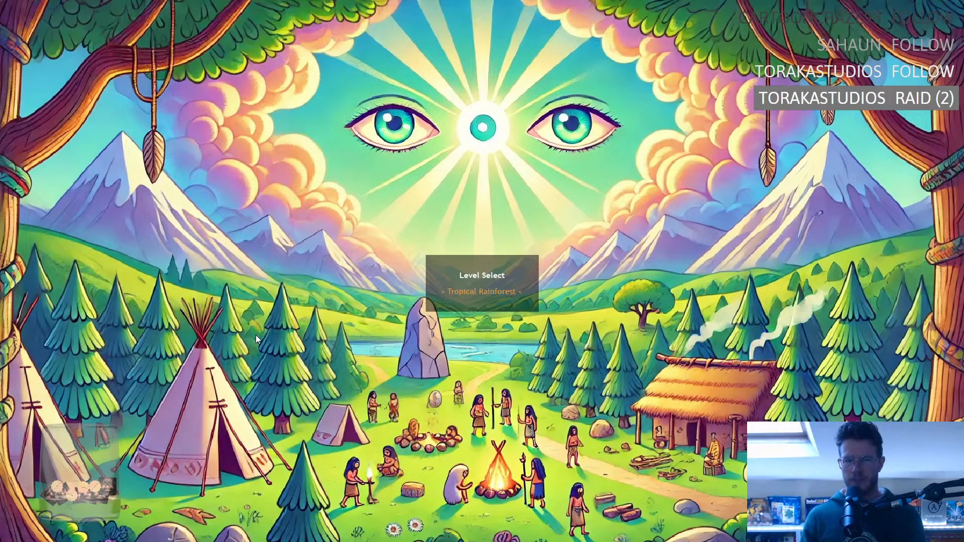
{"action": "key", "text": "Return"}
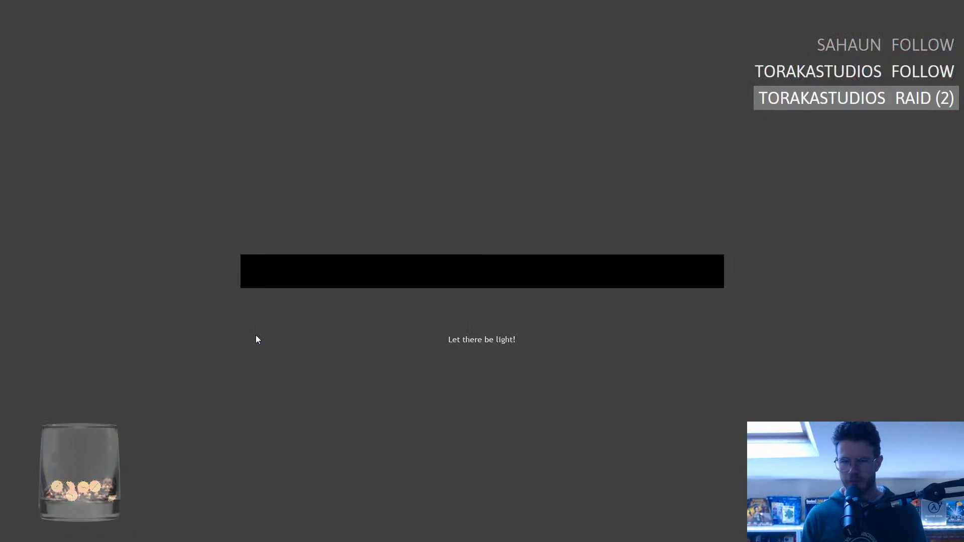
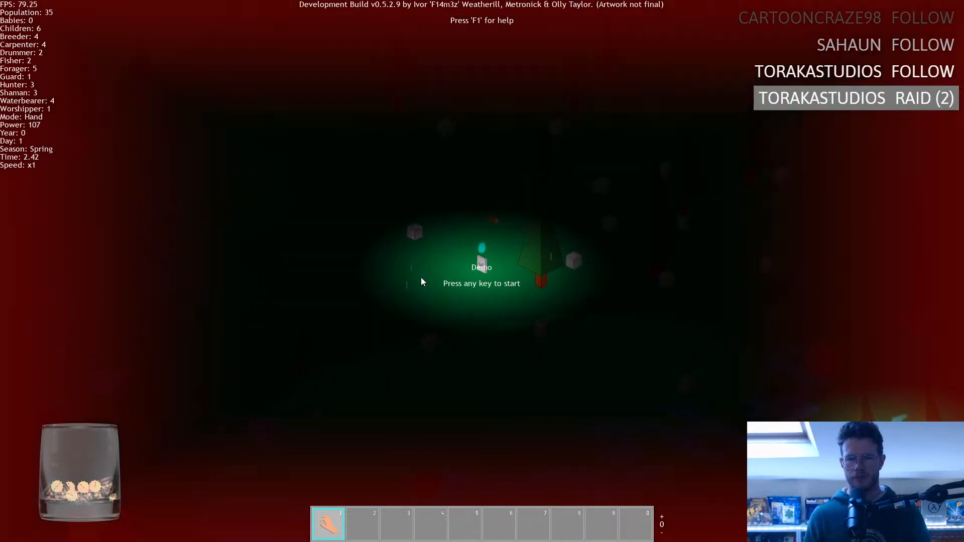
Leave the running demo for the main menu and quit the game to return to the GameMaker project.
{"action": "key", "text": "space"}
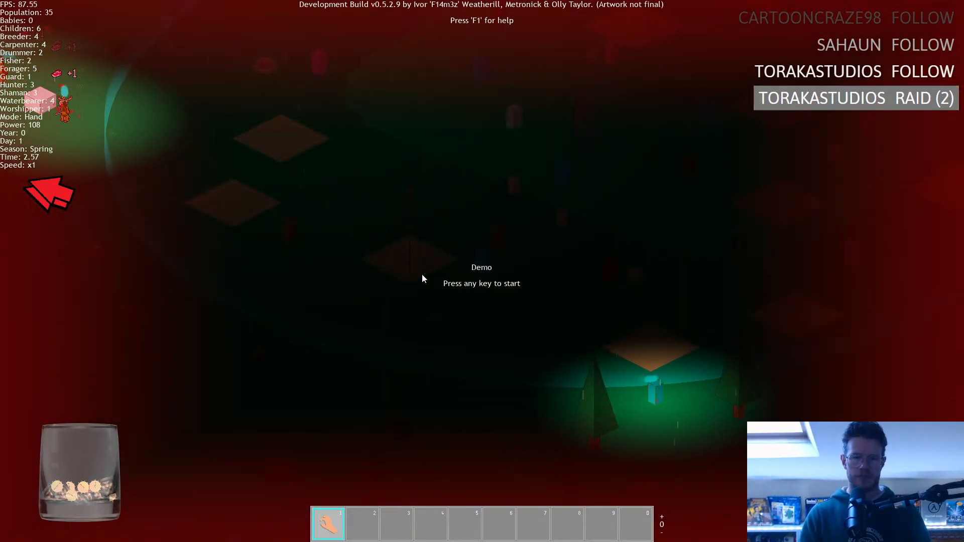
{"action": "key", "text": "Return"}
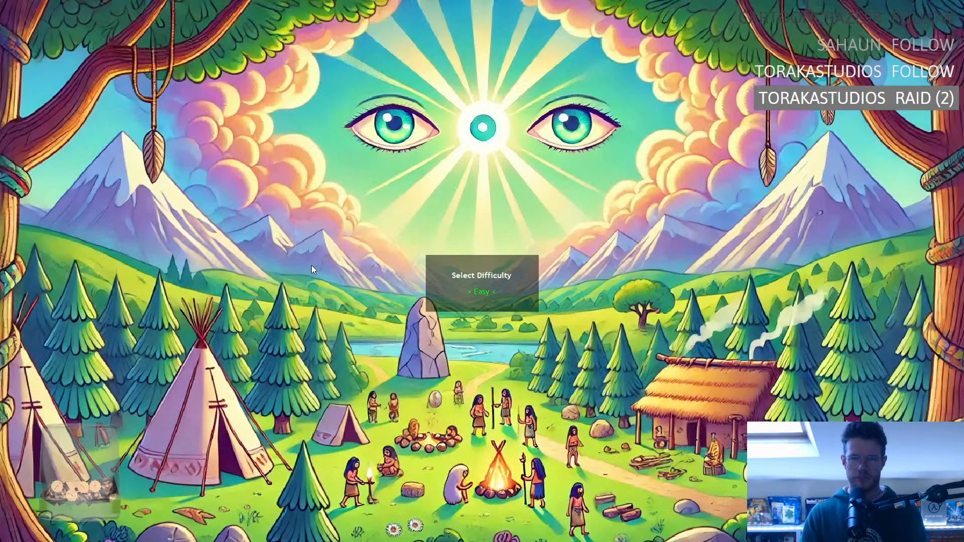
{"action": "key", "text": "Escape"}
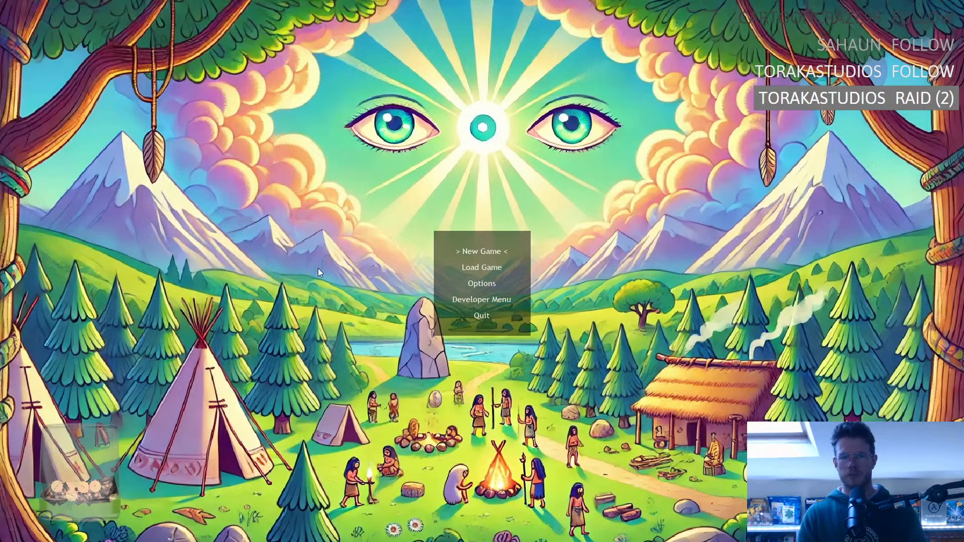
{"action": "key", "text": "Escape"}
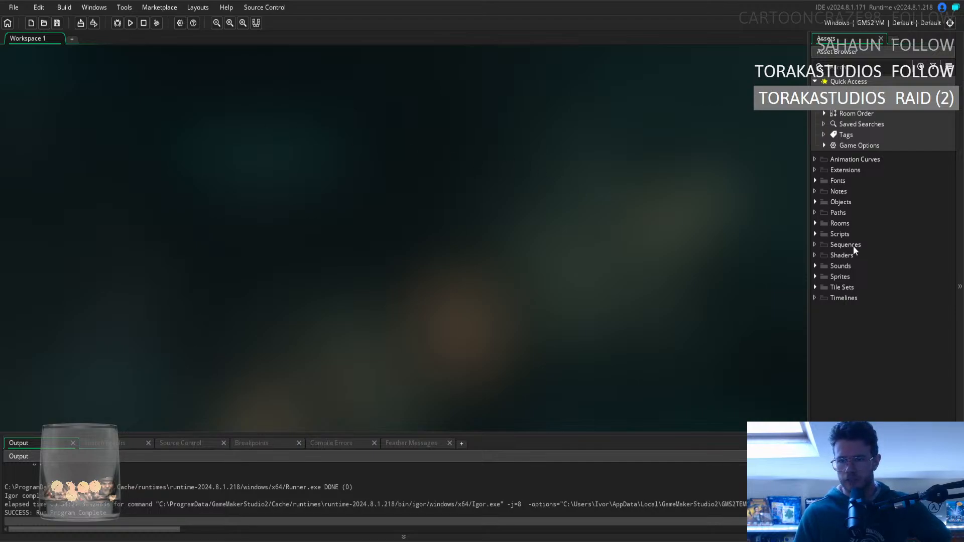
Open the ob_menu object from the Menu group of Objects and show its Key Press - D event code.
{"action": "left_click", "coordinate": [814, 234]}
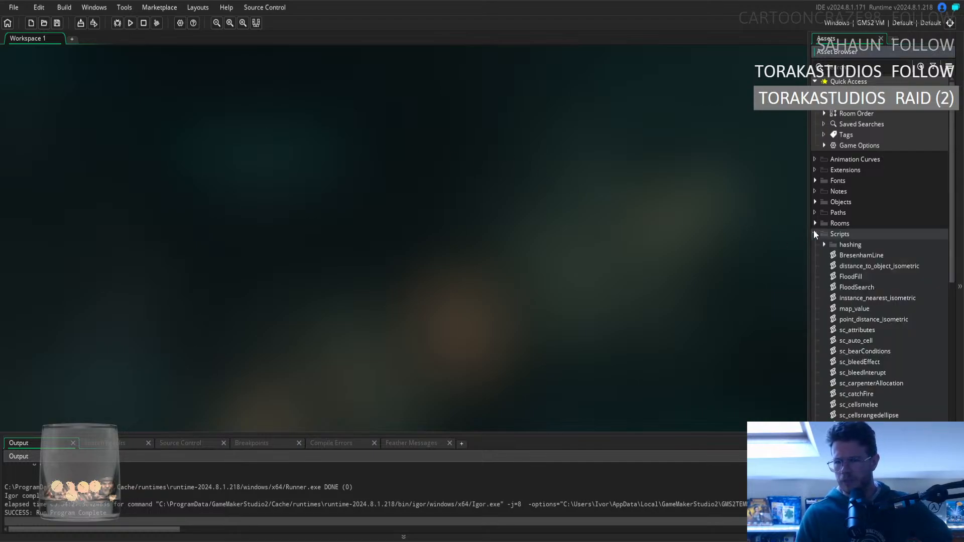
{"action": "left_click", "coordinate": [814, 234]}
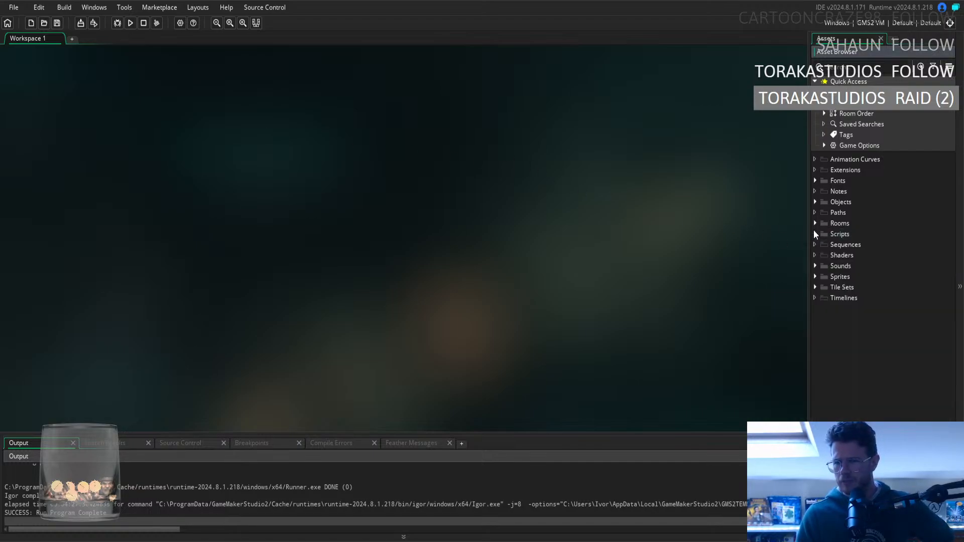
{"action": "left_click", "coordinate": [815, 202]}
{"action": "left_click", "coordinate": [814, 202]}
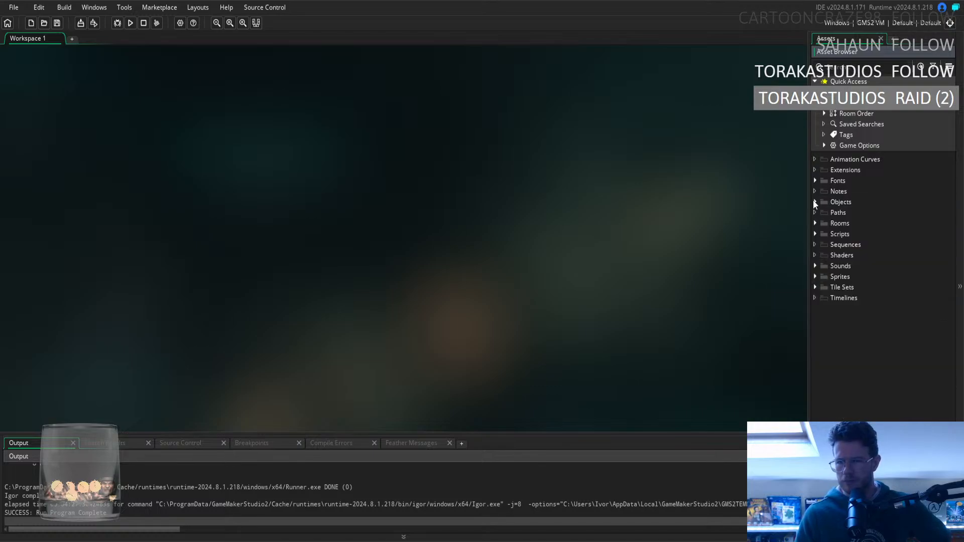
{"action": "left_click", "coordinate": [814, 202]}
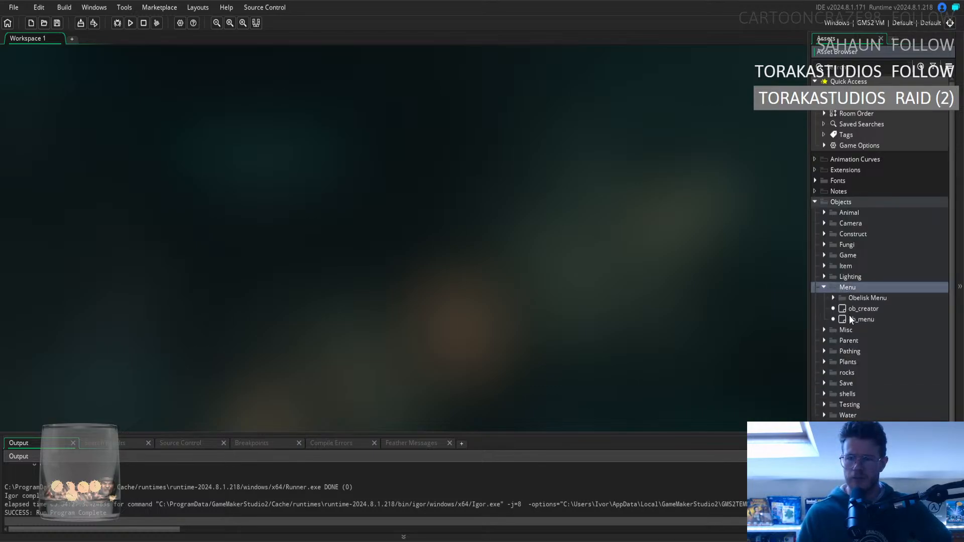
{"action": "double_click", "coordinate": [850, 320]}
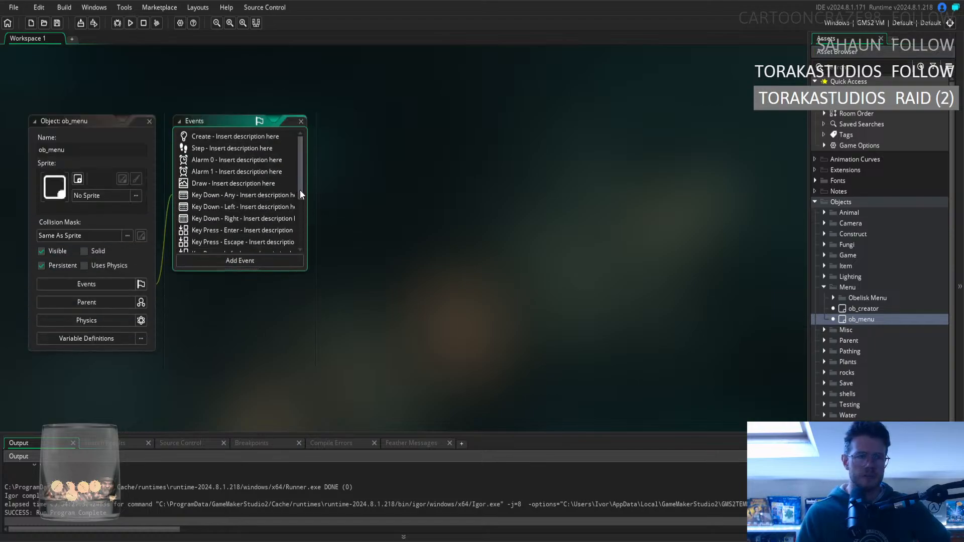
{"action": "left_click_drag", "start_coordinate": [300, 189], "coordinate": [300, 240]}
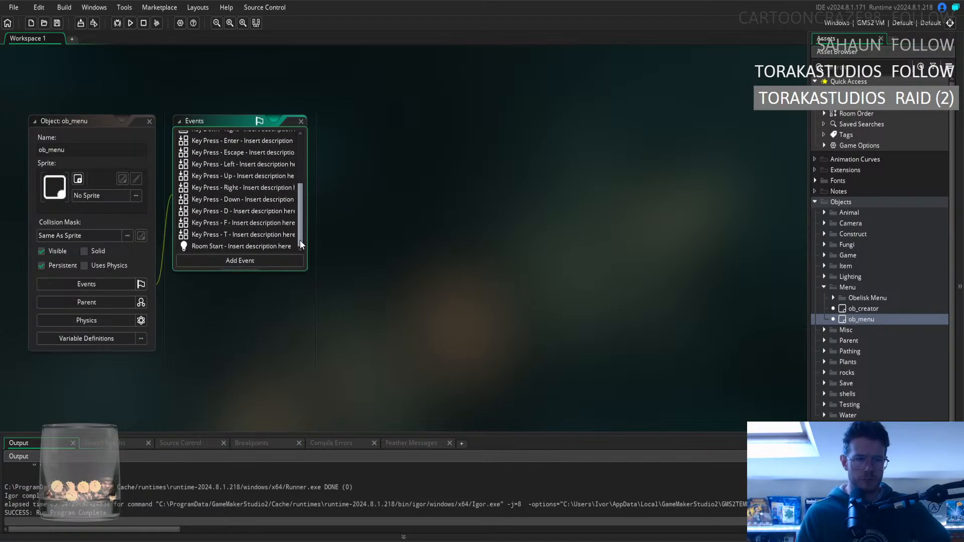
{"action": "double_click", "coordinate": [243, 213]}
{"action": "left_click", "coordinate": [500, 234]}
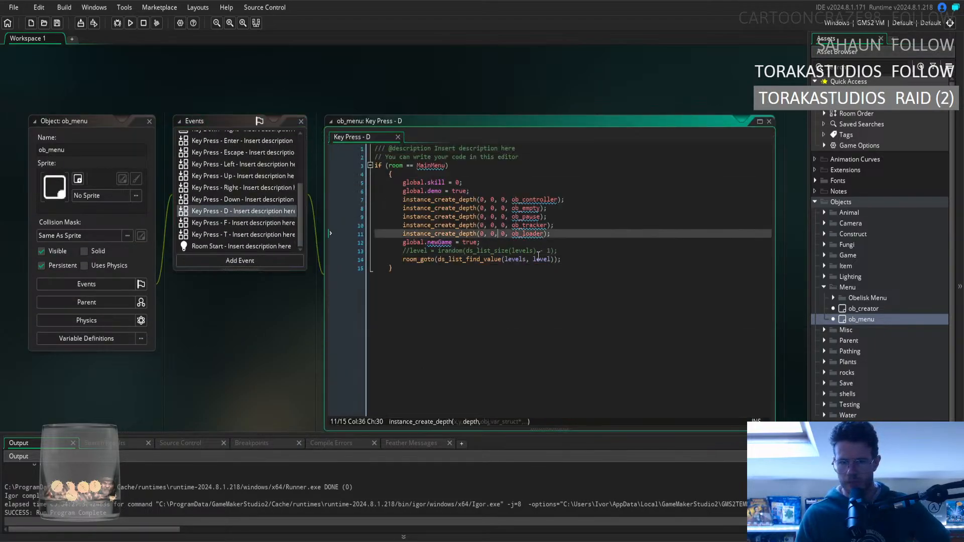
Open ob_menu's Key Press - Enter event code at the start sounds block of the ob_save.gotoRoom check.
{"action": "scroll", "coordinate": [240, 207], "scroll_direction": "up", "scroll_amount": 5}
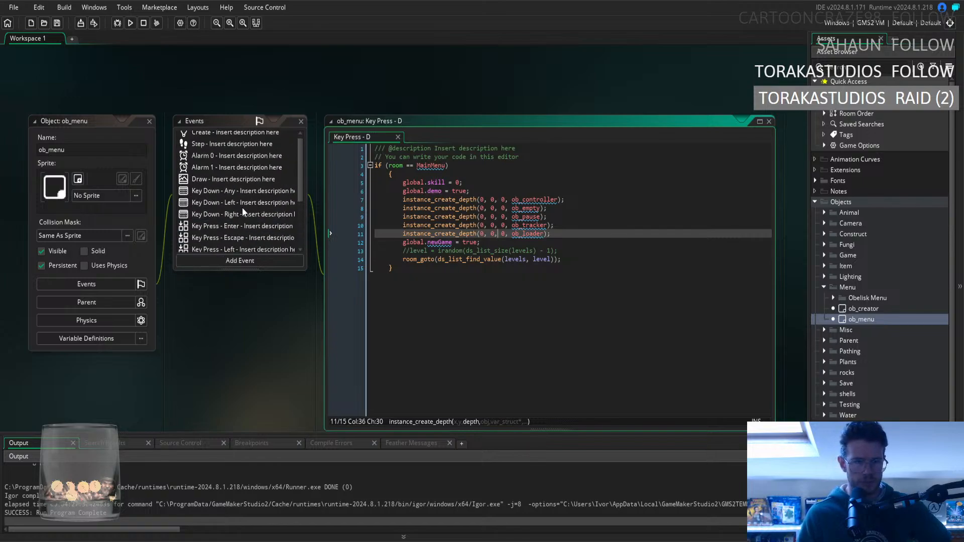
{"action": "scroll", "coordinate": [244, 211], "scroll_direction": "down", "scroll_amount": 5}
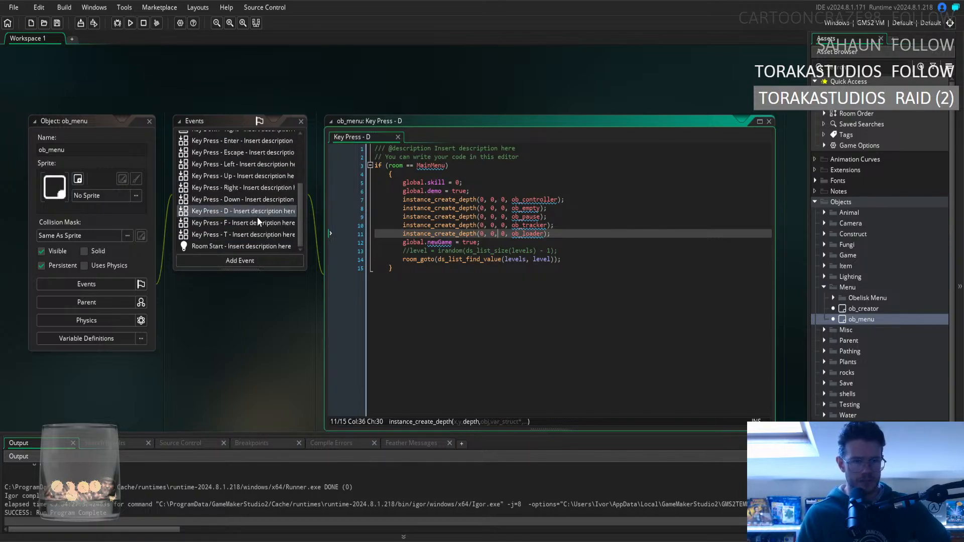
{"action": "scroll", "coordinate": [266, 213], "scroll_direction": "up", "scroll_amount": 2}
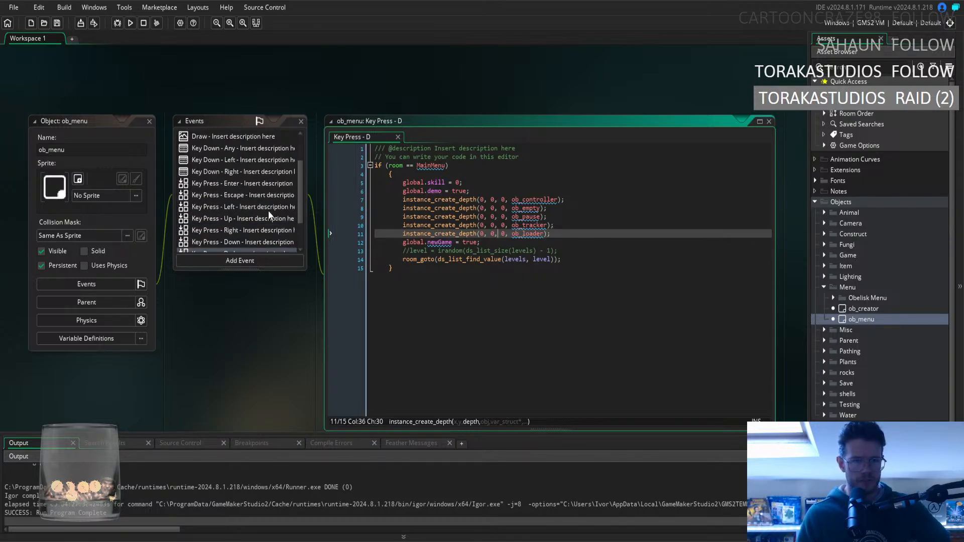
{"action": "left_click", "coordinate": [242, 182]}
{"action": "scroll", "coordinate": [556, 238], "scroll_direction": "down", "scroll_amount": 9}
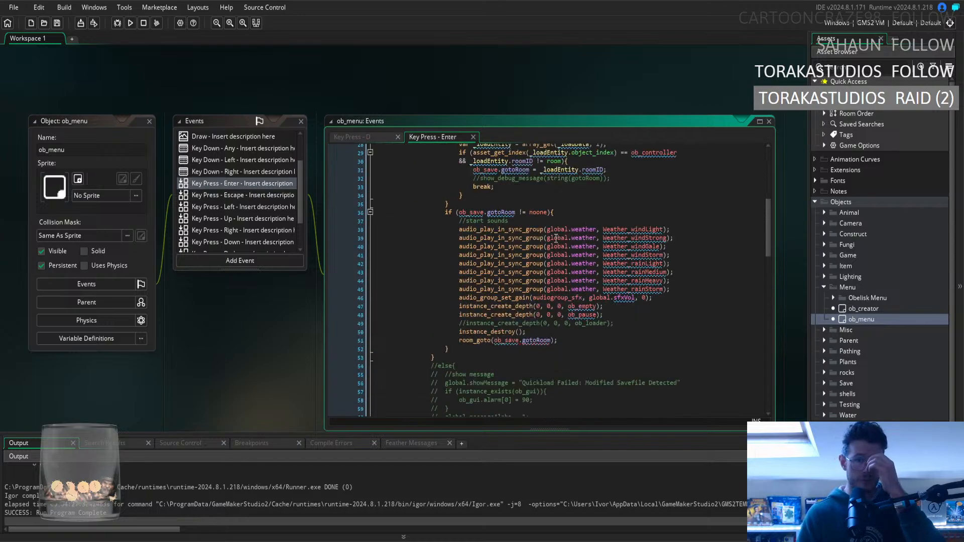
{"action": "scroll", "coordinate": [563, 236], "scroll_direction": "down", "scroll_amount": 2}
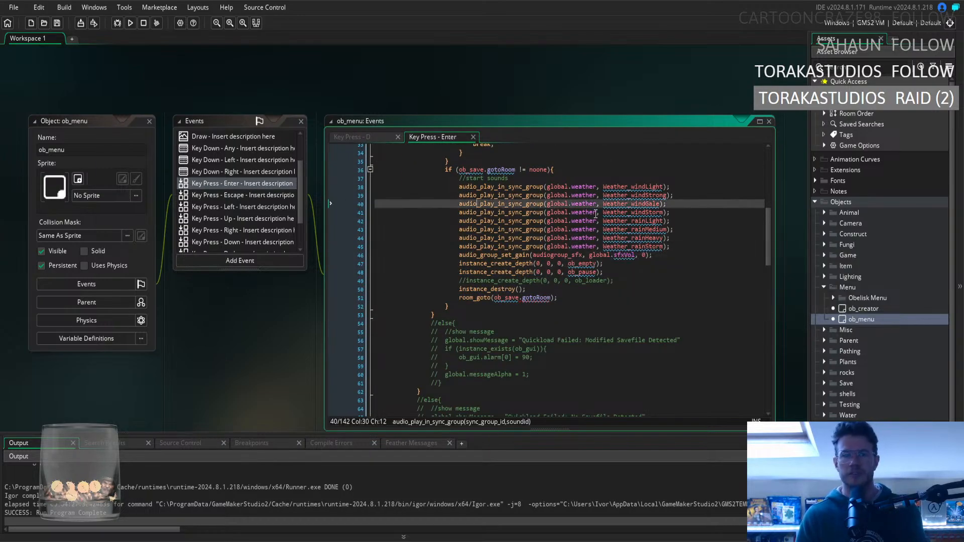
Copy the weather audio_play_in_sync_group lines and the audio_group_set_gain line, without the comment above them.
{"action": "mouse_move", "coordinate": [459, 187]}
{"action": "left_mouse_down"}
{"action": "mouse_move", "coordinate": [668, 196]}
{"action": "mouse_move", "coordinate": [665, 250]}
{"action": "mouse_move", "coordinate": [687, 247]}
{"action": "left_mouse_up"}
{"action": "left_click", "coordinate": [632, 246]}
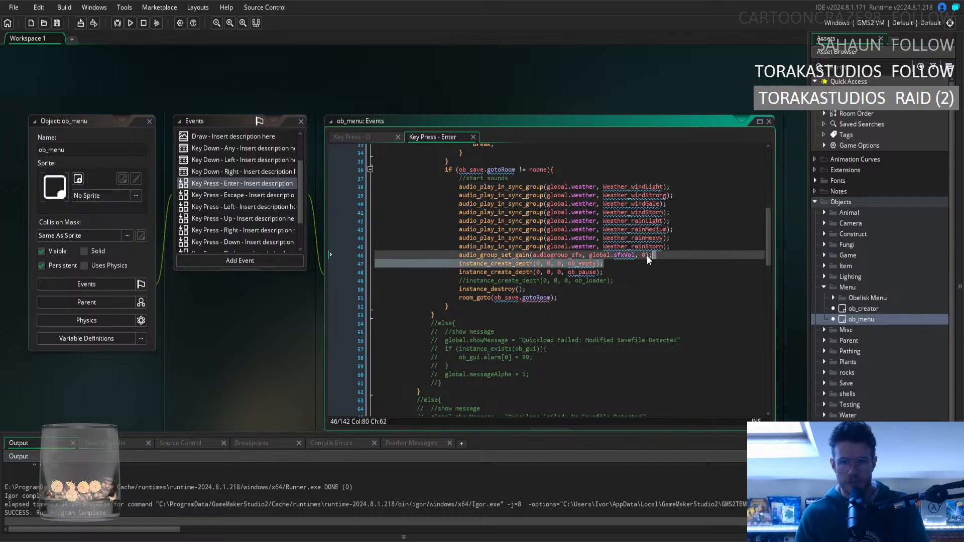
{"action": "left_click_drag", "start_coordinate": [602, 246], "coordinate": [456, 188]}
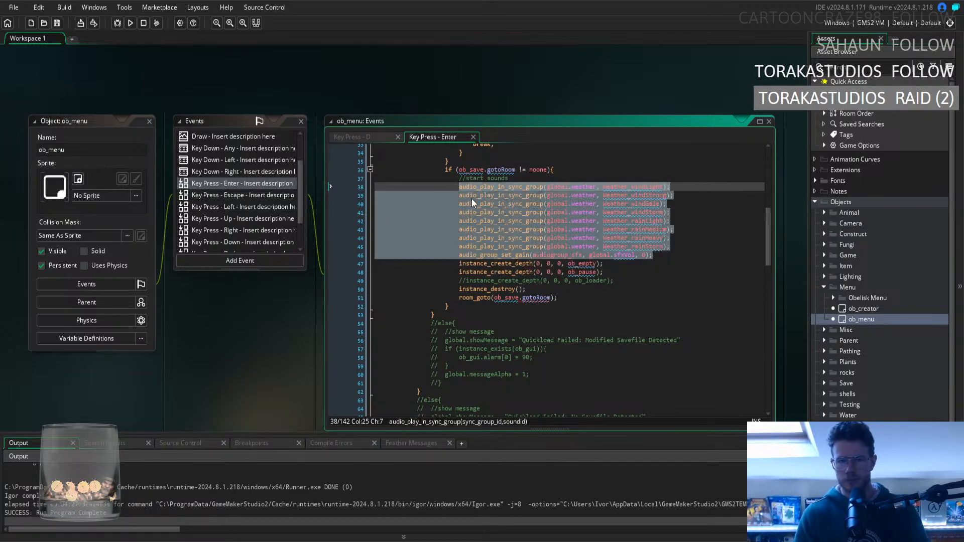
{"action": "right_click", "coordinate": [477, 203]}
{"action": "left_click", "coordinate": [517, 222]}
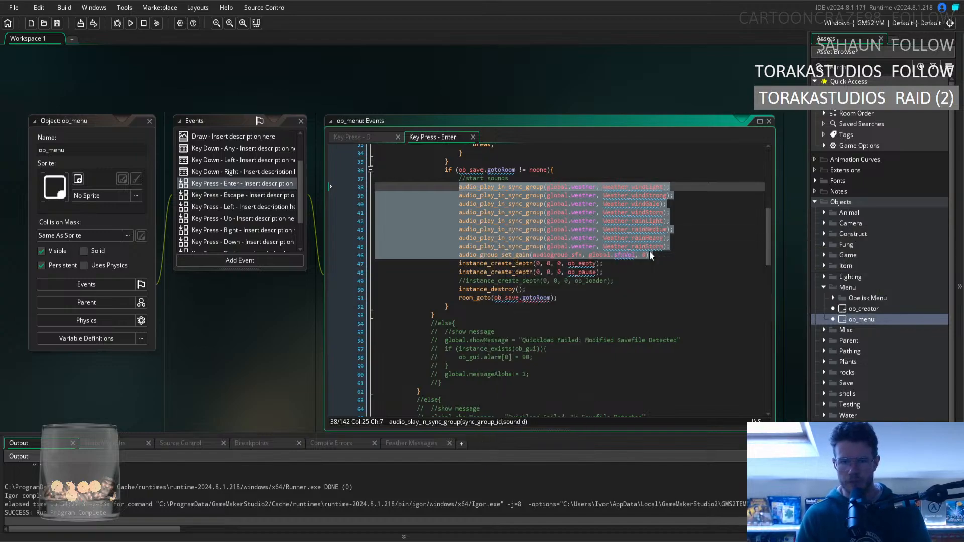
{"action": "right_click", "coordinate": [512, 229]}
{"action": "left_click", "coordinate": [548, 246]}
{"action": "left_click", "coordinate": [298, 210]}
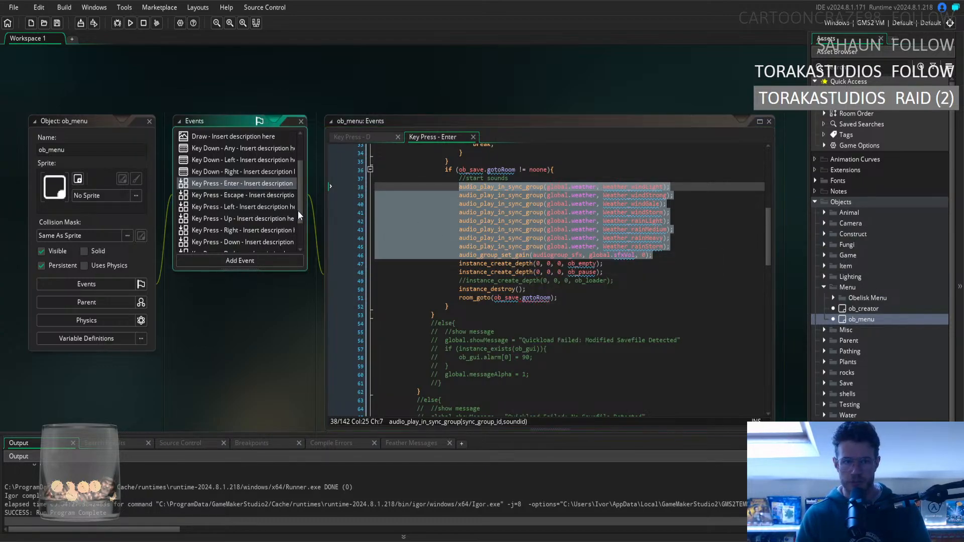
{"action": "right_click", "coordinate": [562, 237]}
{"action": "left_click", "coordinate": [596, 249]}
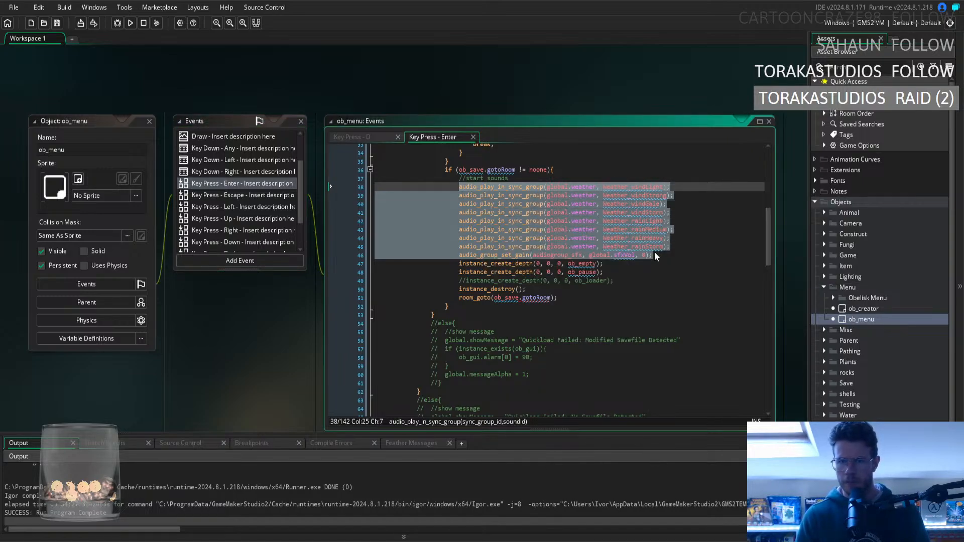
Copy the whole sound block from the //start sounds comment through the audio_group_set_gain line.
{"action": "left_click_drag", "start_coordinate": [654, 255], "coordinate": [460, 179]}
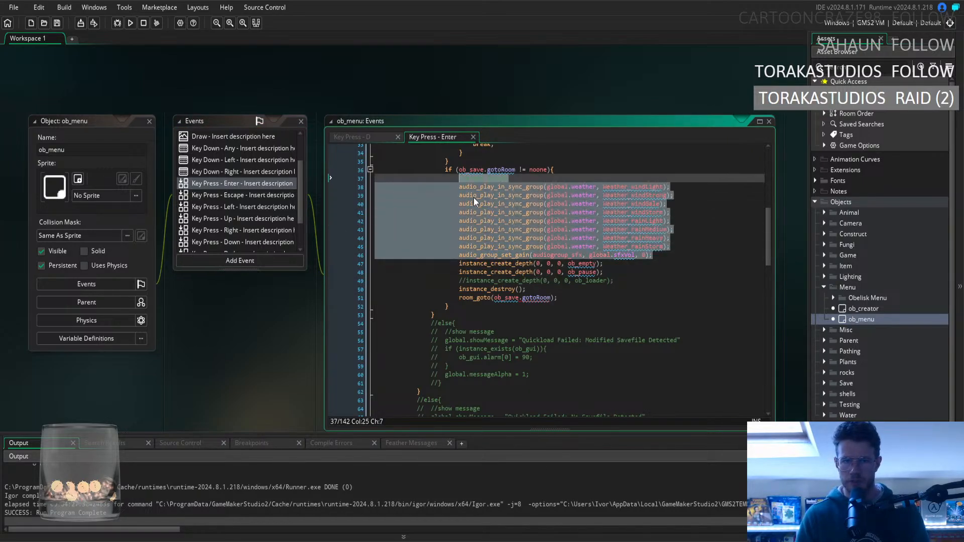
{"action": "right_click", "coordinate": [474, 197]}
{"action": "left_click", "coordinate": [508, 221]}
Paste the start sounds block into ob_menu's Key Press - T event, directly below global.test = true;.
{"action": "scroll", "coordinate": [274, 188], "scroll_direction": "down", "scroll_amount": 2}
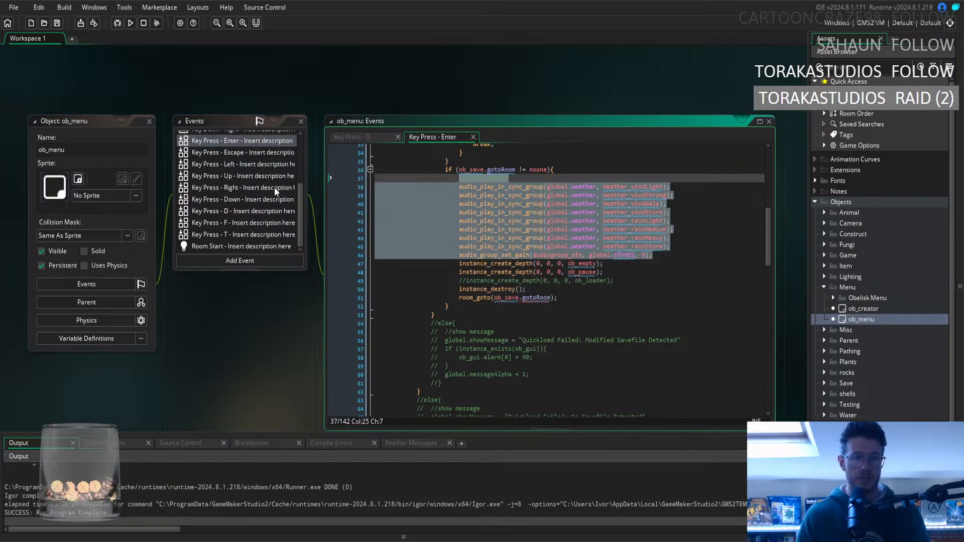
{"action": "left_click", "coordinate": [237, 234]}
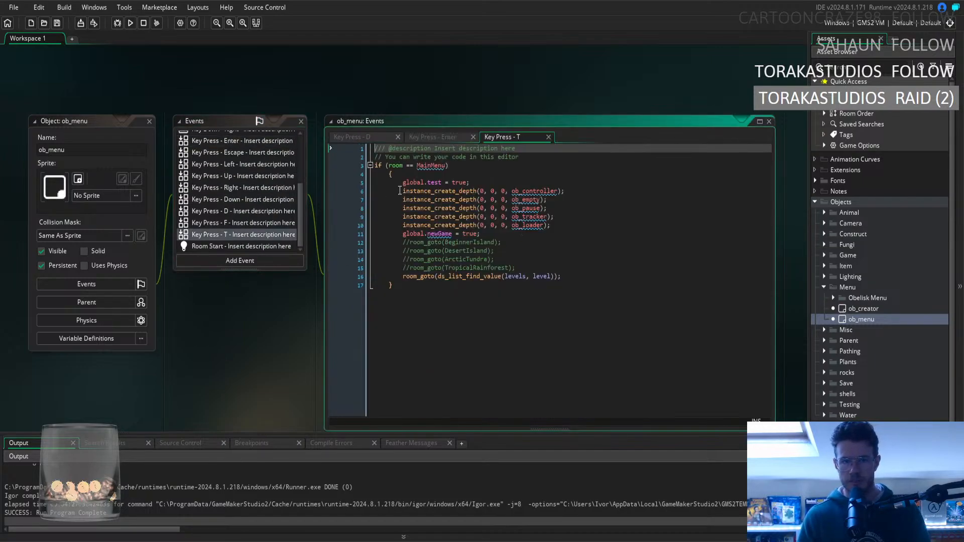
{"action": "left_click", "coordinate": [497, 186]}
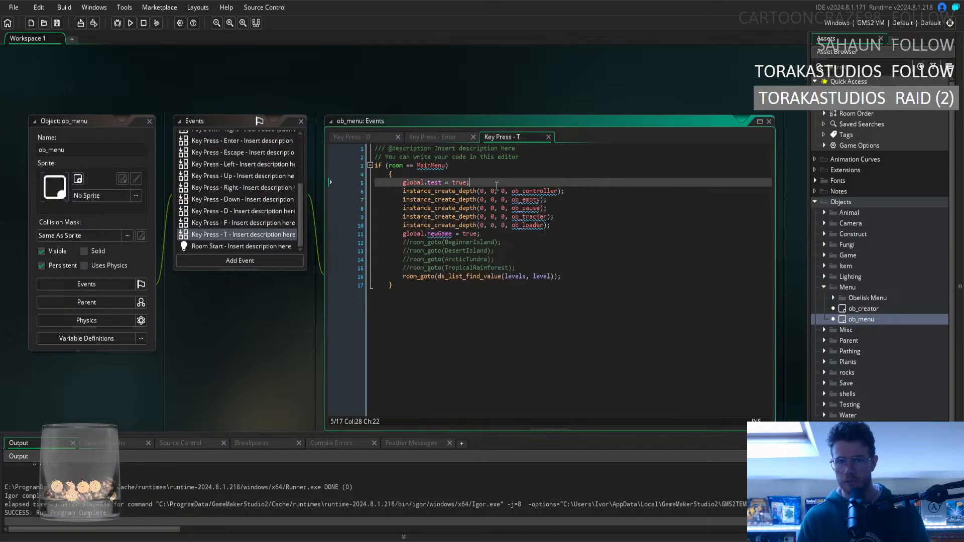
{"action": "key", "text": "ctrl+v"}
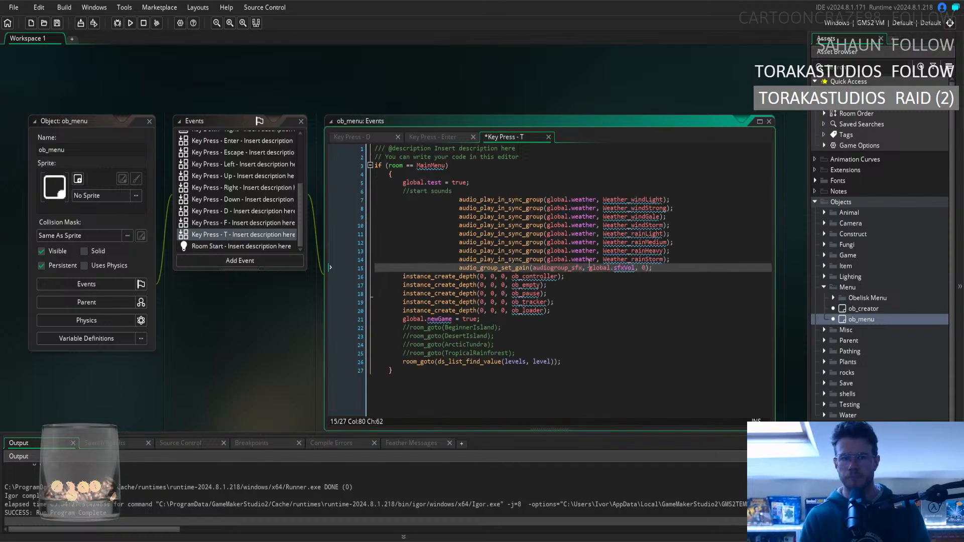
Outdent the pasted audio lines in the Key Press - T event to align with the surrounding code, and save.
{"action": "left_click_drag", "start_coordinate": [655, 268], "coordinate": [336, 199]}
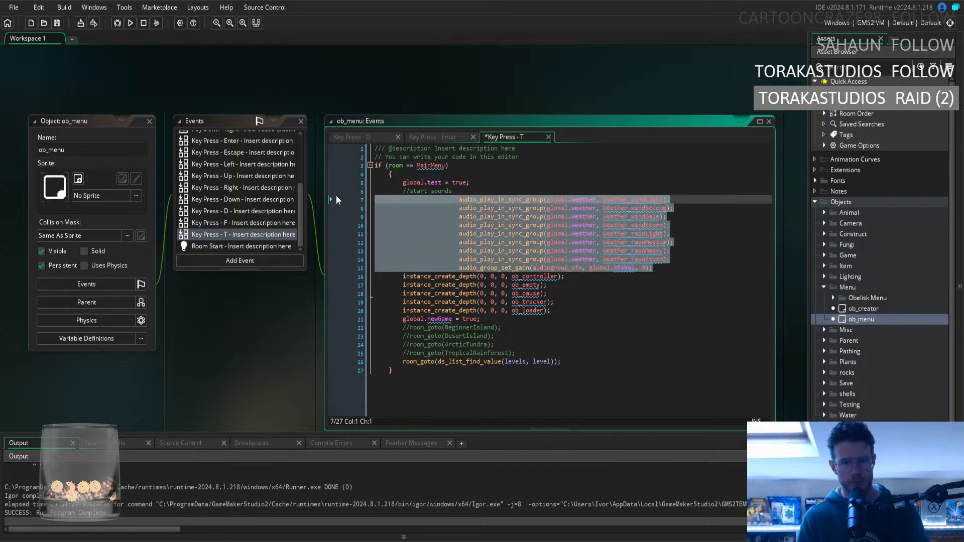
{"action": "key", "text": "shift+Tab"}
{"action": "key", "text": "shift+Tab"}
{"action": "key", "text": "shift+Tab"}
{"action": "key", "text": "shift+Tab"}
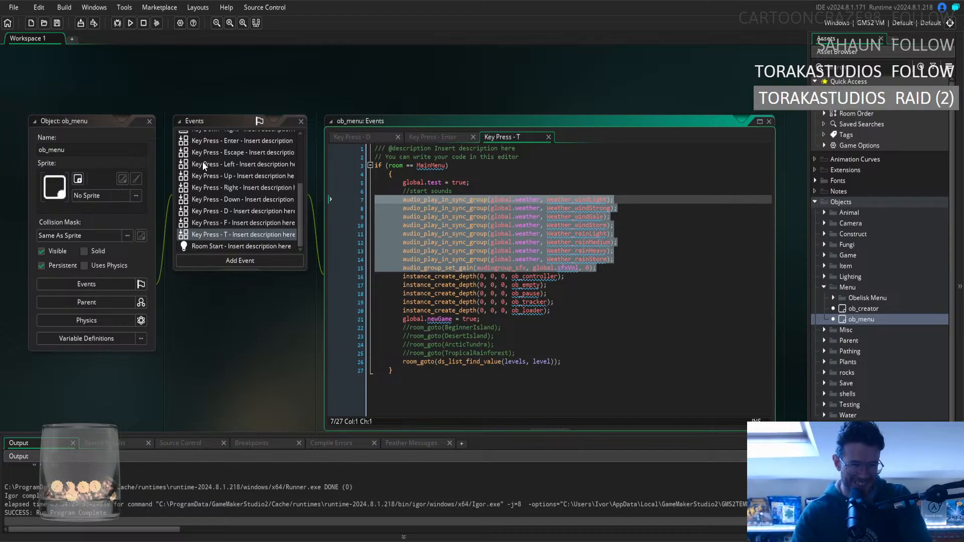
Paste the start sounds block into ob_menu's Key Press - D event, on a new line below global.demo = true;.
{"action": "left_click", "coordinate": [246, 210]}
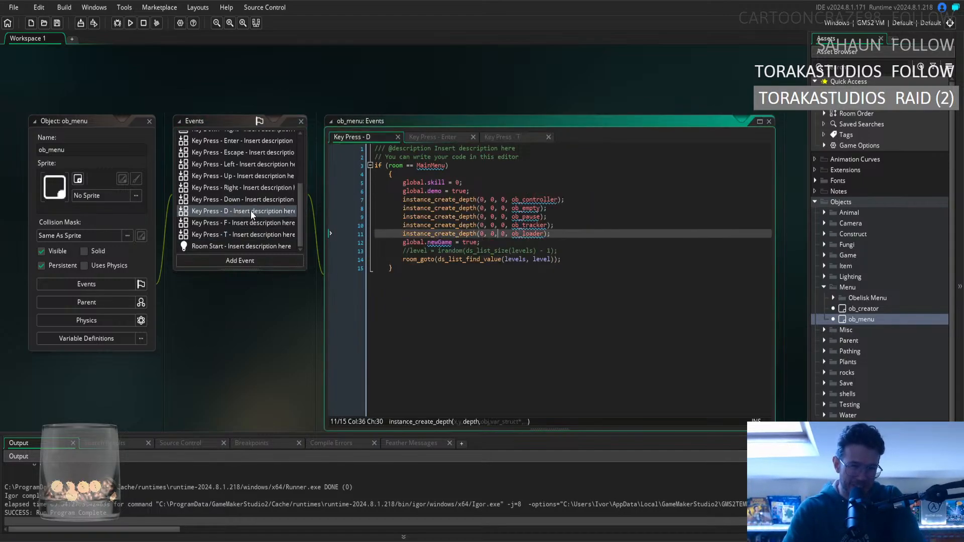
{"action": "left_click", "coordinate": [519, 191]}
{"action": "key", "text": "Return"}
{"action": "key", "text": "ctrl+v"}
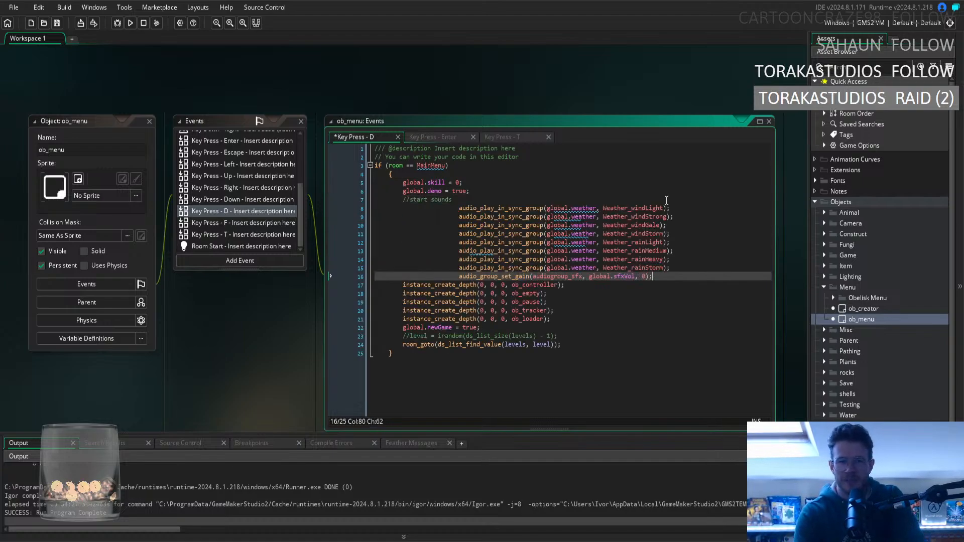
Outdent the pasted audio lines in the Key Press - D event to align with the surrounding code, and save.
{"action": "left_click_drag", "start_coordinate": [652, 277], "coordinate": [330, 204]}
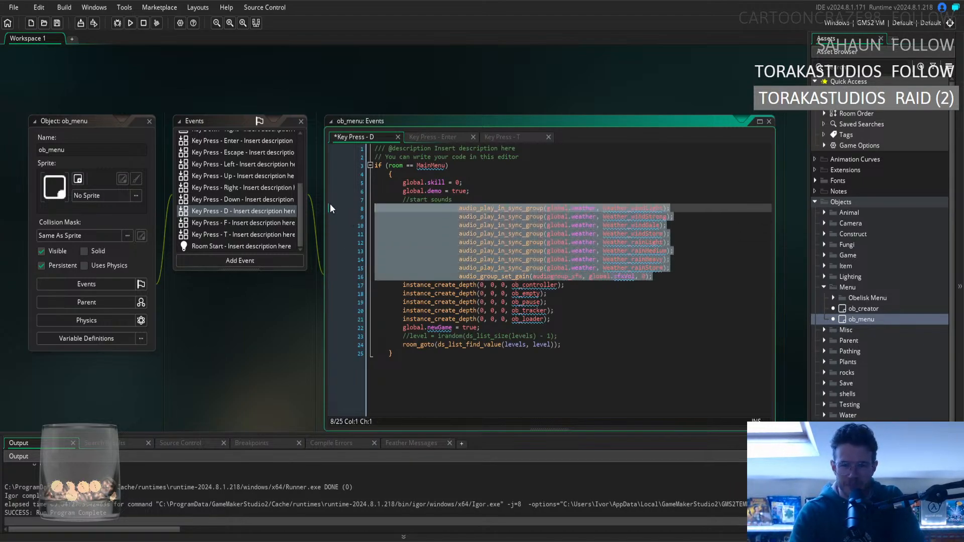
{"action": "key", "text": "shift+Tab"}
{"action": "key", "text": "shift+Tab"}
{"action": "key", "text": "shift+Tab"}
{"action": "key", "text": "shift+Tab"}
{"action": "left_click", "coordinate": [609, 259]}
{"action": "key", "text": "ctrl+s"}
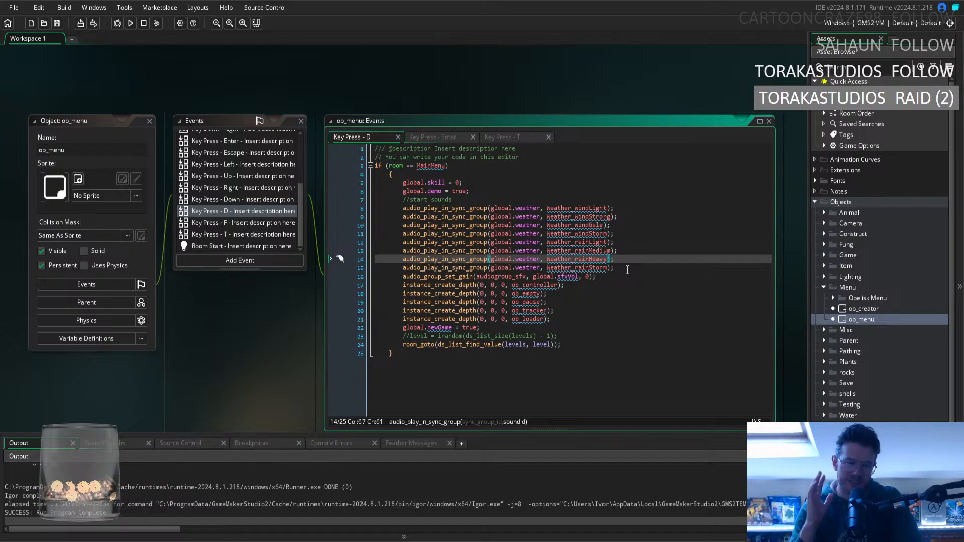
{"action": "left_click", "coordinate": [608, 269]}
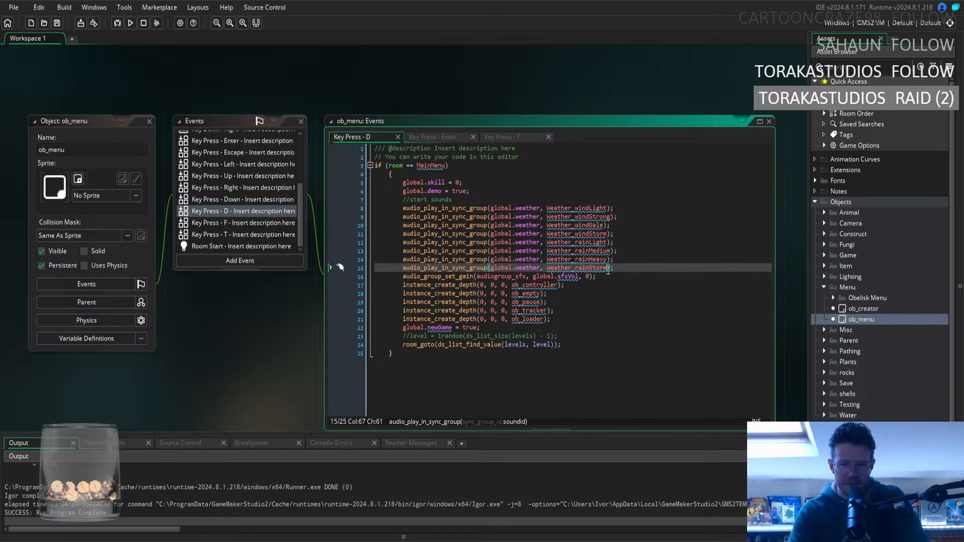
{"action": "left_click", "coordinate": [636, 268]}
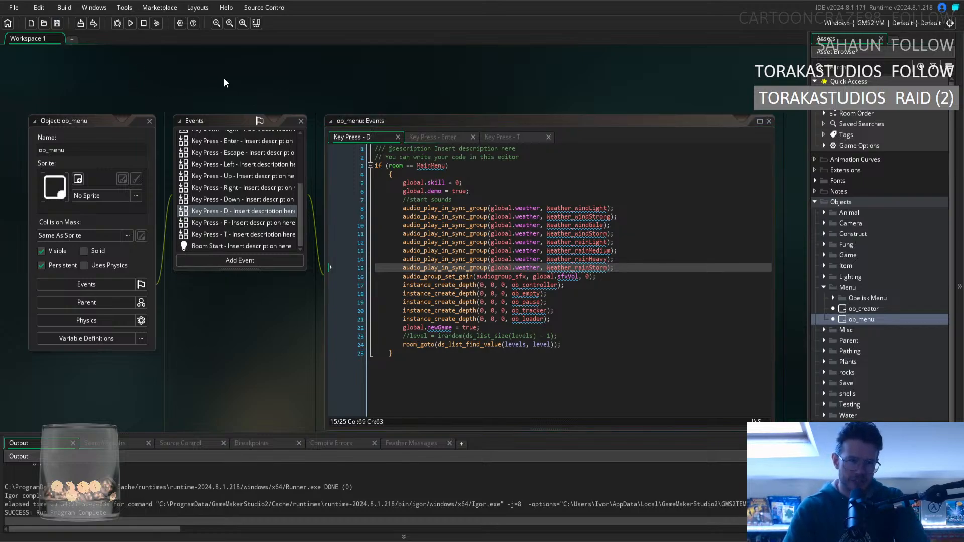
Close all open editor windows in the workspace.
{"action": "right_click", "coordinate": [184, 73]}
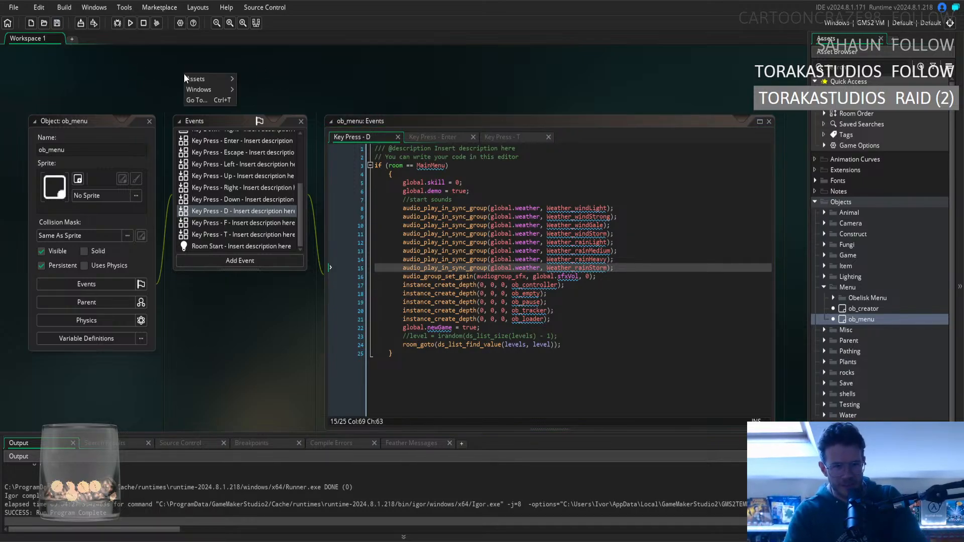
{"action": "mouse_move", "coordinate": [208, 89]}
{"action": "left_click", "coordinate": [276, 115]}
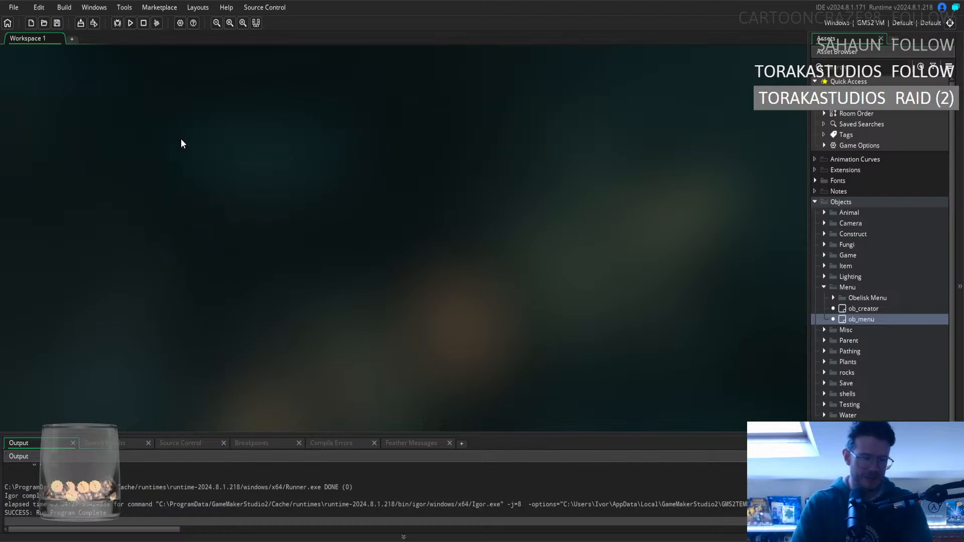
Run the game and start the Tropical Rainforest level on Easy difficulty.
{"action": "key", "text": "F5"}
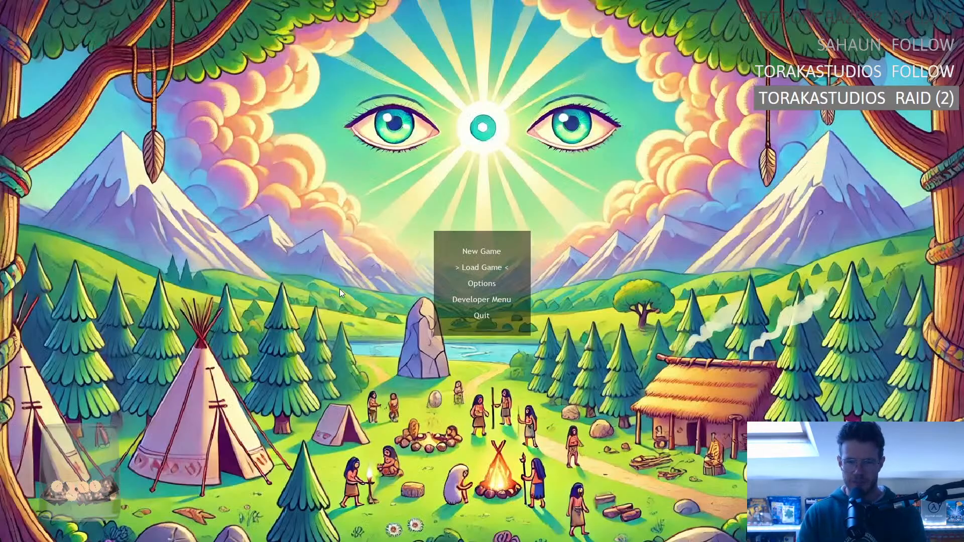
{"action": "key", "text": "Return"}
{"action": "key", "text": "Right"}
{"action": "key", "text": "Right"}
{"action": "key", "text": "Right"}
{"action": "key", "text": "Right"}
{"action": "key", "text": "Right"}
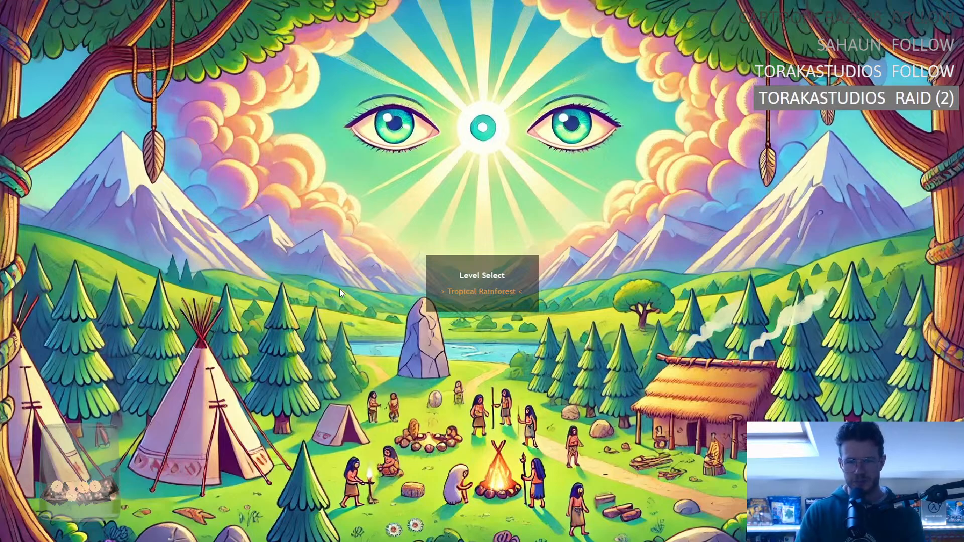
{"action": "key", "text": "Return"}
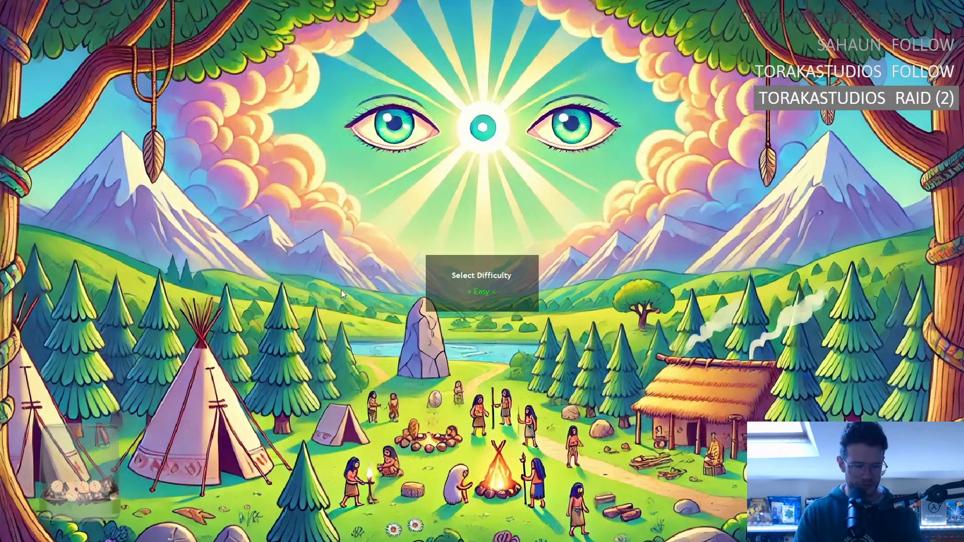
{"action": "key", "text": "Return"}
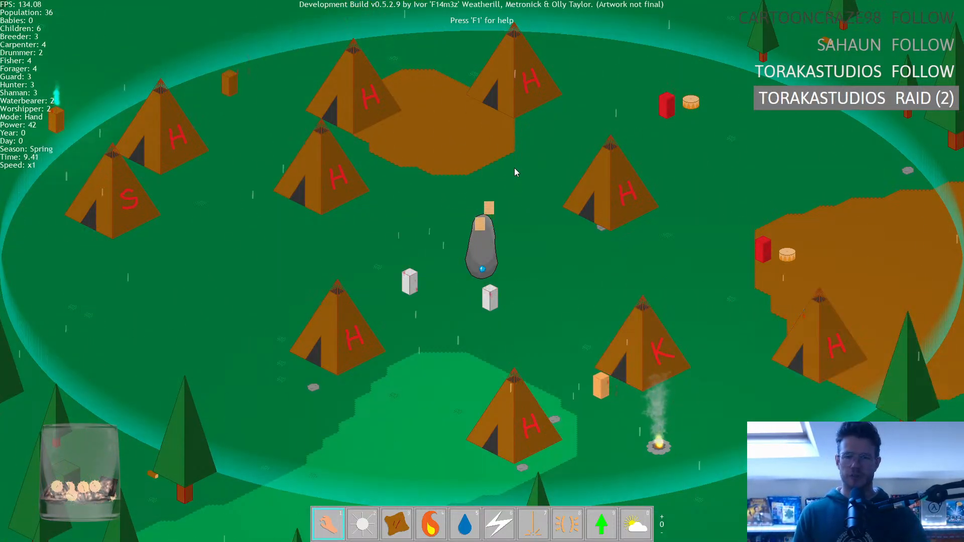
Quit the running level and exit the game to return to the code editor.
{"action": "key", "text": "Escape"}
{"action": "key", "text": "Return"}
{"action": "key", "text": "Escape"}
{"action": "key", "text": "Escape"}
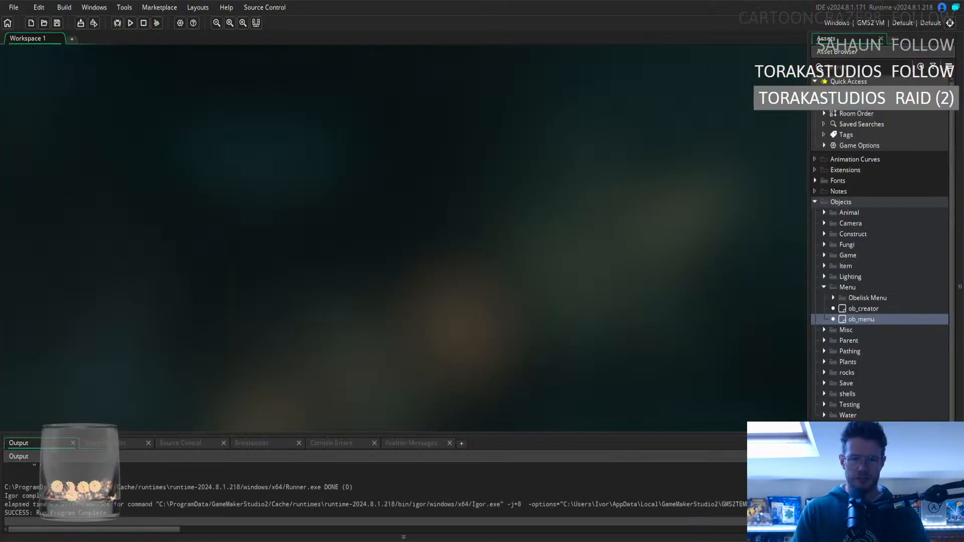
Open the Create event of ob_hut from the Construct object folder, with the Menu folder collapsed.
{"action": "left_click", "coordinate": [824, 286]}
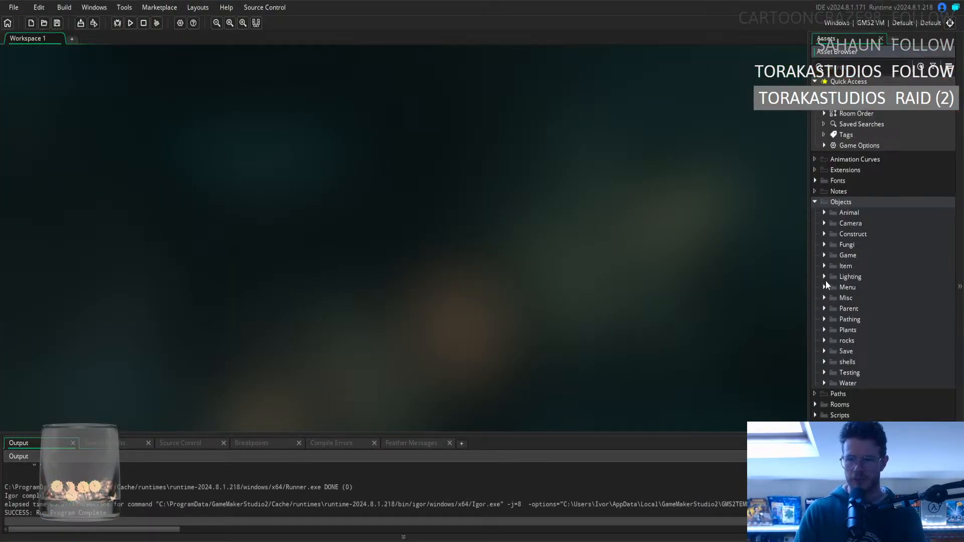
{"action": "left_click", "coordinate": [823, 232]}
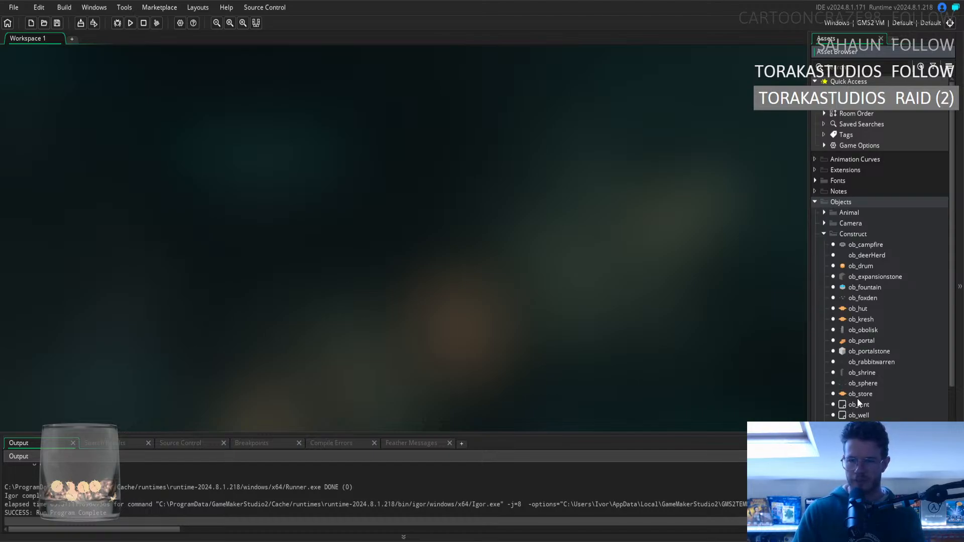
{"action": "double_click", "coordinate": [859, 309]}
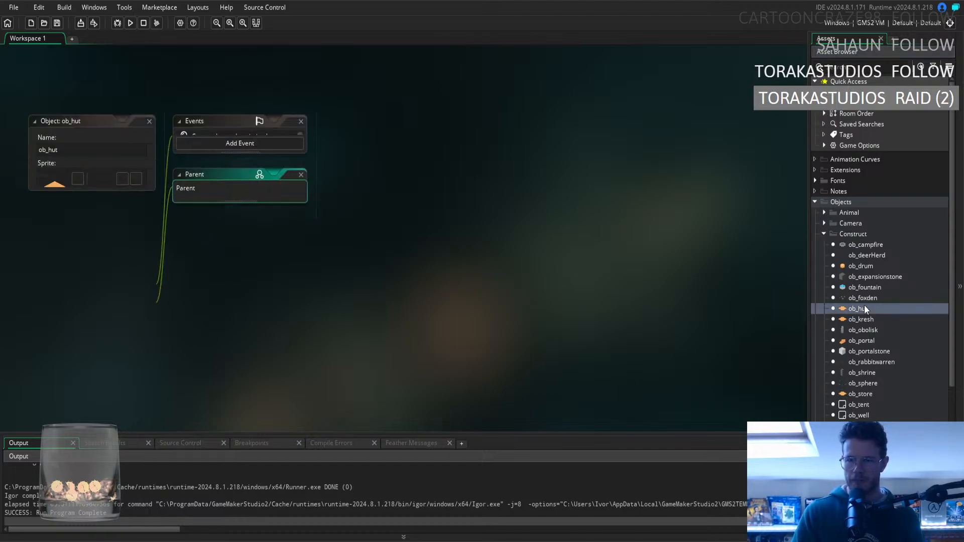
{"action": "double_click", "coordinate": [238, 137]}
{"action": "scroll", "coordinate": [595, 255], "scroll_direction": "down", "scroll_amount": 10}
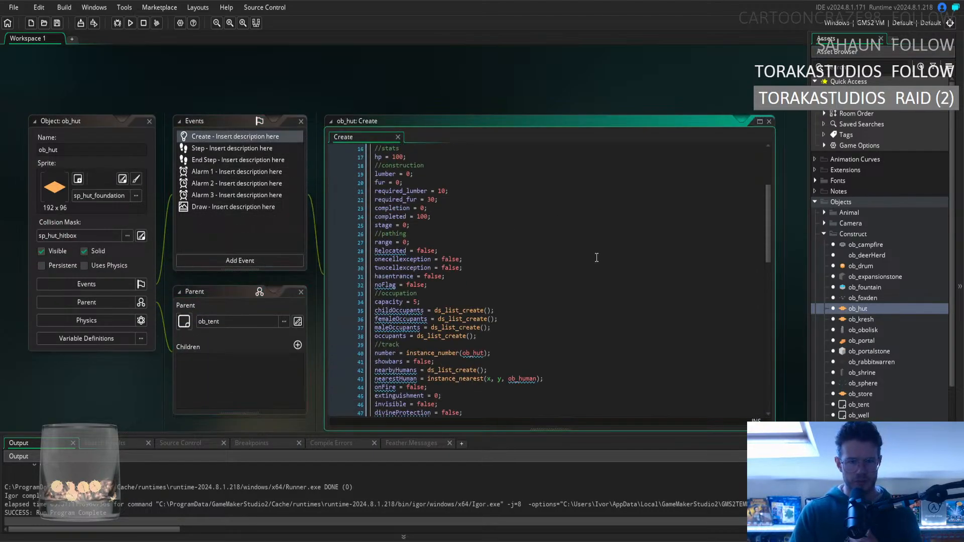
Examine the test-mode prebuild block and the build list code beneath it in ob_hut's Create event.
{"action": "left_click", "coordinate": [507, 276]}
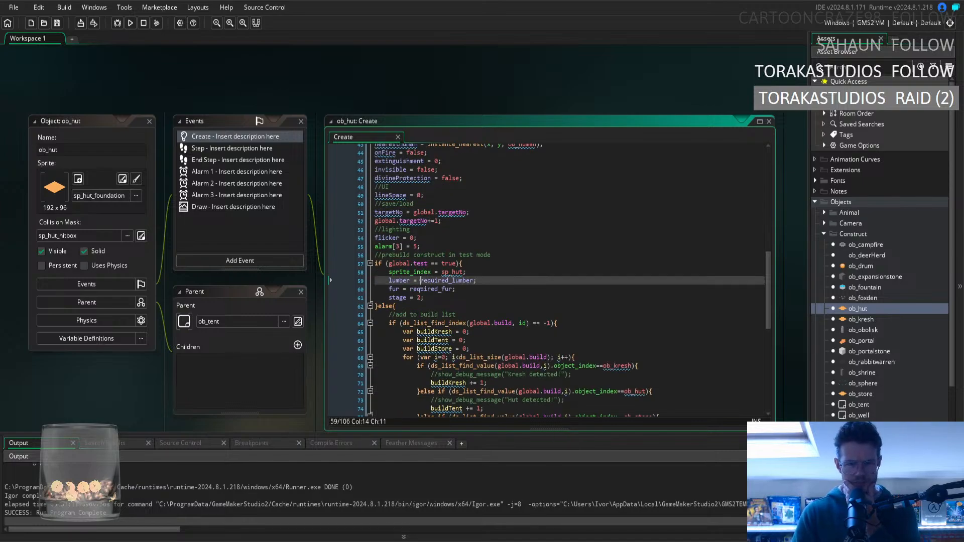
{"action": "left_click_drag", "start_coordinate": [399, 264], "coordinate": [464, 274]}
{"action": "right_click", "coordinate": [464, 274]}
{"action": "left_click", "coordinate": [463, 274]}
{"action": "left_click", "coordinate": [463, 274]}
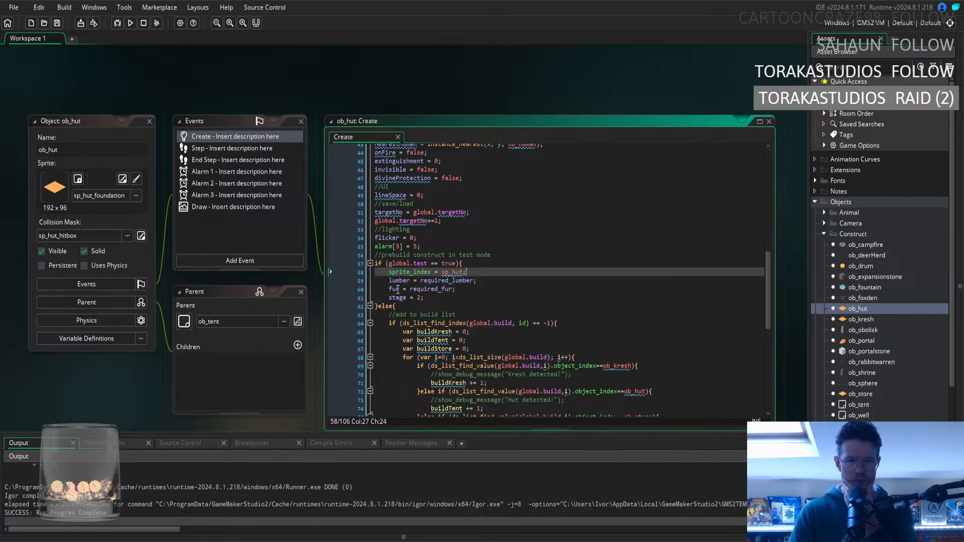
{"action": "left_click_drag", "start_coordinate": [384, 282], "coordinate": [392, 285]}
{"action": "left_click", "coordinate": [445, 299]}
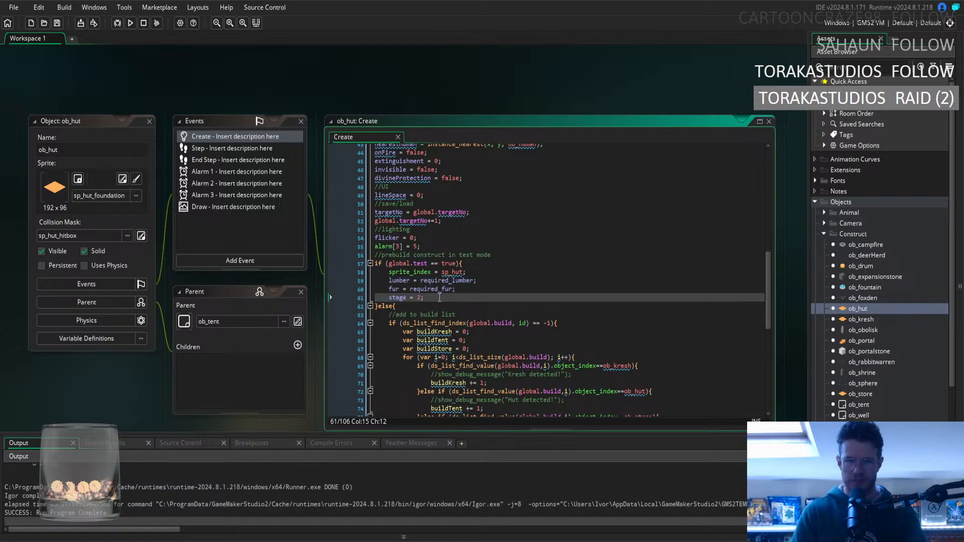
{"action": "left_click_drag", "start_coordinate": [446, 298], "coordinate": [386, 270]}
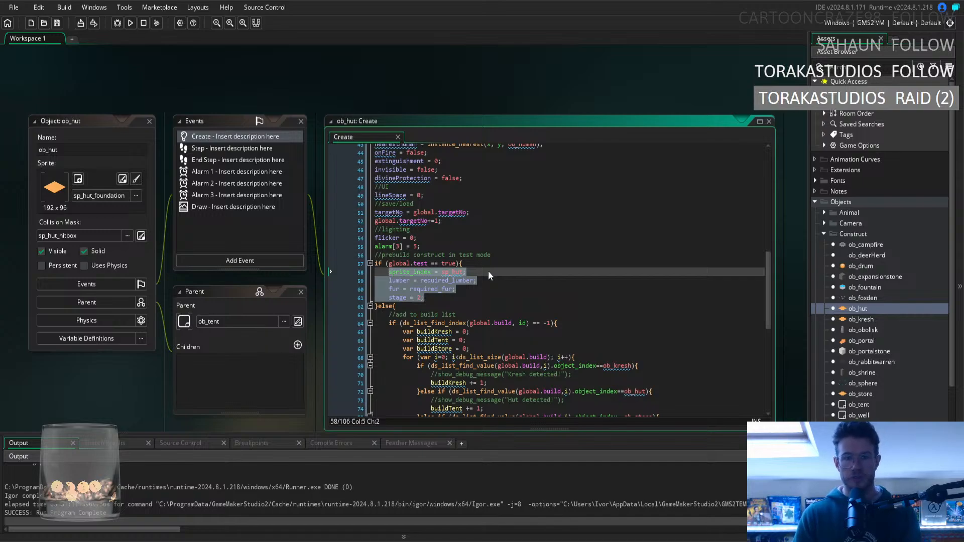
{"action": "scroll", "coordinate": [505, 279], "scroll_direction": "down", "scroll_amount": 4}
{"action": "scroll", "coordinate": [507, 282], "scroll_direction": "up", "scroll_amount": 4}
{"action": "scroll", "coordinate": [518, 288], "scroll_direction": "down", "scroll_amount": 3}
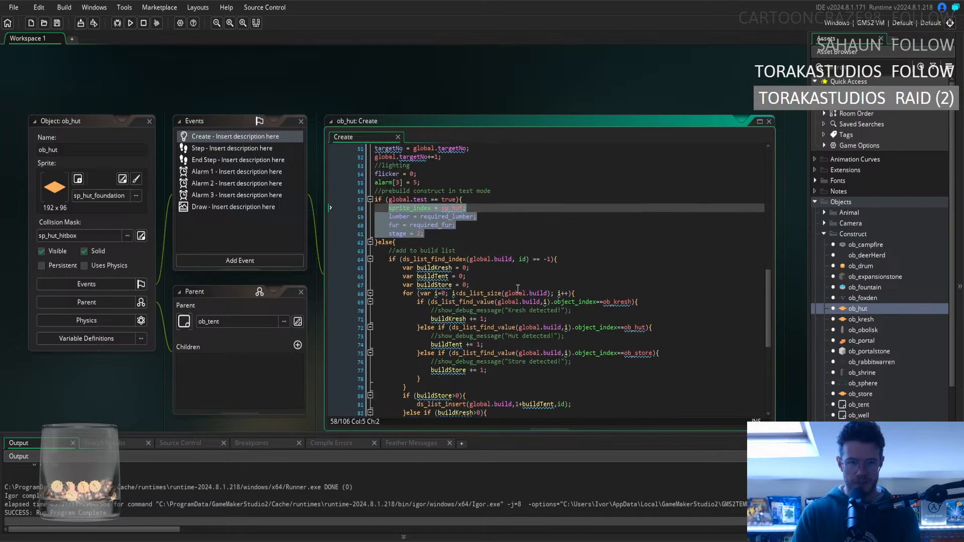
{"action": "scroll", "coordinate": [512, 289], "scroll_direction": "down", "scroll_amount": 2}
{"action": "scroll", "coordinate": [507, 289], "scroll_direction": "up", "scroll_amount": 3}
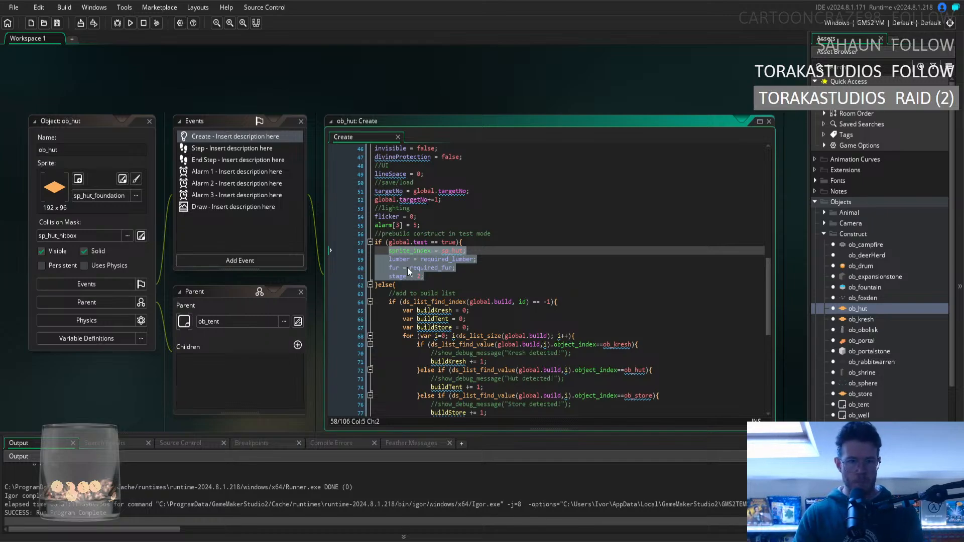
Comment out ob_hut's test-mode prebuild block from if (global.test == true){ through }else{, plus its closing brace on line 94.
{"action": "left_click_drag", "start_coordinate": [396, 285], "coordinate": [363, 244]}
{"action": "key", "text": "ctrl+k"}
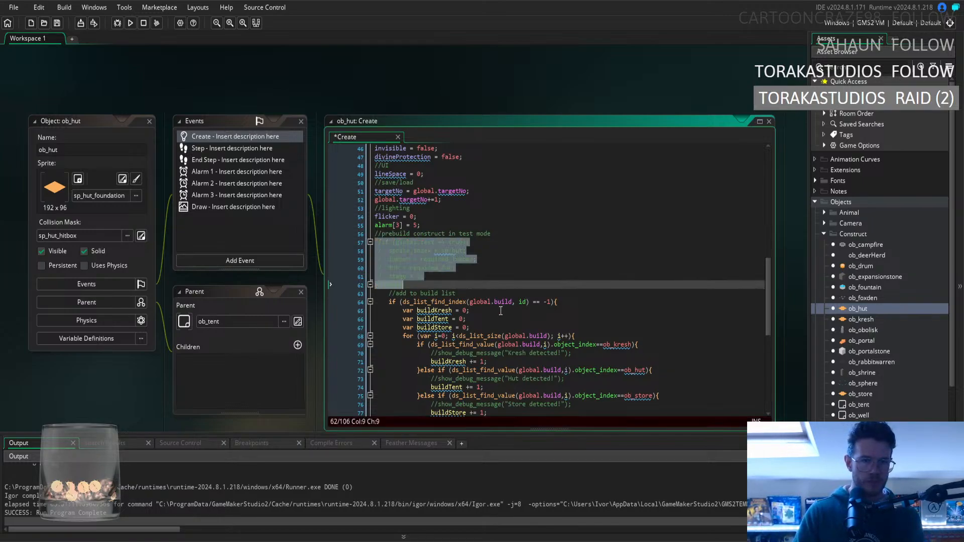
{"action": "scroll", "coordinate": [499, 309], "scroll_direction": "down", "scroll_amount": 7}
{"action": "left_click", "coordinate": [402, 288]}
{"action": "left_click", "coordinate": [401, 293]}
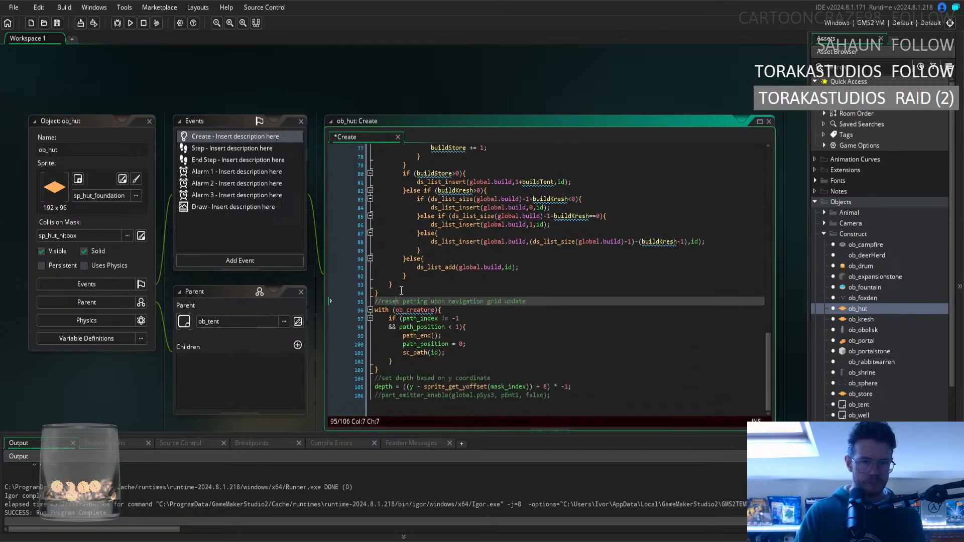
In ob_kresh's Create event, comment out the test-mode prebuild block through }else{ and its closing brace on line 64.
{"action": "double_click", "coordinate": [872, 320]}
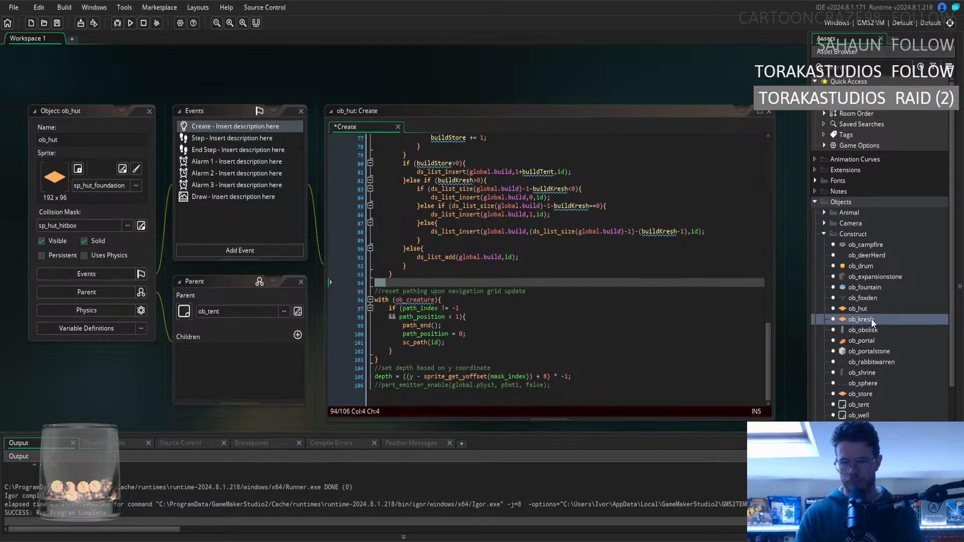
{"action": "scroll", "coordinate": [488, 255], "scroll_direction": "down", "scroll_amount": 15}
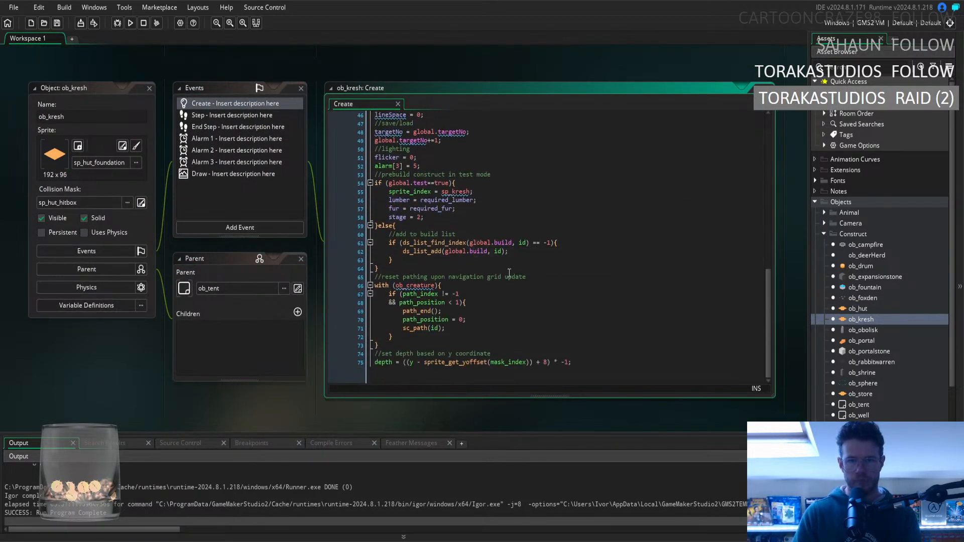
{"action": "left_click_drag", "start_coordinate": [424, 218], "coordinate": [332, 183]}
{"action": "key", "text": "ctrl+k"}
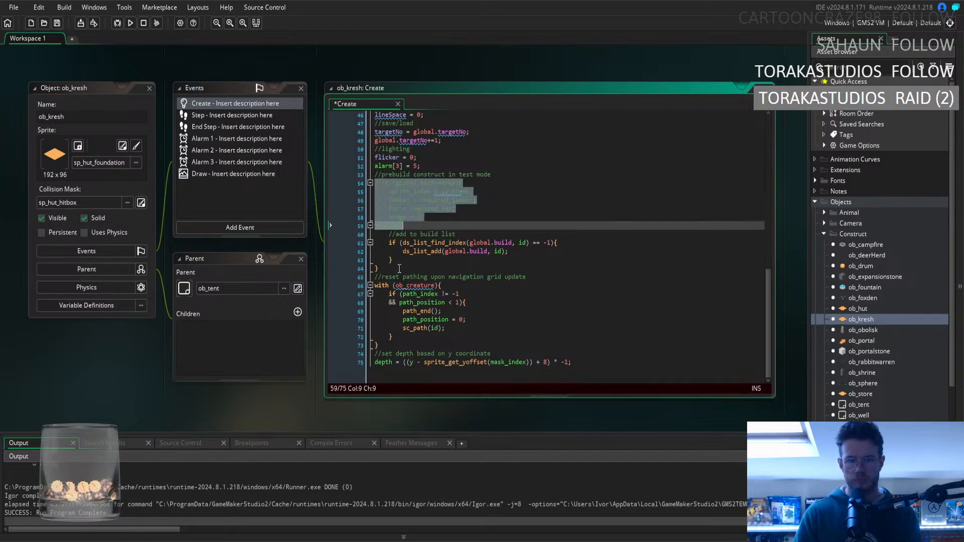
{"action": "left_click", "coordinate": [401, 269]}
{"action": "key", "text": "ctrl+k"}
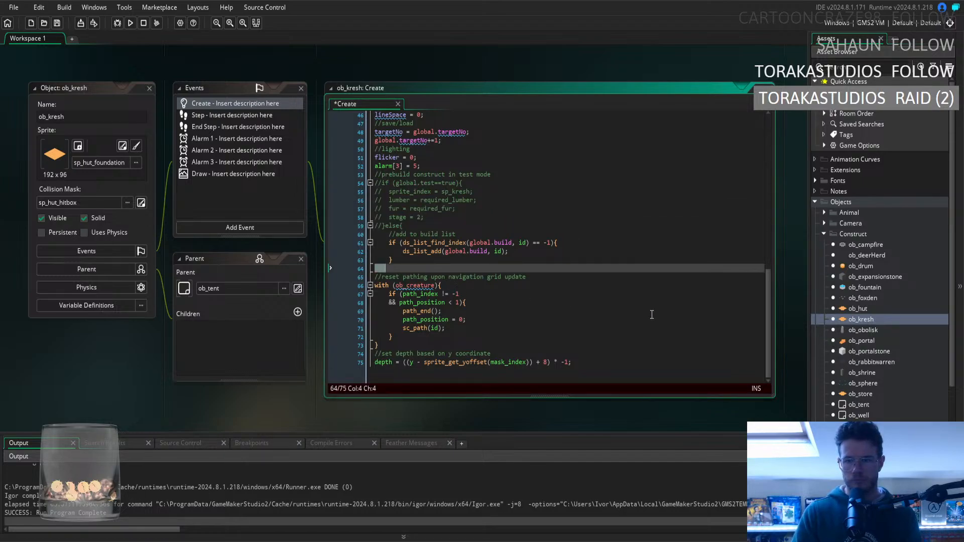
In ob_store's Create event, comment out the test-mode prebuild block through }else{ and its closing brace on line 79.
{"action": "left_click", "coordinate": [870, 394]}
{"action": "double_click", "coordinate": [870, 393]}
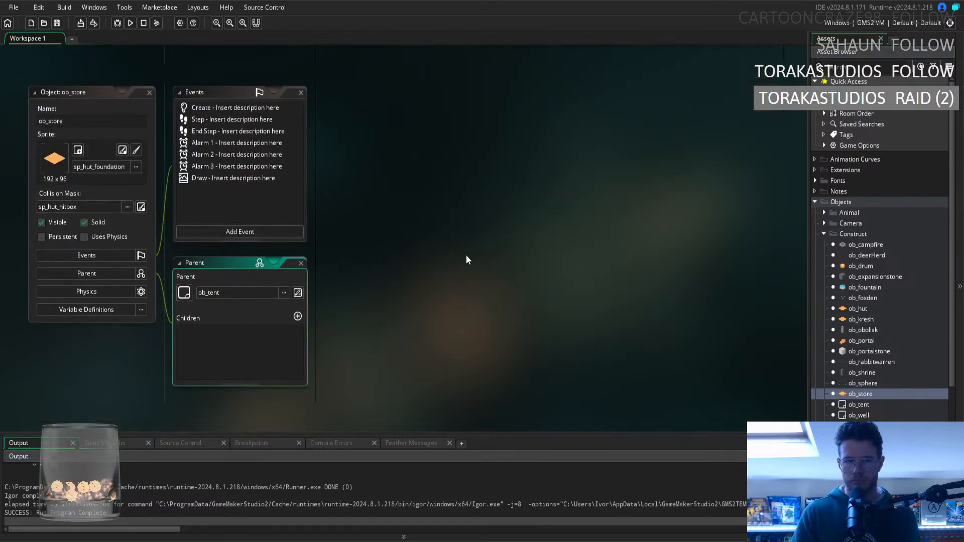
{"action": "double_click", "coordinate": [220, 104]}
{"action": "scroll", "coordinate": [519, 246], "scroll_direction": "down", "scroll_amount": 15}
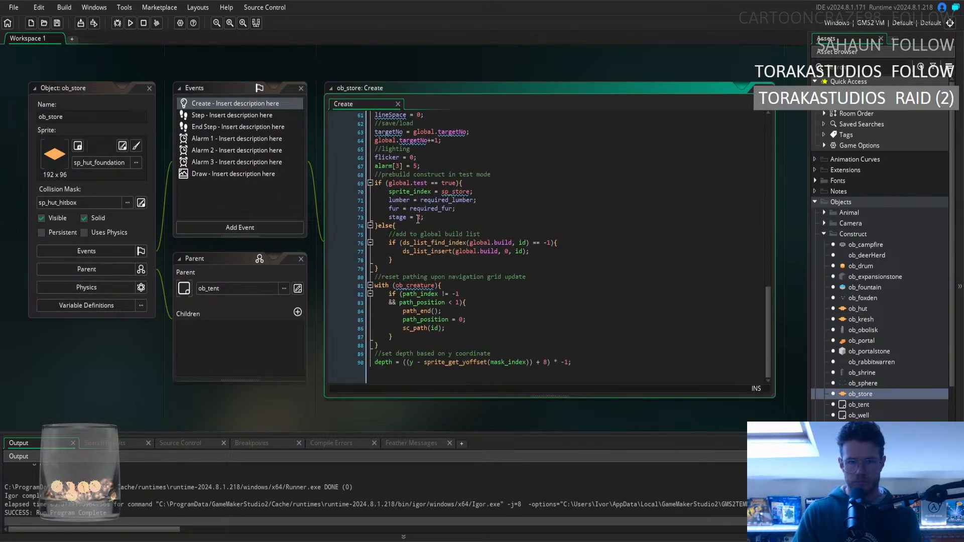
{"action": "left_click_drag", "start_coordinate": [406, 227], "coordinate": [343, 182]}
{"action": "key", "text": "ctrl+k"}
{"action": "left_click", "coordinate": [398, 269]}
{"action": "key", "text": "ctrl+k"}
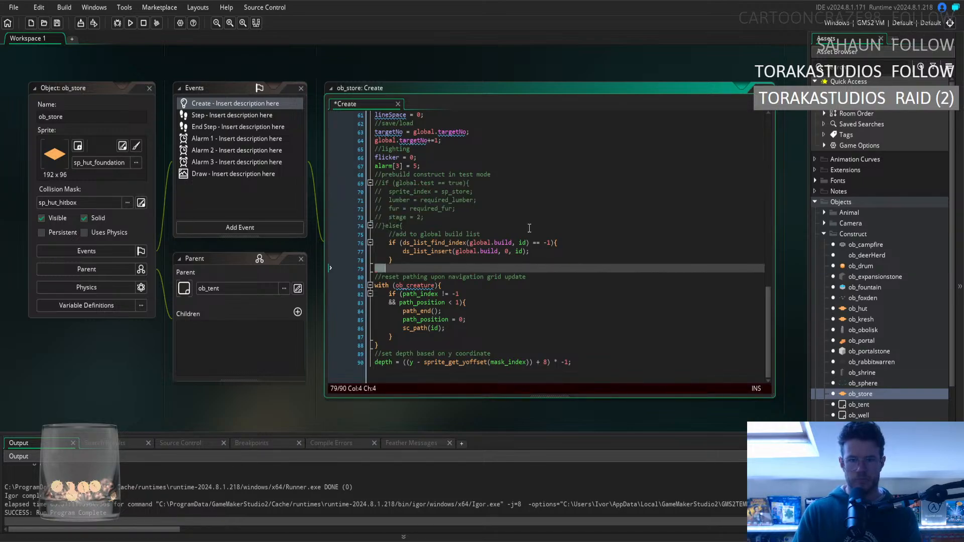
Run the game and start the Tropical Rainforest level through the Developer Menu to test the construct changes.
{"action": "left_click", "coordinate": [545, 208]}
{"action": "key", "text": "F5"}
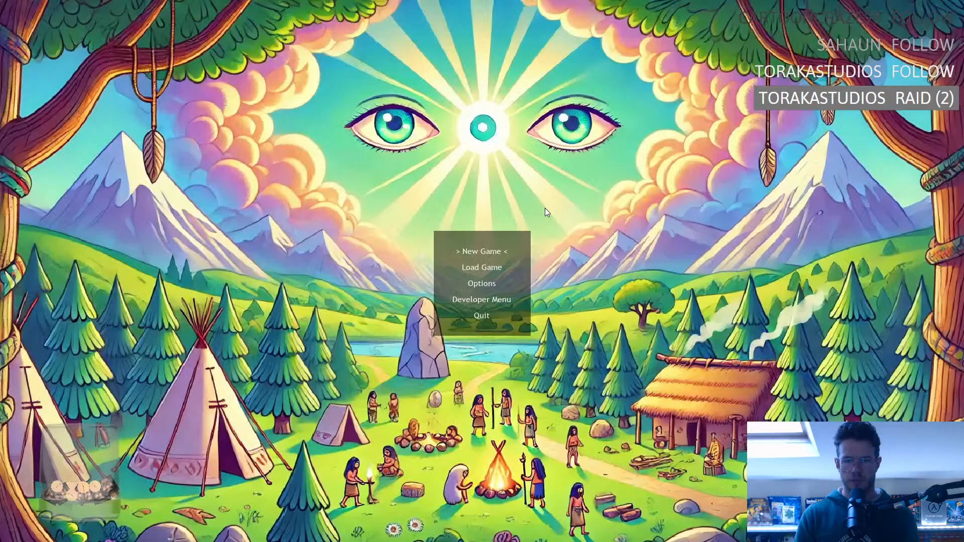
{"action": "key", "text": "Down"}
{"action": "key", "text": "Down"}
{"action": "key", "text": "Down"}
{"action": "key", "text": "Return"}
{"action": "key", "text": "Down"}
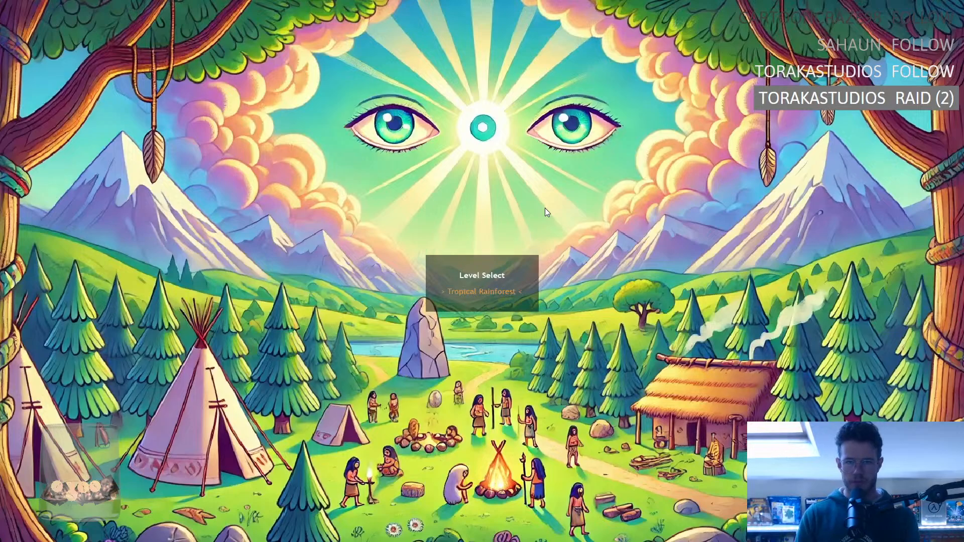
{"action": "key", "text": "Return"}
{"action": "key", "text": "Down"}
{"action": "key", "text": "Return"}
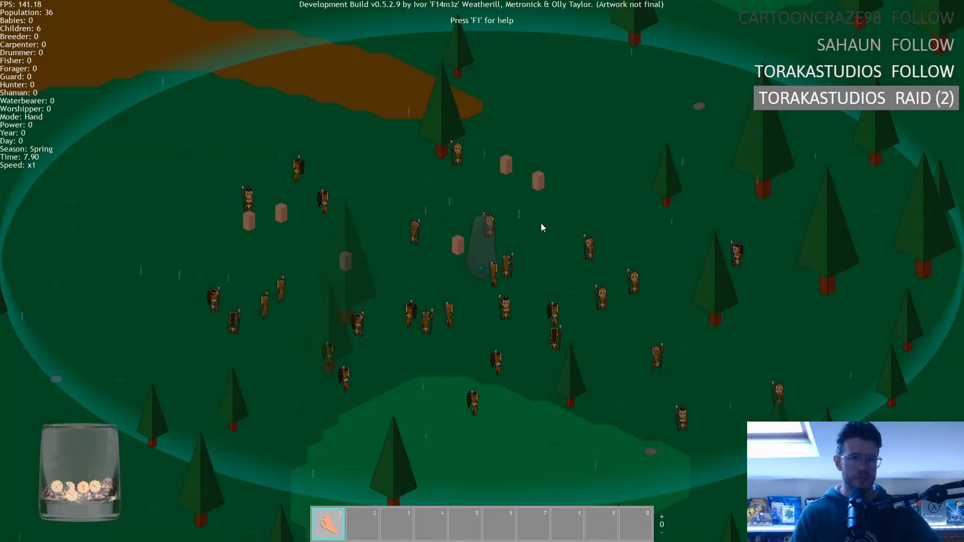
Quit the current level to the main menu and start another Developer Menu session on Easy difficulty.
{"action": "key", "text": "Escape"}
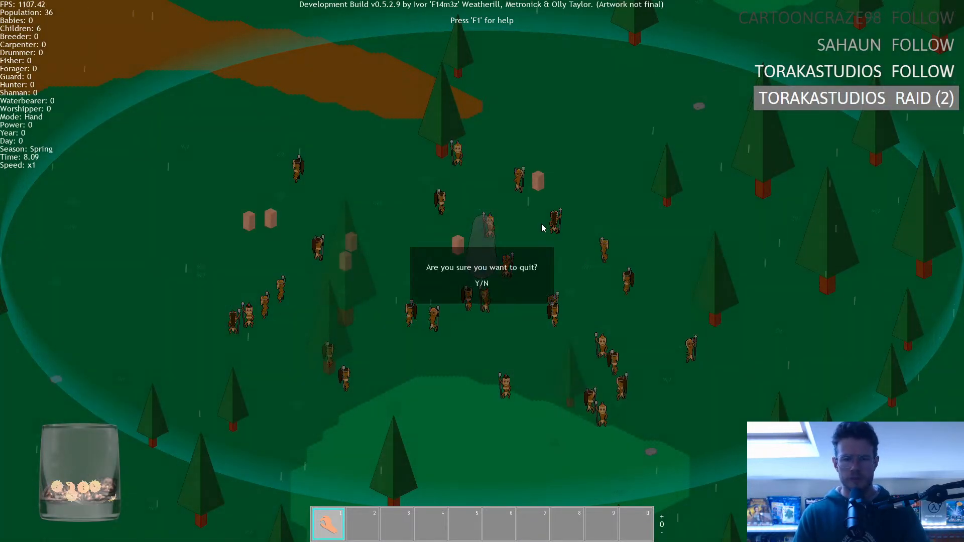
{"action": "key", "text": "y"}
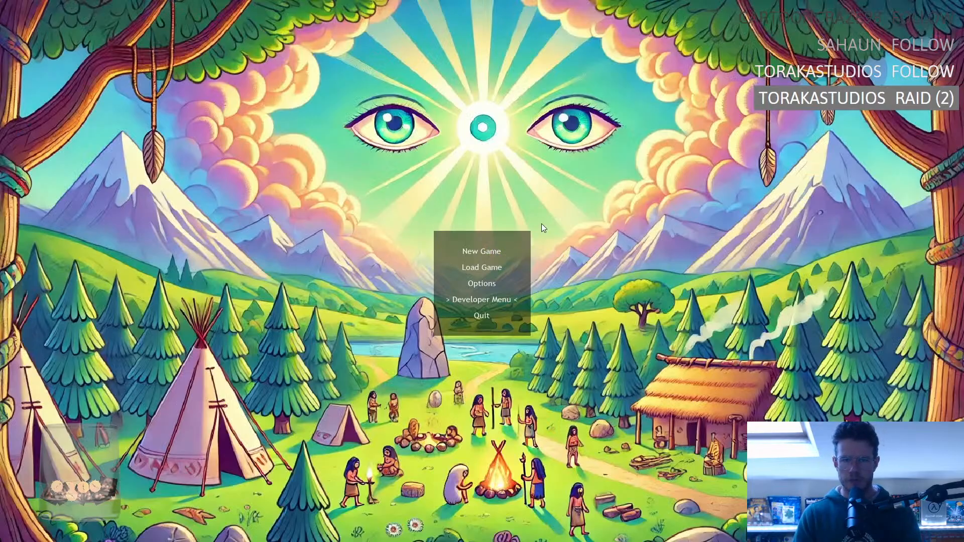
{"action": "key", "text": "Return"}
{"action": "key", "text": "Return"}
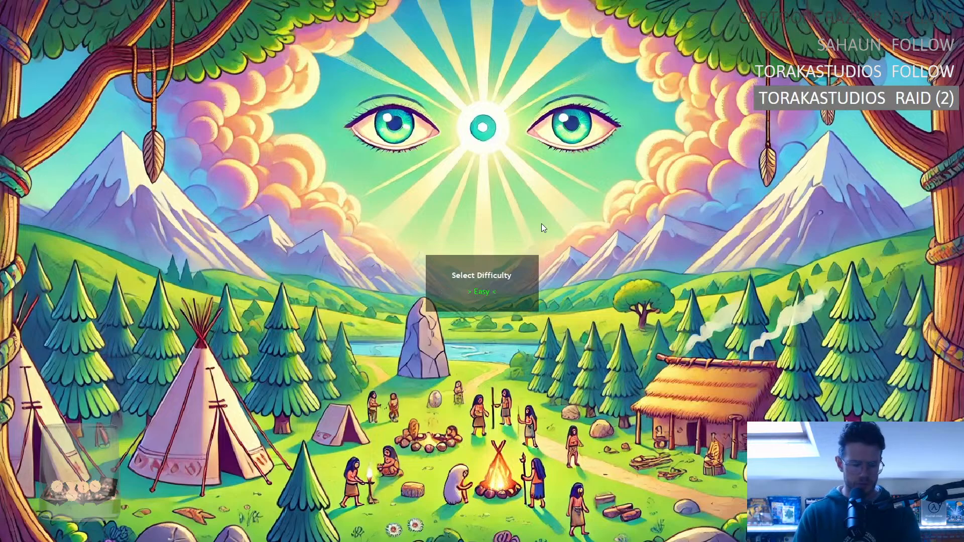
{"action": "key", "text": "Return"}
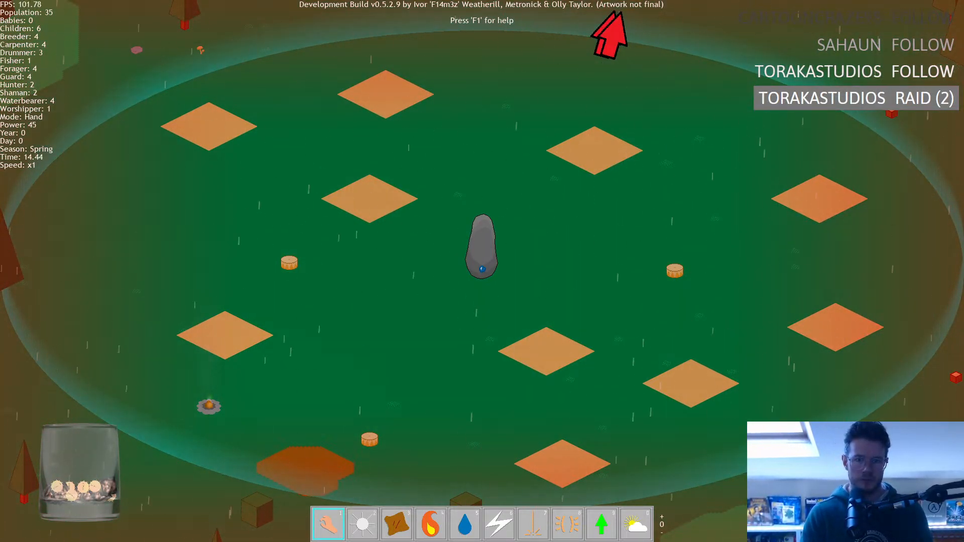
Inspect the village foundations and the surrounding forest in the running game, and bring up the quit confirmation.
{"action": "scroll", "coordinate": [190, 479], "scroll_direction": "down", "scroll_amount": 3}
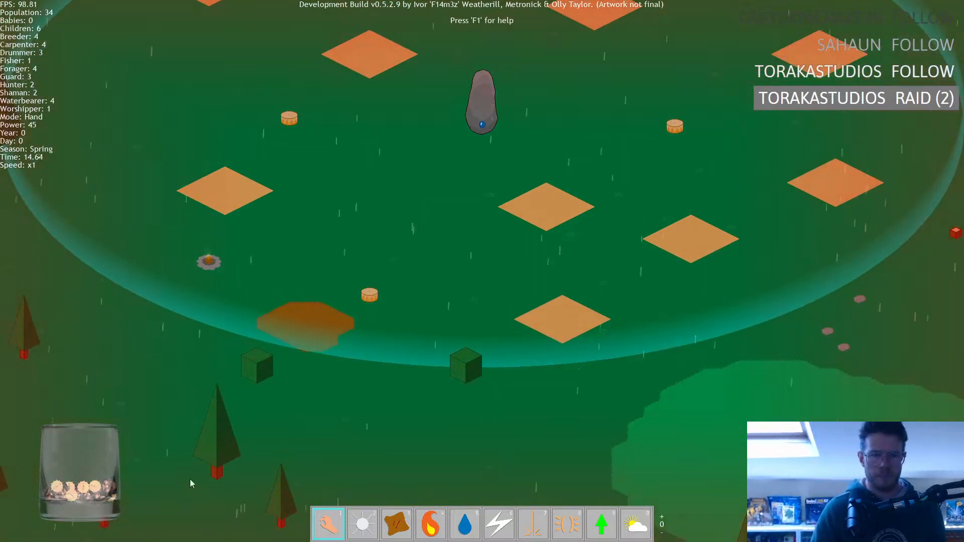
{"action": "scroll", "coordinate": [356, 233], "scroll_direction": "up", "scroll_amount": 5}
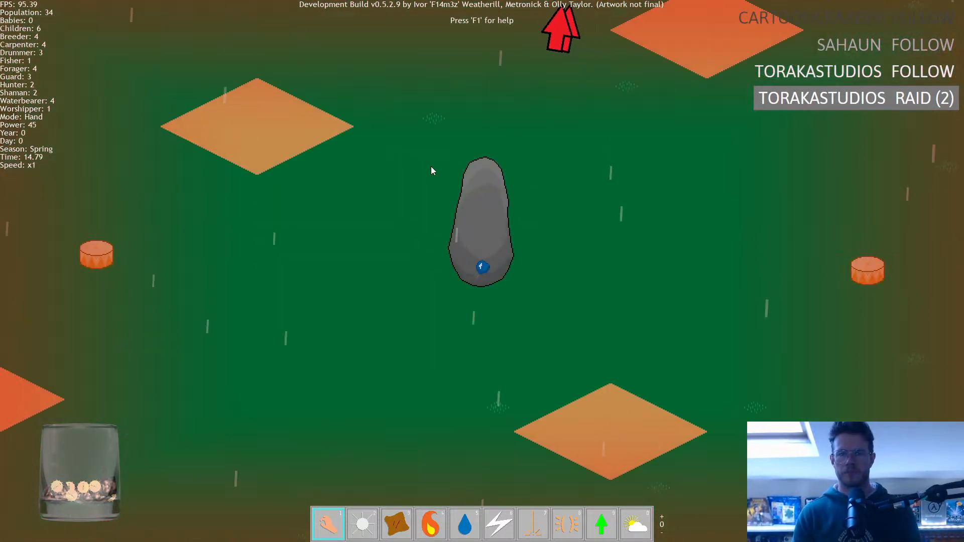
{"action": "scroll", "coordinate": [432, 168], "scroll_direction": "down", "scroll_amount": 4}
{"action": "middle_click_drag", "start_coordinate": [475, 172], "coordinate": [463, 436]}
{"action": "middle_click_drag", "start_coordinate": [572, 231], "coordinate": [531, 482]}
{"action": "middle_click_drag", "start_coordinate": [485, 404], "coordinate": [548, 295]}
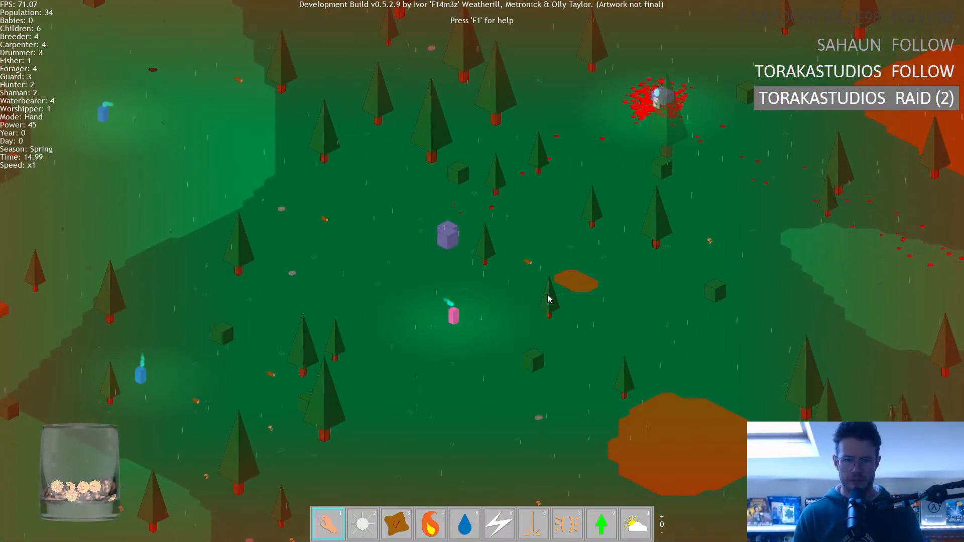
{"action": "middle_click_drag", "start_coordinate": [369, 378], "coordinate": [387, 201]}
{"action": "middle_click_drag", "start_coordinate": [556, 409], "coordinate": [430, 221]}
{"action": "middle_click_drag", "start_coordinate": [513, 348], "coordinate": [371, 136]}
{"action": "middle_click_drag", "start_coordinate": [470, 308], "coordinate": [608, 521]}
{"action": "middle_click_drag", "start_coordinate": [265, 103], "coordinate": [331, 477]}
{"action": "middle_click_drag", "start_coordinate": [288, 232], "coordinate": [221, 217]}
{"action": "key", "text": "Escape"}
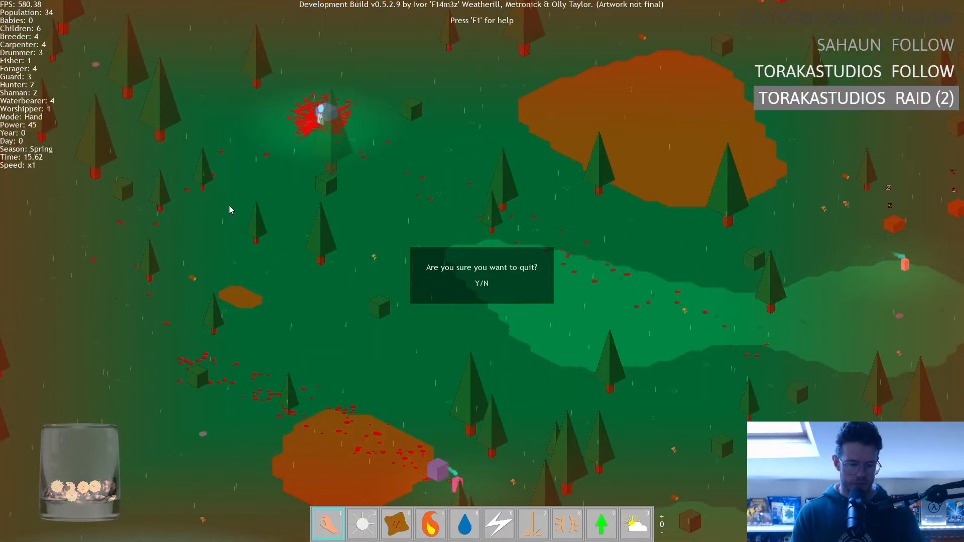
Quit the level and exit the game, and return to the audio_group_set_gain line in ob_menu's Key Press - D code.
{"action": "key", "text": "y"}
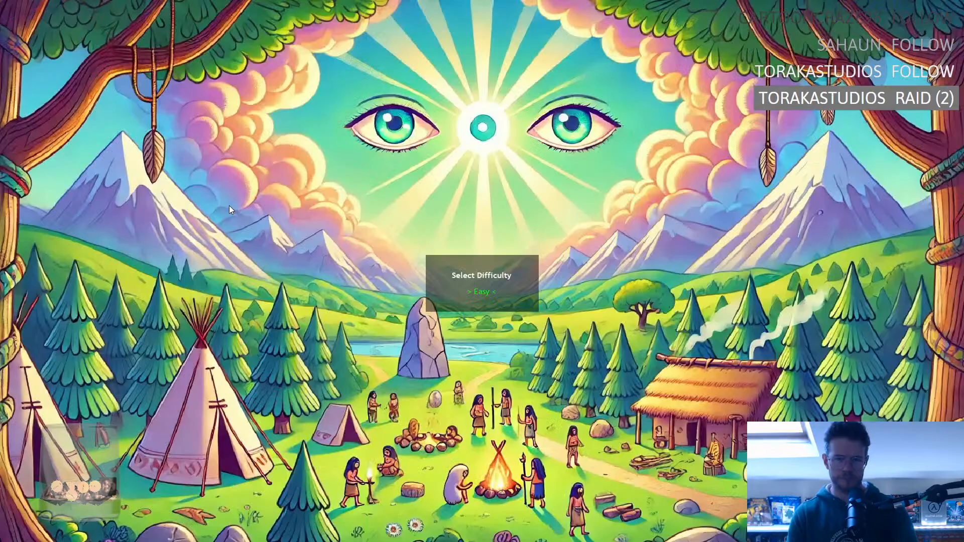
{"action": "key", "text": "Escape"}
{"action": "key", "text": "Escape"}
{"action": "left_click", "coordinate": [588, 259]}
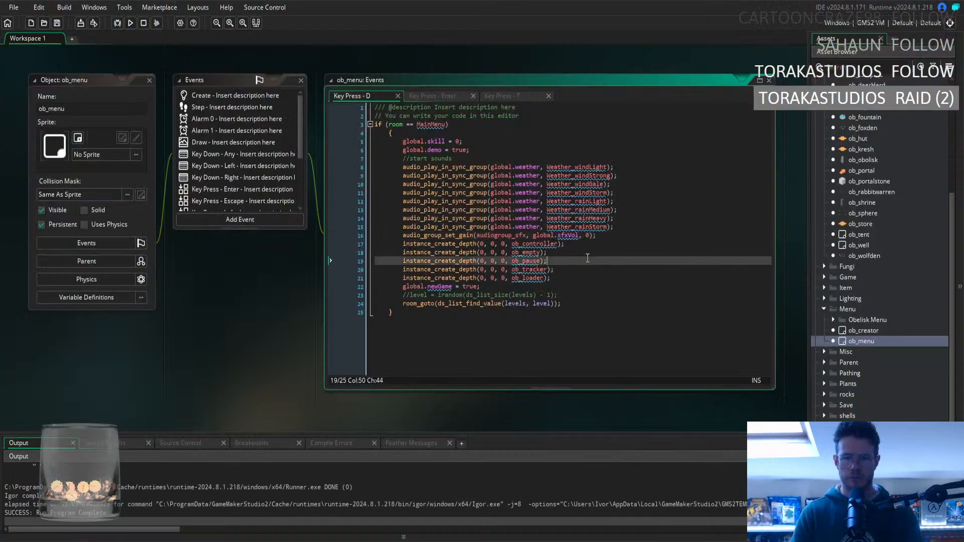
{"action": "left_click", "coordinate": [568, 245]}
{"action": "left_click", "coordinate": [544, 236]}
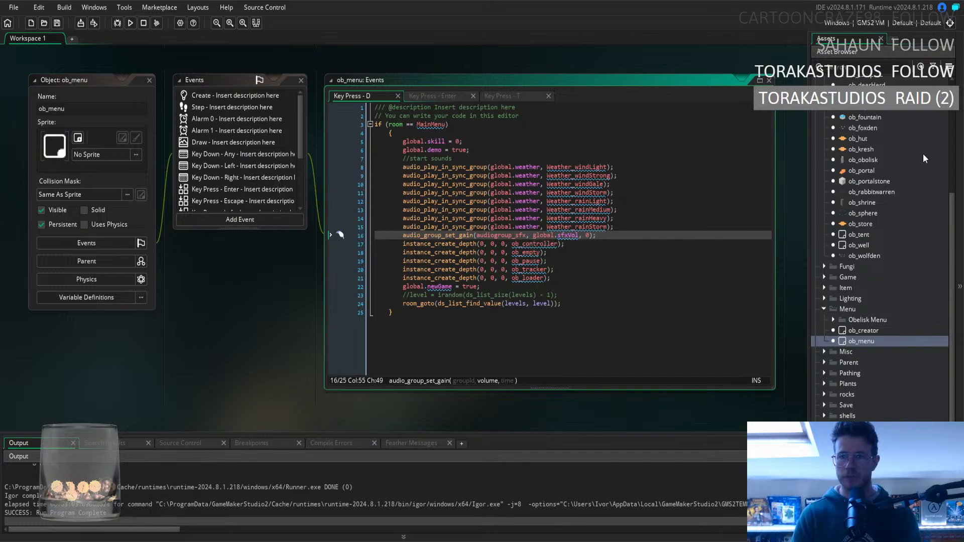
In ob_controller's Create event, set global.show_sfx to true.
{"action": "scroll", "coordinate": [869, 198], "scroll_direction": "up", "scroll_amount": 5}
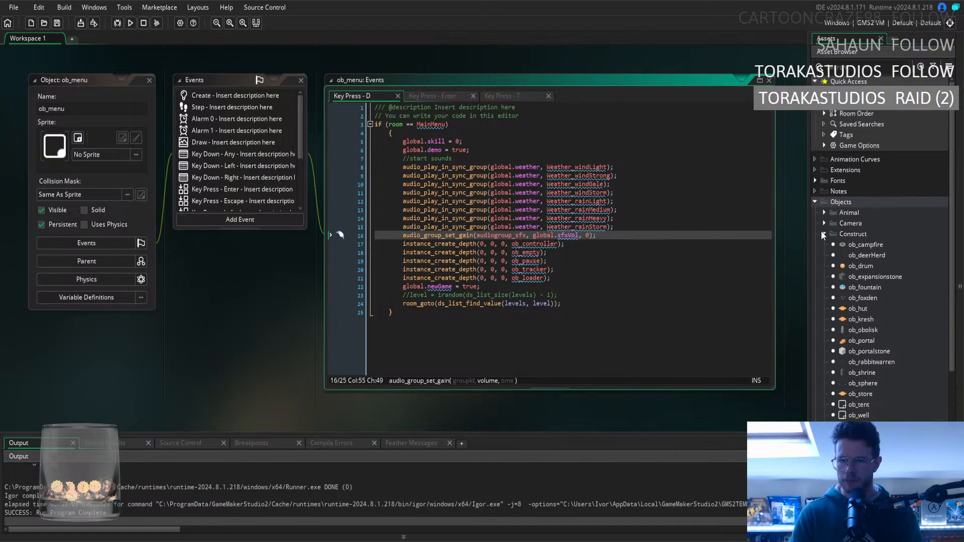
{"action": "scroll", "coordinate": [821, 367], "scroll_direction": "down", "scroll_amount": 3}
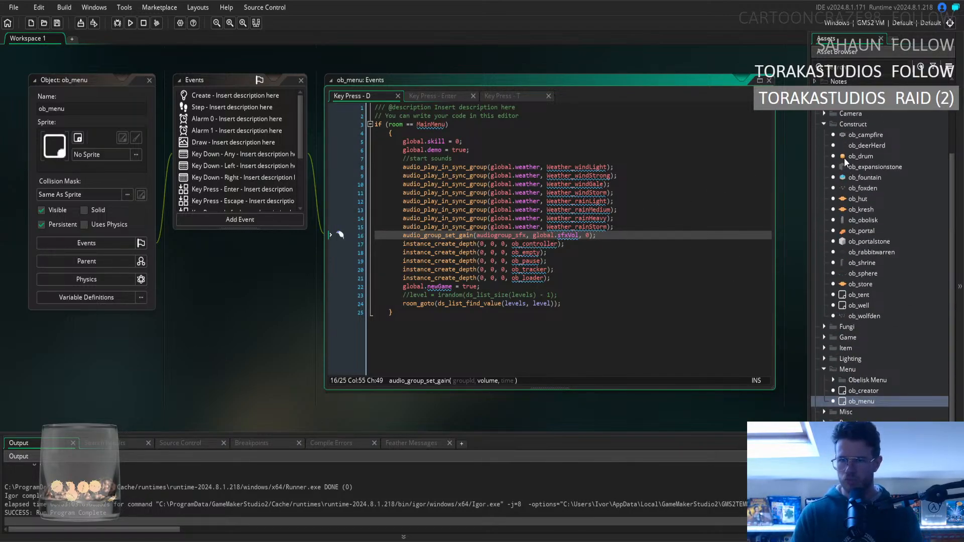
{"action": "left_click", "coordinate": [825, 339]}
{"action": "double_click", "coordinate": [851, 349]}
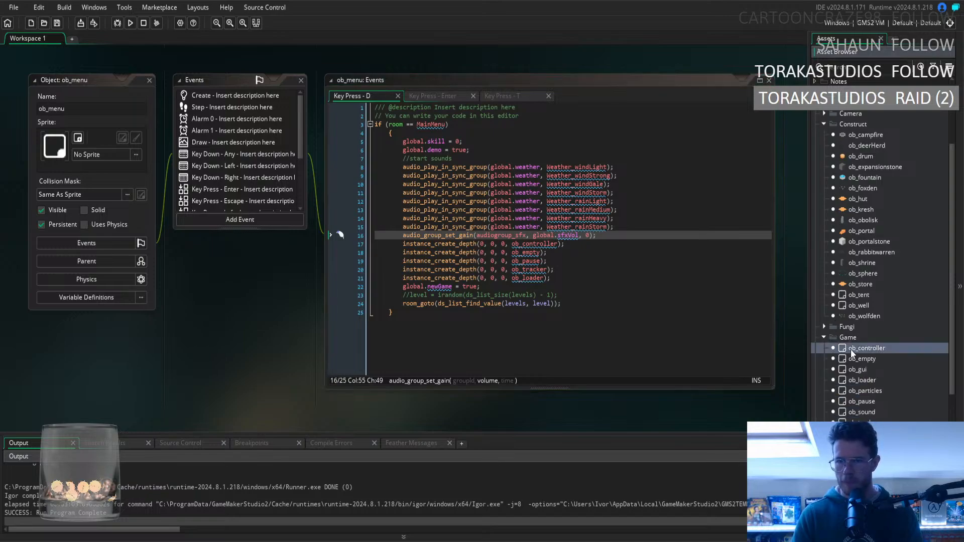
{"action": "left_click", "coordinate": [234, 96]}
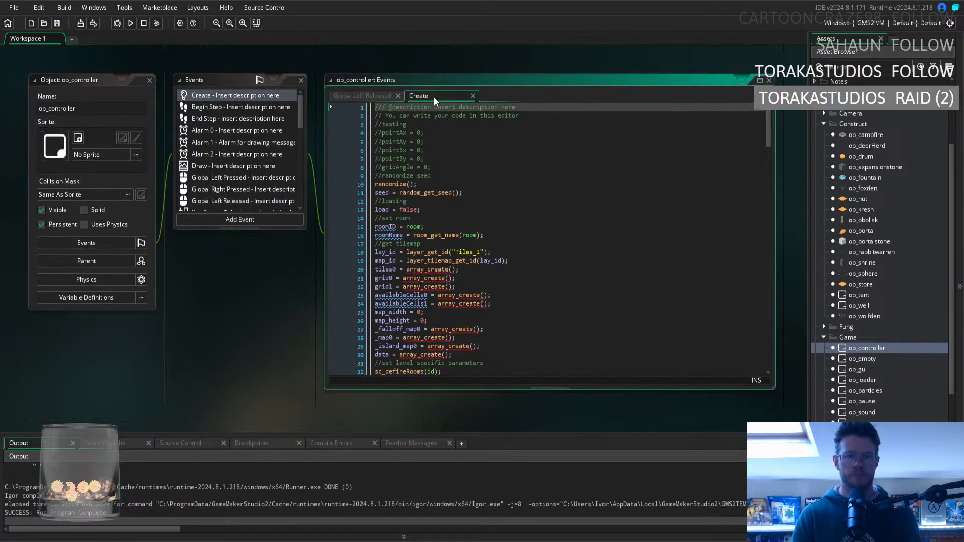
{"action": "left_click_drag", "start_coordinate": [768, 125], "coordinate": [764, 168]}
{"action": "double_click", "coordinate": [447, 238]}
{"action": "type", "text": "true"}
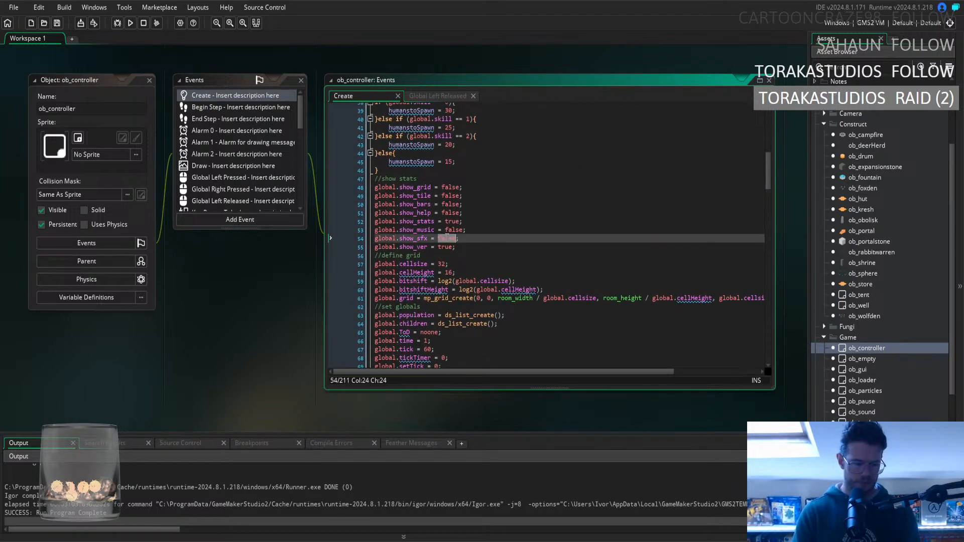
Run the game and start the Tropical Rainforest level on Easy to test the sound effects display, and exit the game.
{"action": "key", "text": "F5"}
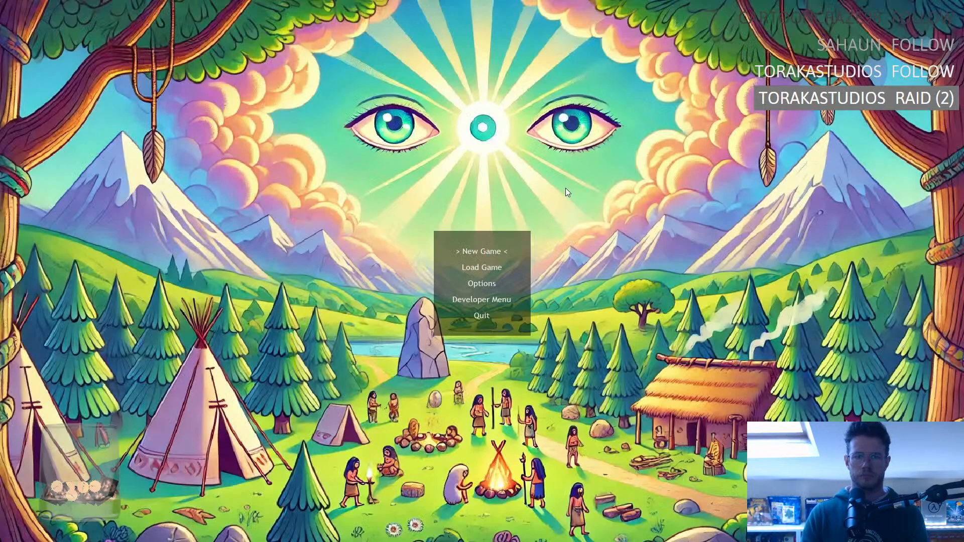
{"action": "key", "text": "Down"}
{"action": "key", "text": "Return"}
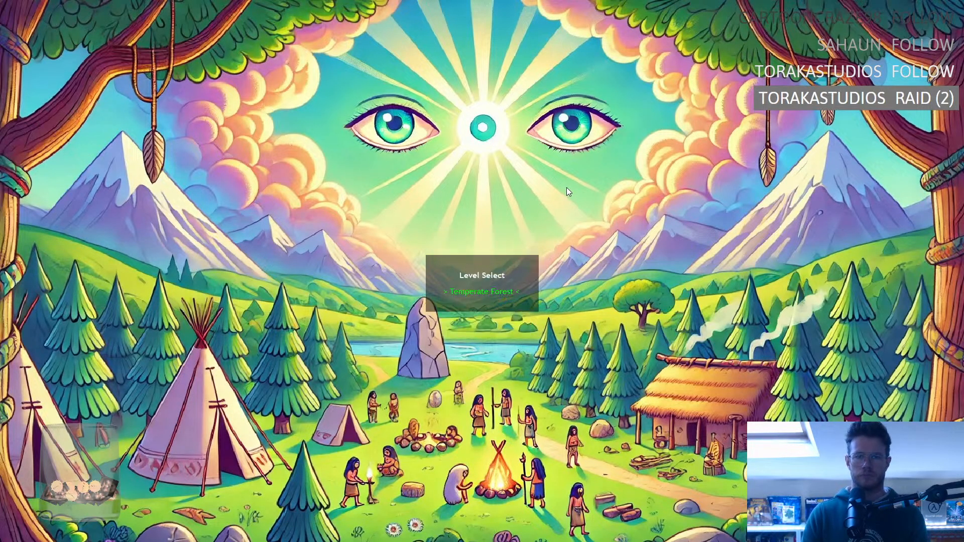
{"action": "key", "text": "Right"}
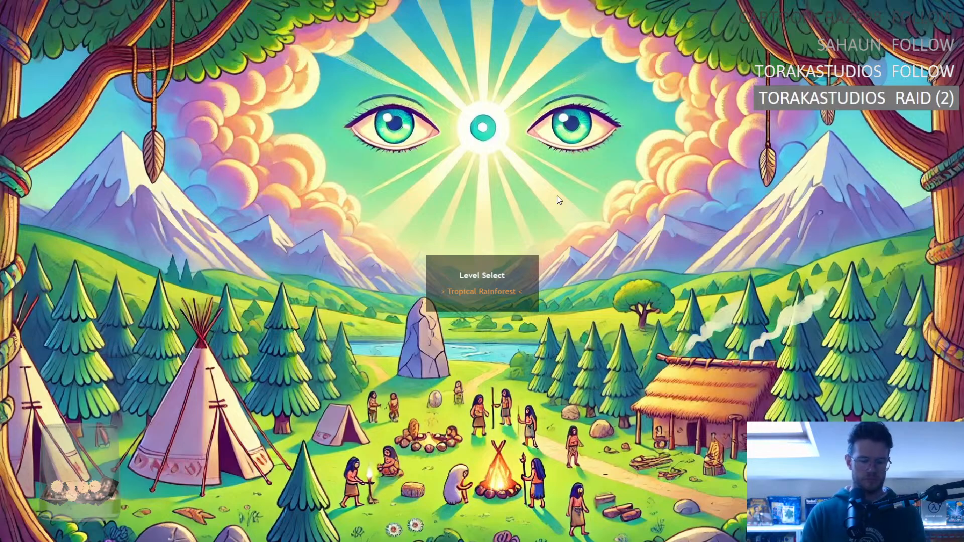
{"action": "key", "text": "Return"}
{"action": "key", "text": "Return"}
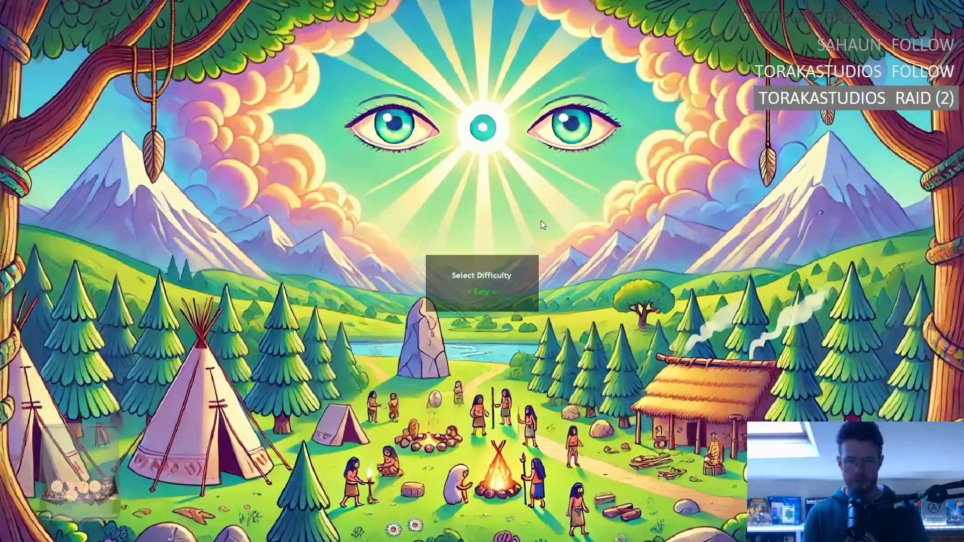
{"action": "key", "text": "Escape"}
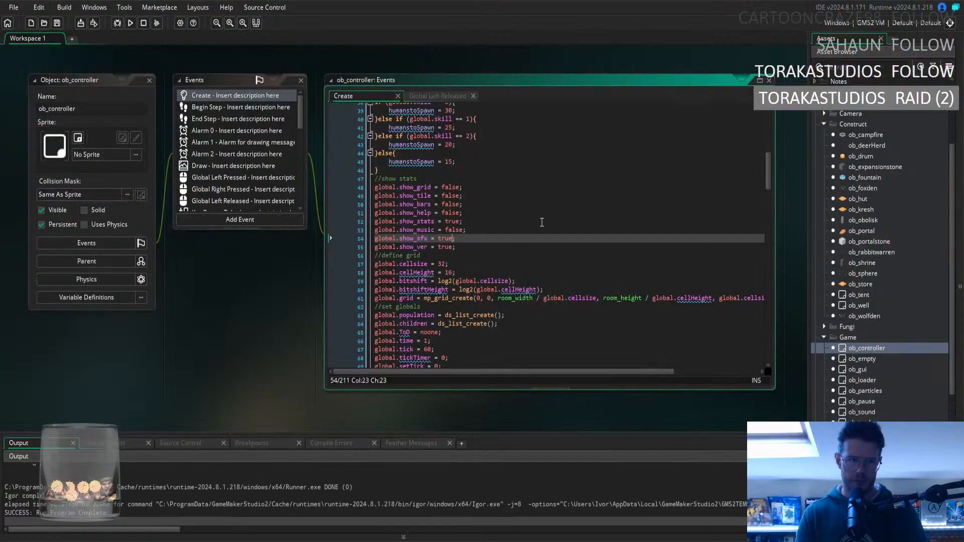
Run the game again, set the SFX Volume to 100% in the options, and load the saved game.
{"action": "left_click", "coordinate": [130, 23]}
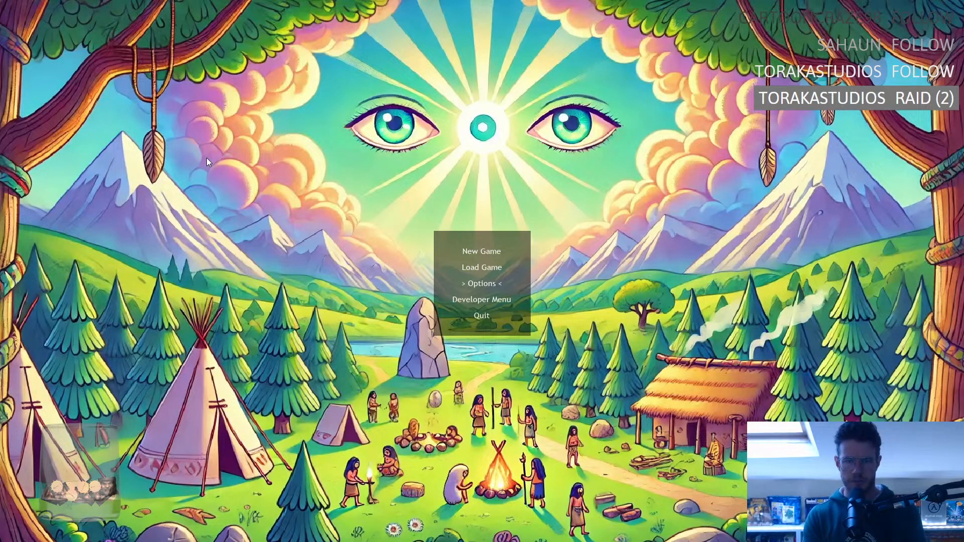
{"action": "key", "text": "Return"}
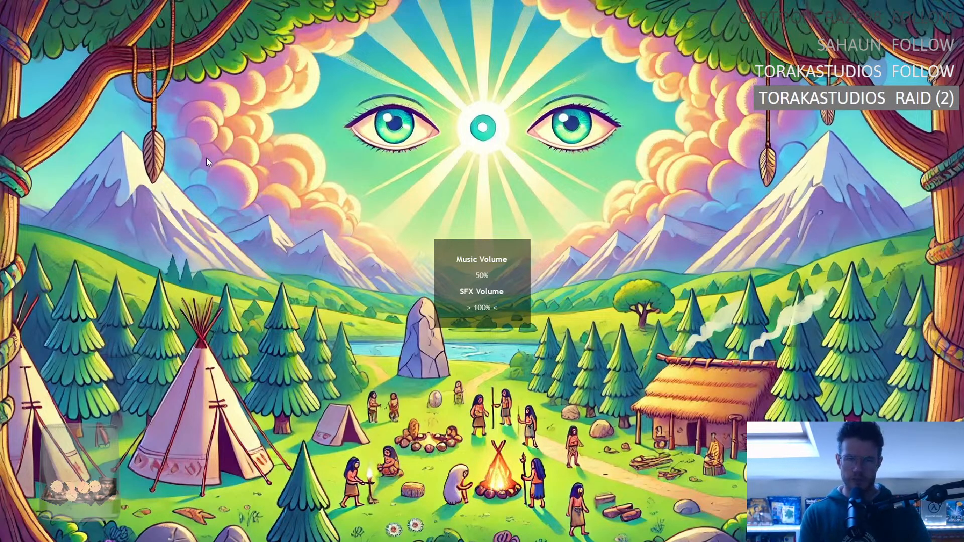
{"action": "key", "text": "Escape"}
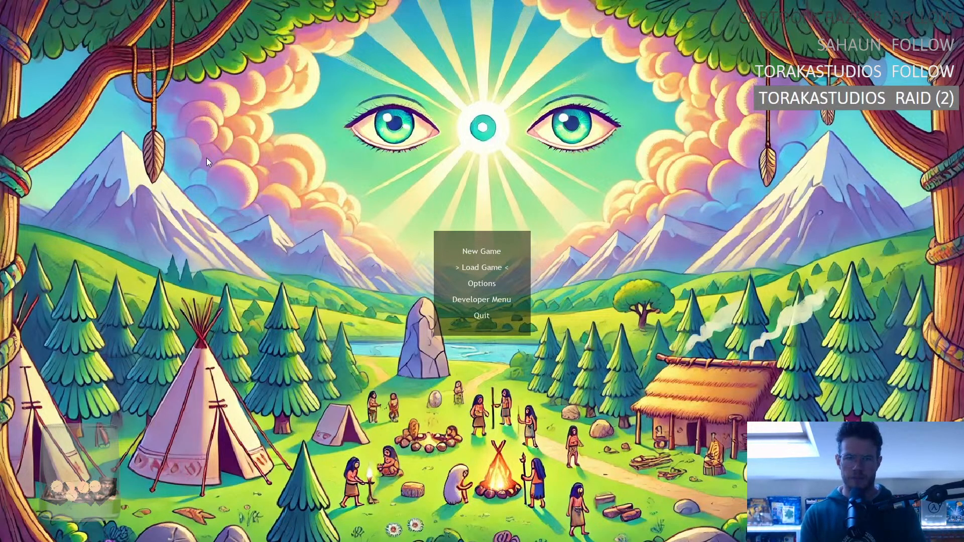
{"action": "key", "text": "Return"}
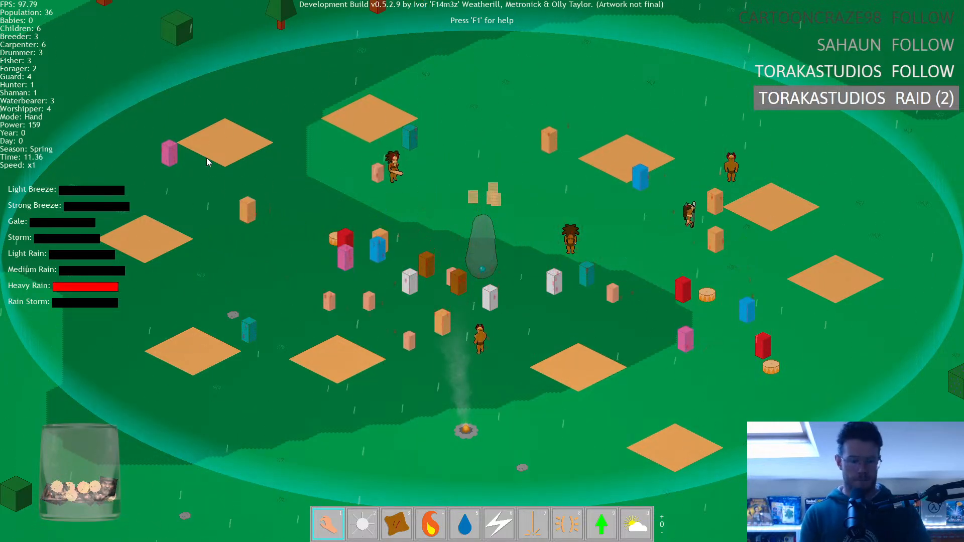
Quit to the main menu, reload the saved game to recheck the weather sound levels, and quit the level again.
{"action": "key", "text": "Escape"}
{"action": "key", "text": "y"}
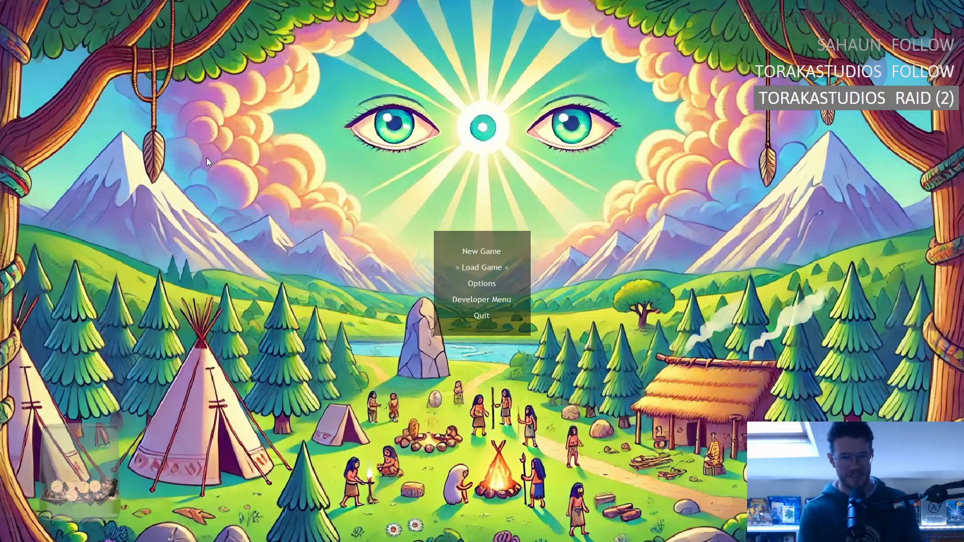
{"action": "key", "text": "Return"}
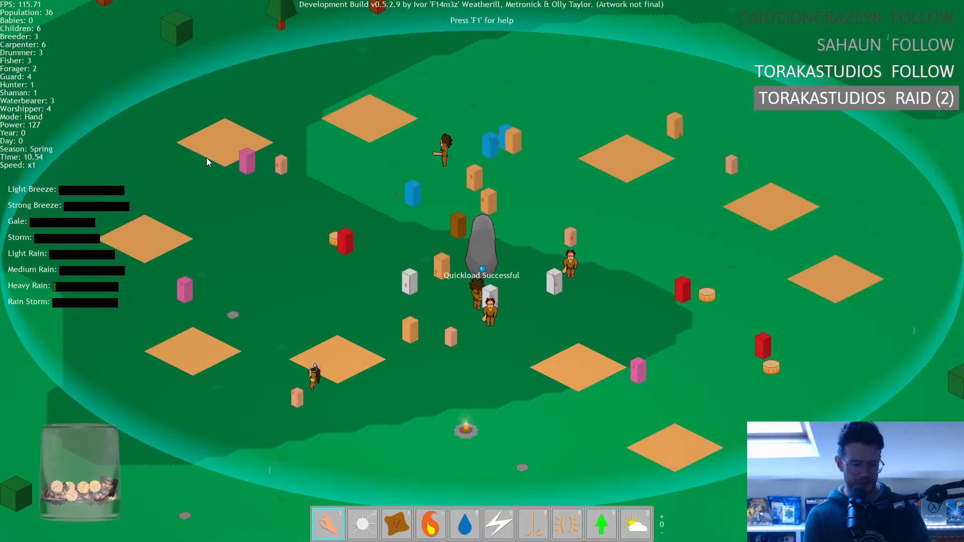
{"action": "key", "text": "y"}
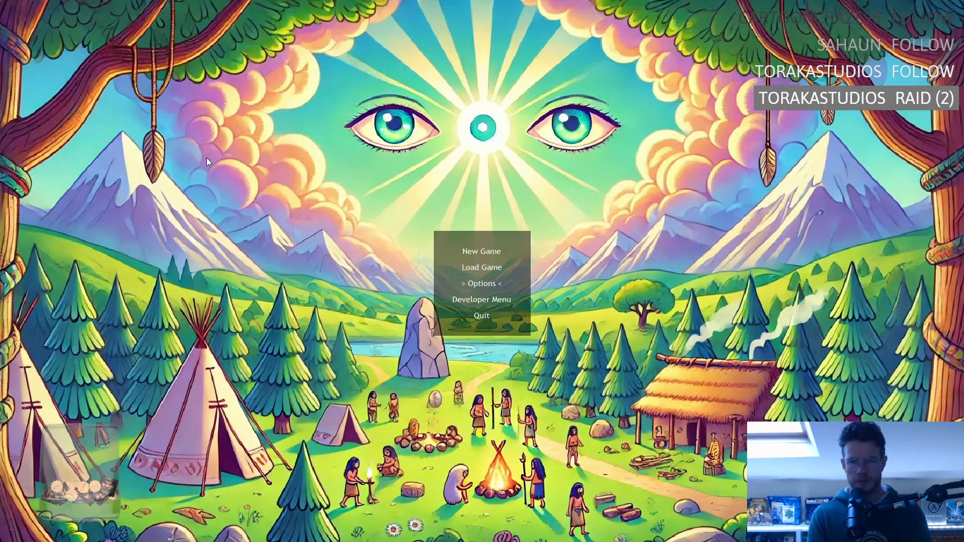
Set the SFX Volume to 30% in the options and load the saved game to examine the rain storm level.
{"action": "key", "text": "Return"}
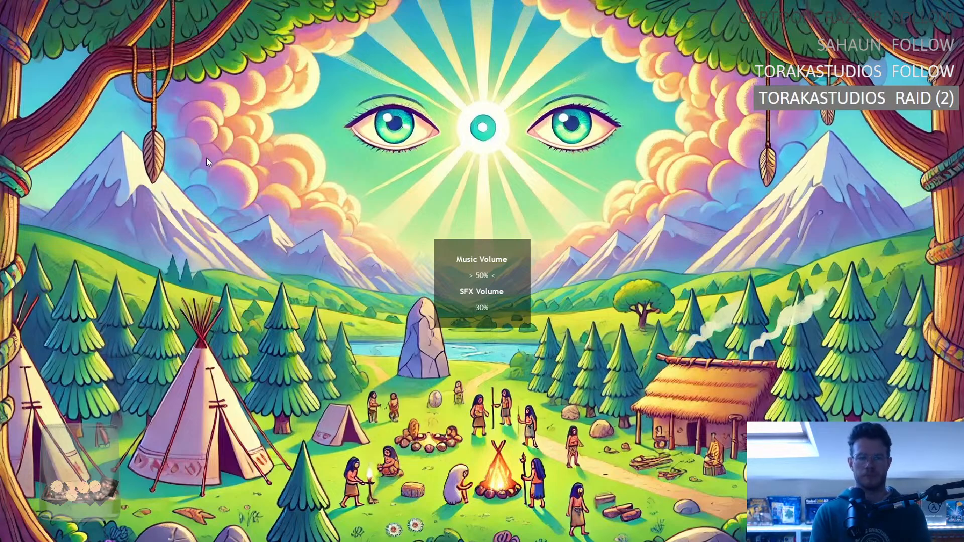
{"action": "key", "text": "Escape"}
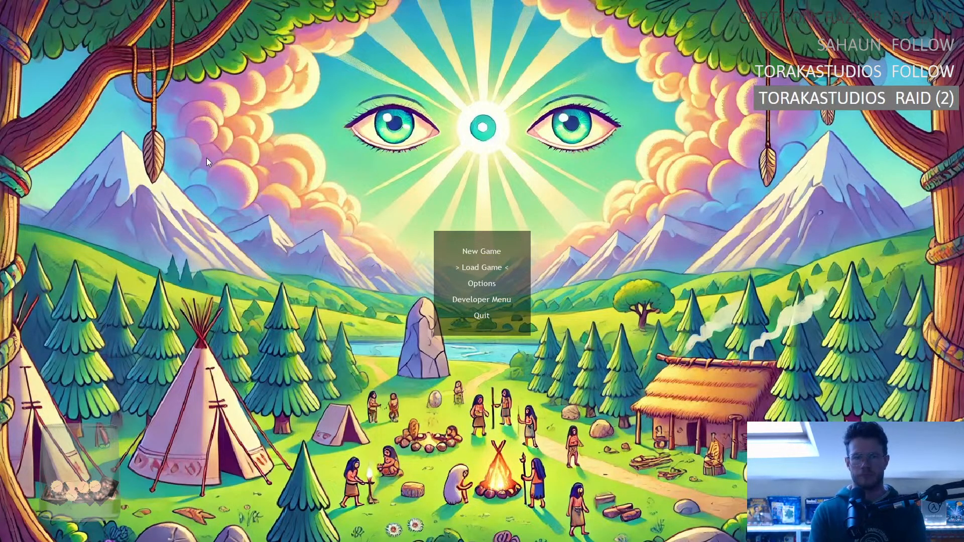
{"action": "key", "text": "Return"}
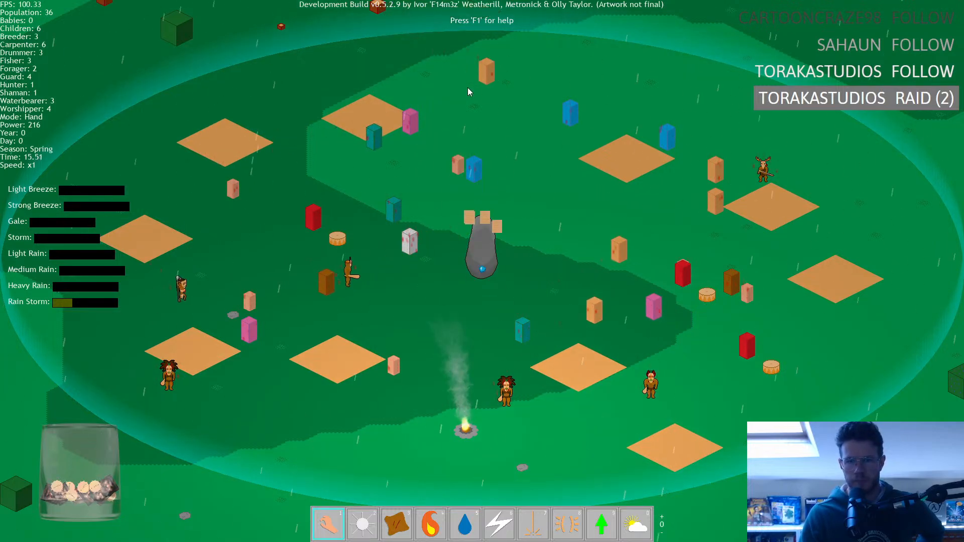
{"action": "scroll", "coordinate": [468, 87], "scroll_direction": "down", "scroll_amount": 5}
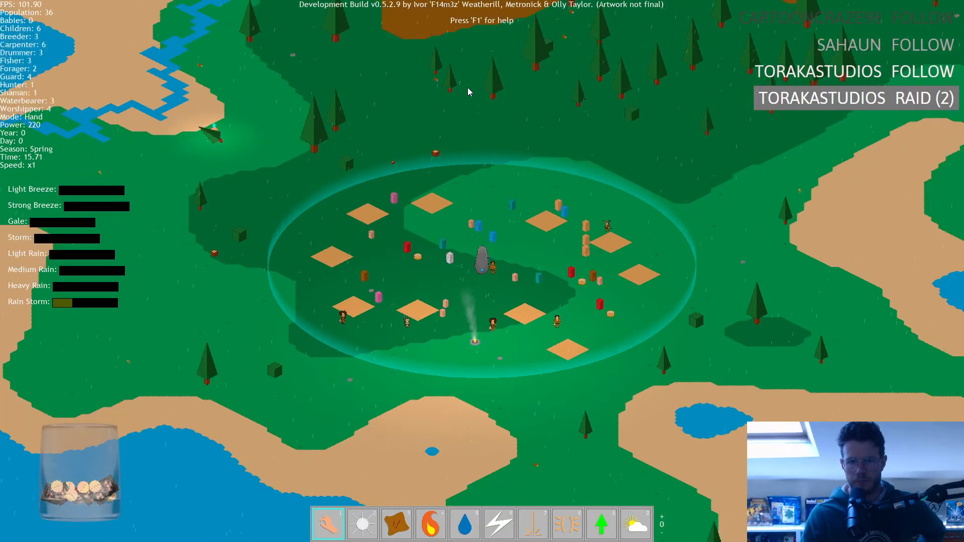
{"action": "scroll", "coordinate": [468, 87], "scroll_direction": "down", "scroll_amount": 3}
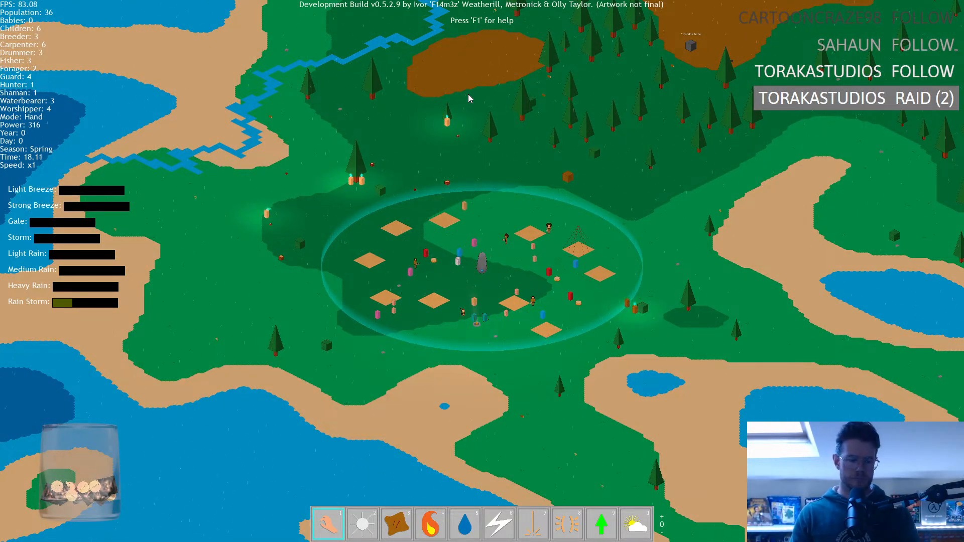
Quit the level and exit the game, and review the show stats settings in ob_controller's Create code.
{"action": "key", "text": "Escape"}
{"action": "key", "text": "y"}
{"action": "key", "text": "Down"}
{"action": "key", "text": "Return"}
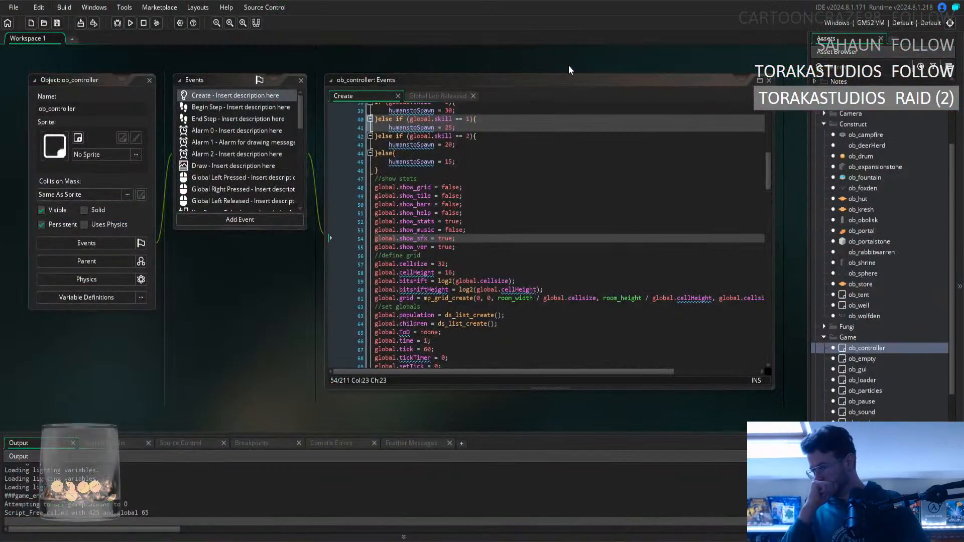
{"action": "left_click", "coordinate": [430, 221]}
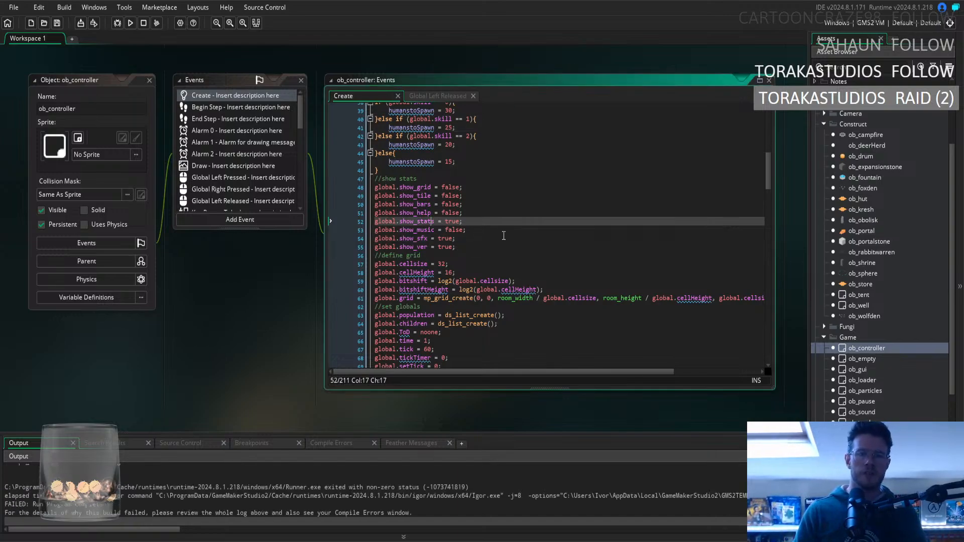
{"action": "scroll", "coordinate": [501, 259], "scroll_direction": "up", "scroll_amount": 3}
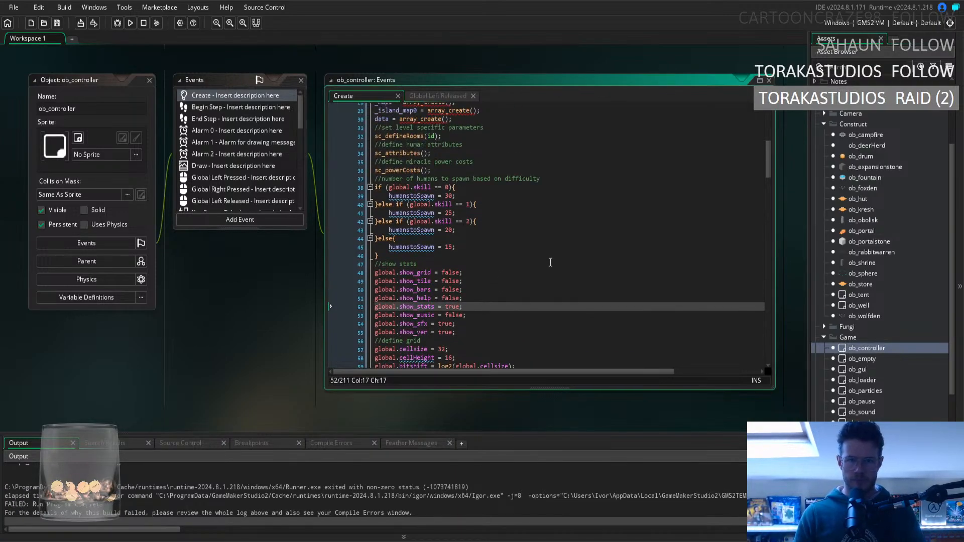
In ob_sound's Create event, set global.bgmVol to 0.4 and global.sfxVol to 0.2, and save the change.
{"action": "double_click", "coordinate": [876, 410]}
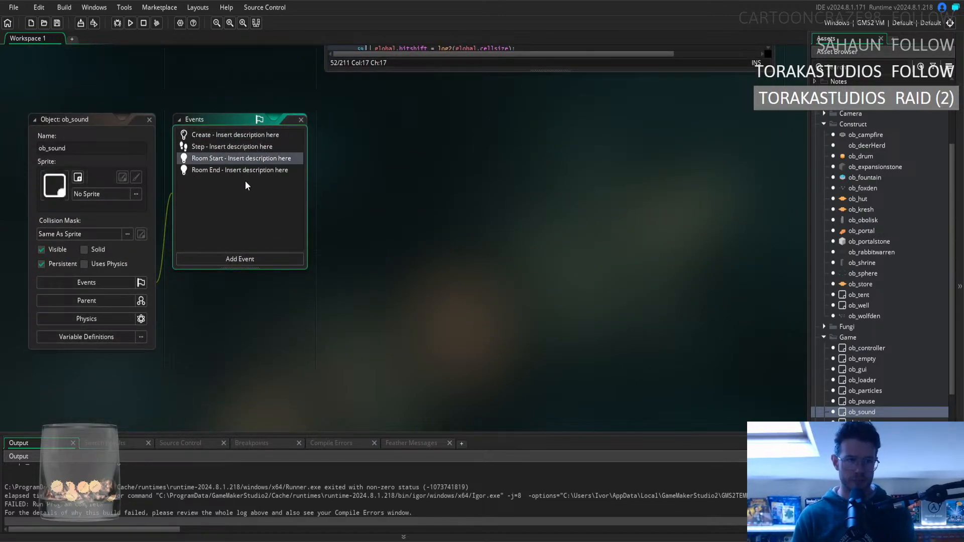
{"action": "key", "text": "Up"}
{"action": "key", "text": "Down"}
{"action": "key", "text": "Down"}
{"action": "key", "text": "Up"}
{"action": "key", "text": "Up"}
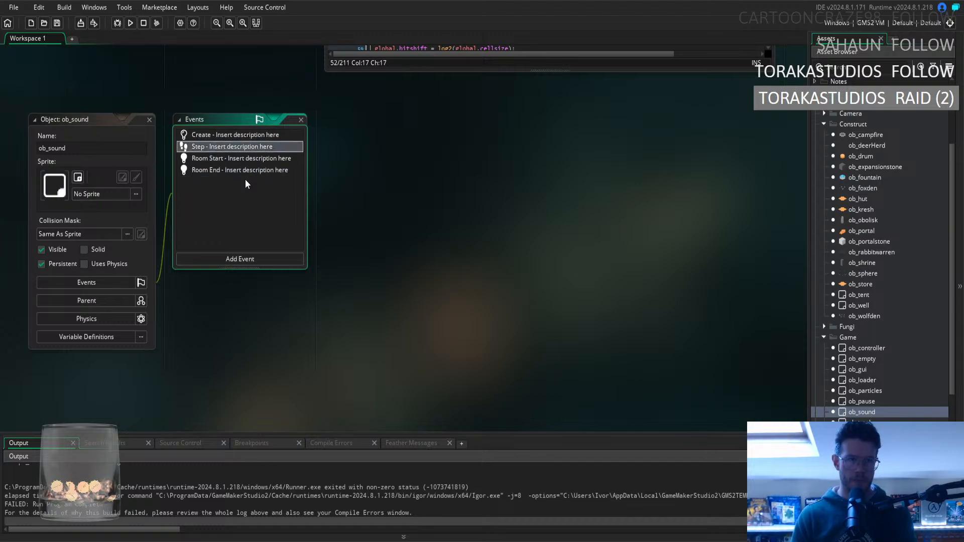
{"action": "double_click", "coordinate": [248, 134]}
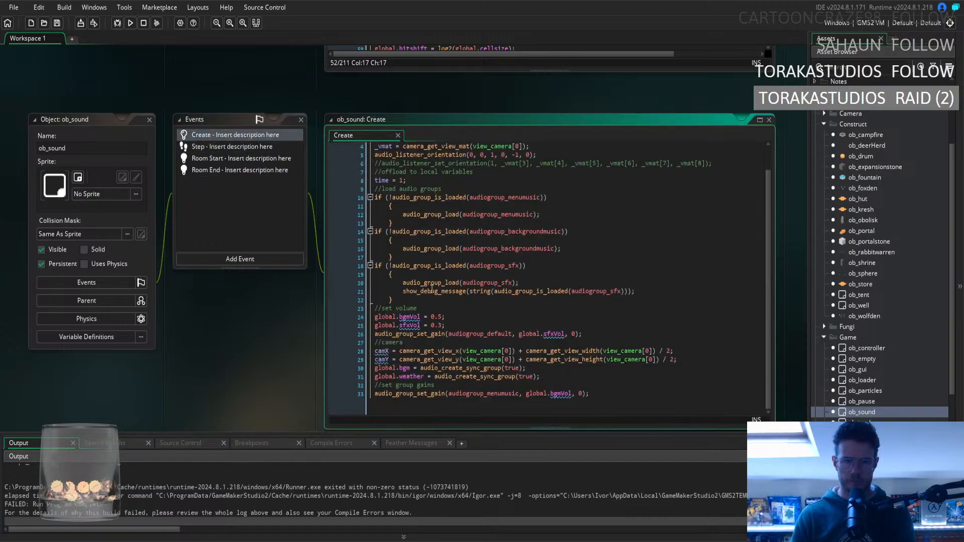
{"action": "left_click", "coordinate": [439, 325]}
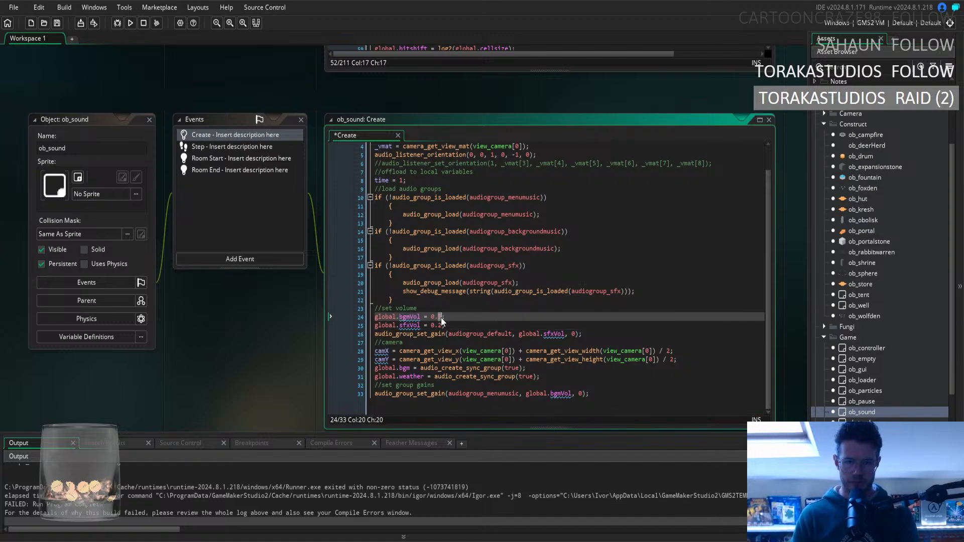
{"action": "type", "text": ";"}
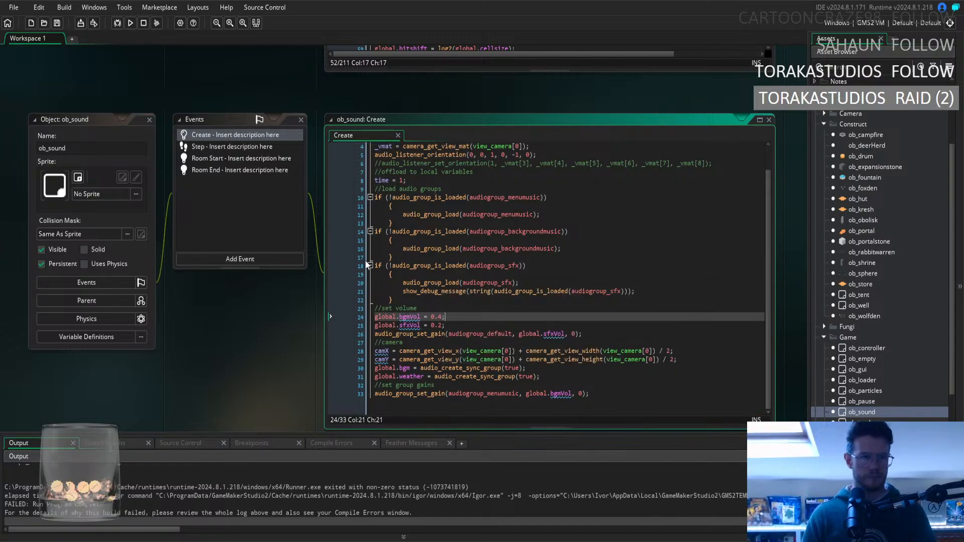
{"action": "scroll", "coordinate": [887, 376], "scroll_direction": "down", "scroll_amount": 6}
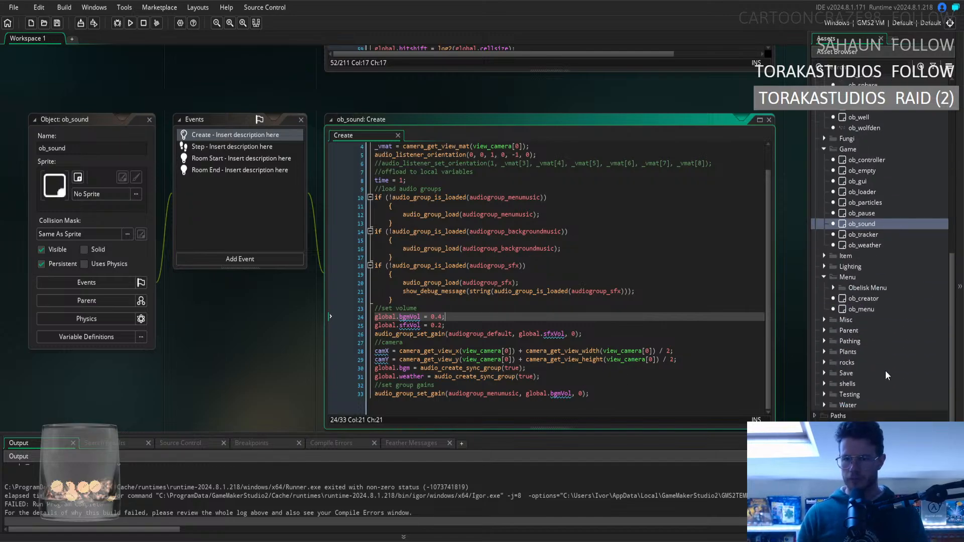
{"action": "scroll", "coordinate": [197, 367], "scroll_direction": "up", "scroll_amount": 5}
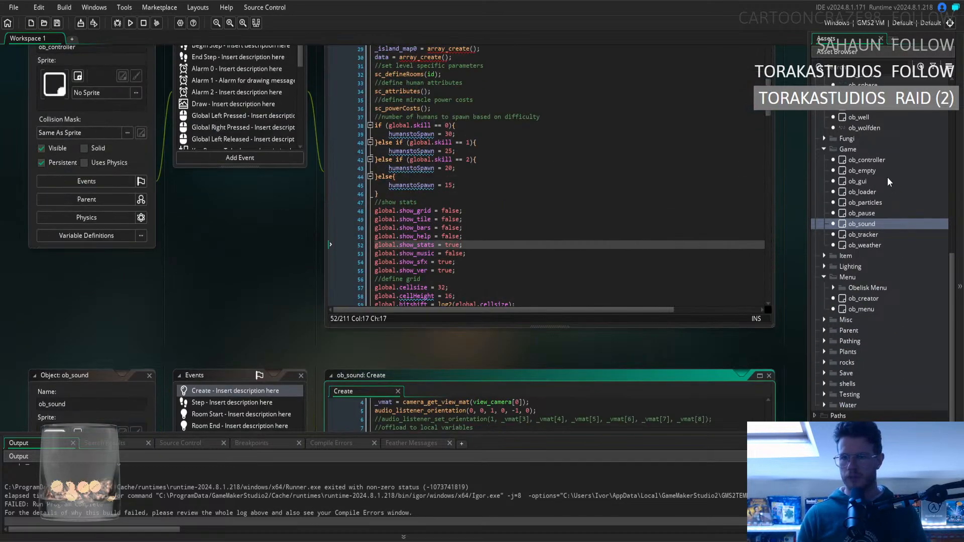
Review ob_controller's Create code and the test-mode code in ob_menu's Key Press - T event.
{"action": "double_click", "coordinate": [883, 160]}
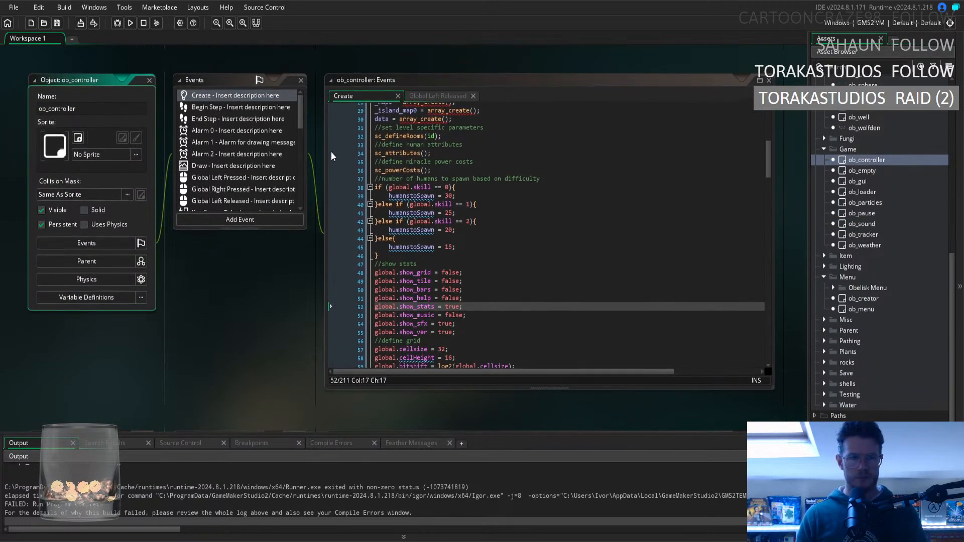
{"action": "double_click", "coordinate": [861, 309]}
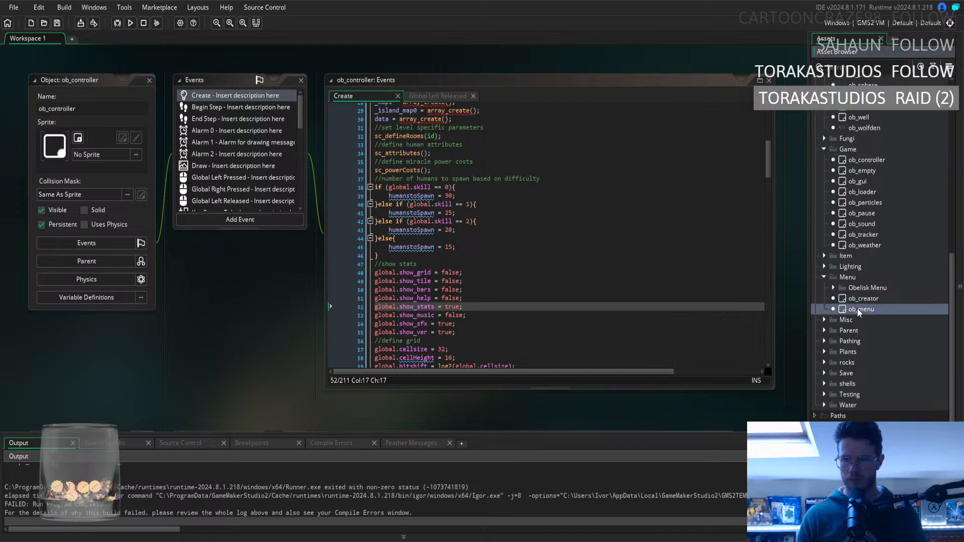
{"action": "scroll", "coordinate": [261, 186], "scroll_direction": "down", "scroll_amount": 5}
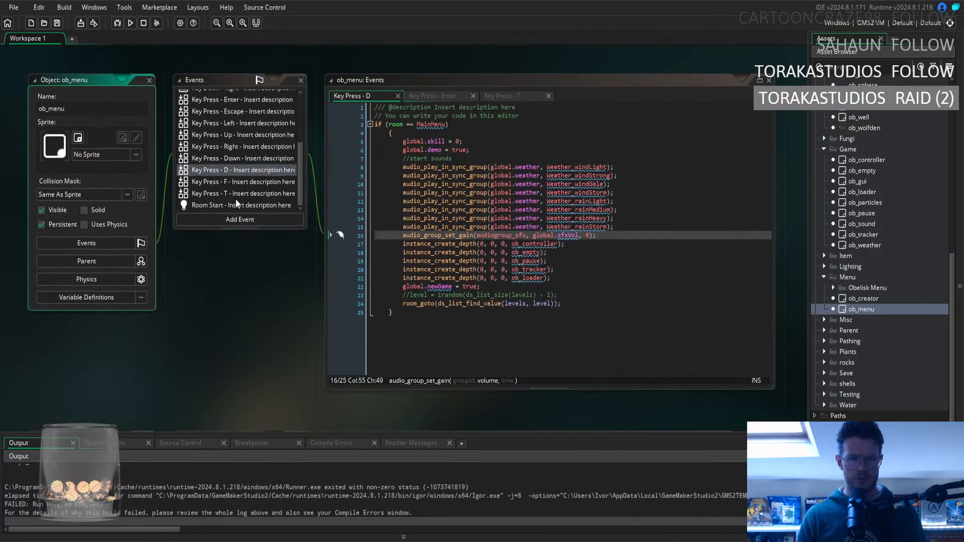
{"action": "left_click", "coordinate": [239, 194]}
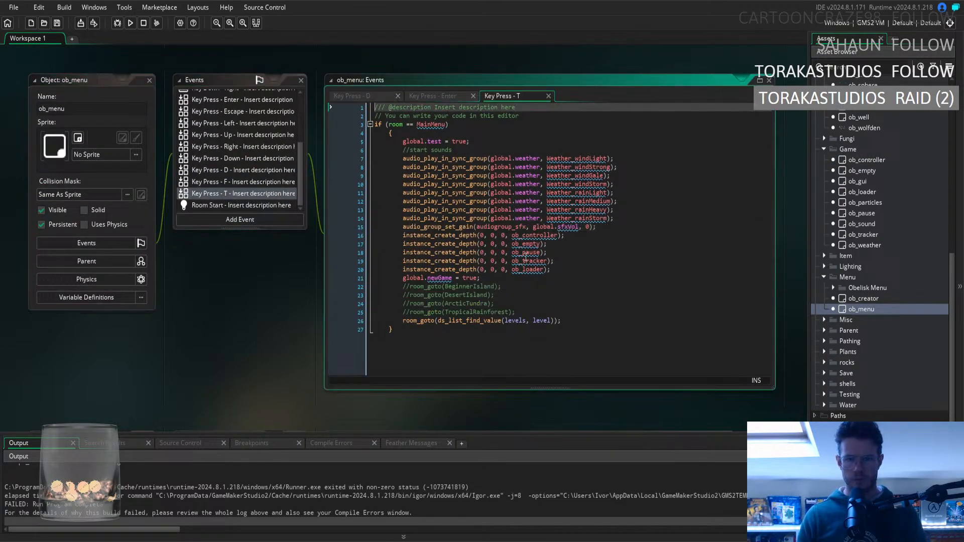
{"action": "left_click", "coordinate": [472, 277]}
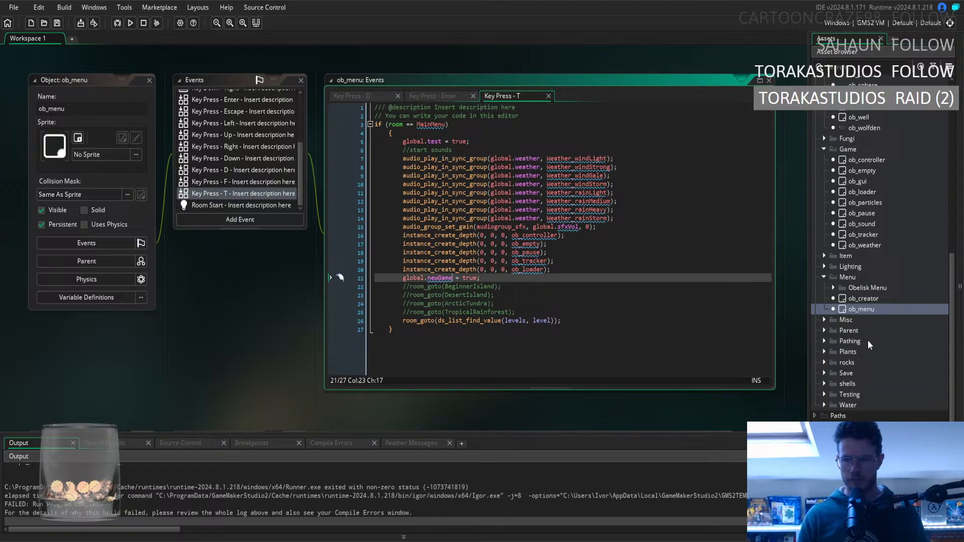
Examine the update ticker conditions for global.time in ob_tracker's Create event.
{"action": "double_click", "coordinate": [860, 234]}
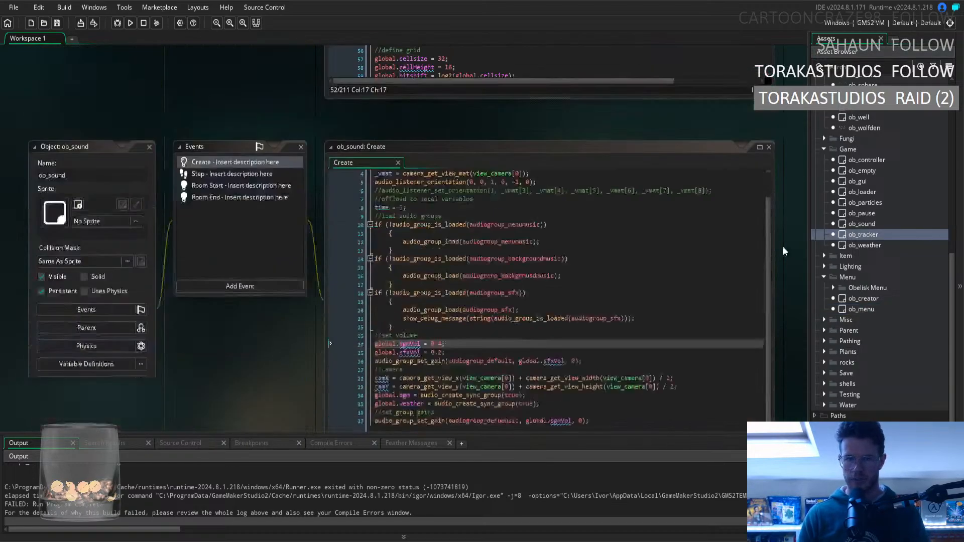
{"action": "left_click", "coordinate": [216, 135]}
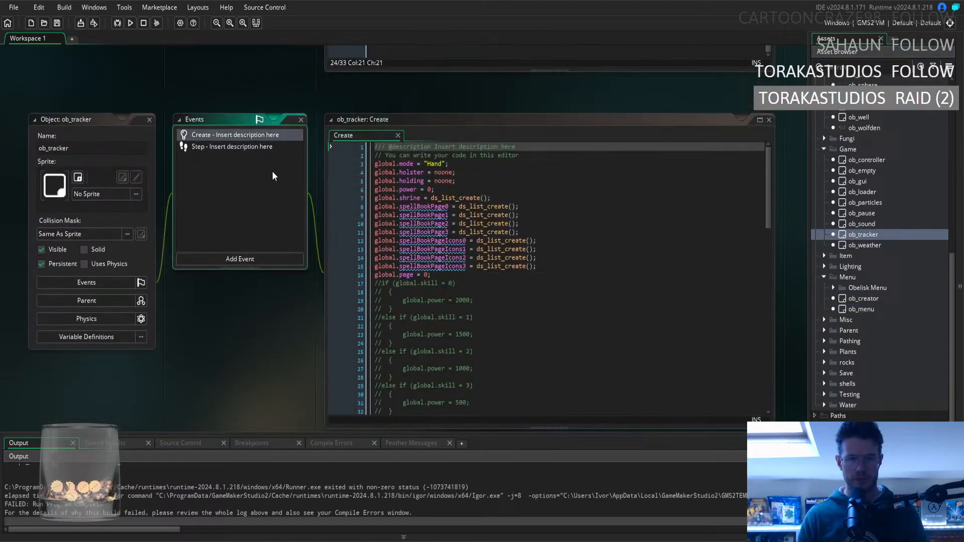
{"action": "left_click", "coordinate": [242, 146]}
{"action": "left_click", "coordinate": [241, 136]}
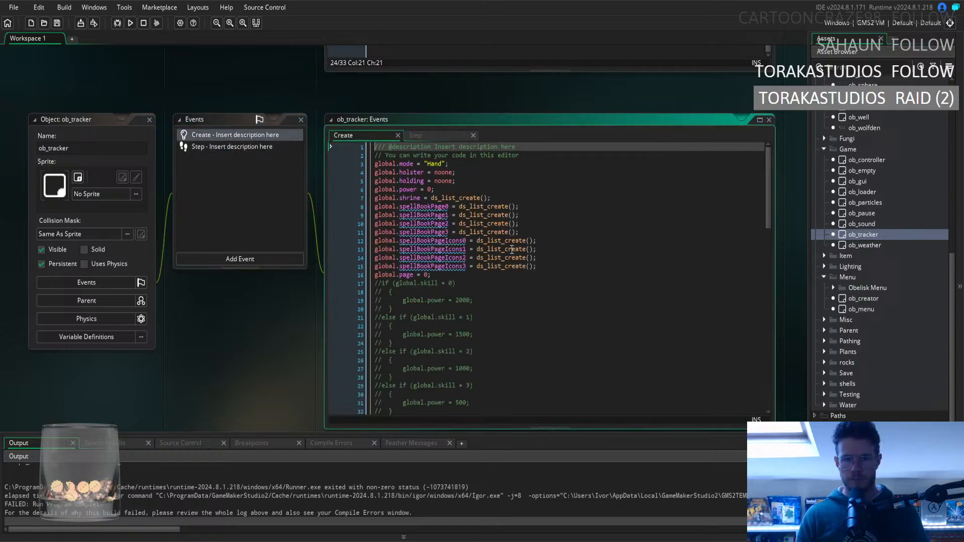
{"action": "scroll", "coordinate": [512, 249], "scroll_direction": "down", "scroll_amount": 20}
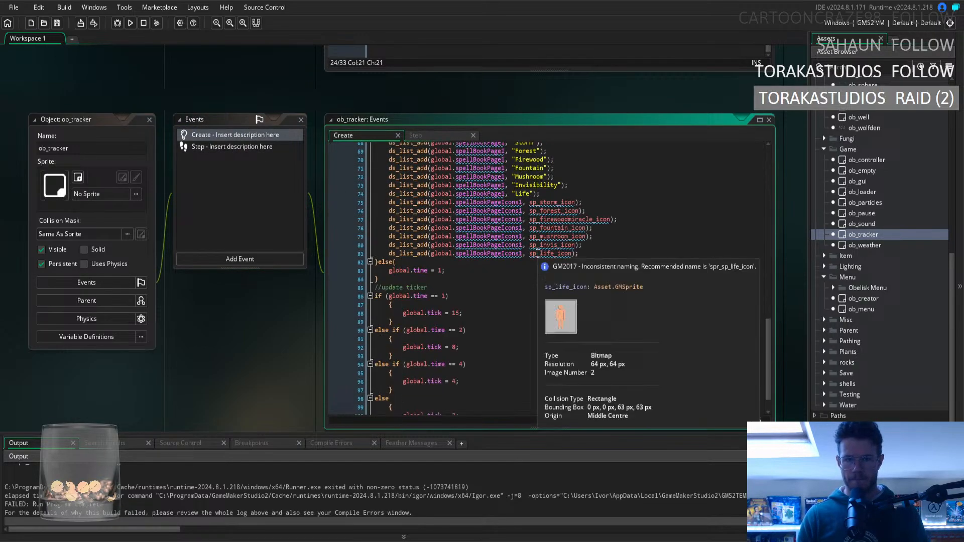
{"action": "scroll", "coordinate": [538, 253], "scroll_direction": "down", "scroll_amount": 2}
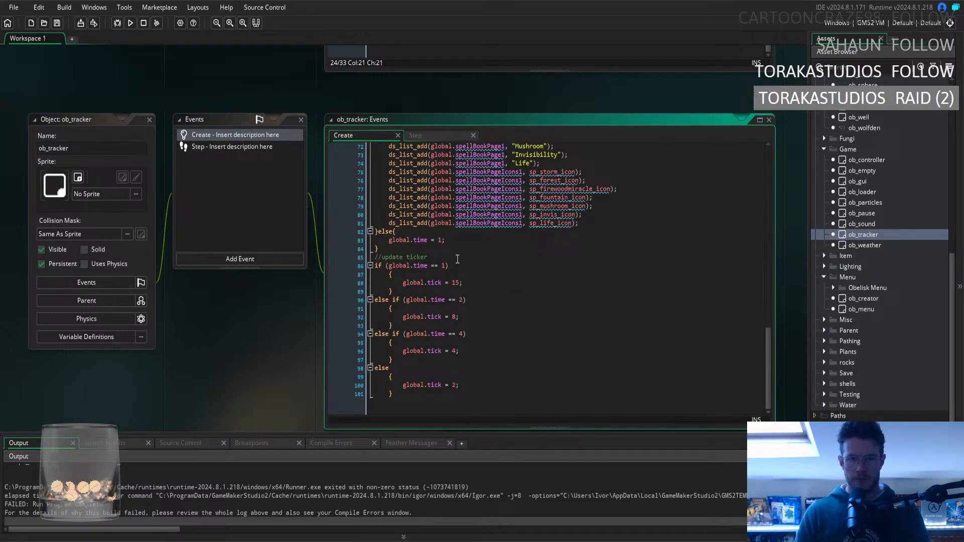
{"action": "left_click_drag", "start_coordinate": [443, 283], "coordinate": [458, 360]}
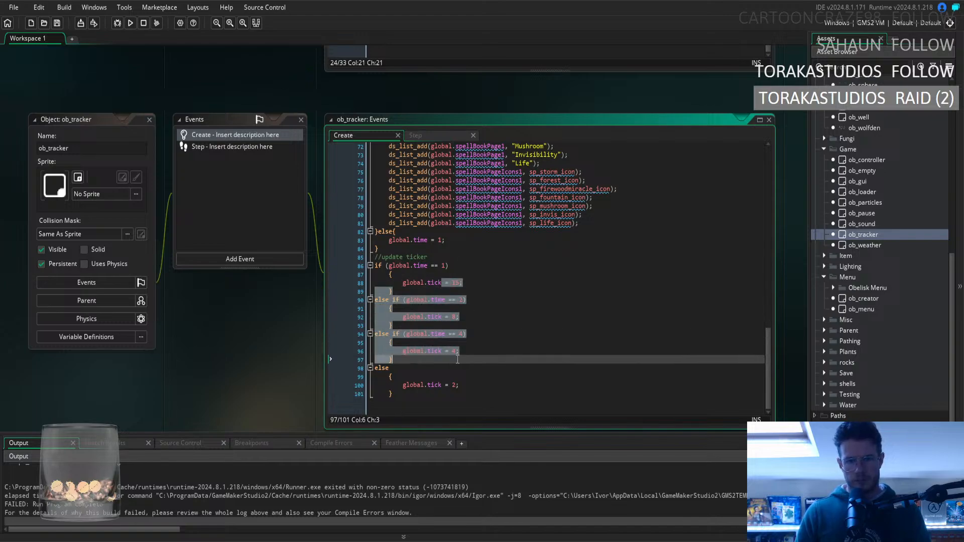
{"action": "left_click", "coordinate": [489, 366]}
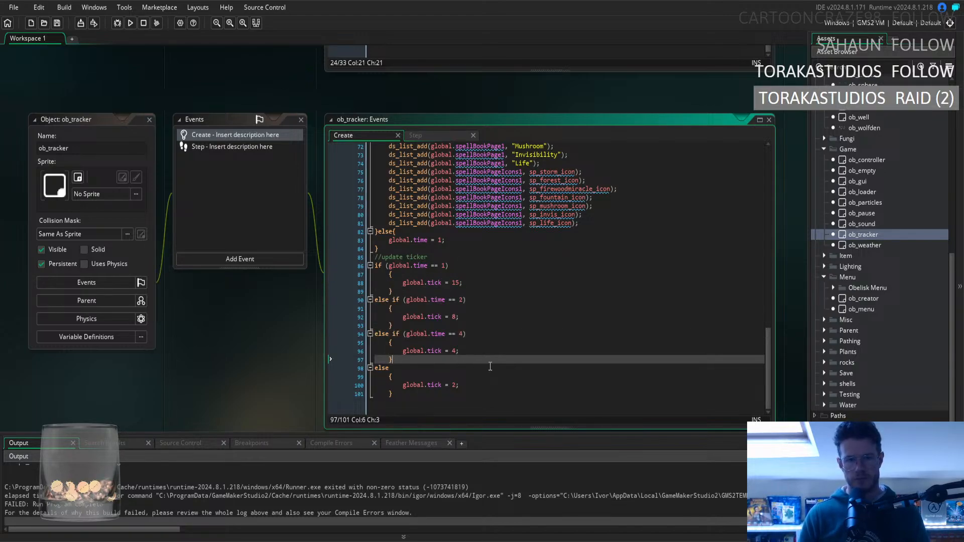
{"action": "left_click_drag", "start_coordinate": [450, 257], "coordinate": [470, 308]}
{"action": "left_click", "coordinate": [516, 307]}
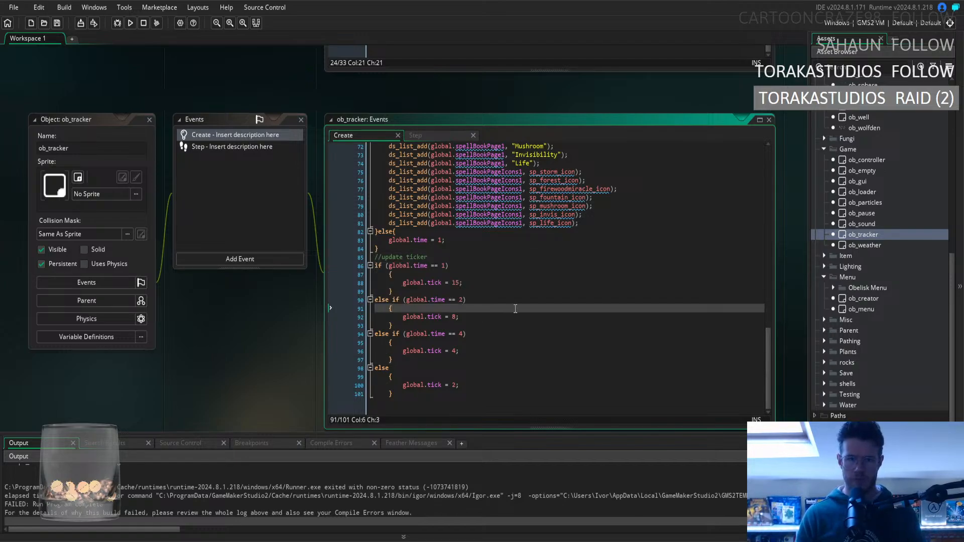
Compare the ticker code in ob_tracker's Step event with Create, and locate the global.test block in the Create code.
{"action": "left_click", "coordinate": [430, 136]}
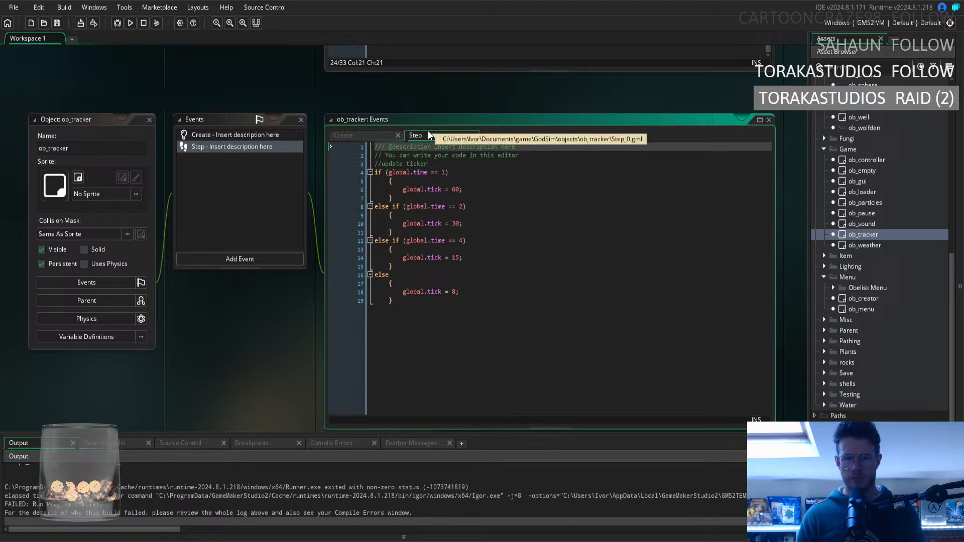
{"action": "left_click", "coordinate": [362, 135]}
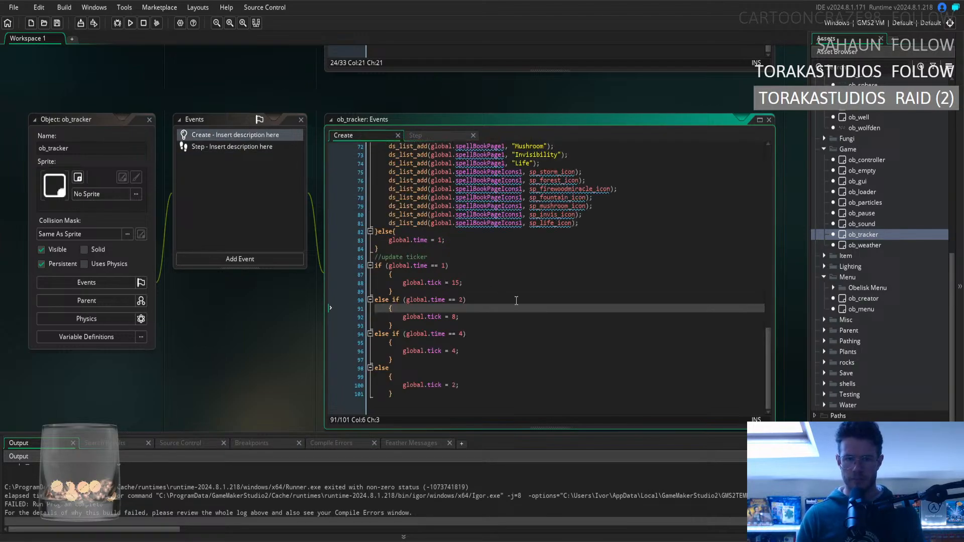
{"action": "scroll", "coordinate": [517, 300], "scroll_direction": "up", "scroll_amount": 15}
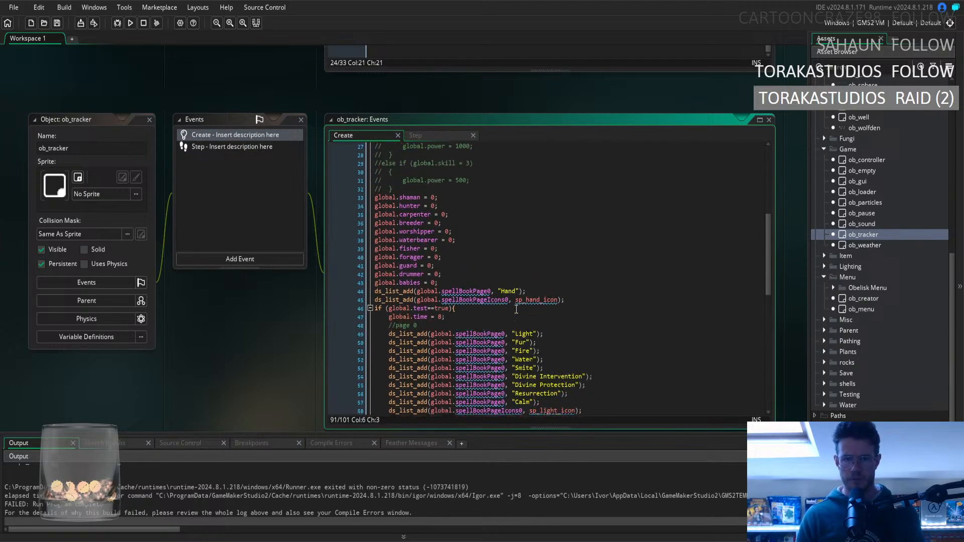
{"action": "scroll", "coordinate": [516, 309], "scroll_direction": "up", "scroll_amount": 8}
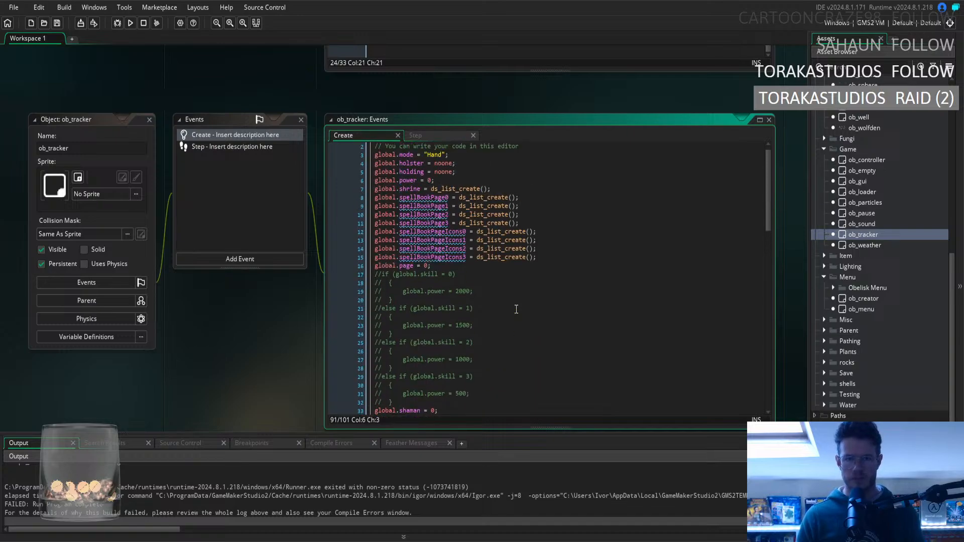
{"action": "scroll", "coordinate": [516, 310], "scroll_direction": "up", "scroll_amount": 1}
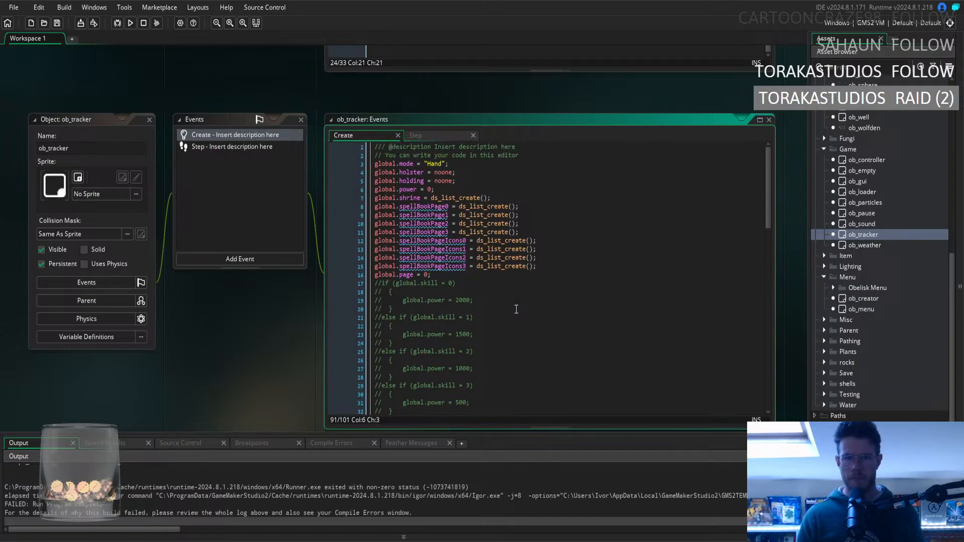
{"action": "scroll", "coordinate": [516, 309], "scroll_direction": "down", "scroll_amount": 8}
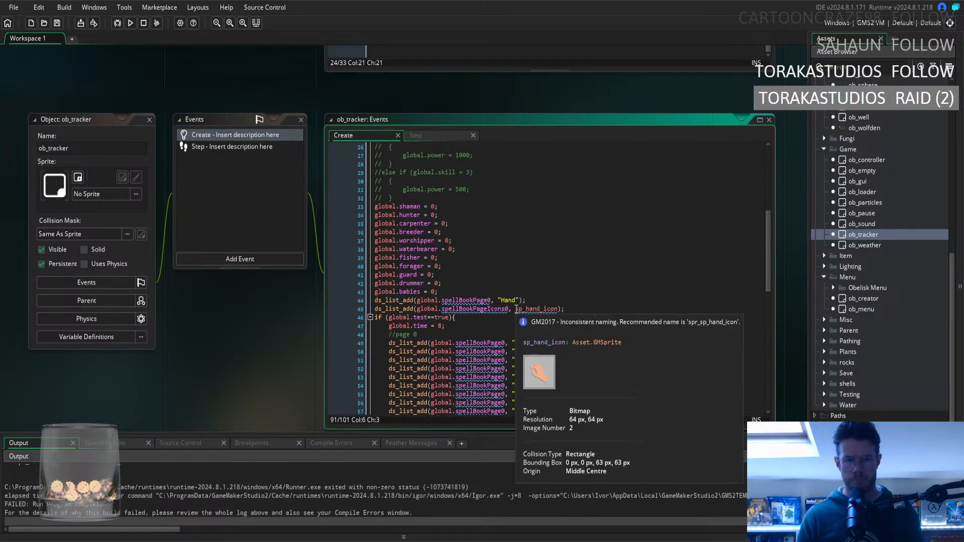
{"action": "scroll", "coordinate": [587, 338], "scroll_direction": "down", "scroll_amount": 3}
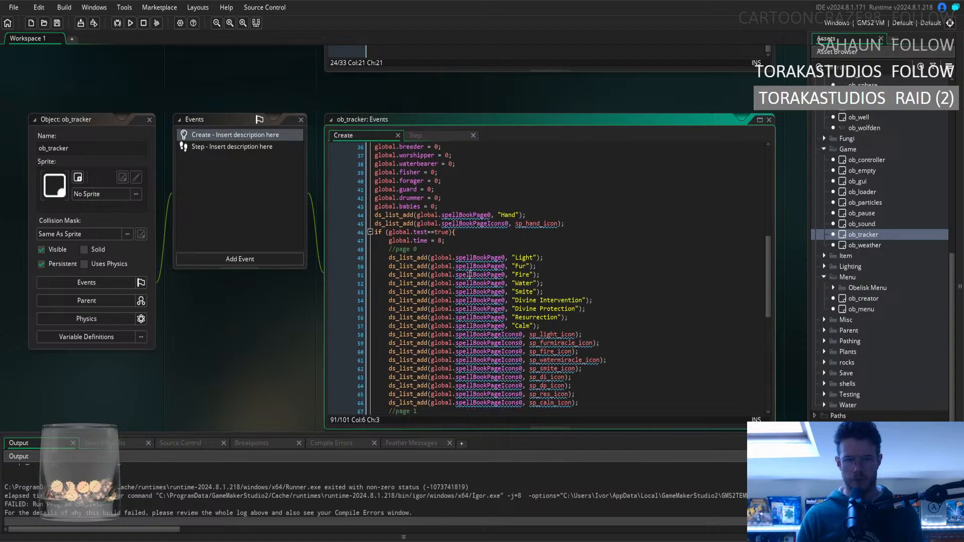
In ob_tracker's Create event, set global.time to 1 inside the global.test block and save the change.
{"action": "left_click", "coordinate": [425, 241]}
{"action": "left_click", "coordinate": [505, 243]}
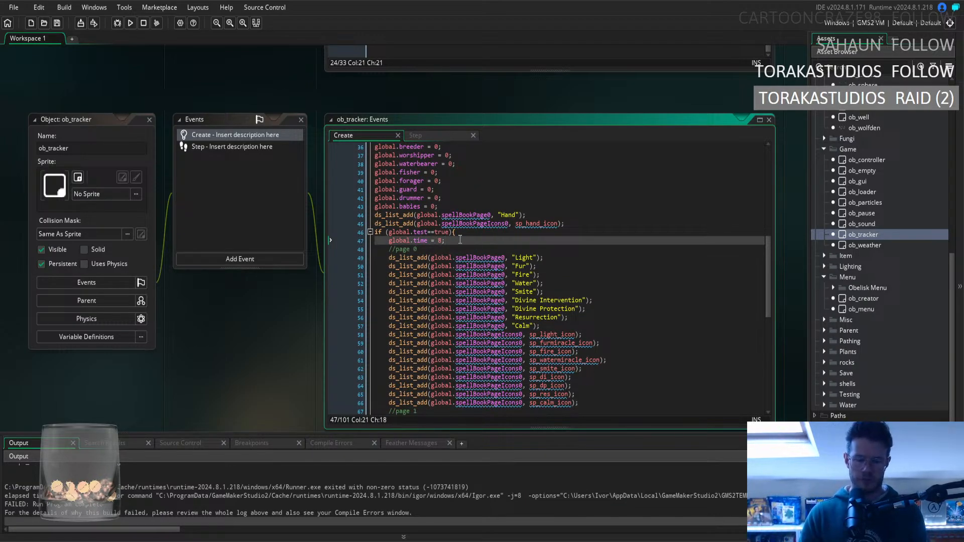
{"action": "key", "text": "ctrl+k"}
{"action": "scroll", "coordinate": [480, 246], "scroll_direction": "up", "scroll_amount": 11}
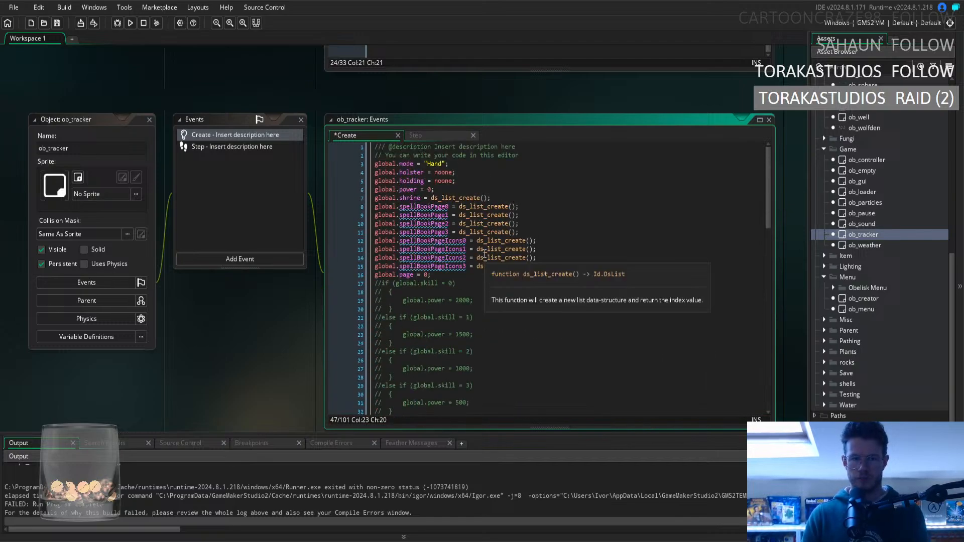
{"action": "scroll", "coordinate": [485, 248], "scroll_direction": "down", "scroll_amount": 12}
{"action": "scroll", "coordinate": [486, 229], "scroll_direction": "down", "scroll_amount": 15}
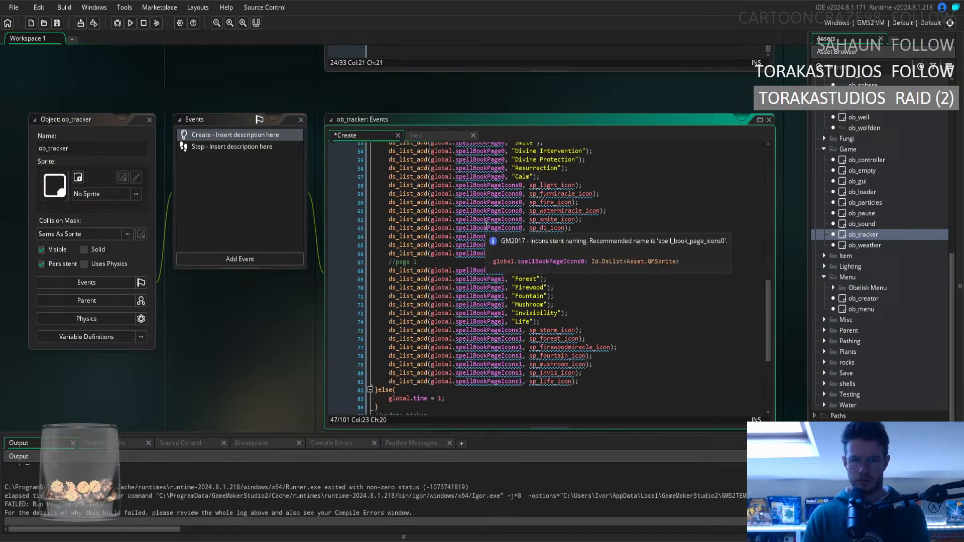
{"action": "scroll", "coordinate": [517, 249], "scroll_direction": "up", "scroll_amount": 13}
{"action": "scroll", "coordinate": [537, 262], "scroll_direction": "down", "scroll_amount": 6}
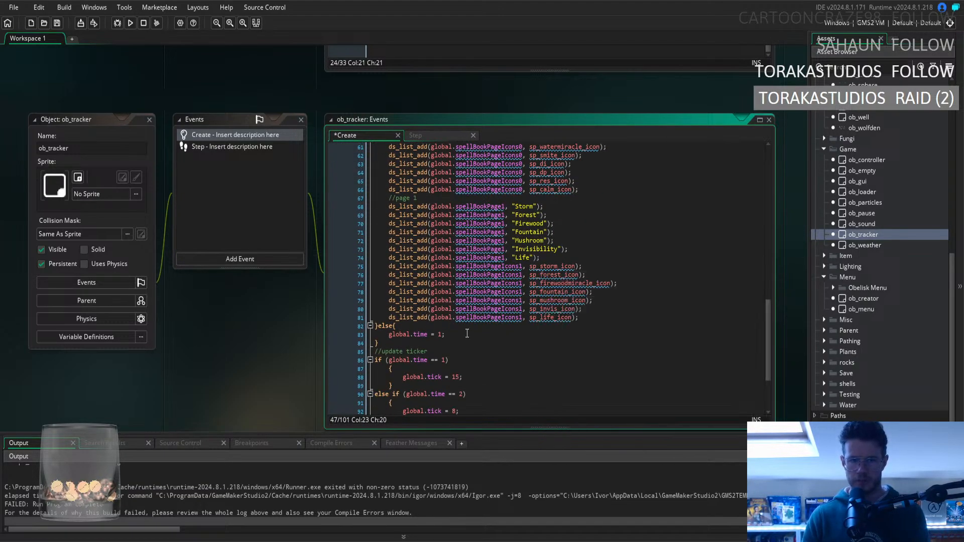
{"action": "scroll", "coordinate": [475, 329], "scroll_direction": "up", "scroll_amount": 12}
{"action": "key", "text": "ctrl+z"}
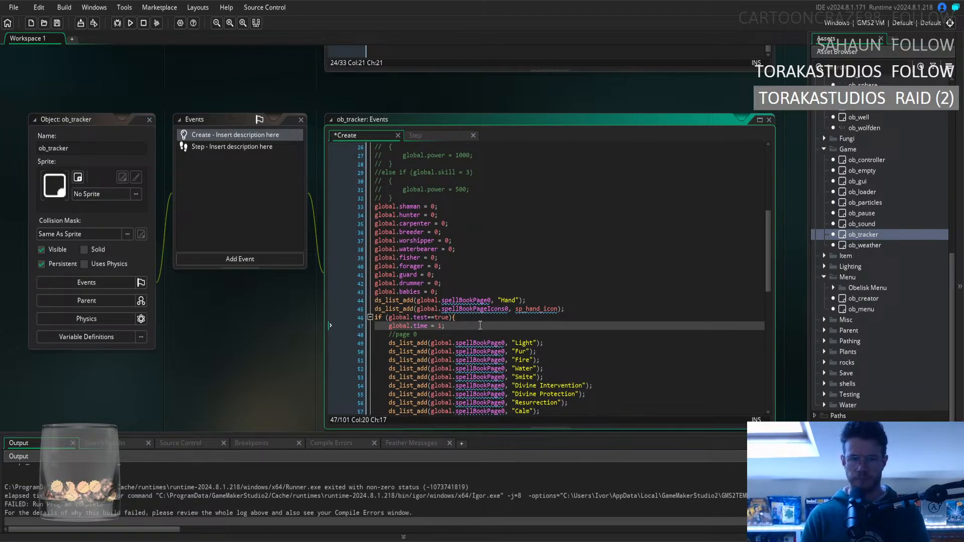
Close all open workspace windows and collapse the Objects folder tree in the asset browser.
{"action": "right_click", "coordinate": [245, 333]}
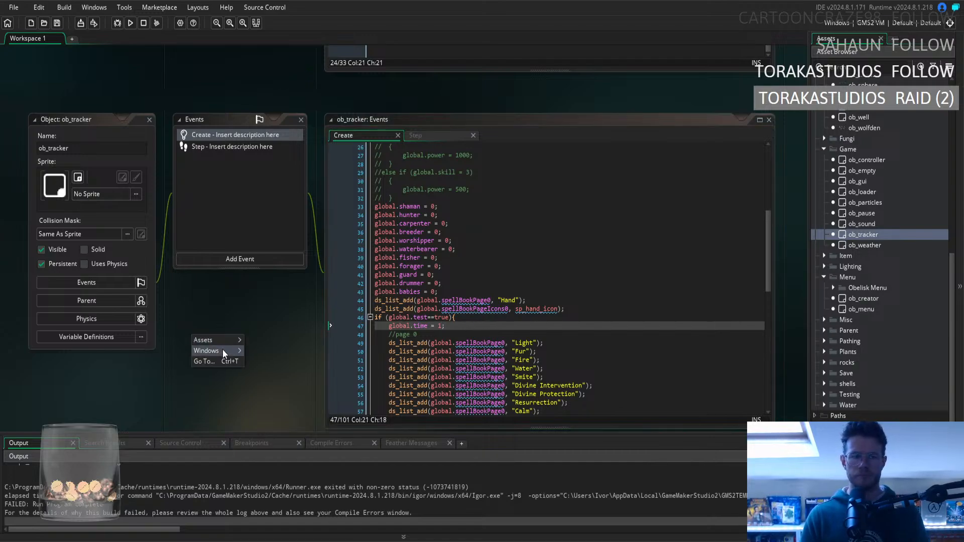
{"action": "mouse_move", "coordinate": [224, 355]}
{"action": "left_click", "coordinate": [266, 447]}
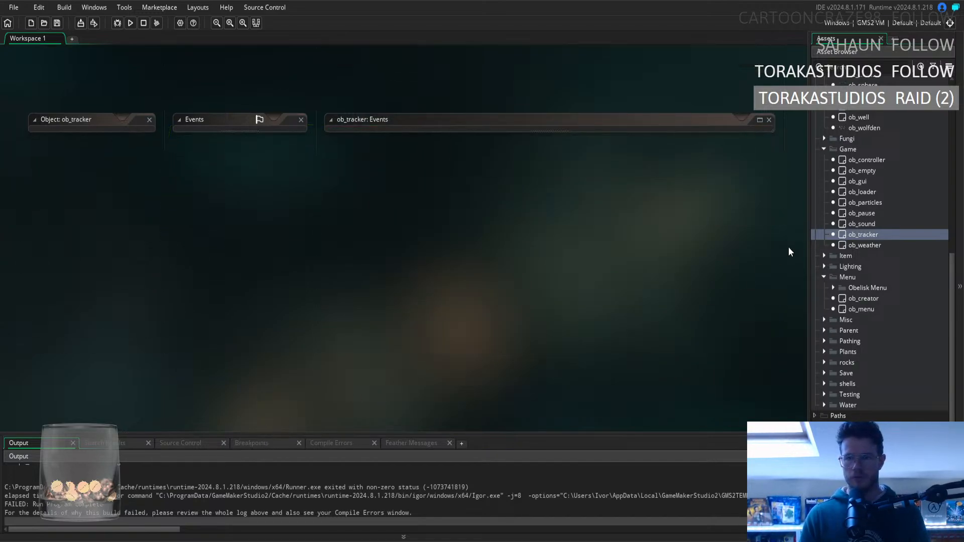
{"action": "left_click", "coordinate": [824, 278]}
{"action": "scroll", "coordinate": [828, 200], "scroll_direction": "up", "scroll_amount": 8}
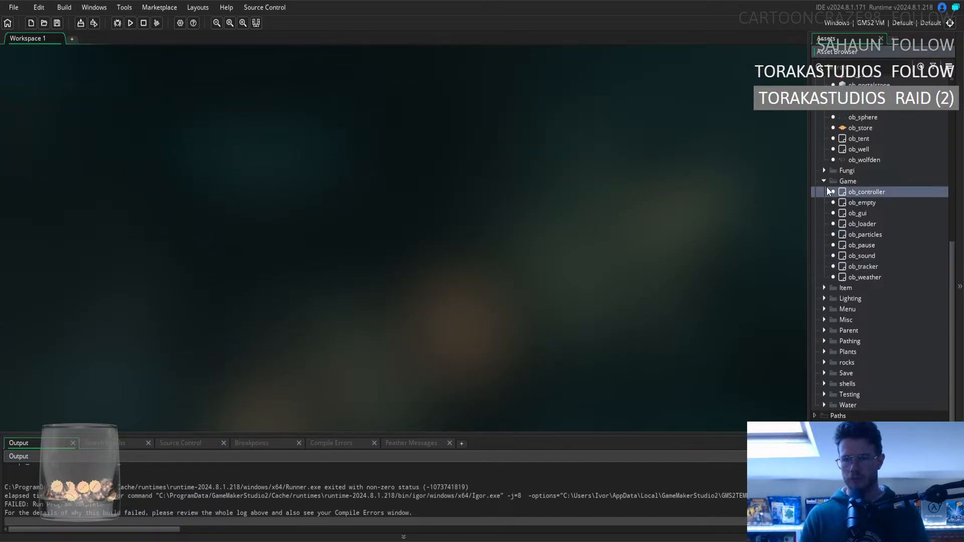
{"action": "left_click", "coordinate": [825, 216]}
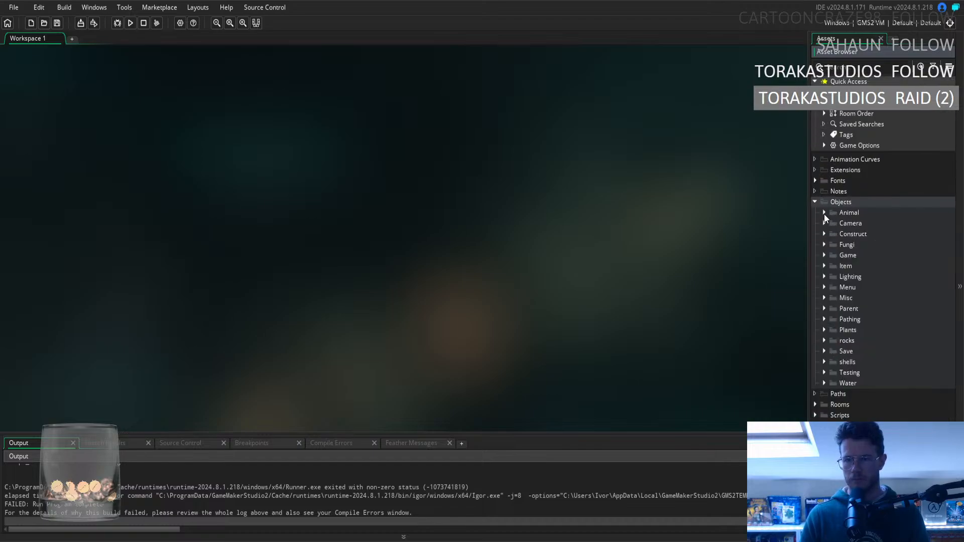
{"action": "left_click", "coordinate": [815, 202]}
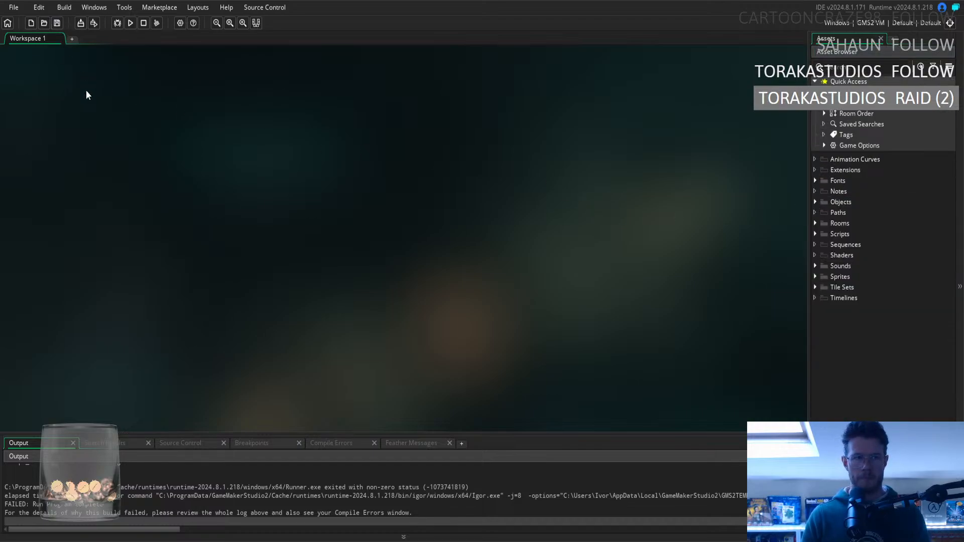
Run the game and start the Tropical Rainforest level to examine the game speed and weather sound levels.
{"action": "key", "text": "F5"}
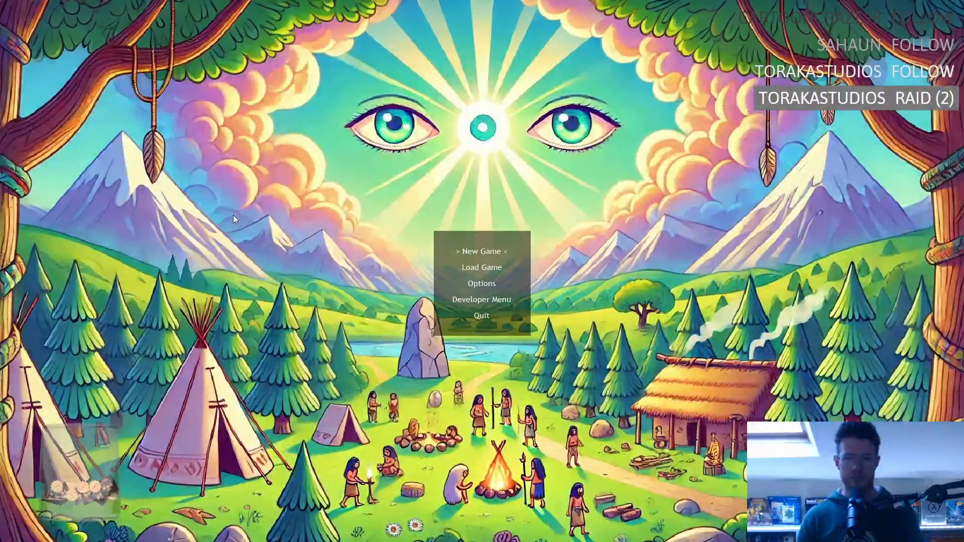
{"action": "key", "text": "Down"}
{"action": "key", "text": "Return"}
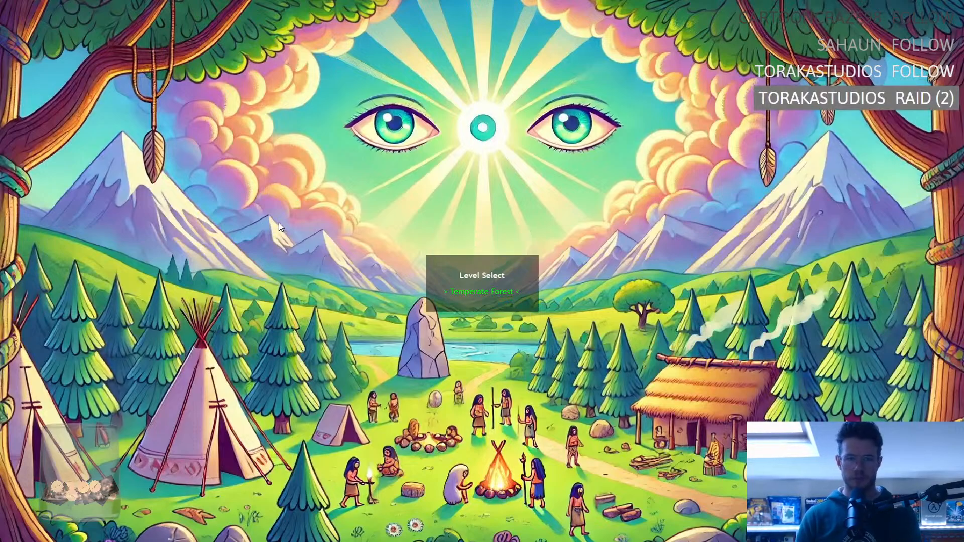
{"action": "key", "text": "Right"}
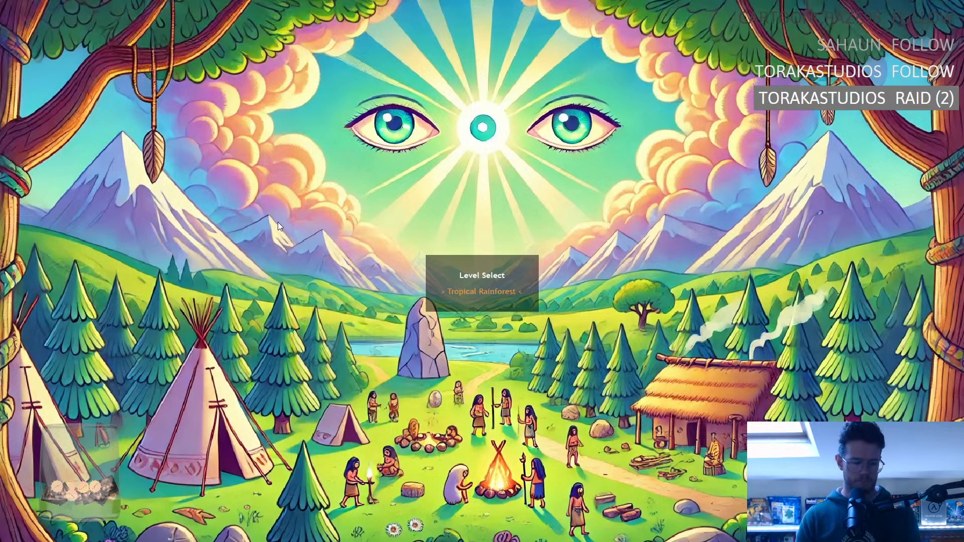
{"action": "key", "text": "Return"}
{"action": "key", "text": "Return"}
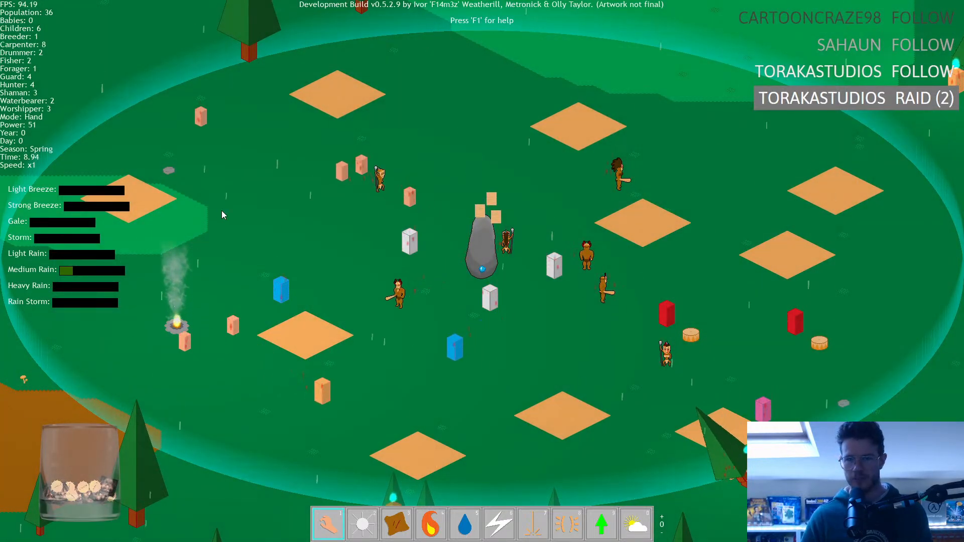
{"action": "scroll", "coordinate": [223, 215], "scroll_direction": "down", "scroll_amount": 5}
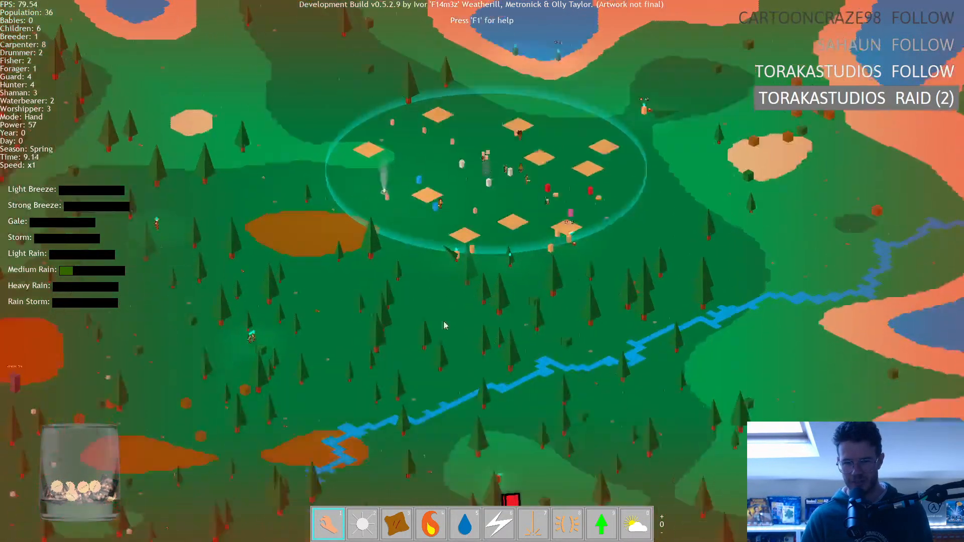
Survey the village and the surrounding forest at x1 speed to check the weather behaviour and villager activity.
{"action": "middle_click_drag", "start_coordinate": [444, 325], "coordinate": [433, 212]}
{"action": "left_click_drag", "start_coordinate": [450, 351], "coordinate": [442, 159]}
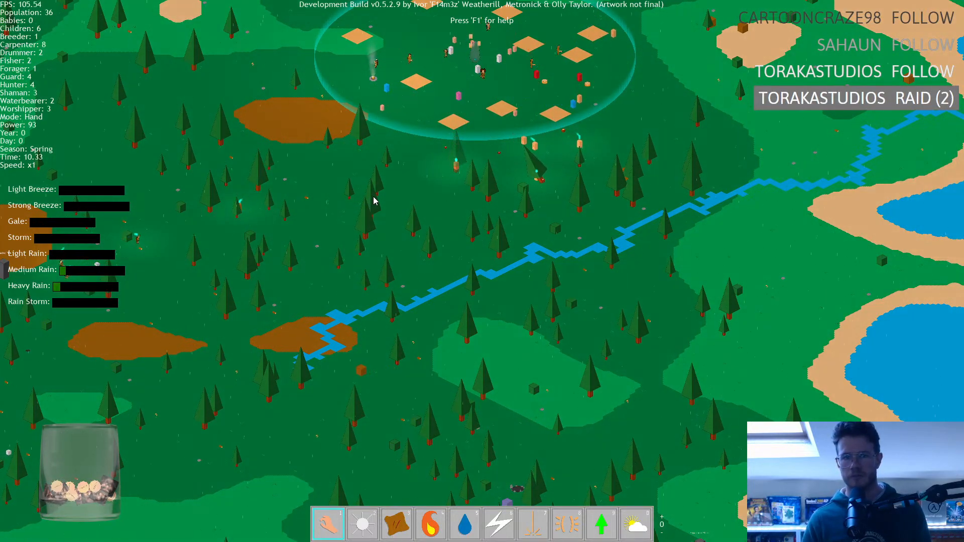
{"action": "key", "text": "space"}
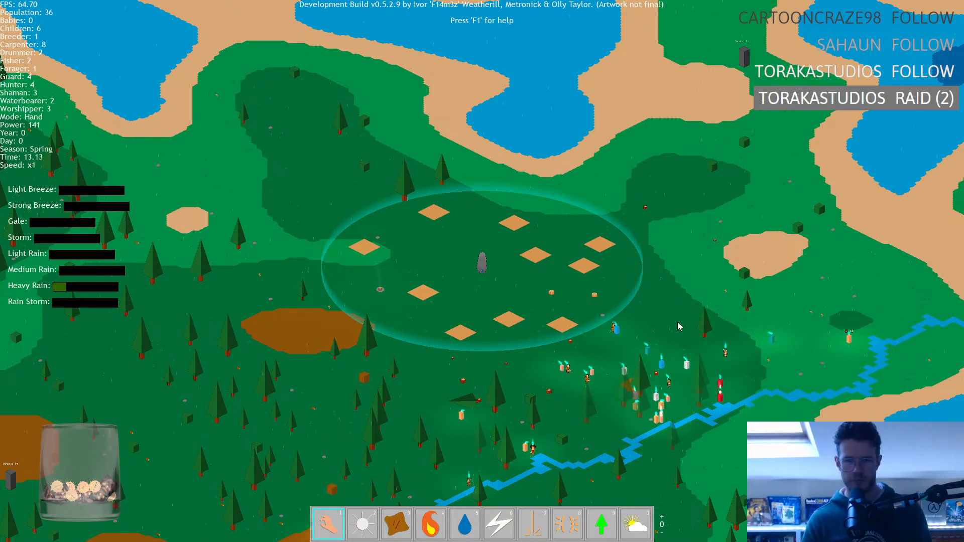
{"action": "middle_click_drag", "start_coordinate": [676, 311], "coordinate": [591, 174]}
{"action": "mouse_move", "coordinate": [433, 425]}
{"action": "middle_mouse_down"}
{"action": "mouse_move", "coordinate": [461, 248]}
{"action": "mouse_move", "coordinate": [426, 421]}
{"action": "middle_mouse_up"}
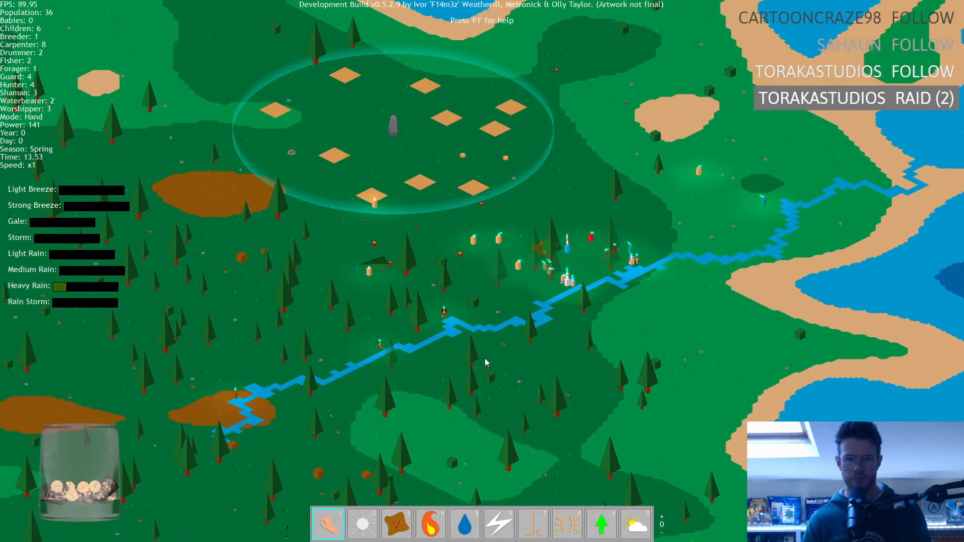
{"action": "middle_click_drag", "start_coordinate": [487, 362], "coordinate": [741, 414]}
{"action": "middle_click_drag", "start_coordinate": [606, 237], "coordinate": [660, 227]}
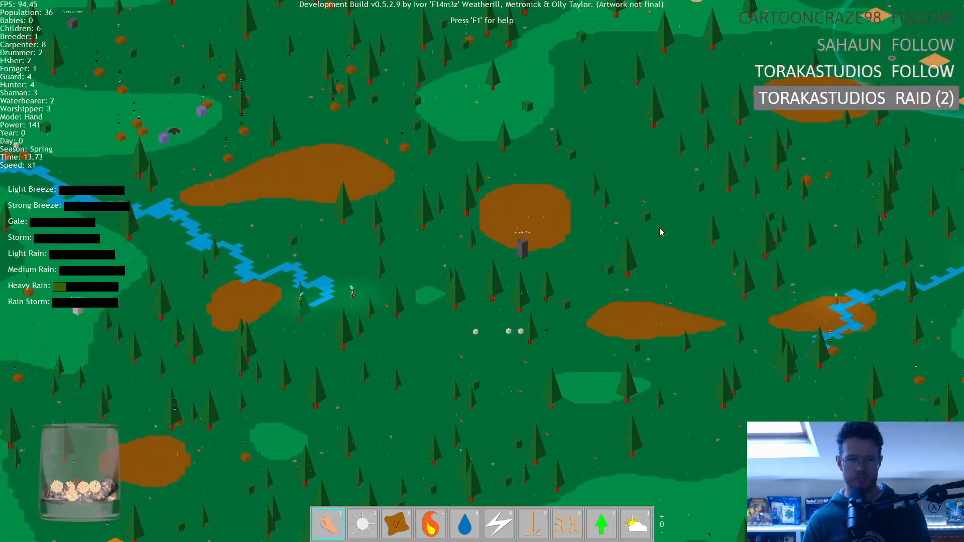
Follow the hunters near the river's end through the forest and examine their encounter with the large orange cube creature.
{"action": "scroll", "coordinate": [363, 301], "scroll_direction": "up", "scroll_amount": 10}
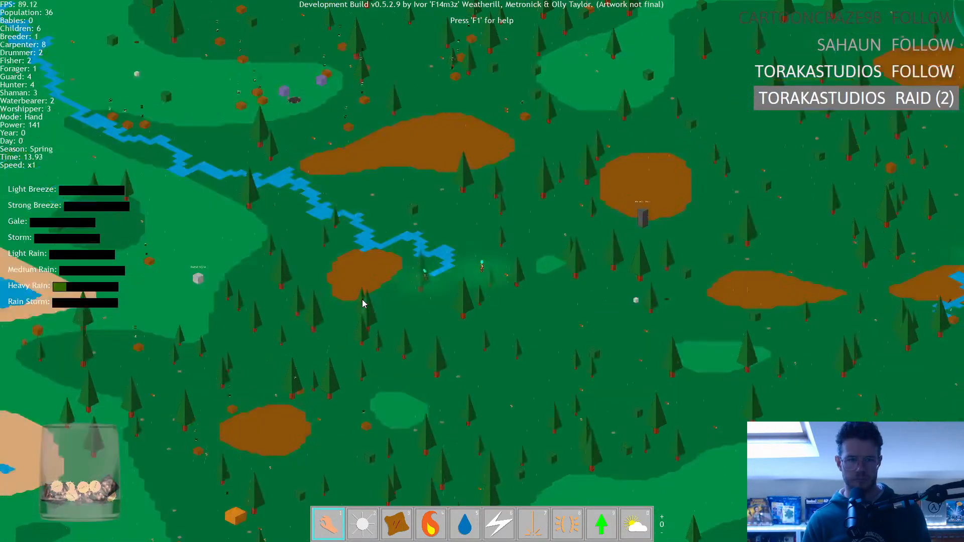
{"action": "scroll", "coordinate": [367, 309], "scroll_direction": "down", "scroll_amount": 8}
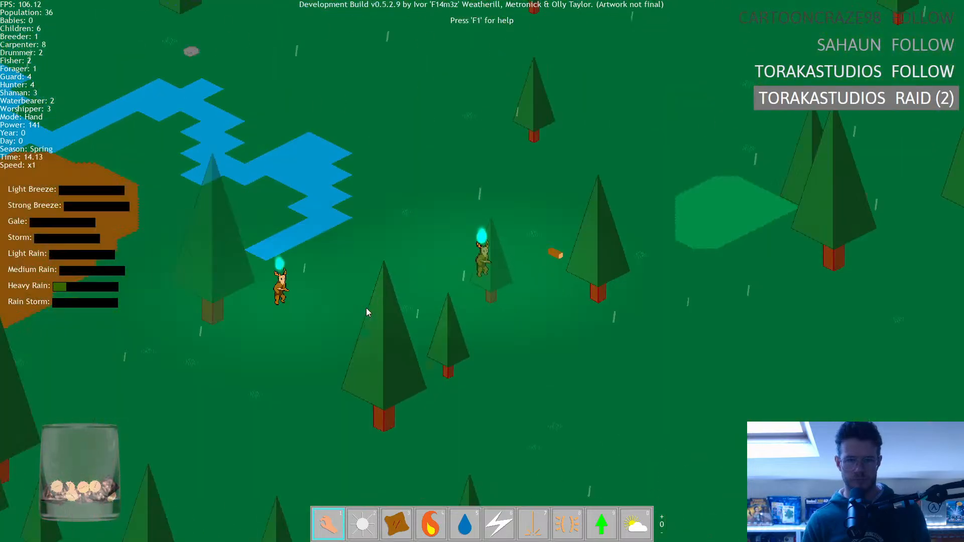
{"action": "scroll", "coordinate": [366, 313], "scroll_direction": "down", "scroll_amount": 4}
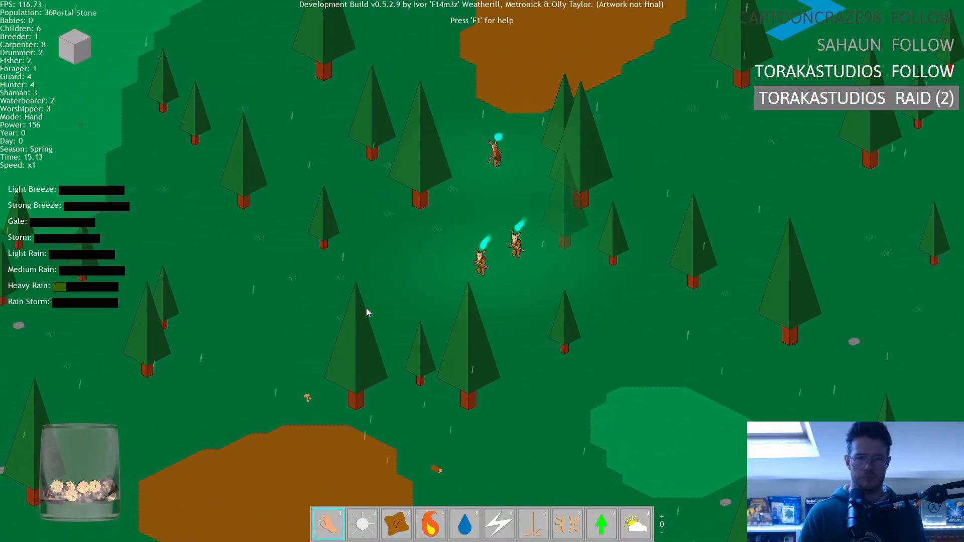
{"action": "left_click", "coordinate": [538, 89]}
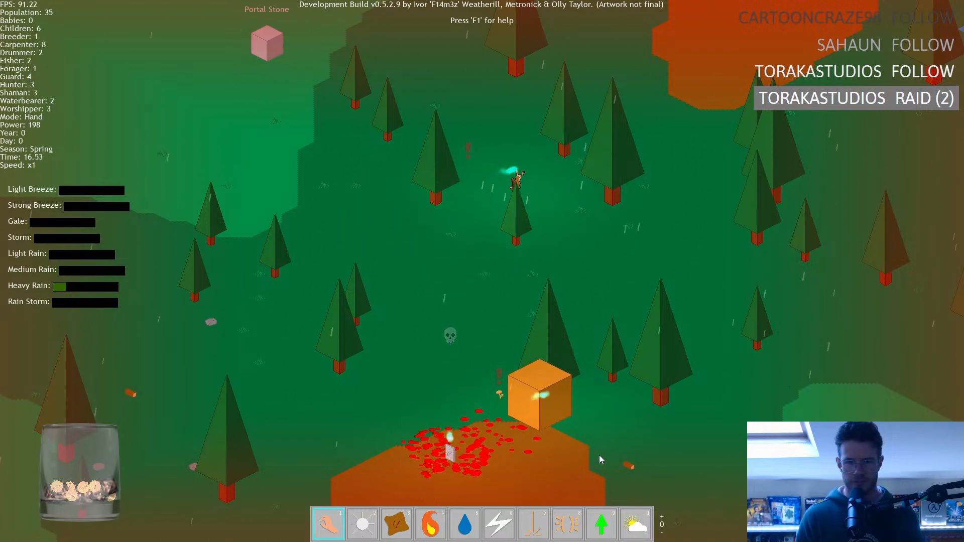
{"action": "middle_click_drag", "start_coordinate": [797, 389], "coordinate": [748, 158]}
{"action": "mouse_move", "coordinate": [508, 400]}
{"action": "middle_mouse_down"}
{"action": "mouse_move", "coordinate": [580, 369]}
{"action": "mouse_move", "coordinate": [389, 532]}
{"action": "middle_mouse_up"}
{"action": "middle_click_drag", "start_coordinate": [705, 273], "coordinate": [494, 527]}
{"action": "middle_click_drag", "start_coordinate": [628, 291], "coordinate": [463, 513]}
{"action": "left_click", "coordinate": [439, 310]}
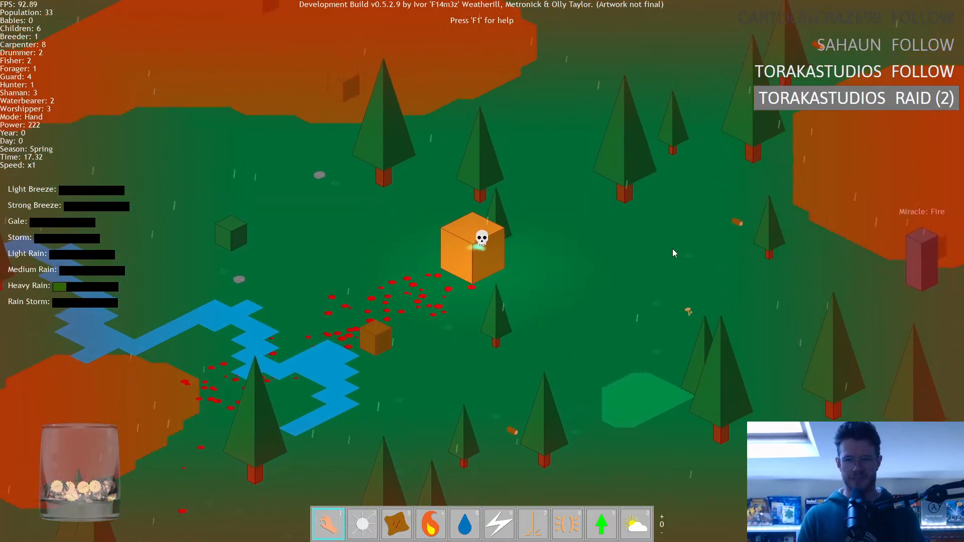
Examine the forest around the hunters' blood trails and track the orange cube creatures roaming there.
{"action": "scroll", "coordinate": [673, 249], "scroll_direction": "down", "scroll_amount": 10}
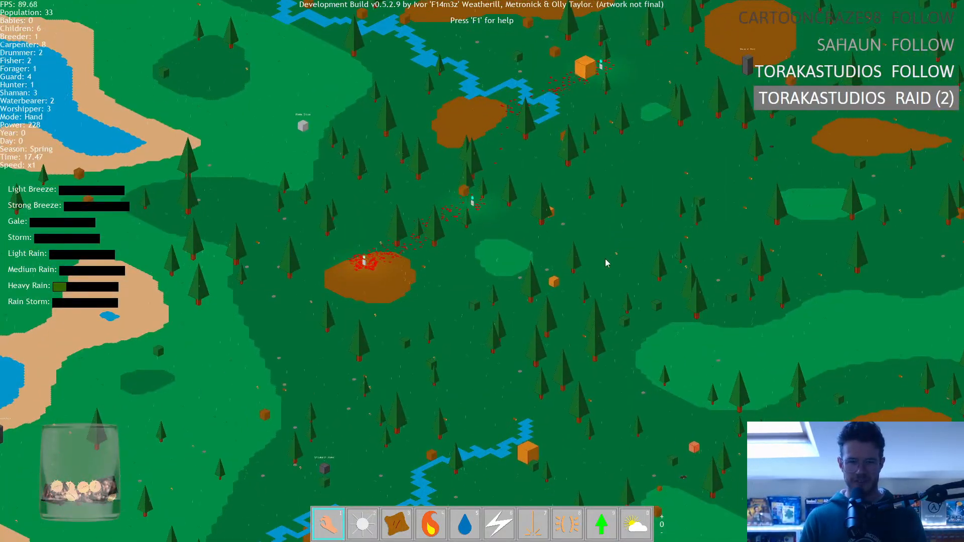
{"action": "middle_click_drag", "start_coordinate": [447, 375], "coordinate": [509, 294]}
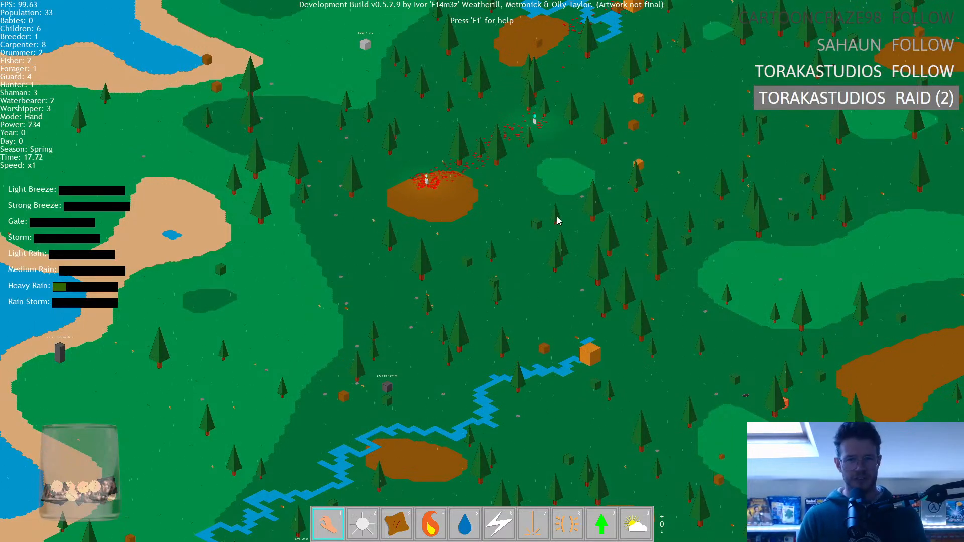
{"action": "middle_click_drag", "start_coordinate": [555, 217], "coordinate": [491, 308]}
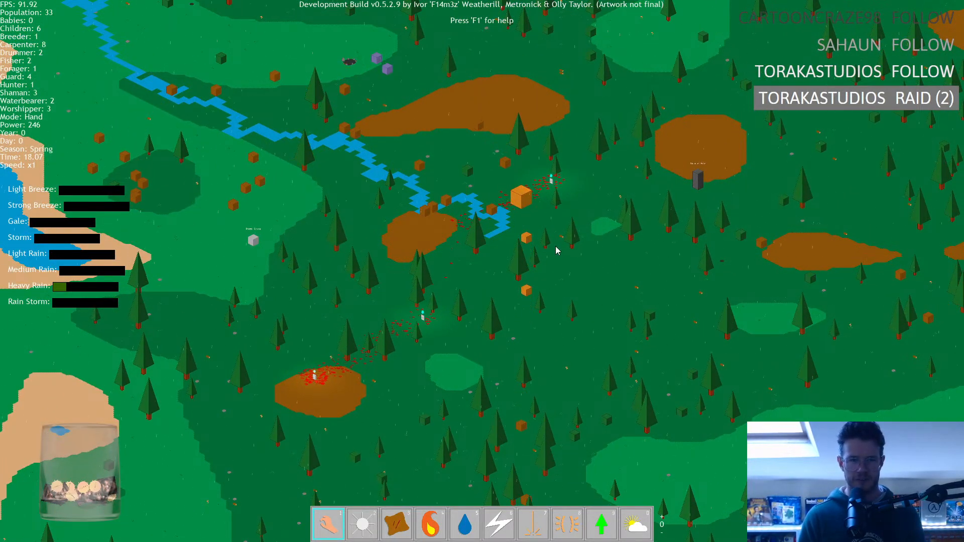
{"action": "scroll", "coordinate": [558, 259], "scroll_direction": "up", "scroll_amount": 3}
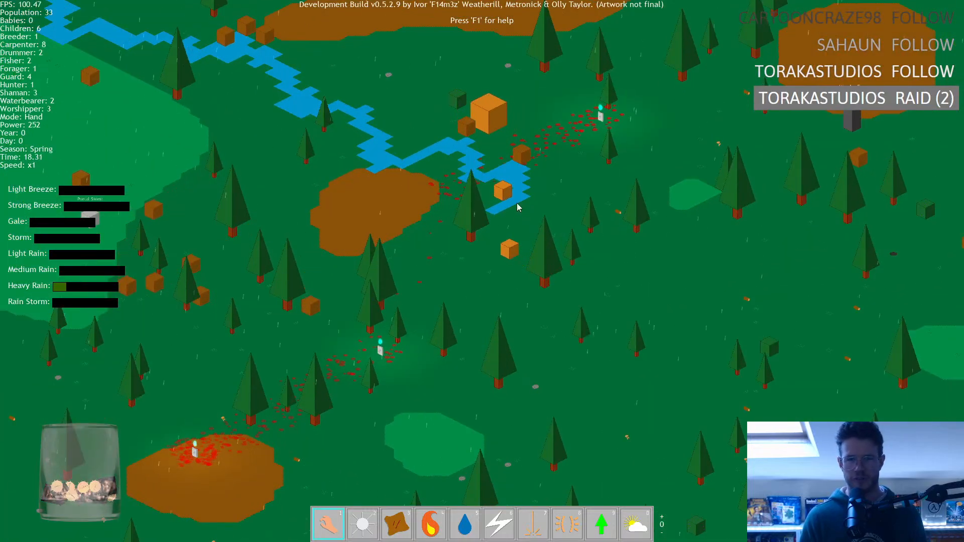
{"action": "scroll", "coordinate": [551, 252], "scroll_direction": "up", "scroll_amount": 3}
{"action": "scroll", "coordinate": [670, 321], "scroll_direction": "down", "scroll_amount": 3}
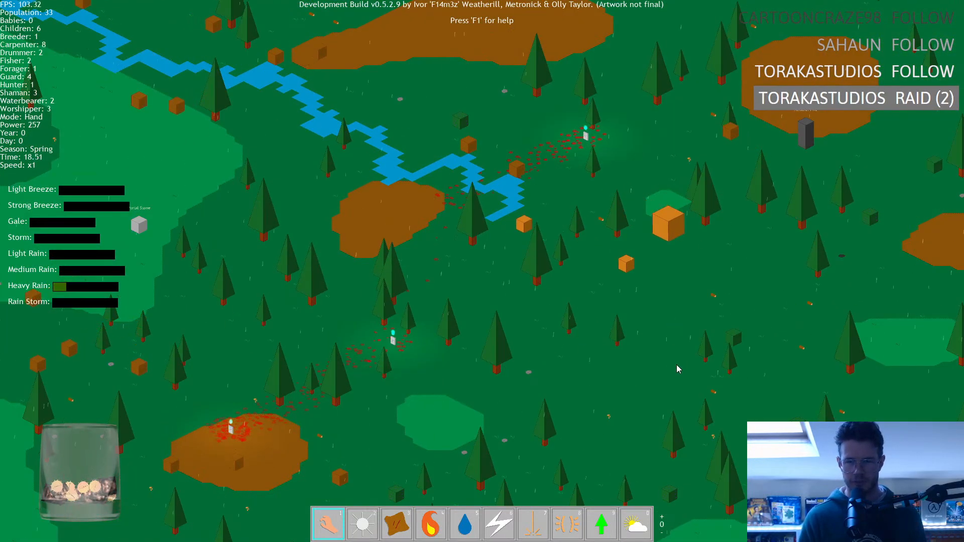
{"action": "middle_click_drag", "start_coordinate": [658, 400], "coordinate": [503, 246]}
{"action": "middle_click_drag", "start_coordinate": [456, 316], "coordinate": [266, 230]}
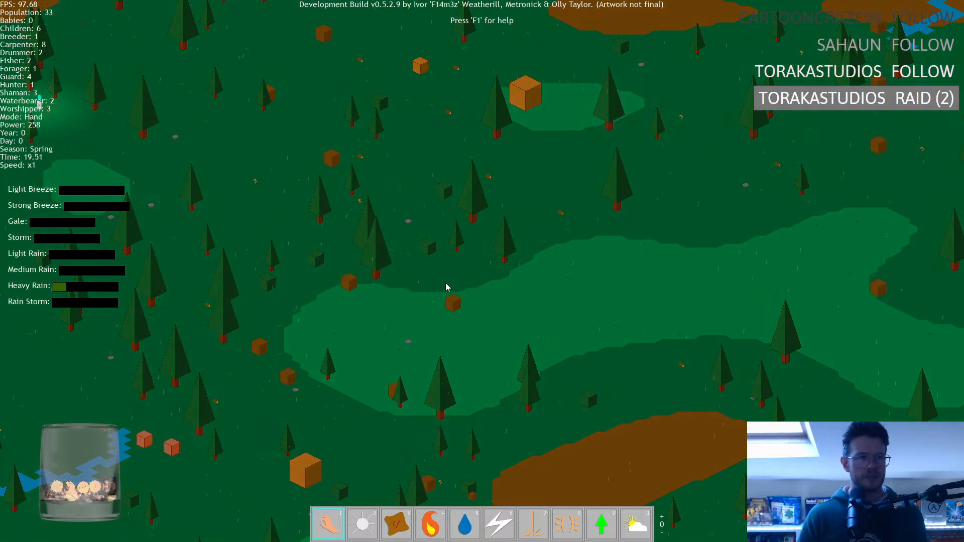
Inspect the village at nightfall and follow the lone antlered villager from the village circle towards the lake shore.
{"action": "scroll", "coordinate": [446, 283], "scroll_direction": "down", "scroll_amount": 3}
{"action": "middle_click_drag", "start_coordinate": [636, 253], "coordinate": [345, 501]}
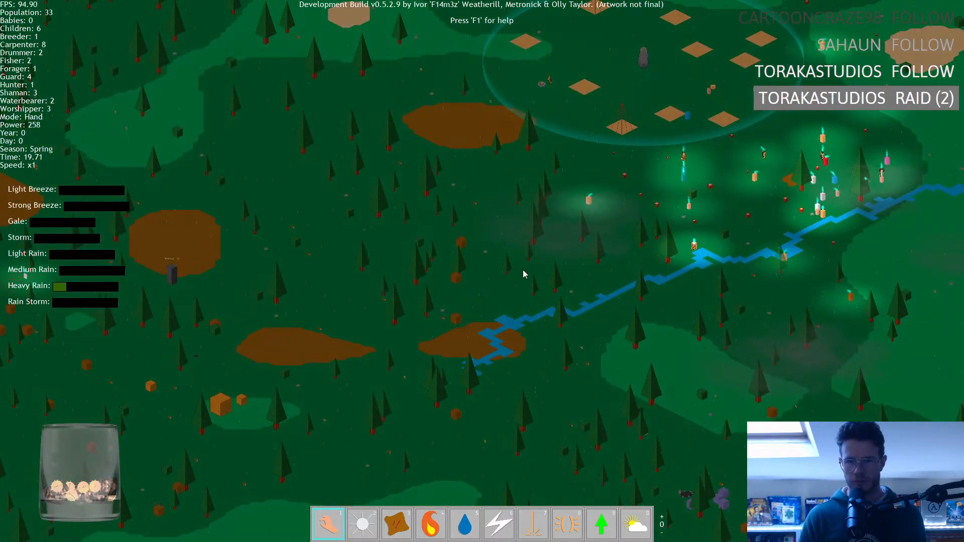
{"action": "middle_click_drag", "start_coordinate": [589, 271], "coordinate": [439, 397]}
{"action": "scroll", "coordinate": [436, 387], "scroll_direction": "up", "scroll_amount": 2}
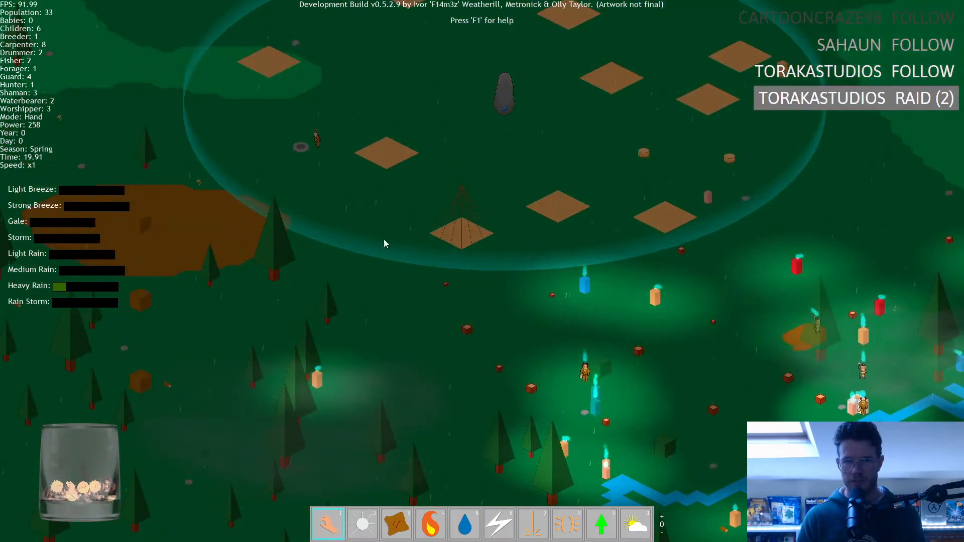
{"action": "middle_click_drag", "start_coordinate": [384, 240], "coordinate": [548, 389]}
{"action": "scroll", "coordinate": [557, 386], "scroll_direction": "up", "scroll_amount": 3}
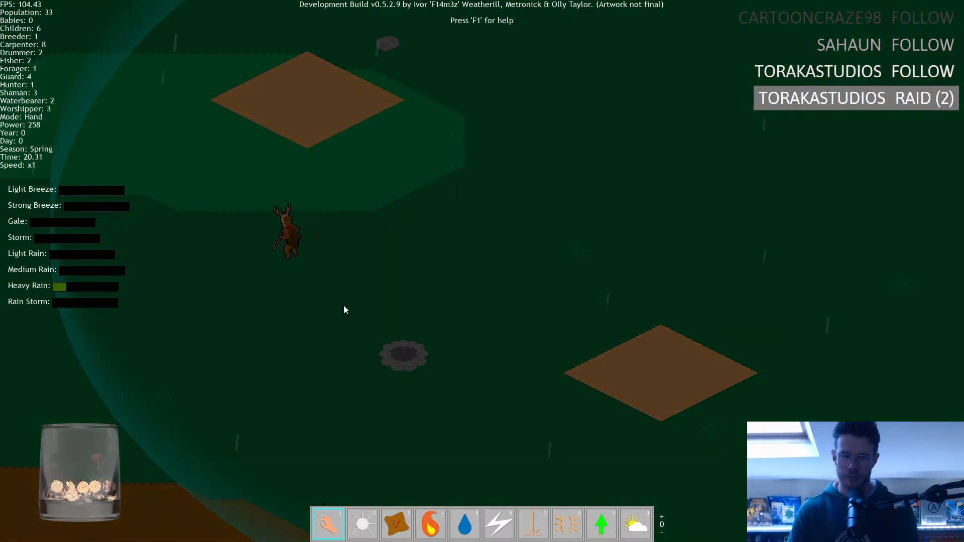
{"action": "scroll", "coordinate": [239, 261], "scroll_direction": "down", "scroll_amount": 5}
{"action": "middle_click_drag", "start_coordinate": [276, 213], "coordinate": [474, 237]}
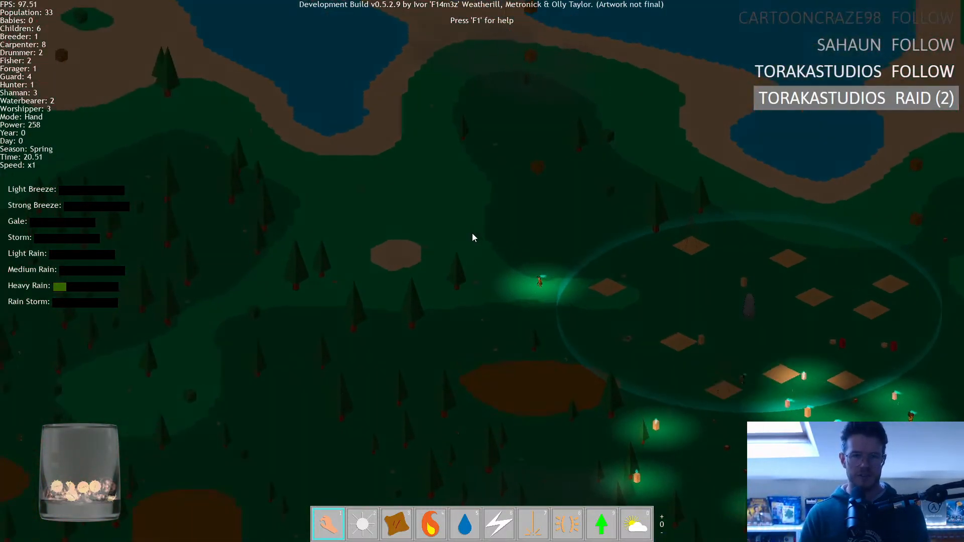
{"action": "scroll", "coordinate": [494, 234], "scroll_direction": "up", "scroll_amount": 5}
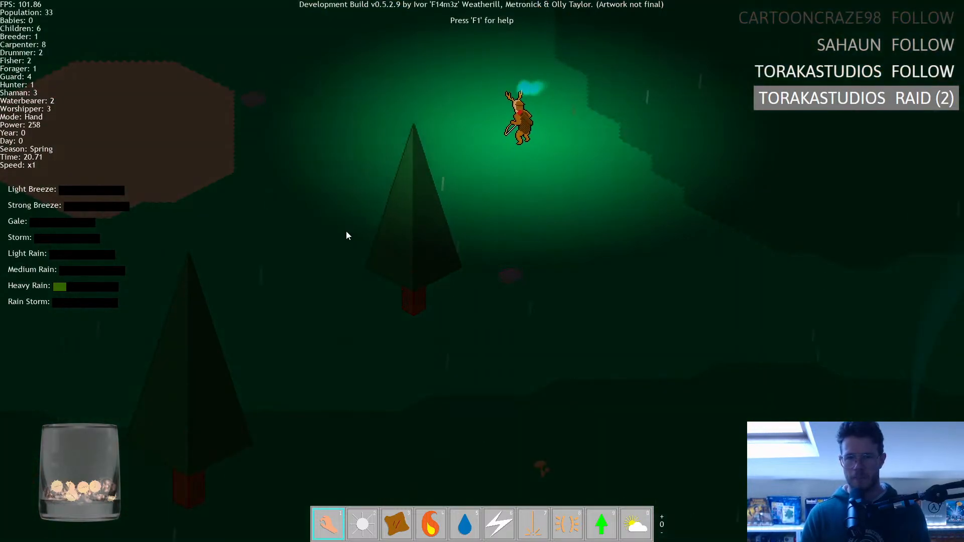
{"action": "middle_click_drag", "start_coordinate": [320, 215], "coordinate": [514, 429]}
{"action": "scroll", "coordinate": [403, 315], "scroll_direction": "down", "scroll_amount": 4}
{"action": "middle_click_drag", "start_coordinate": [425, 261], "coordinate": [331, 423]}
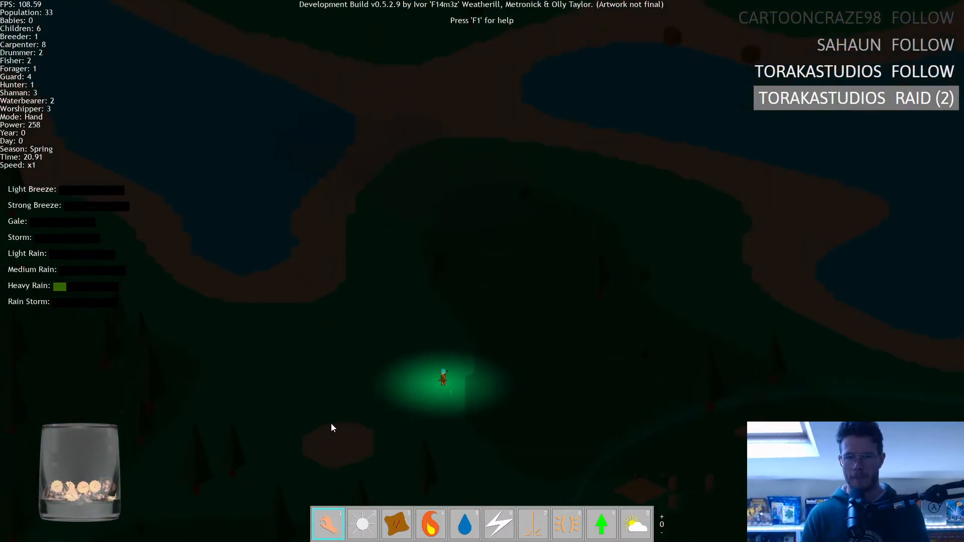
{"action": "scroll", "coordinate": [379, 347], "scroll_direction": "up", "scroll_amount": 4}
{"action": "scroll", "coordinate": [379, 346], "scroll_direction": "down", "scroll_amount": 4}
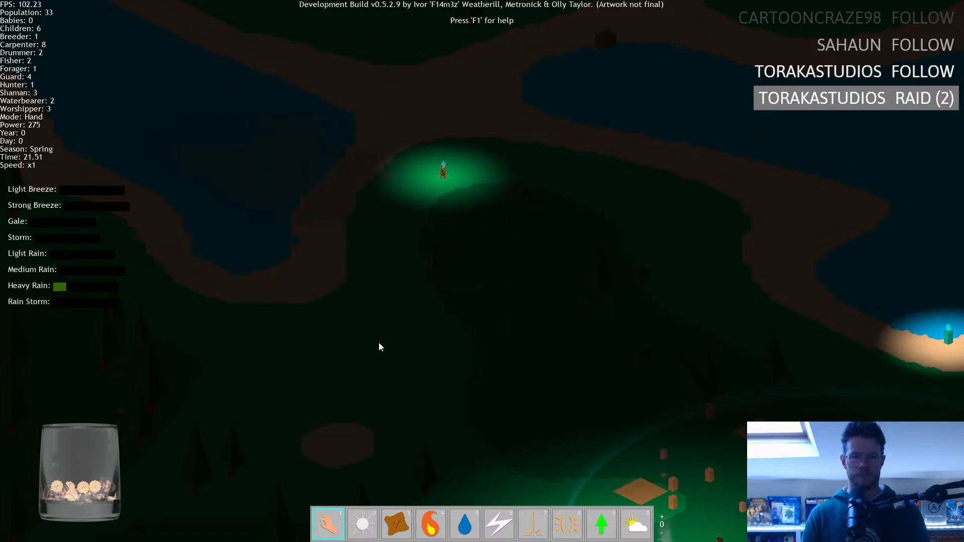
Quit the running test game and return to the GameMaker workspace.
{"action": "key", "text": "Escape"}
{"action": "key", "text": "y"}
{"action": "key", "text": "Escape"}
{"action": "key", "text": "Escape"}
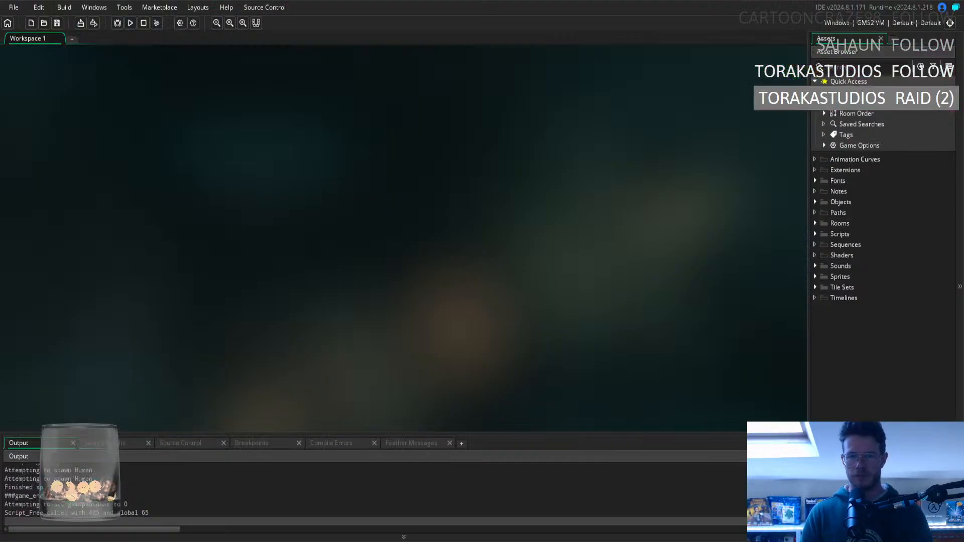